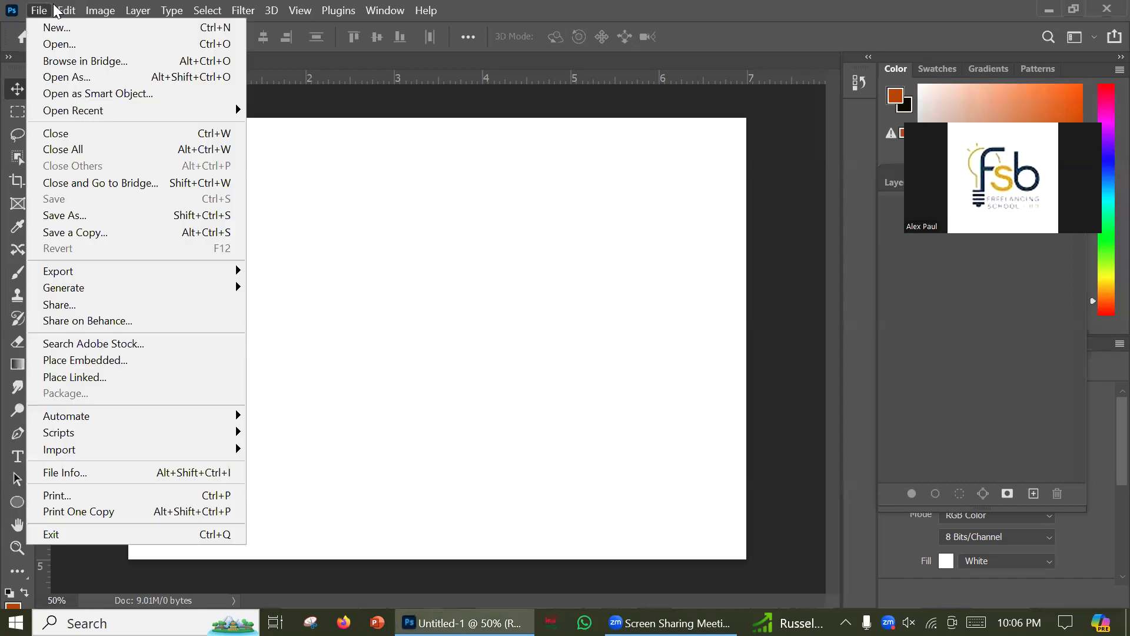
Open the image horned-owl-4185381_1280 from the Downloads folder.
left_click(56, 43)
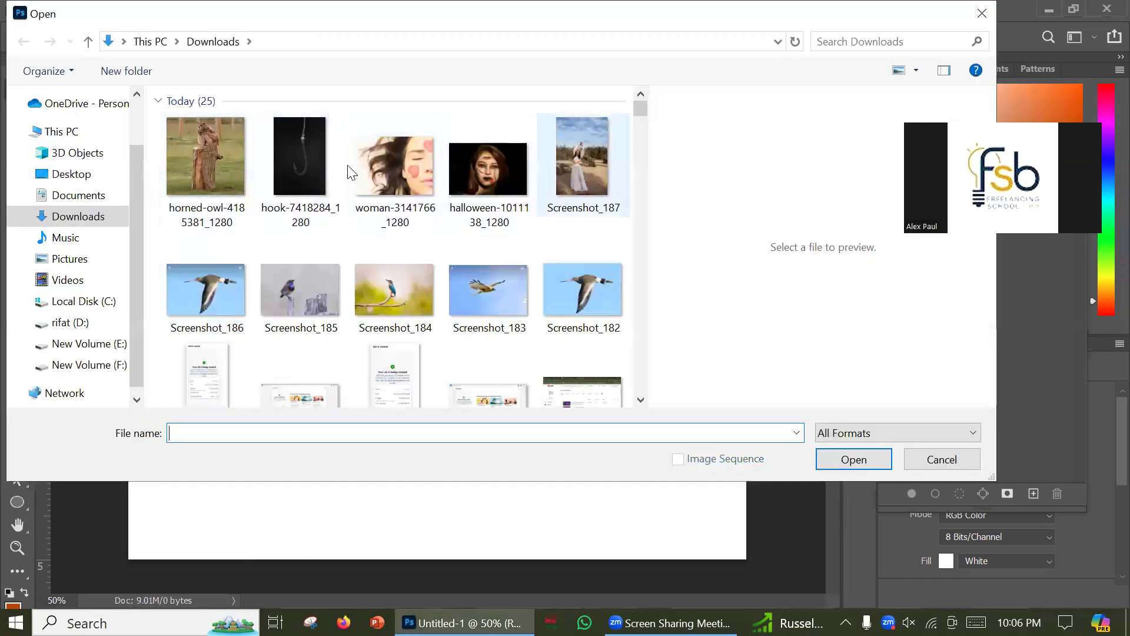
left_click(206, 156)
key("Return")
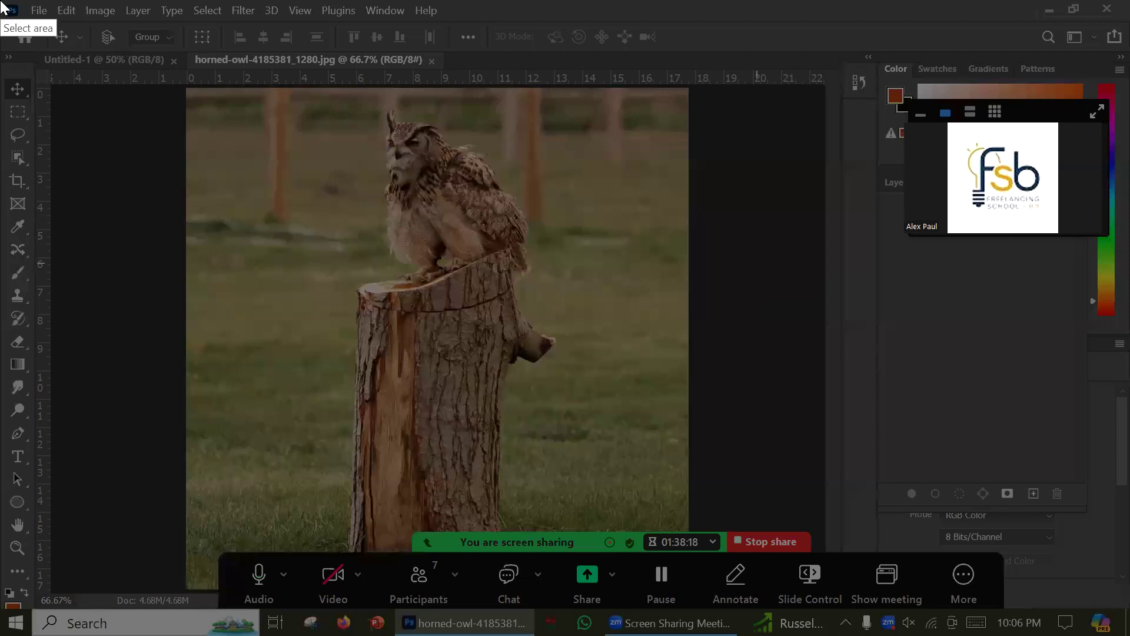
Capture the full screen and outline the menu bar, toolbox, panel area and options bar with red rectangles.
left_click_drag(2, 2, 1129, 635)
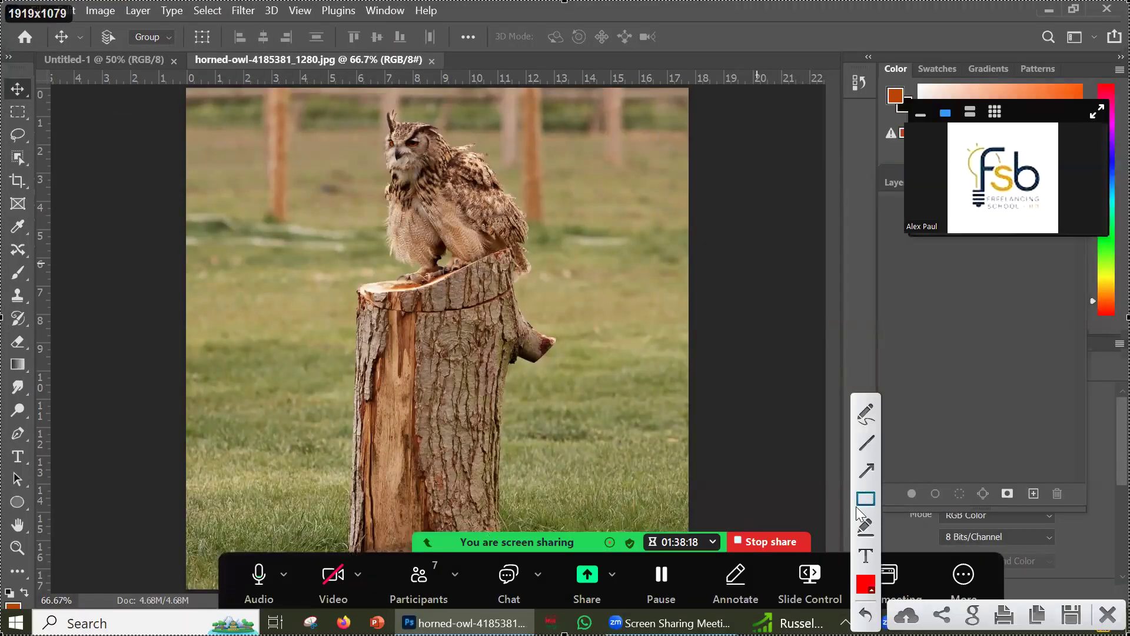
left_click_drag(2, 1, 490, 22)
left_click_drag(2, 73, 72, 628)
mouse_move(838, 52)
left_mouse_down()
mouse_move(997, 467)
mouse_move(1125, 627)
left_mouse_up()
left_click_drag(8, 23, 739, 58)
Draw red arrows pointing at the owl photo in the work area on the screen capture, and discard the capture.
left_click(867, 470)
mouse_move(198, 193)
left_mouse_down()
mouse_move(294, 252)
mouse_move(322, 294)
left_mouse_up()
left_click_drag(679, 195, 575, 274)
left_click_drag(161, 363, 385, 405)
left_click_drag(731, 324, 491, 435)
left_click_drag(233, 283, 411, 334)
left_click_drag(601, 152, 577, 196)
left_click_drag(517, 252, 521, 250)
left_click_drag(294, 159, 386, 196)
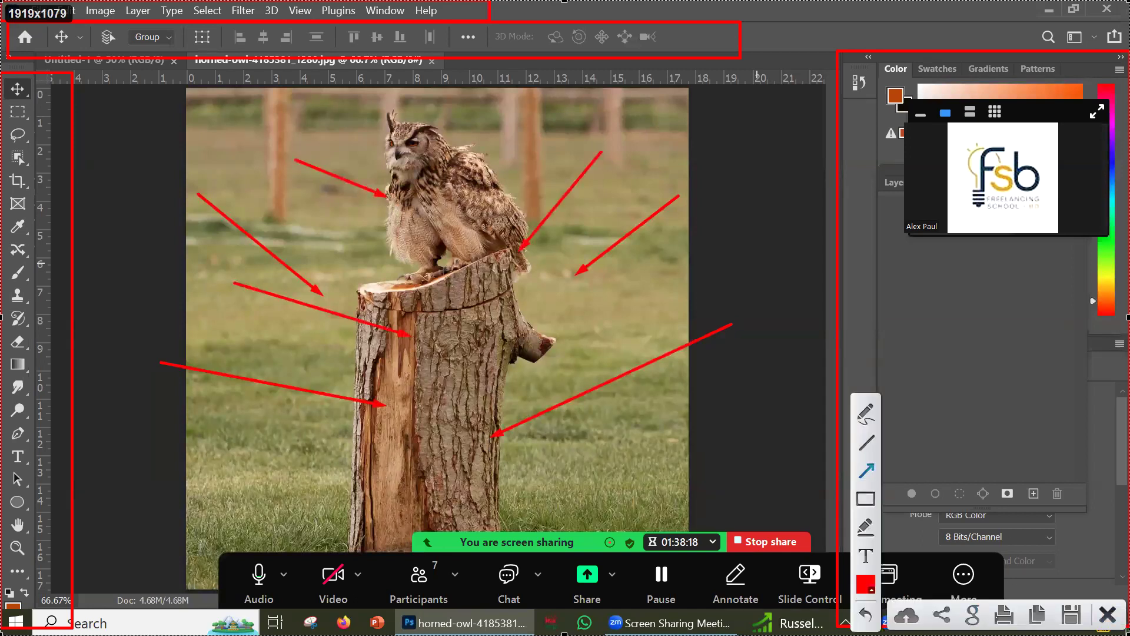
key("Escape")
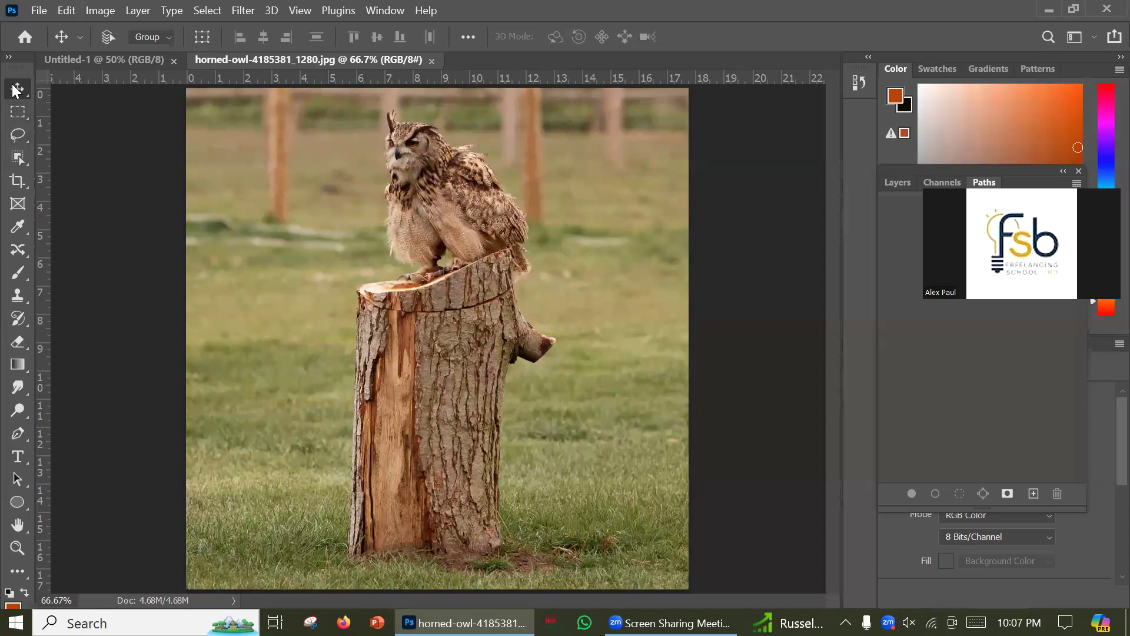
Draw an orange ellipse with a red stroke, about 936 px by 582 px, in the Untitled-1 document.
left_click(92, 65)
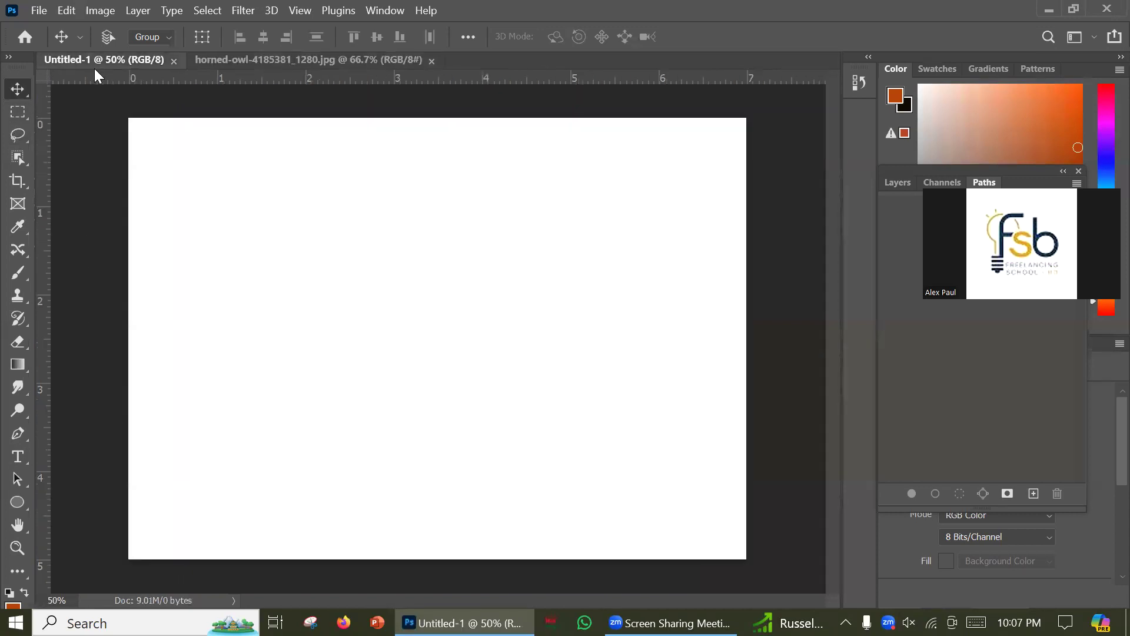
left_click(18, 272)
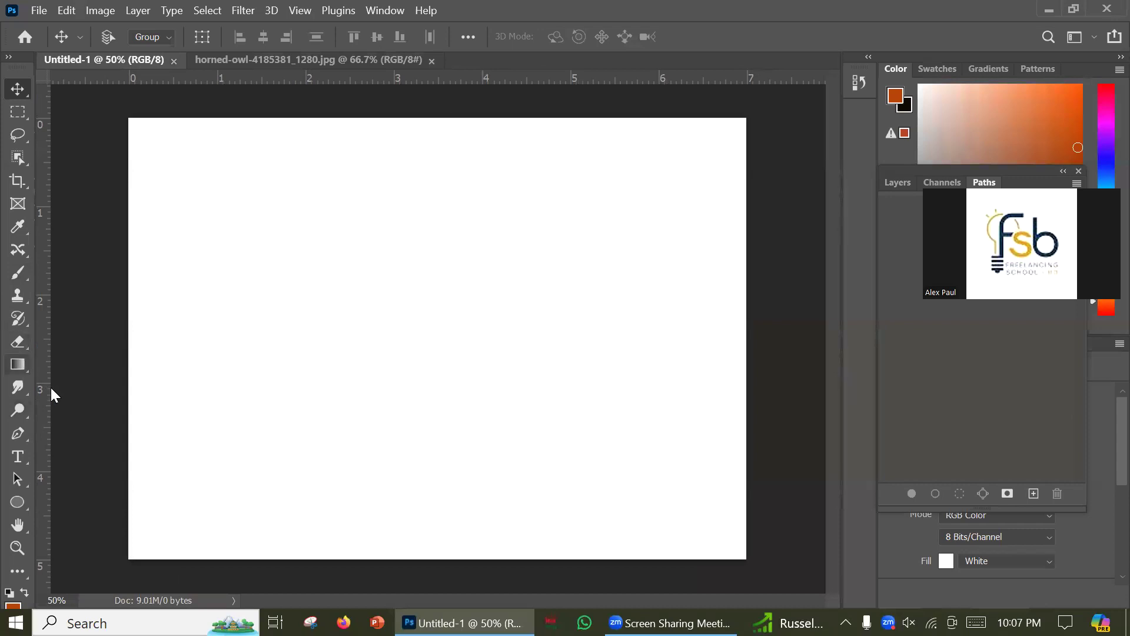
left_click(22, 497)
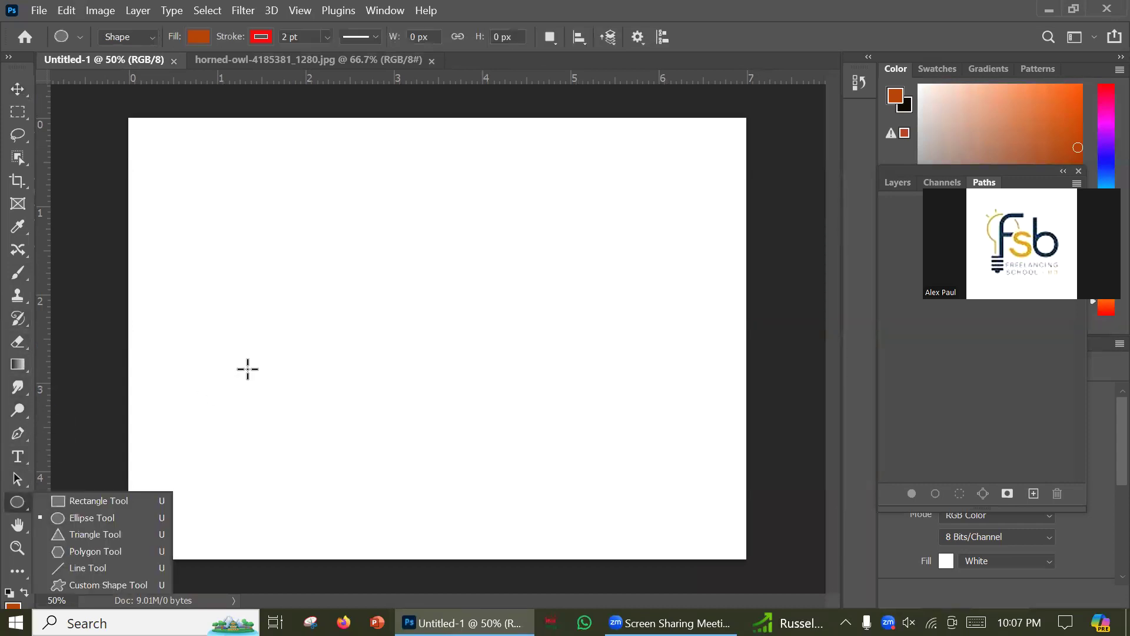
left_click(88, 518)
left_click_drag(362, 311, 517, 408)
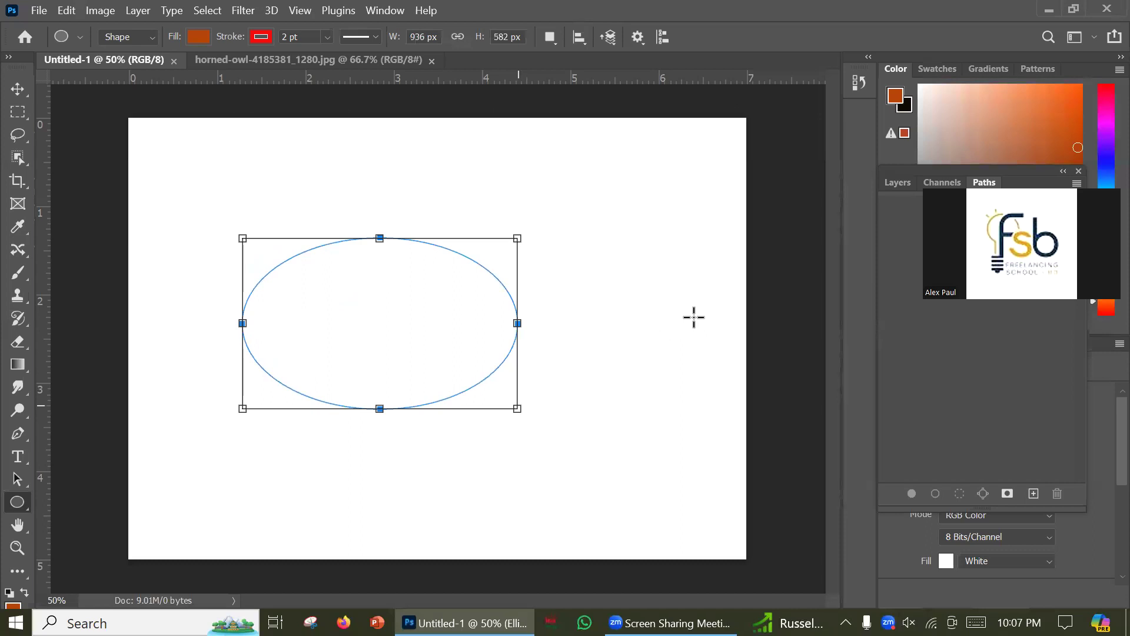
Move the ellipse around the canvas with the Move tool and leave it in the canvas's lower-left area.
left_click(17, 89)
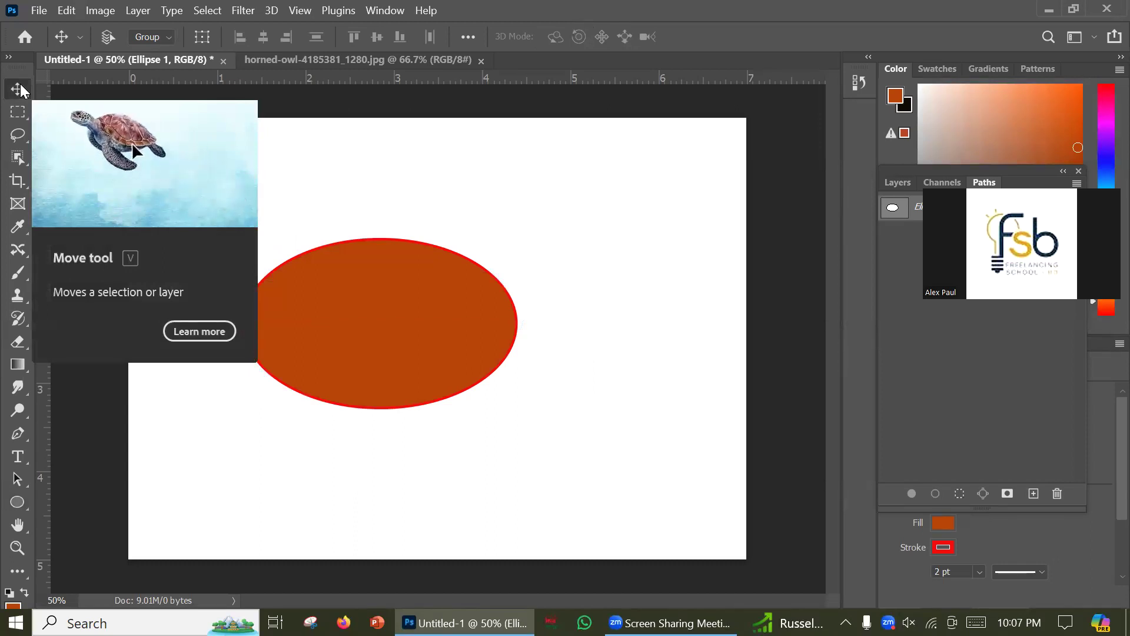
left_click_drag(403, 353, 412, 272)
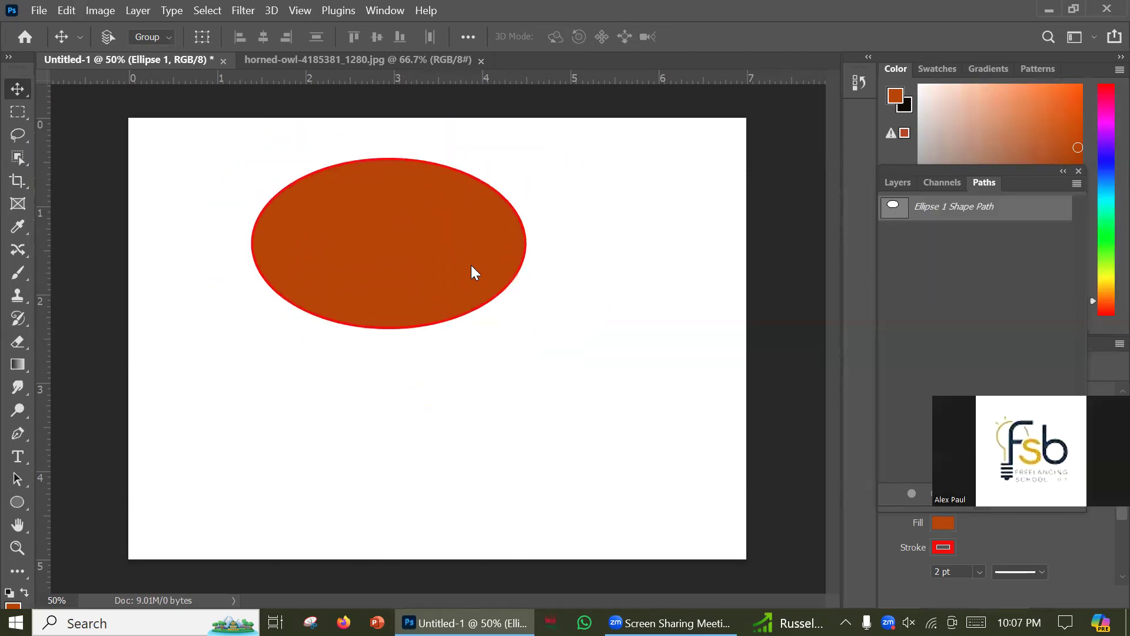
left_click_drag(414, 235, 666, 471)
left_click_drag(510, 462, 274, 471)
Show the Move tool's variants, mark Move Tool and Artboard Tool with red arrows on a screen capture, and discard the capture.
right_click(19, 89)
left_click(18, 89)
right_click(18, 88)
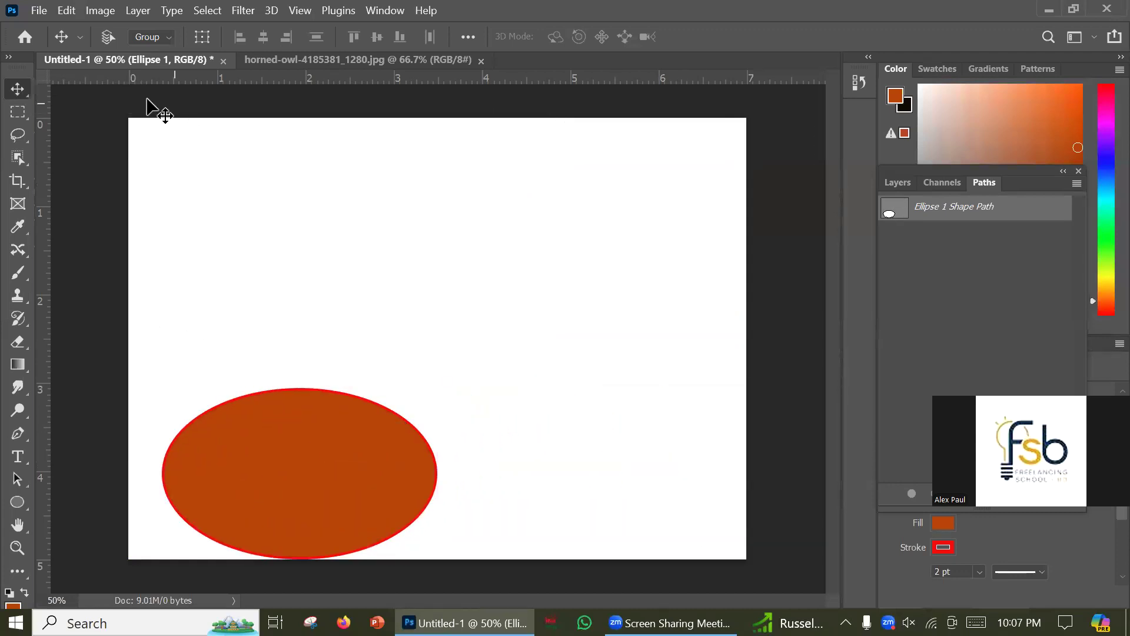
right_click(19, 88)
key("Print")
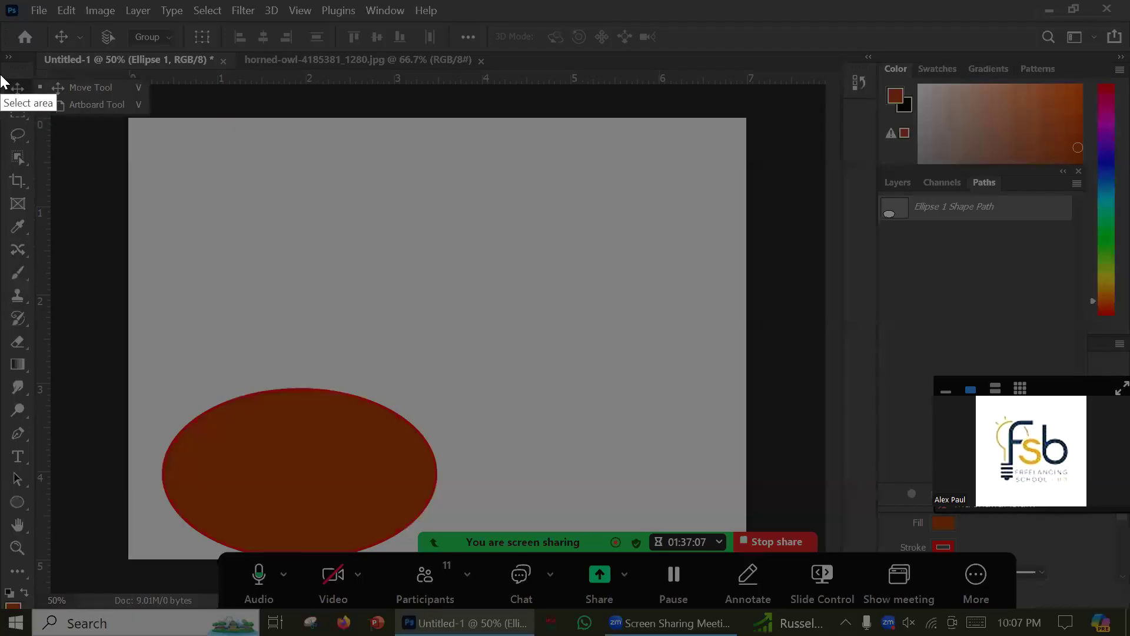
left_click_drag(27, 68, 210, 161)
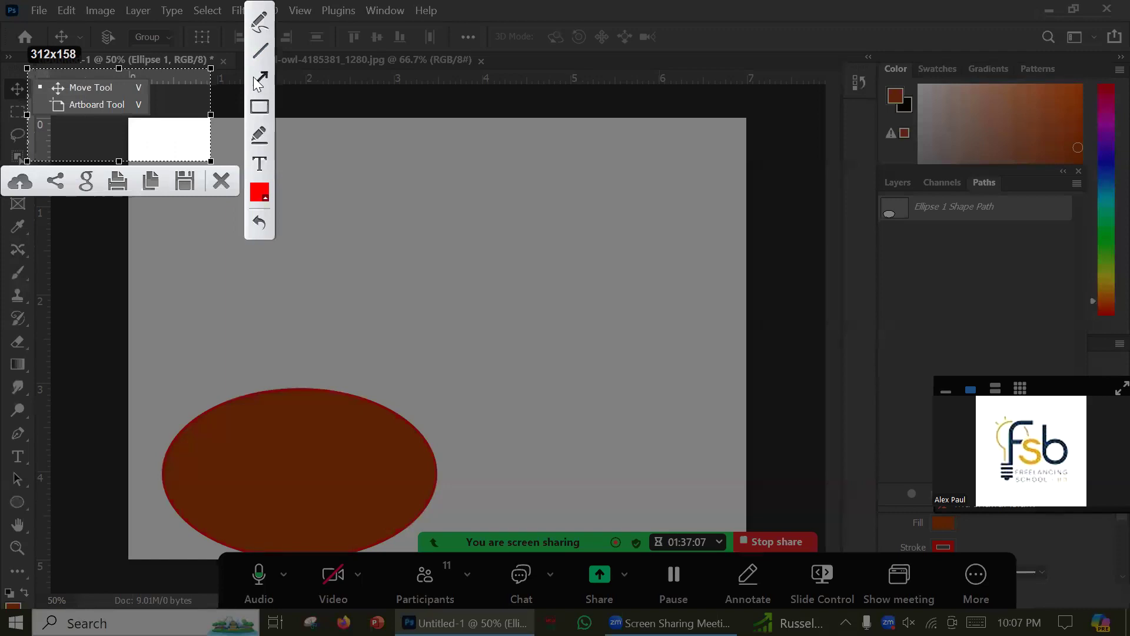
left_click(257, 82)
left_click_drag(196, 90, 152, 94)
left_click_drag(75, 133, 86, 75)
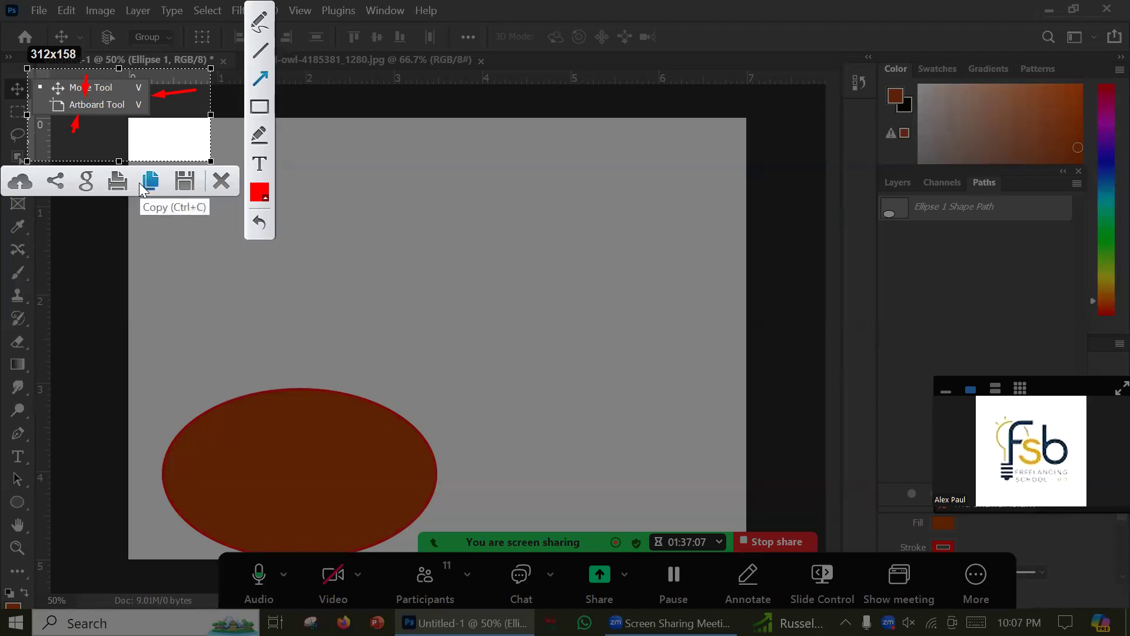
left_click(222, 182)
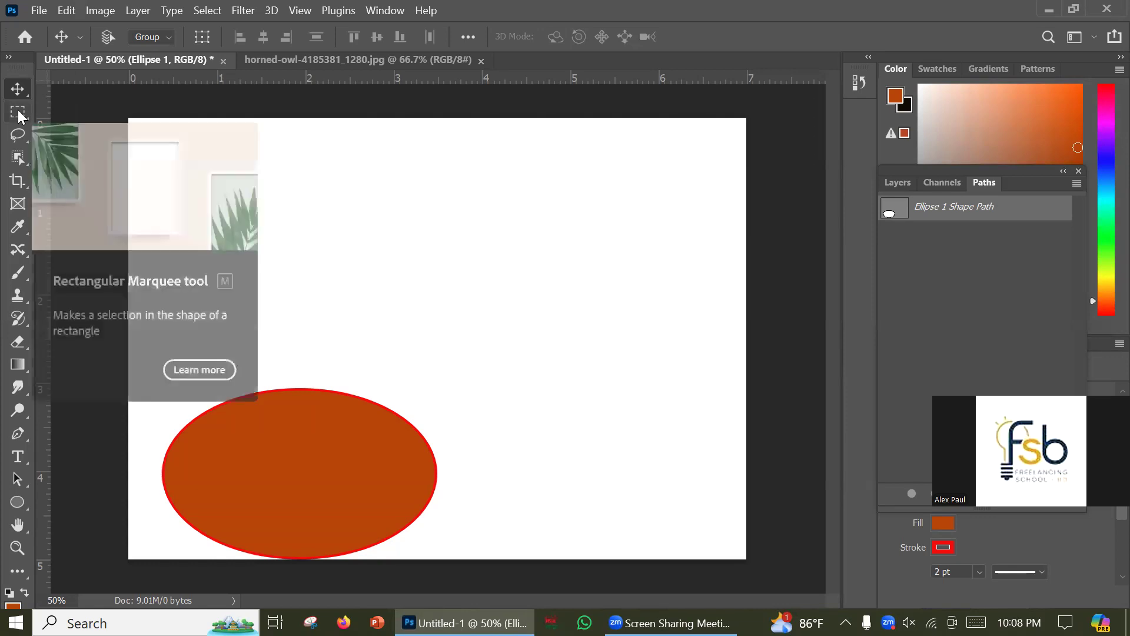
Capture the Rectangular Marquee tool's description on screen and discard the capture.
key("Print")
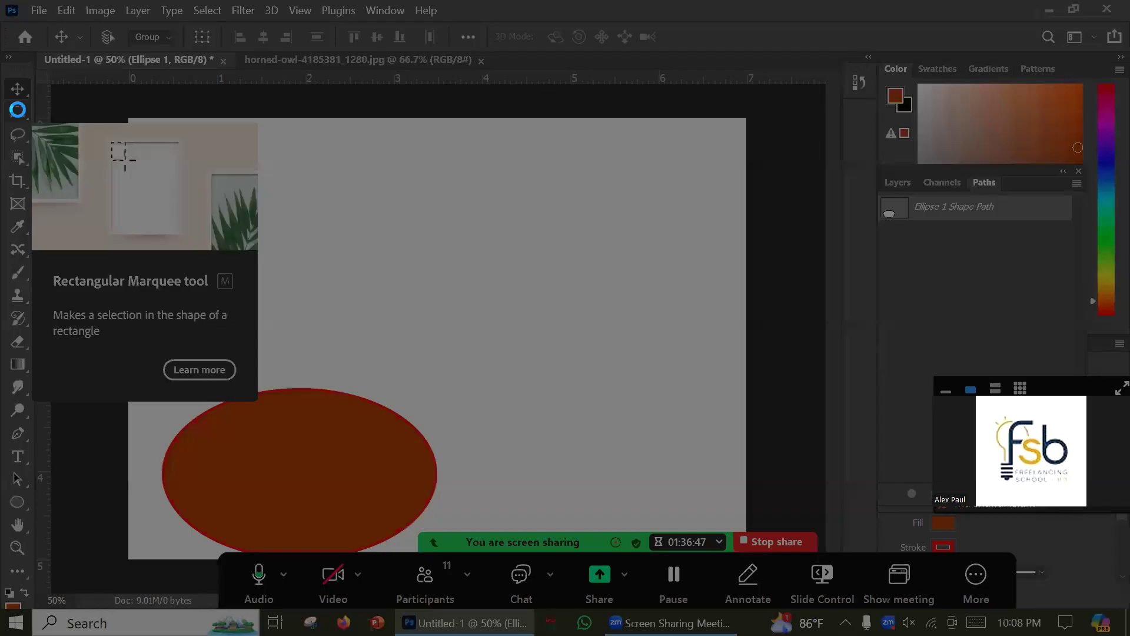
left_click_drag(38, 261, 306, 393)
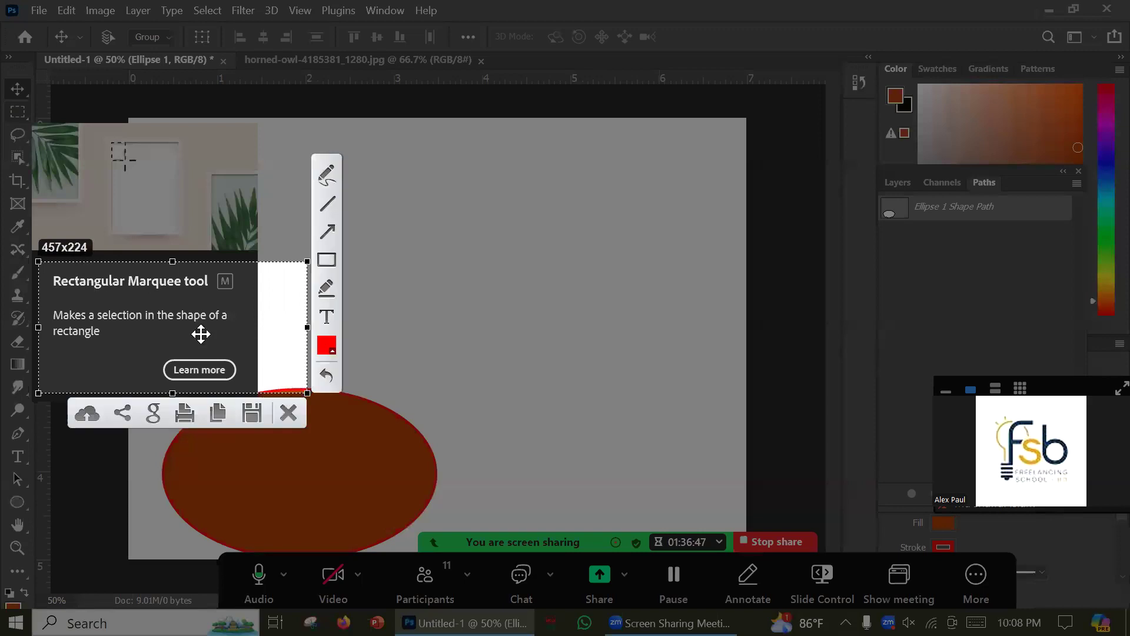
left_click(299, 413)
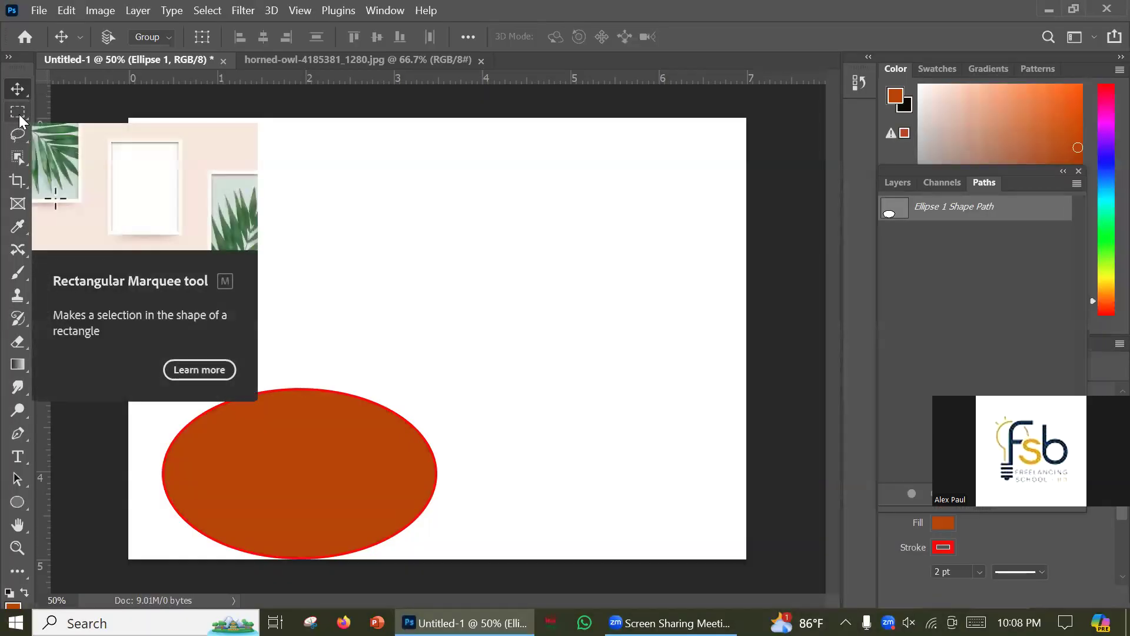
Point red arrows at the white frame in the Rectangular Marquee tool's preview on a new capture, and discard it.
key("Print")
left_click_drag(39, 103, 247, 292)
left_click_drag(233, 132, 203, 160)
left_click_drag(71, 155, 113, 177)
left_click_drag(210, 208, 185, 208)
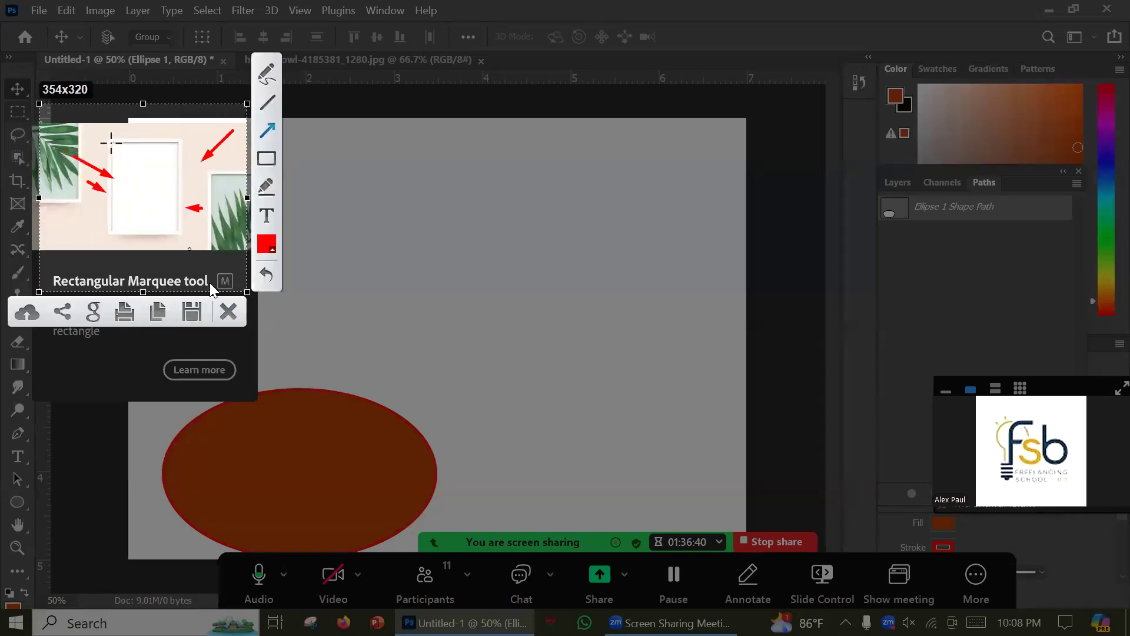
left_click(228, 313)
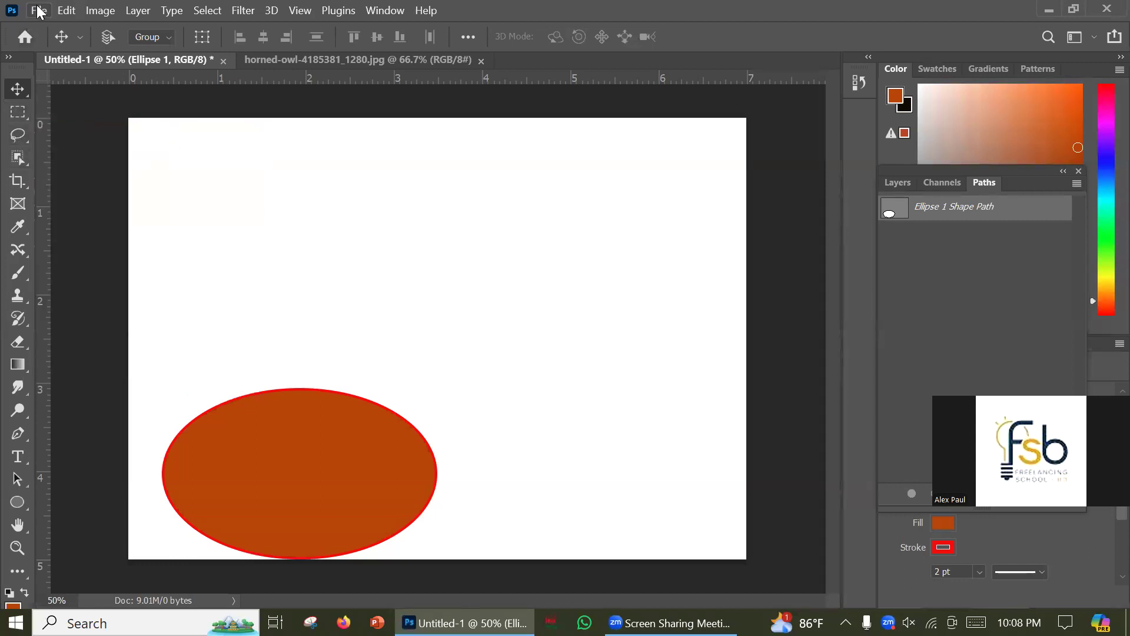
Look through the Downloads folder for an image to open, and leave the file selection without opening one.
left_click(66, 10)
left_click(44, 43)
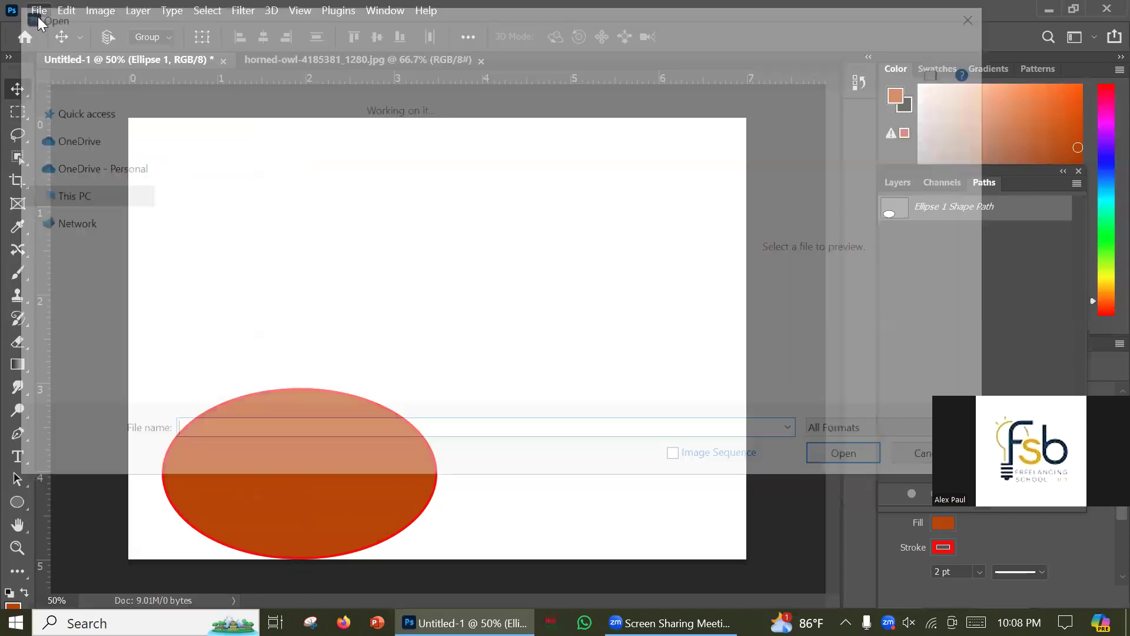
scroll(433, 292, "down", 3)
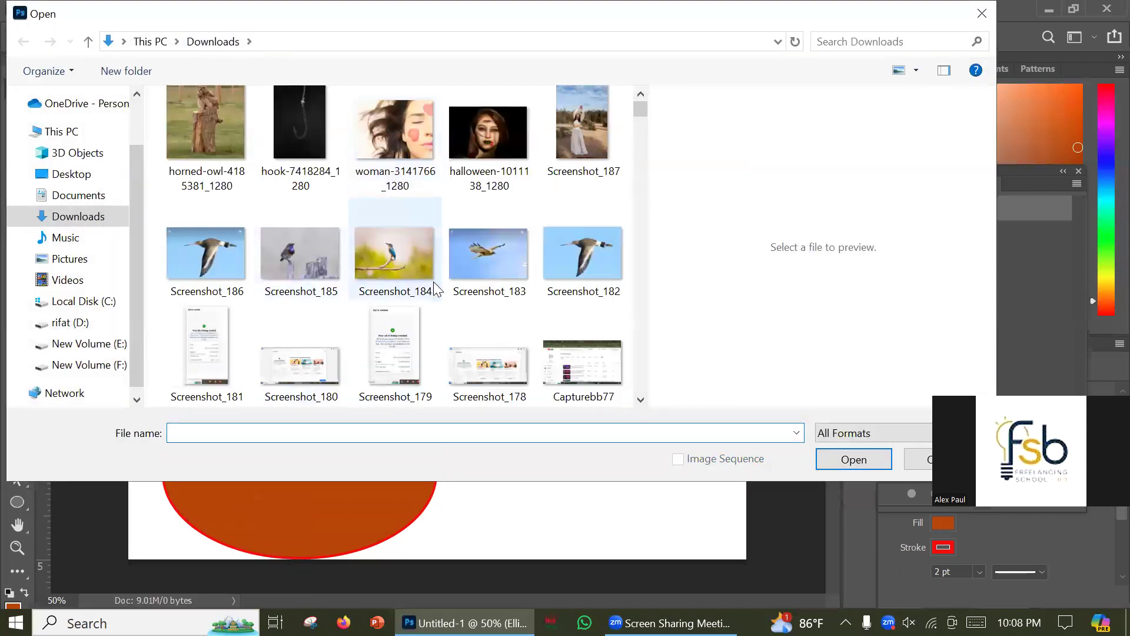
left_click(557, 285)
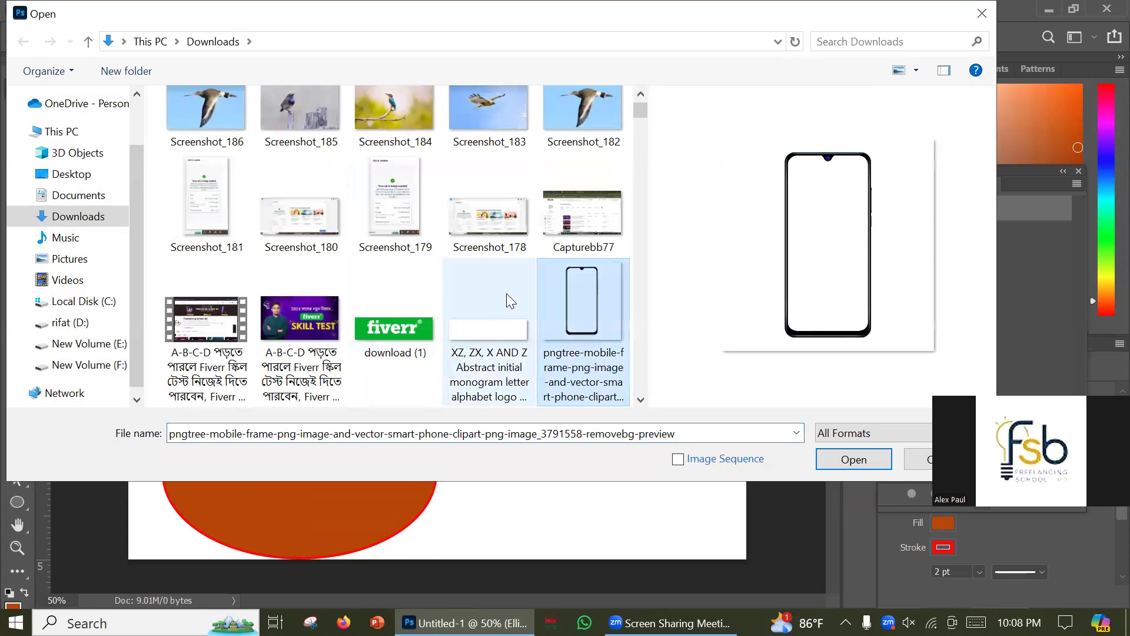
scroll(499, 309, "up", 3)
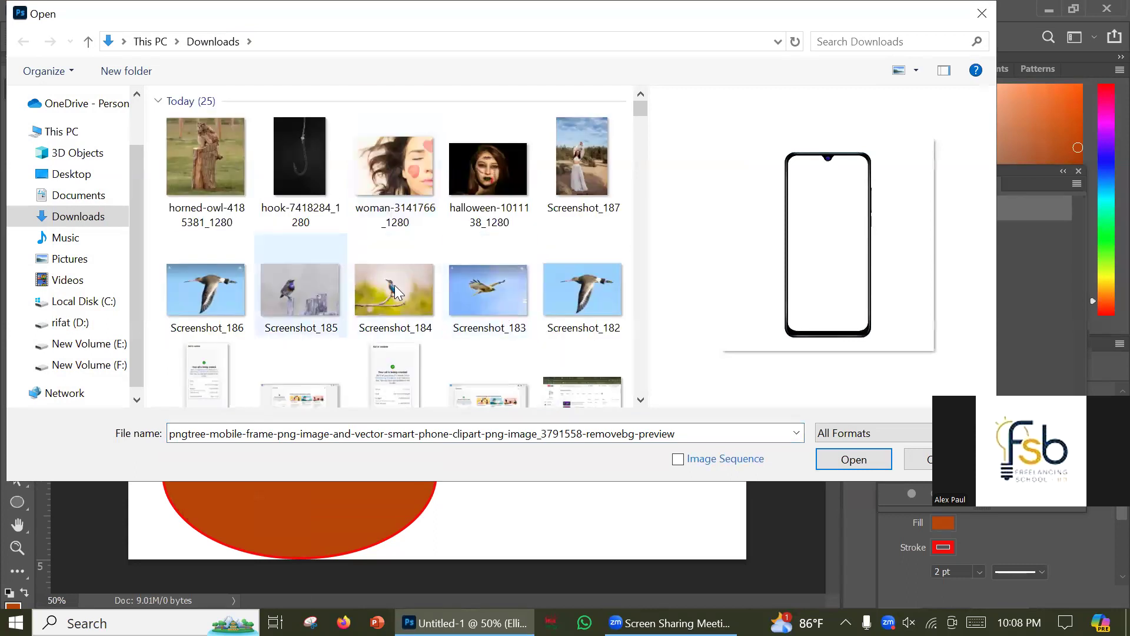
scroll(519, 283, "down", 8)
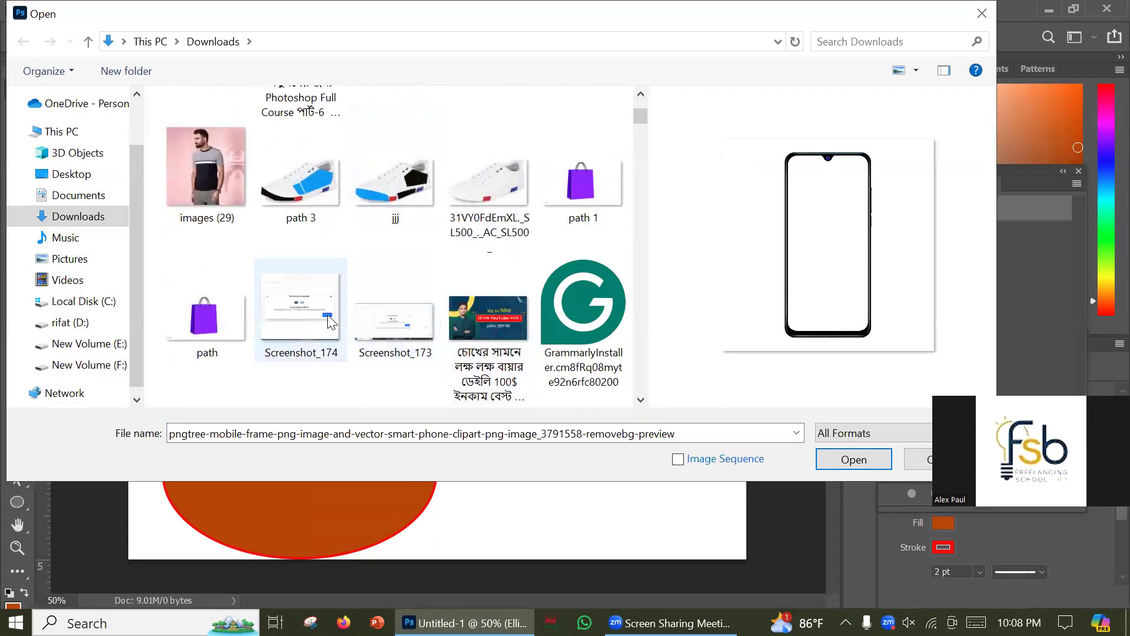
scroll(327, 314, "down", 2)
scroll(332, 219, "up", 10)
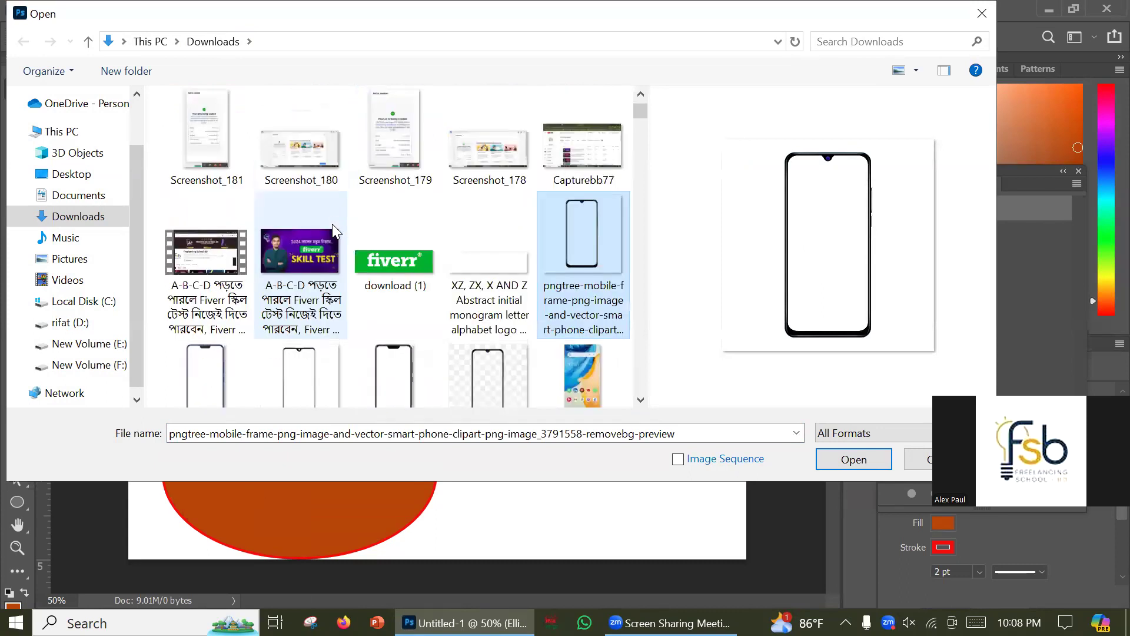
left_click(918, 459)
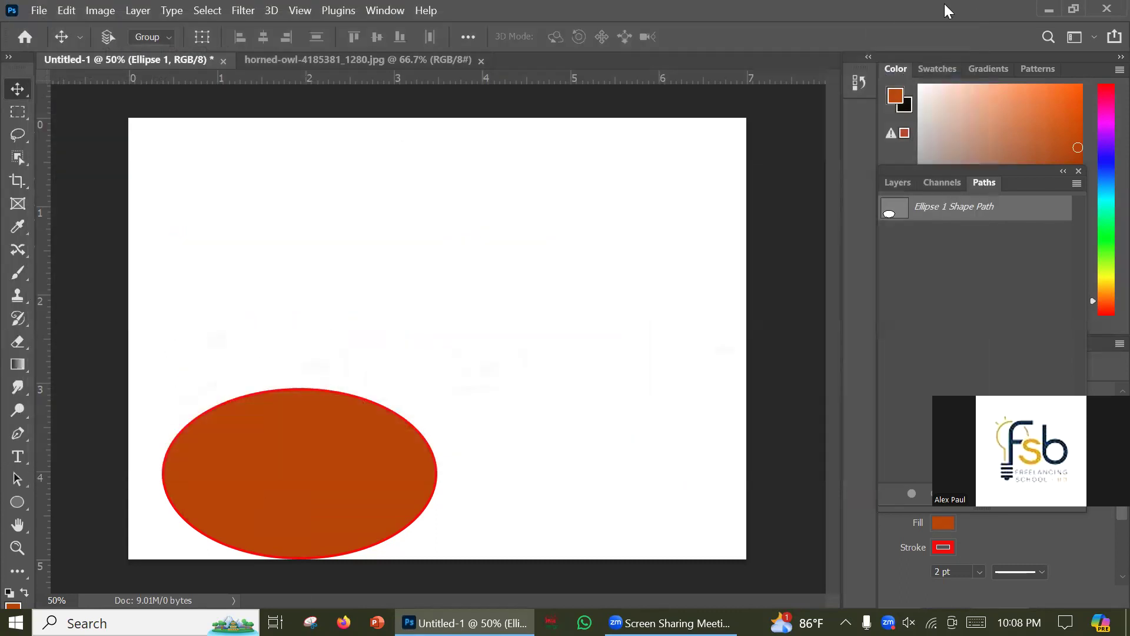
Switch to Chrome and open Google Translate in a new tab.
left_click(1052, 8)
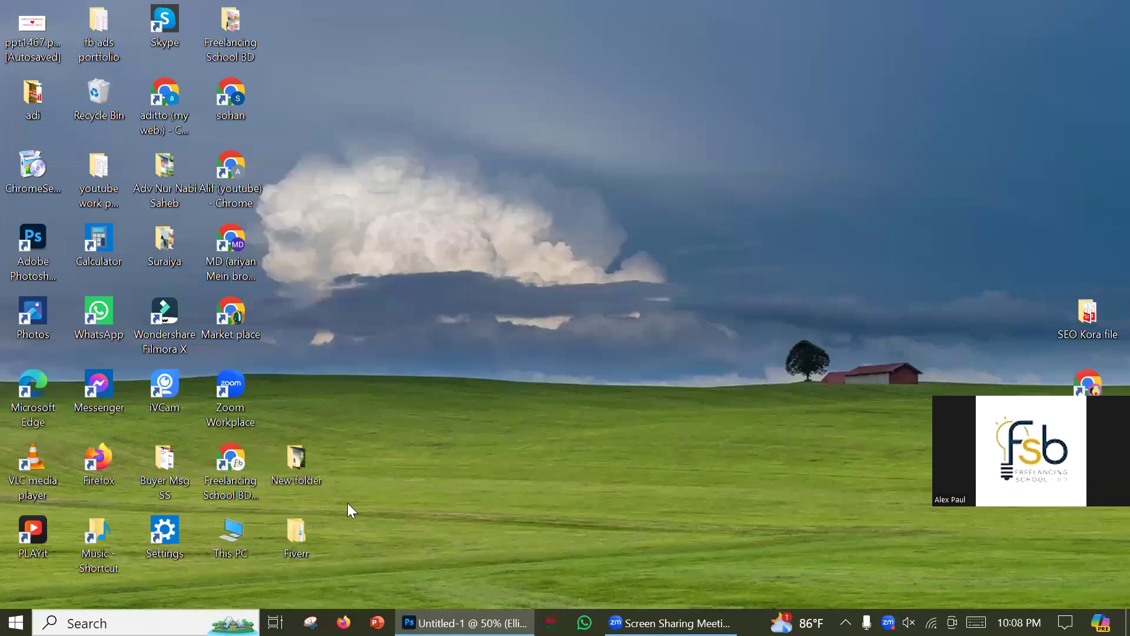
double_click(229, 458)
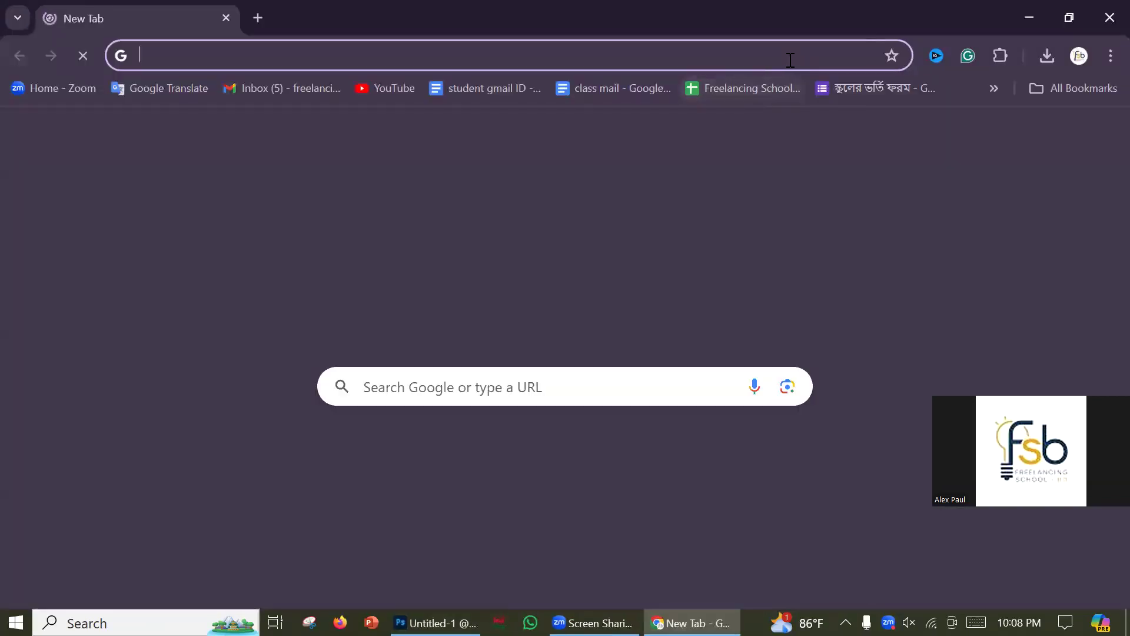
right_click(187, 98)
left_click(204, 112)
left_click(313, 25)
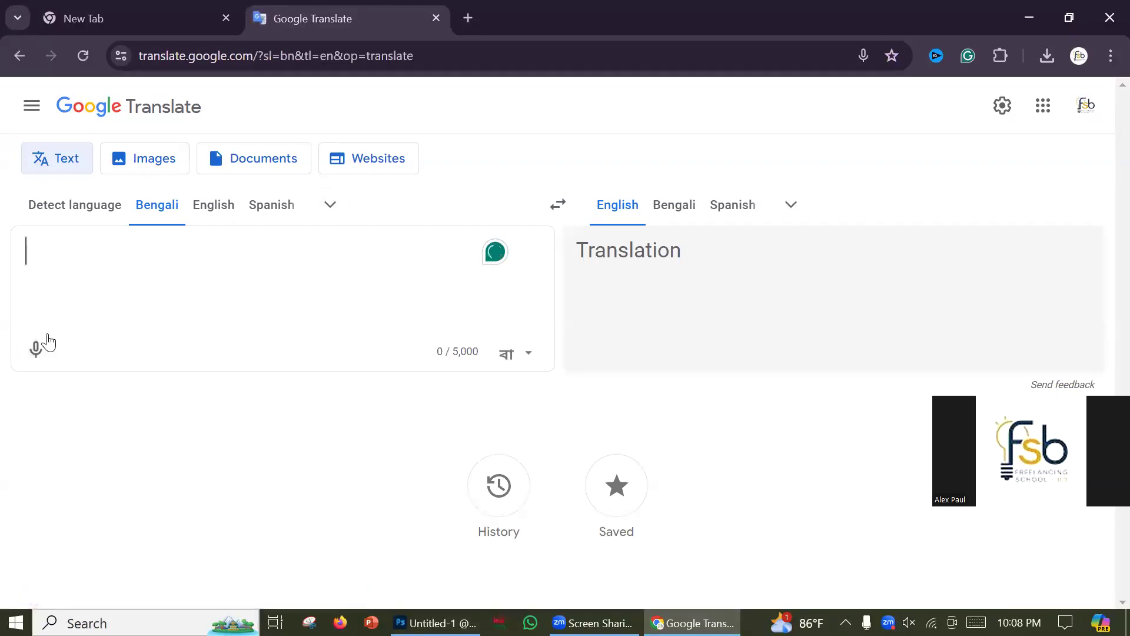
Dictate "চায়ের কাপ" in Bengali for translation into English, and copy the translation.
left_click(37, 349)
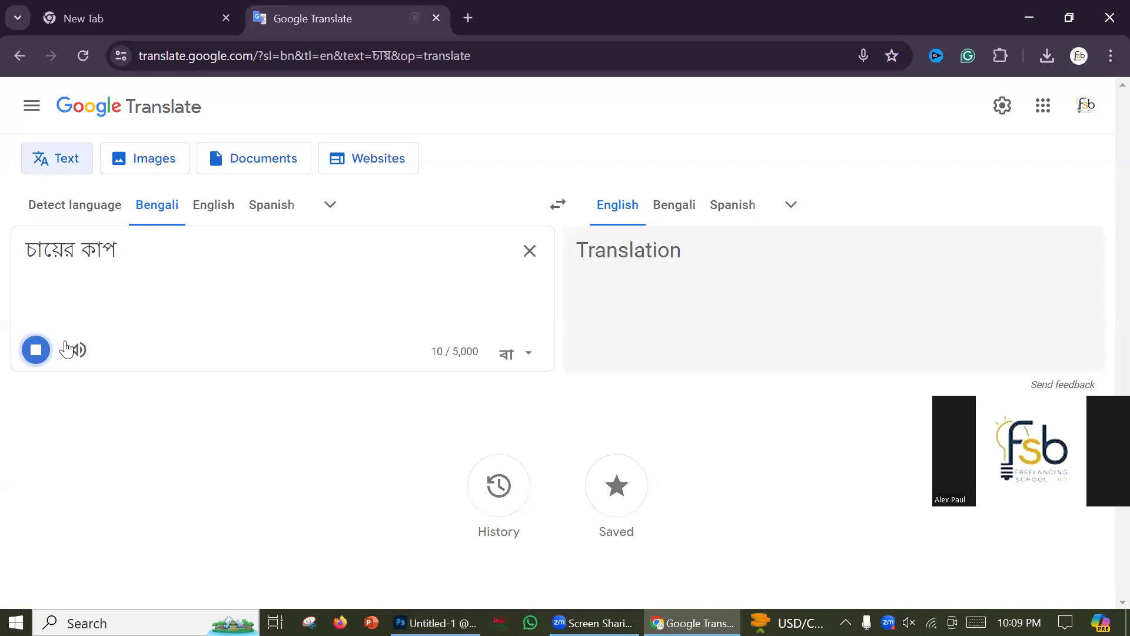
left_click(36, 349)
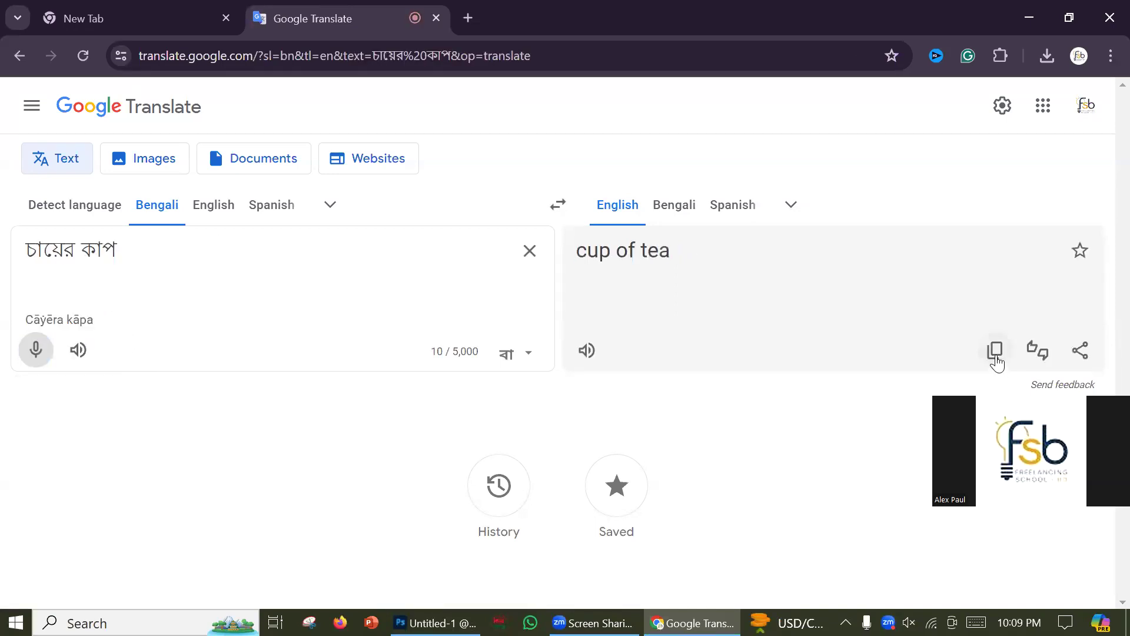
left_click(995, 353)
Search Google for "cup of tea" in a new tab, pasting the copied translation.
left_click(469, 18)
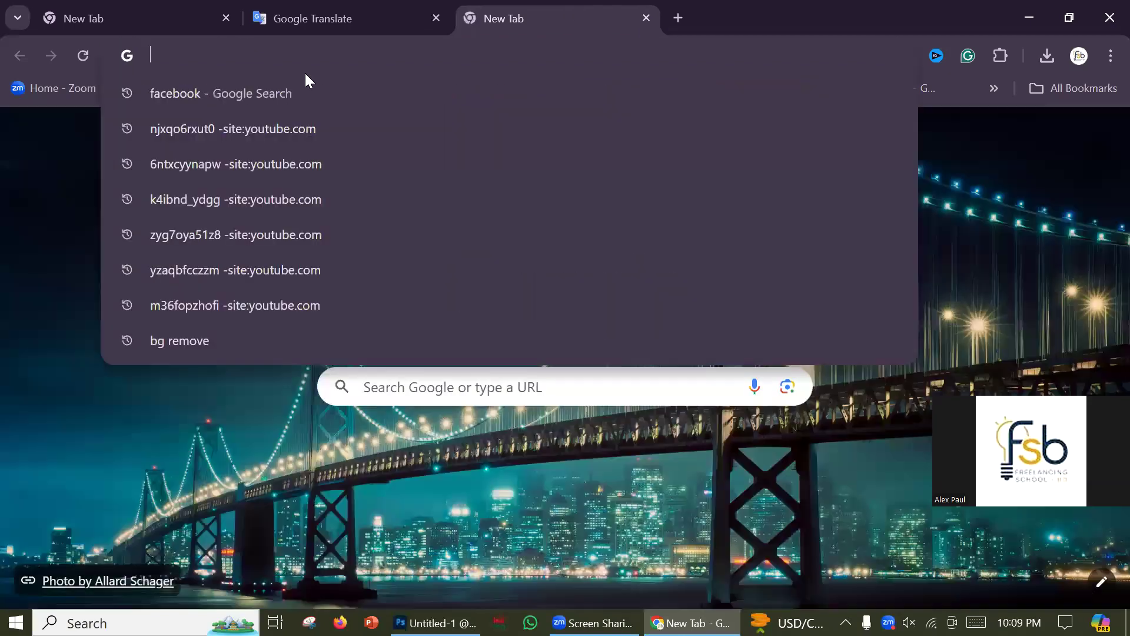
right_click(236, 54)
left_click(319, 190)
key("Return")
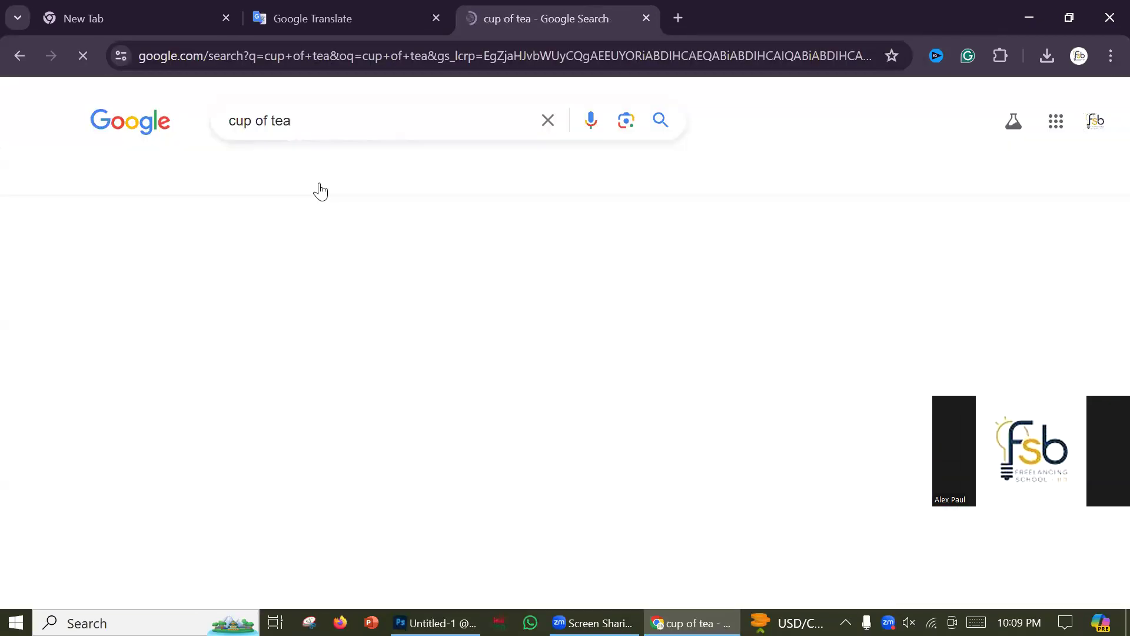
Save the white cup of tea image from the search results to Downloads as the JPEG "download (34)".
scroll(415, 403, "down", 3)
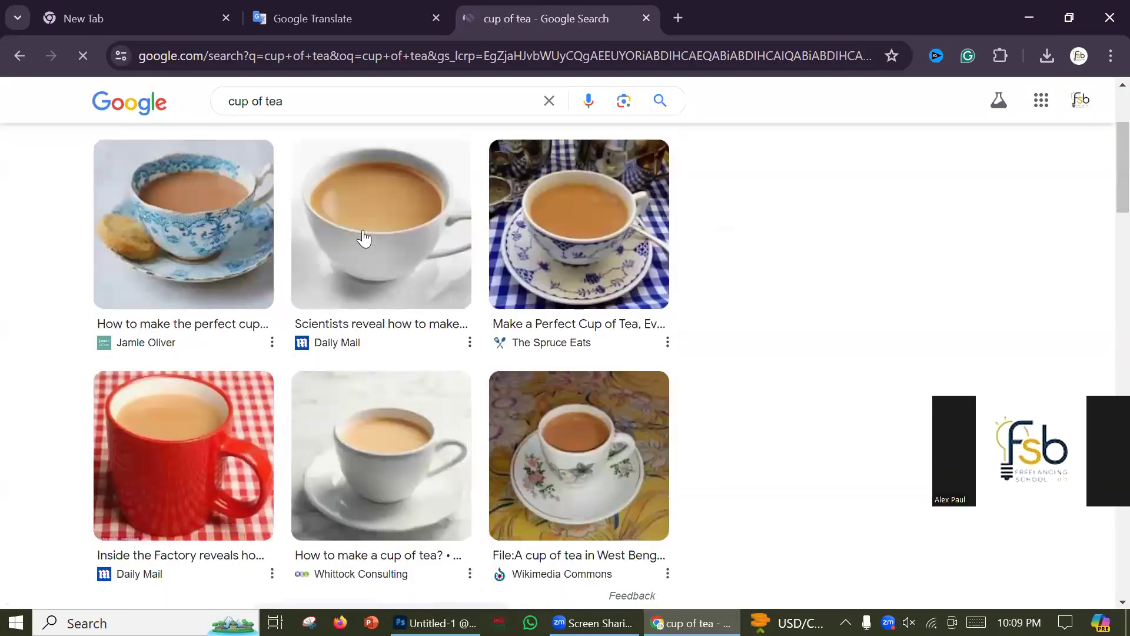
right_click(368, 212)
left_click(455, 260)
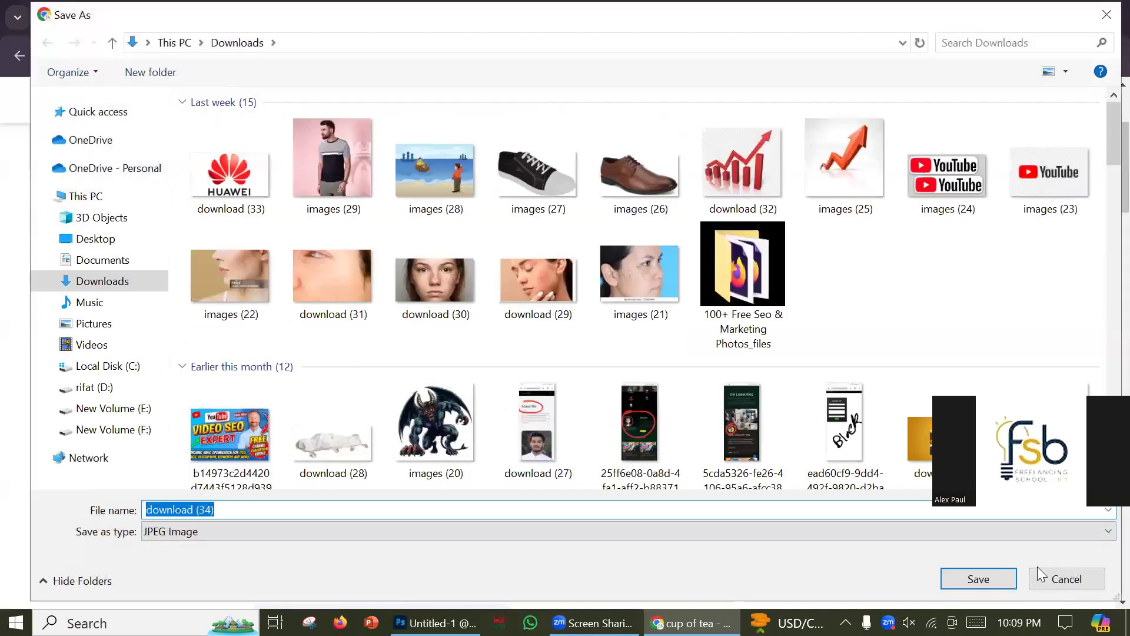
left_click(977, 578)
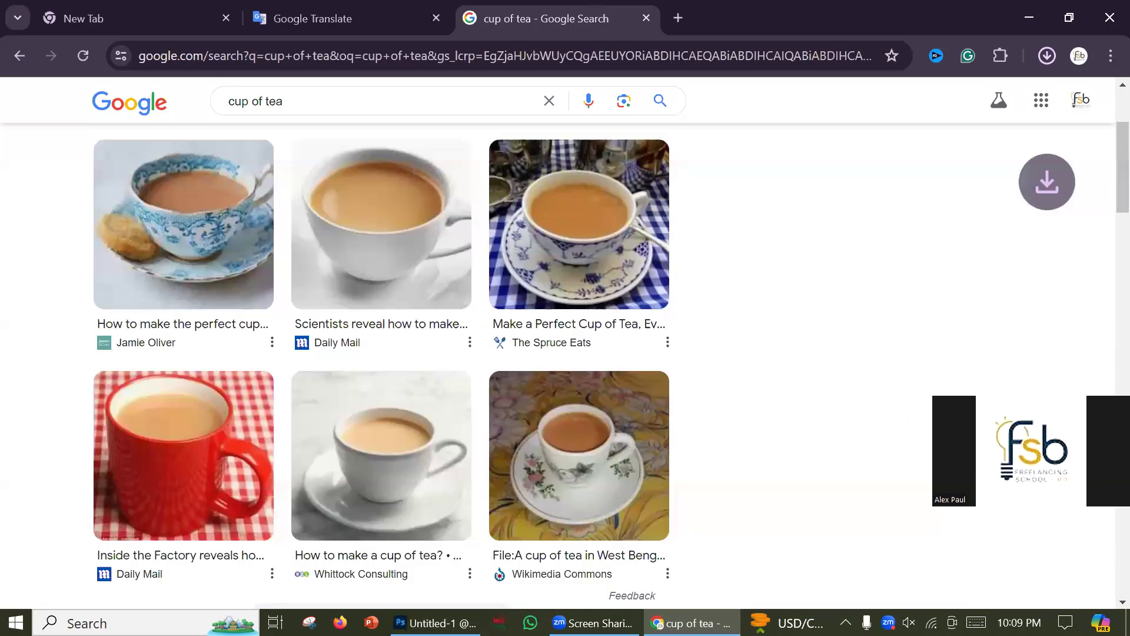
Switch to Photoshop and open the "download (34)" image from the Downloads folder.
mouse_move(435, 623)
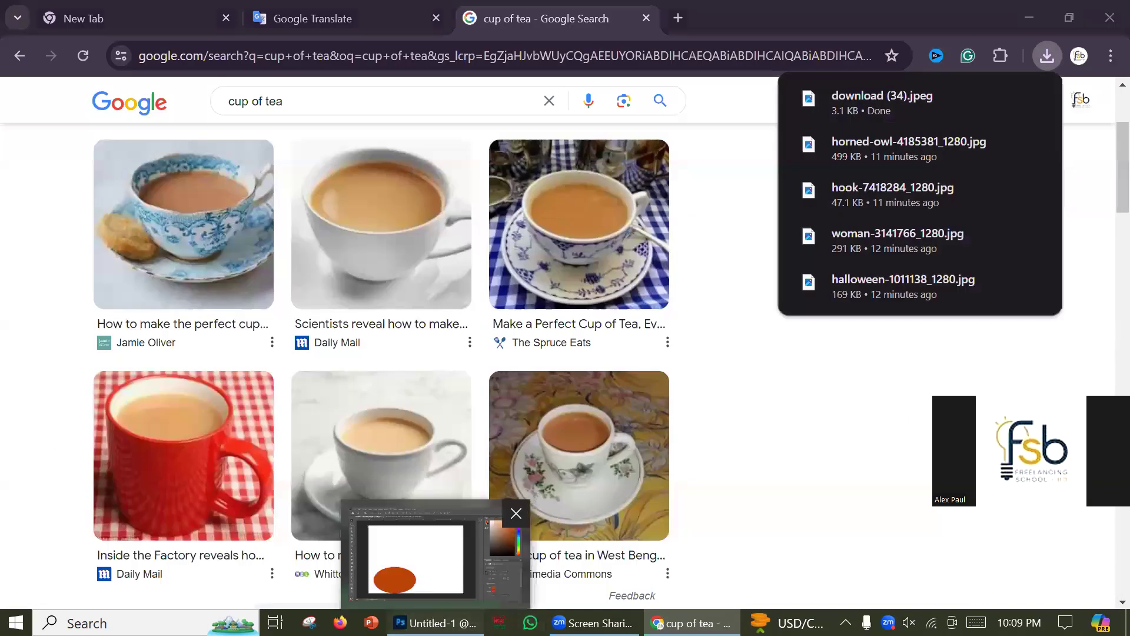
left_click(33, 11)
left_click(48, 43)
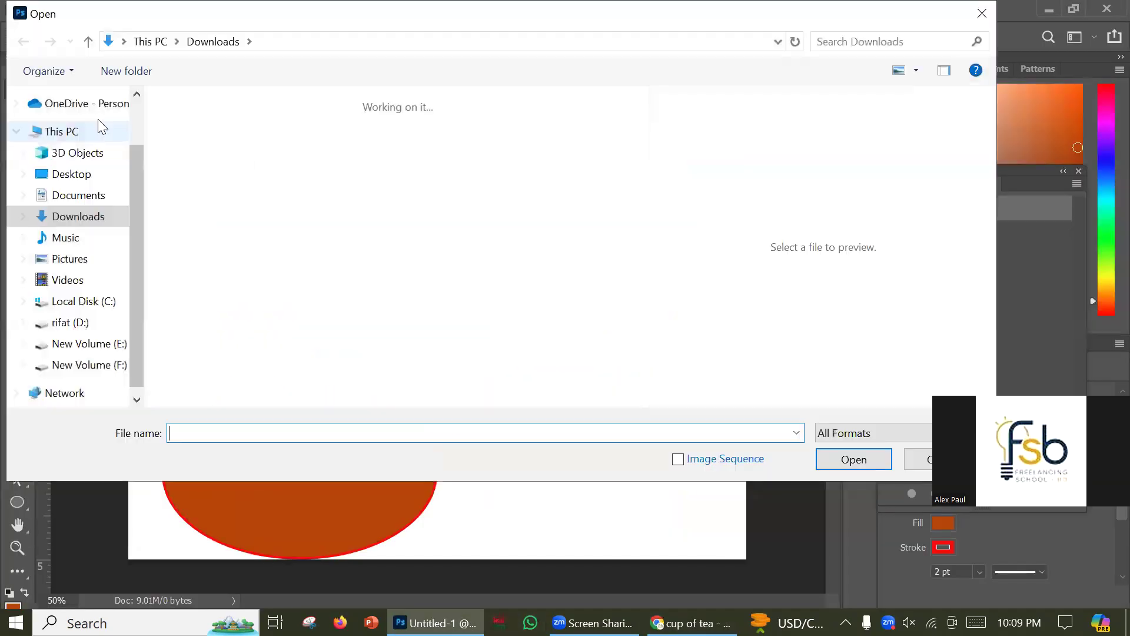
left_click(211, 142)
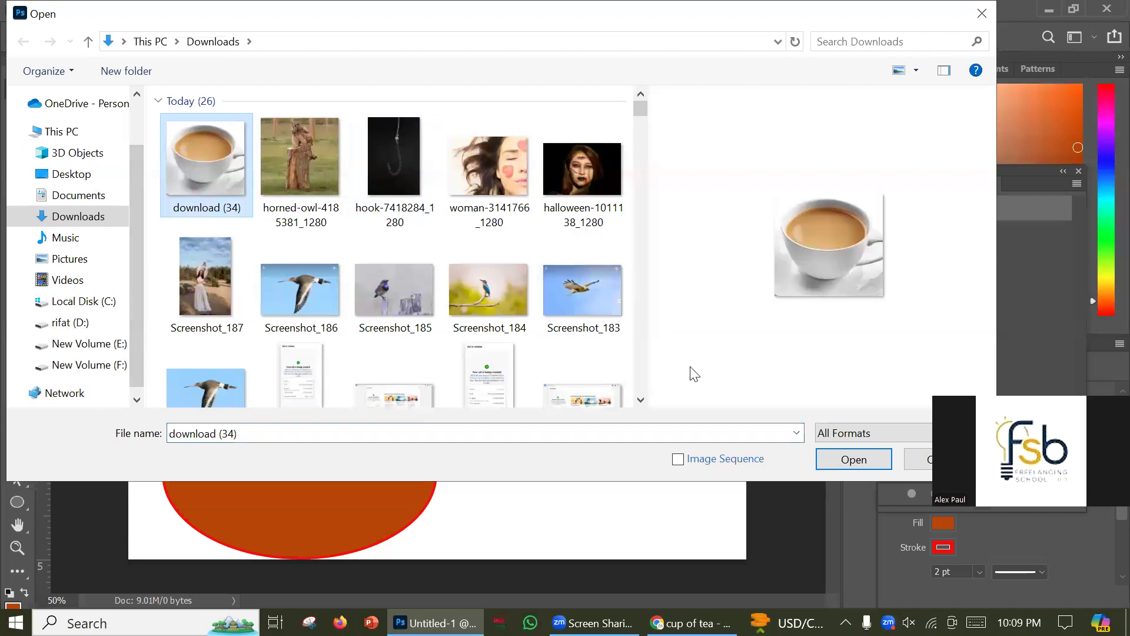
left_click(852, 467)
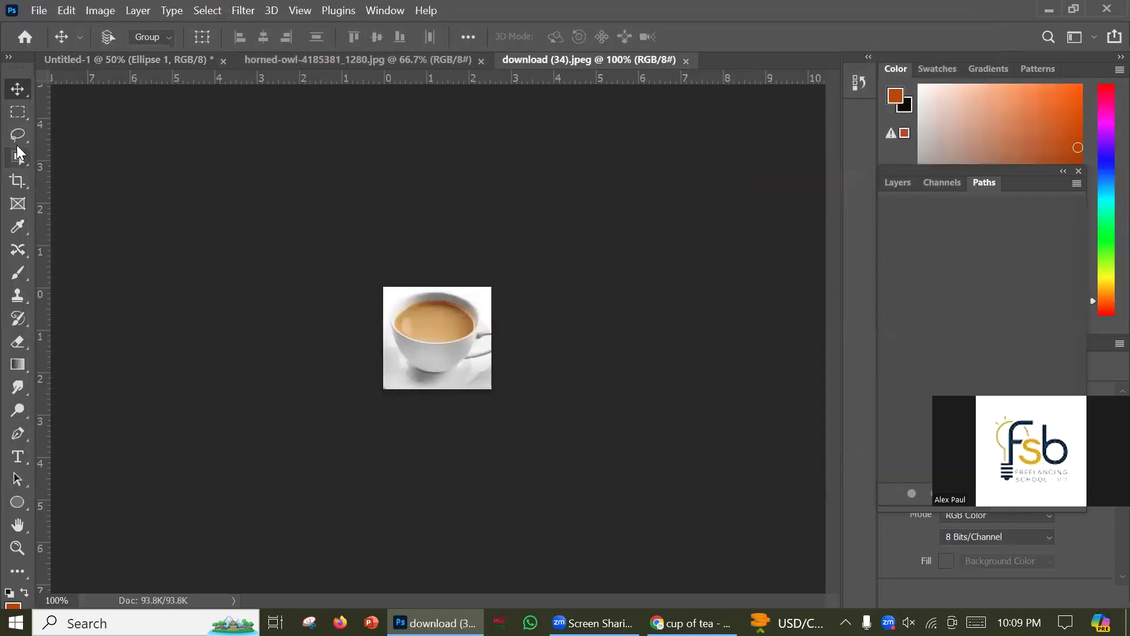
Draw a selection around the tea in the cup with the Rectangular Marquee tool, switch to the Move tool, and deselect.
left_click(18, 111)
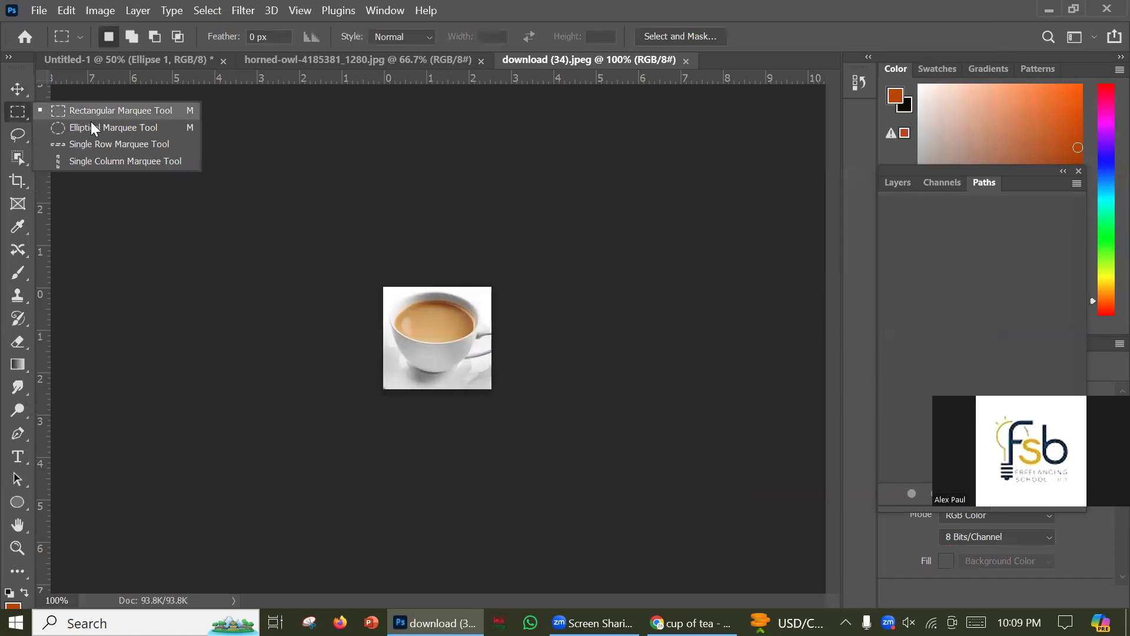
left_click(109, 110)
left_click_drag(396, 297, 469, 342)
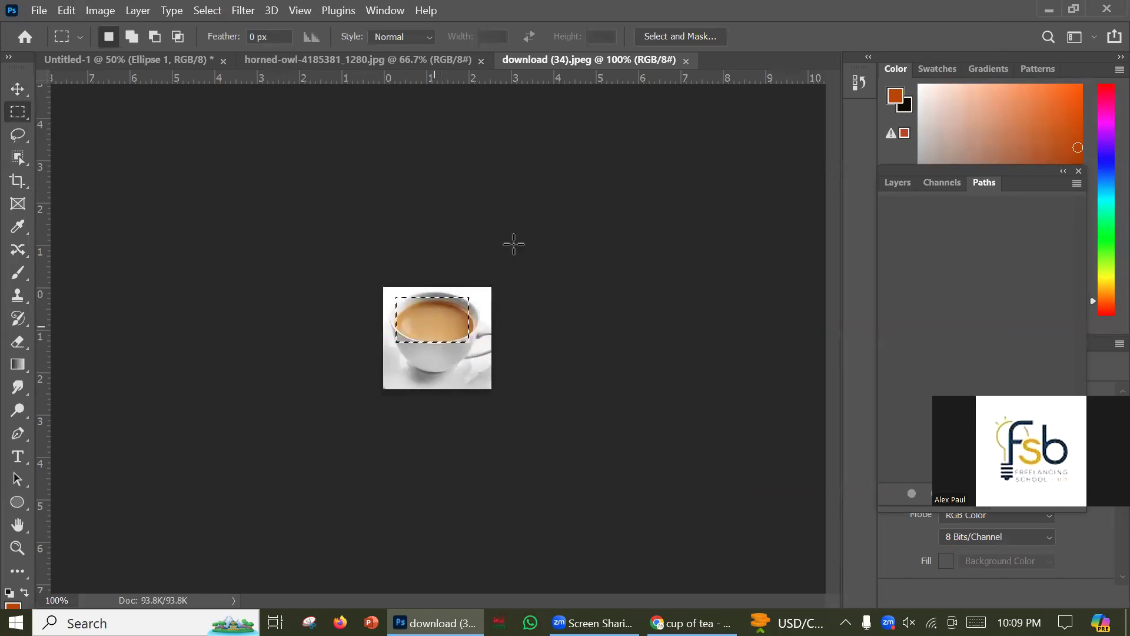
left_click(16, 87)
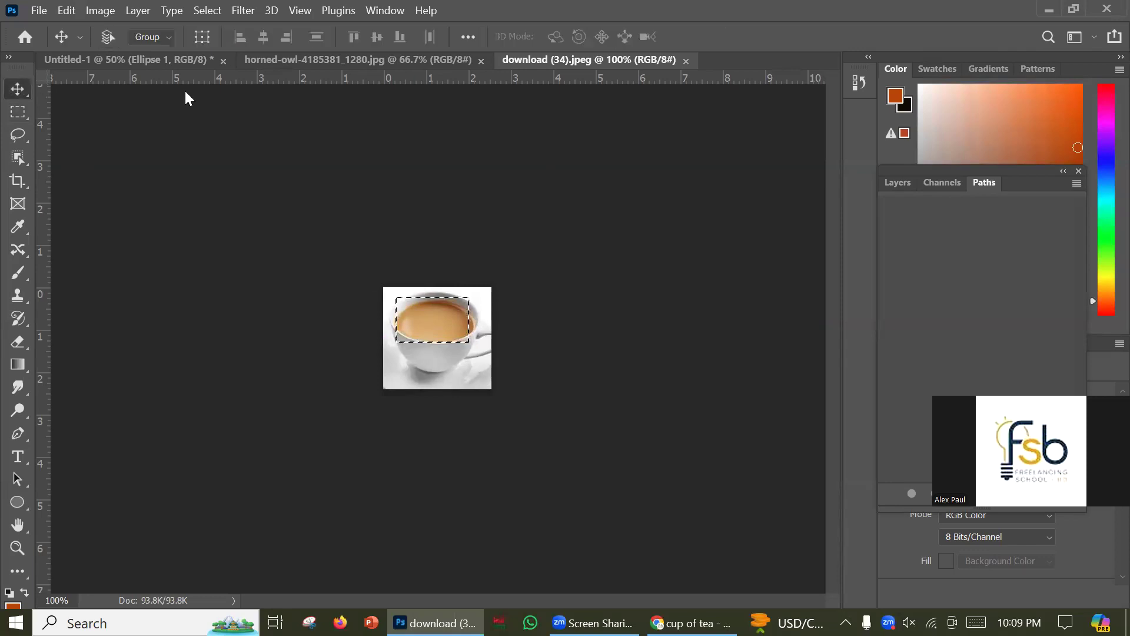
key("ctrl+d")
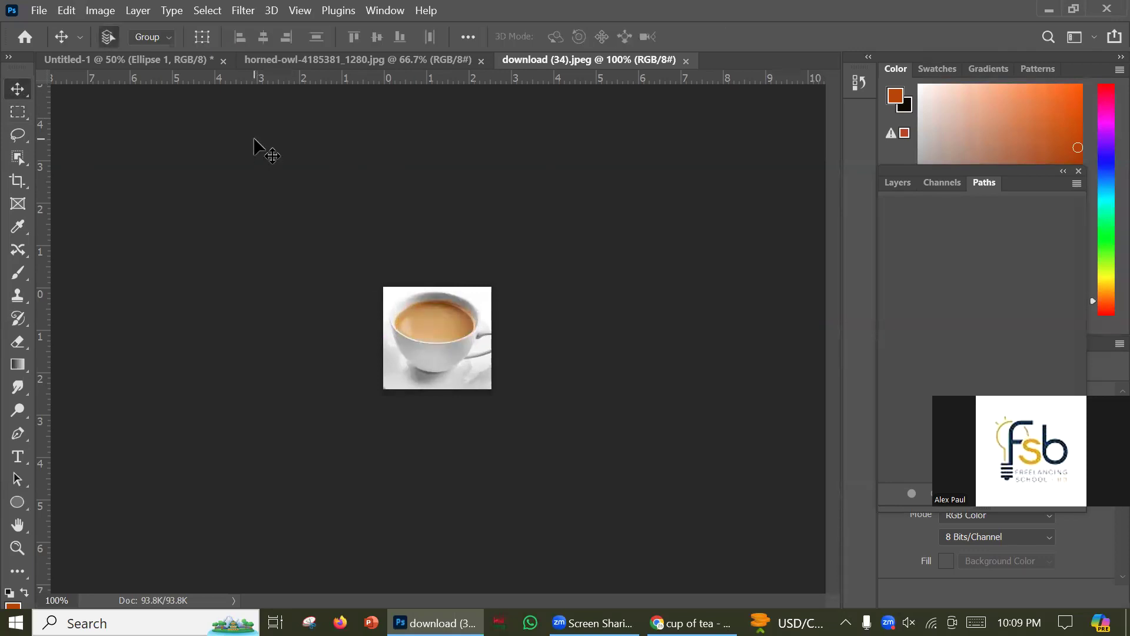
Look through the Downloads folder for another practice image, and leave the file selection without opening one.
left_click(66, 10)
left_click(39, 10)
left_click(58, 46)
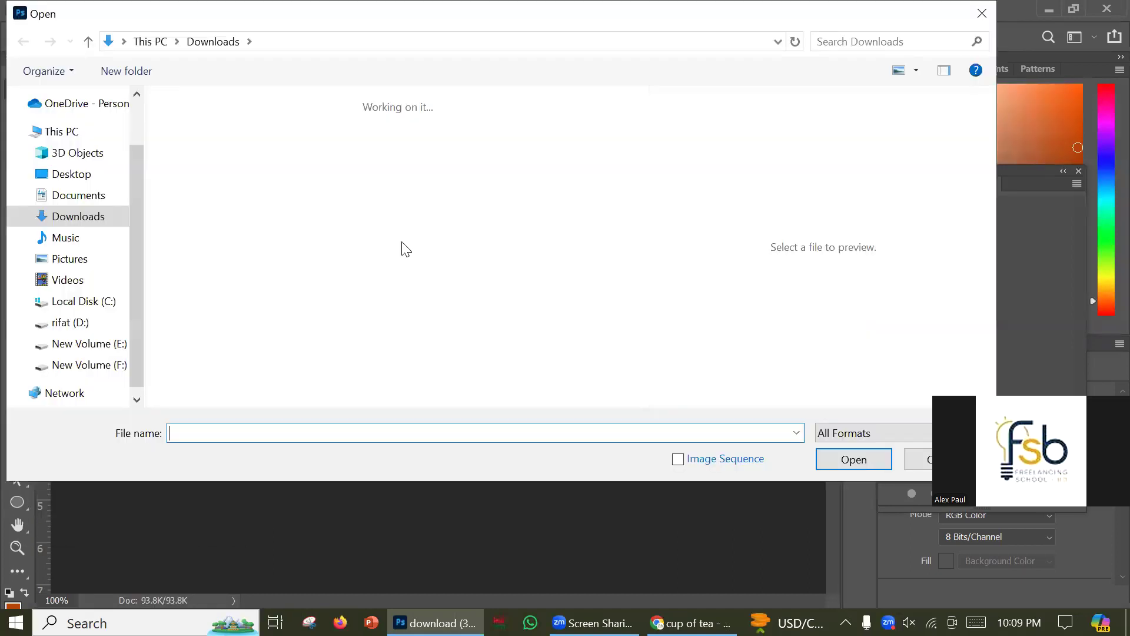
scroll(552, 276, "down", 8)
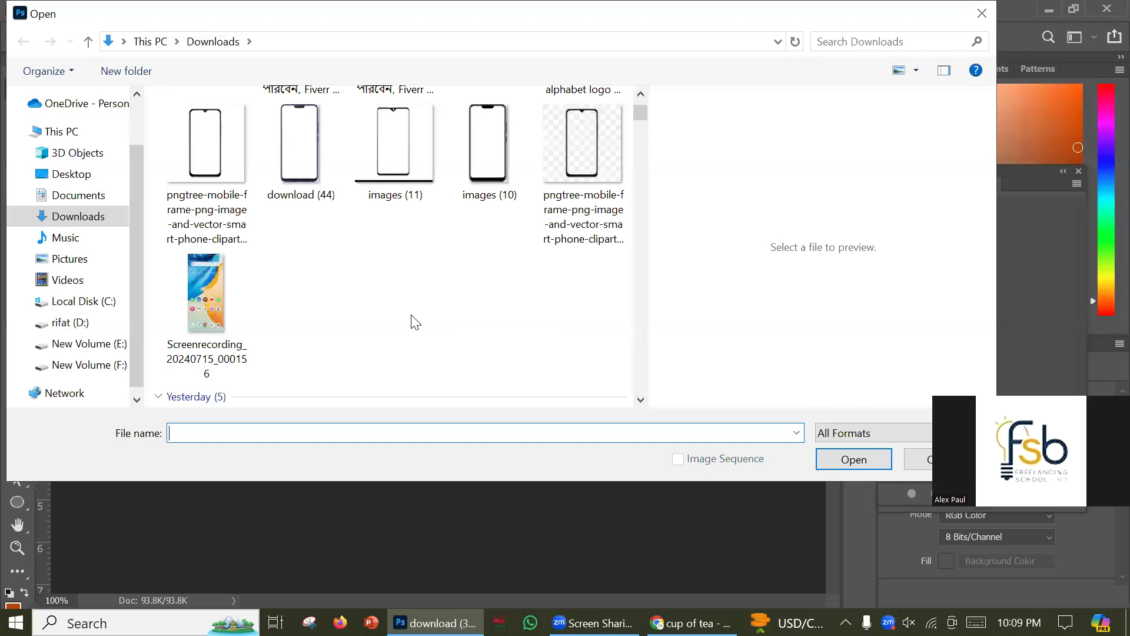
scroll(411, 315, "down", 6)
scroll(411, 314, "down", 8)
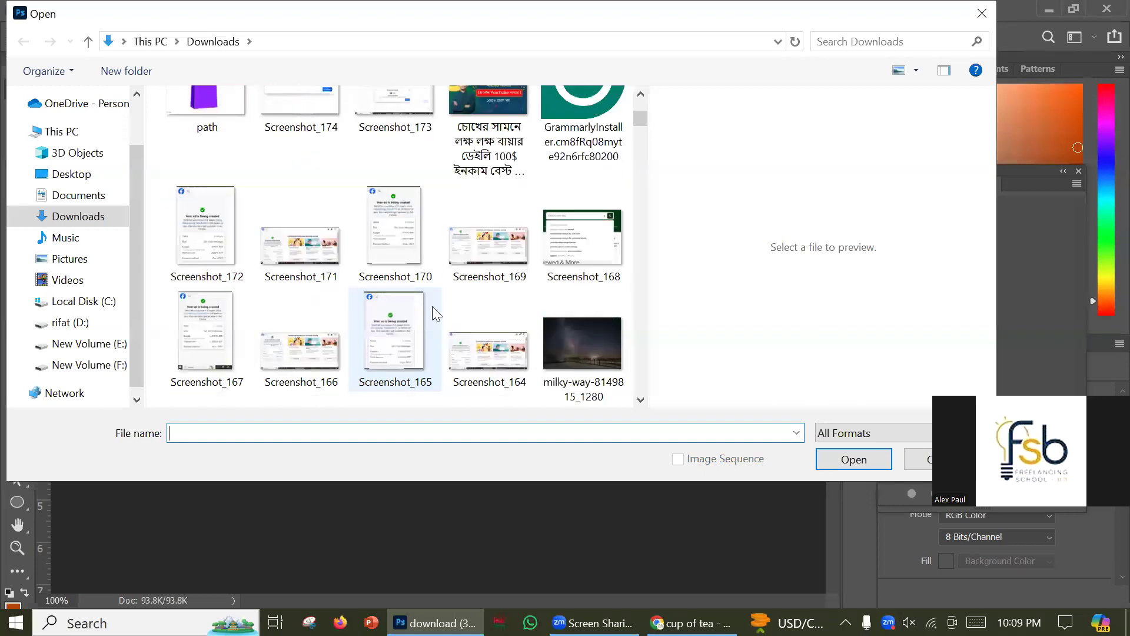
scroll(451, 309, "up", 3)
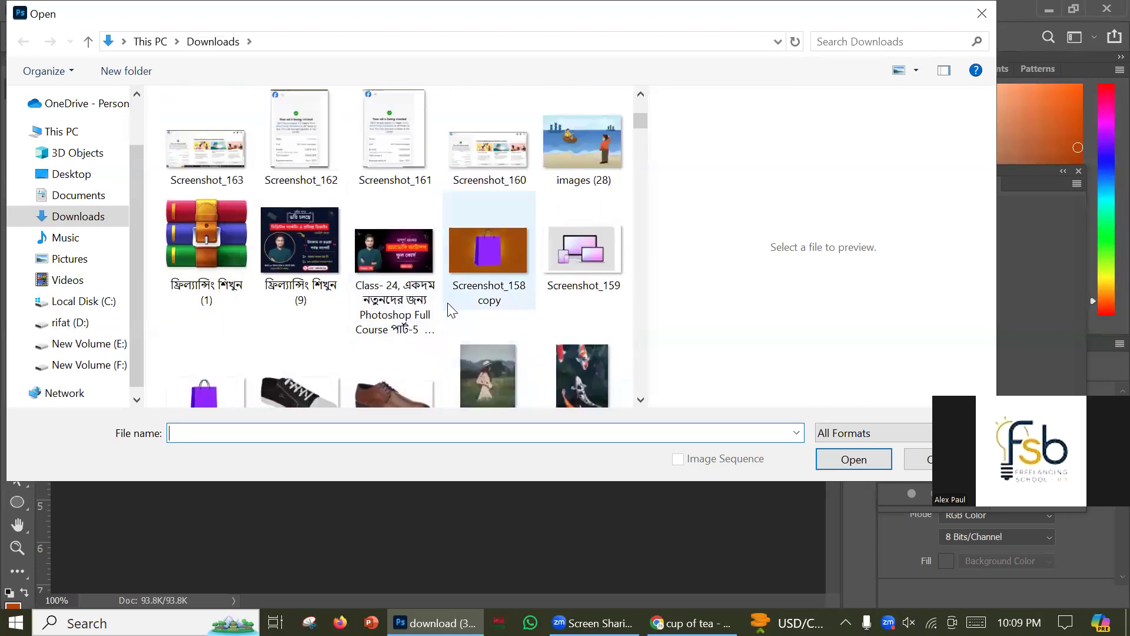
scroll(451, 309, "down", 12)
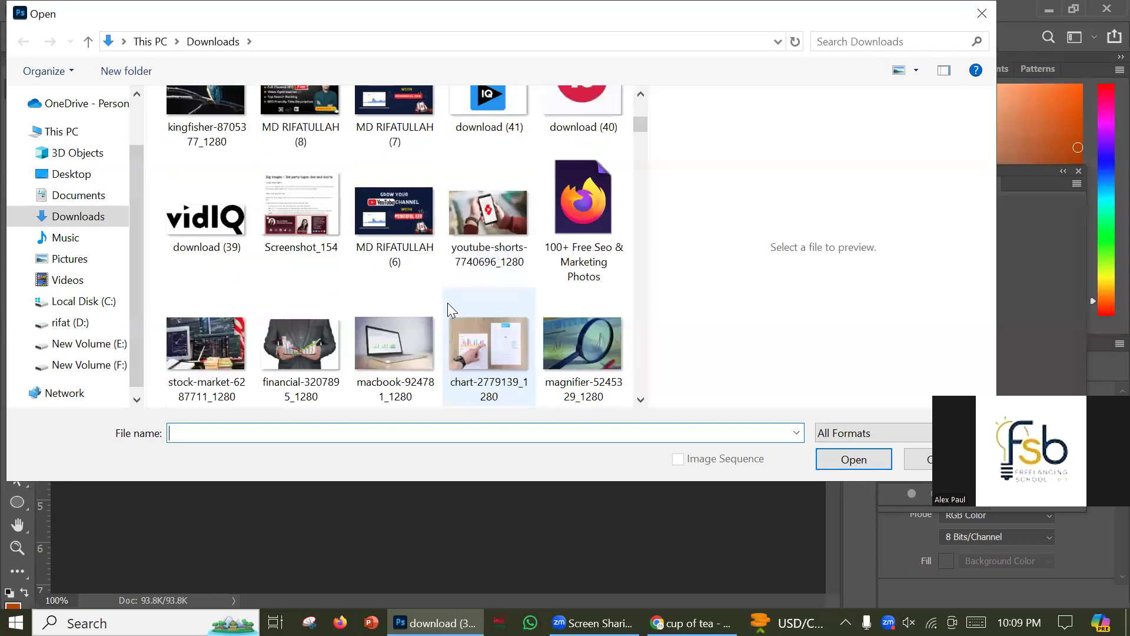
scroll(460, 303, "down", 15)
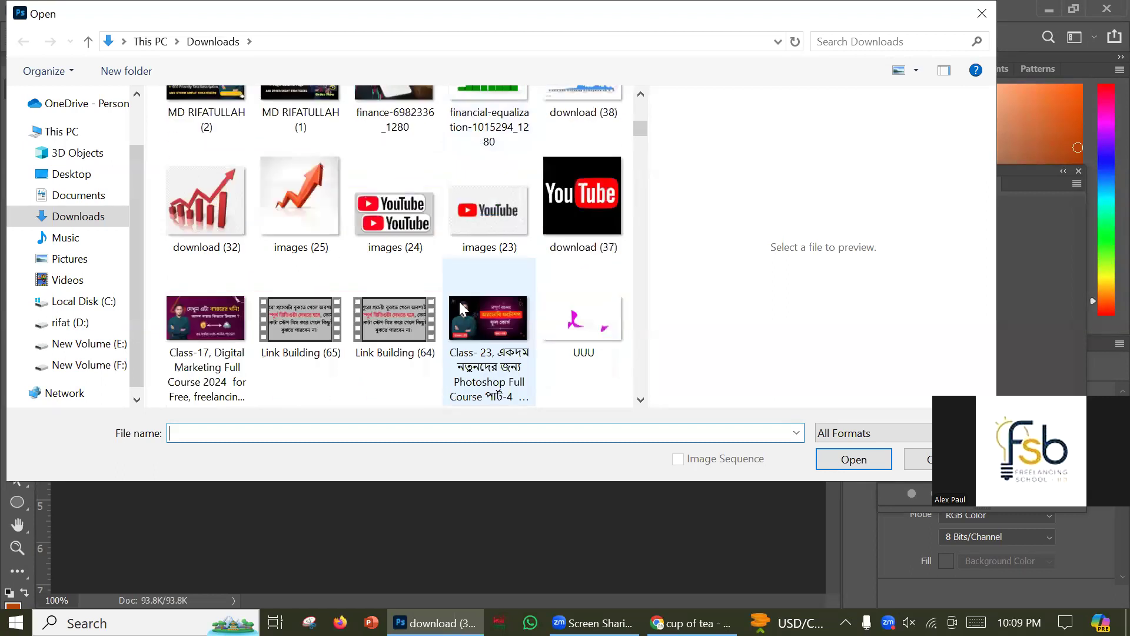
scroll(461, 307, "down", 10)
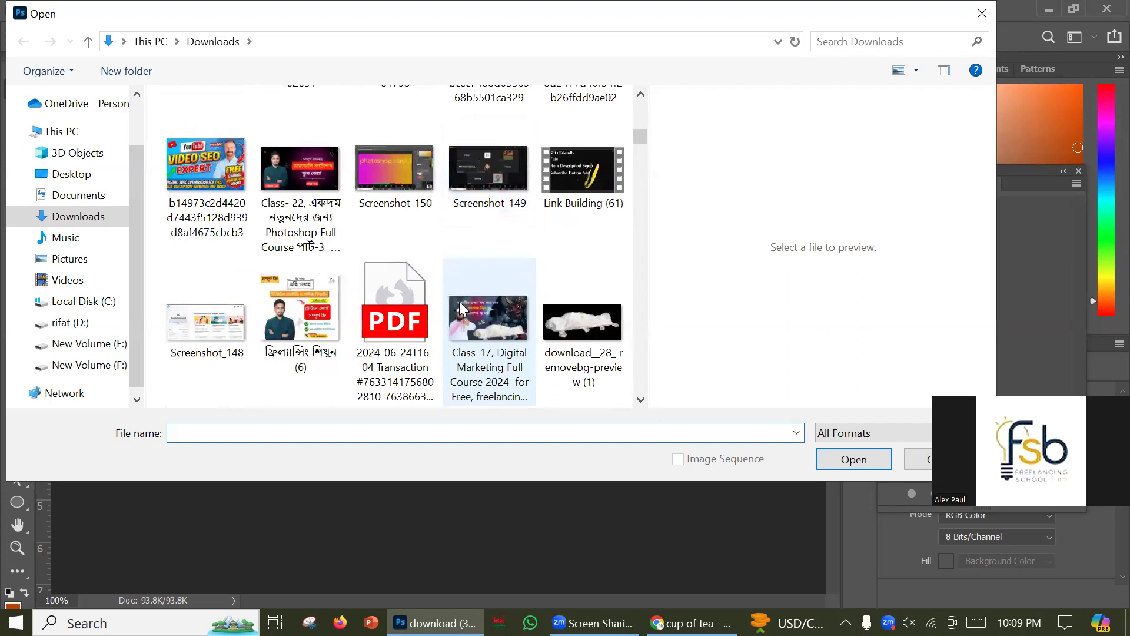
scroll(459, 301, "down", 10)
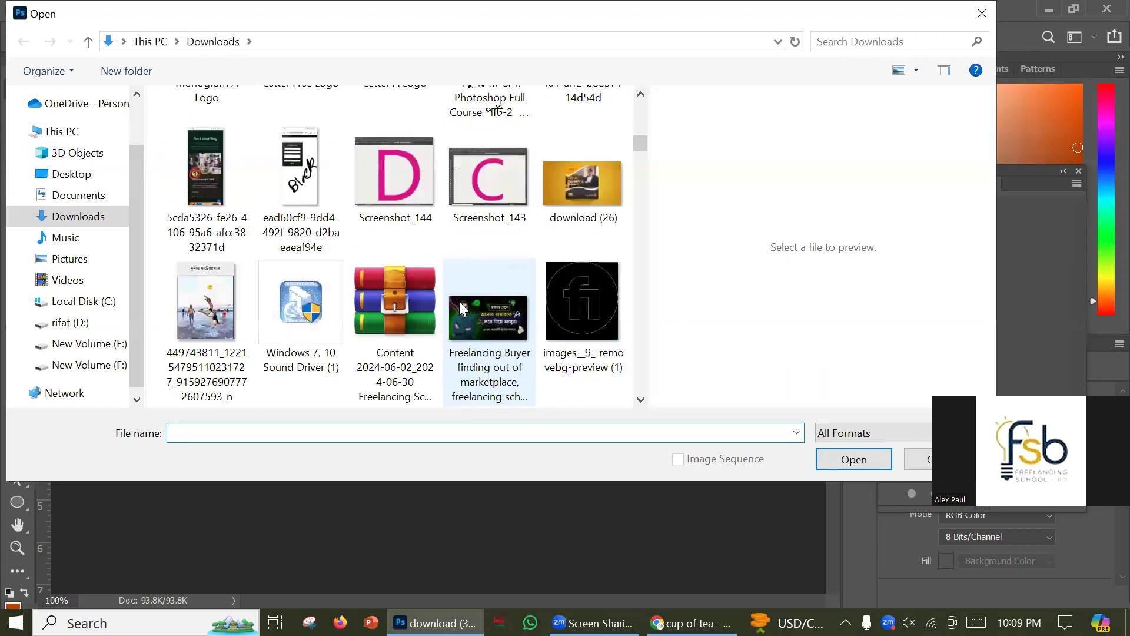
scroll(460, 302, "down", 5)
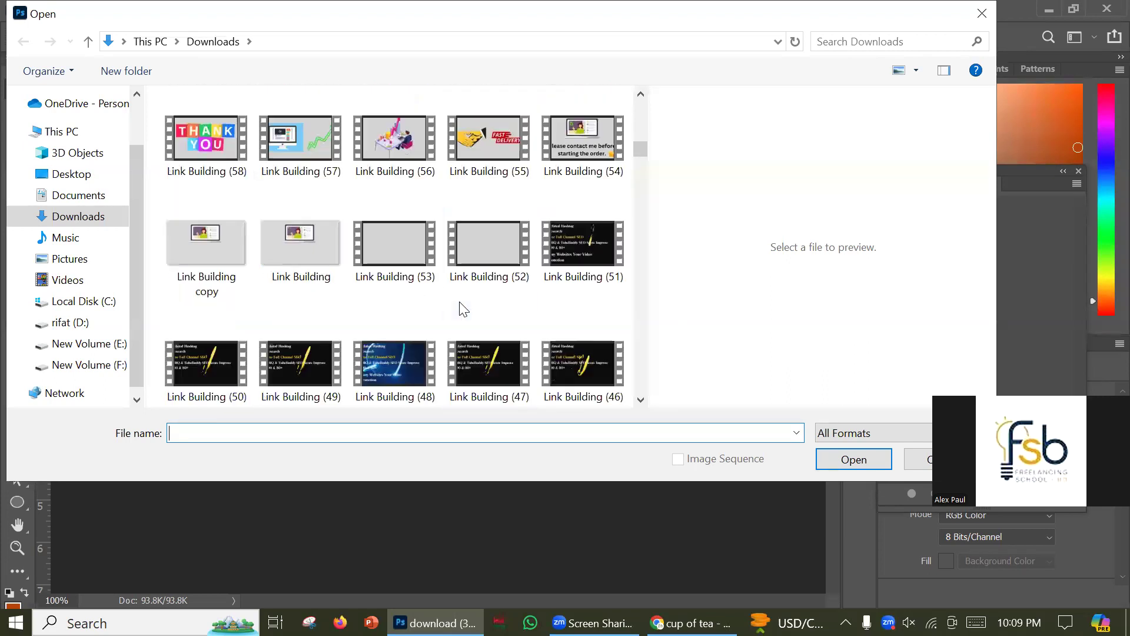
scroll(521, 314, "down", 5)
left_click(853, 459)
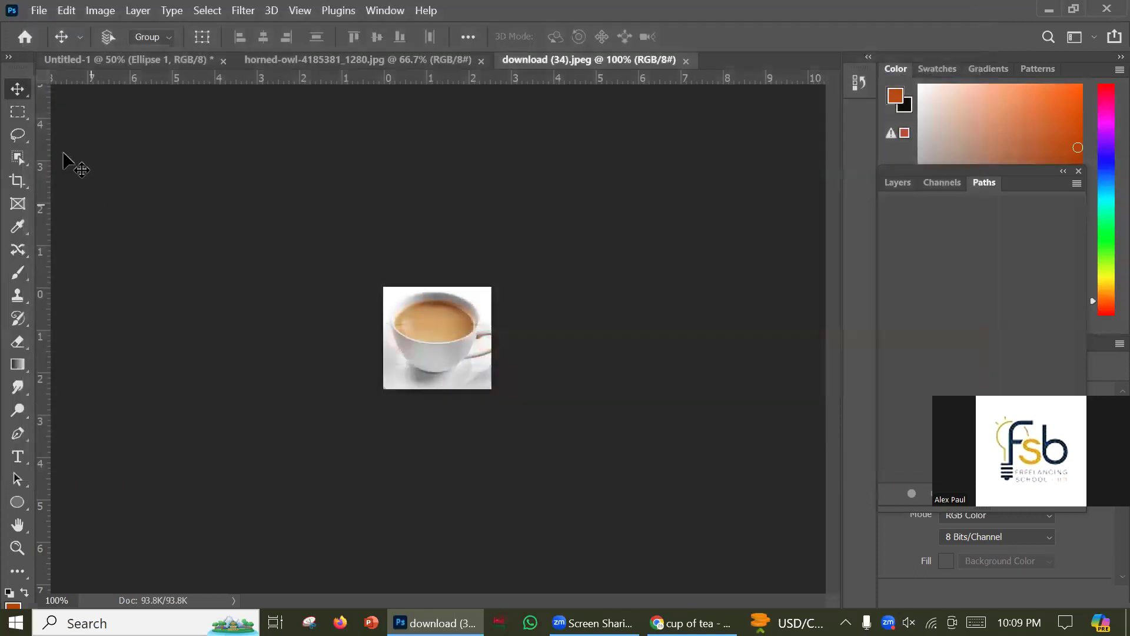
In the horned-owl-4185381_1280.jpg document, draw a rectangular marquee around the owl and most of the stump, and deselect it.
left_click(314, 62)
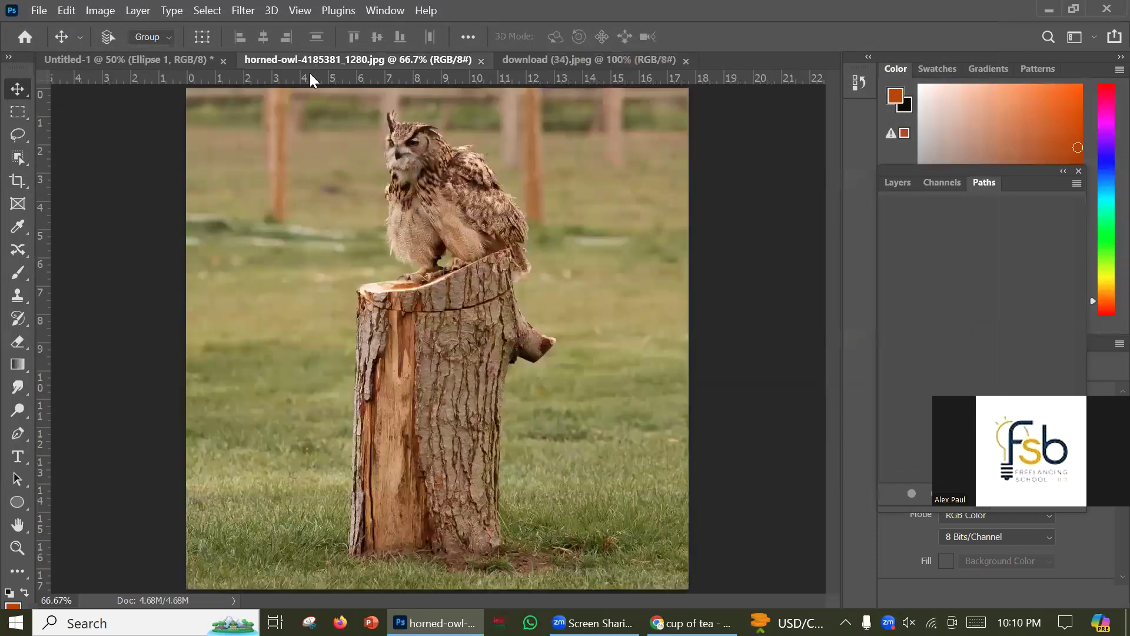
right_click(10, 117)
left_click(78, 111)
left_click_drag(311, 97, 514, 406)
left_click_drag(580, 486, 583, 487)
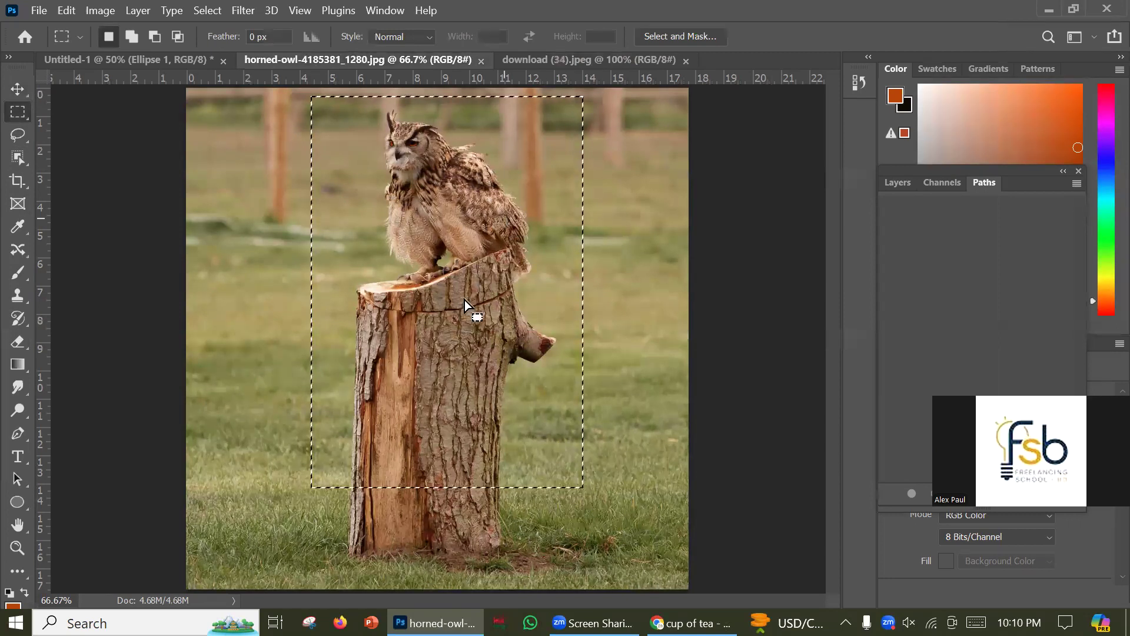
left_click(17, 89)
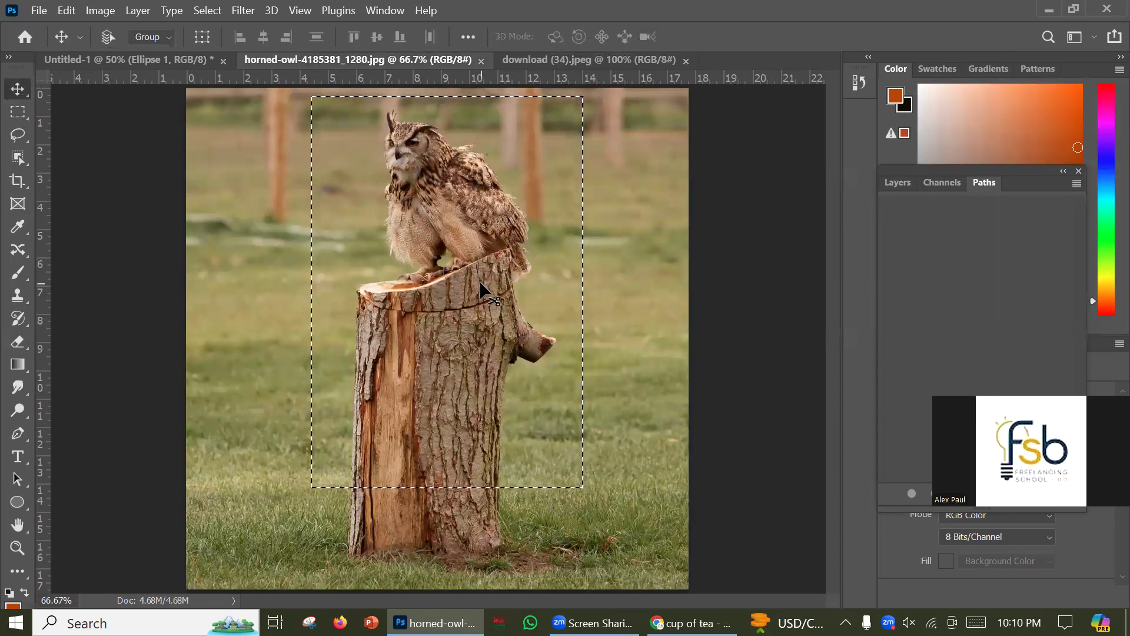
key("ctrl+d")
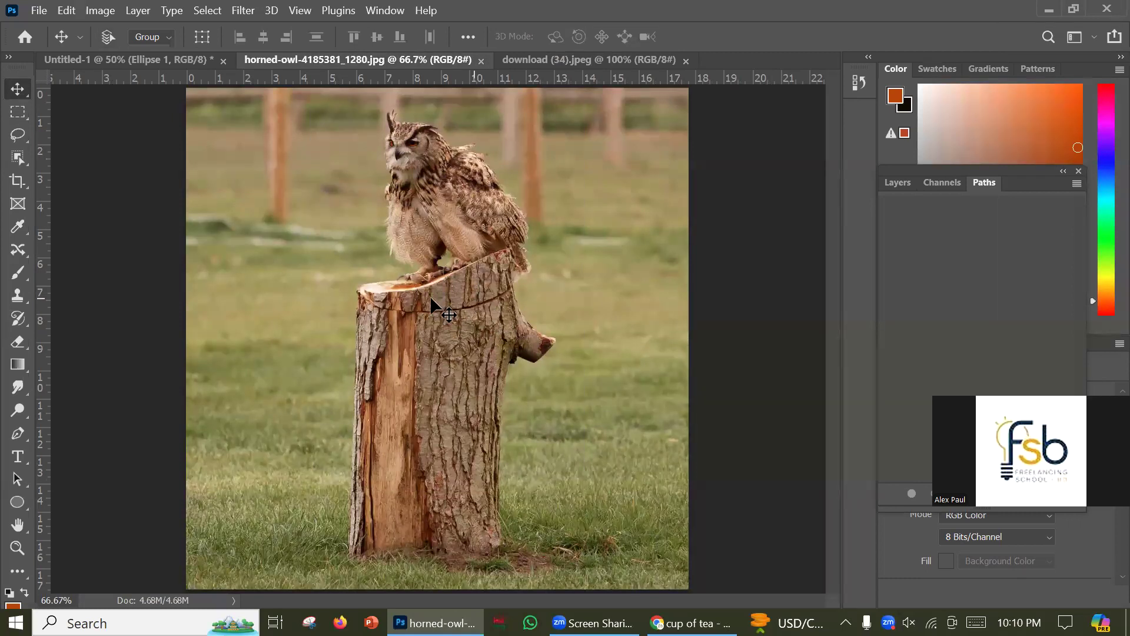
Select the owl and the top edge of the stump with the Rectangular Marquee tool.
left_click(18, 112)
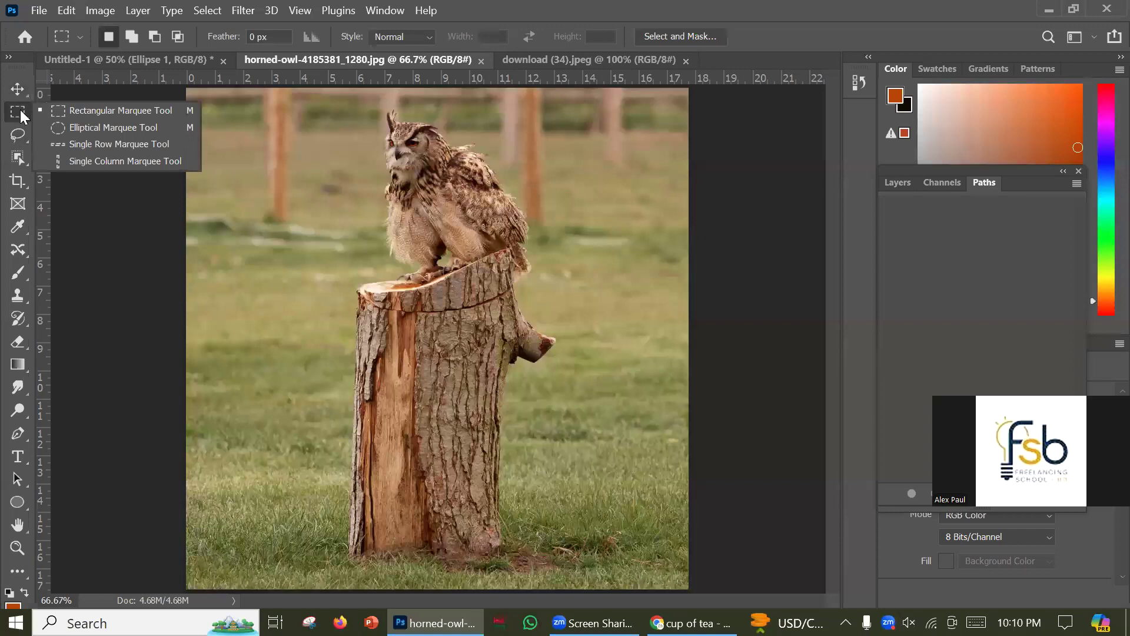
left_click(62, 111)
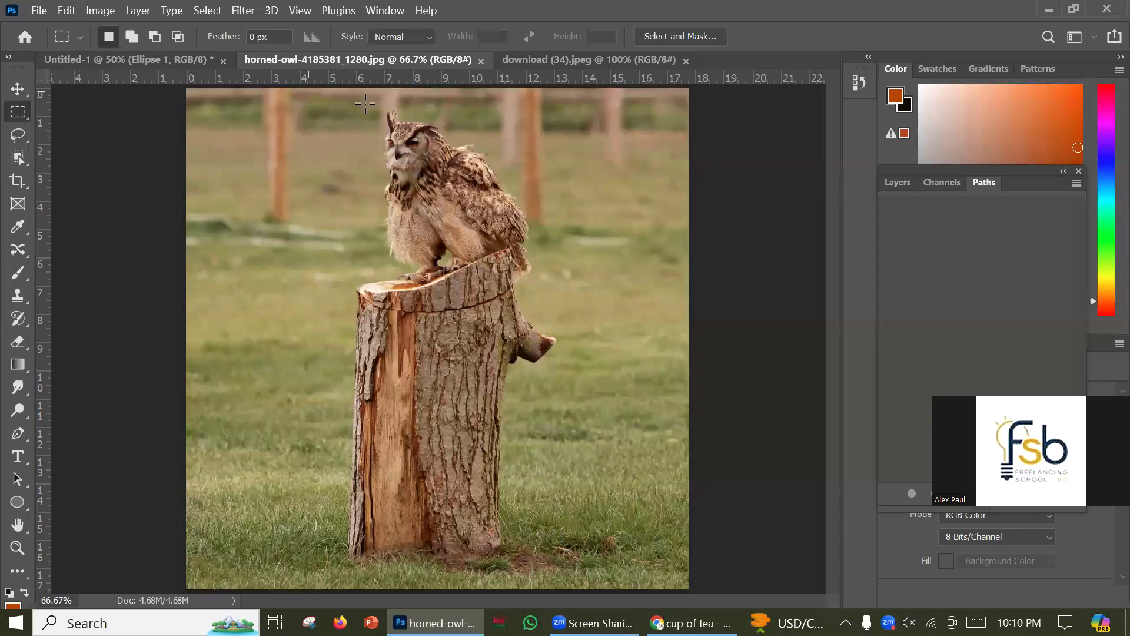
left_click_drag(337, 105, 542, 301)
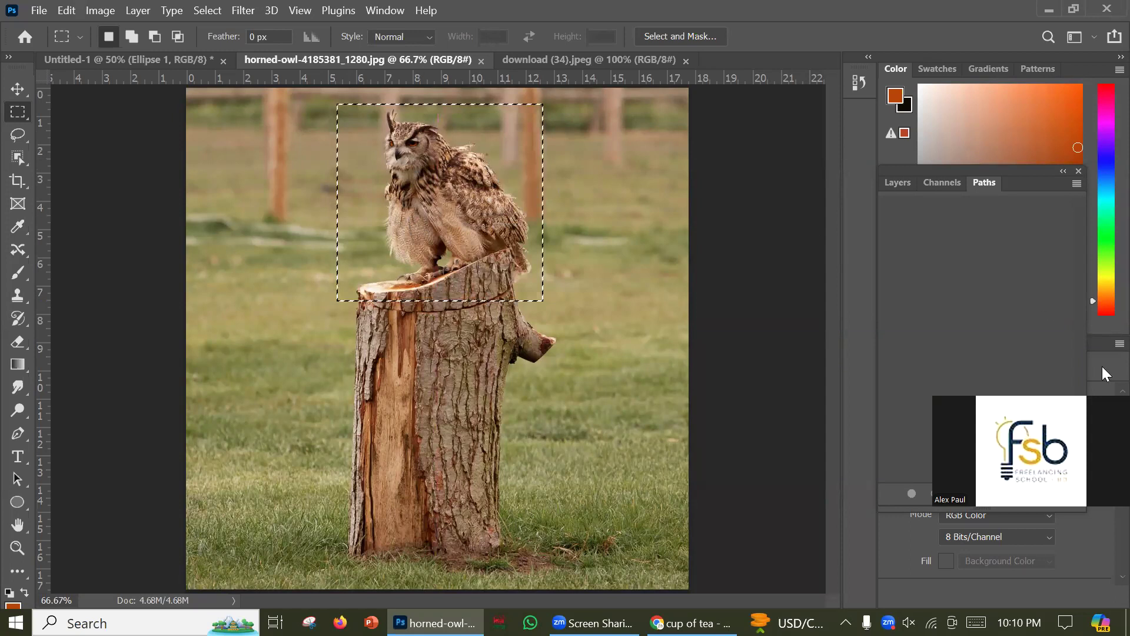
Add a layer mask from the owl selection, and shift the masked owl slightly down and right with the Move tool.
left_click(897, 183)
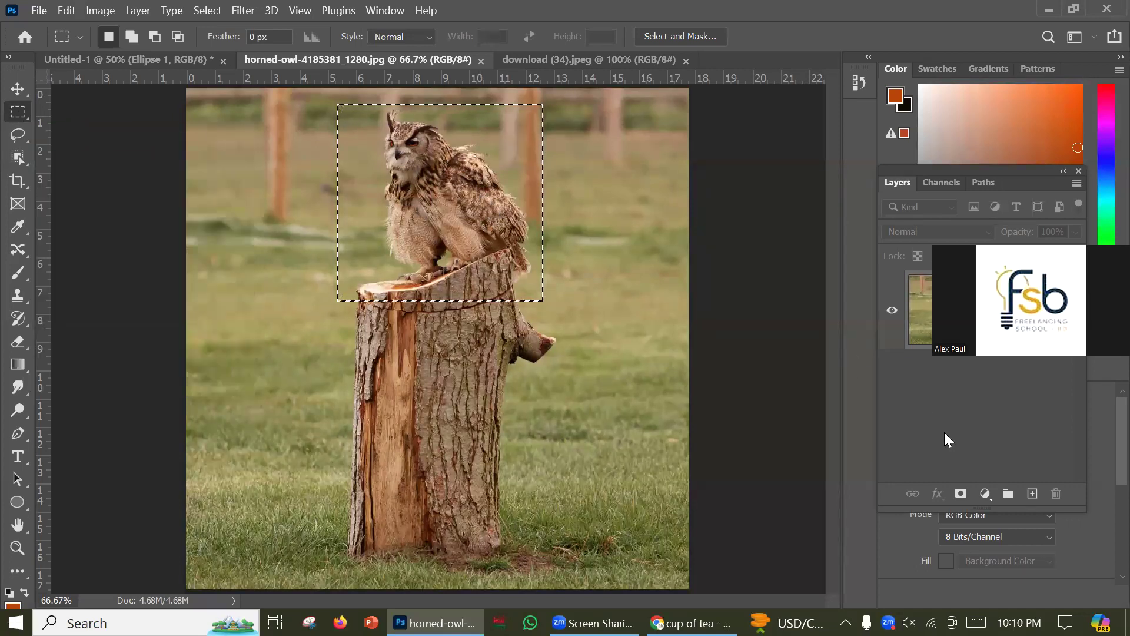
left_click(961, 494)
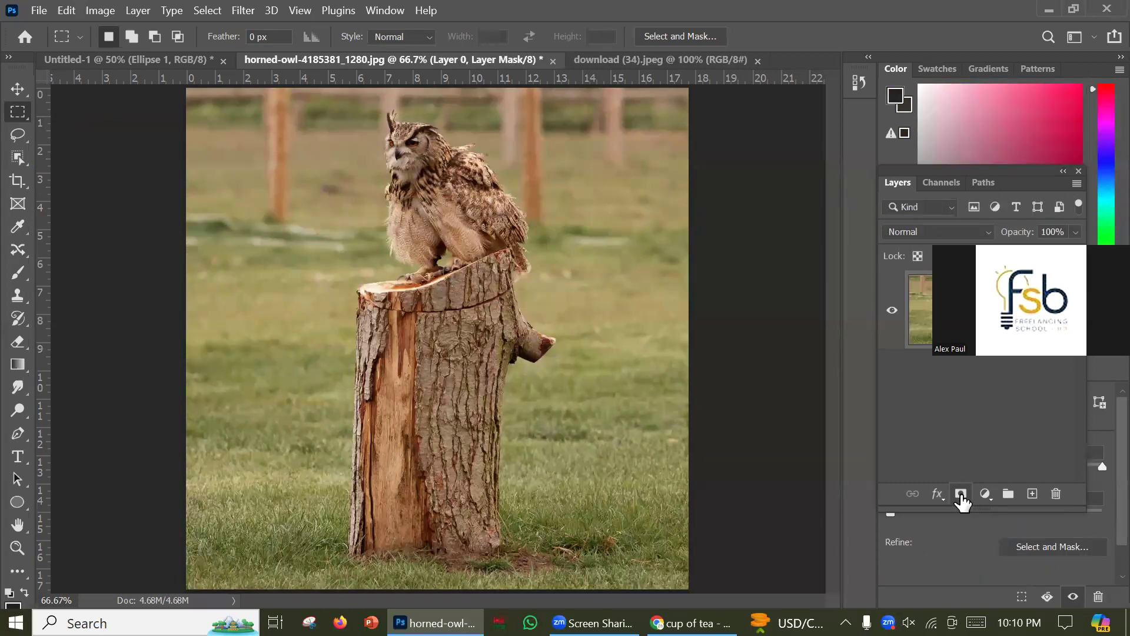
left_click(18, 88)
mouse_move(462, 184)
left_mouse_down()
mouse_move(453, 253)
mouse_move(436, 219)
mouse_move(466, 192)
left_mouse_up()
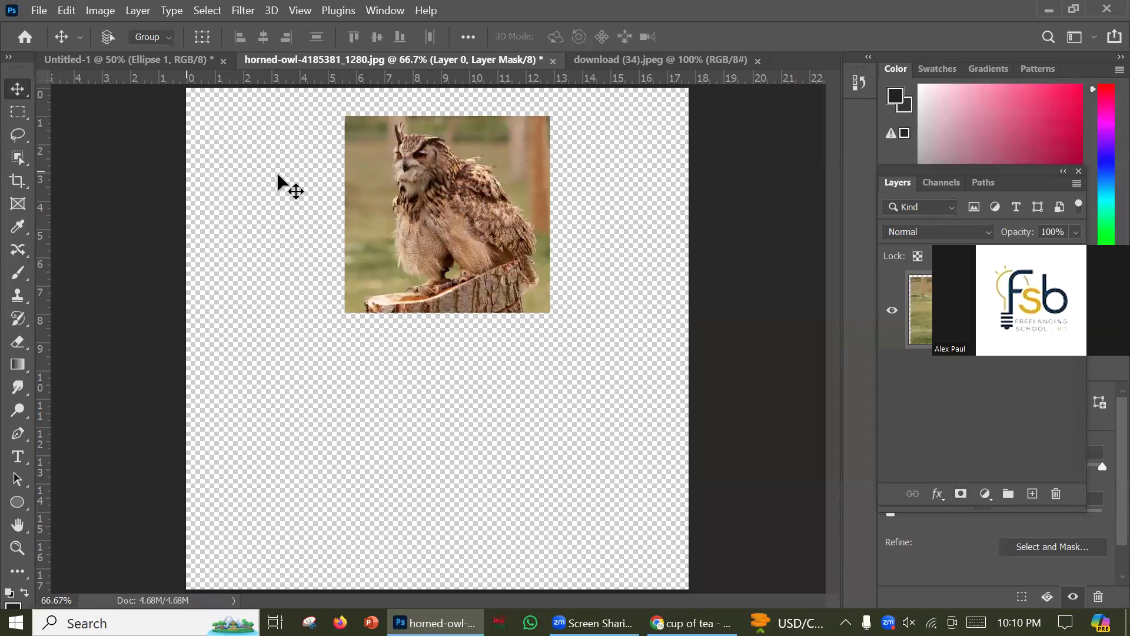
Undo the masked owl's move and the layer mask, and dismiss the JPEG save options without saving.
key("shift+Left")
key("shift+Left")
key("shift+Up")
key("shift+Up")
key("shift+Up")
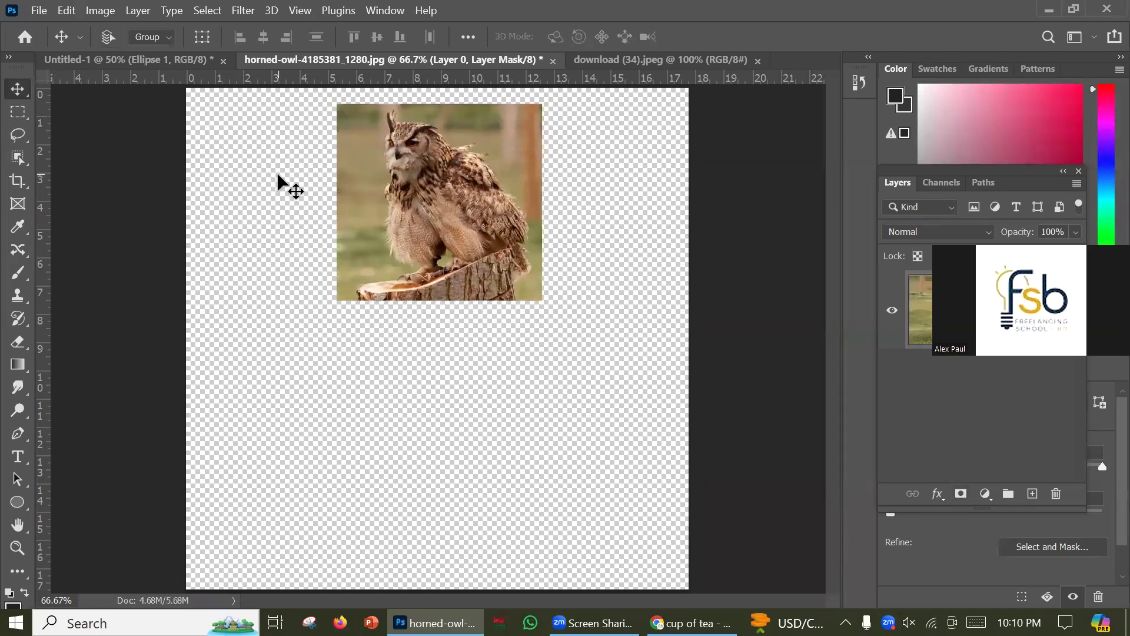
key("ctrl+z")
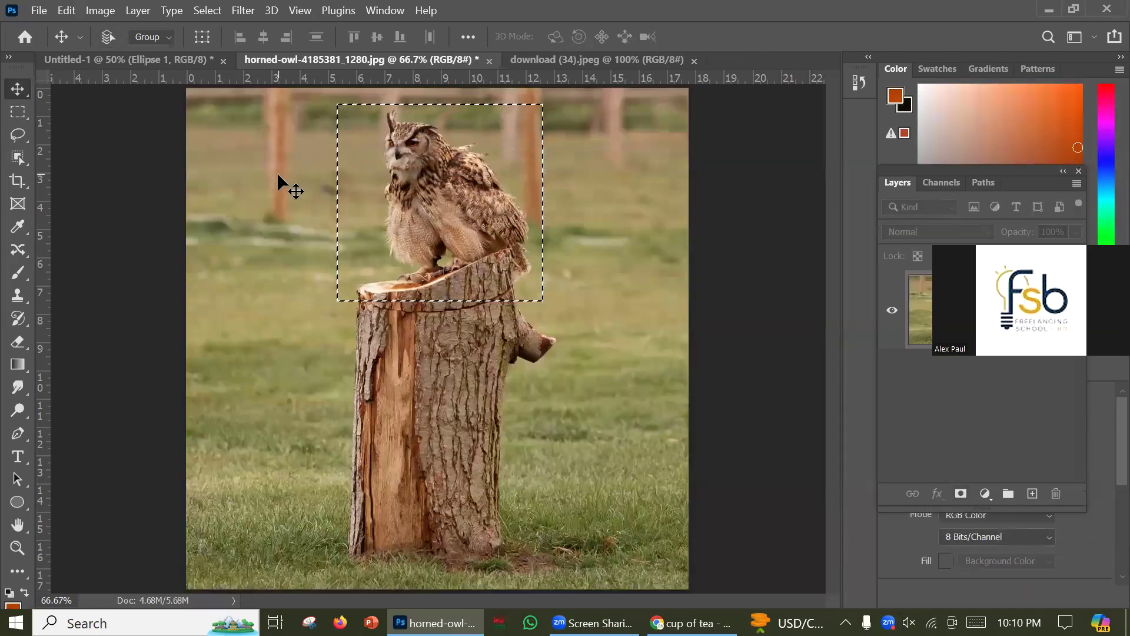
key("ctrl+s")
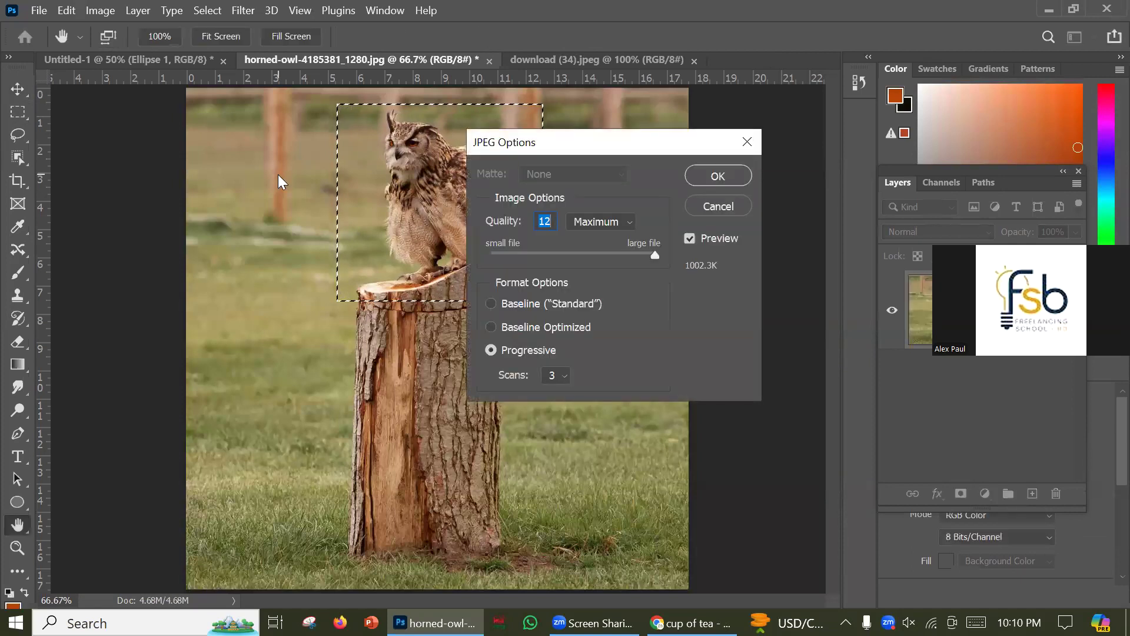
left_click(746, 142)
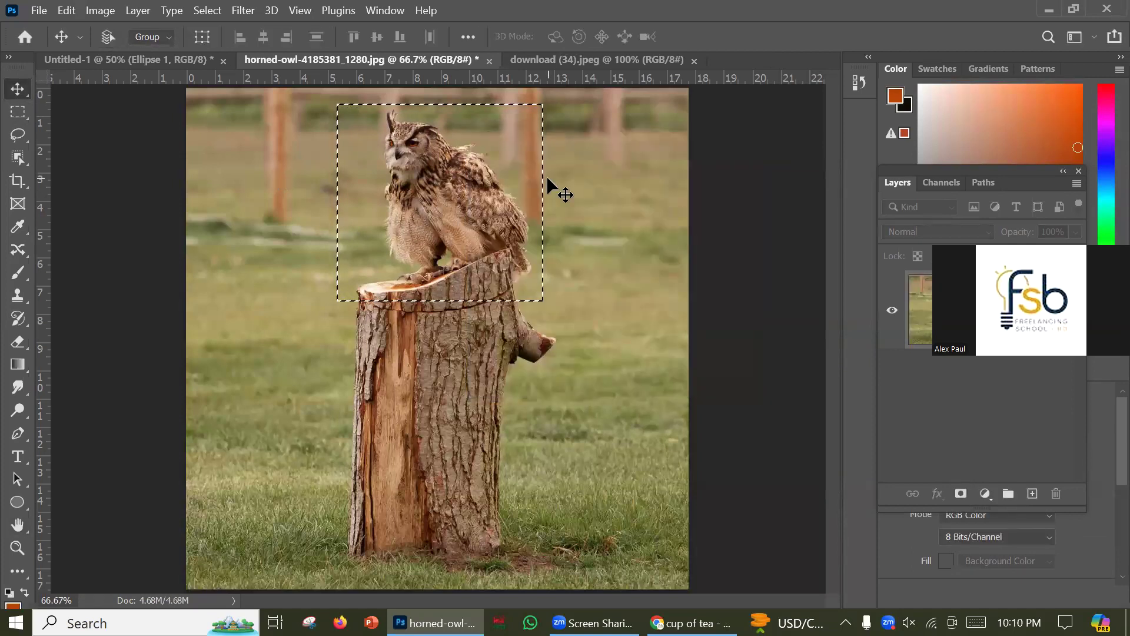
Clear the current selection and draw a new Rectangular Marquee selection closely around the owl, ending at the stump's top.
key("ctrl+d")
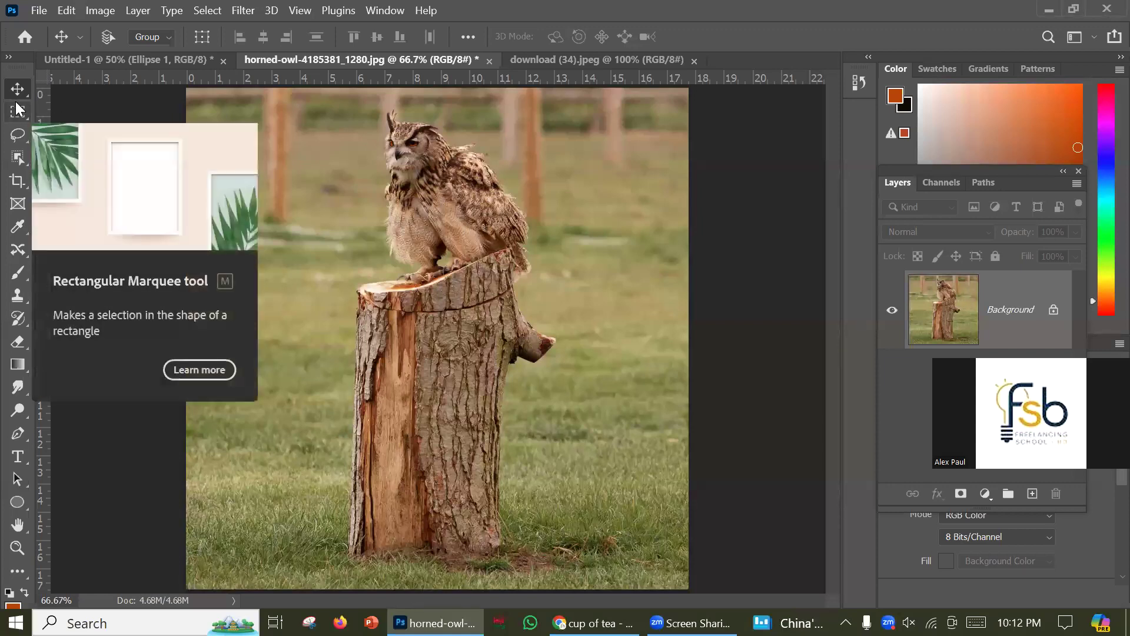
left_click_drag(18, 116, 70, 105)
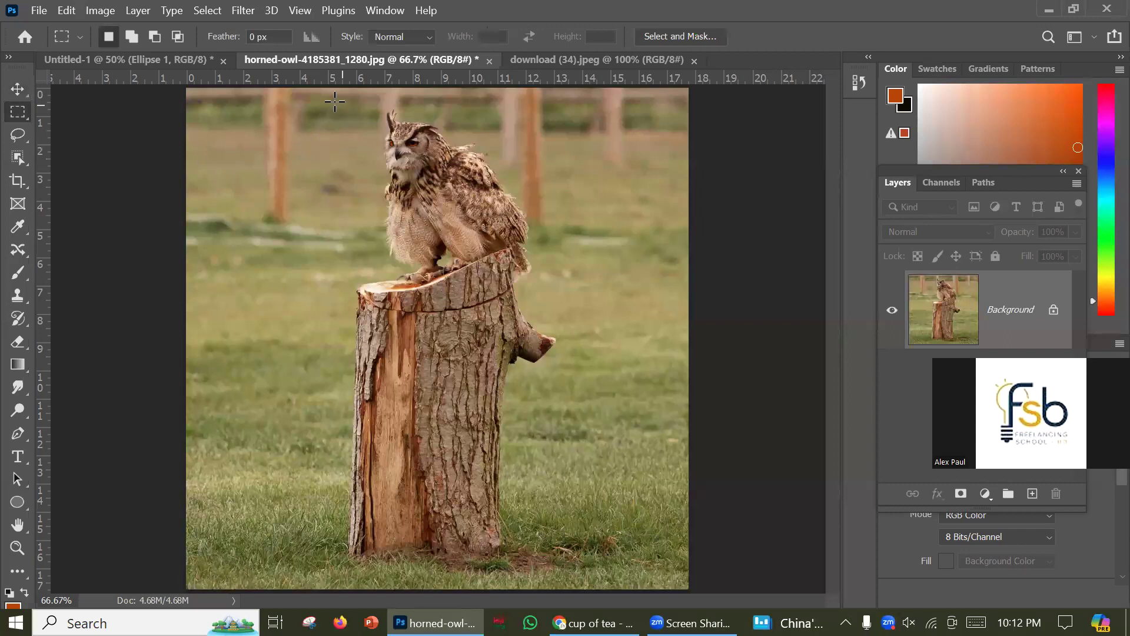
left_click_drag(359, 106, 554, 282)
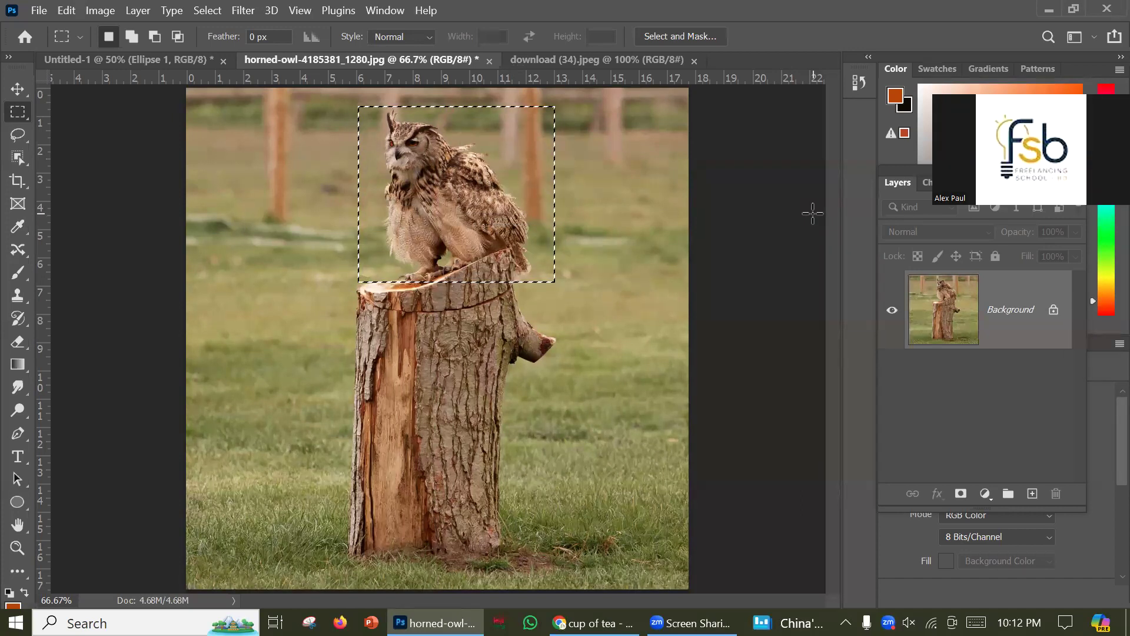
Add a layer mask from the rectangular owl selection, and shift the masked owl down and slightly right with the Move tool.
left_click(960, 494)
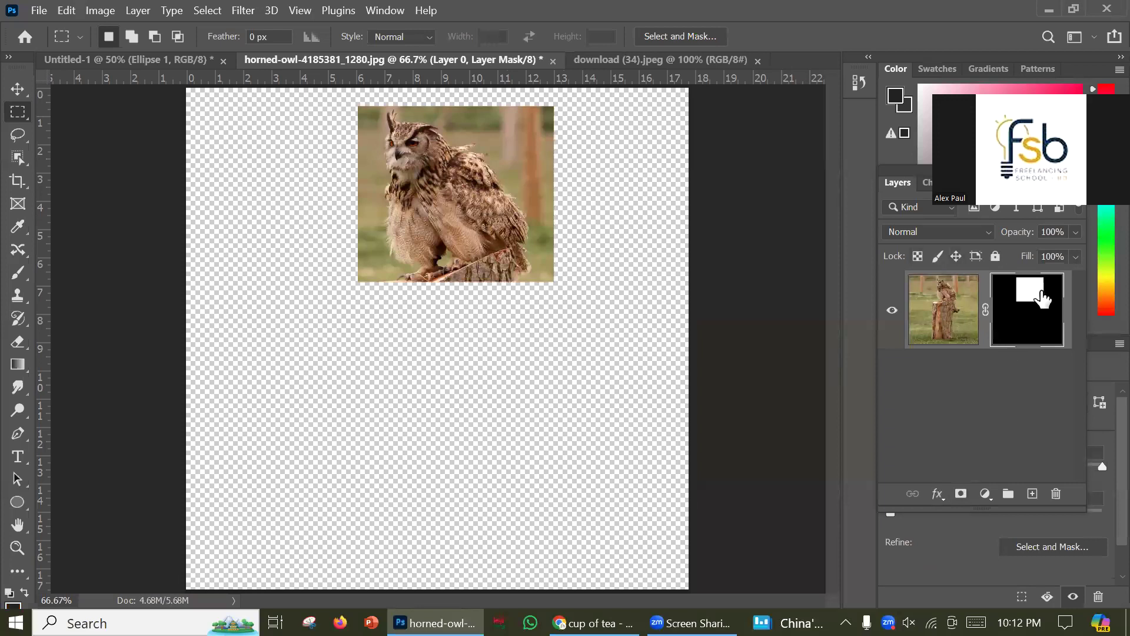
left_click(17, 88)
left_click_drag(378, 206, 403, 210)
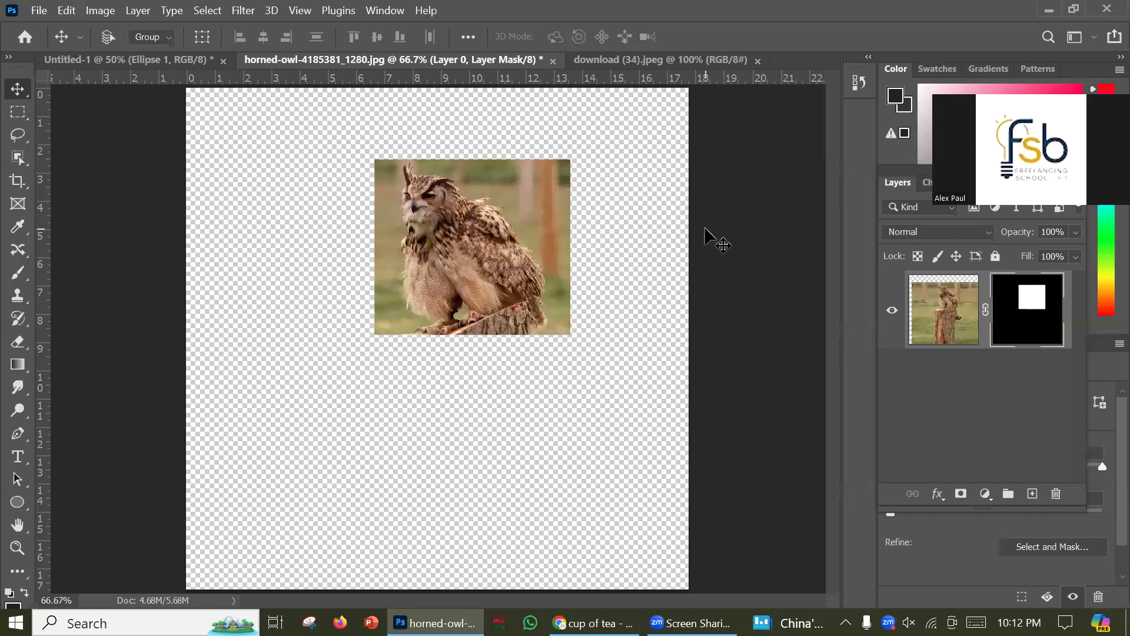
Undo the masked owl's move and its rectangular layer mask, and deselect the owl.
key("ctrl+z")
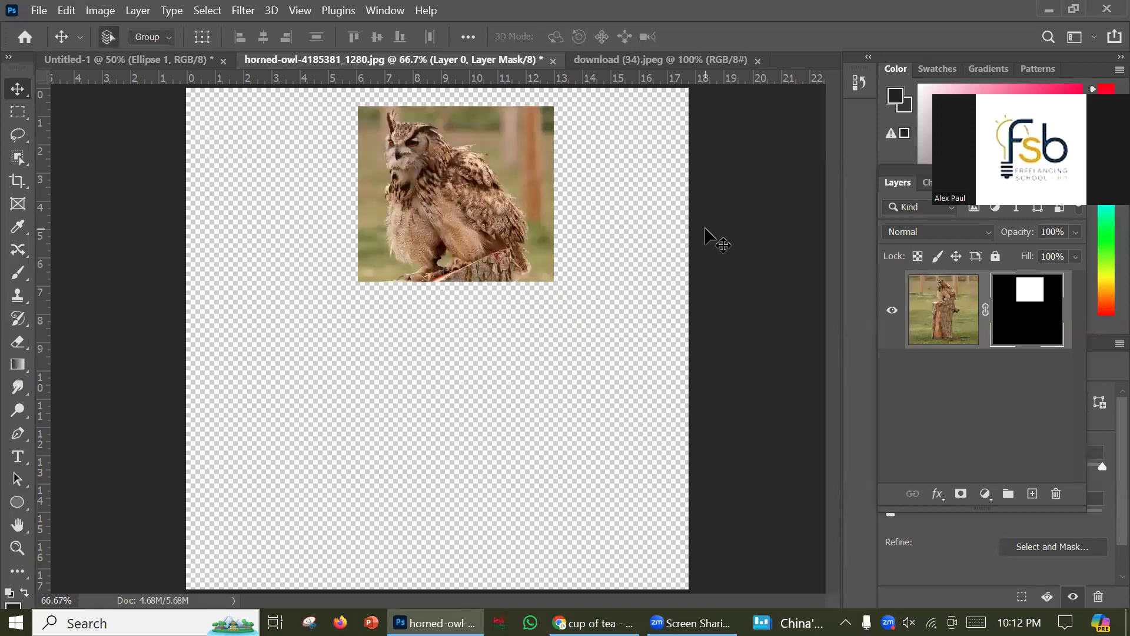
key("ctrl+z")
key("ctrl+z")
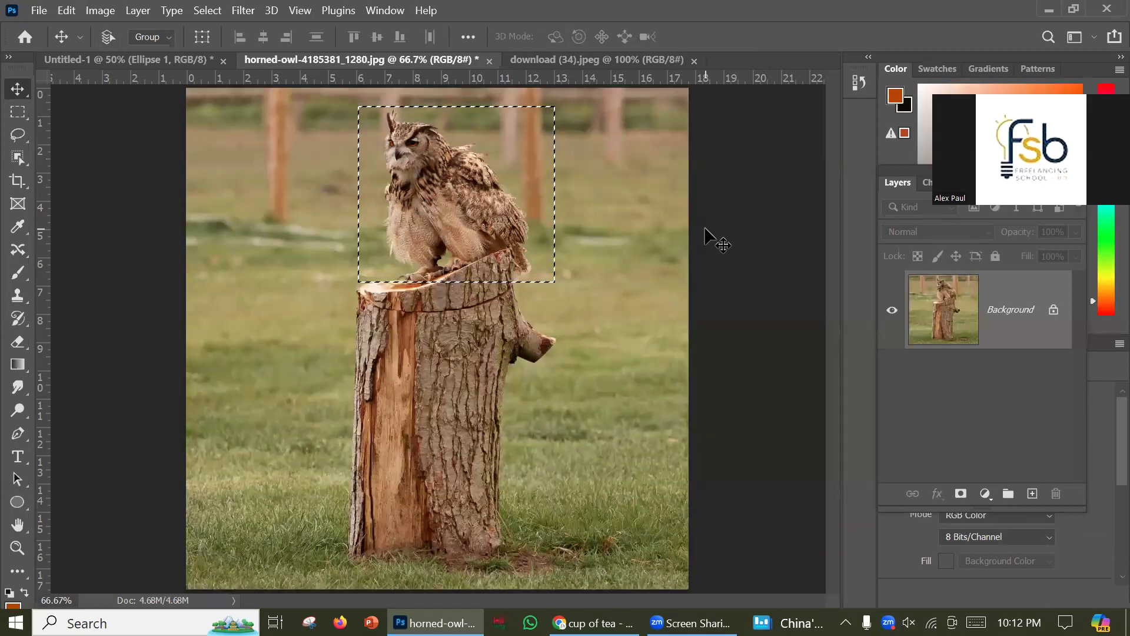
key("ctrl+d")
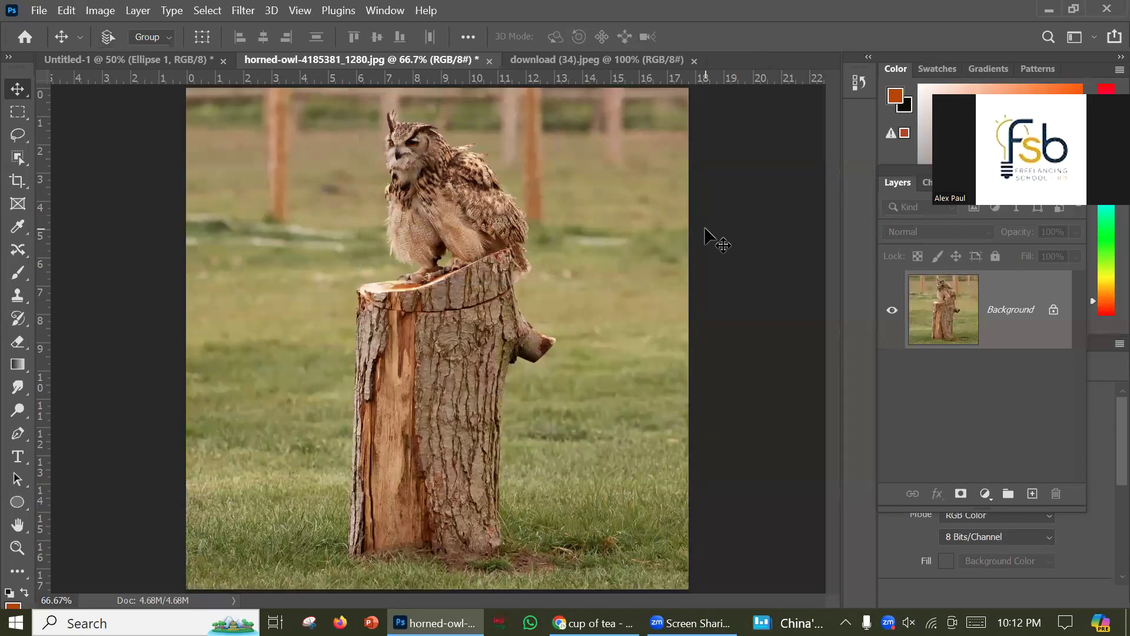
Draw a larger Rectangular Marquee selection around the owl and the upper part of the stump.
right_click(18, 111)
left_click(51, 113)
left_click_drag(288, 97, 357, 148)
left_click_drag(497, 283, 605, 331)
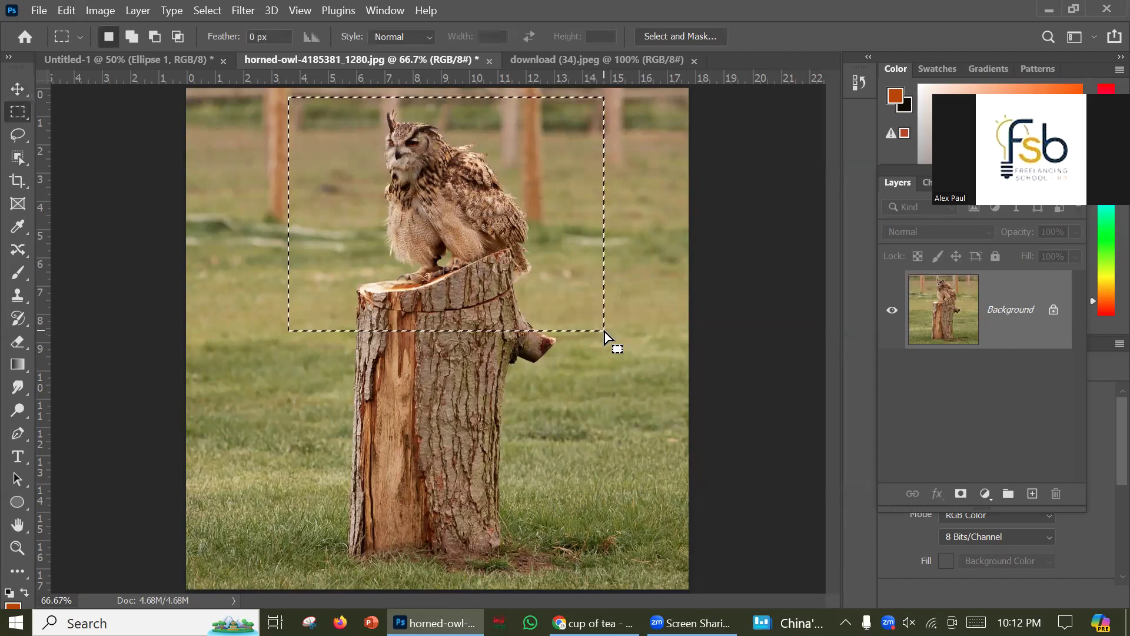
Invert the selection, try a Content-Aware fill with Normal mode and 100% opacity on it, and deselect.
key("ctrl+shift+i")
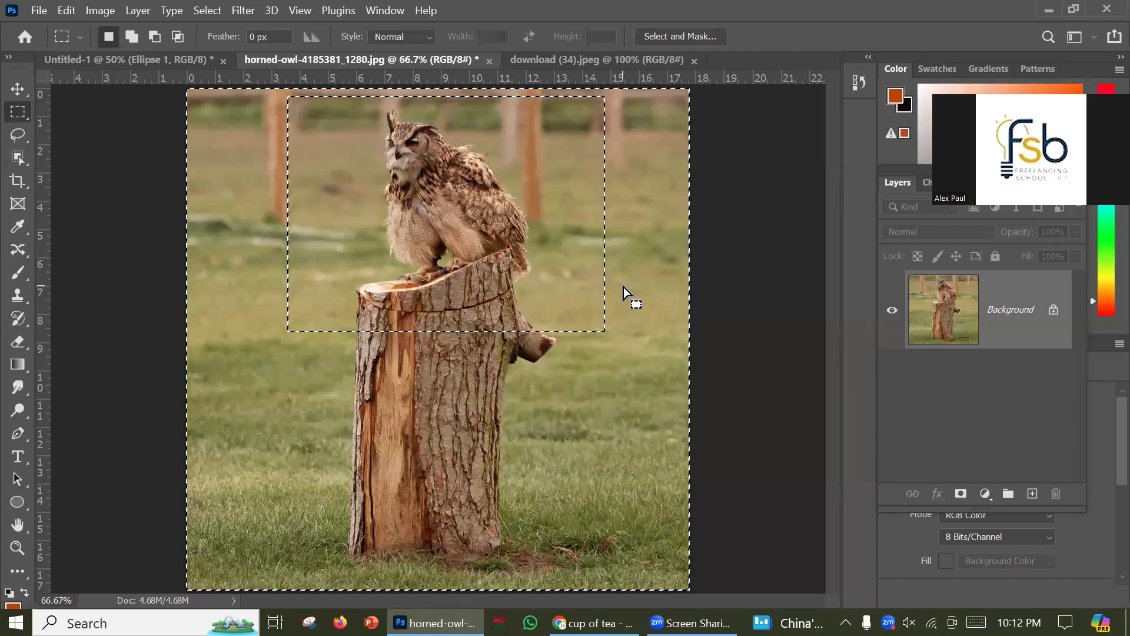
key("shift+F5")
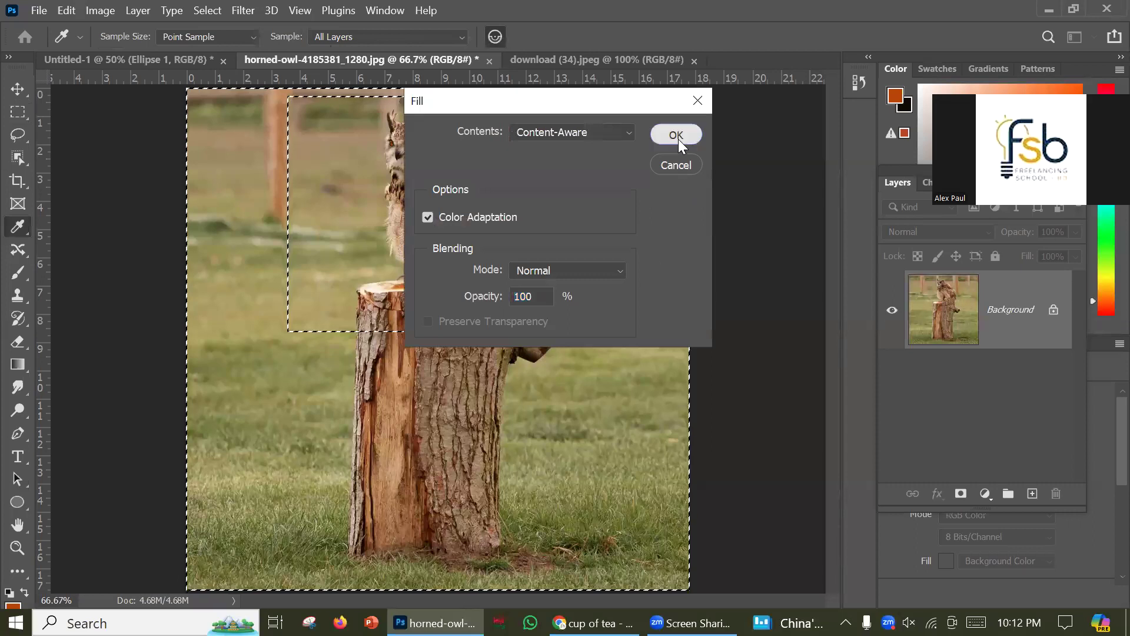
left_click(678, 139)
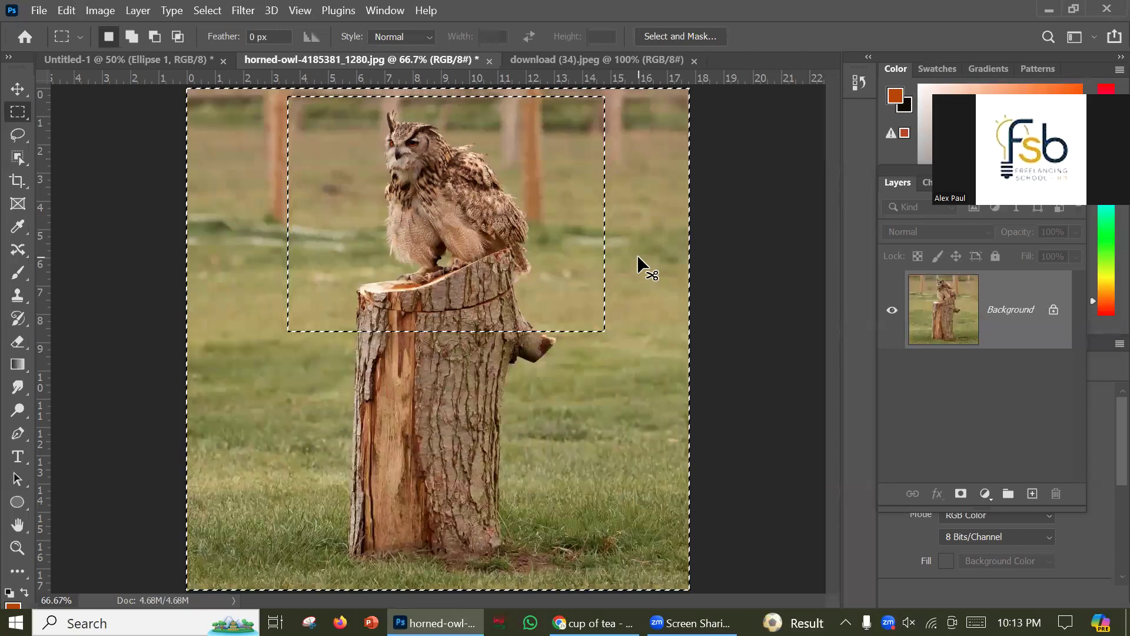
key("ctrl+d")
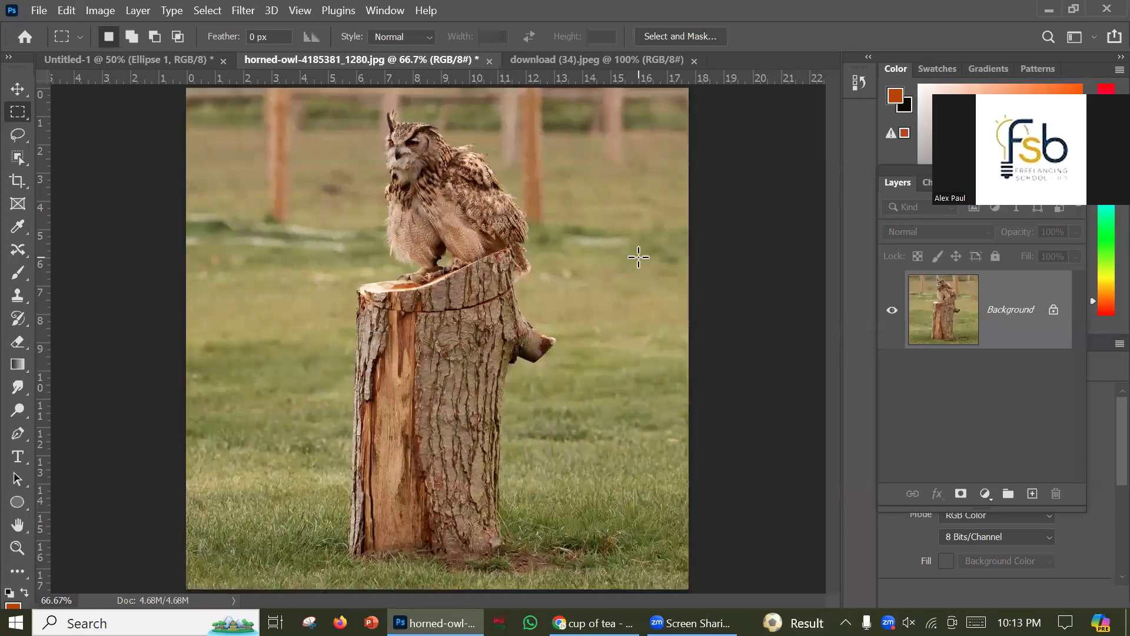
Draw a wide Elliptical Marquee selection around the owl and the upper part of the stump.
right_click(20, 112)
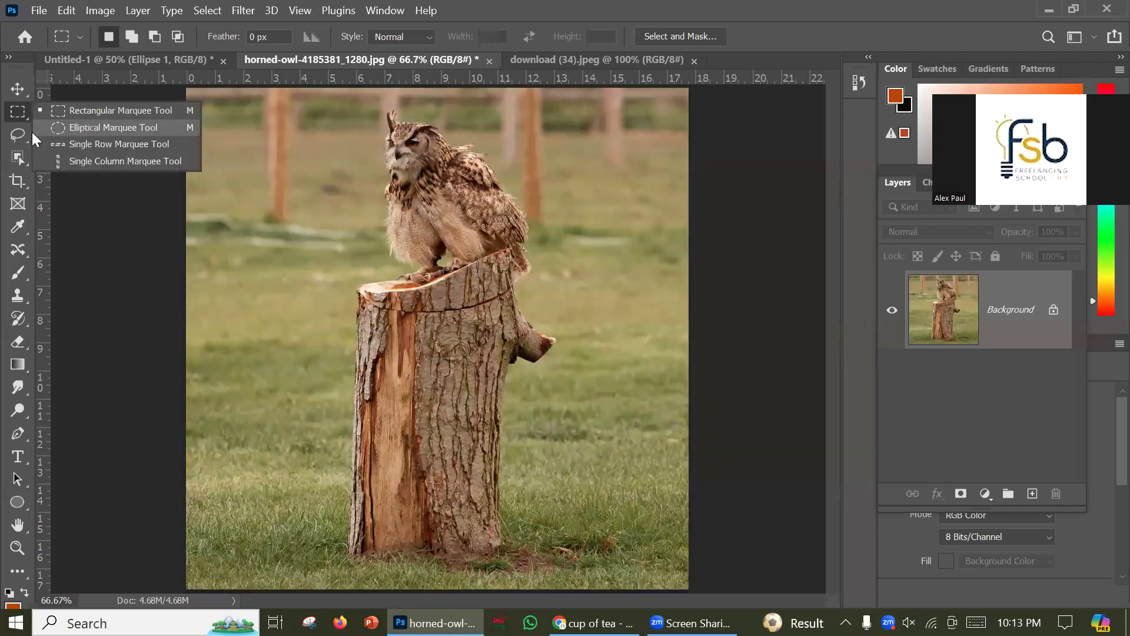
left_click(77, 131)
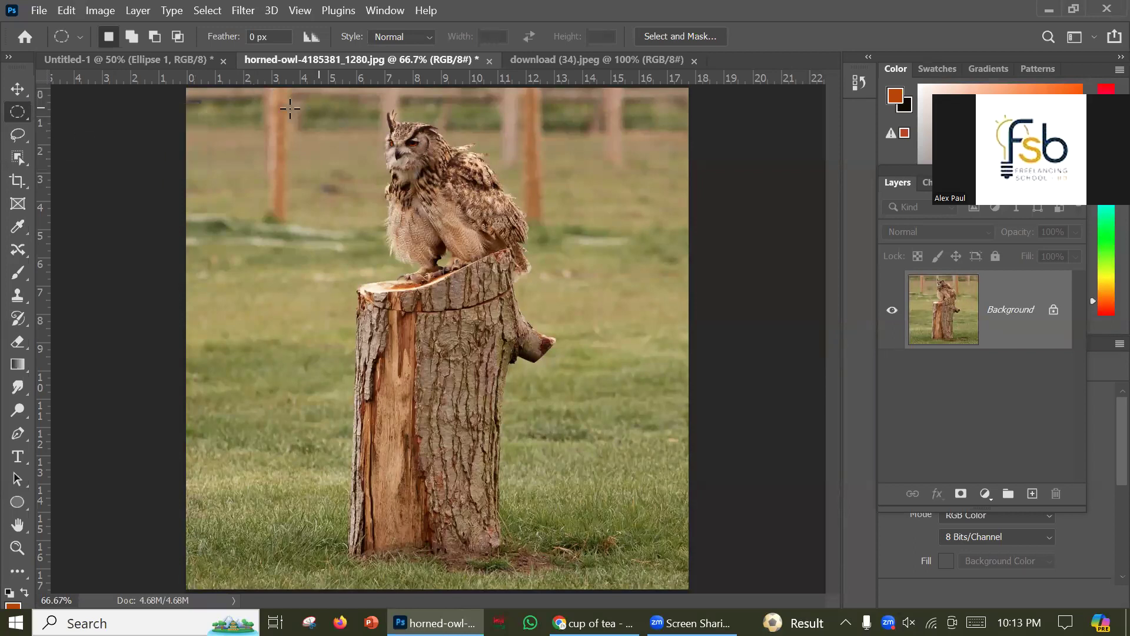
left_click_drag(276, 109, 579, 347)
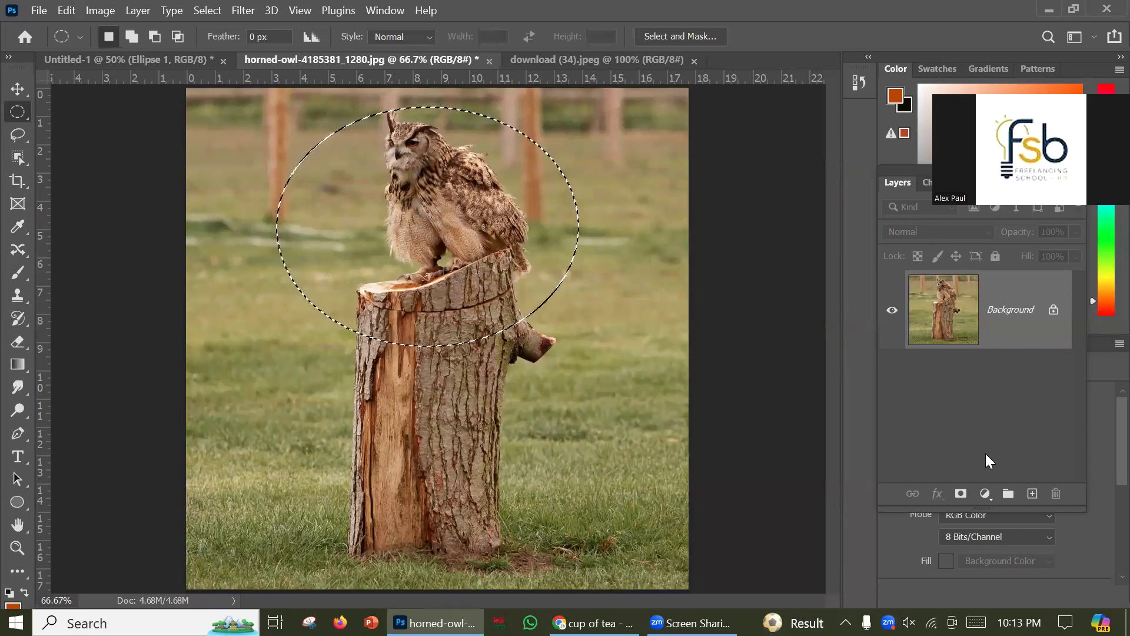
Add a layer mask from the elliptical owl selection, and shift the masked oval down and slightly left with the Move tool.
left_click(961, 493)
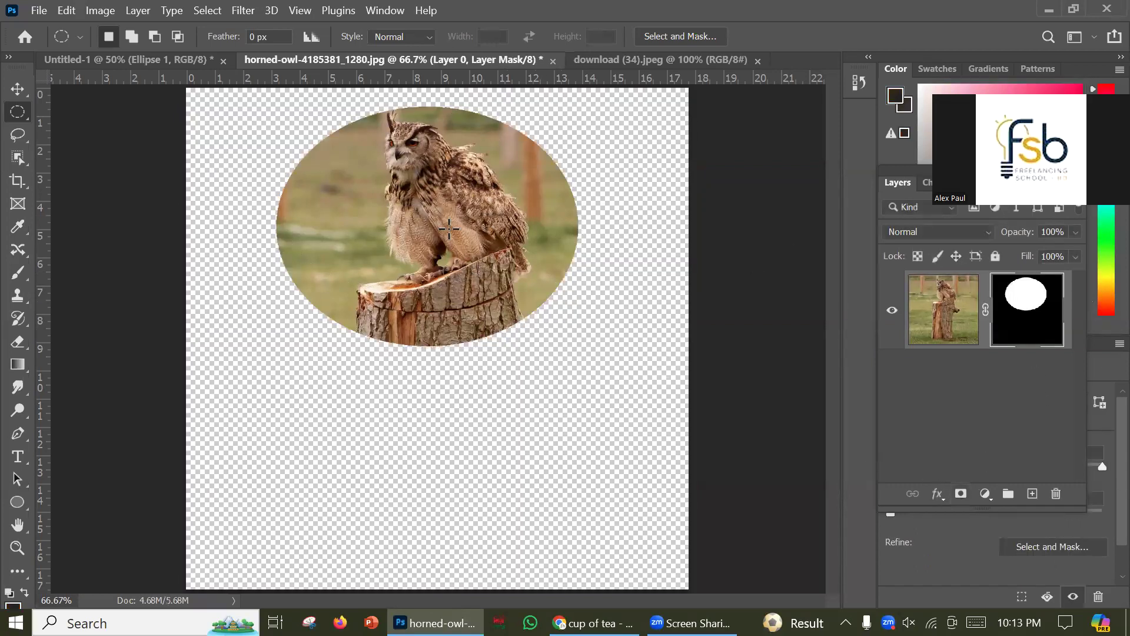
left_click(18, 88)
left_click_drag(411, 270, 403, 297)
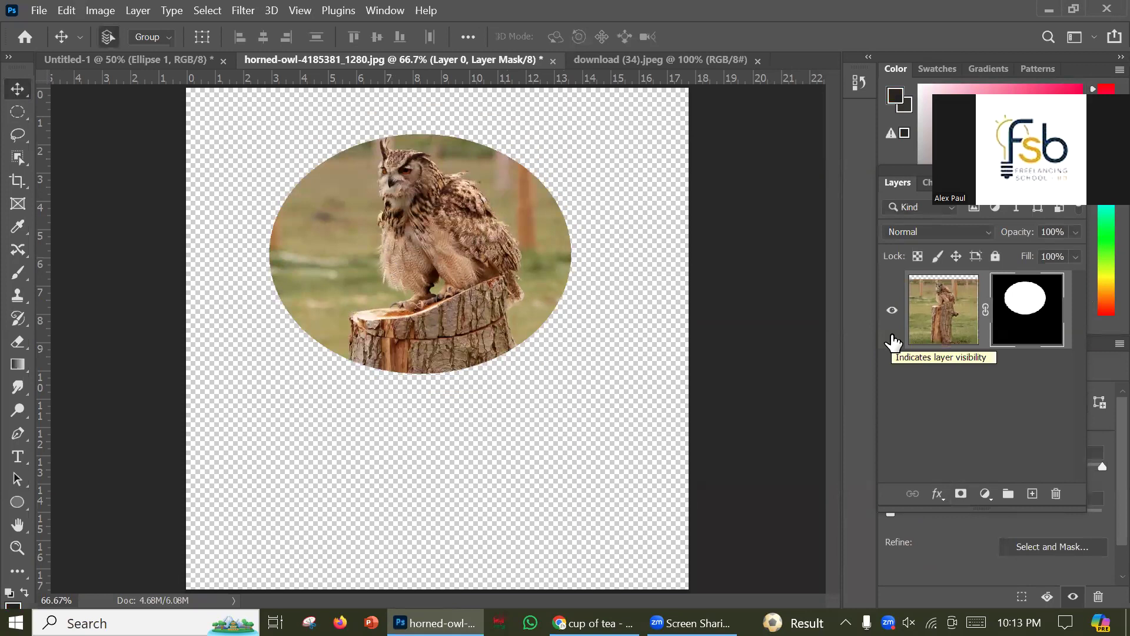
Undo the oval's move, its layer mask and the elliptical selection in the owl image.
key("ctrl+z")
key("ctrl+z")
key("ctrl+z")
key("ctrl+z")
key("ctrl+z")
key("ctrl+z")
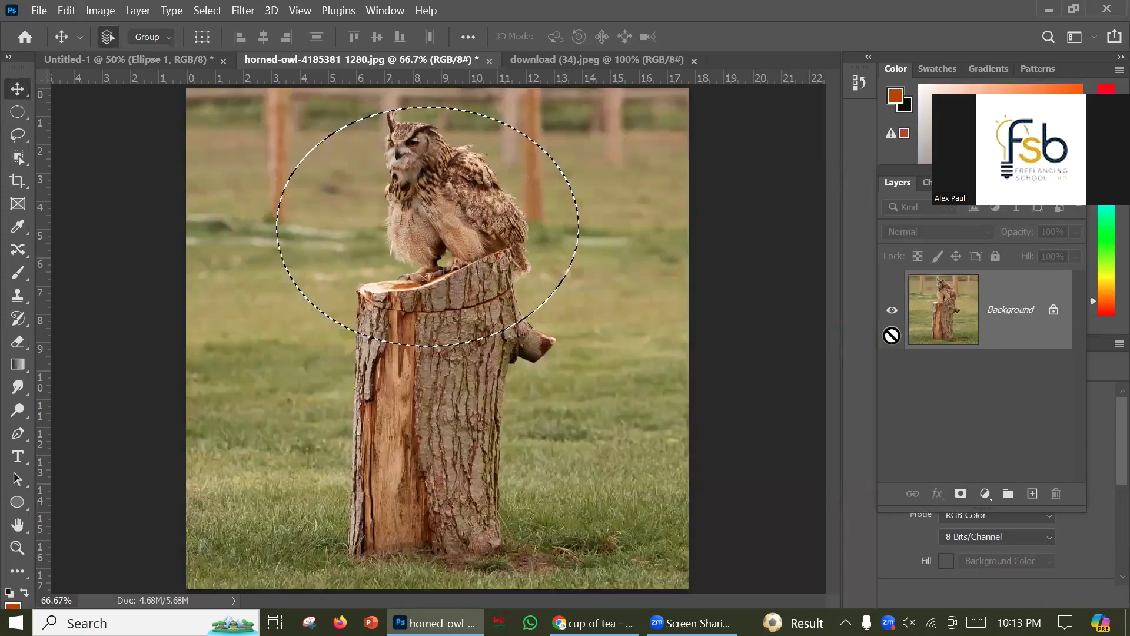
Open the image Screenshot_187 from the Downloads folder.
left_click(56, 12)
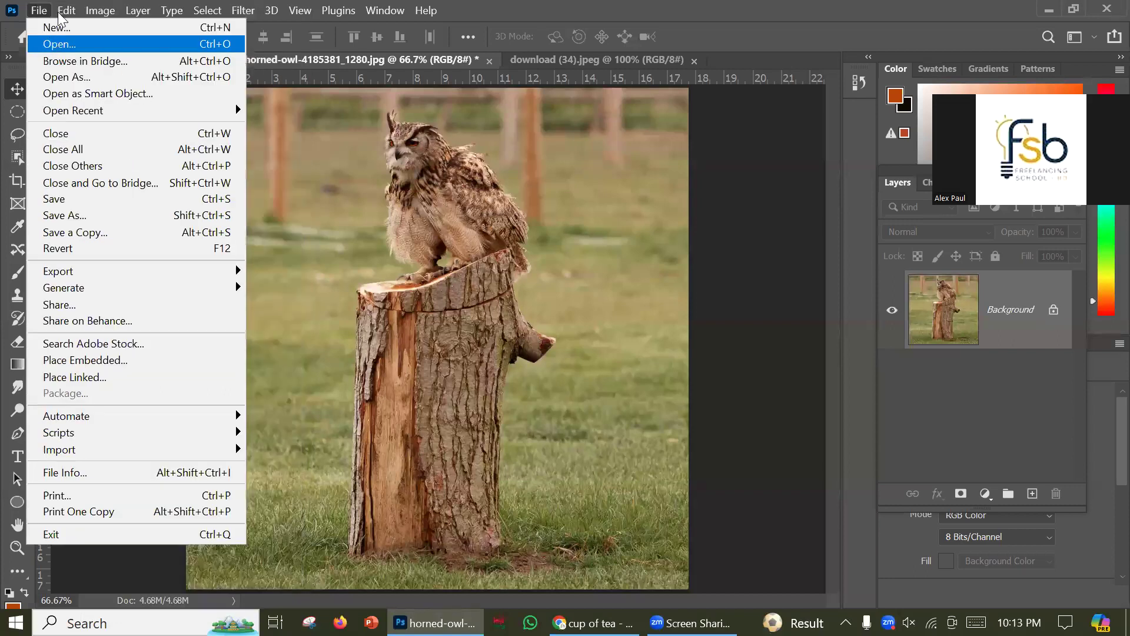
left_click(53, 44)
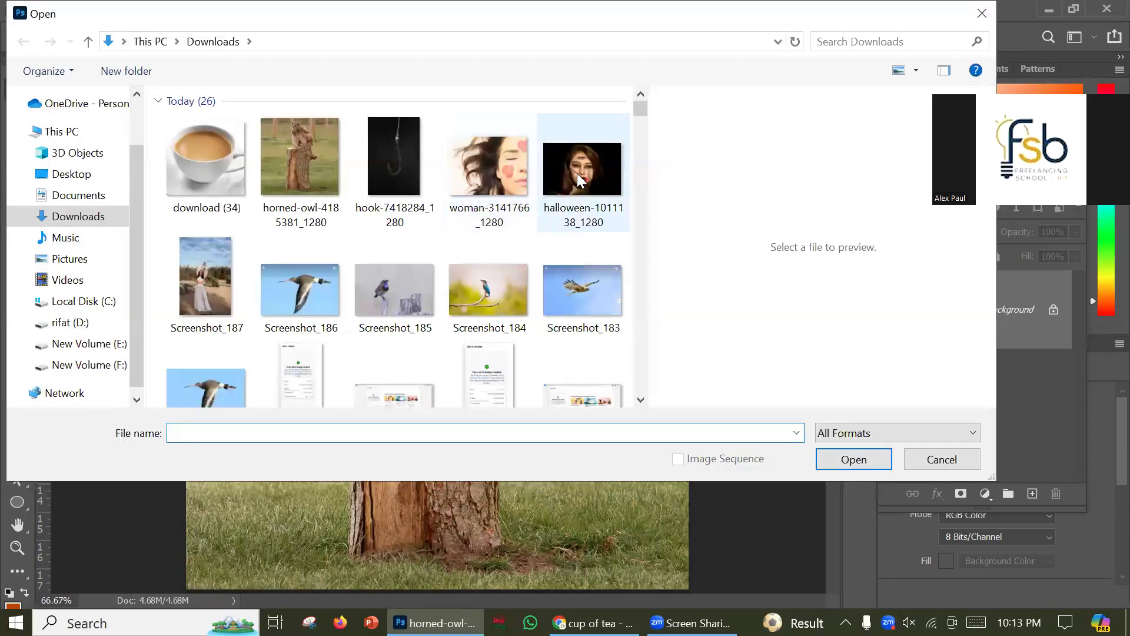
left_click(206, 280)
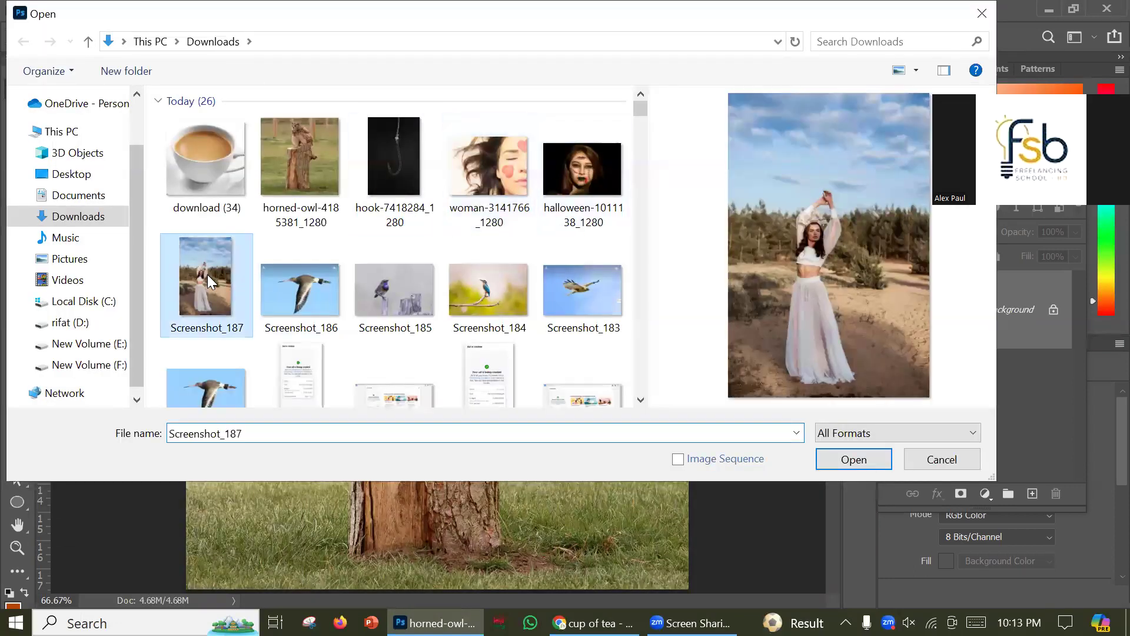
left_click(866, 462)
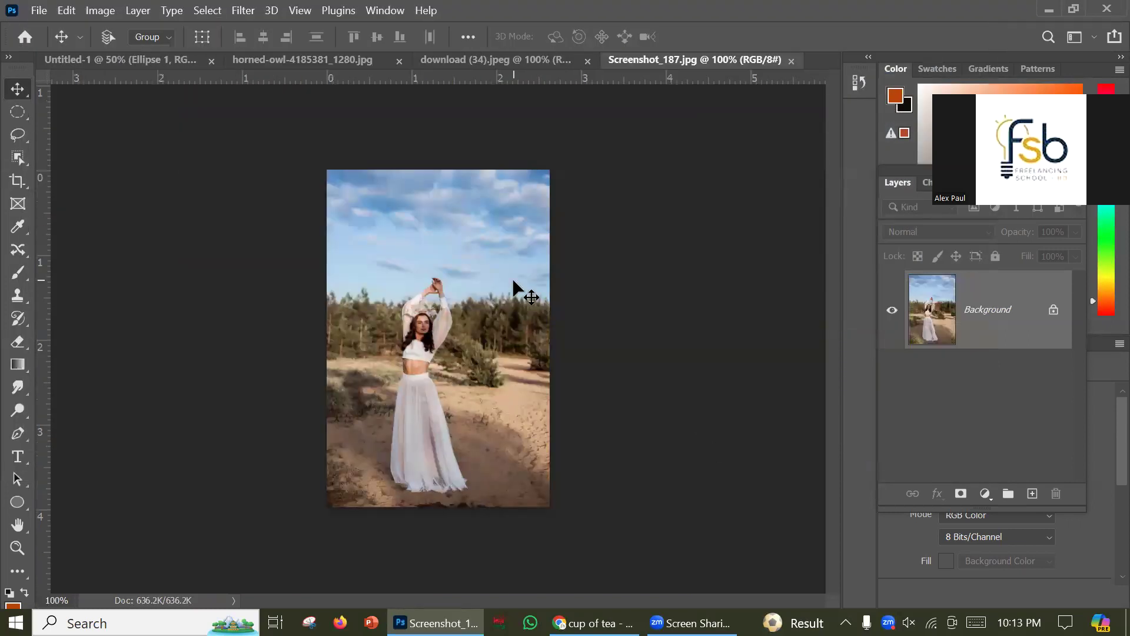
scroll(610, 283, "up", 4)
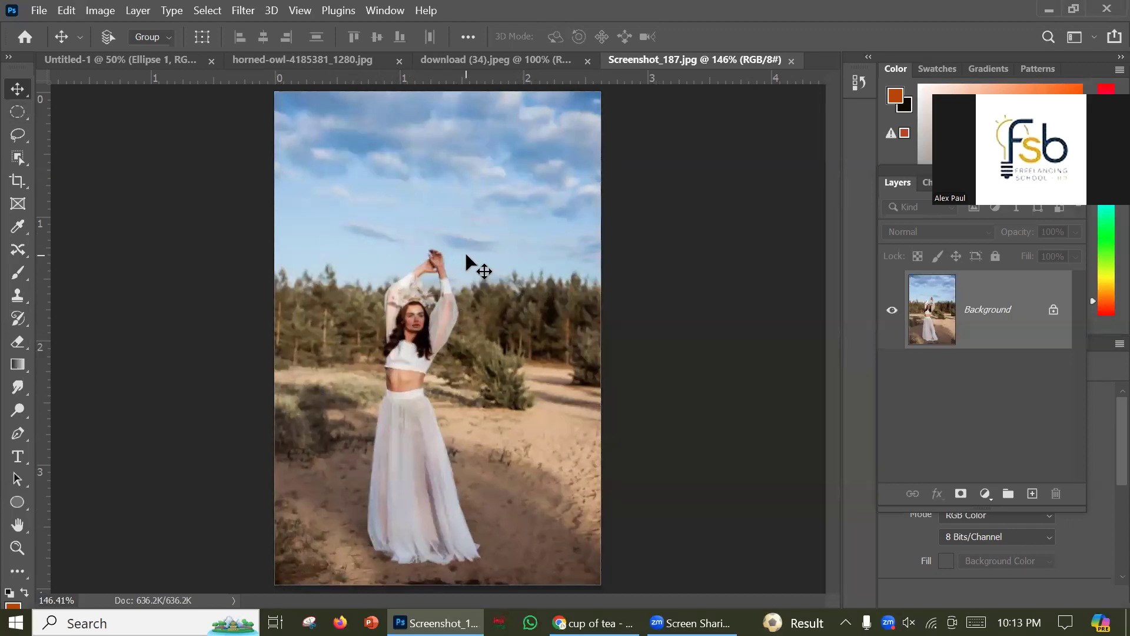
Draw an Elliptical Marquee selection around the woman's raised arms, head and upper body.
left_click(16, 110)
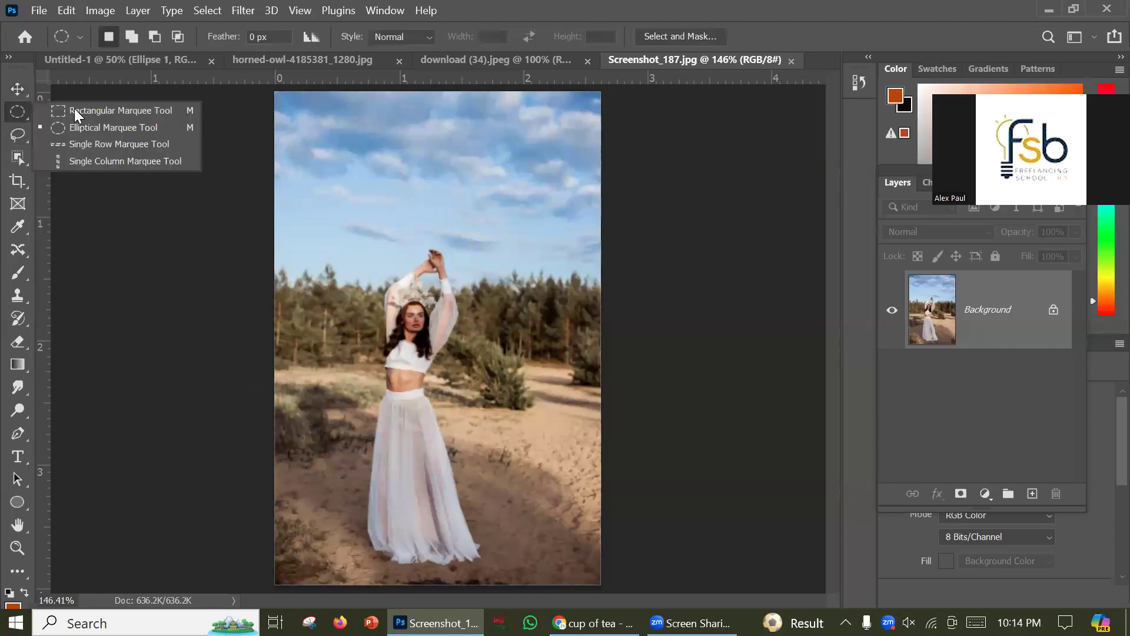
left_click(114, 128)
left_click_drag(365, 237, 486, 374)
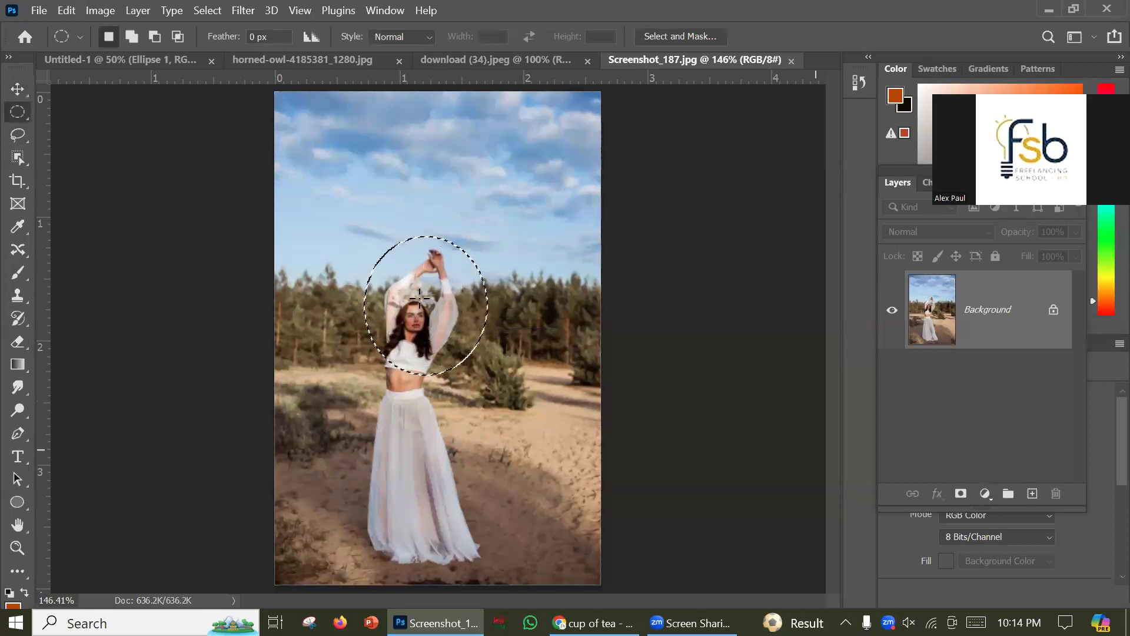
Add a layer mask from the woman's elliptical selection, and shift the masked portrait up and right with the Move tool.
left_click(963, 494)
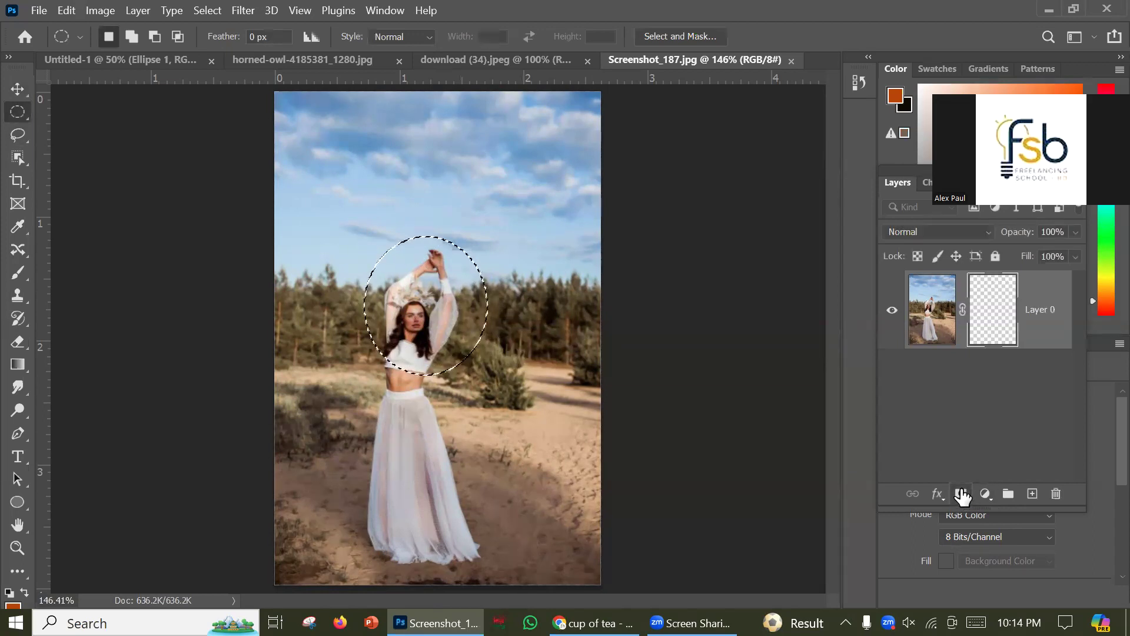
left_click(17, 89)
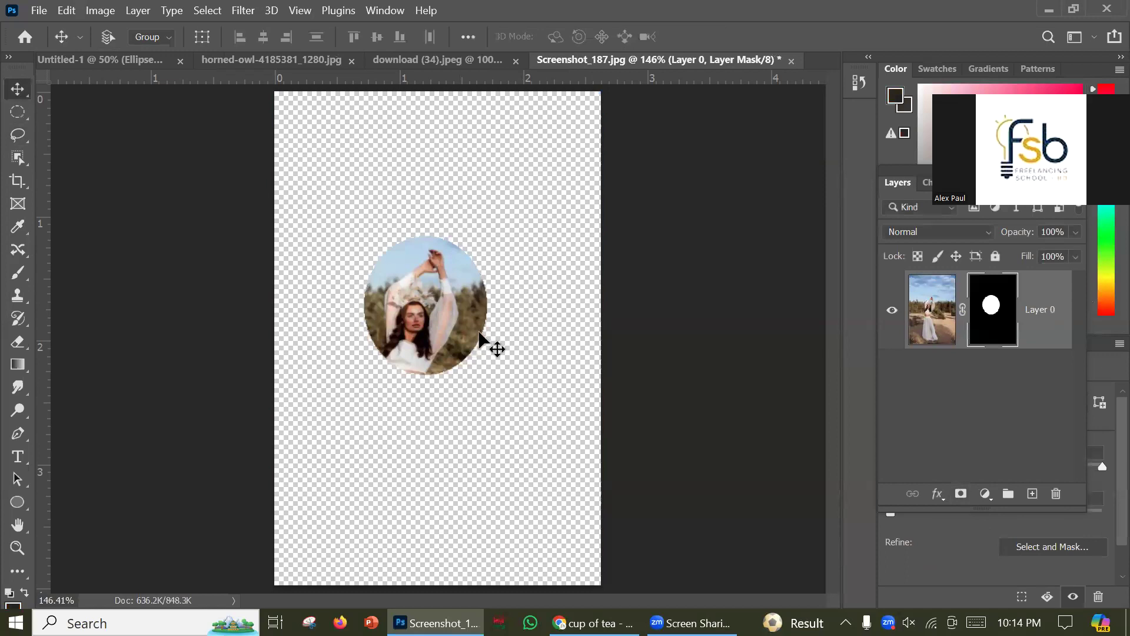
left_click_drag(422, 289, 467, 285)
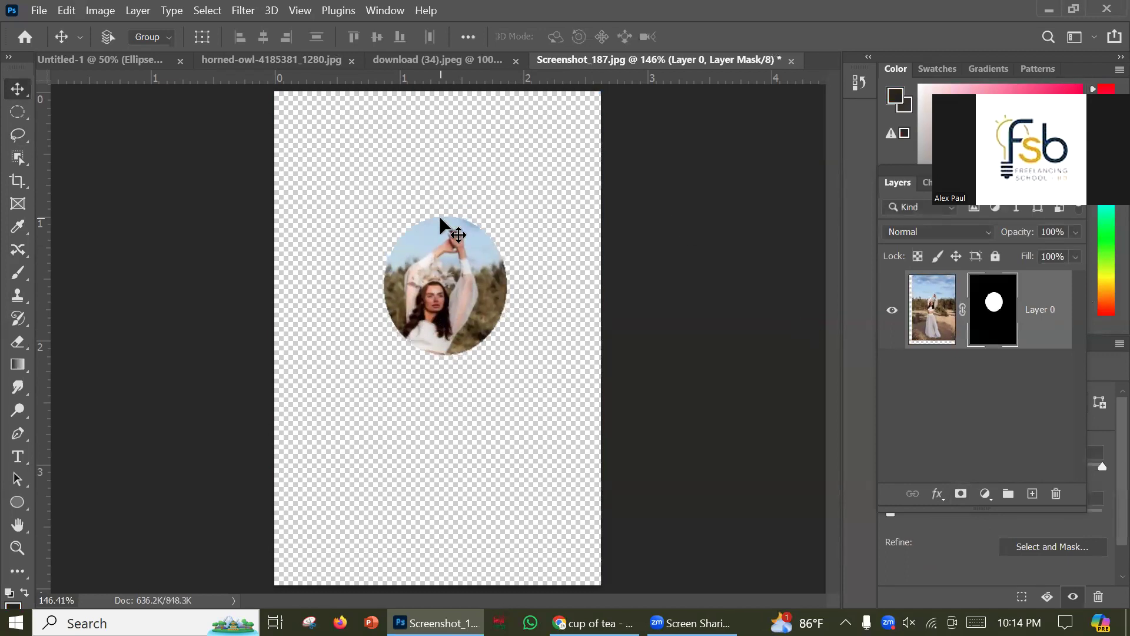
Undo the portrait's move, its layer mask and the elliptical selection around the woman.
key("ctrl+z")
key("ctrl+z")
key("ctrl+z")
key("ctrl+z")
key("ctrl+z")
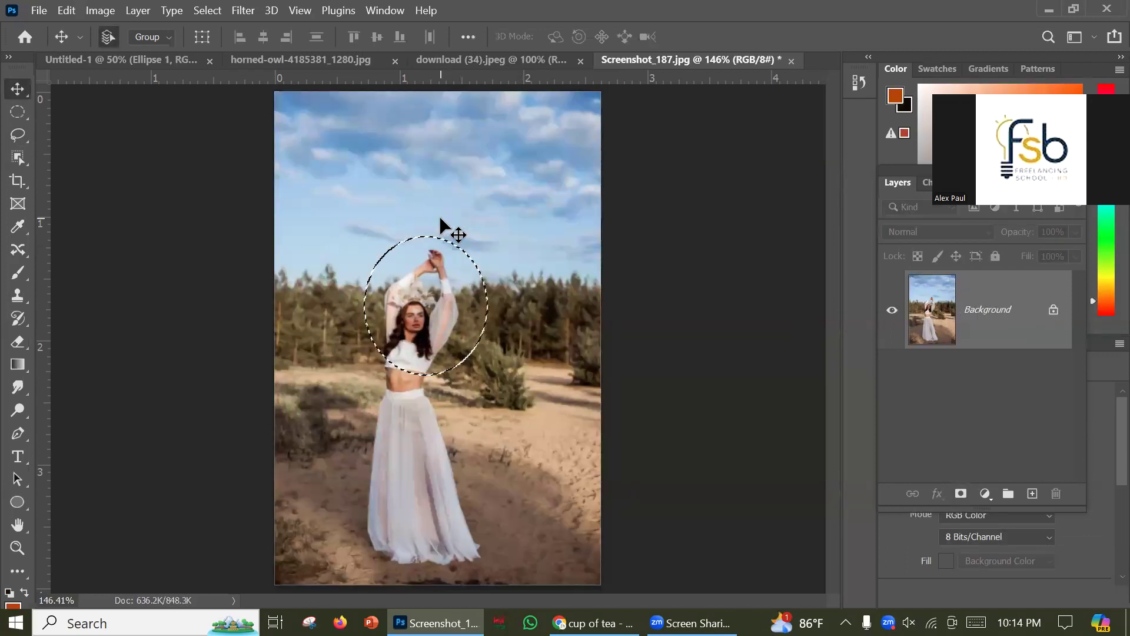
Switch to the download (34).jpeg cup of tea document and close it.
left_click(18, 110)
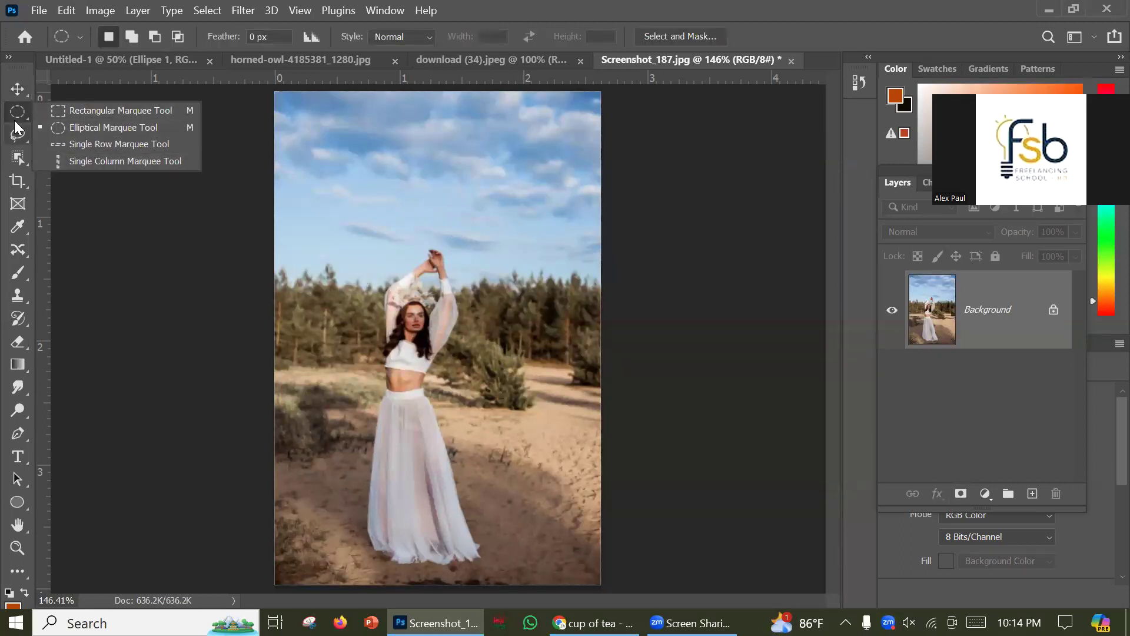
left_click(430, 52)
left_click(442, 60)
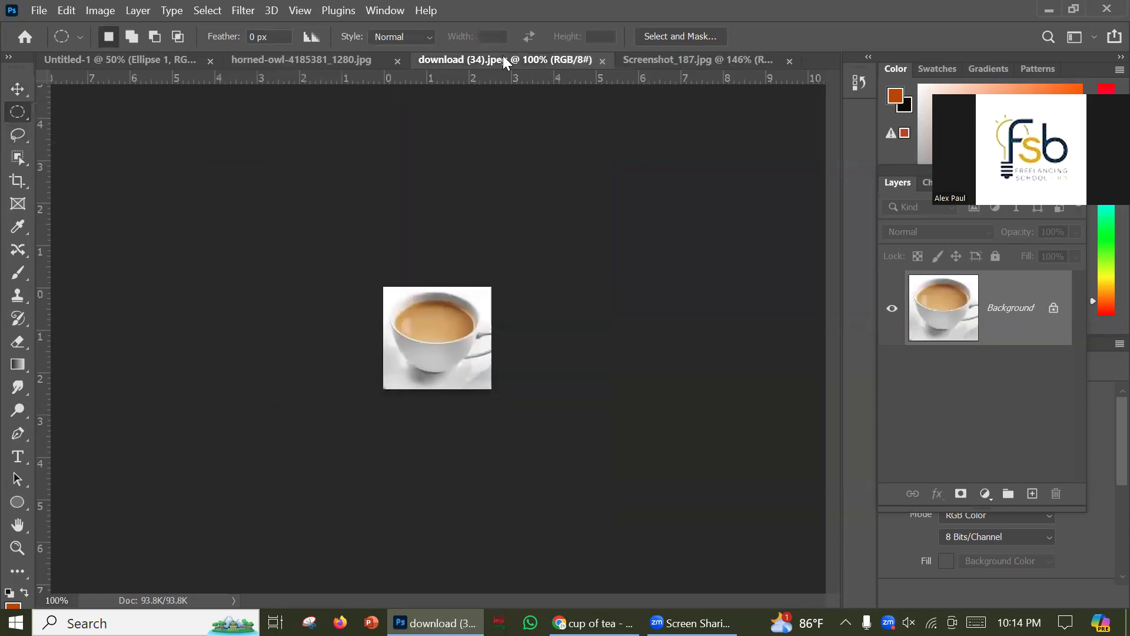
left_click(601, 61)
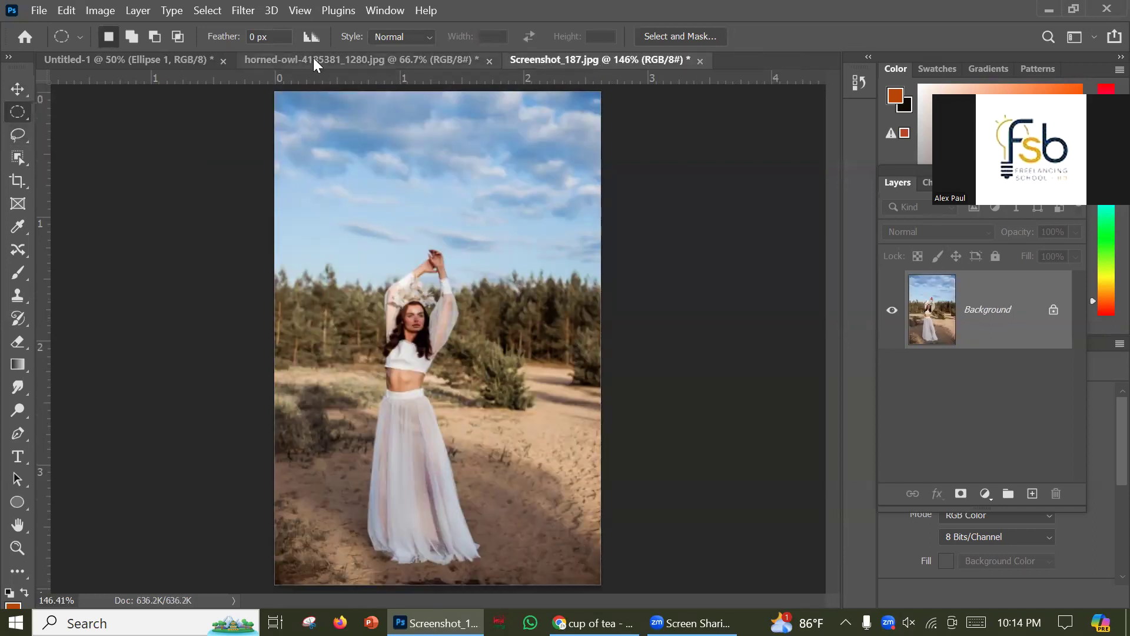
Switch to the horned-owl-4185381_1280.jpg document and activate the standard Lasso tool.
left_click(329, 62)
left_click(13, 138)
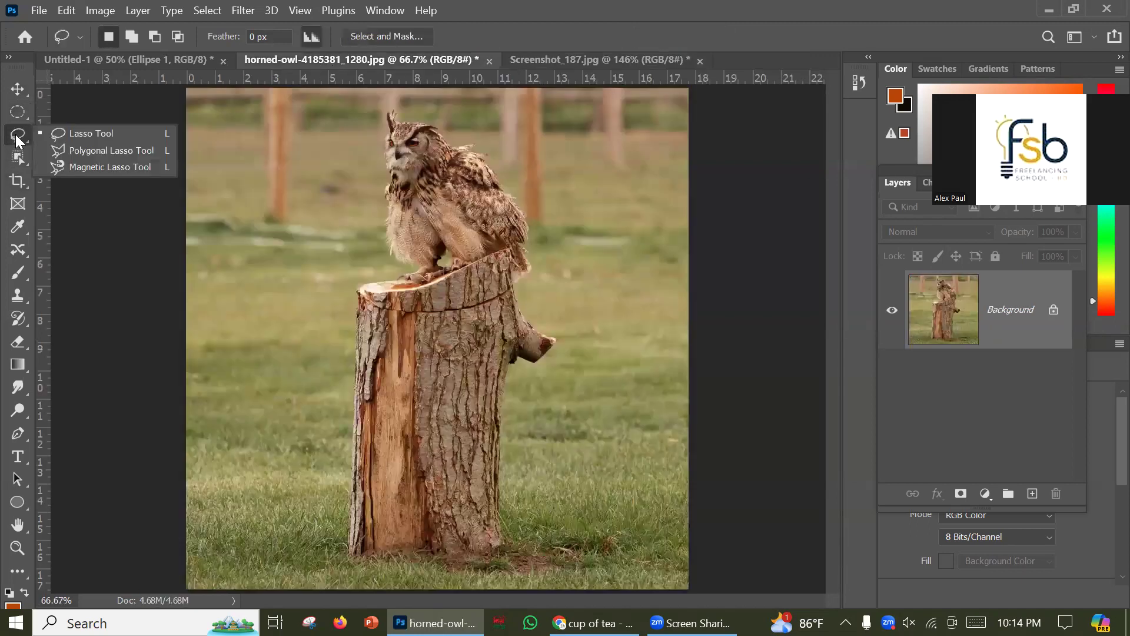
left_click(103, 133)
left_click(17, 138)
left_click(84, 133)
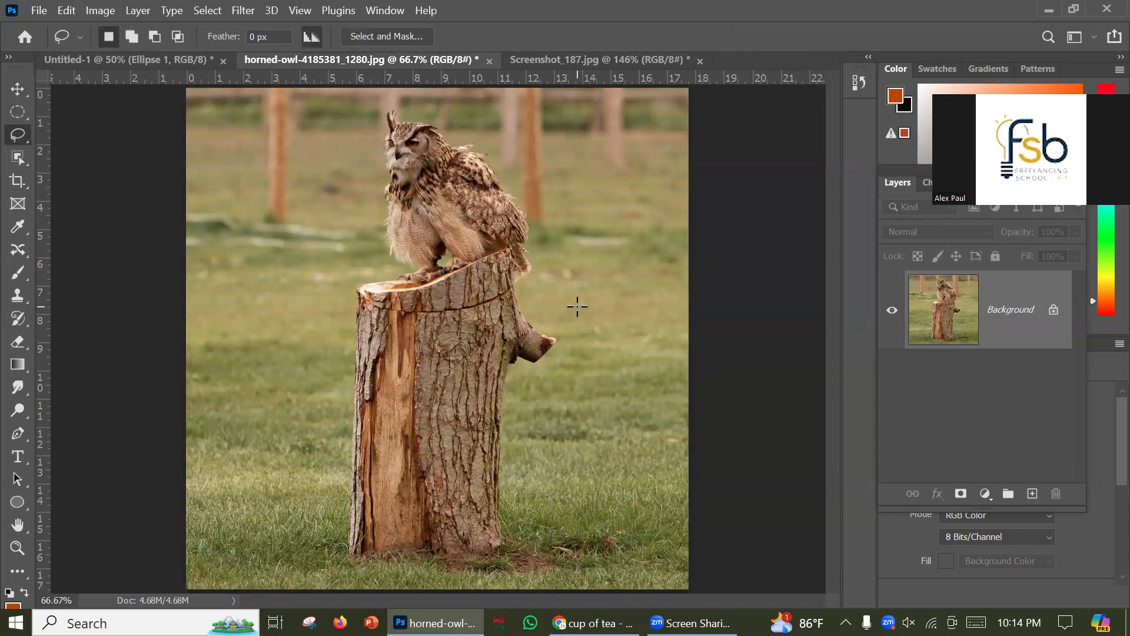
Draw a freehand Lasso selection around the owl, from its ear tuft down to the top of the stump.
left_click(13, 141)
left_click(75, 137)
mouse_move(523, 262)
left_mouse_down()
mouse_move(389, 282)
mouse_move(400, 267)
left_mouse_up()
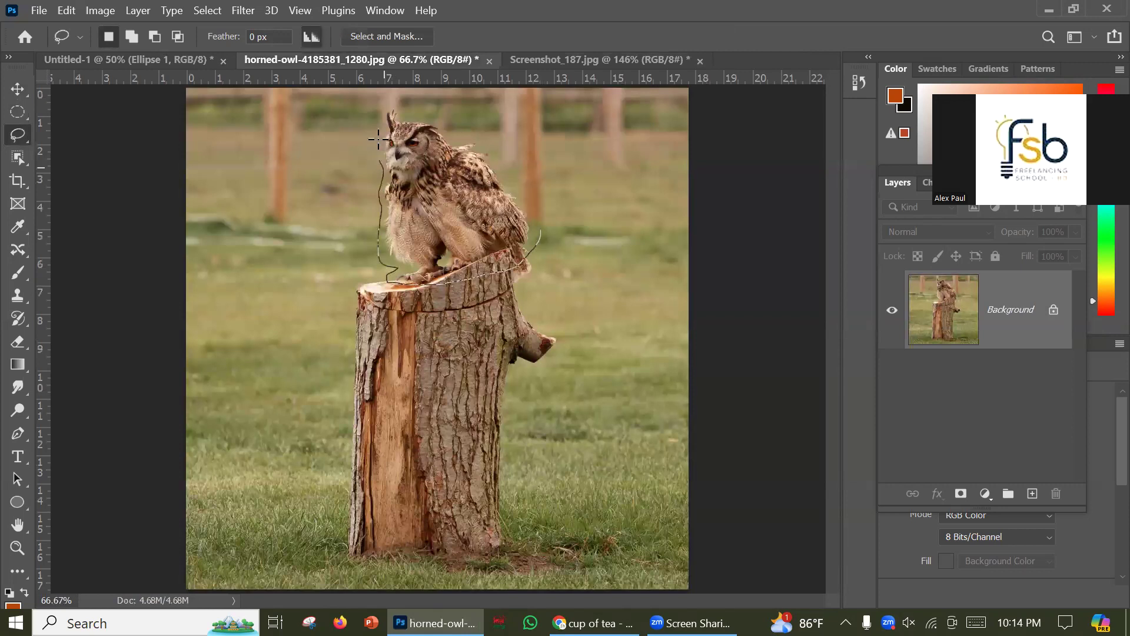
left_click_drag(432, 115, 462, 127)
left_click_drag(541, 237, 542, 237)
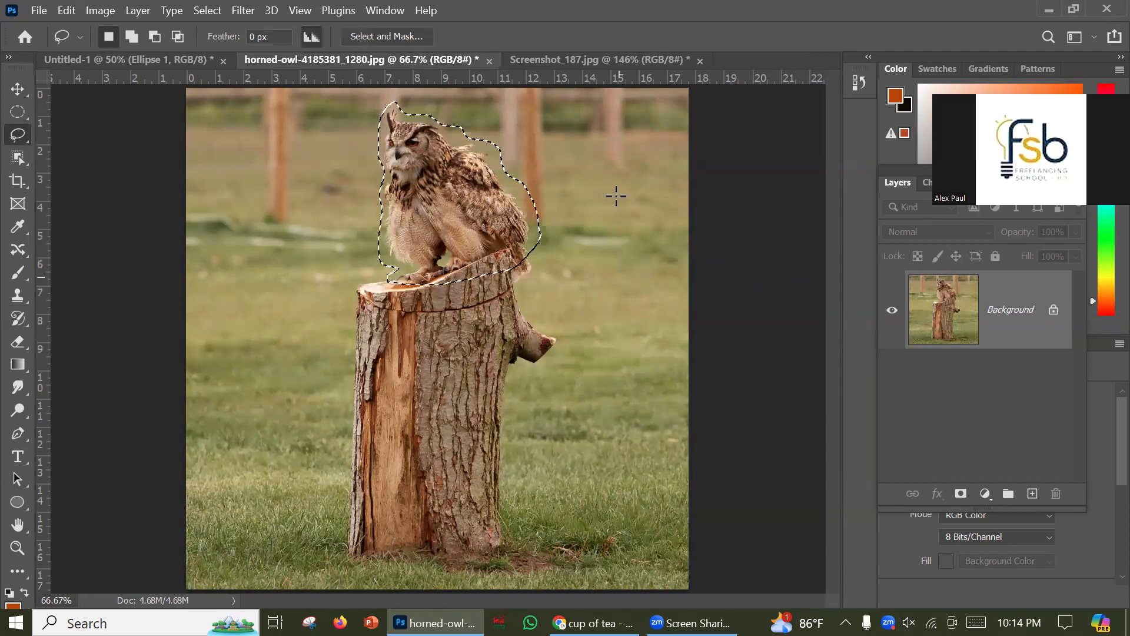
Add a layer mask from the owl's freehand selection, and shift the masked owl down and left with the Move tool.
left_click(17, 90)
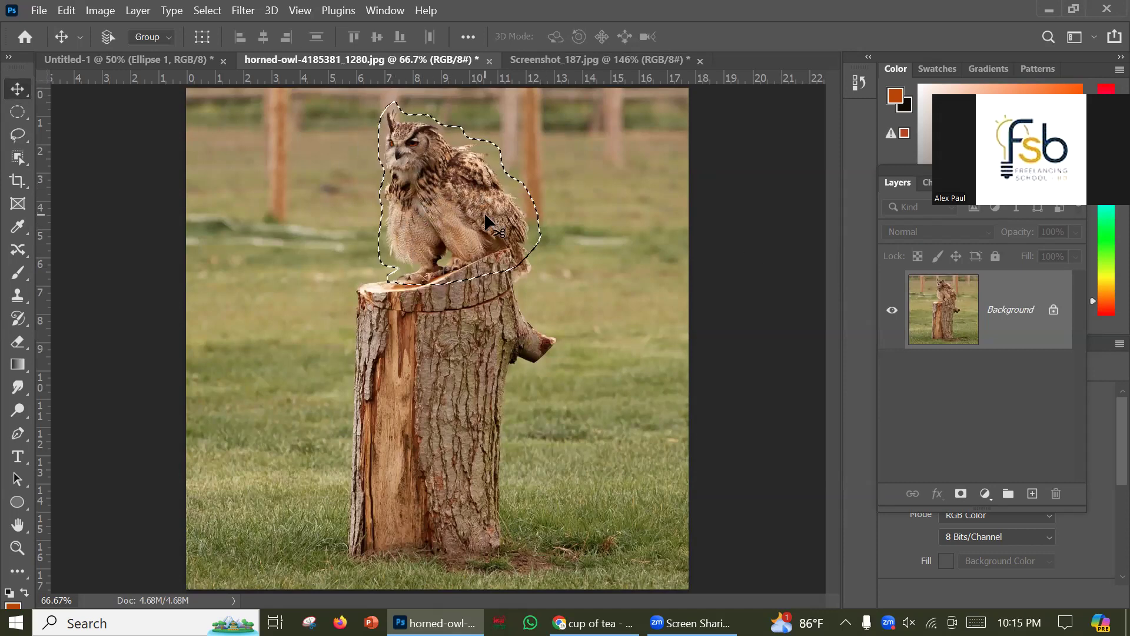
key("shift+BackSpace")
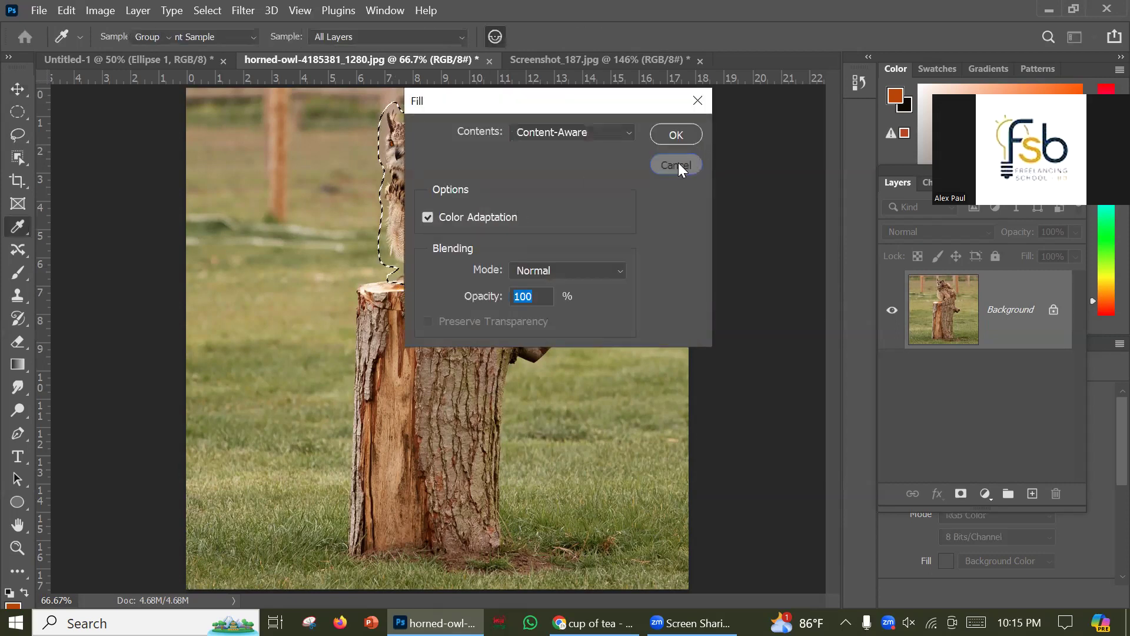
left_click(678, 163)
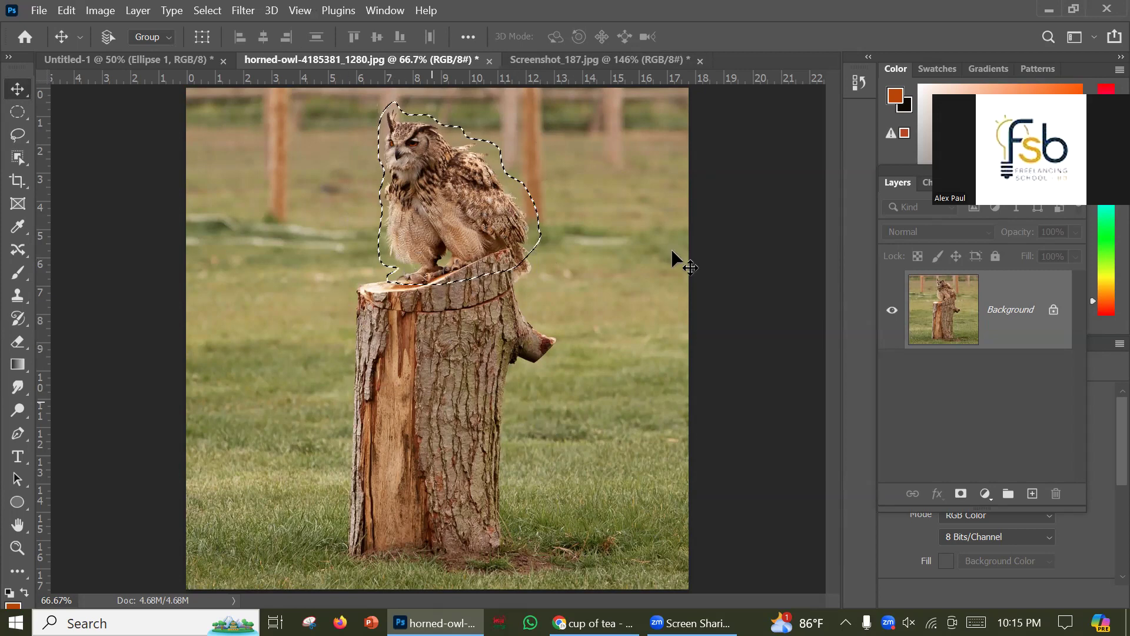
left_click(961, 493)
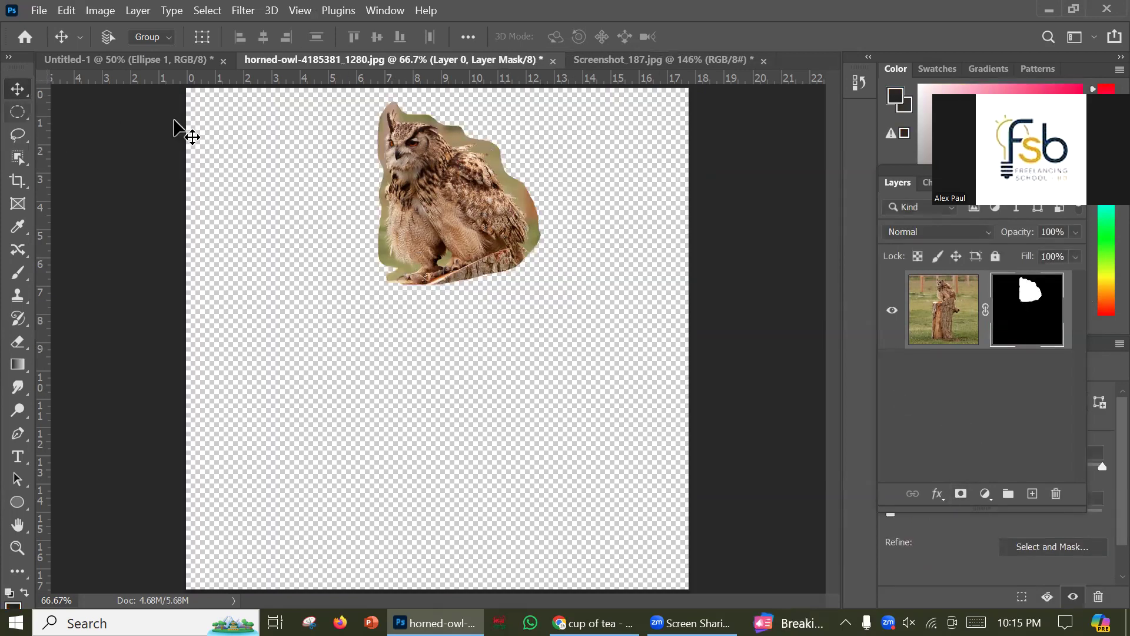
left_click_drag(458, 145, 419, 220)
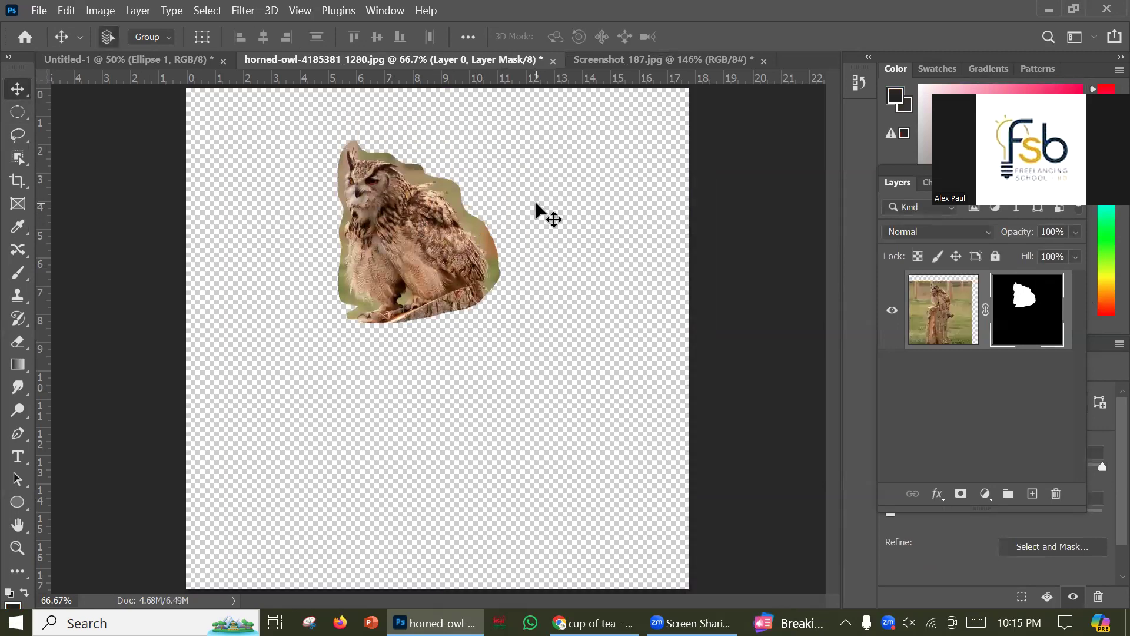
Undo the owl's move, its layer mask and the freehand selection around it.
key("ctrl+z")
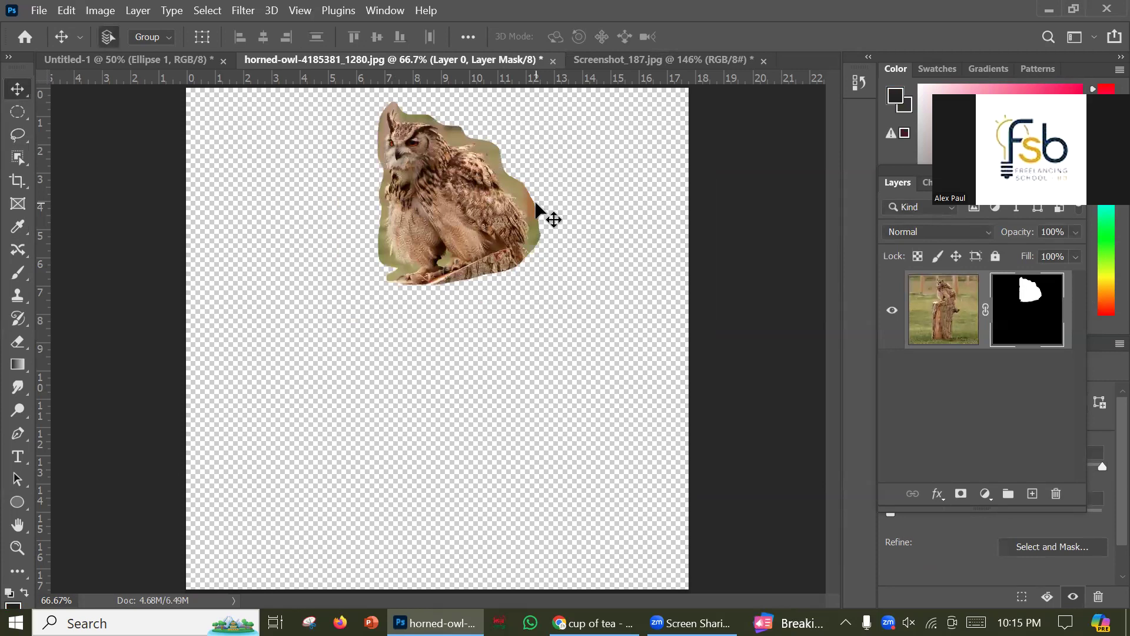
key("ctrl+z")
key("ctrl+z")
key("ctrl+z")
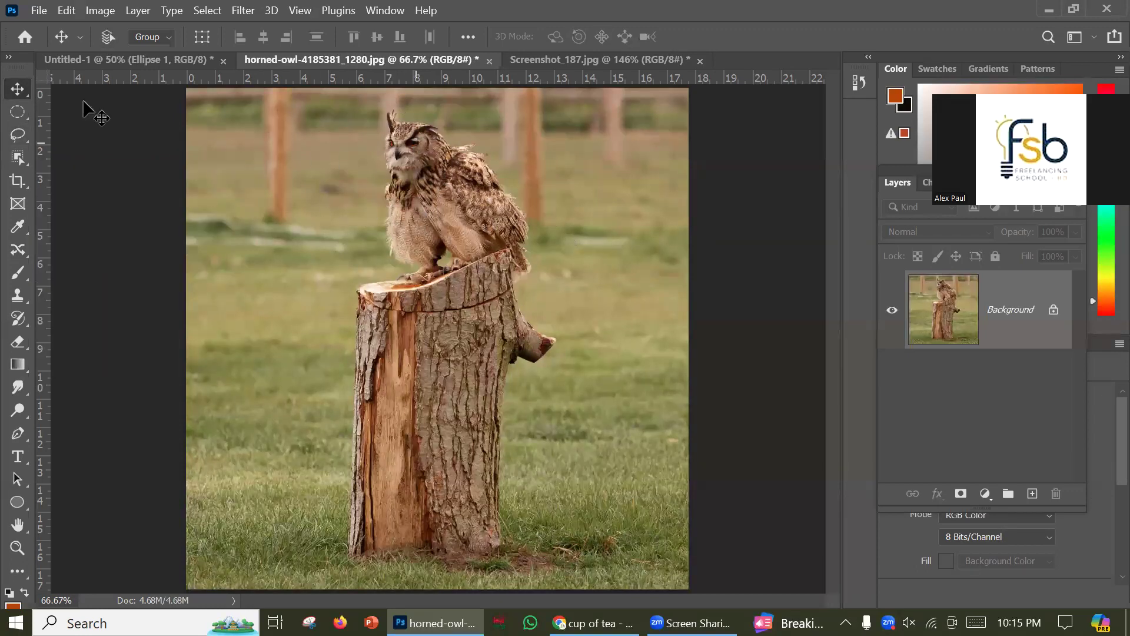
Draw a closed straight-edged selection around the owl and the stump's top edge with the Polygonal Lasso tool.
left_click(17, 133)
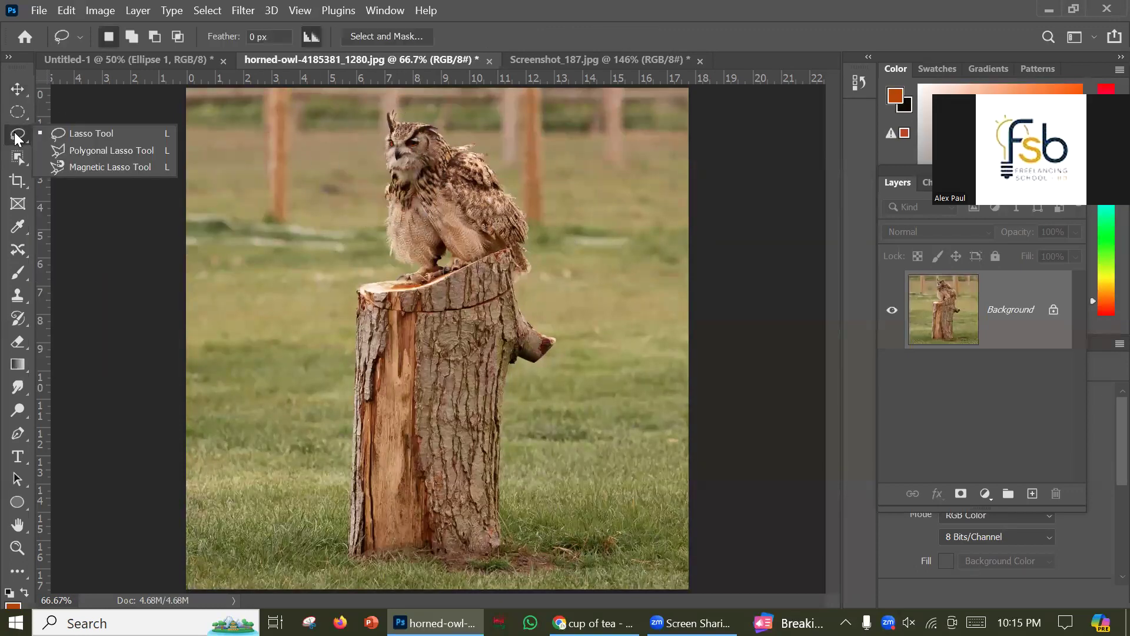
left_click(79, 152)
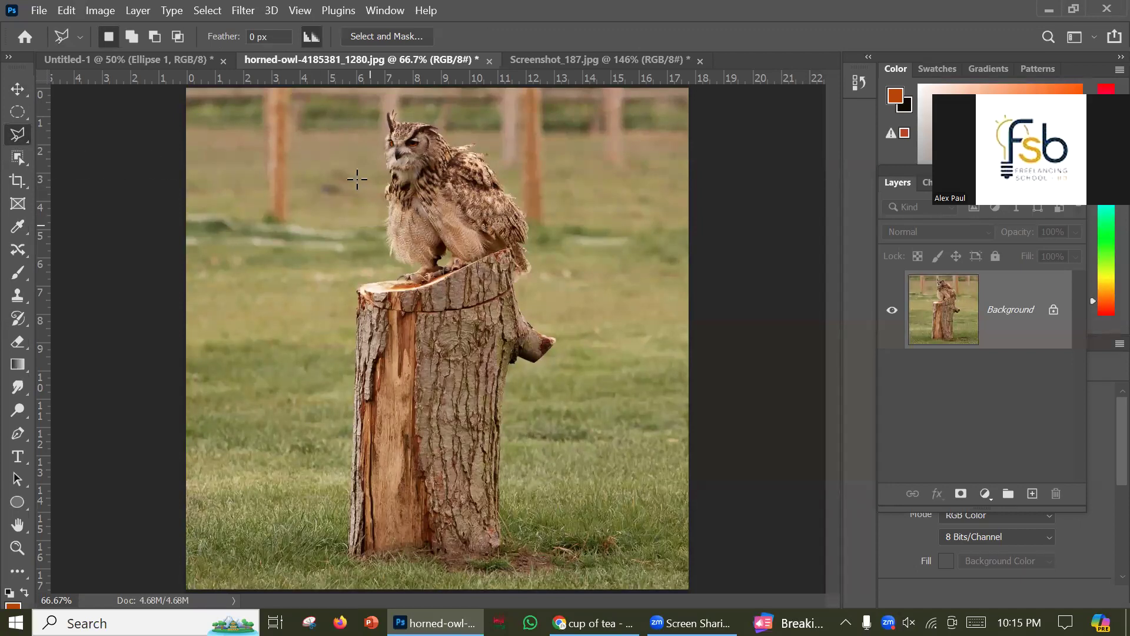
left_click(366, 248)
left_click(406, 291)
left_click(551, 290)
left_click(565, 237)
left_click(536, 171)
left_click(499, 133)
left_click(468, 116)
left_click(371, 100)
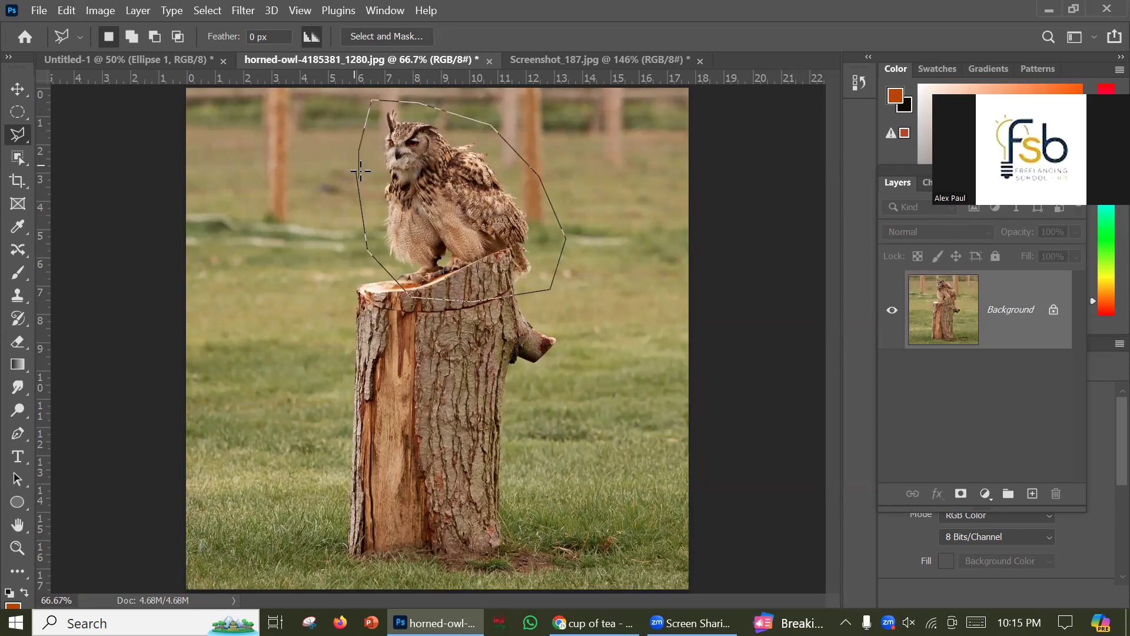
left_click(357, 175)
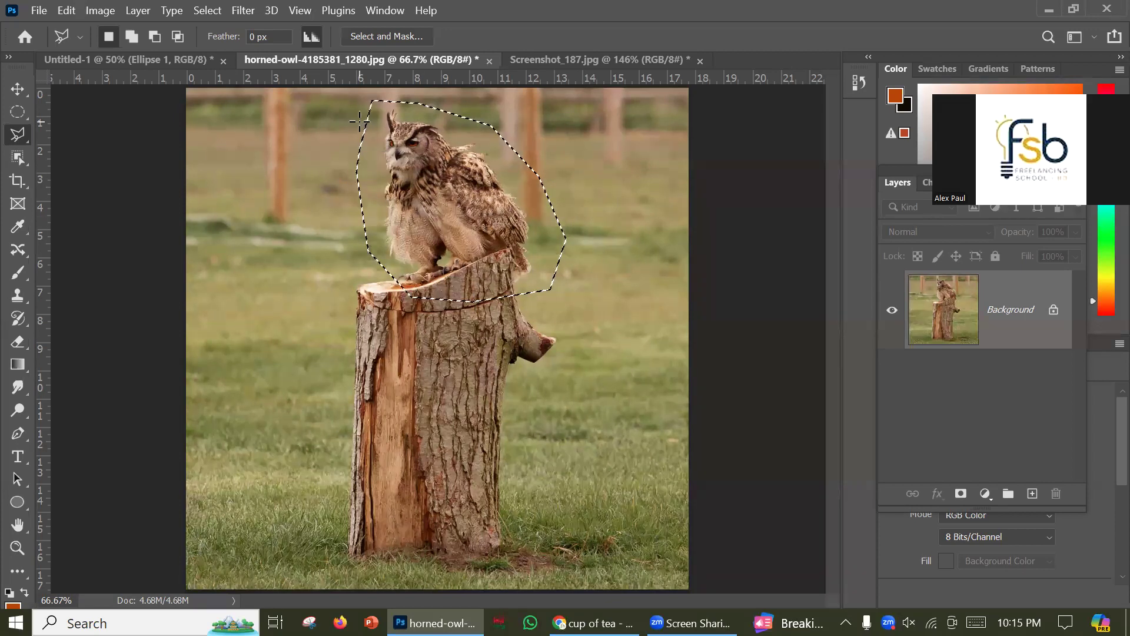
Activate the Move tool and clear the polygonal selection around the owl.
right_click(23, 133)
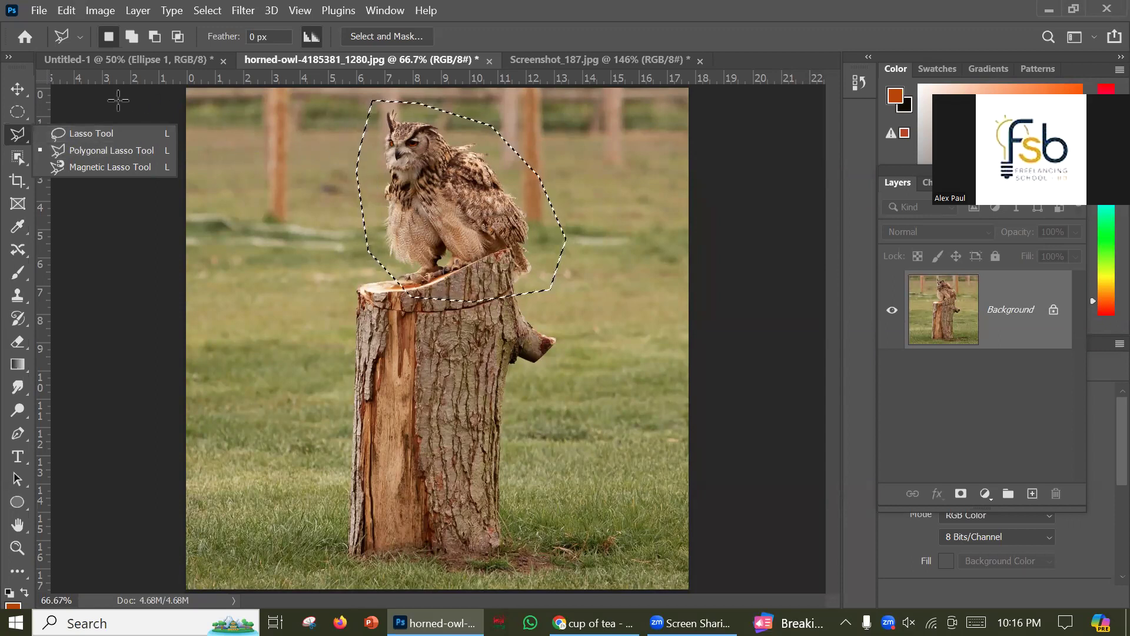
left_click(28, 90)
key("ctrl+d")
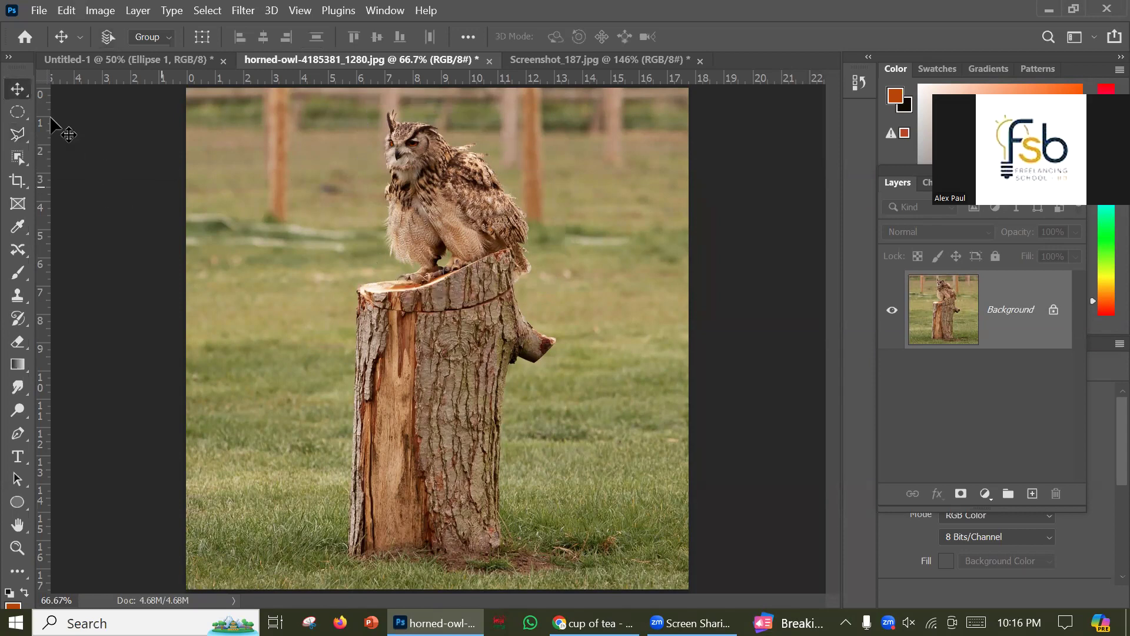
Loop a loose selection around the owl with the standard Lasso tool, and deselect it.
left_click_drag(16, 138, 82, 130)
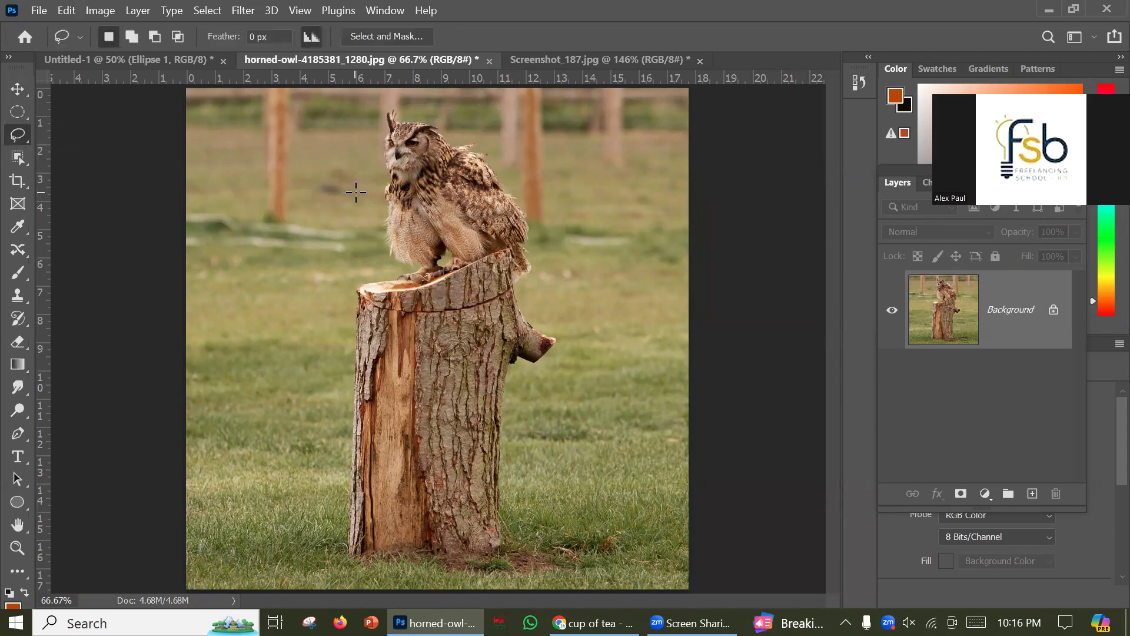
left_click_drag(359, 183, 404, 101)
mouse_move(470, 128)
left_mouse_down()
mouse_move(509, 143)
mouse_move(553, 207)
left_mouse_up()
mouse_move(538, 275)
left_mouse_down()
mouse_move(501, 289)
mouse_move(412, 286)
mouse_move(378, 272)
mouse_move(360, 182)
left_mouse_up()
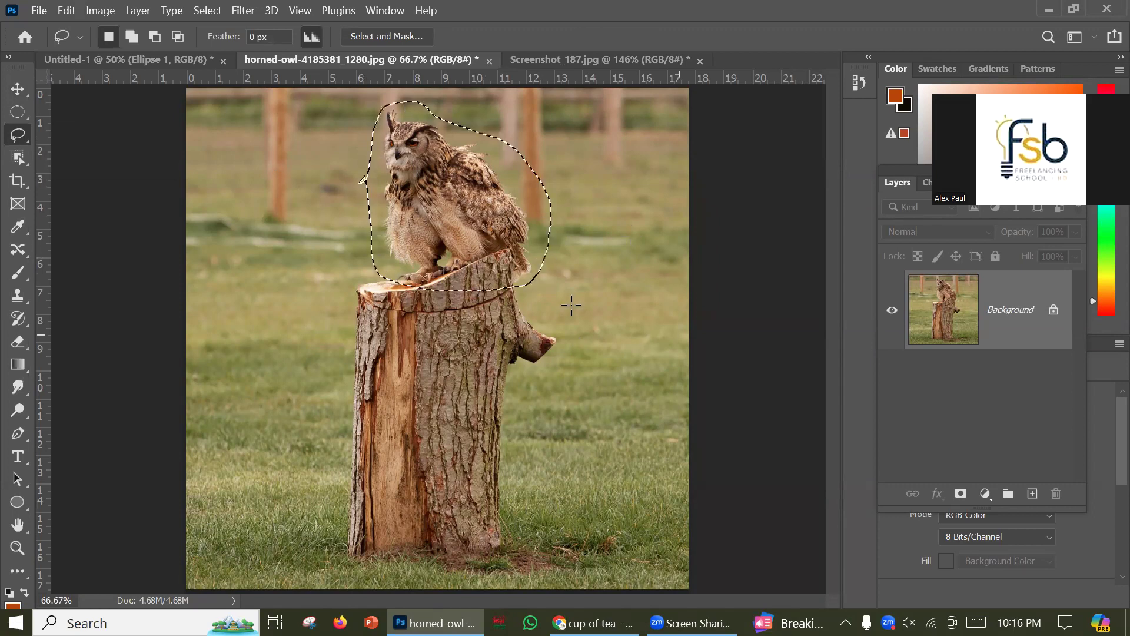
left_click(649, 274)
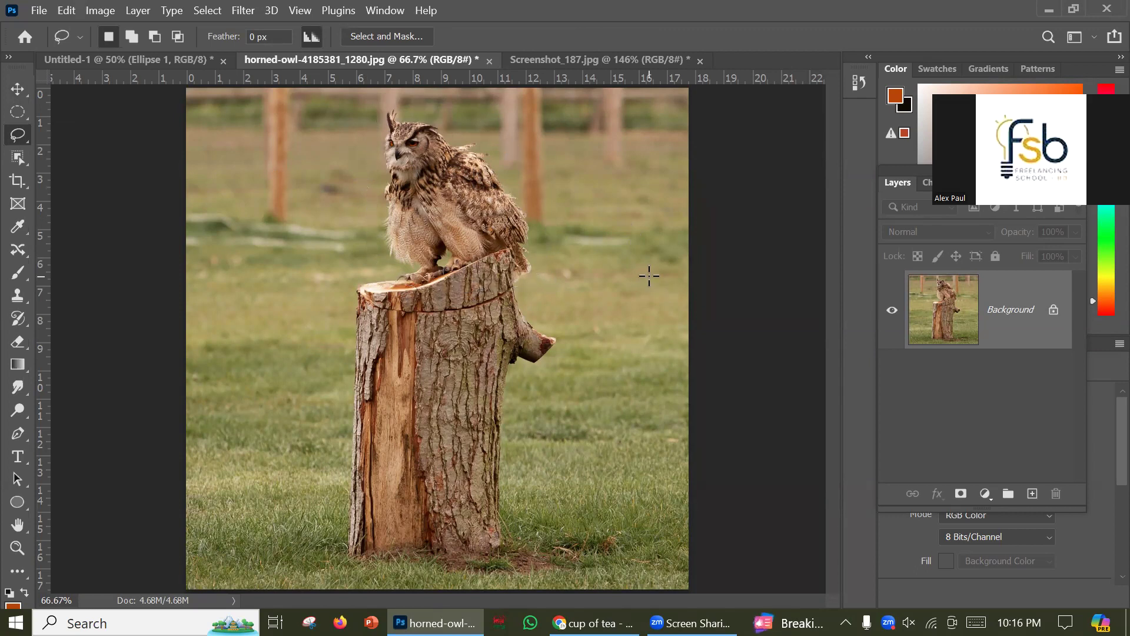
Switch back to the Polygonal Lasso tool and enclose the owl in a new straight-edged selection.
right_click(13, 137)
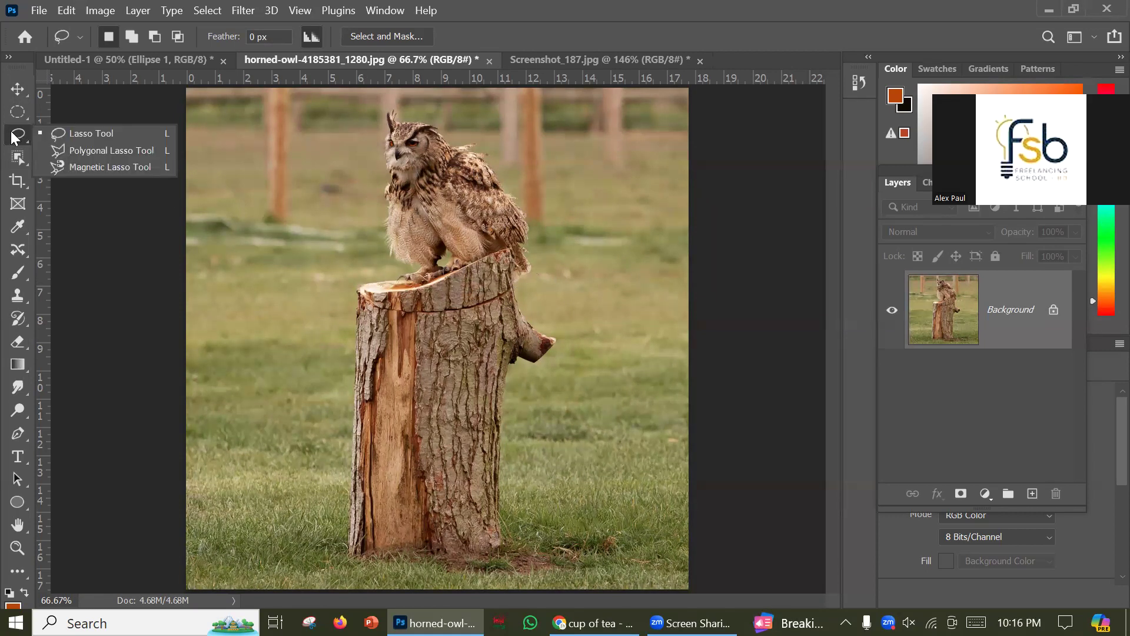
left_click(96, 151)
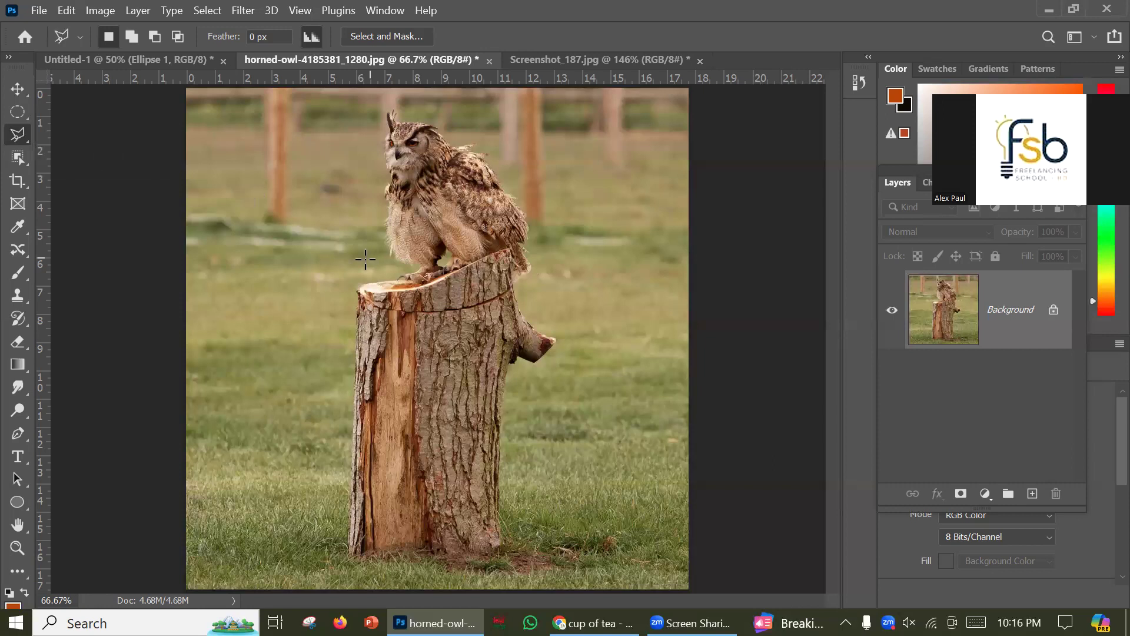
left_click(346, 241)
left_click(360, 134)
left_click(524, 145)
left_click(560, 221)
left_click(552, 282)
left_click(512, 286)
left_click(415, 286)
left_click(368, 276)
left_click(346, 240)
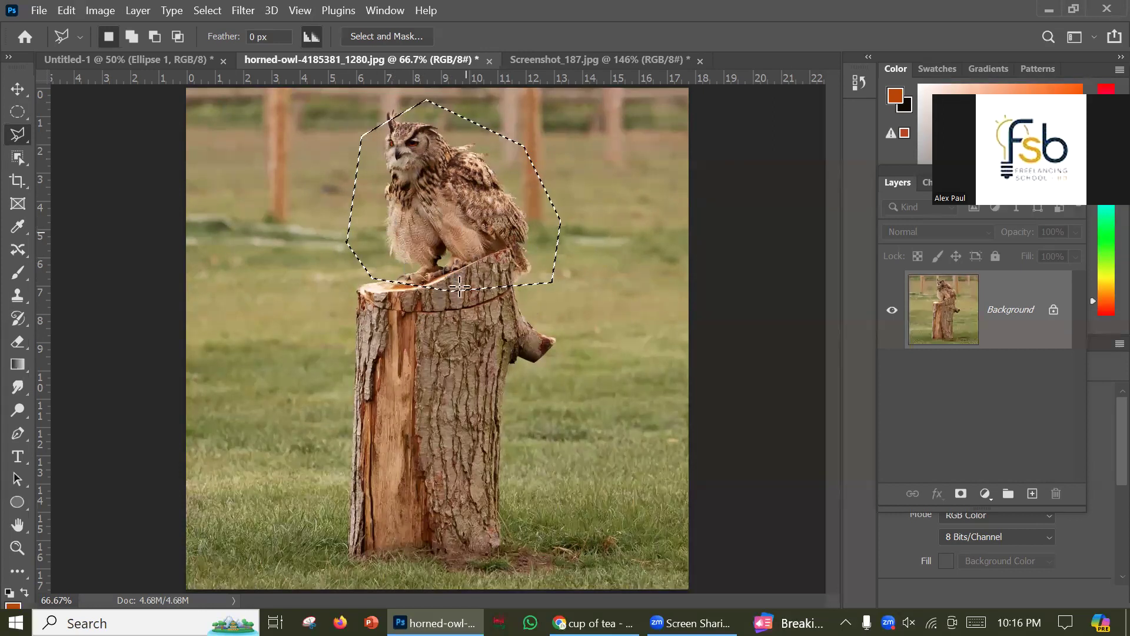
Add a layer mask from the owl's polygonal selection, and undo the mask and the selection.
left_click(961, 494)
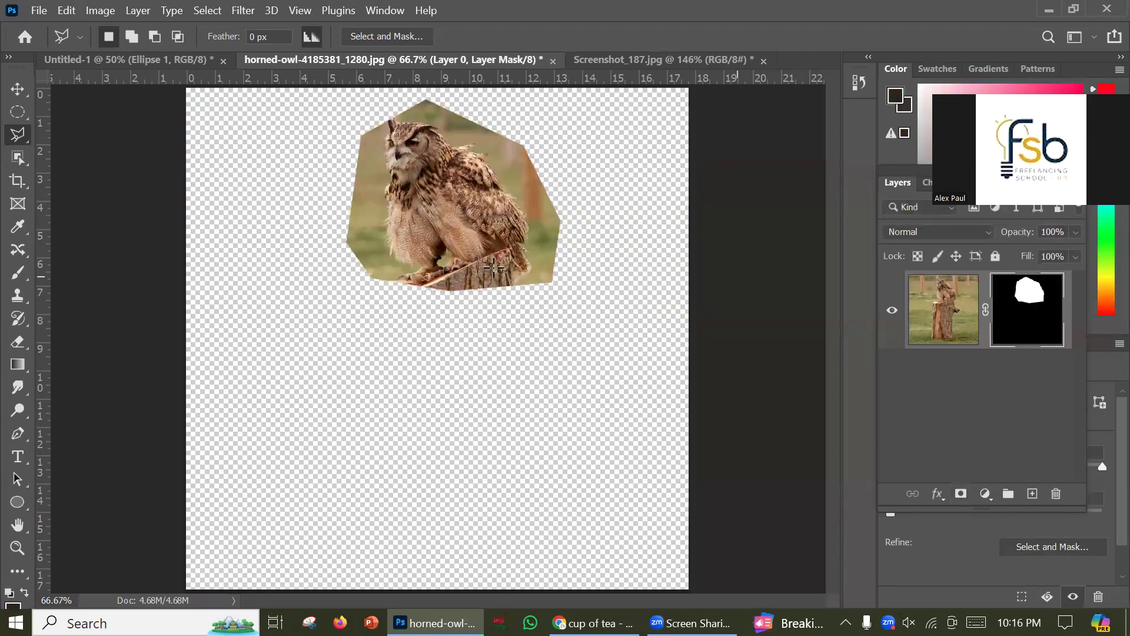
key("ctrl+z")
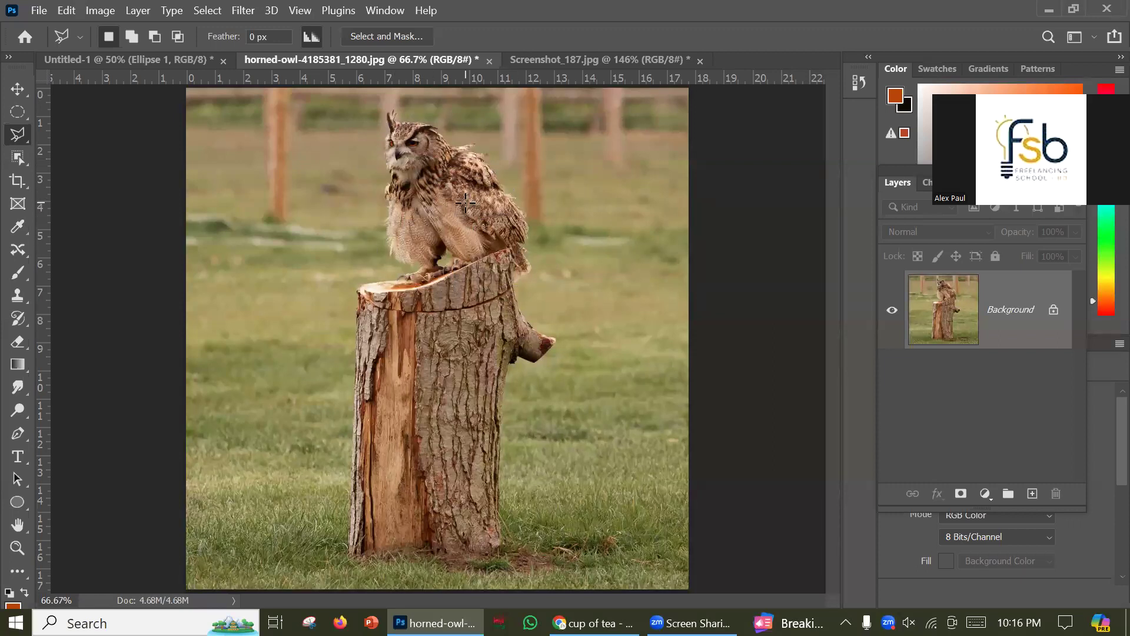
Trace the owl's front, head and upper back with the Magnetic Lasso tool, close the outline and deselect it.
right_click(15, 137)
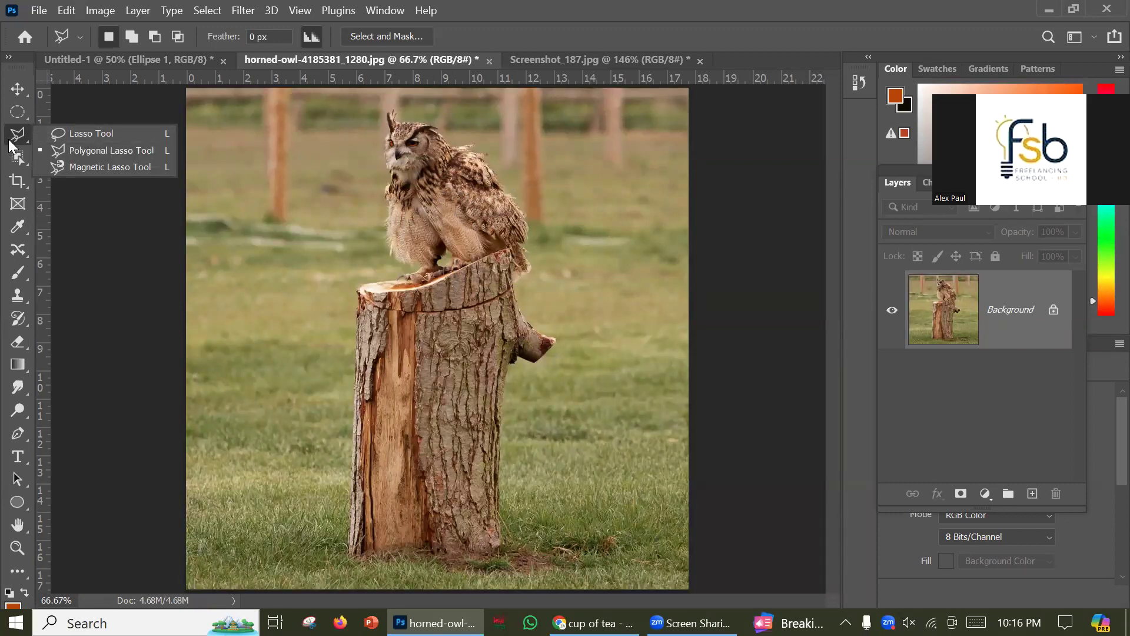
left_click(105, 166)
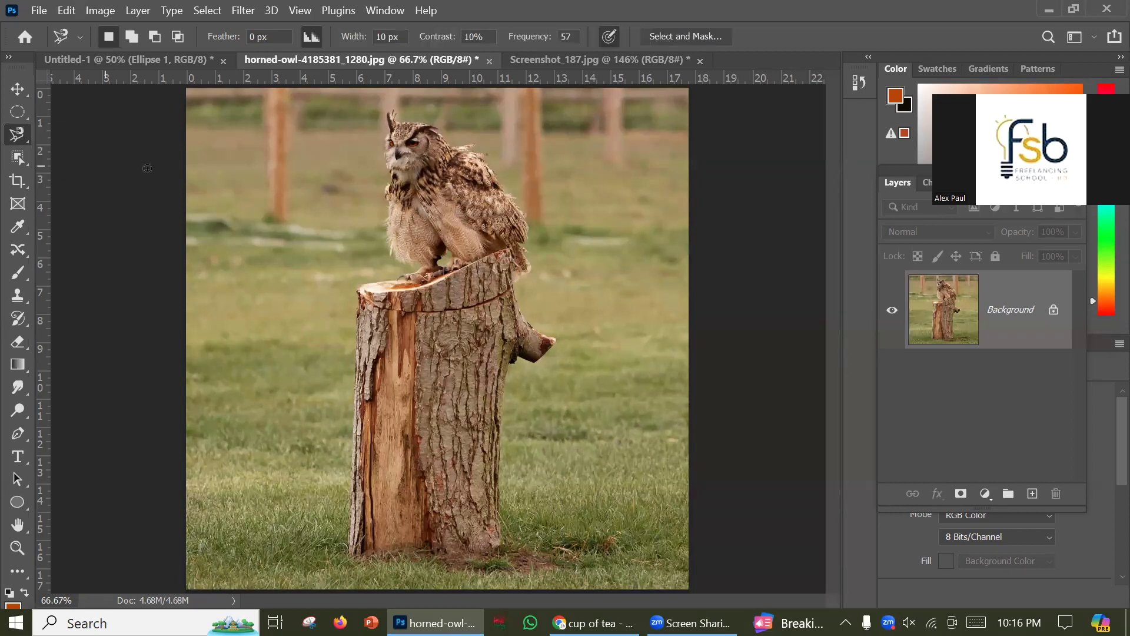
left_click(384, 254)
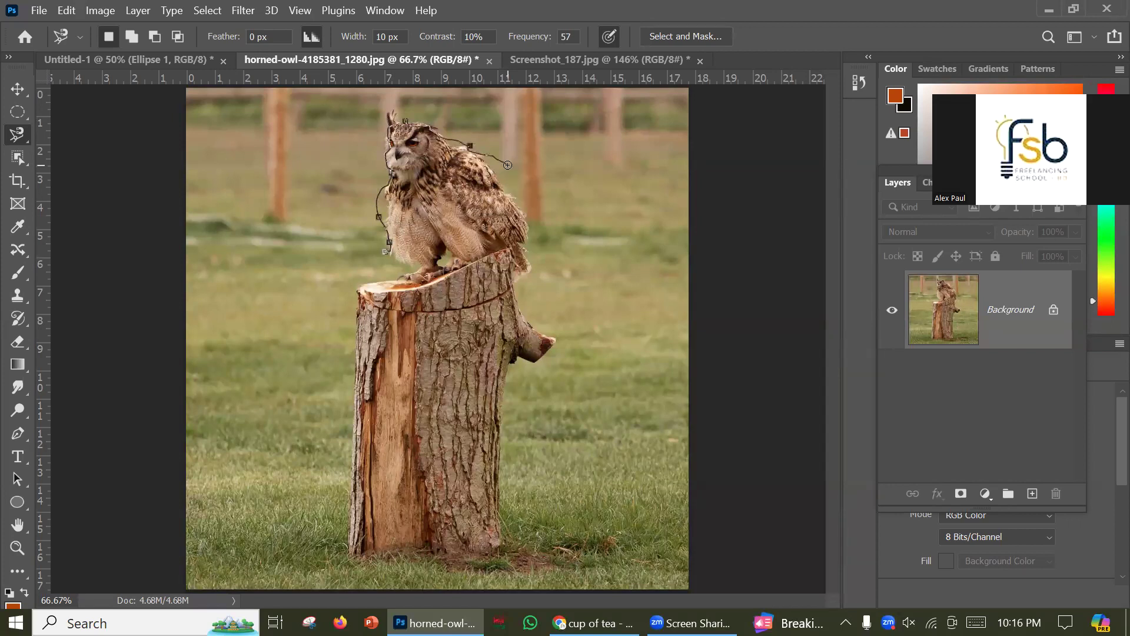
key("Return")
key("ctrl+d")
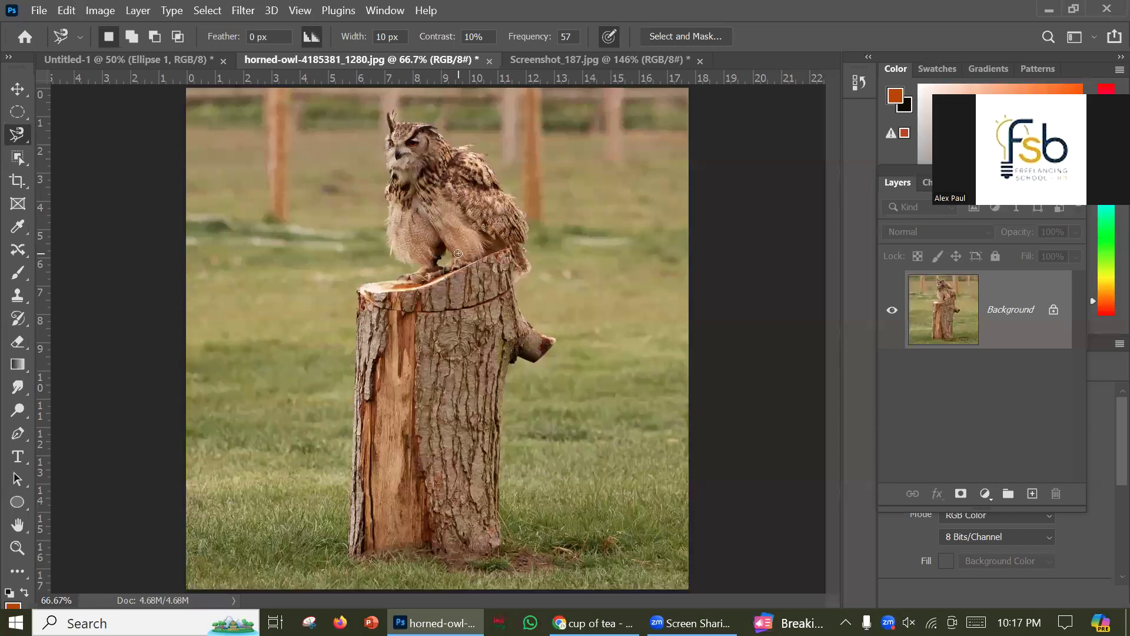
Switch to the Untitled-1 document and open the flying bird image Screenshot_183 from the Downloads folder.
left_click(161, 62)
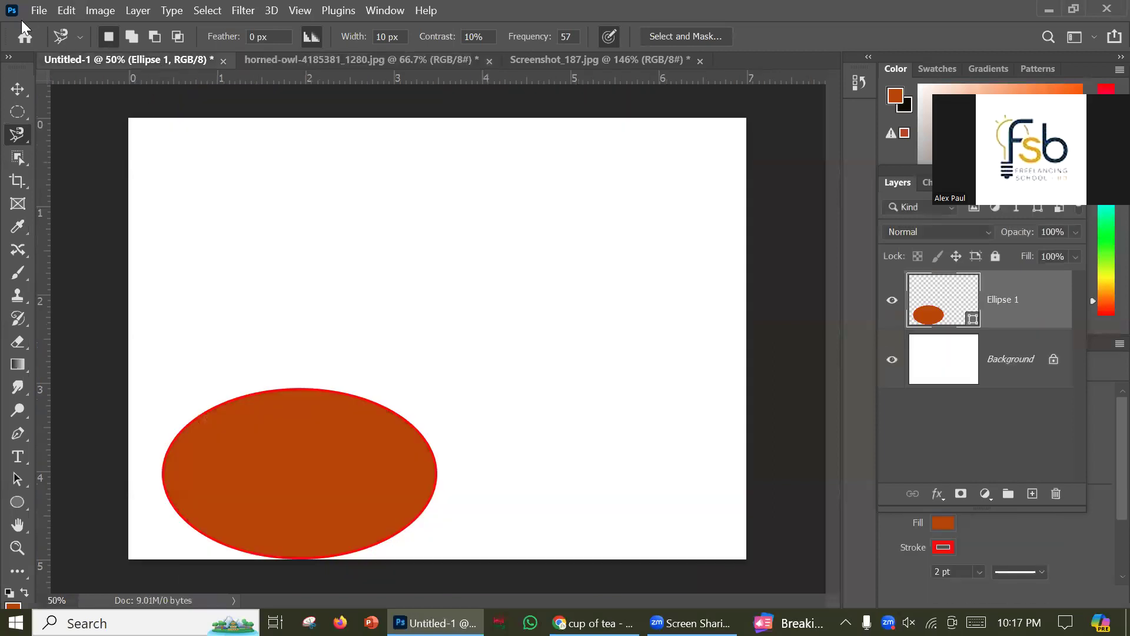
left_click(38, 11)
left_click(66, 46)
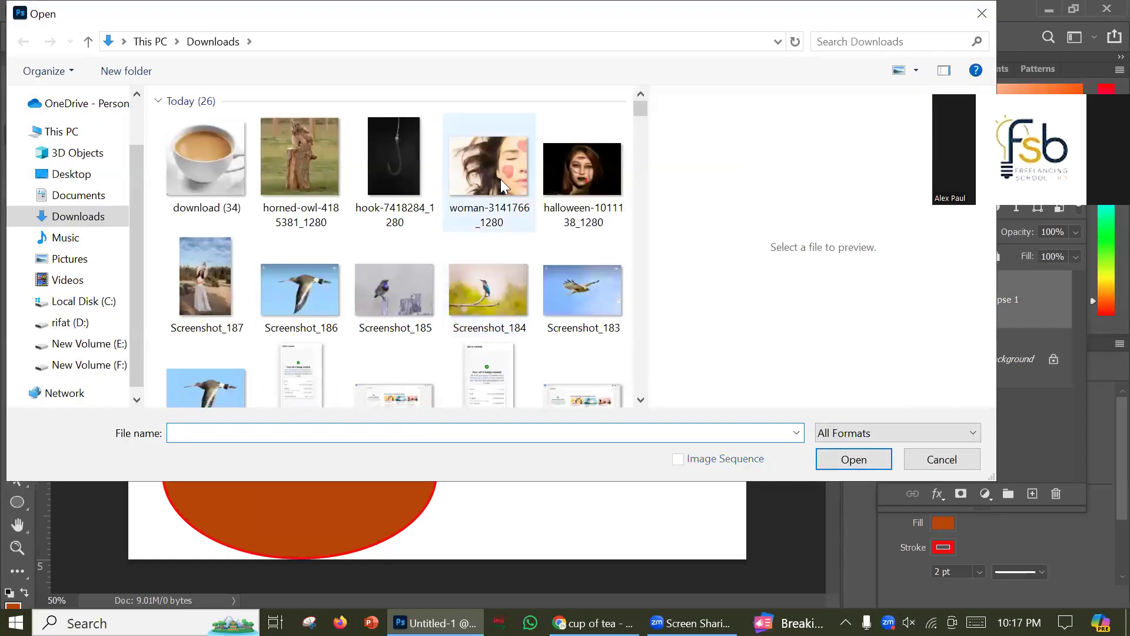
left_click(586, 290)
left_click(859, 462)
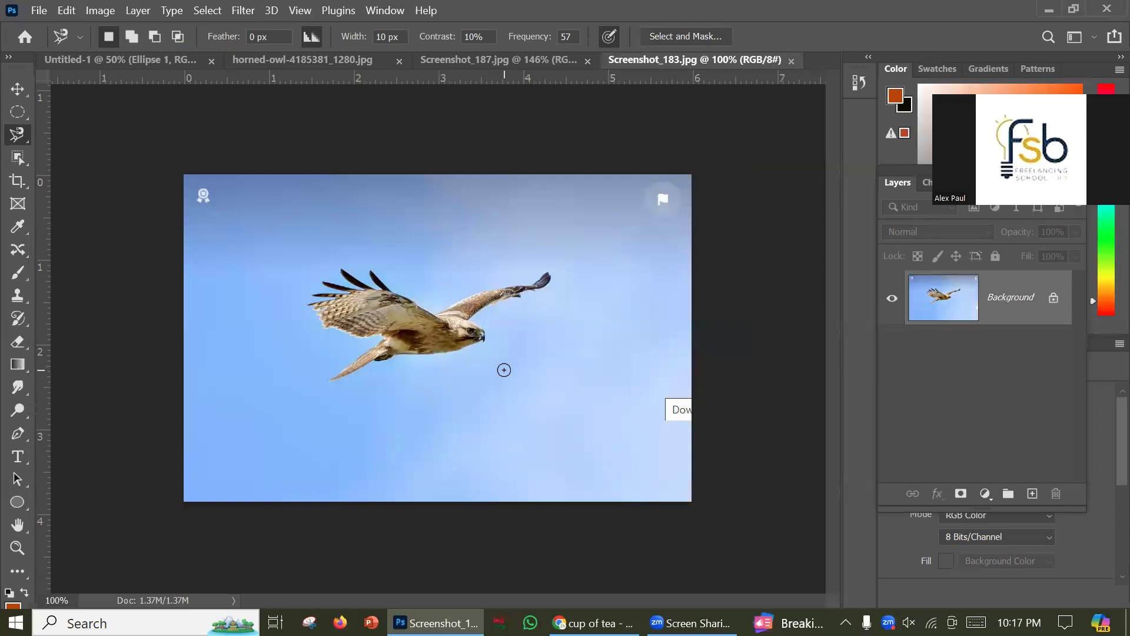
Draw a closed path along the flying bird's underside and tail with the Pen tool in Path mode.
scroll(518, 365, "up", 3)
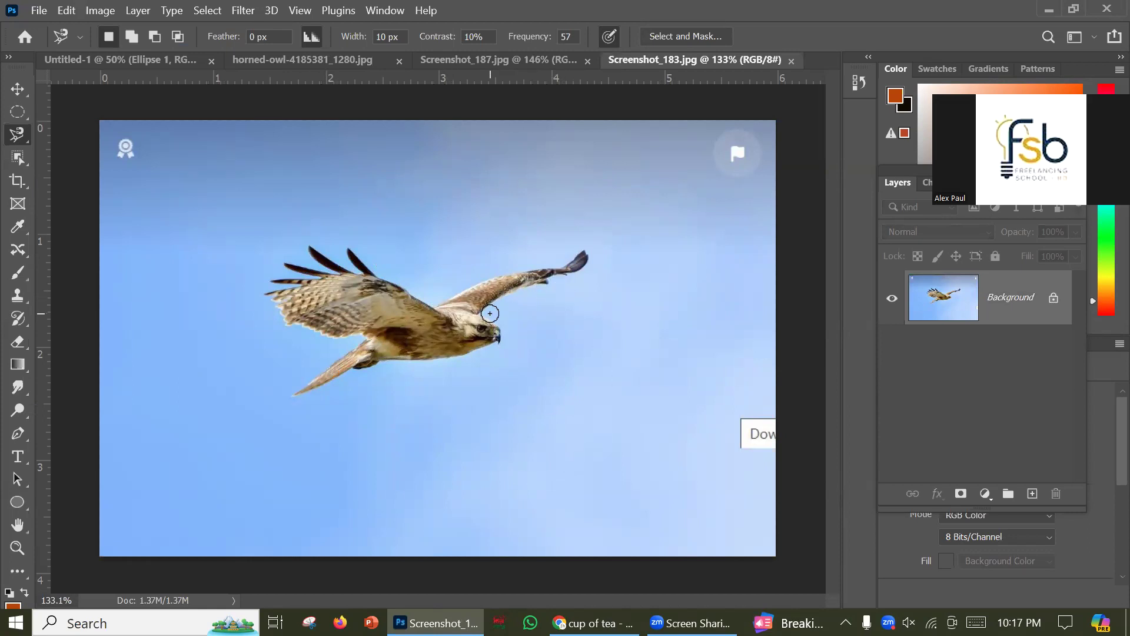
left_click(18, 434)
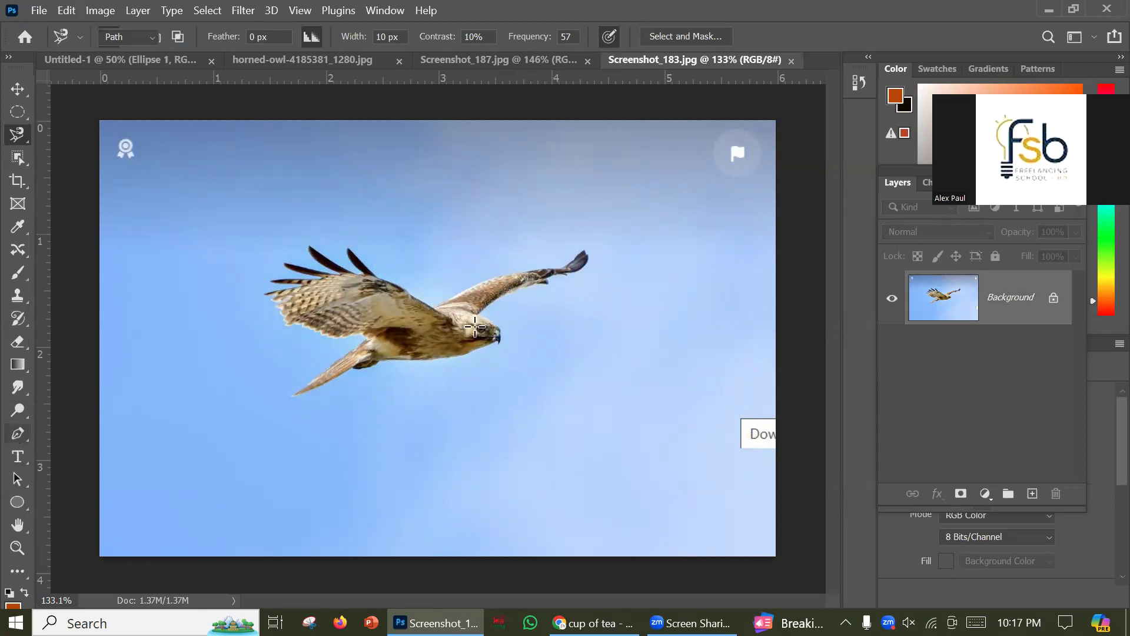
left_click(121, 433)
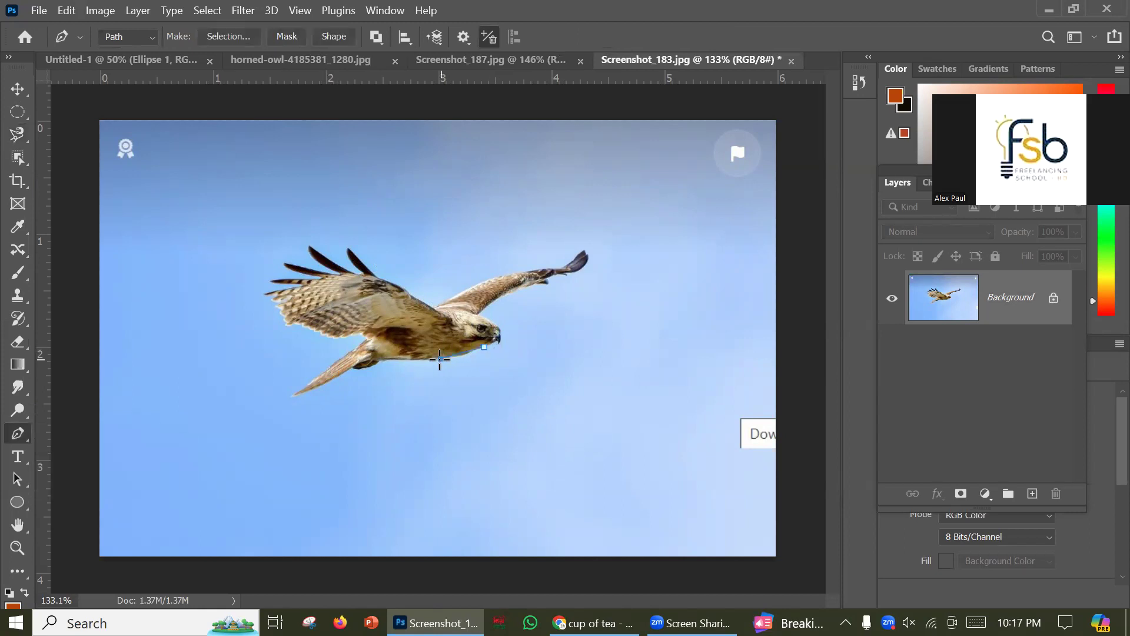
left_click_drag(409, 359, 398, 353)
left_click(342, 379)
left_click(306, 390)
left_click_drag(283, 391, 261, 406)
left_click(334, 358)
left_click(484, 348)
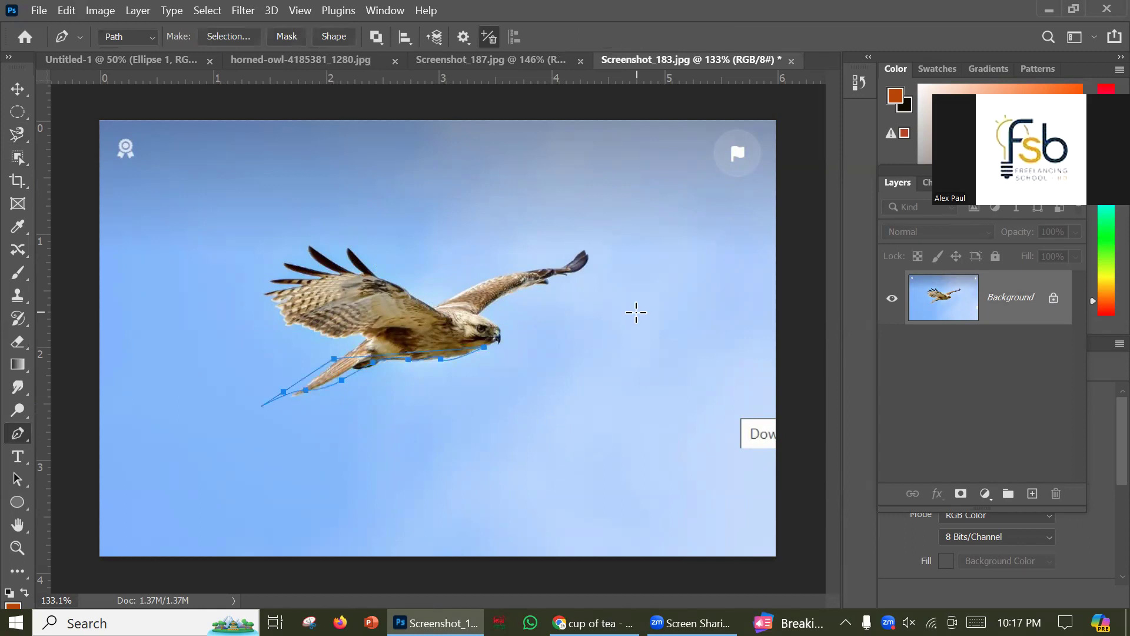
Undo the Pen path drawn along the flying bird's underside and tail.
left_click_drag(636, 312, 636, 313)
left_click(485, 348)
key("ctrl+z")
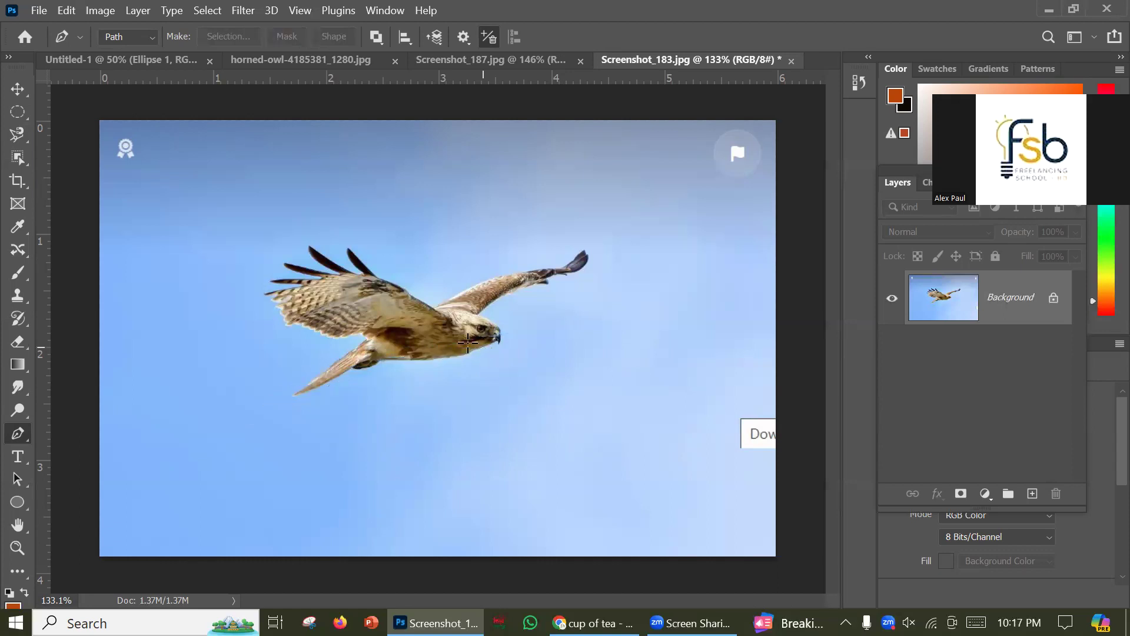
Try to trace the flying bird's underside, tail and raised wing with the Magnetic Lasso tool, starting at the beak.
left_click(17, 134)
left_click(72, 163)
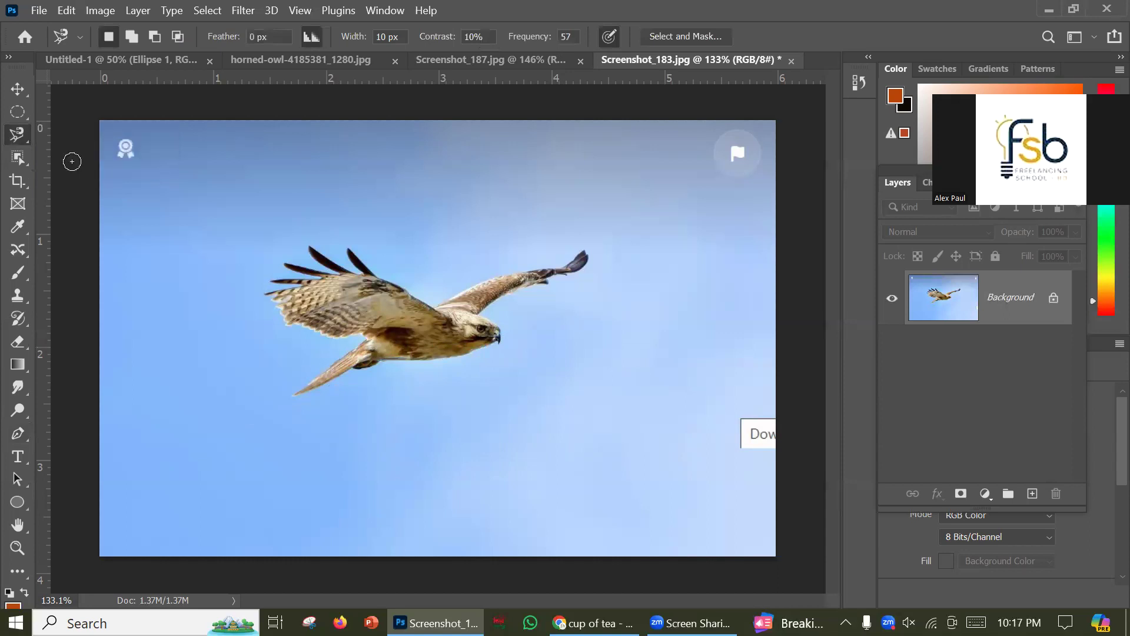
left_click(498, 343)
mouse_move(433, 359)
left_mouse_down()
mouse_move(286, 396)
mouse_move(365, 341)
mouse_move(283, 323)
mouse_move(267, 294)
mouse_move(296, 284)
mouse_move(267, 277)
mouse_move(322, 283)
mouse_move(278, 266)
mouse_move(287, 255)
mouse_move(345, 274)
mouse_move(316, 239)
mouse_move(371, 261)
left_mouse_up()
Capture the wing area of the screen, point a red arrow at the gap between the wing feathers and discard the capture.
key("Print")
left_click_drag(207, 201, 437, 325)
left_click_drag(308, 203, 339, 257)
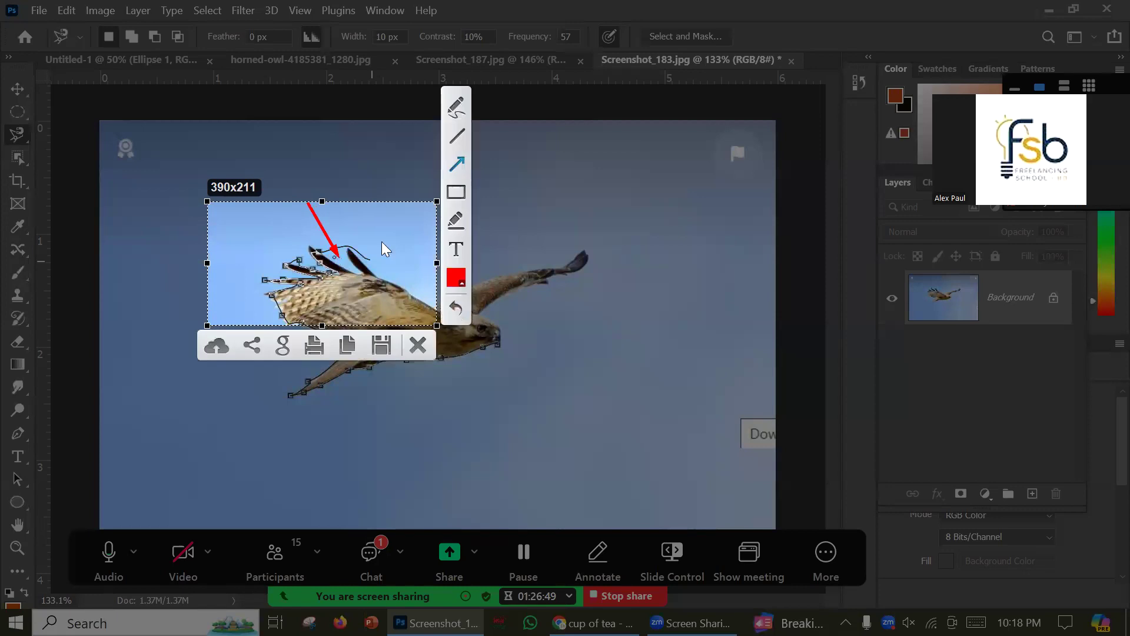
left_click(419, 347)
Trace the flying bird's whole outline with the Magnetic Lasso from the beak around tail and both wings, and close it into a selection.
left_click(501, 340)
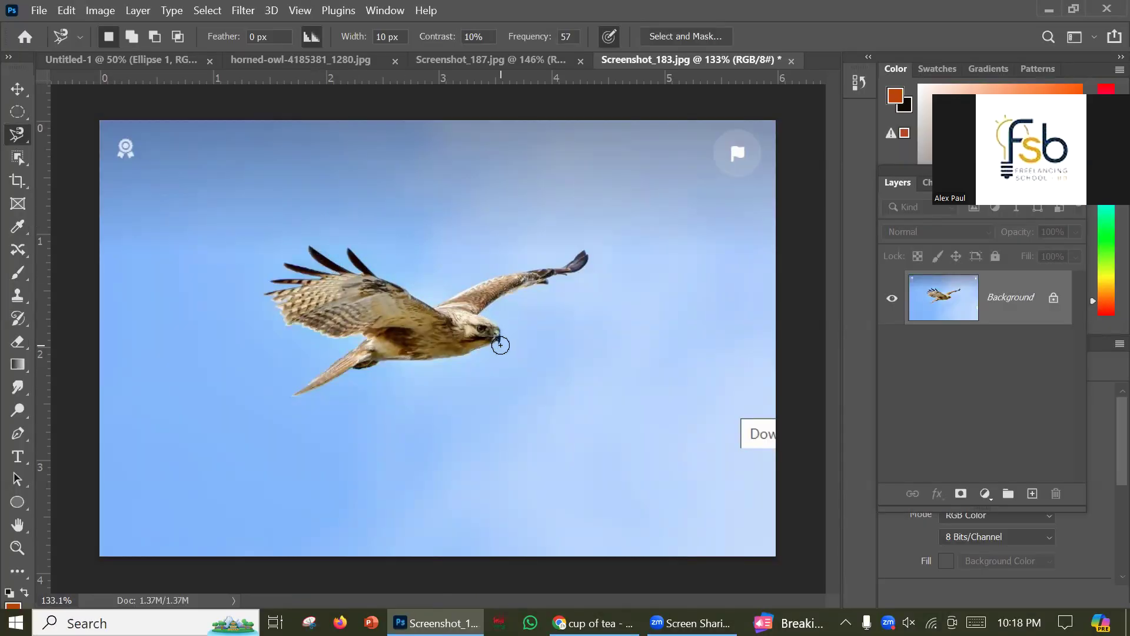
left_click(292, 396)
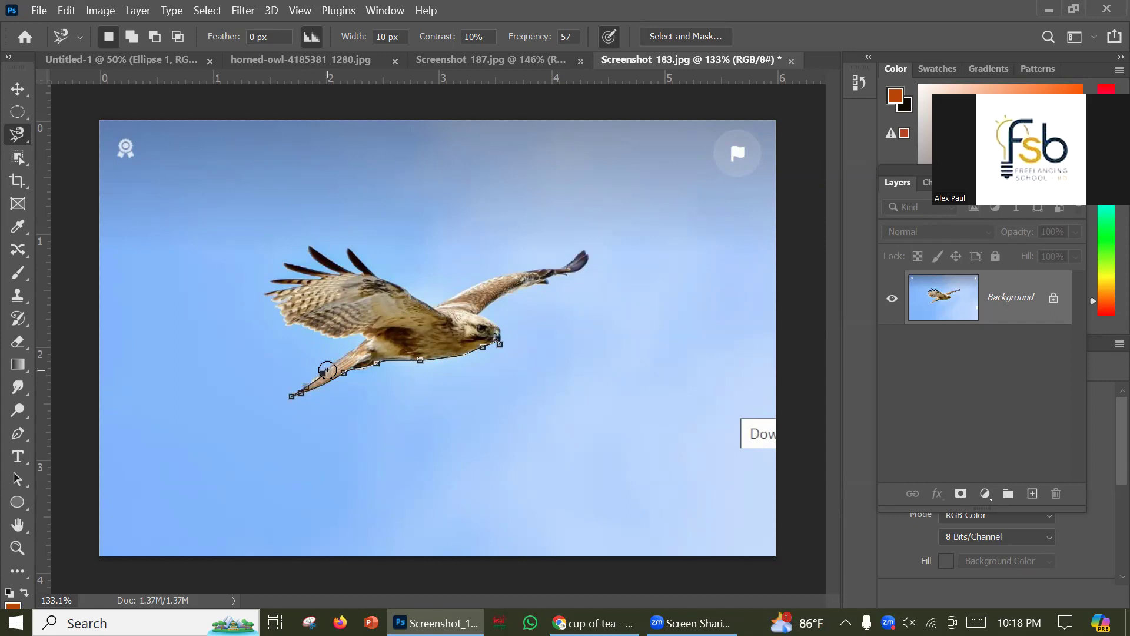
left_click(365, 336)
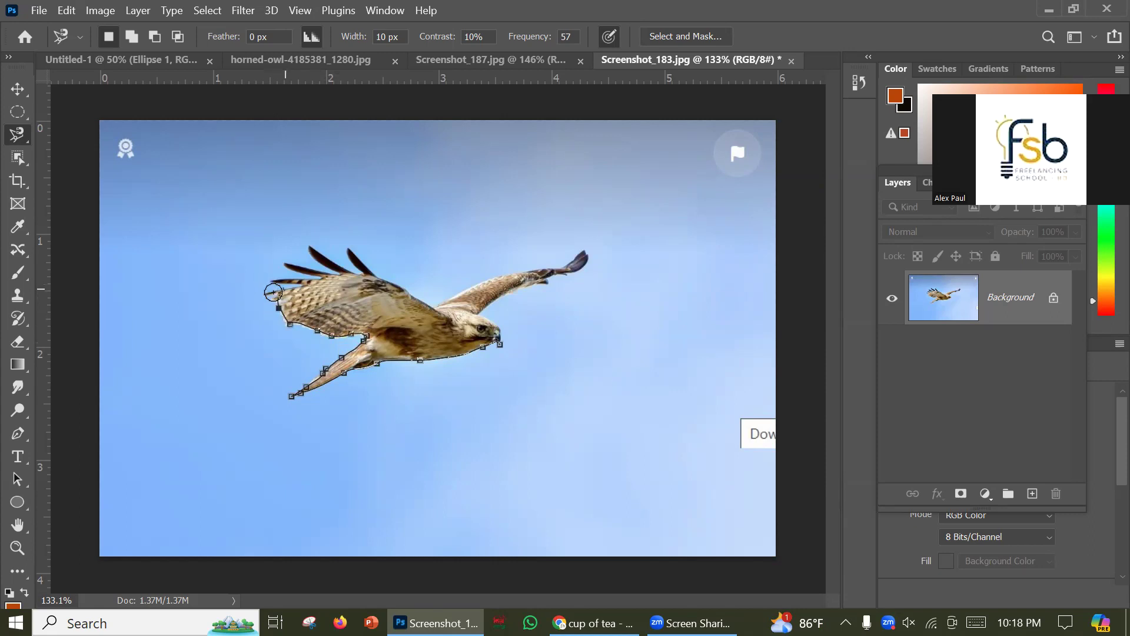
left_click(261, 295)
left_click(282, 262)
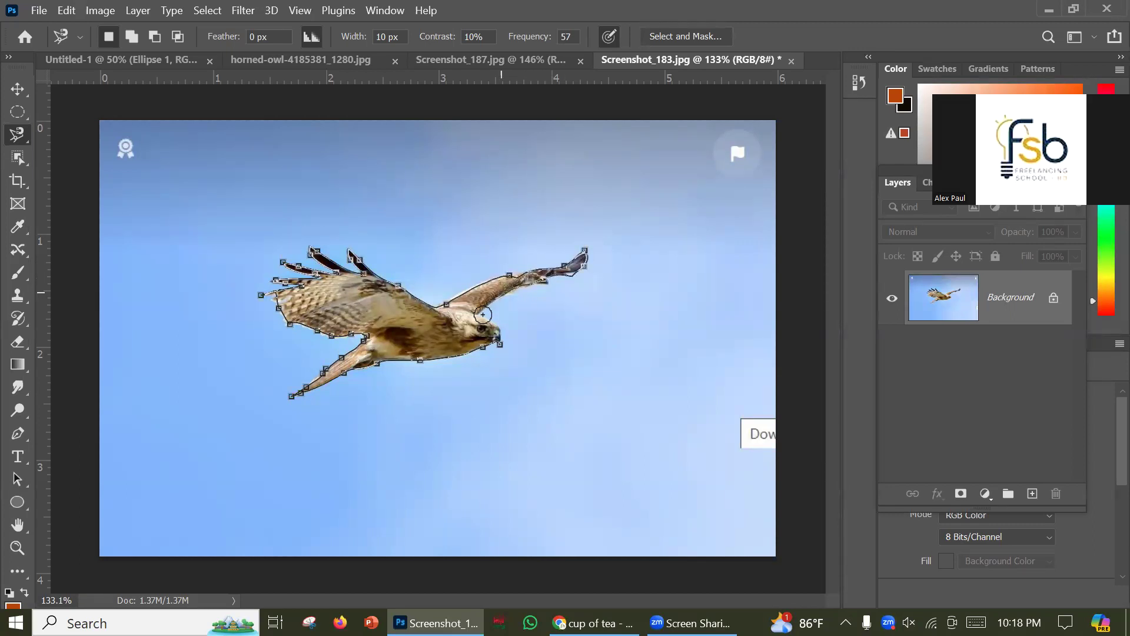
left_click(500, 345)
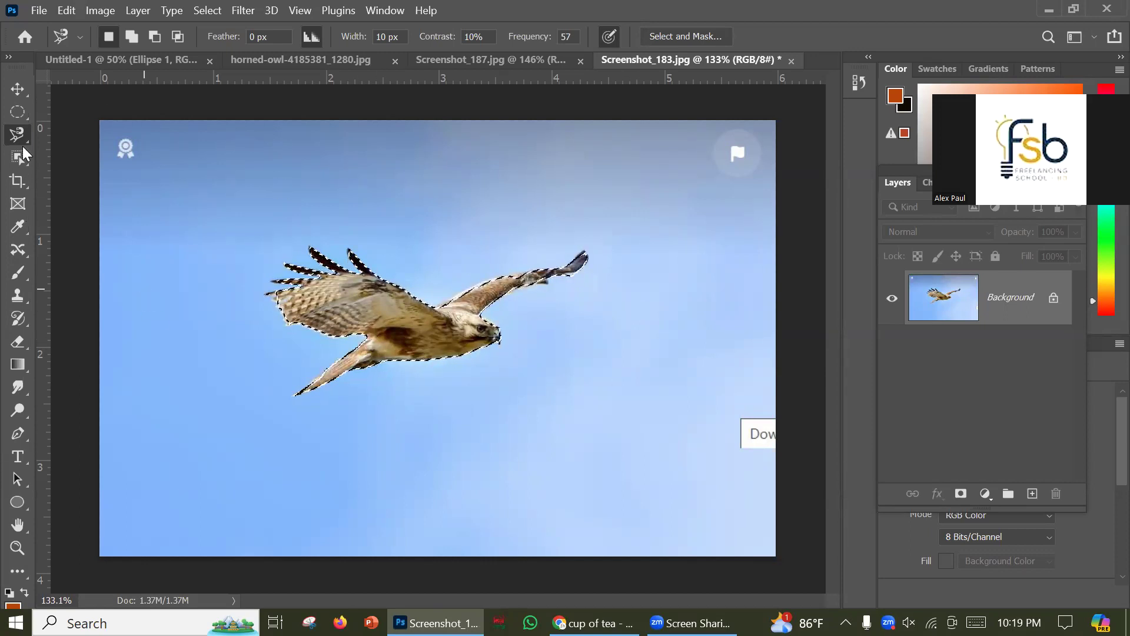
Add a layer mask from the bird selection to hide the sky, and reposition the cut-out bird with the Move tool.
left_click(17, 89)
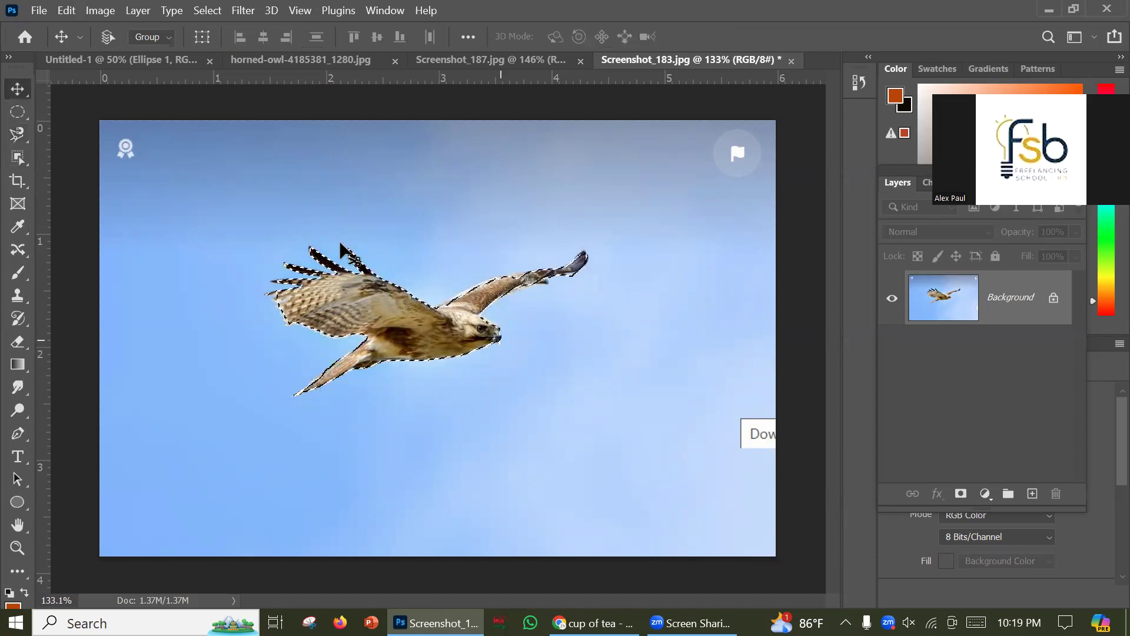
left_click(960, 494)
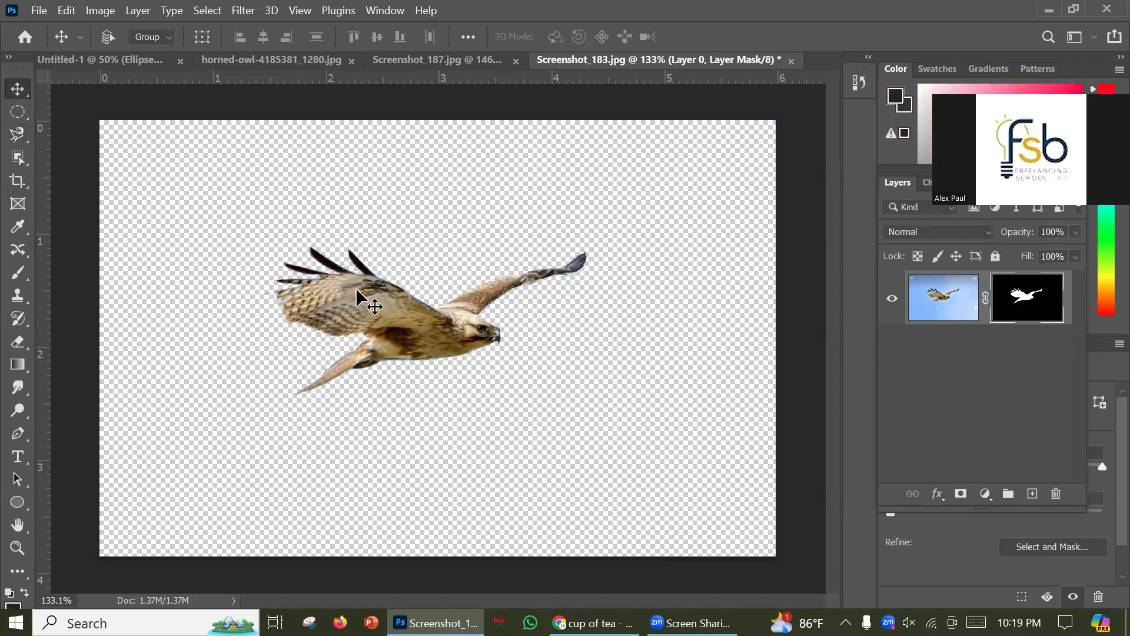
left_click_drag(429, 346, 435, 316)
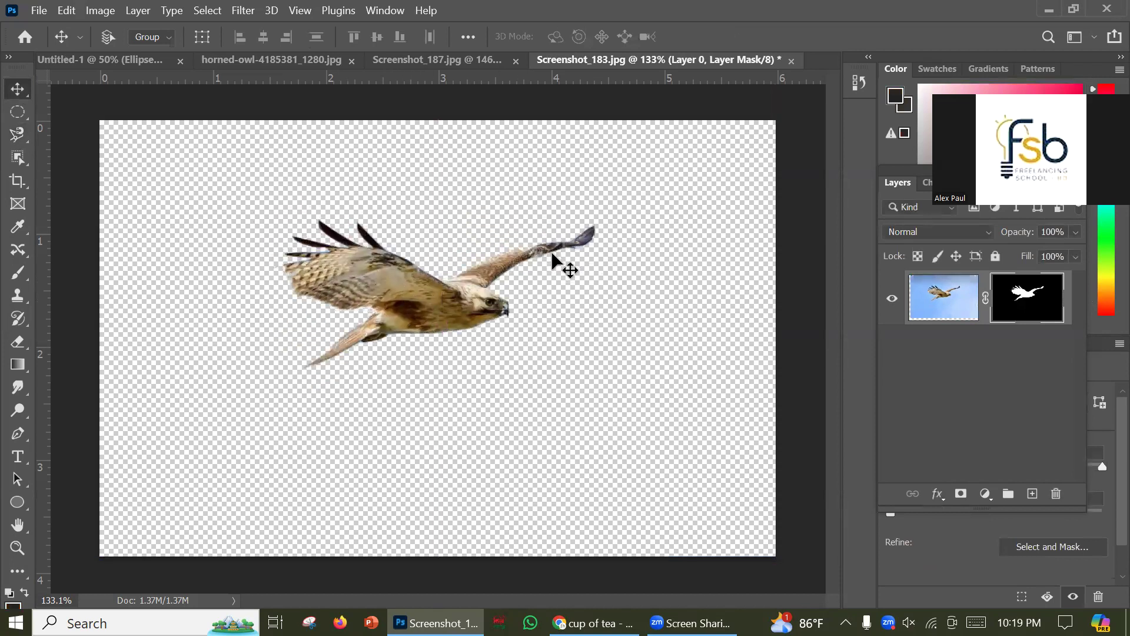
mouse_move(433, 280)
left_mouse_down()
mouse_move(457, 304)
mouse_move(439, 300)
left_mouse_up()
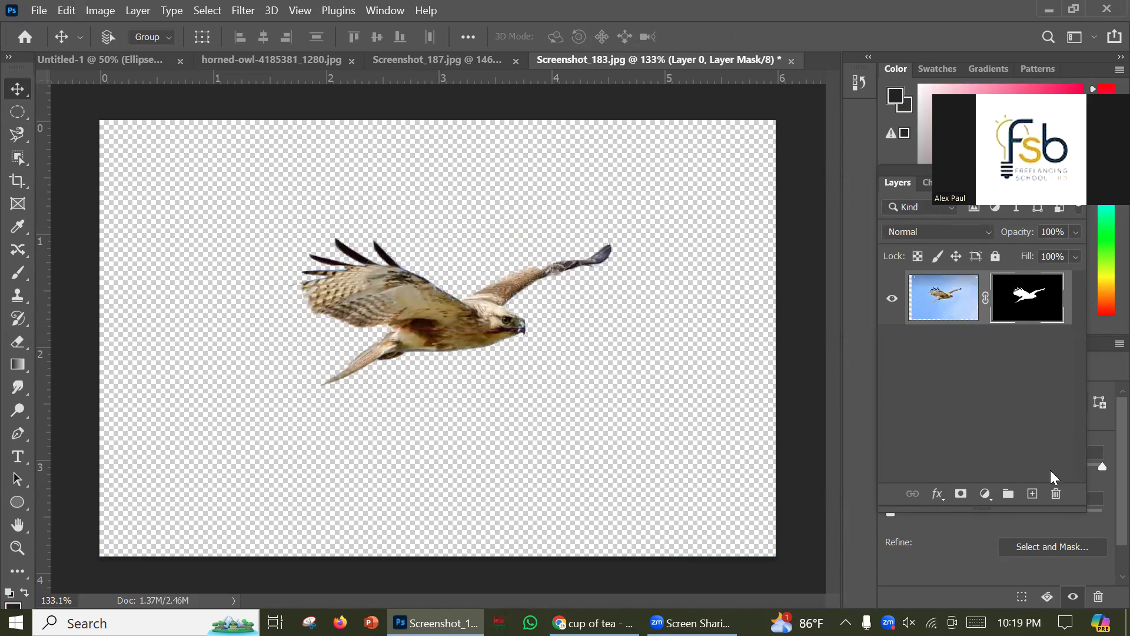
Add a new layer beneath the masked bird layer and fill it with the orange foreground colour.
left_click(1034, 495)
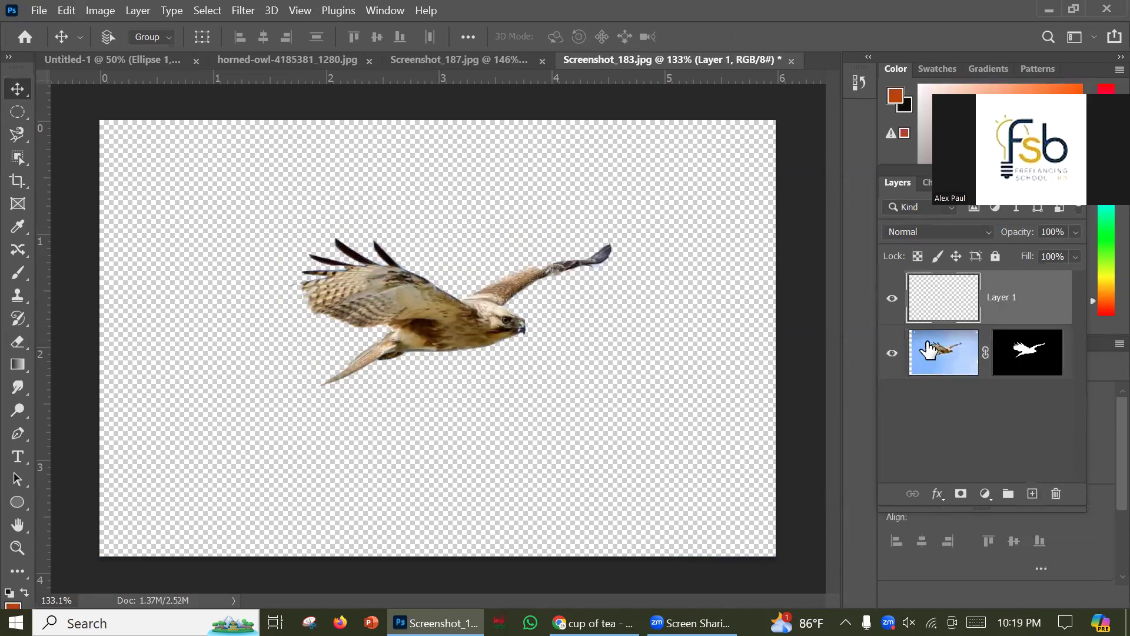
left_click_drag(942, 288, 953, 381)
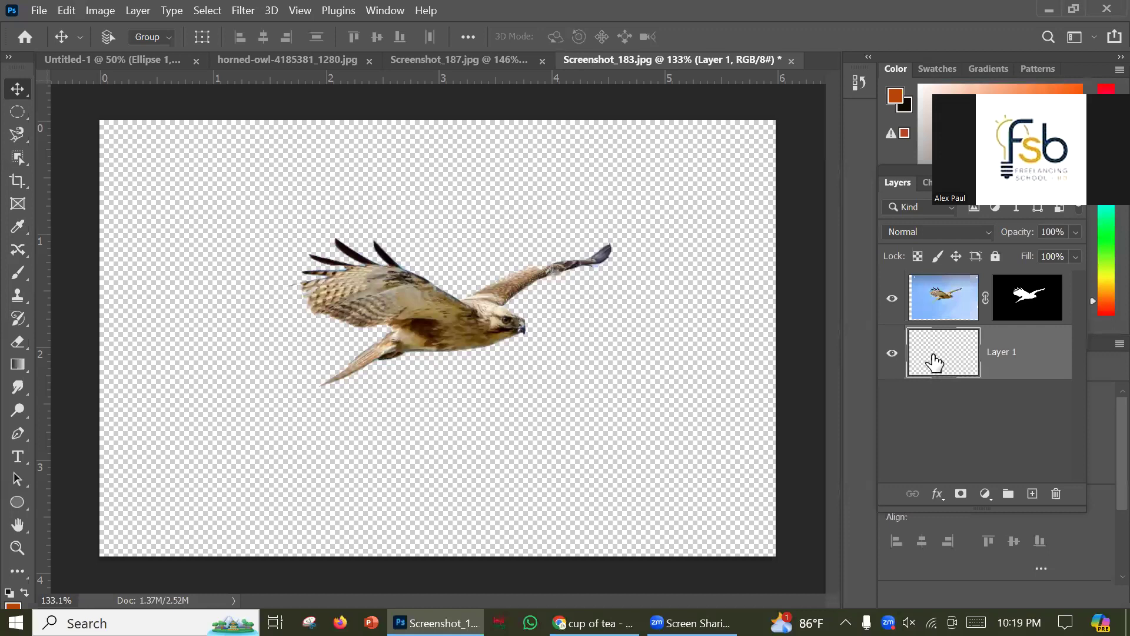
key("alt+BackSpace")
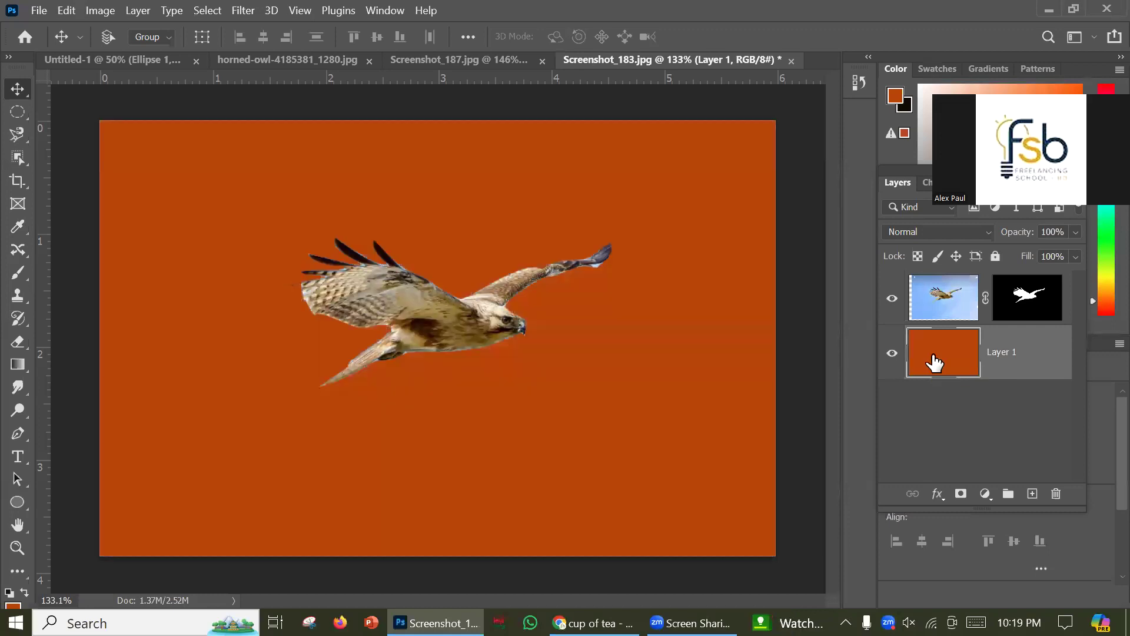
Select the masked bird layer and move the bird slightly upward over the orange background.
mouse_move(372, 287)
left_mouse_down()
mouse_move(348, 288)
mouse_move(366, 289)
left_mouse_up()
left_click(937, 295)
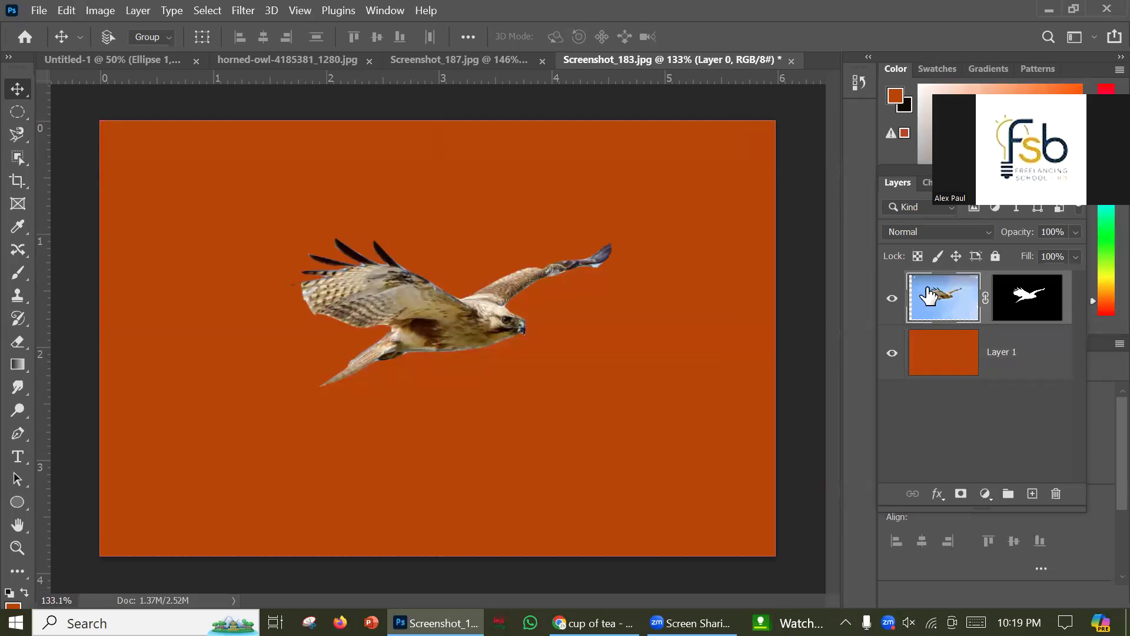
left_click_drag(389, 331, 386, 313)
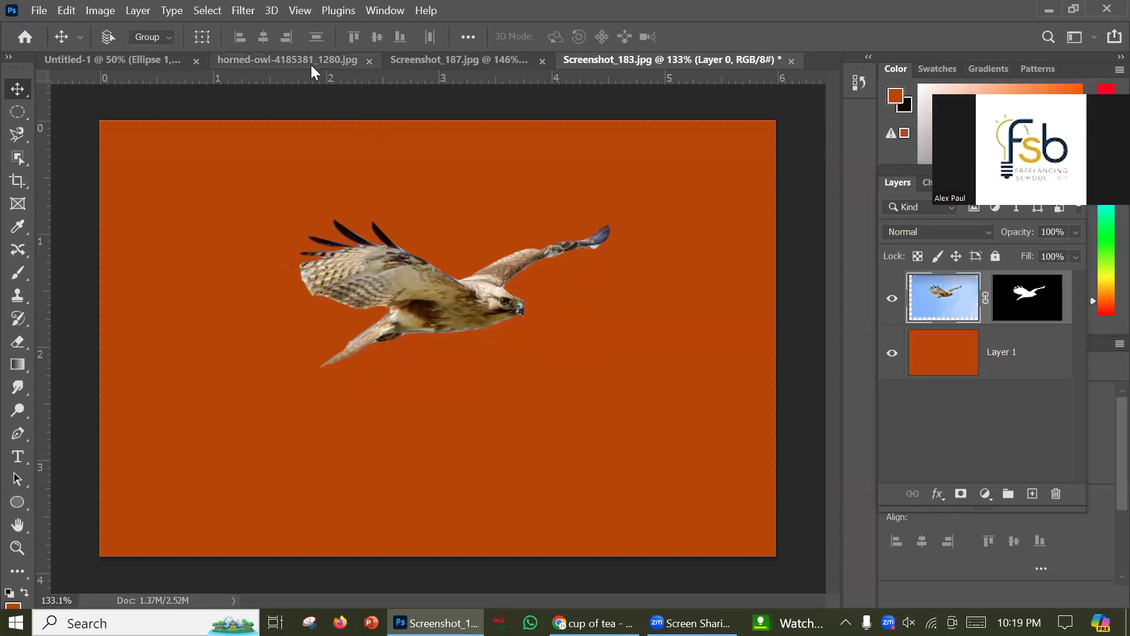
left_click(23, 133)
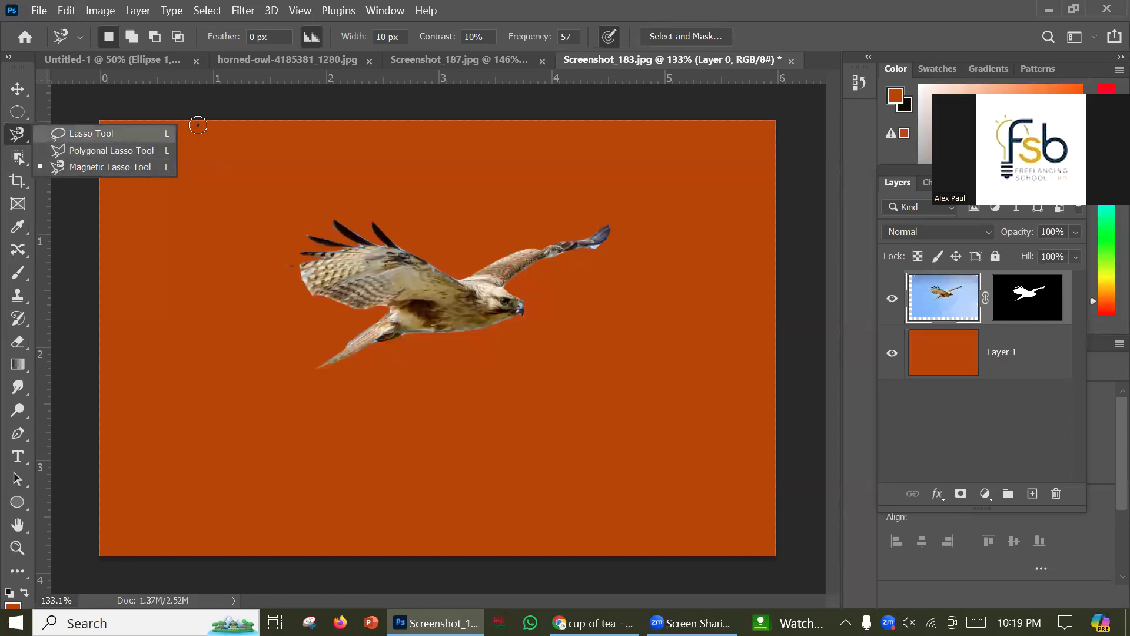
left_click(19, 90)
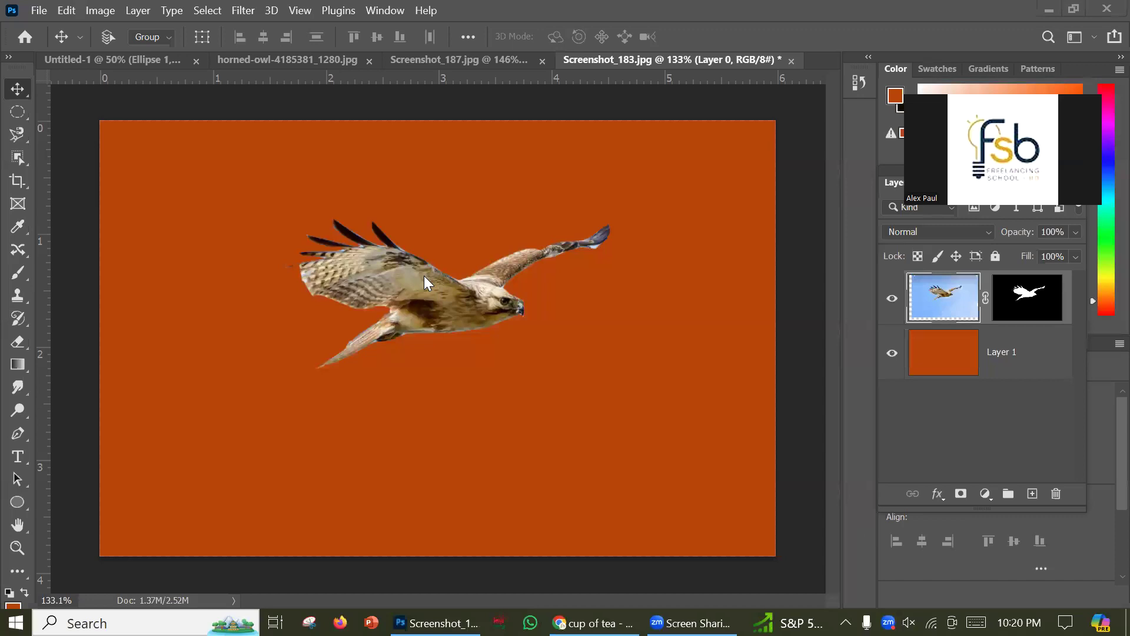
Close Screenshot_183 without saving and open the bird image Screenshot_186 from the Downloads folder.
left_click(791, 61)
left_click(622, 255)
left_click(34, 10)
left_click(59, 43)
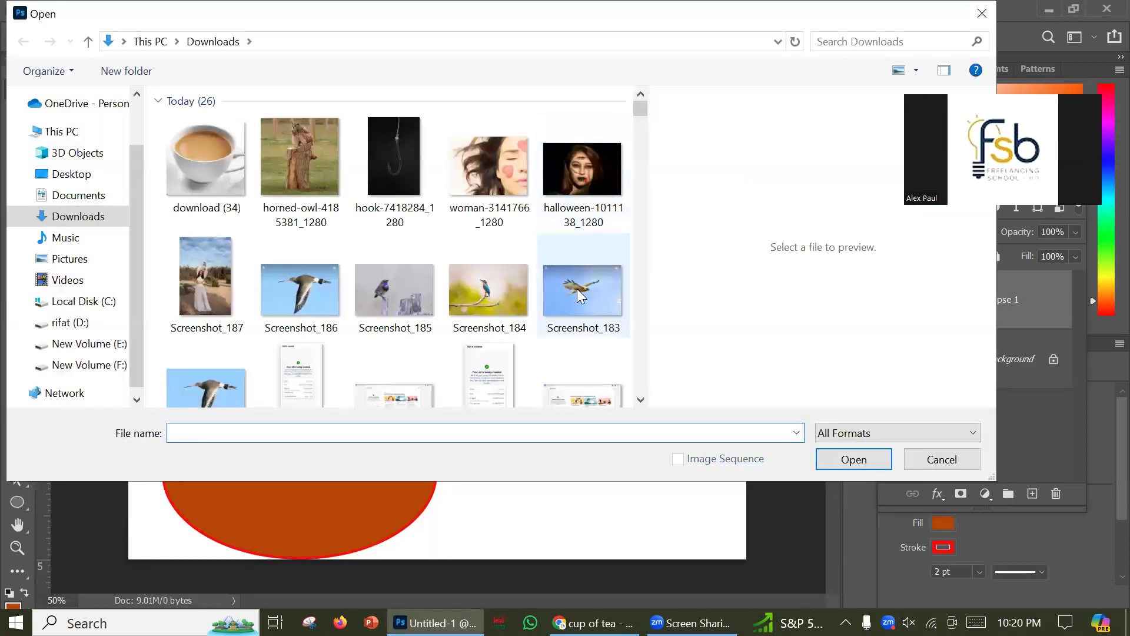
left_click(305, 289)
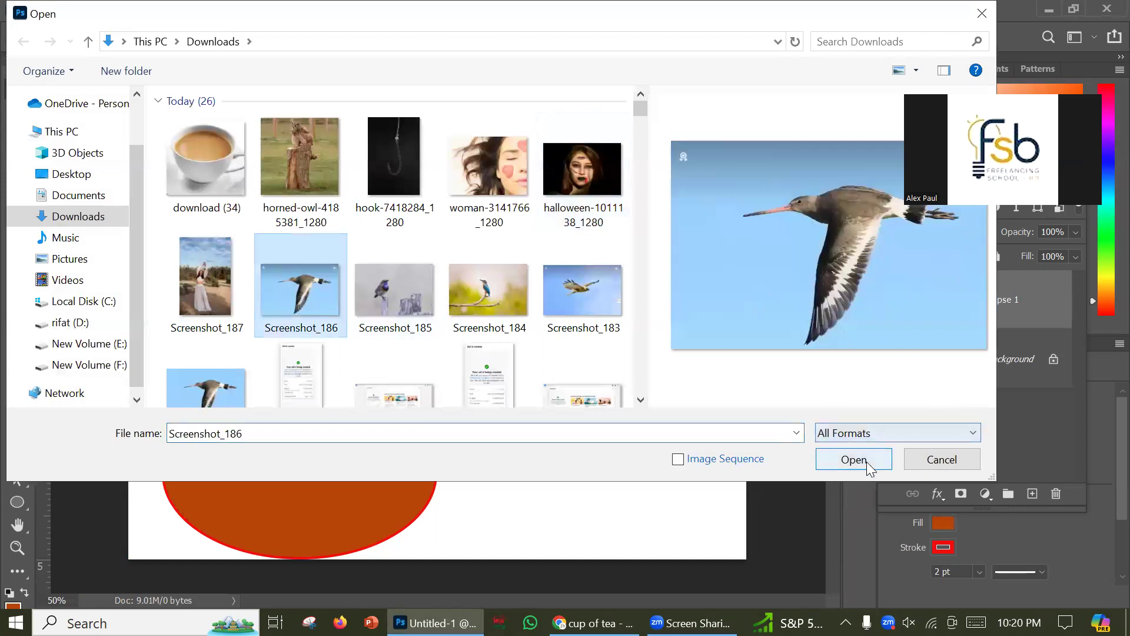
left_click(853, 459)
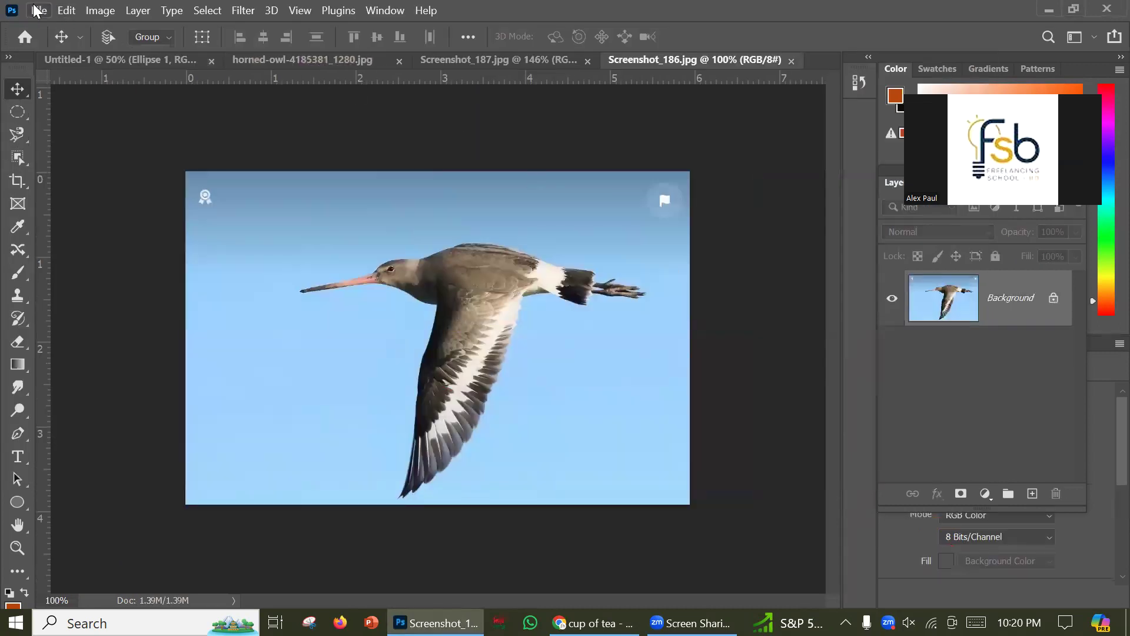
Try to open the image horned-owl-4185381_1280 from the Downloads folder.
left_click(35, 10)
left_click(58, 45)
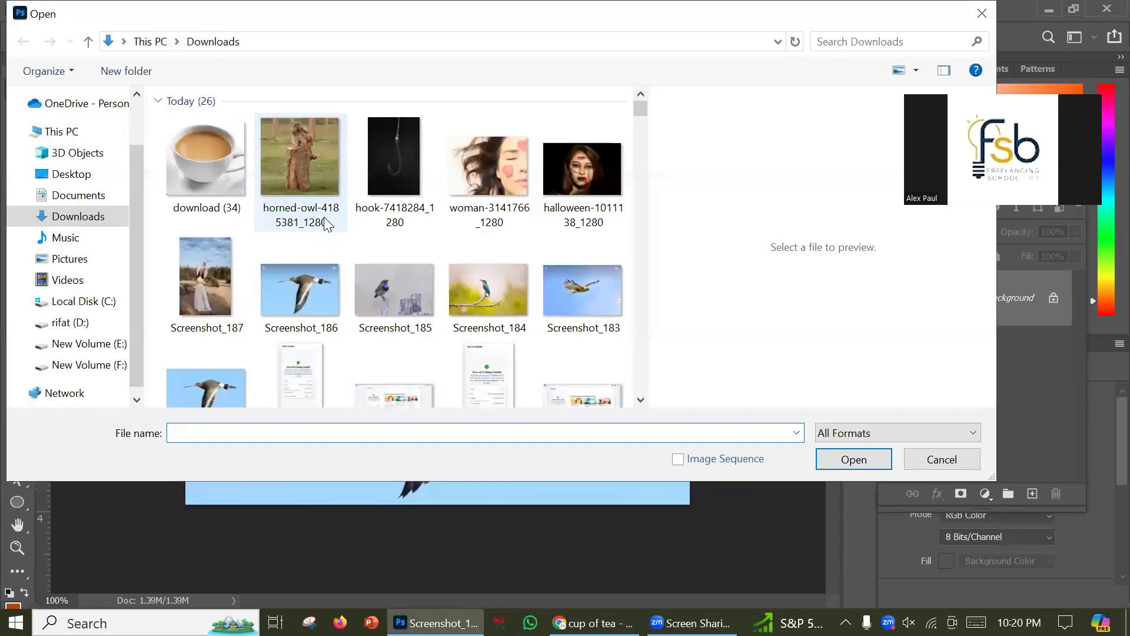
left_click(327, 224)
left_click(854, 460)
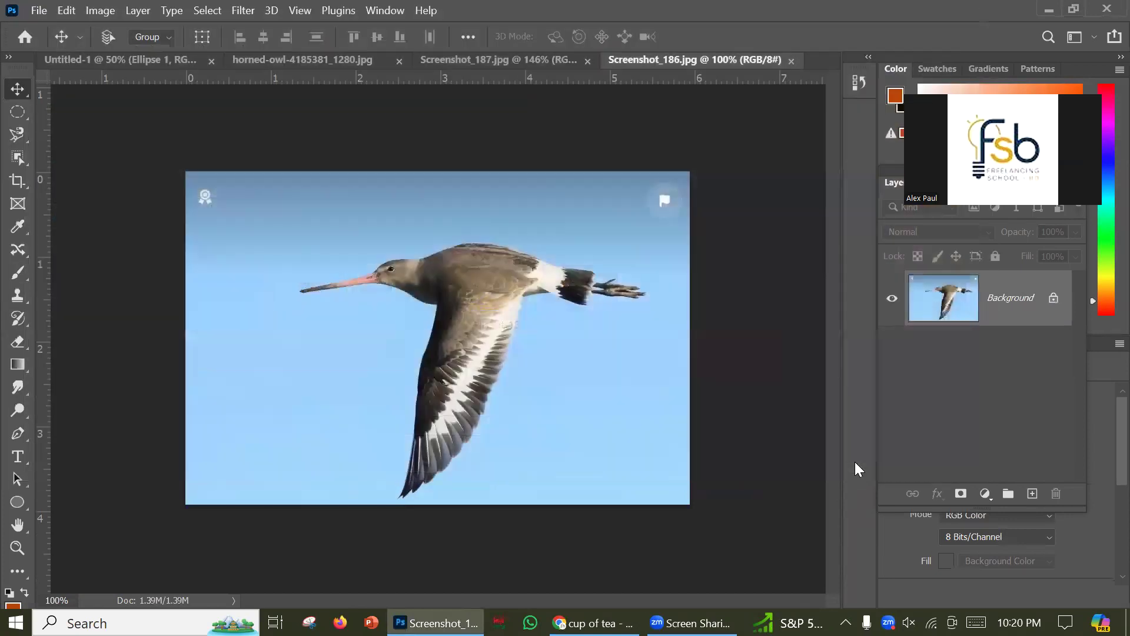
Switch to the Screenshot_187 document and close it without saving the changes.
left_click(547, 61)
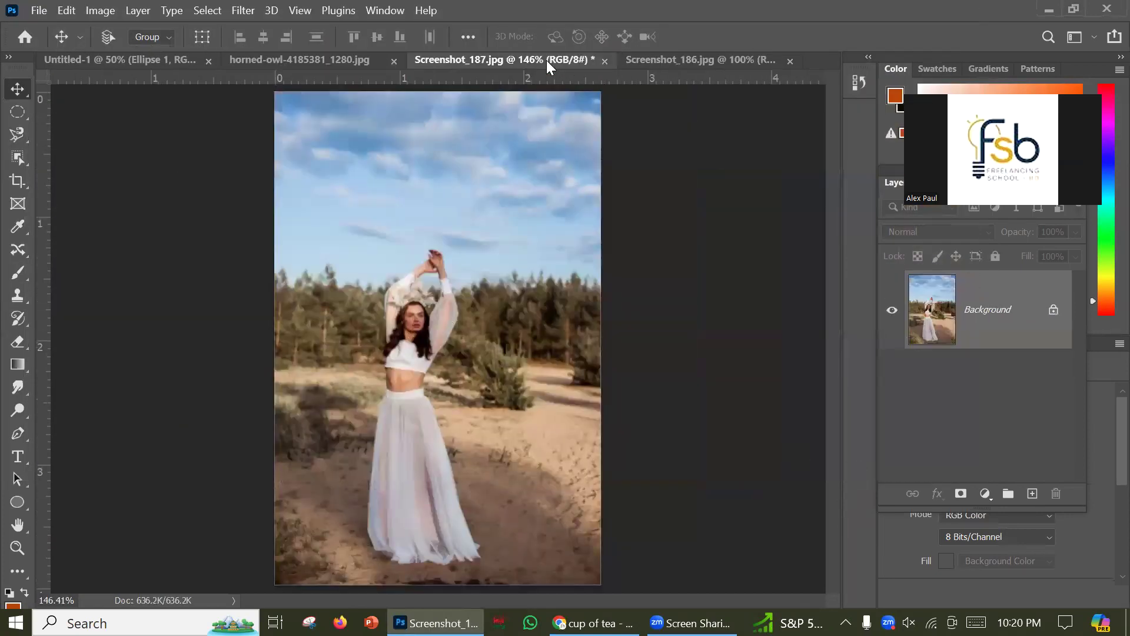
left_click(605, 61)
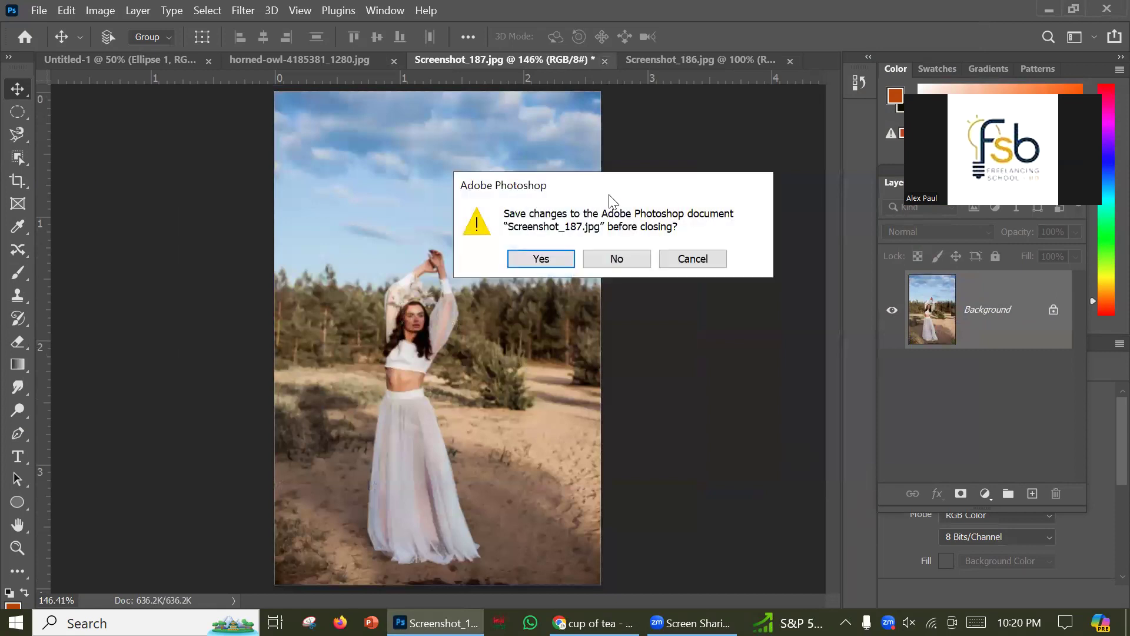
left_click(617, 258)
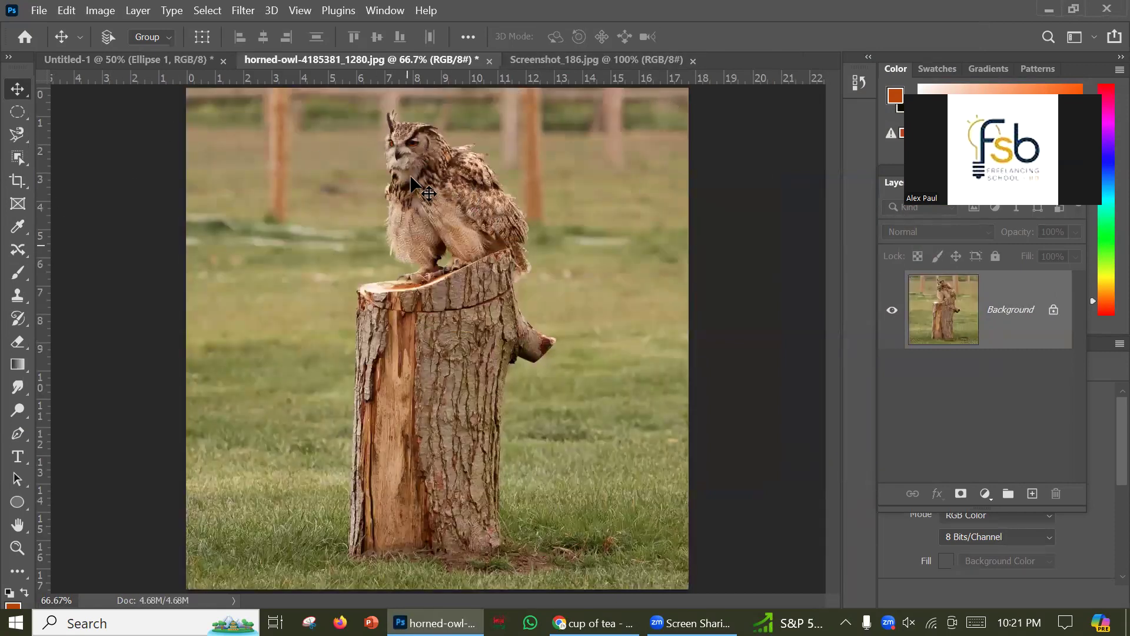
Trace the owl on the stump with the Magnetic Lasso tool and close the outline into a selection.
left_click(21, 131)
left_click(86, 167)
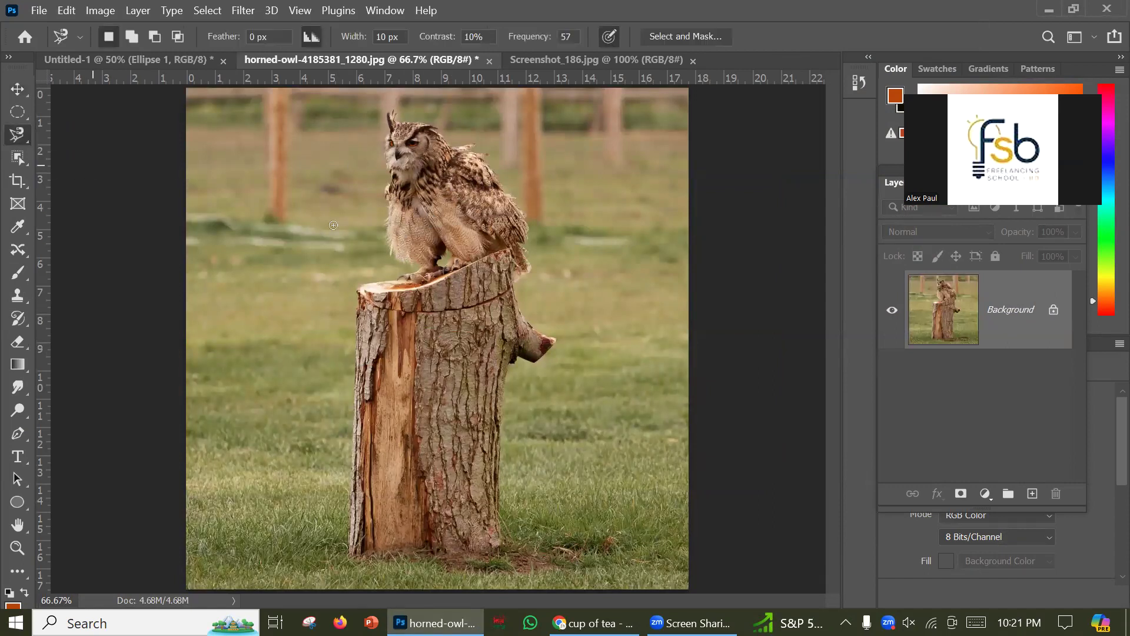
mouse_move(392, 254)
left_mouse_down()
mouse_move(371, 210)
mouse_move(394, 105)
mouse_move(412, 125)
mouse_move(453, 131)
mouse_move(469, 157)
mouse_move(503, 165)
mouse_move(537, 250)
mouse_move(533, 282)
mouse_move(510, 276)
mouse_move(492, 245)
mouse_move(480, 256)
mouse_move(514, 262)
mouse_move(483, 250)
mouse_move(450, 263)
mouse_move(444, 252)
mouse_move(428, 281)
mouse_move(394, 272)
mouse_move(638, 265)
mouse_move(390, 269)
mouse_move(512, 268)
mouse_move(415, 262)
left_mouse_up()
left_click(400, 265)
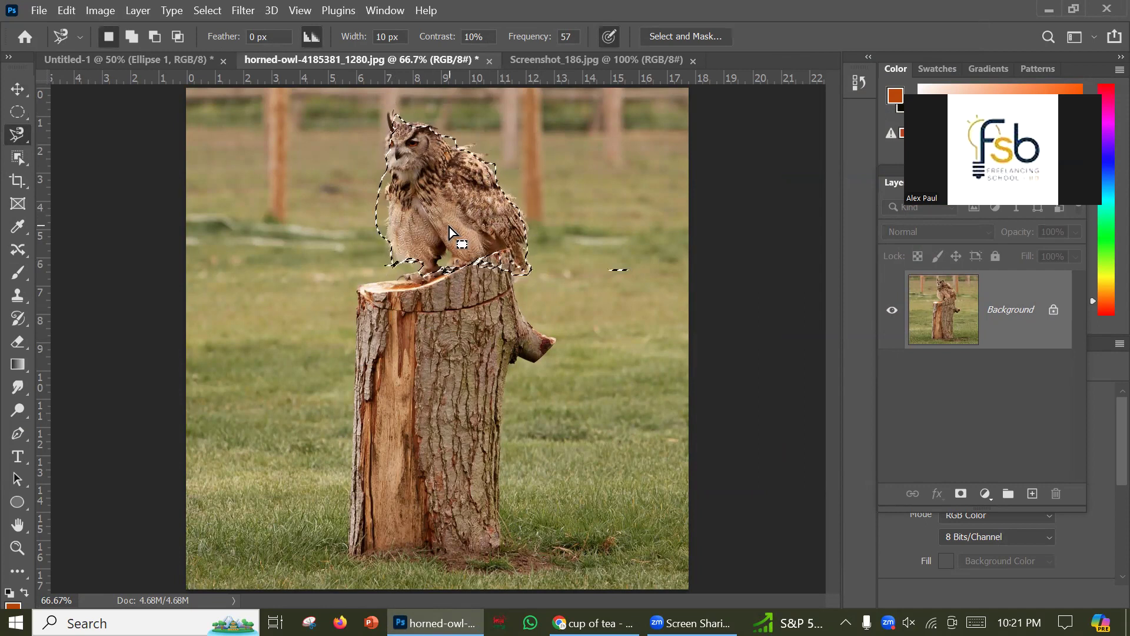
Mark the owl and its surroundings with red arrows on a screen capture, discard the capture and deselect the owl.
key("Print")
mouse_move(187, 84)
left_mouse_down()
mouse_move(373, 378)
mouse_move(787, 577)
left_mouse_up()
left_click_drag(383, 115, 416, 181)
left_click_drag(511, 104, 586, 194)
left_click_drag(604, 129, 631, 244)
left_click_drag(330, 134, 412, 188)
mouse_move(447, 140)
left_mouse_down()
mouse_move(443, 180)
mouse_move(422, 206)
left_mouse_up()
left_click_drag(201, 150, 235, 243)
left_click_drag(275, 199, 306, 284)
mouse_move(194, 274)
left_mouse_down()
mouse_move(356, 341)
mouse_move(527, 378)
left_mouse_up()
left_click_drag(634, 302, 591, 380)
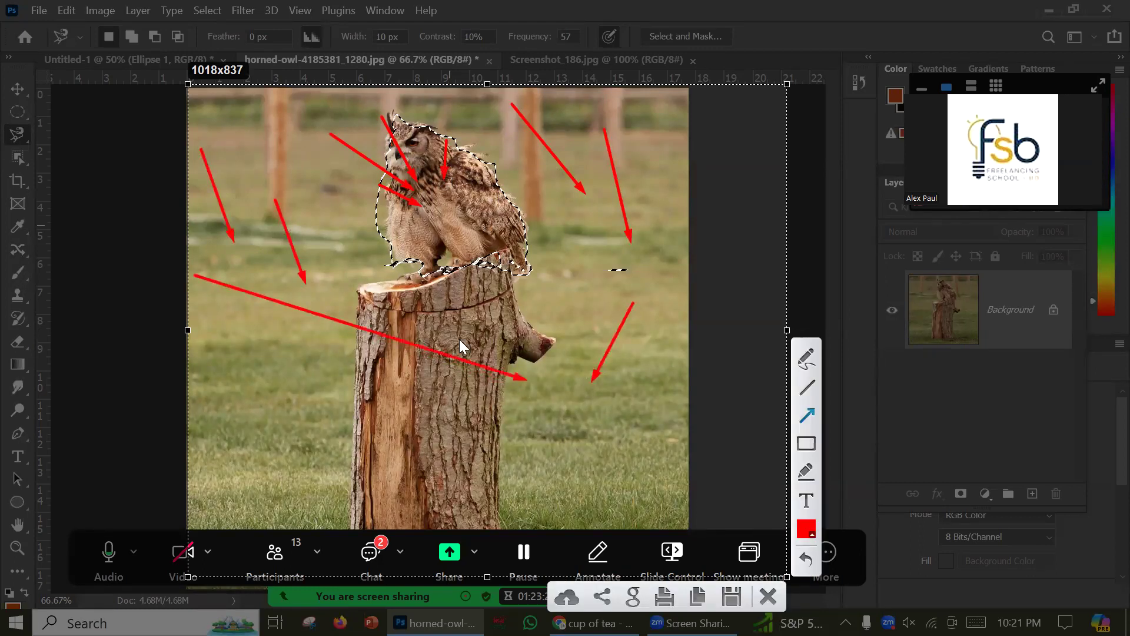
left_click_drag(329, 75, 439, 179)
left_click_drag(382, 200, 386, 154)
left_click_drag(649, 230, 617, 327)
left_click_drag(574, 268, 574, 338)
left_click_drag(180, 377, 251, 390)
left_click_drag(344, 327, 418, 355)
left_click_drag(363, 158, 424, 227)
left_click_drag(471, 175, 465, 207)
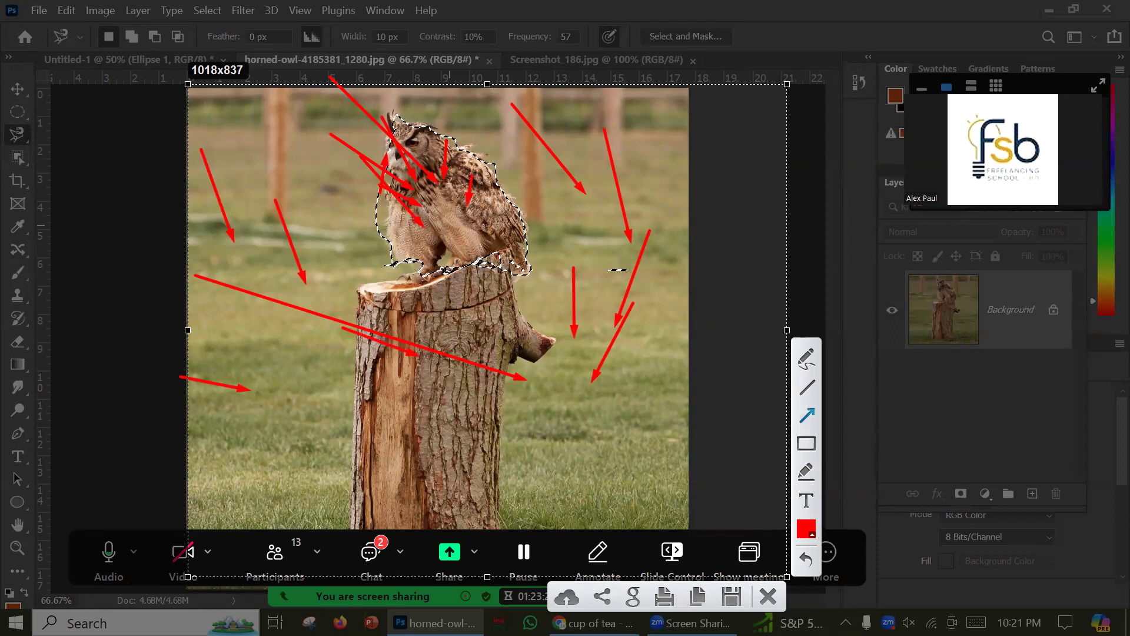
left_click(767, 597)
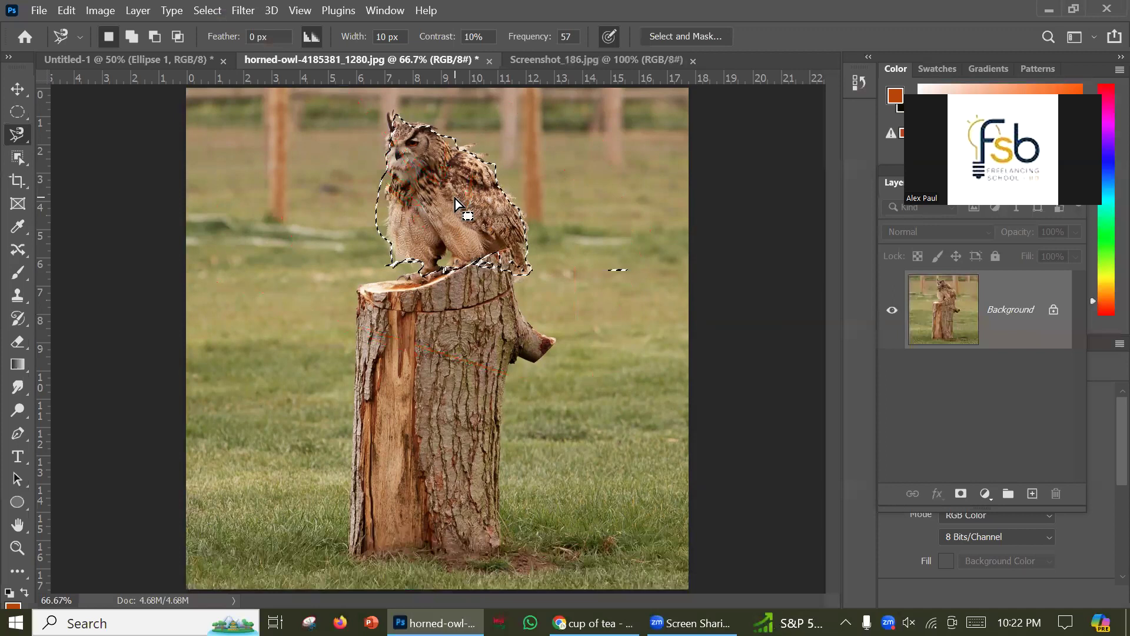
key("ctrl+d")
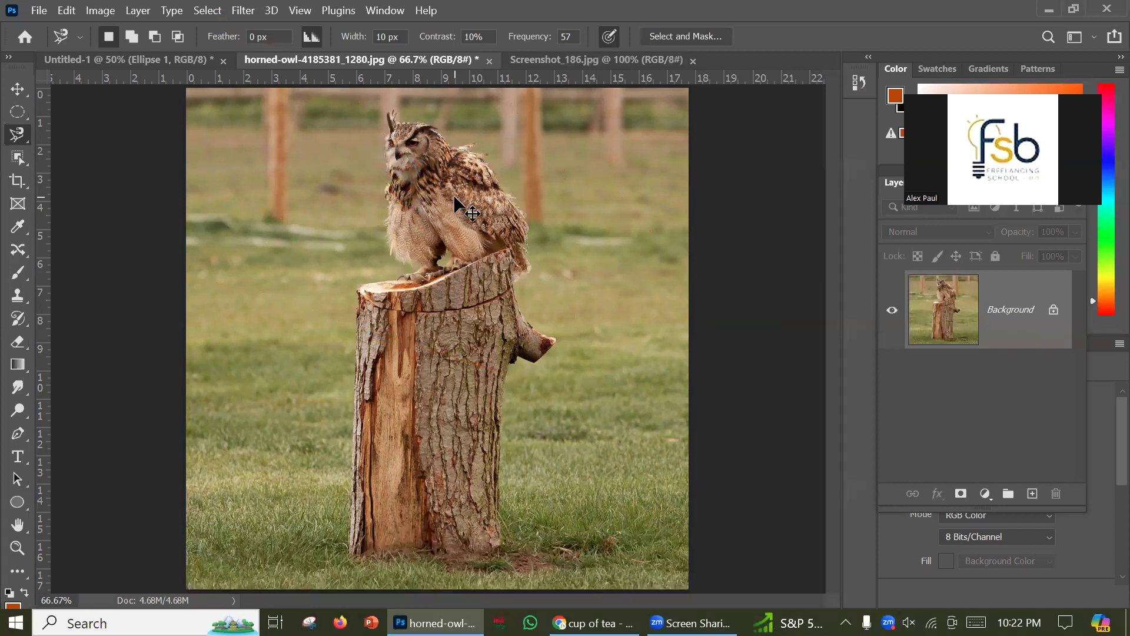
Switch to the Screenshot_186 document and try to trace the long-billed bird's outline with the Magnetic Lasso tool.
left_click(614, 58)
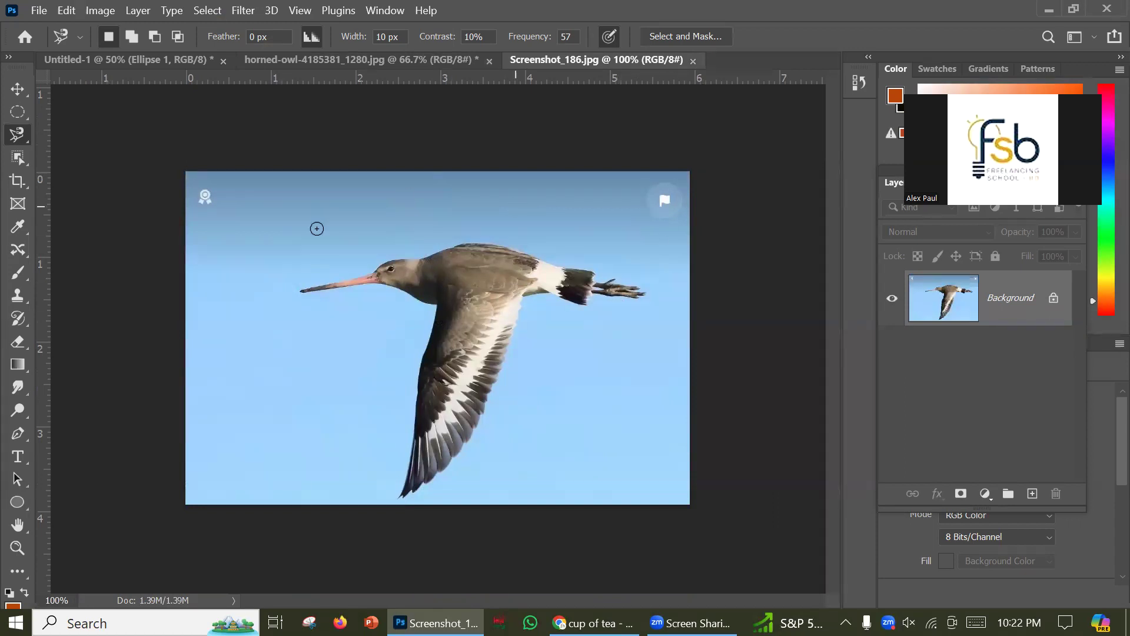
left_click(397, 291)
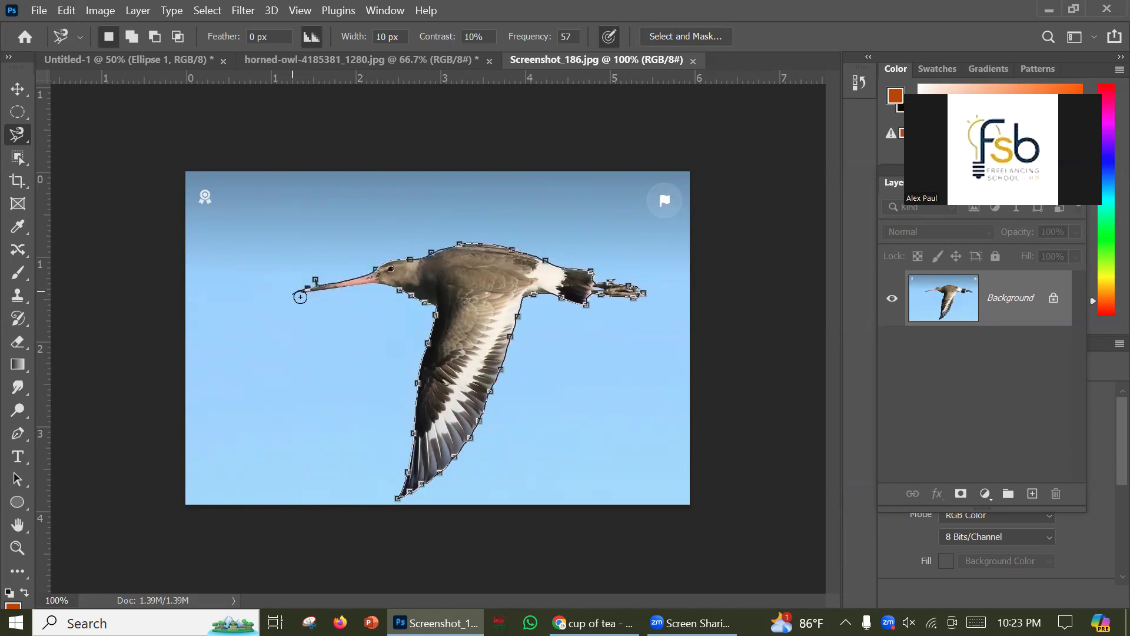
left_click(405, 294)
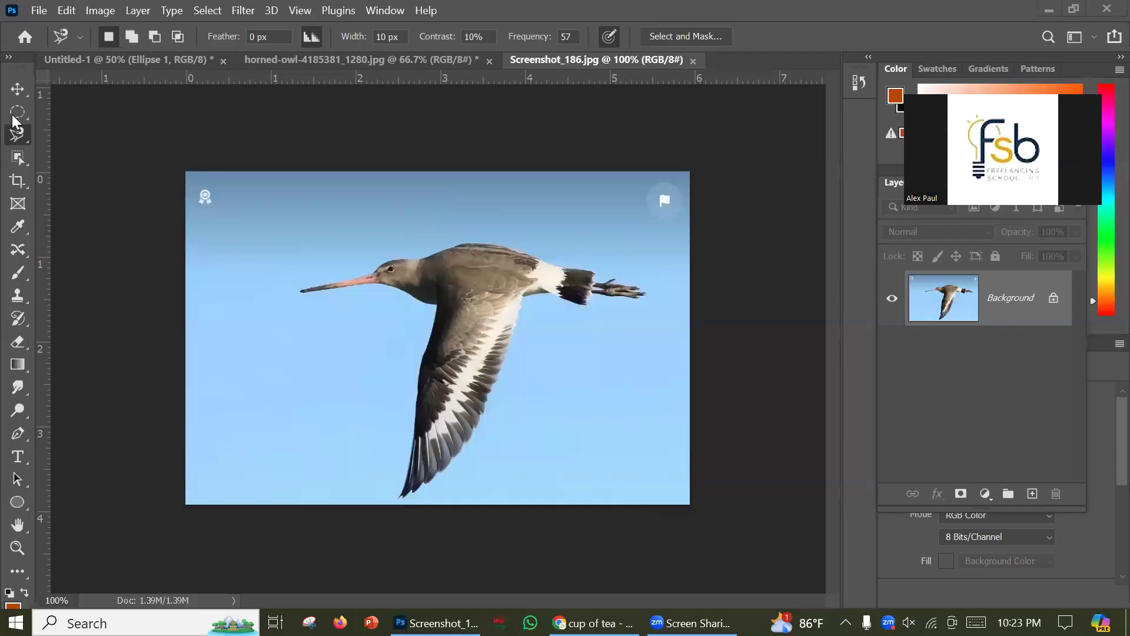
Activate the Pen tool and try placing path points on the owl in the horned-owl document.
right_click(18, 134)
left_click(71, 134)
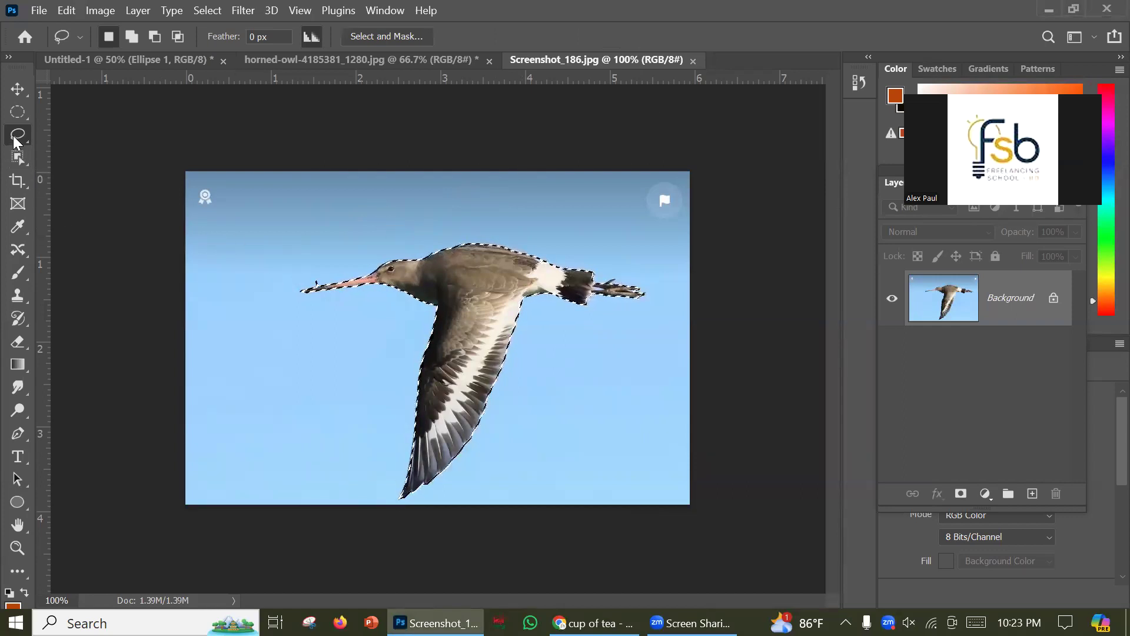
left_click(17, 434)
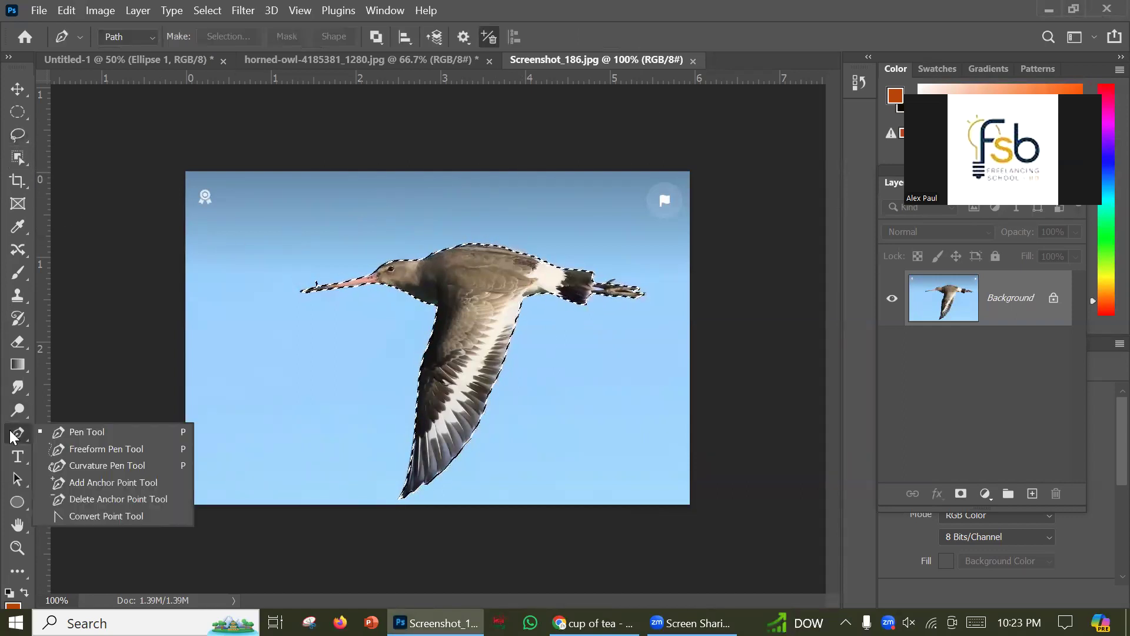
left_click(84, 431)
left_click(296, 60)
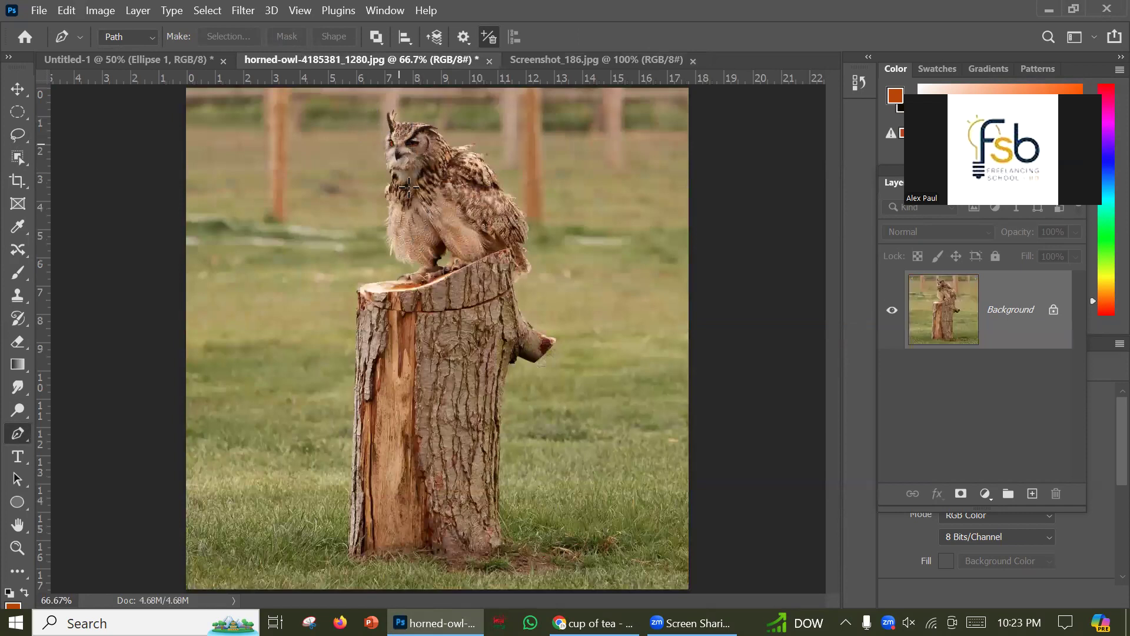
left_click(444, 250)
left_click(564, 244, "ctrl")
key("Escape")
Return to Screenshot_186, try a layer mask on the selected bird, and undo the mask and deselect the bird.
left_click(597, 60)
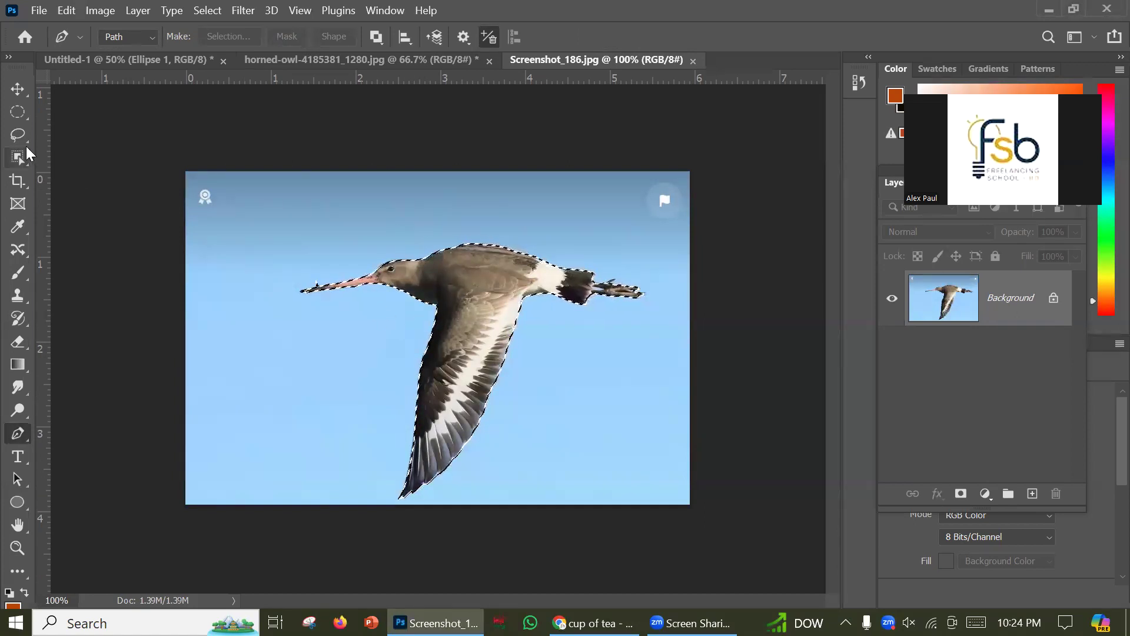
left_click(18, 111)
left_click(16, 136)
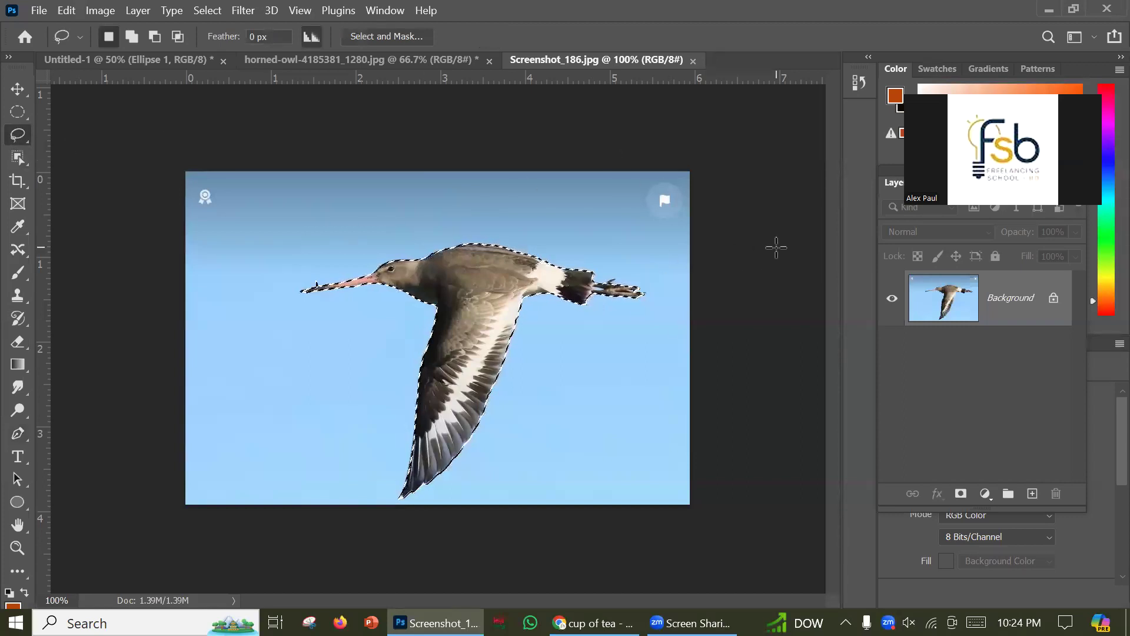
left_click(18, 90)
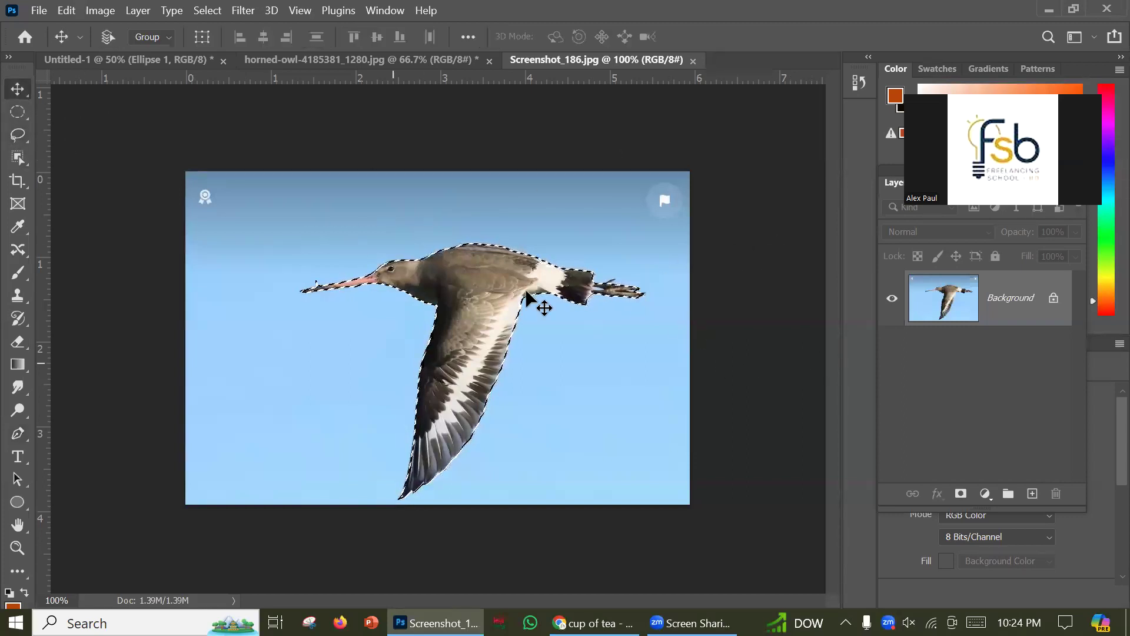
left_click(961, 494)
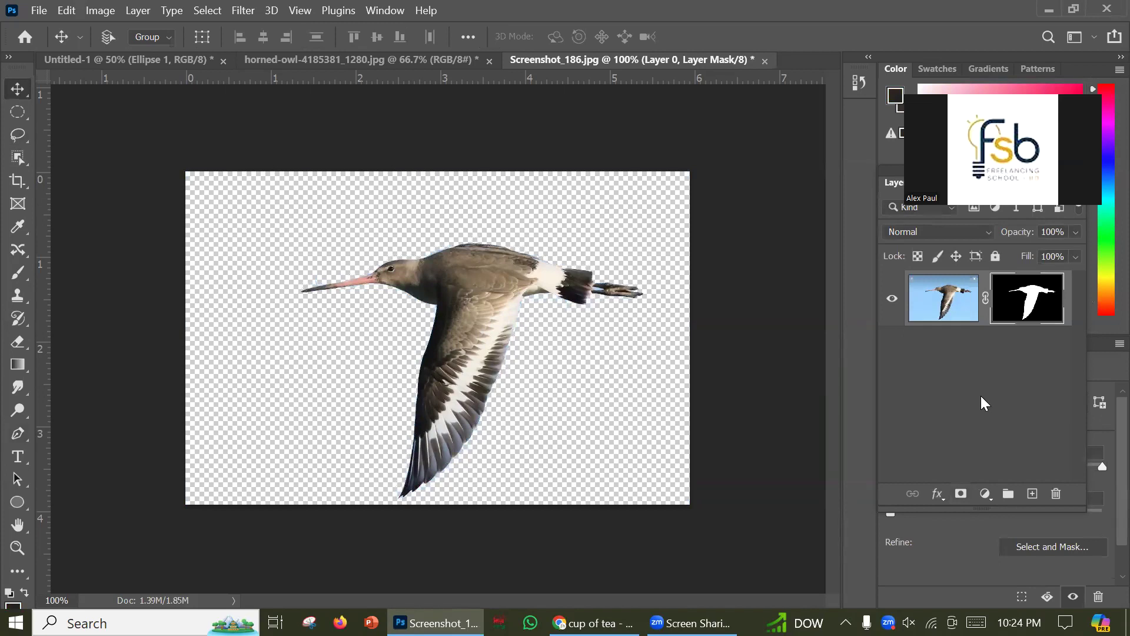
key("ctrl+z")
key("ctrl+d")
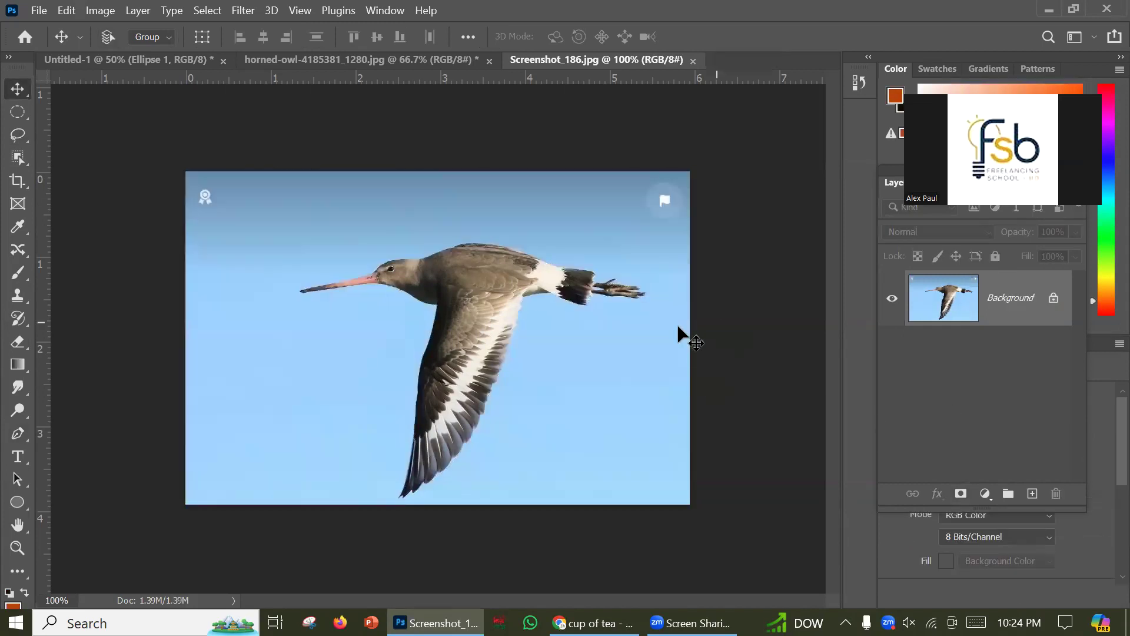
Try the Object Selection tool with a rectangle around the flying bird and deselect the result.
left_click(14, 113)
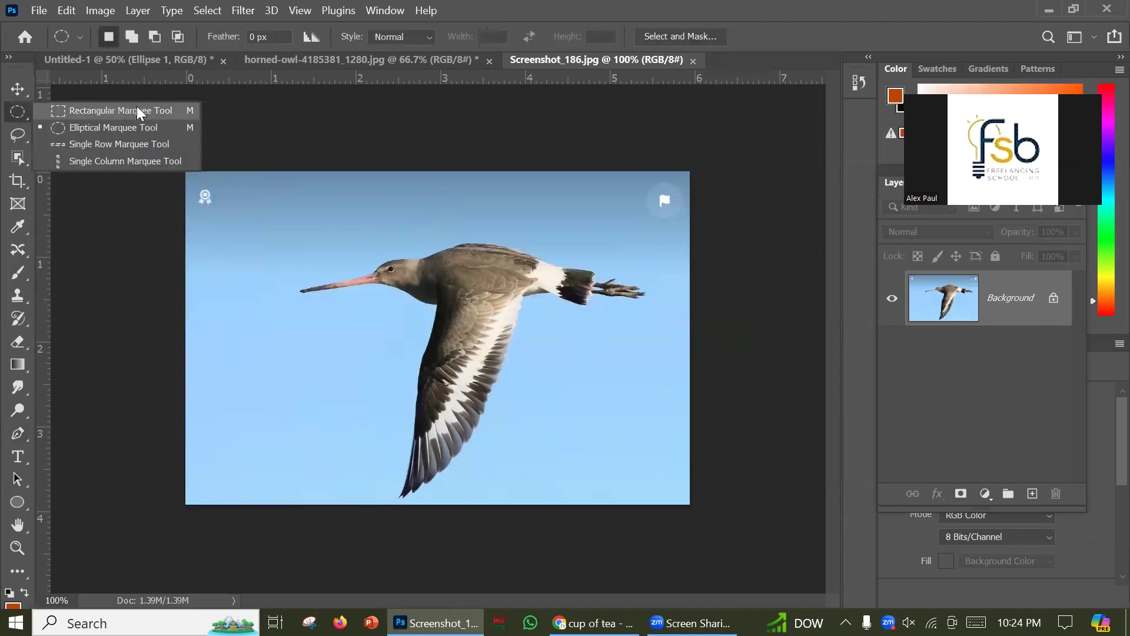
left_click(19, 134)
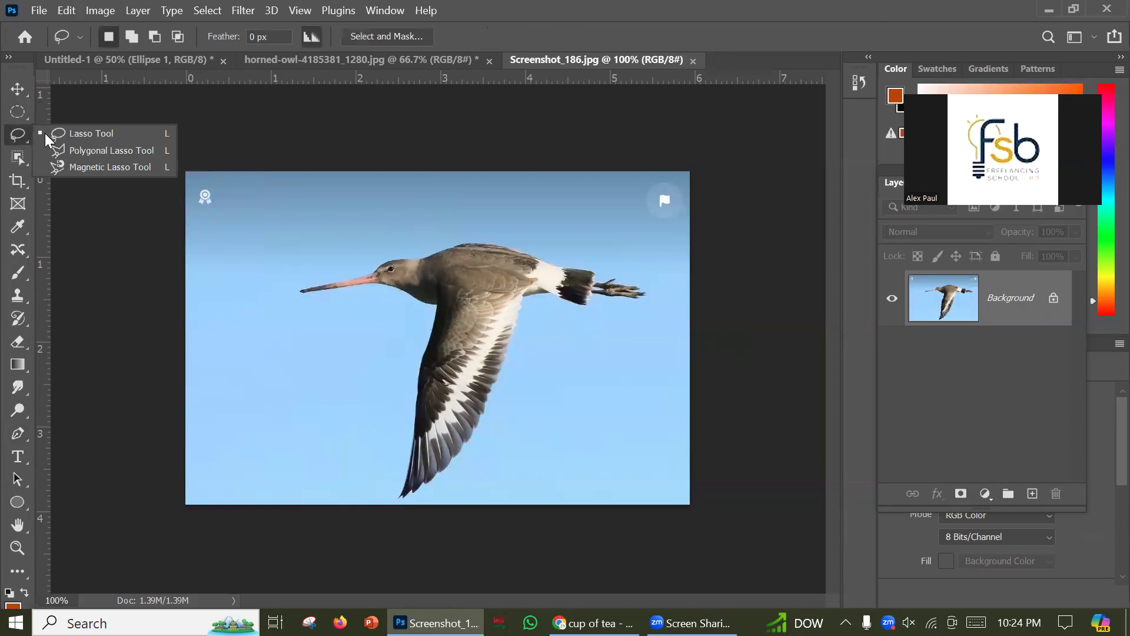
left_click(15, 158)
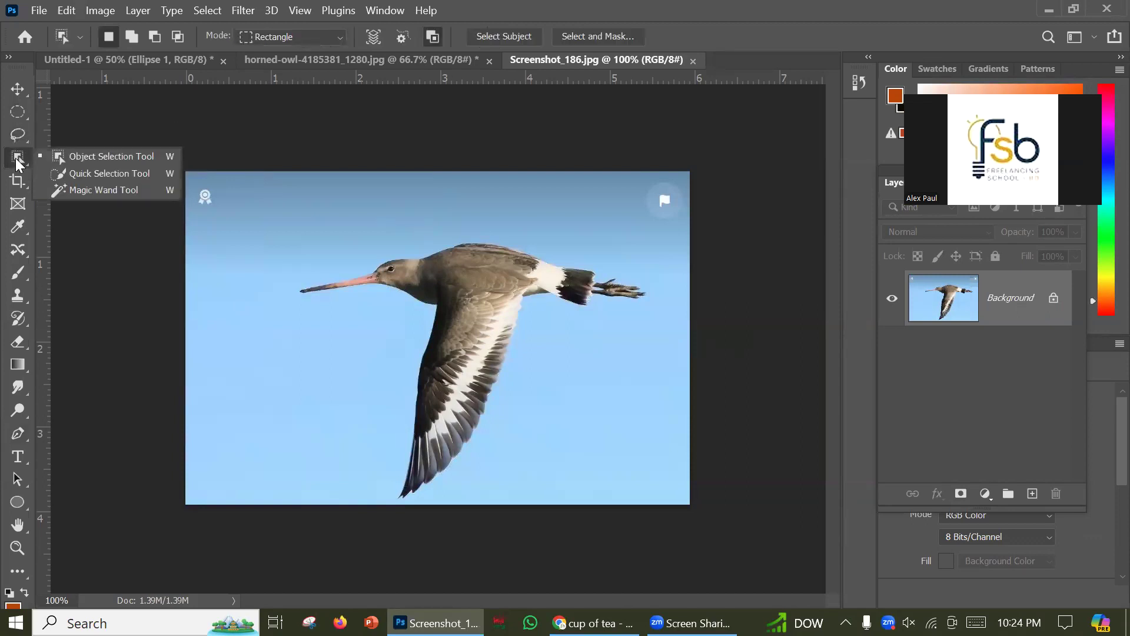
left_click(65, 155)
left_click_drag(232, 184, 668, 501)
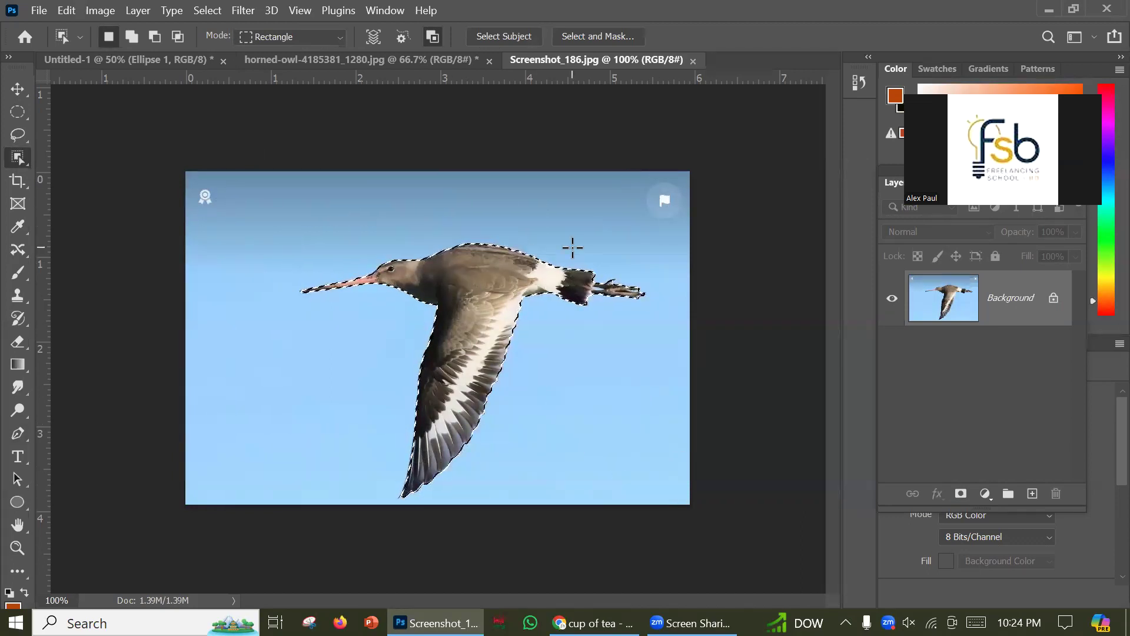
key("ctrl+d")
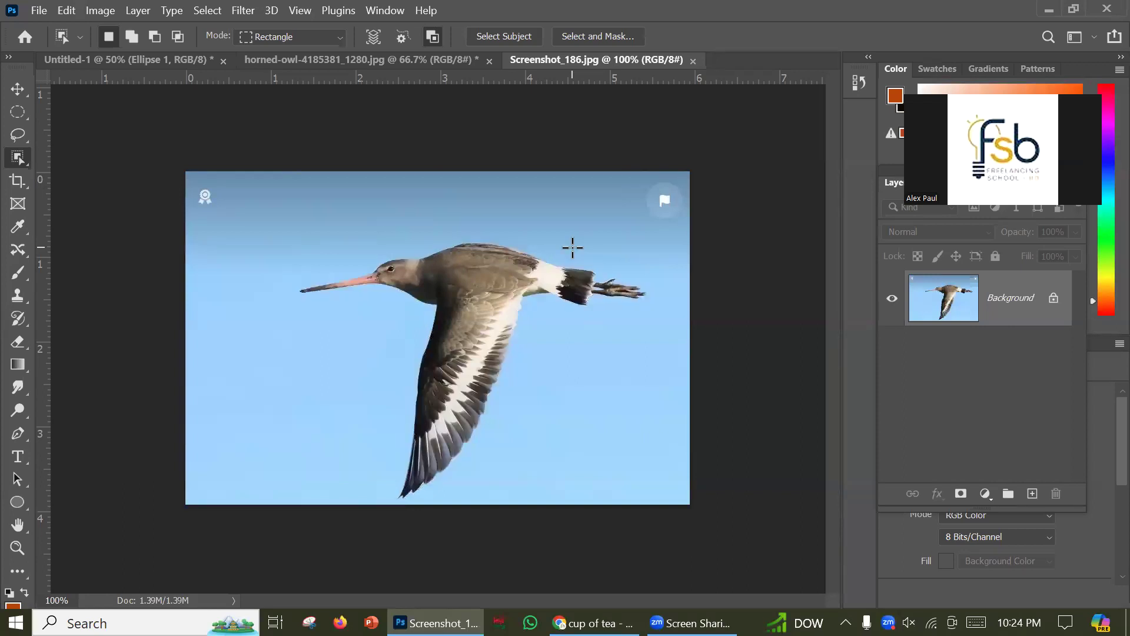
Select the whole bird again by framing it with the Object Selection tool in Rectangle mode.
right_click(14, 158)
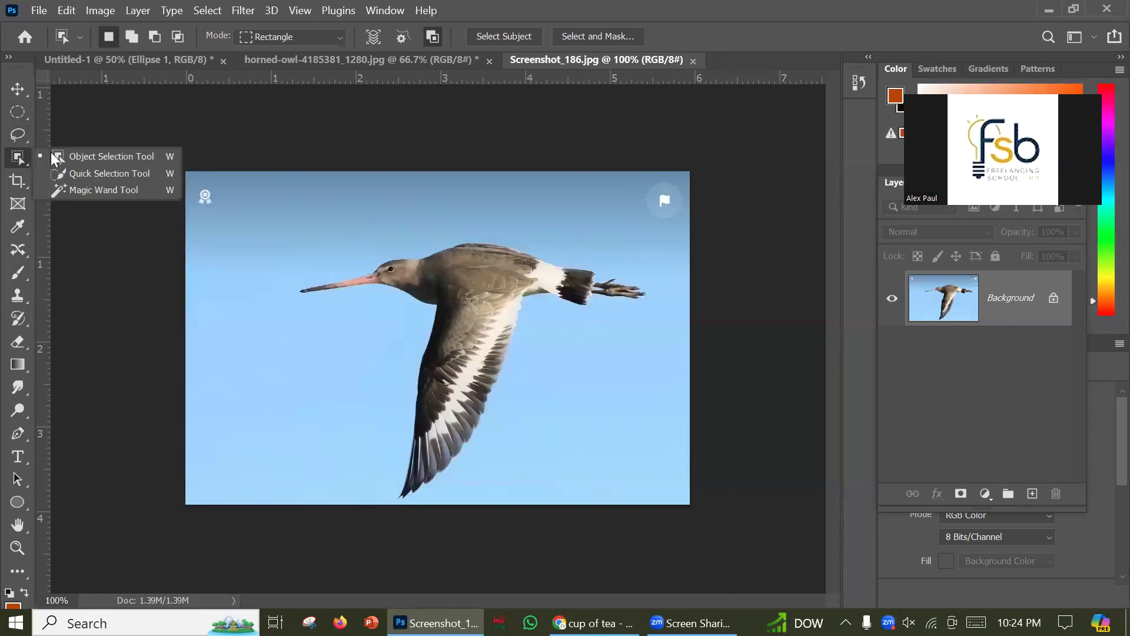
left_click(124, 157)
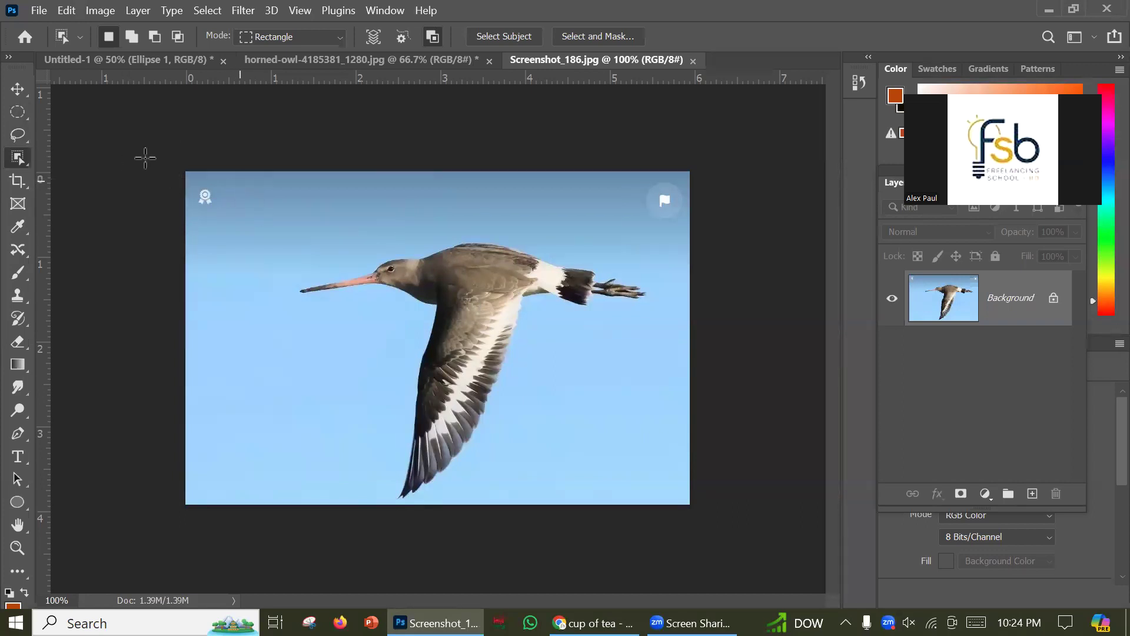
left_click_drag(230, 188, 702, 501)
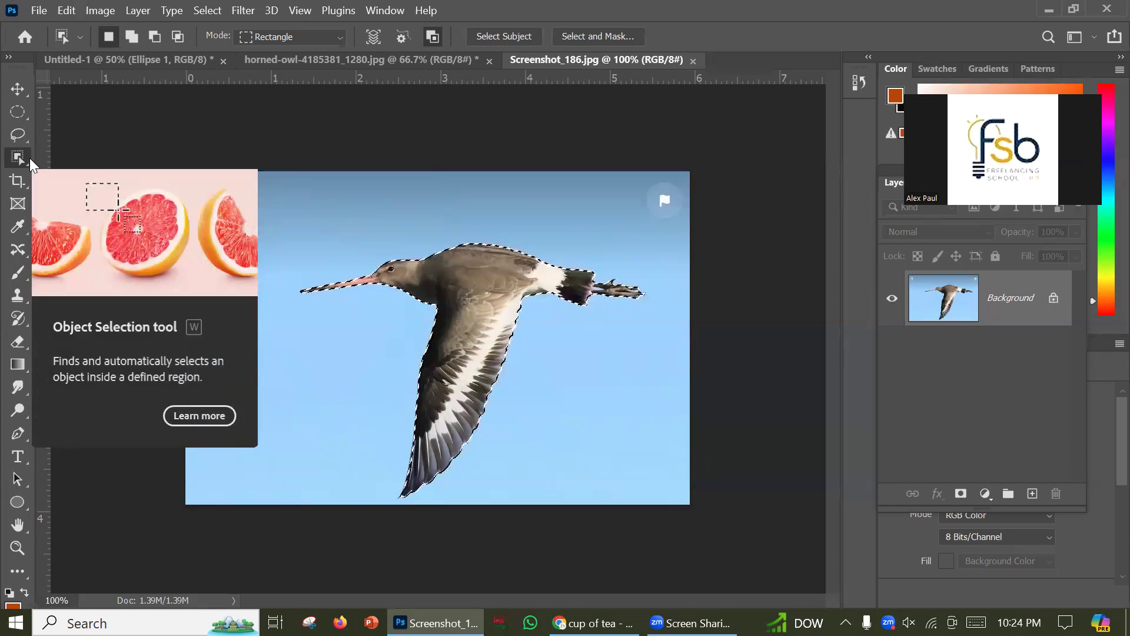
Capture the grapefruit preview in the Object Selection tool's tooltip and discard the capture.
key("Print")
left_click_drag(88, 172, 236, 293)
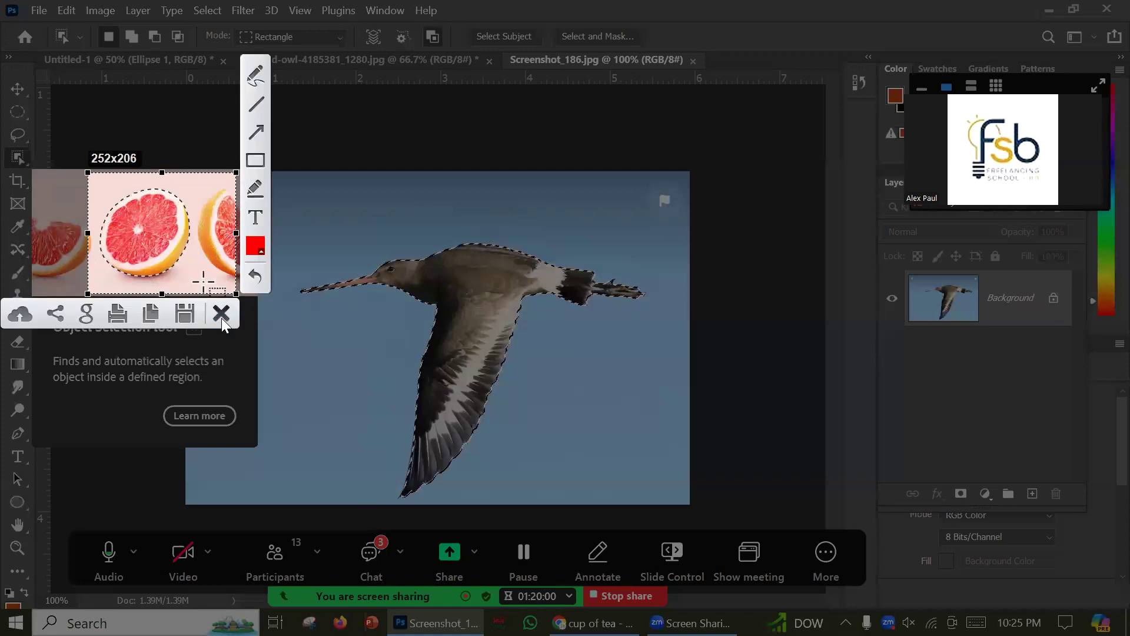
left_click(221, 315)
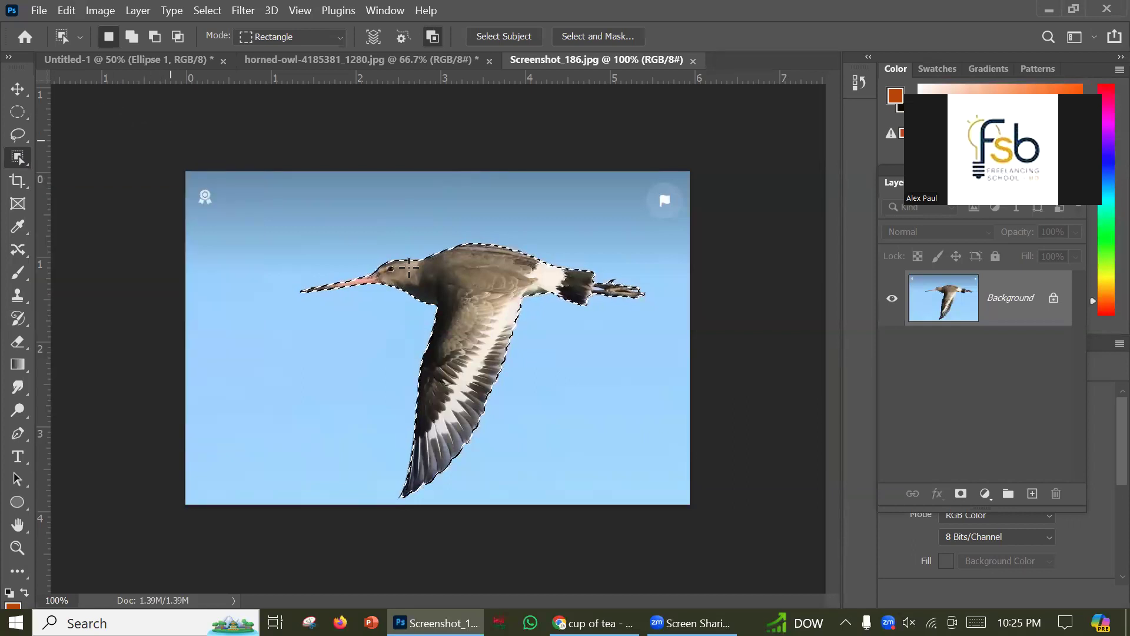
Hide the sky with a layer mask from the bird selection and undo both the mask and the selection.
left_click(961, 493)
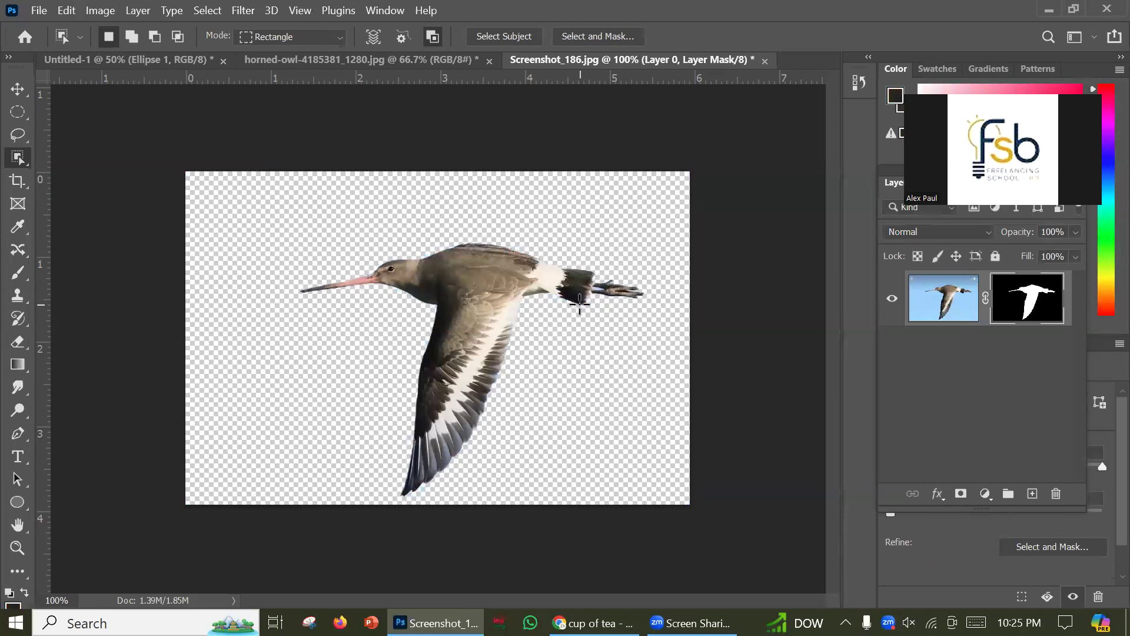
key("ctrl+z")
key("ctrl+z")
key("ctrl+z")
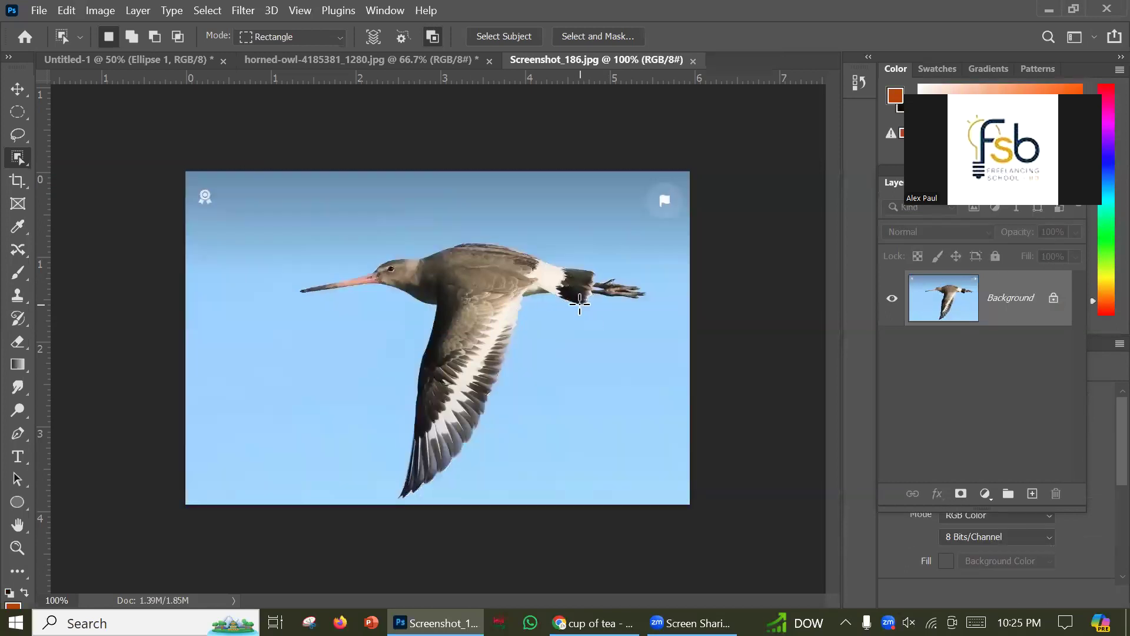
Select the owl in the horned-owl document with the Object Selection tool and accept the selection in Select and Mask.
left_click(317, 62)
left_click_drag(366, 143, 610, 400)
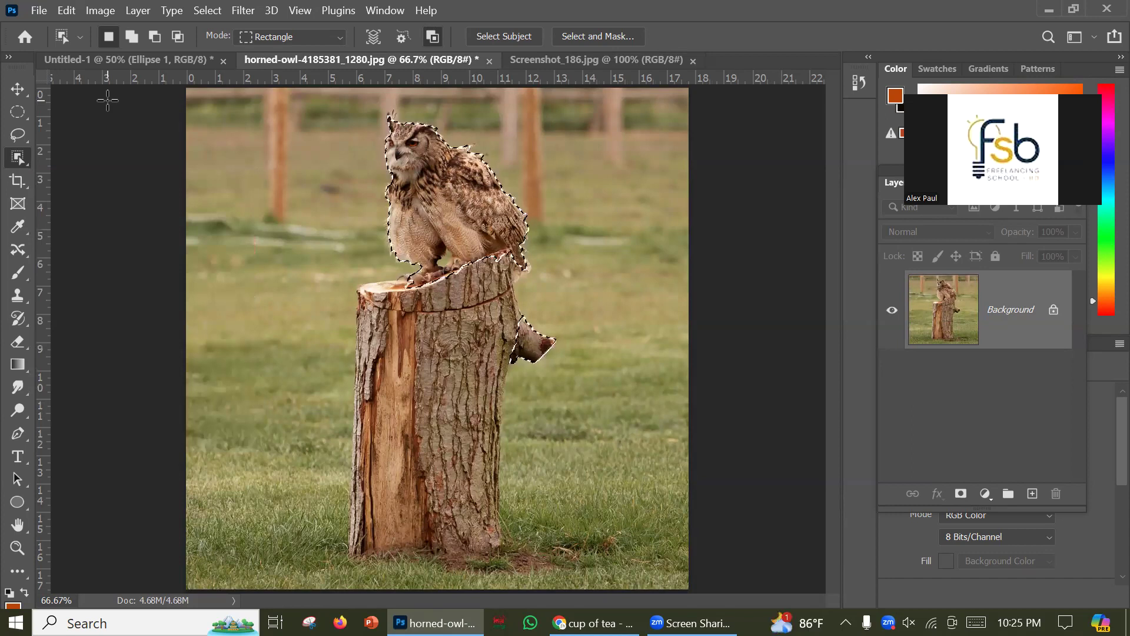
left_click(568, 39)
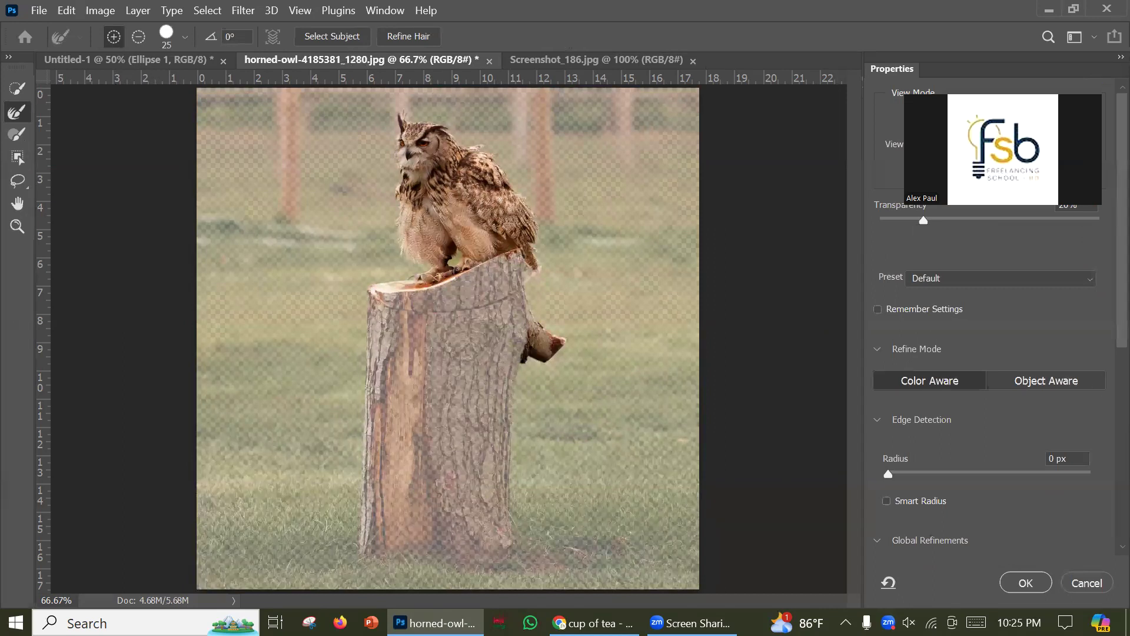
left_click(1029, 583)
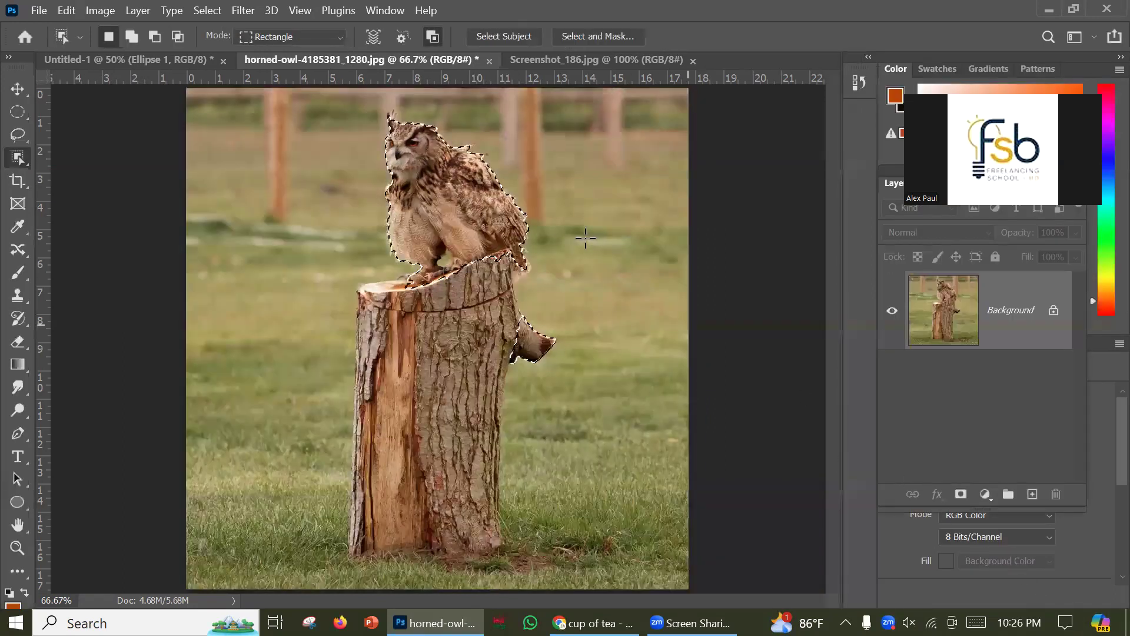
Switch to Screenshot_186 and select the long-billed bird with an Object Selection rectangle.
left_click(570, 62)
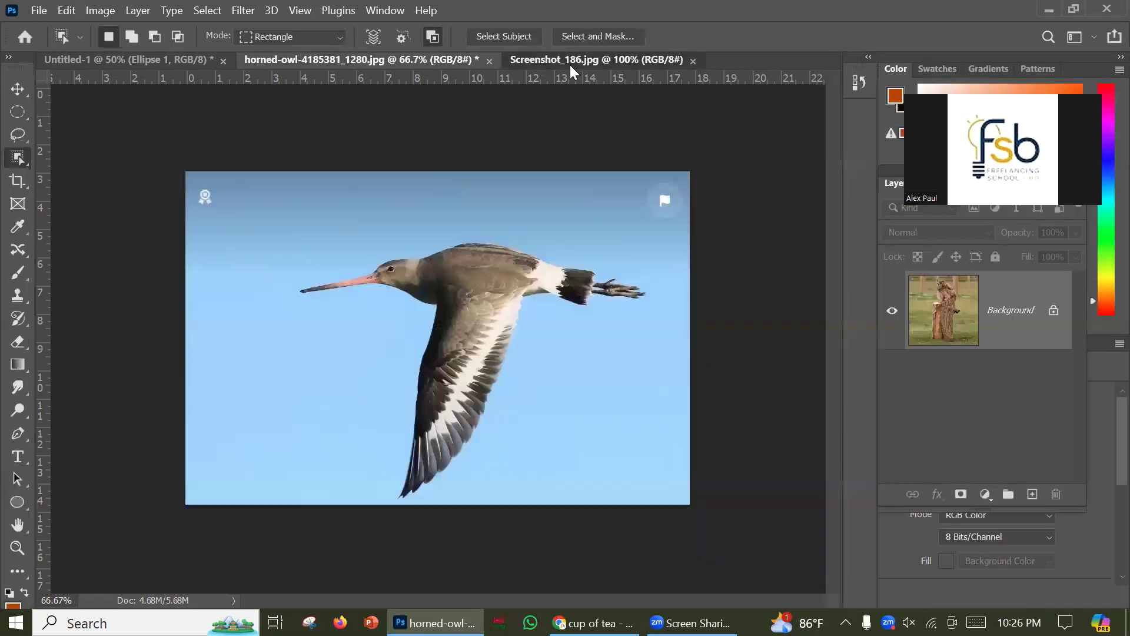
left_click(18, 158)
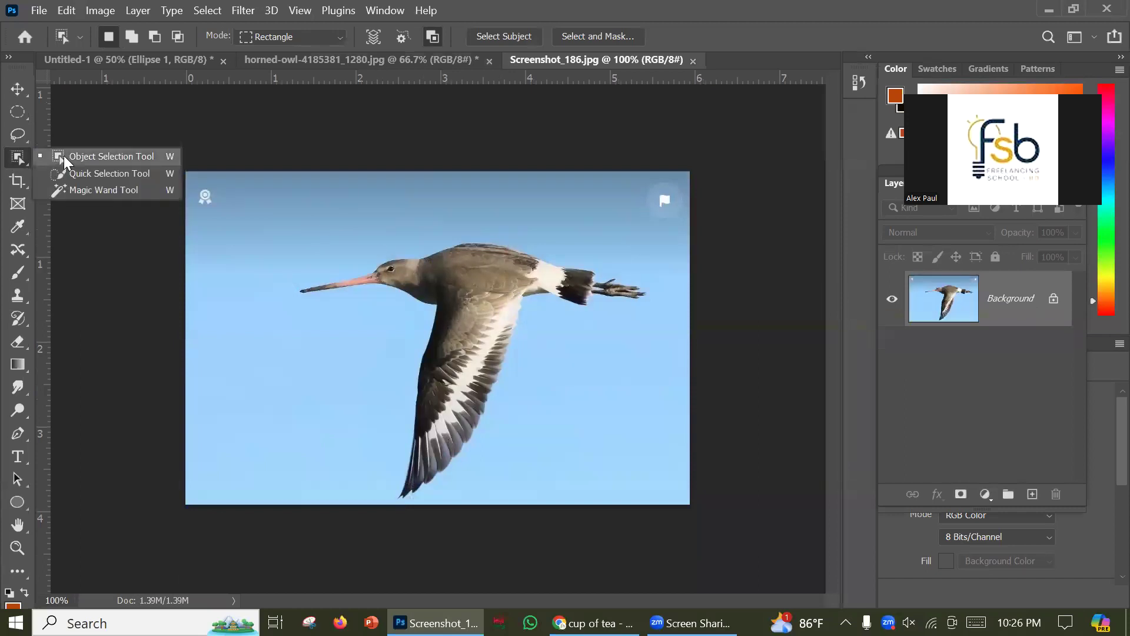
left_click(65, 186)
left_click(20, 154)
left_click(94, 155)
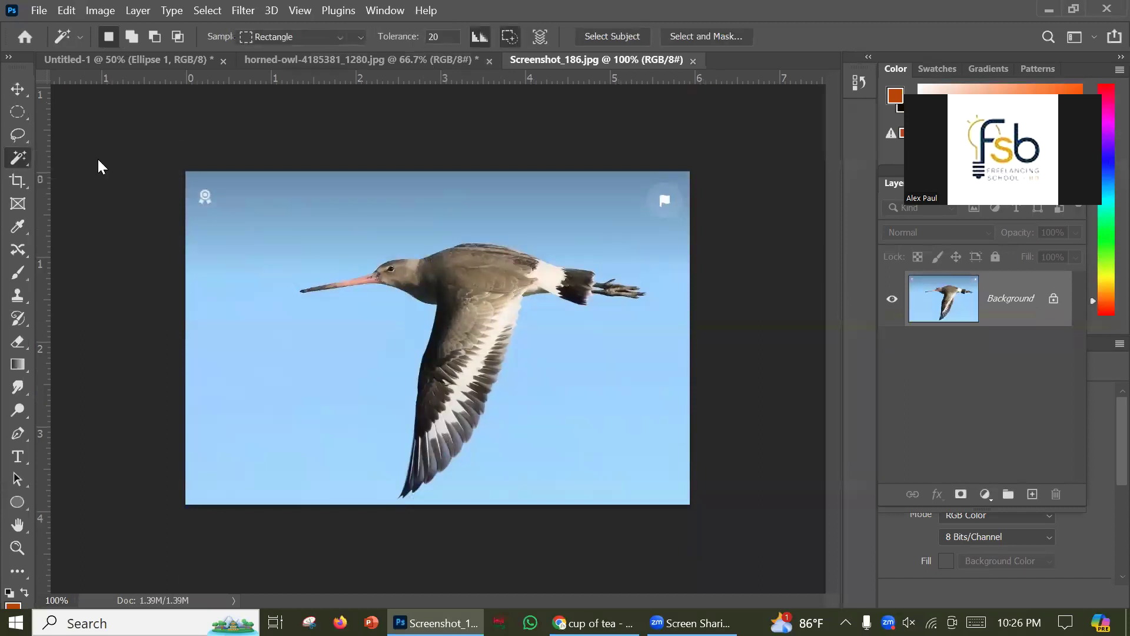
left_click_drag(265, 173, 668, 503)
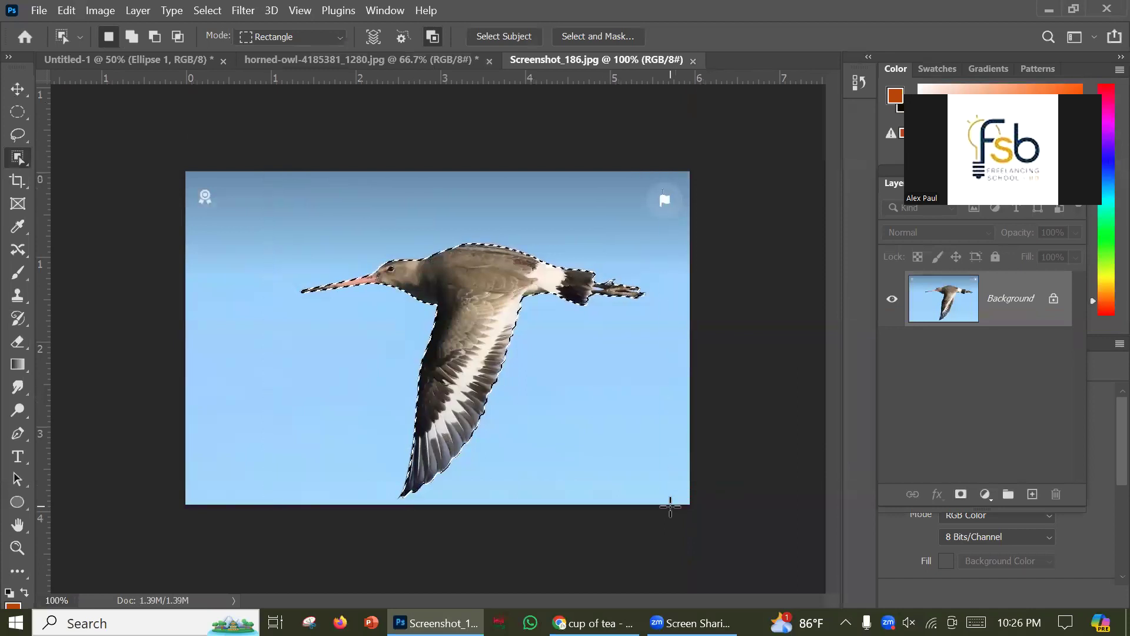
Deselect the owl in the horned-owl document and the bird in Screenshot_186.
left_click(319, 53)
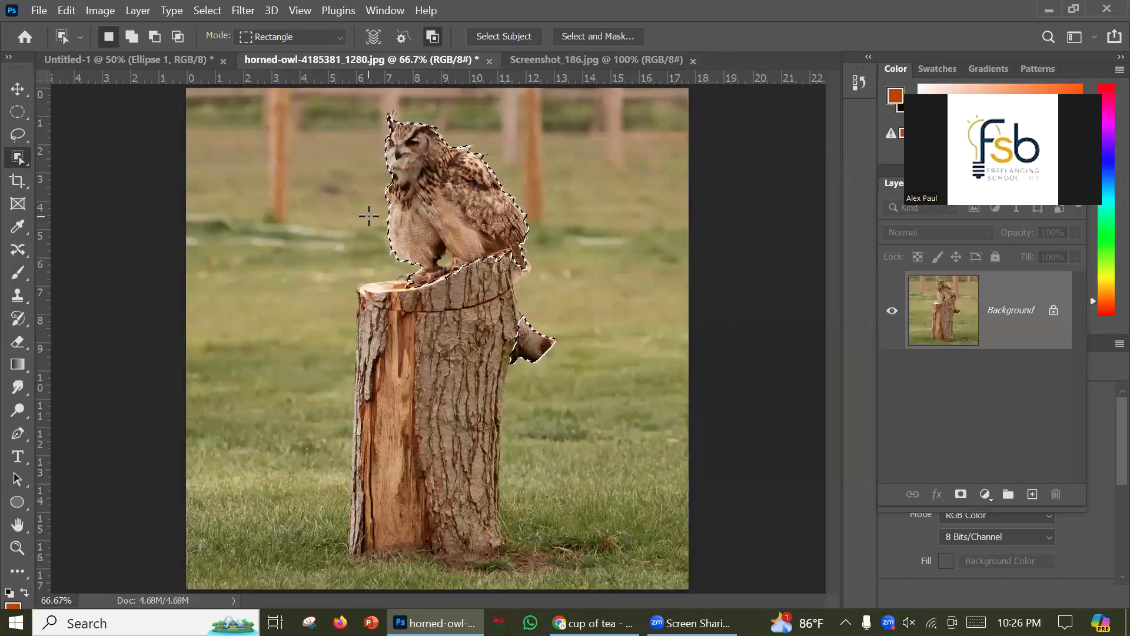
key("ctrl+d")
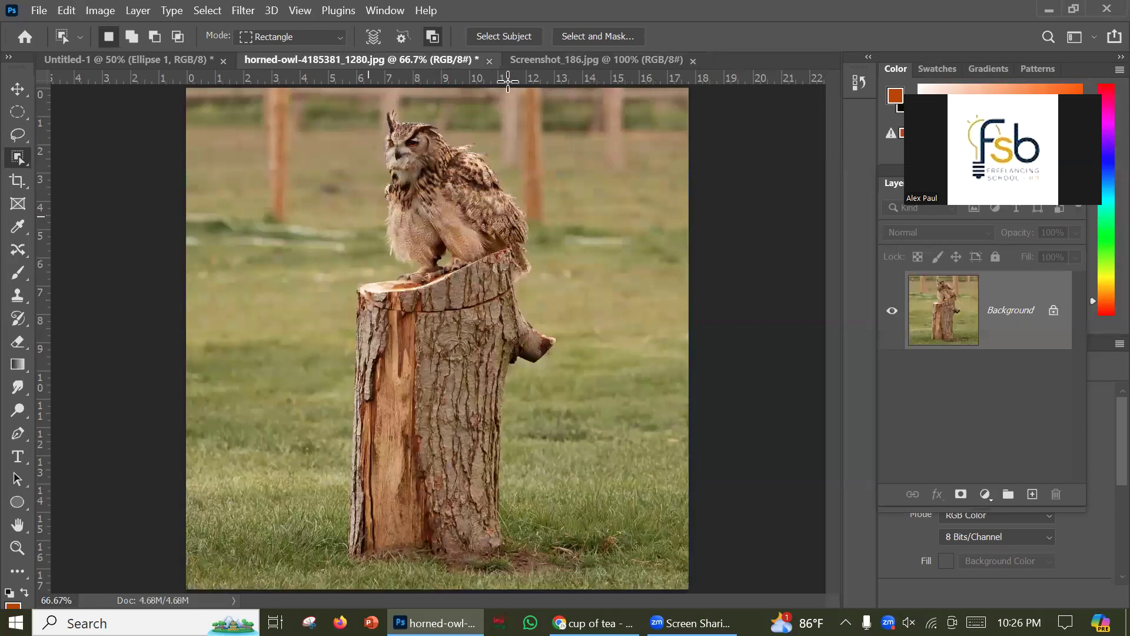
left_click(554, 58)
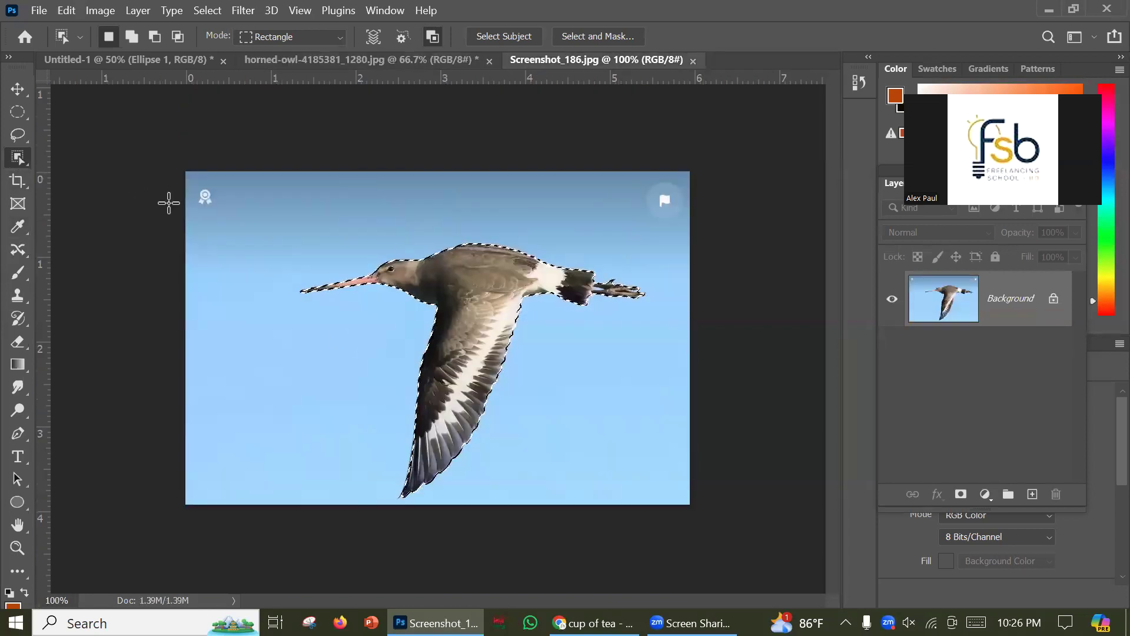
key("ctrl+d")
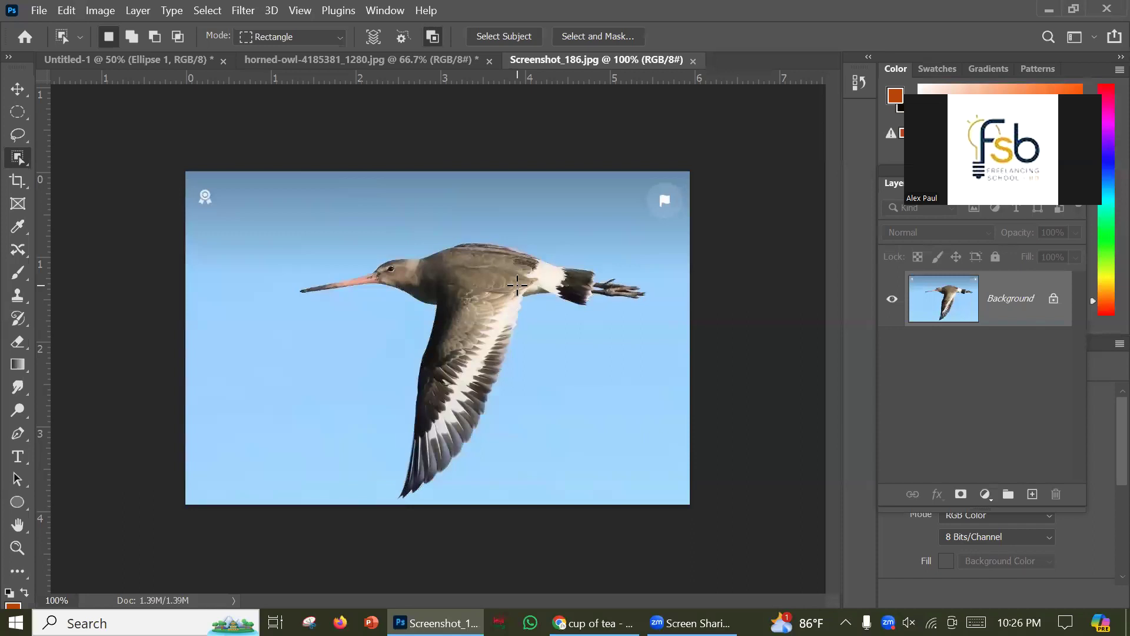
Brush over the bird's head, back and upper wing with the Quick Selection tool, using a brush size of 50.
right_click(16, 158)
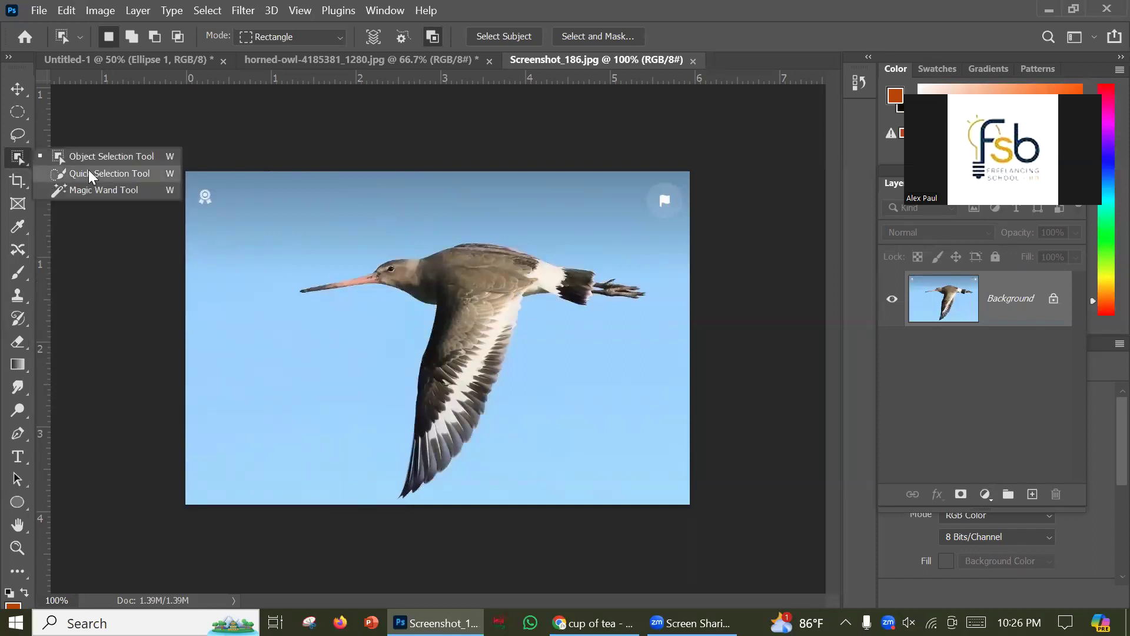
left_click(88, 173)
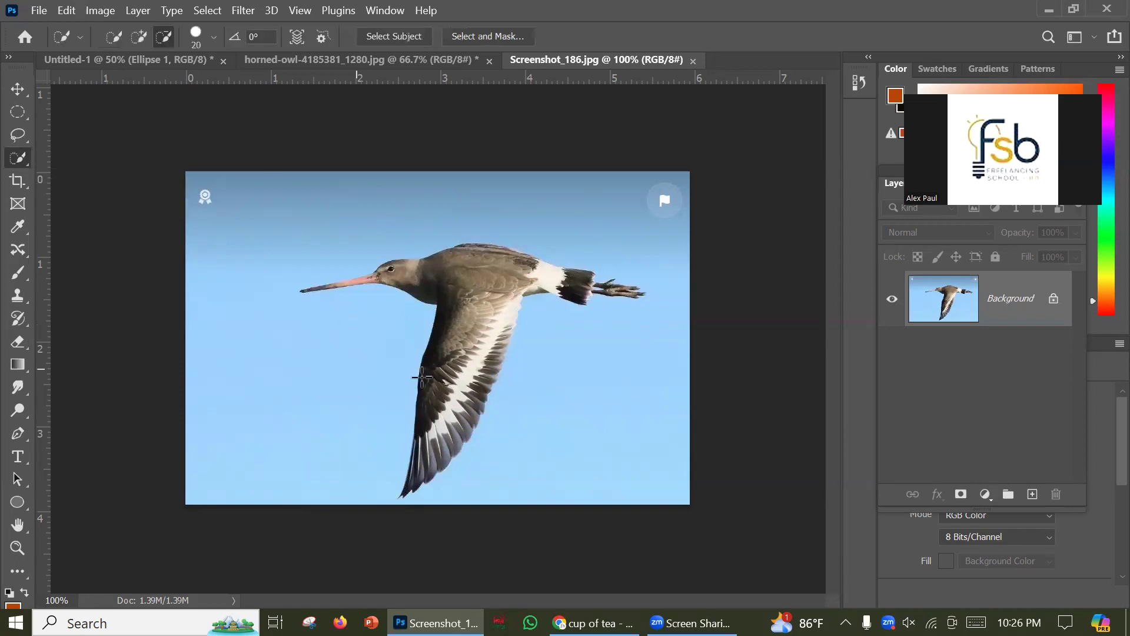
left_click(406, 390)
left_click(442, 360)
mouse_move(464, 271)
left_mouse_down()
mouse_move(486, 297)
mouse_move(466, 350)
mouse_move(480, 373)
mouse_move(471, 374)
mouse_move(461, 328)
left_mouse_up()
left_click_drag(448, 367, 457, 346)
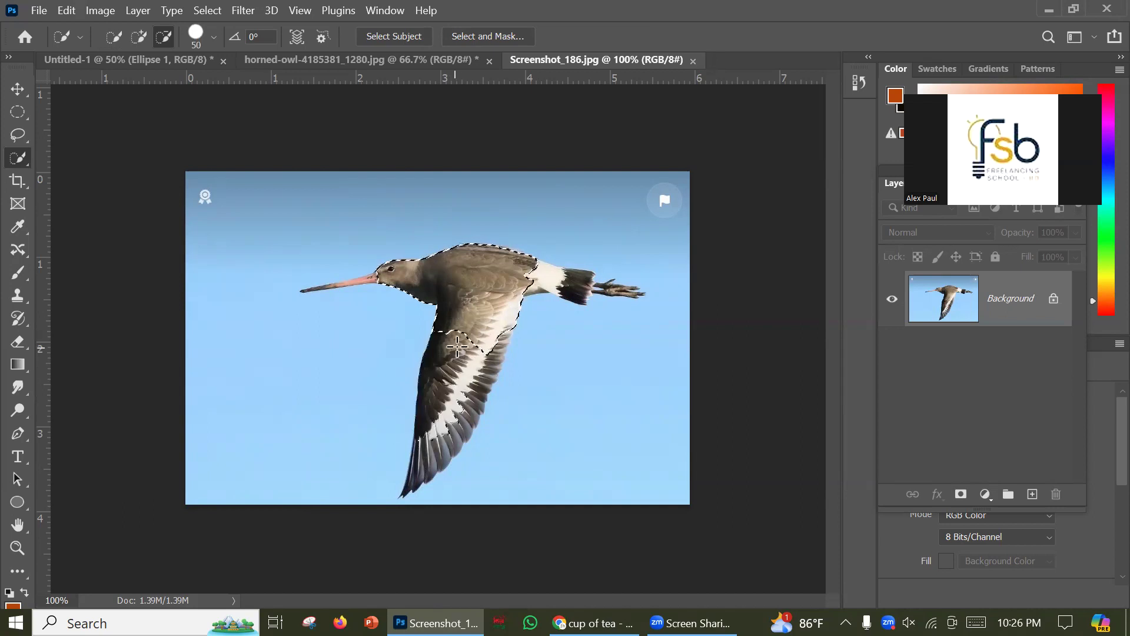
Fill the selected part of the bird with Content-Aware contents in Normal mode at 100% opacity, and undo the fill.
key("i")
key("shift+F5")
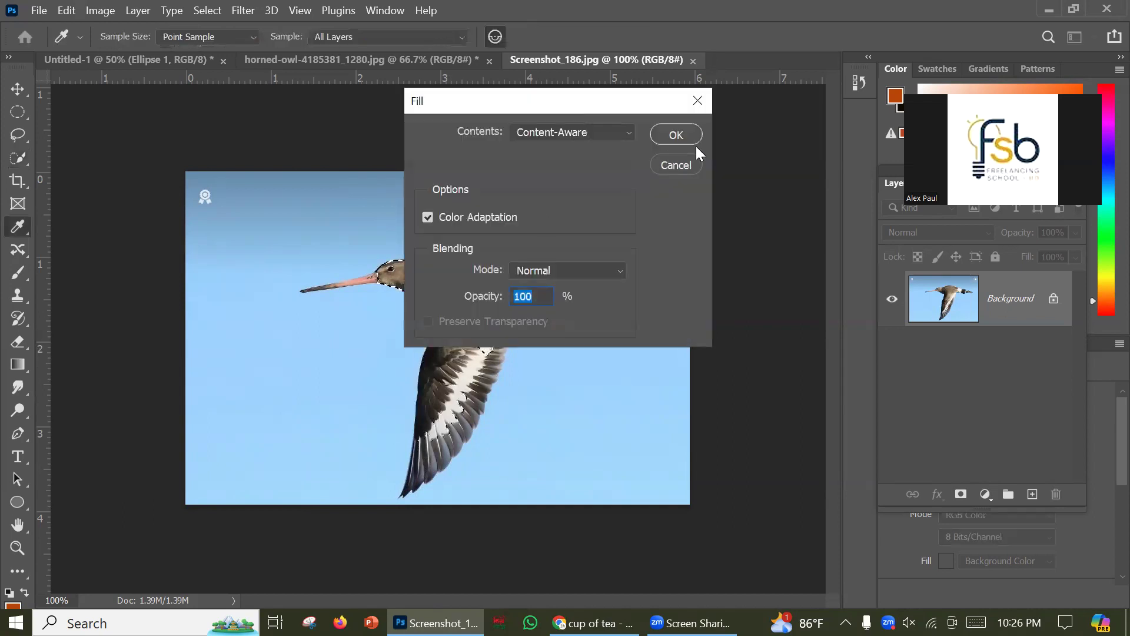
left_click(685, 132)
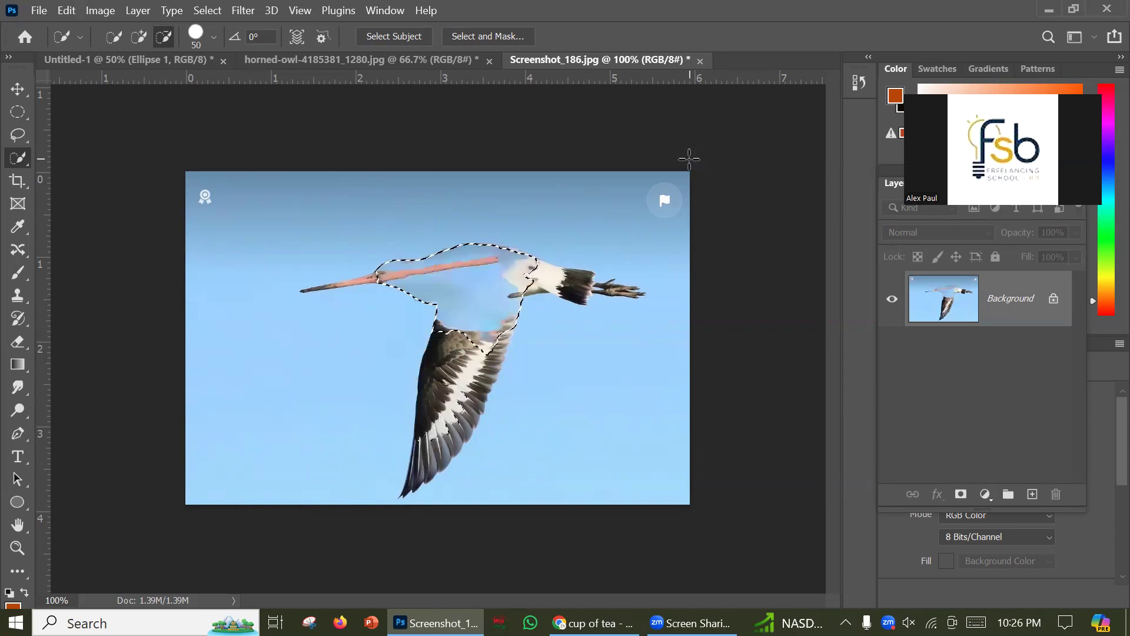
key("ctrl+z")
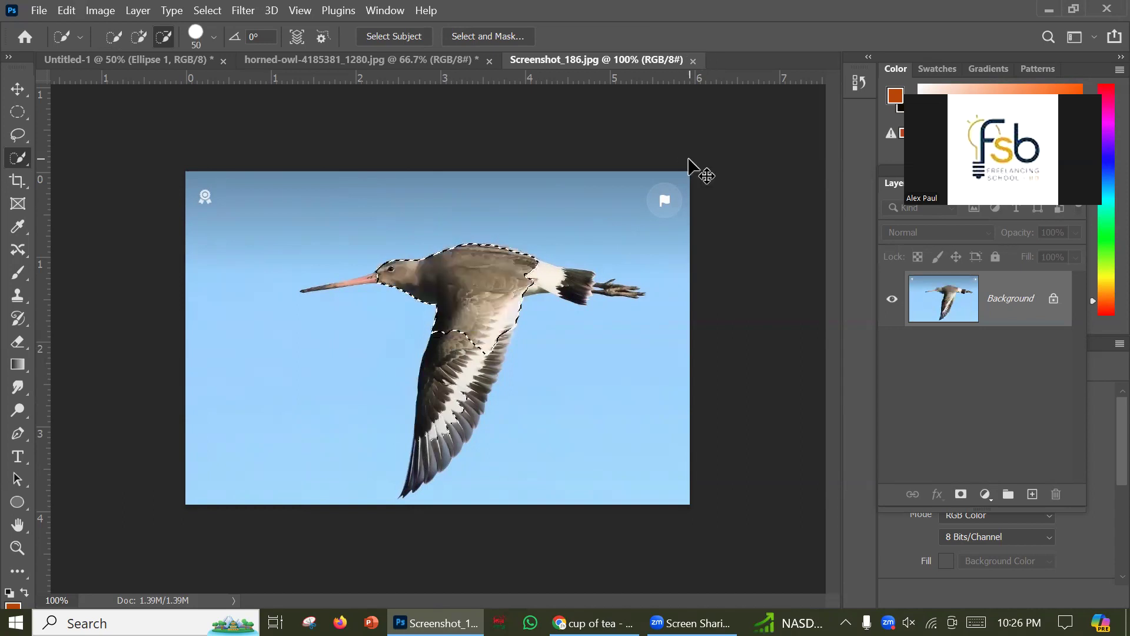
key("ctrl+f")
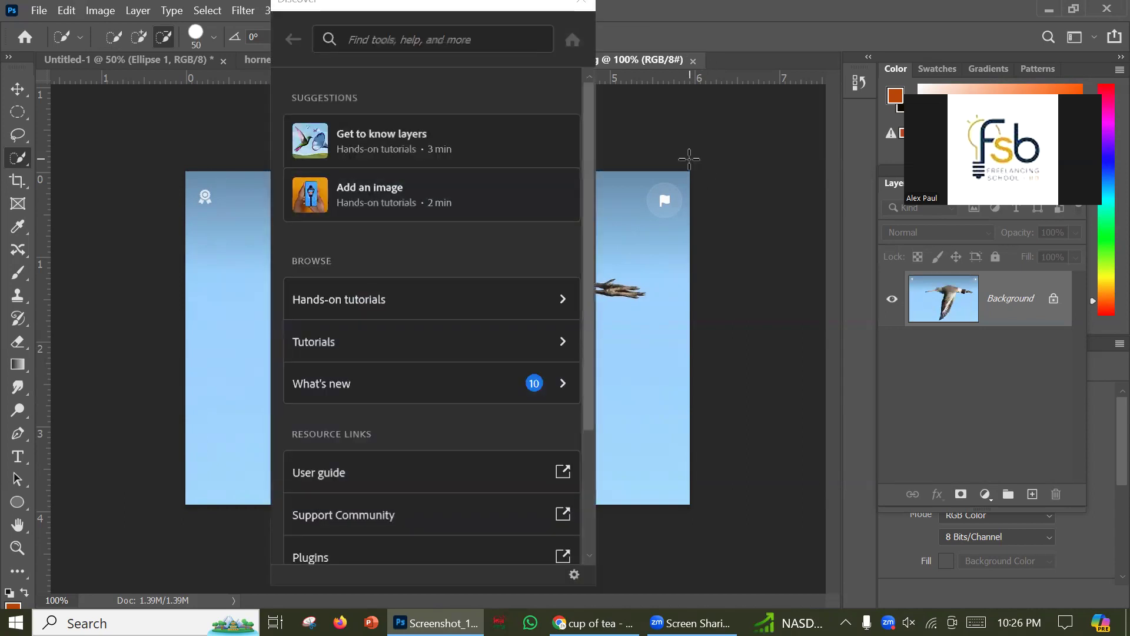
left_click(581, 2)
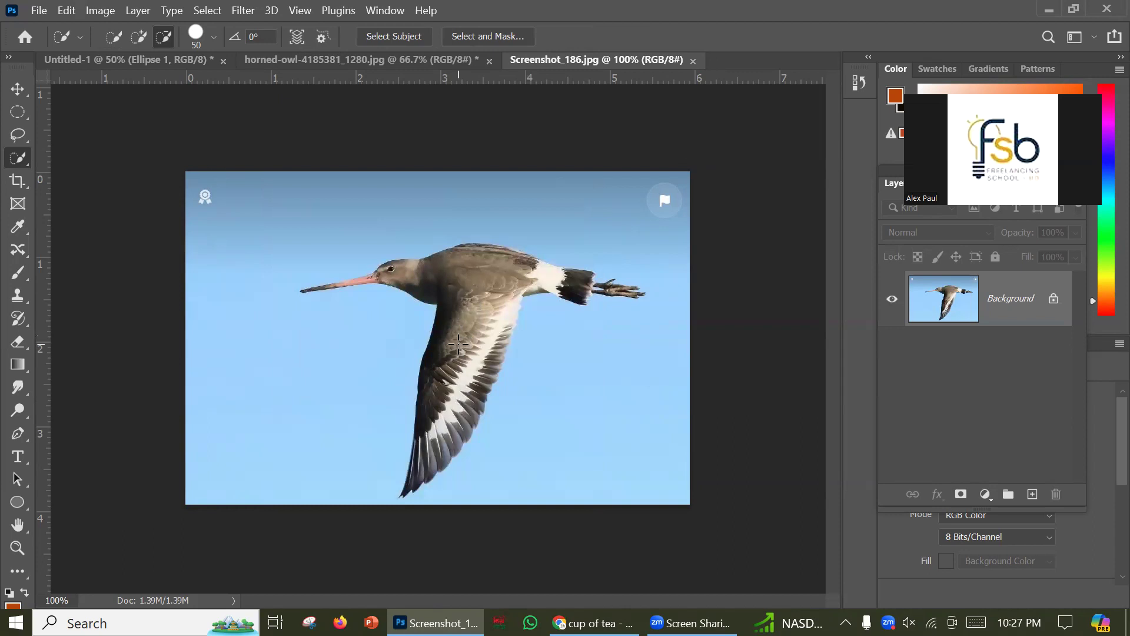
Brush a small patch of the bird's upper wing with the Quick Selection tool and discard a screen capture of the image.
left_click_drag(458, 344, 466, 354)
key("Print")
left_click_drag(242, 192, 765, 499)
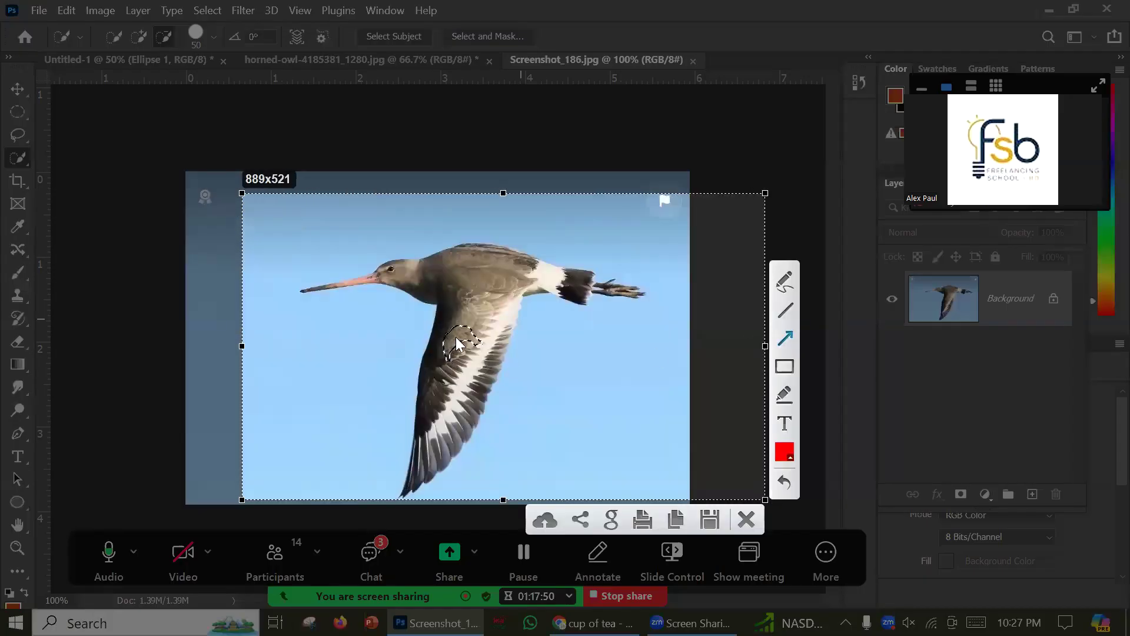
mouse_move(457, 344)
left_mouse_down()
mouse_move(453, 328)
mouse_move(462, 356)
left_mouse_up()
key("Escape")
Mark the Quick Selection tool and its new, add and subtract modes in red on a screen capture, and discard the capture.
key("Print")
left_click_drag(3, 53, 954, 635)
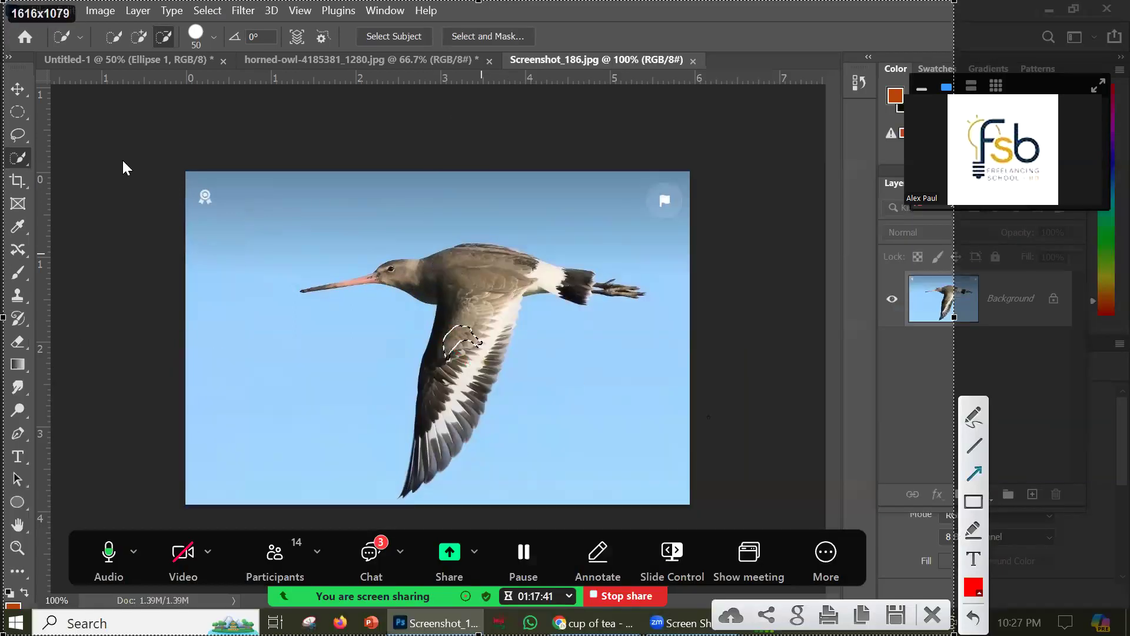
left_click_drag(168, 145, 52, 154)
left_click_drag(120, 195, 47, 158)
mouse_move(79, 180)
left_mouse_down()
mouse_move(106, 84)
mouse_move(140, 57)
left_mouse_up()
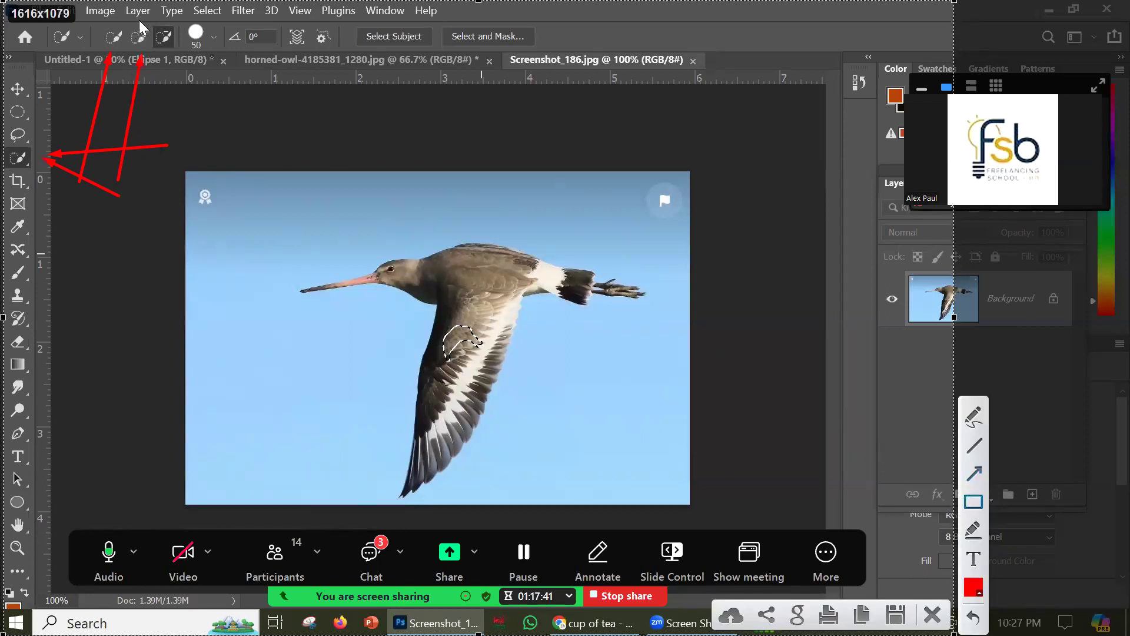
mouse_move(148, 22)
left_mouse_down()
mouse_move(179, 51)
mouse_move(164, 99)
left_mouse_up()
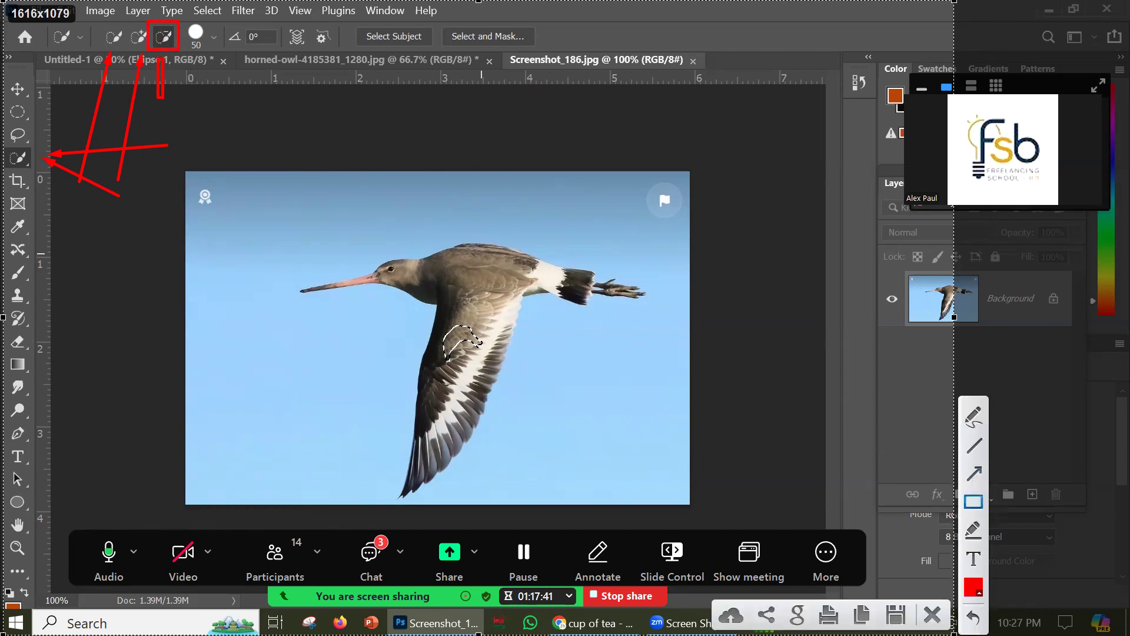
left_click(932, 614)
Clear the wing patch selection and brush over the bird's back, head and wing with Quick Selection in add mode.
key("ctrl+d")
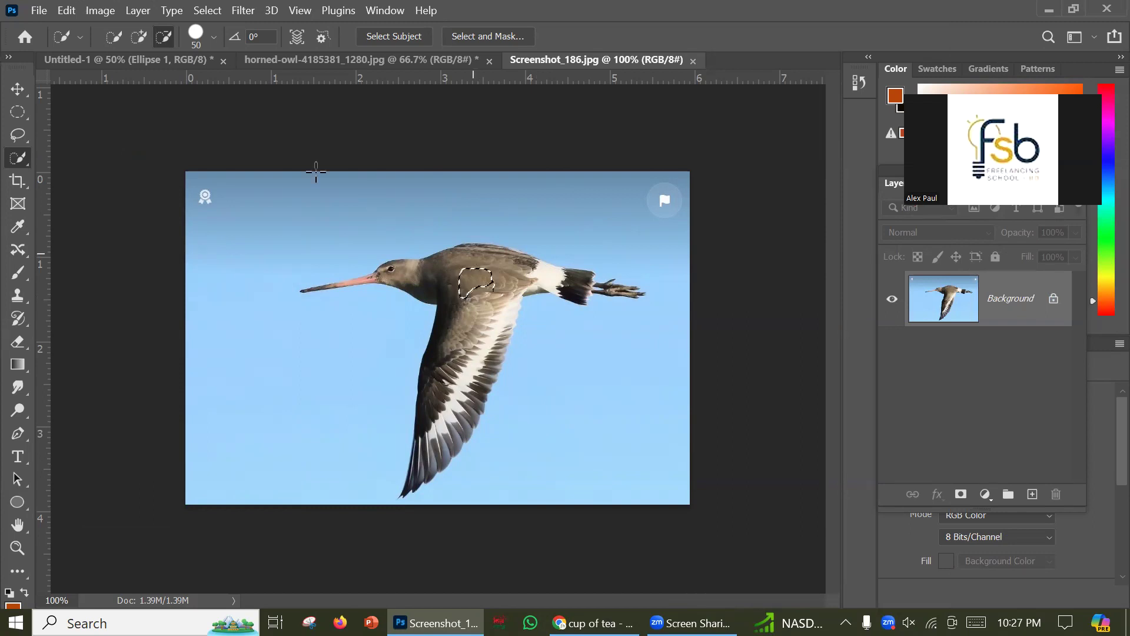
left_click(138, 36)
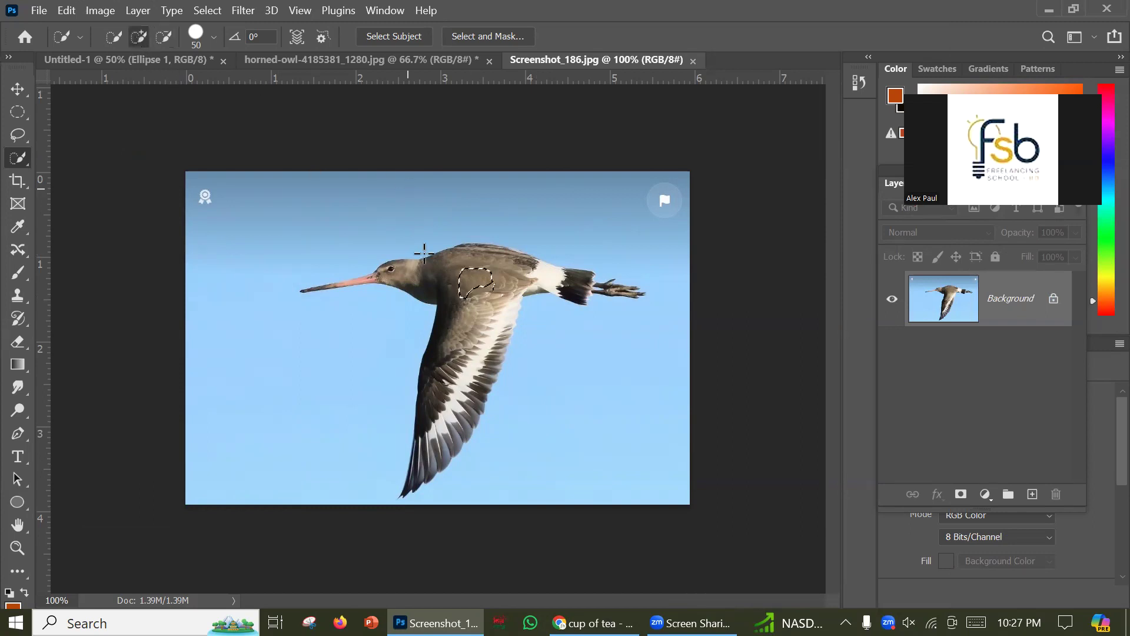
left_click(474, 287)
mouse_move(475, 296)
left_mouse_down()
mouse_move(482, 345)
mouse_move(462, 410)
mouse_move(419, 458)
mouse_move(402, 458)
mouse_move(404, 449)
mouse_move(390, 462)
left_mouse_up()
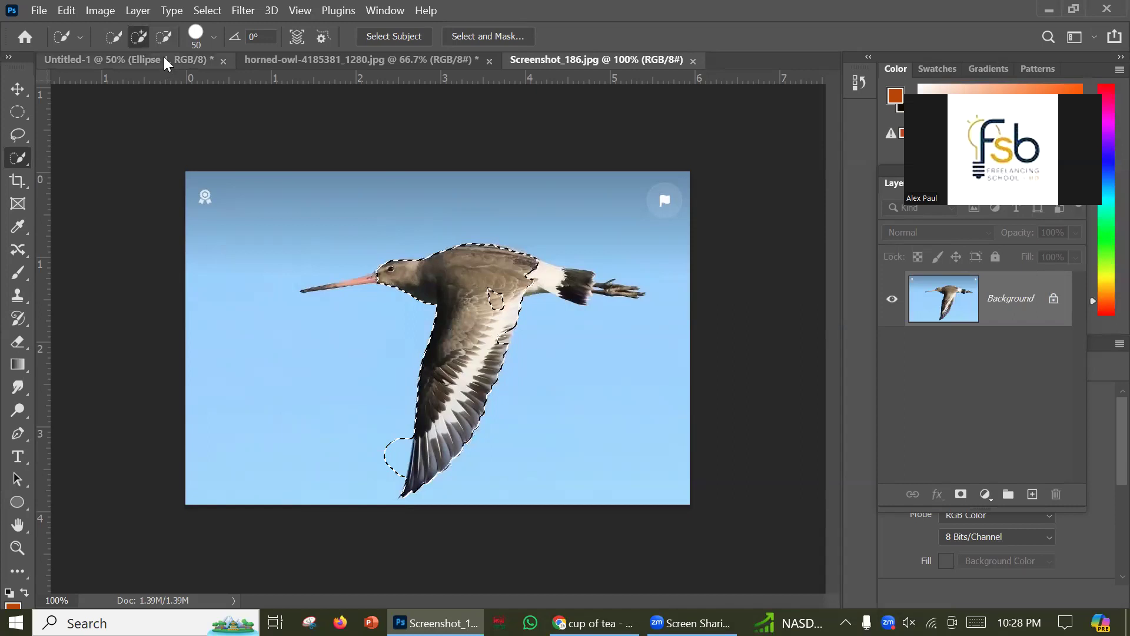
Subtract the sky patch beside the wingtip from the selection and add the wingtip feathers back.
left_click(165, 37)
mouse_move(381, 456)
left_mouse_down()
mouse_move(397, 451)
mouse_move(397, 472)
left_mouse_up()
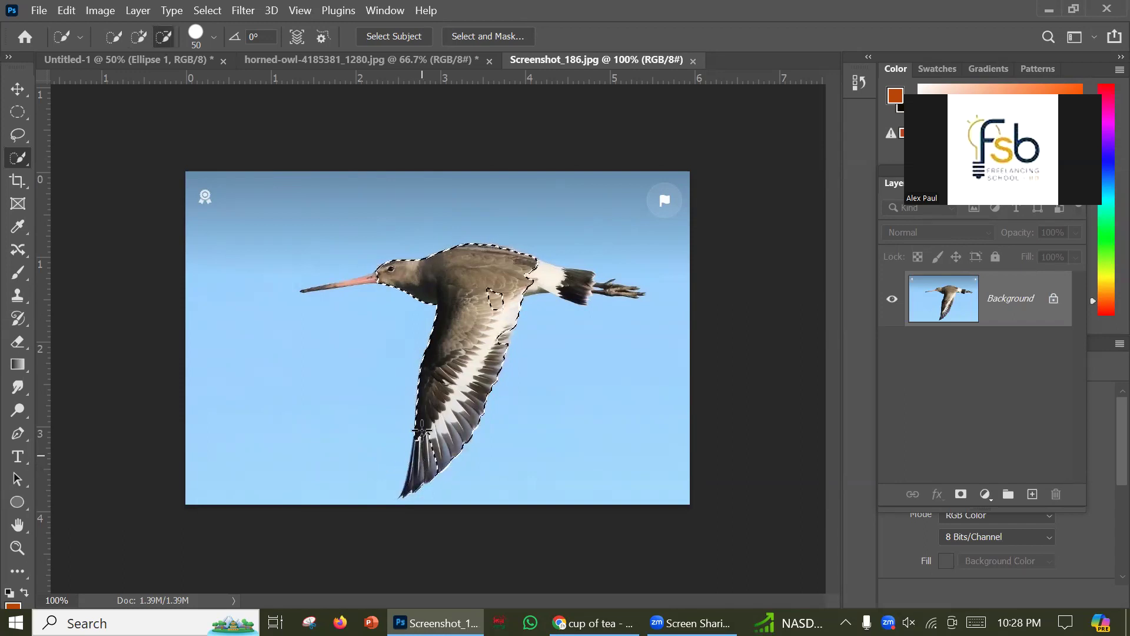
left_click(140, 36)
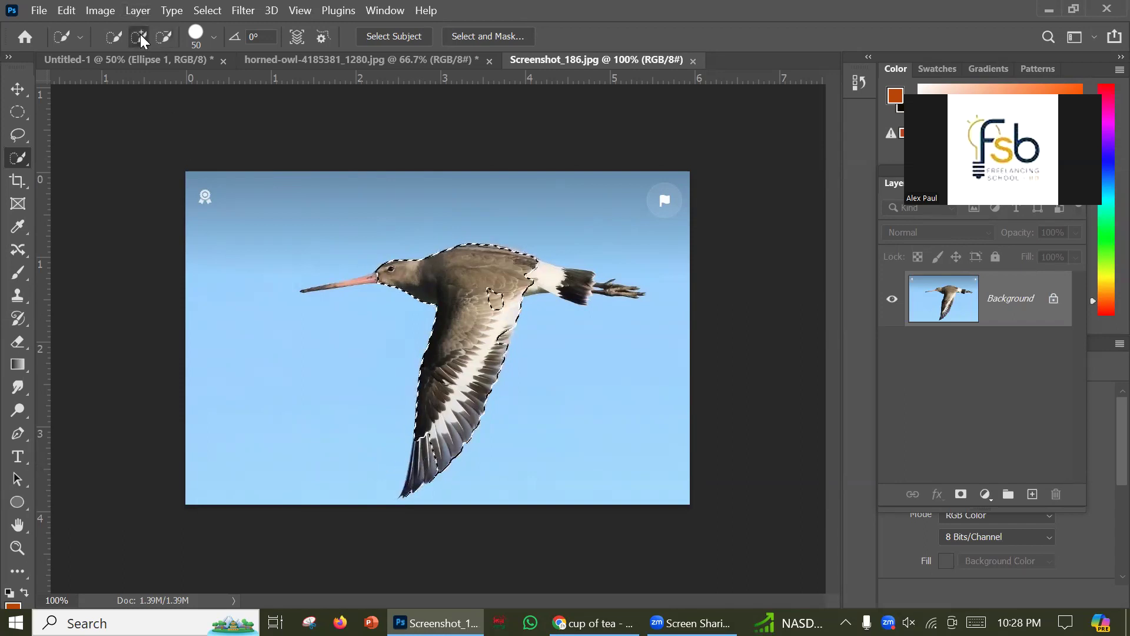
left_click_drag(436, 426, 404, 493)
Add the bird's white rump, dark tail, feet and the base of the beak to the selection.
left_click(545, 274)
left_click(564, 281)
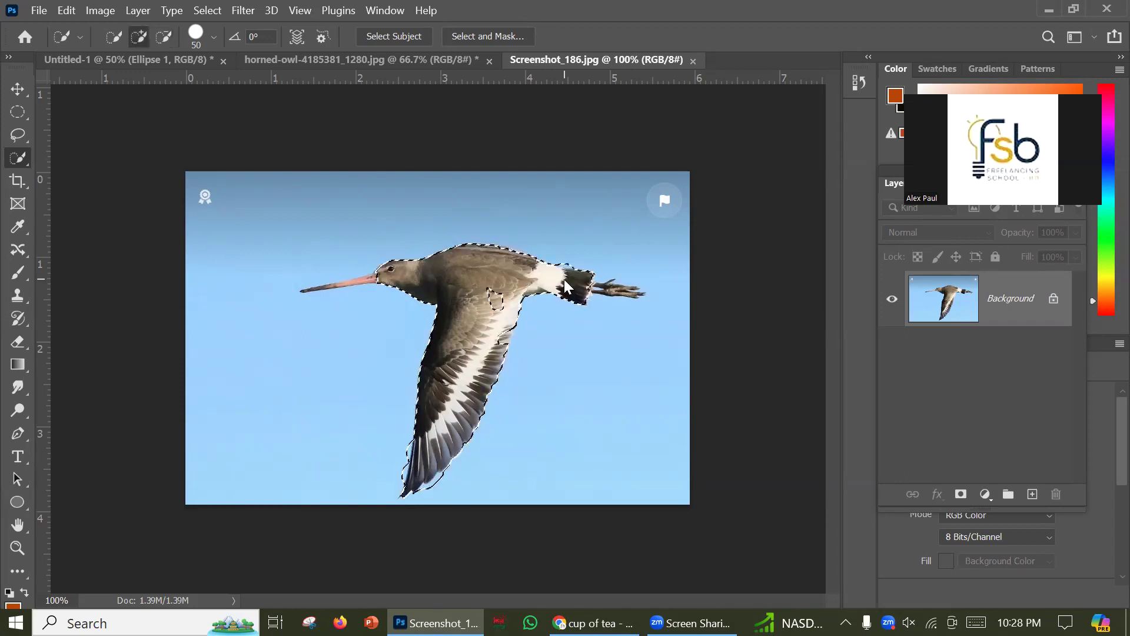
left_click(614, 290)
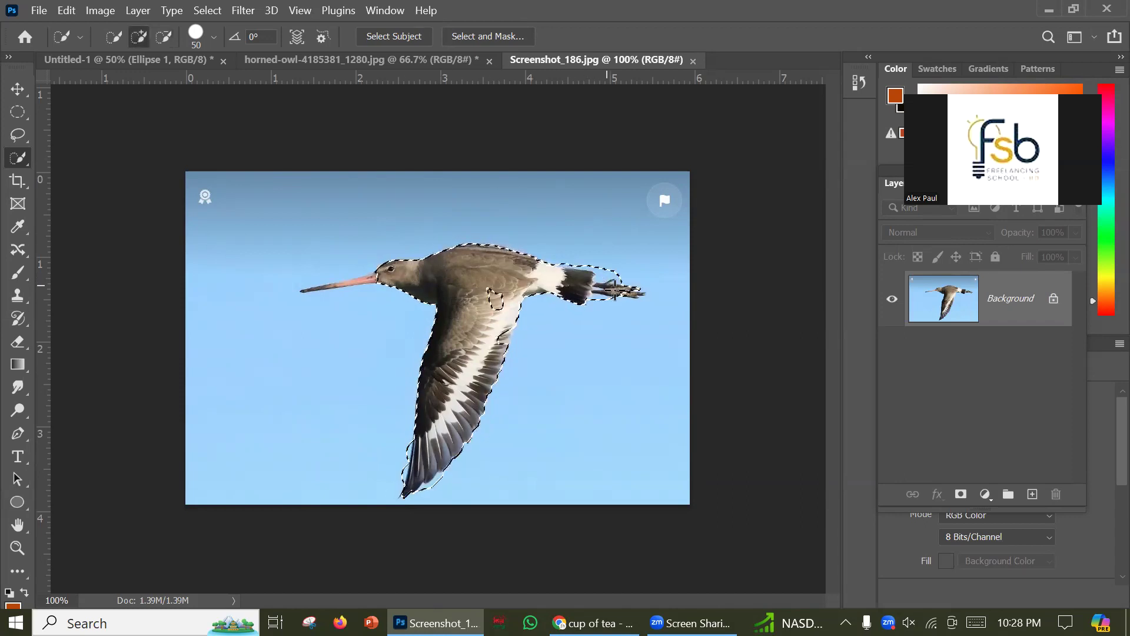
left_click(642, 293)
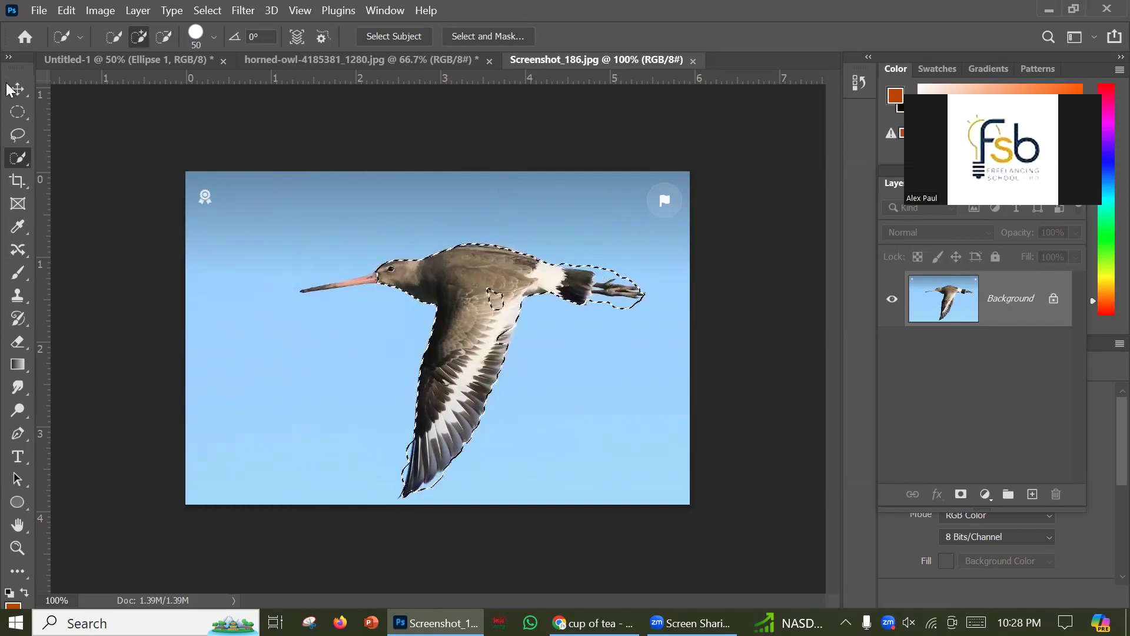
left_click(386, 272)
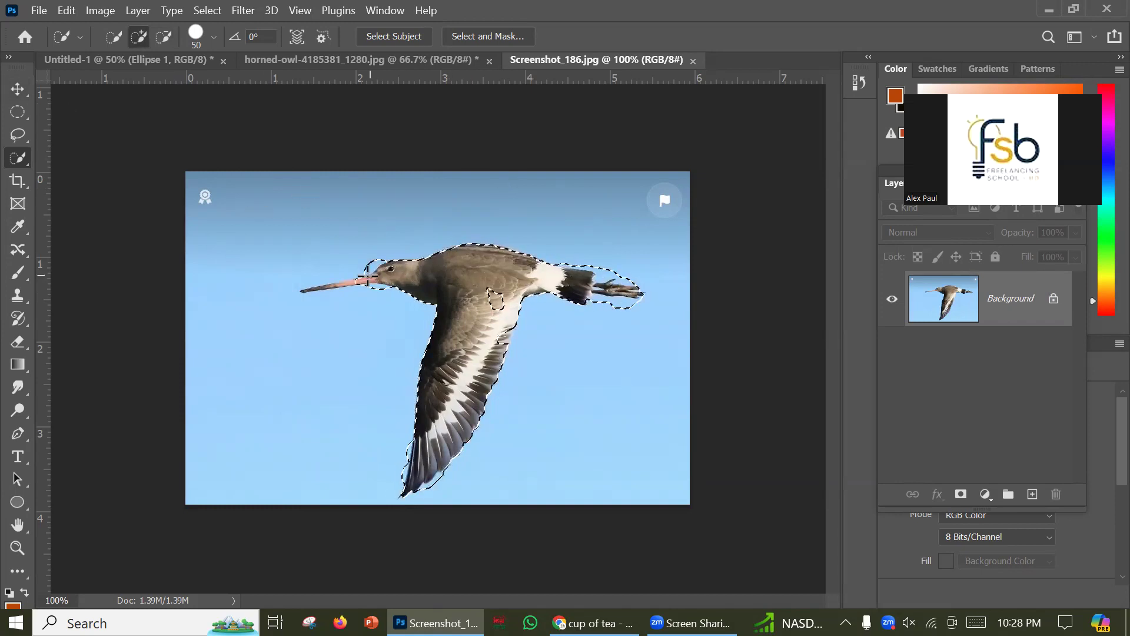
Undo the last selection strokes and add the bird's beak using a brush size of 25.
key("bracketleft")
key("bracketleft")
key("bracketleft")
key("bracketleft")
key("bracketleft")
key("ctrl+z")
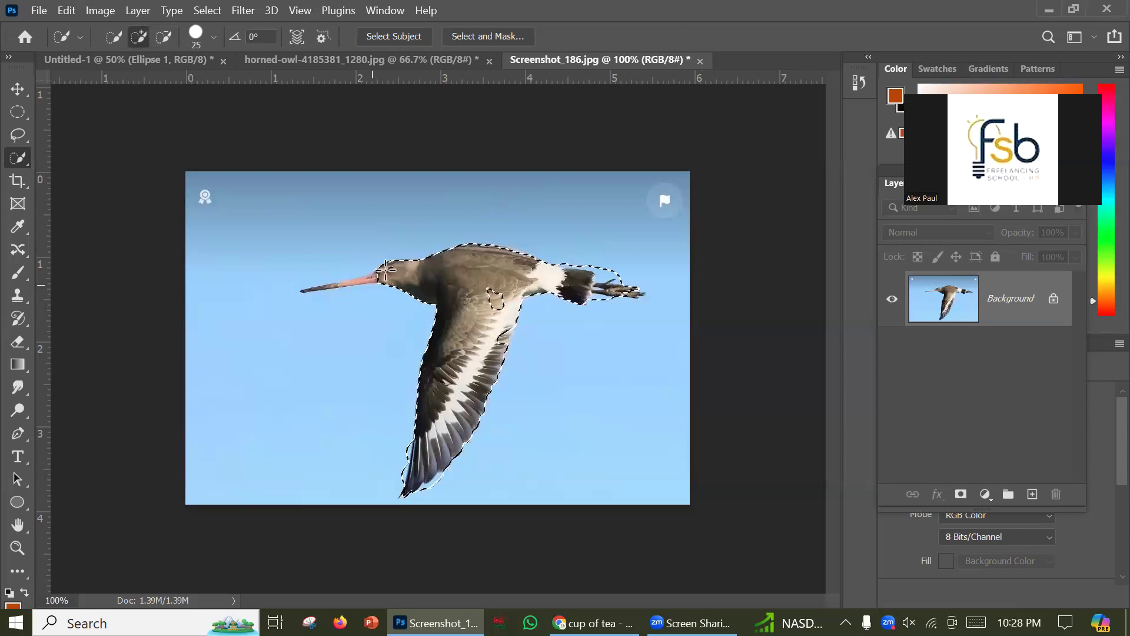
left_click_drag(382, 273, 369, 280)
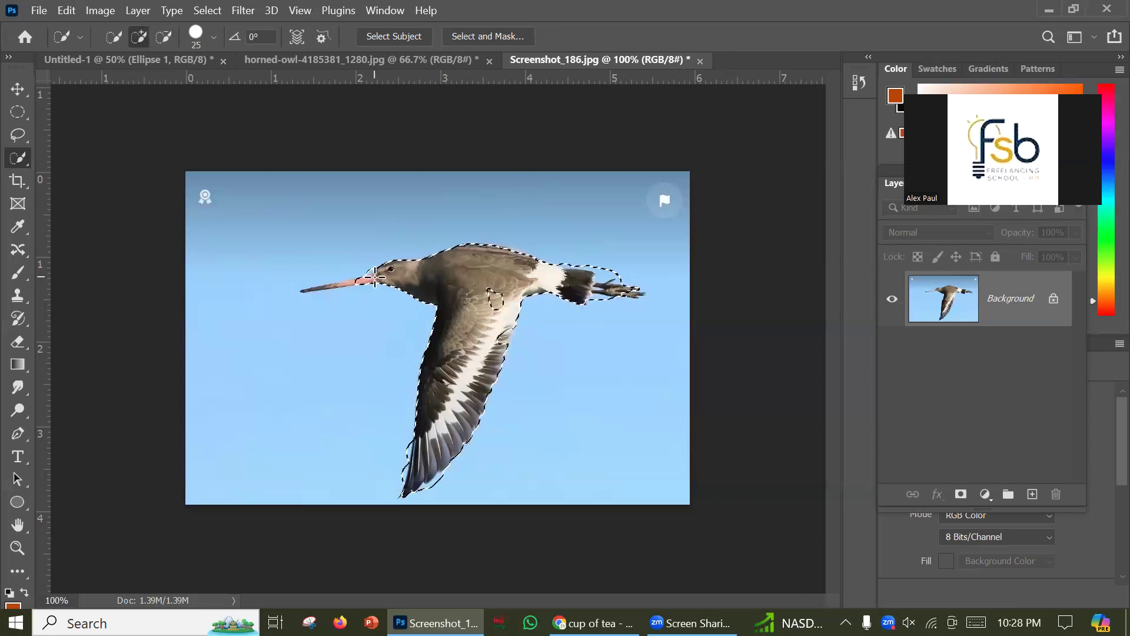
left_click_drag(375, 277, 316, 285)
Subtract a small patch in the middle of the bird's back from the selection with a brush size of 15.
key("bracketleft")
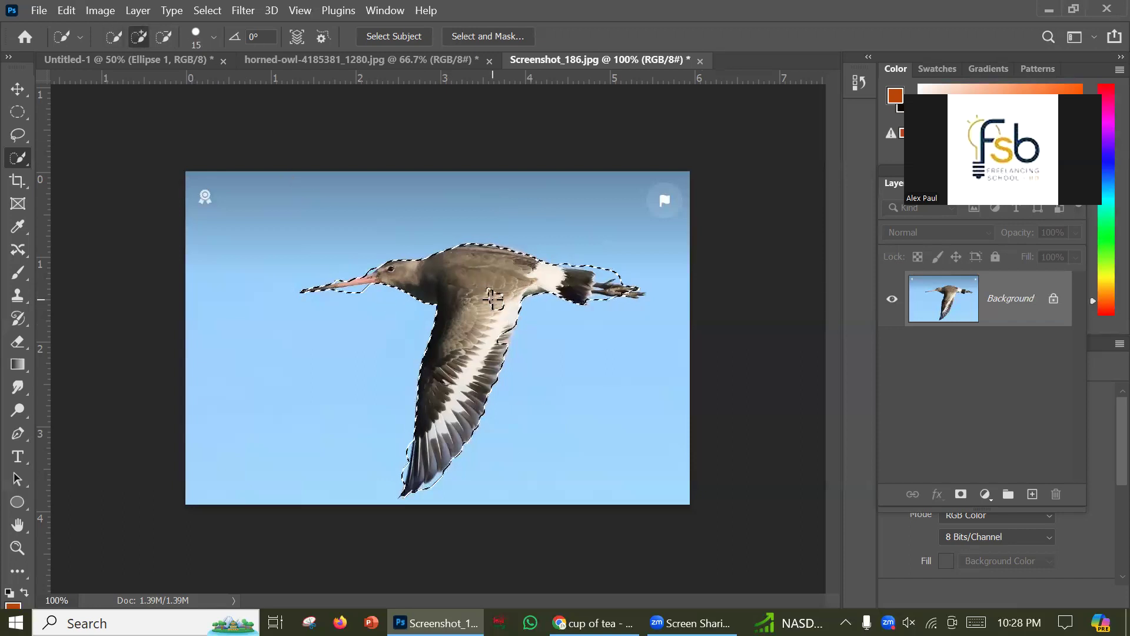
left_click(166, 35)
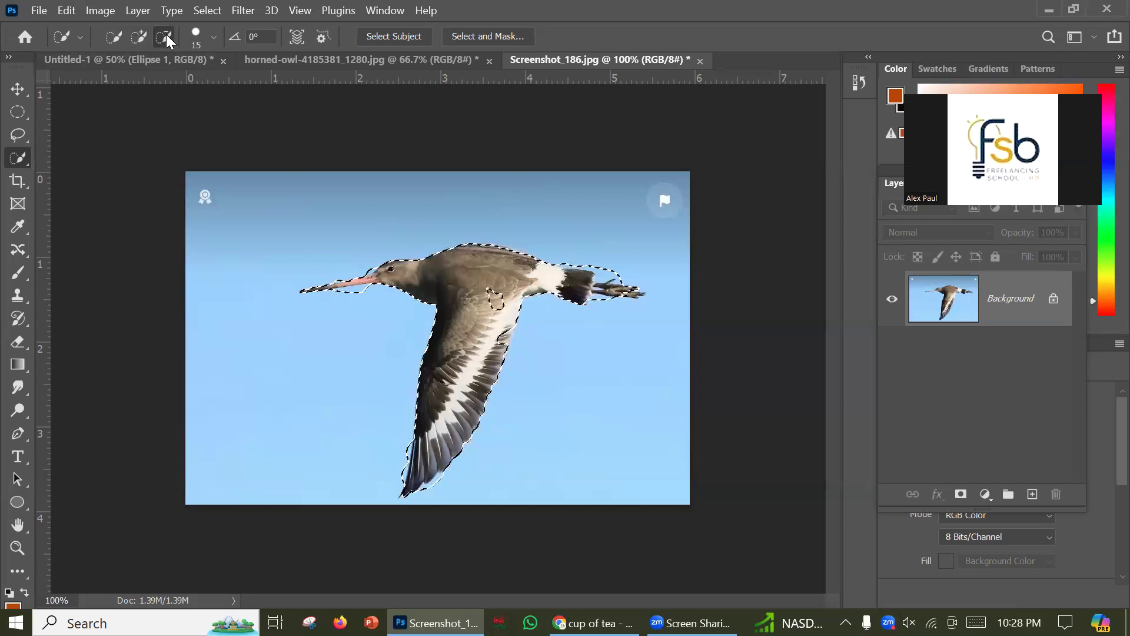
left_click(493, 299)
left_click(490, 299)
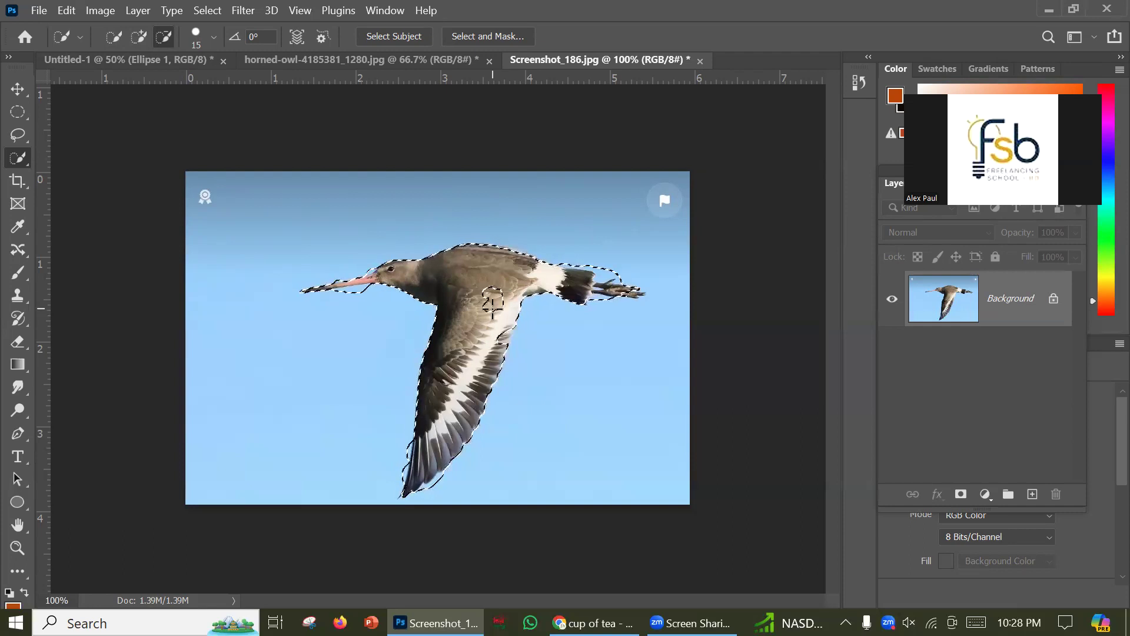
Deselect the whole bird using the Move tool as the active tool.
left_click(17, 89)
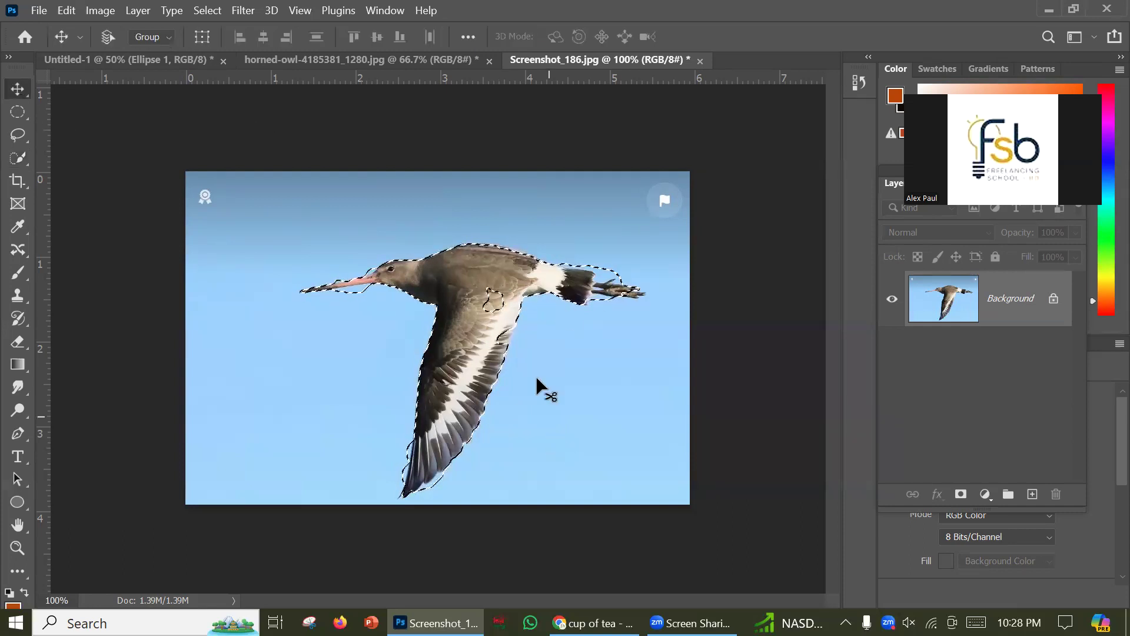
left_click(18, 158)
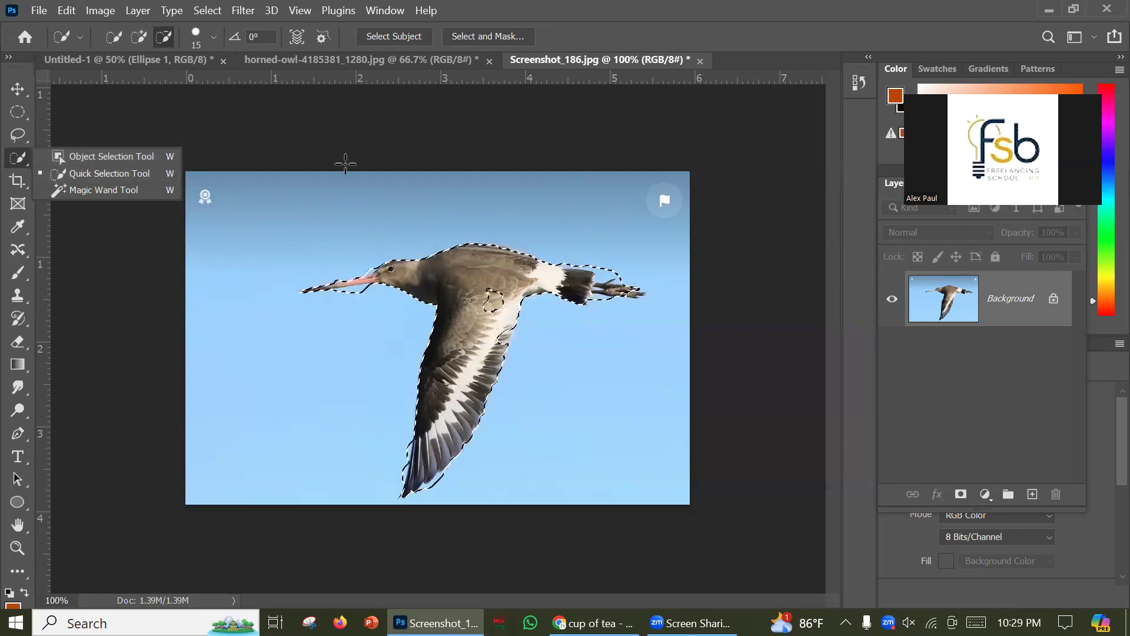
key("v")
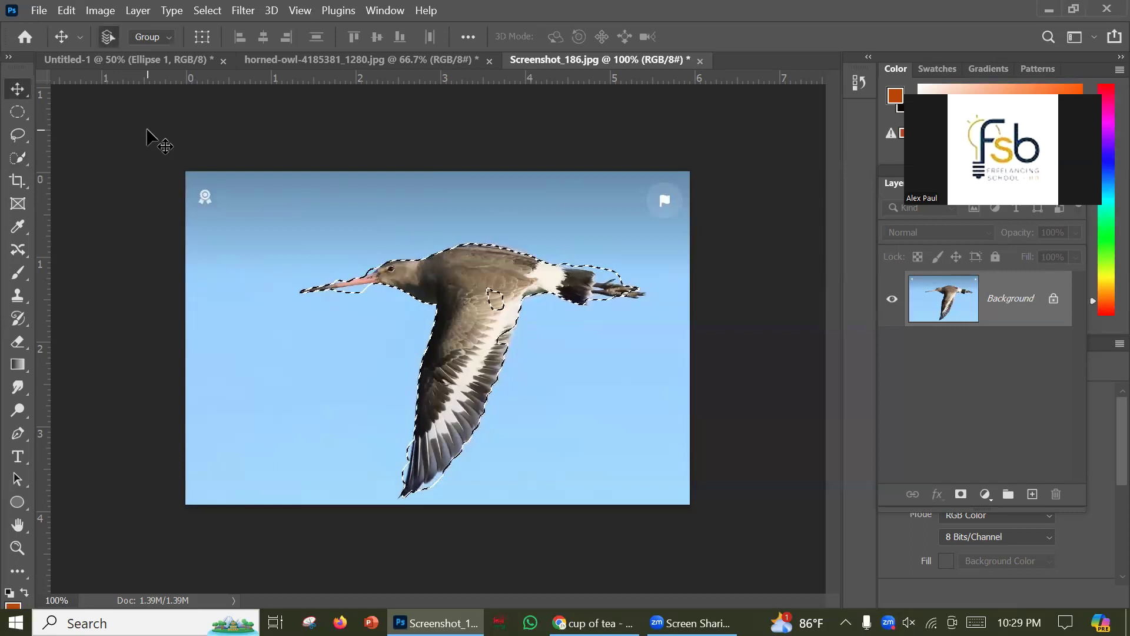
key("ctrl+d")
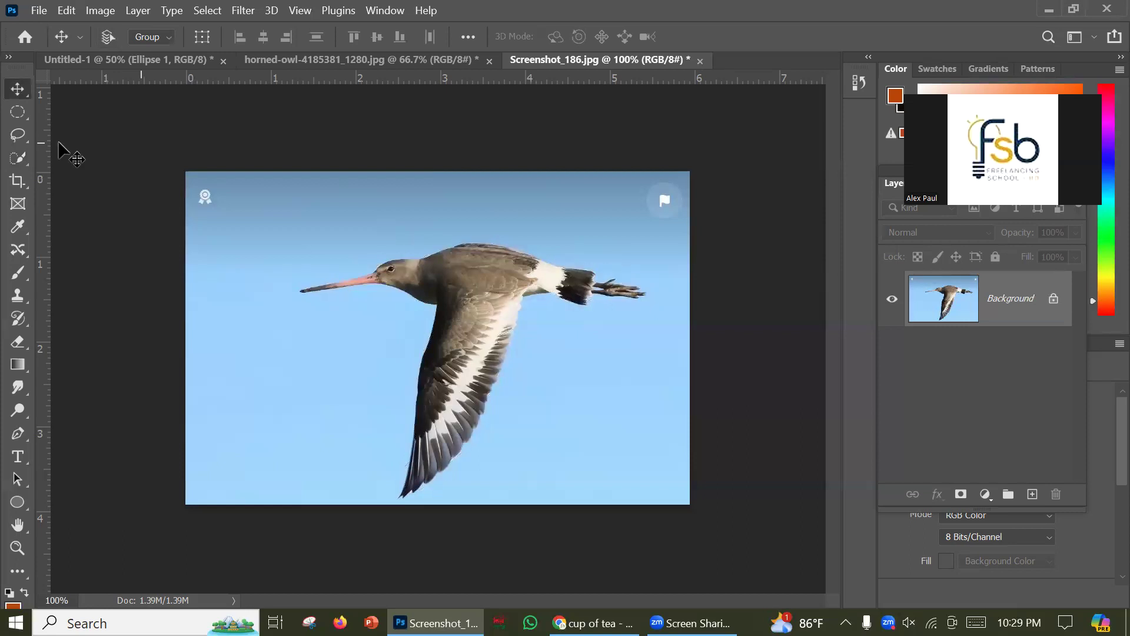
Select the bird's head, body, tail and full wing with the Quick Selection tool in add mode, using a brush size of 30.
left_click(10, 159)
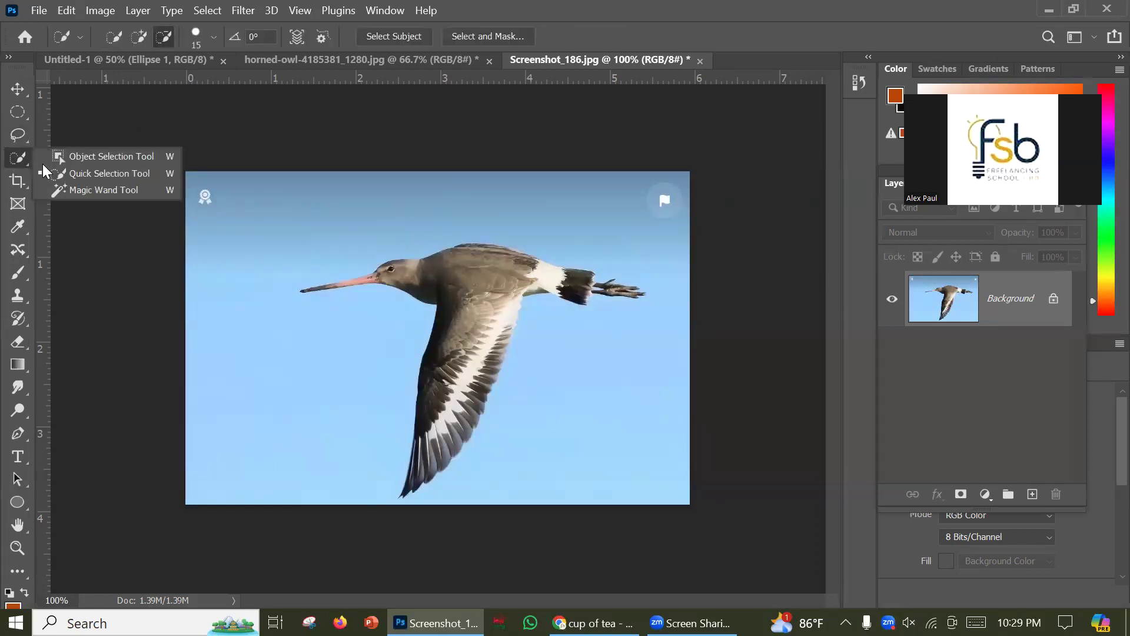
left_click(86, 172)
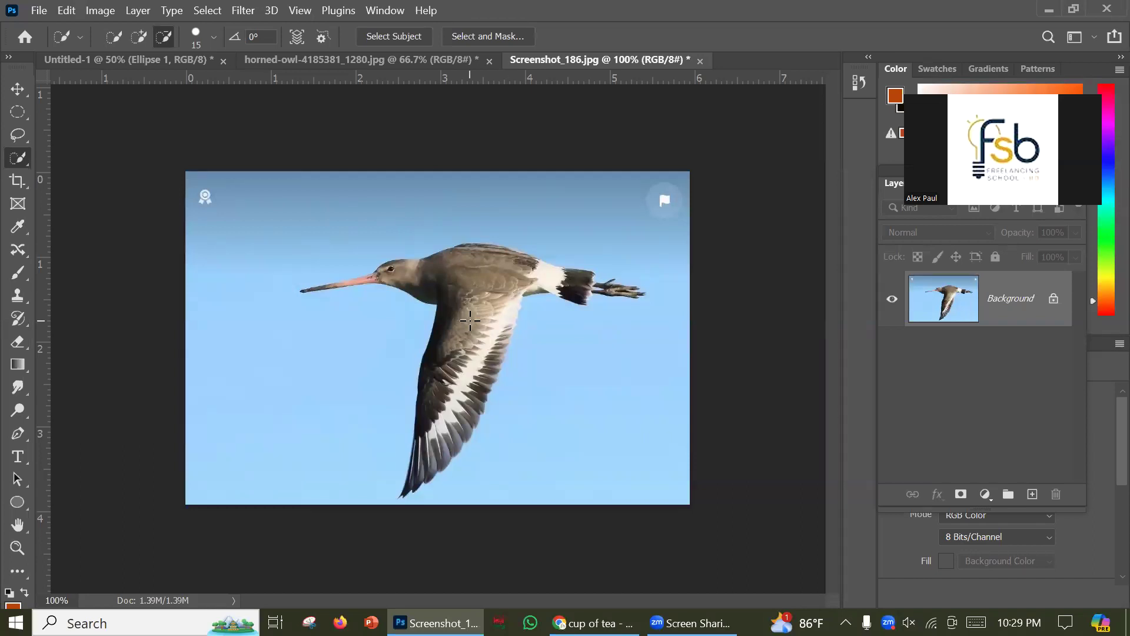
left_click(465, 350)
left_click(138, 36)
mouse_move(456, 348)
left_mouse_down()
mouse_move(488, 271)
mouse_move(571, 281)
left_mouse_up()
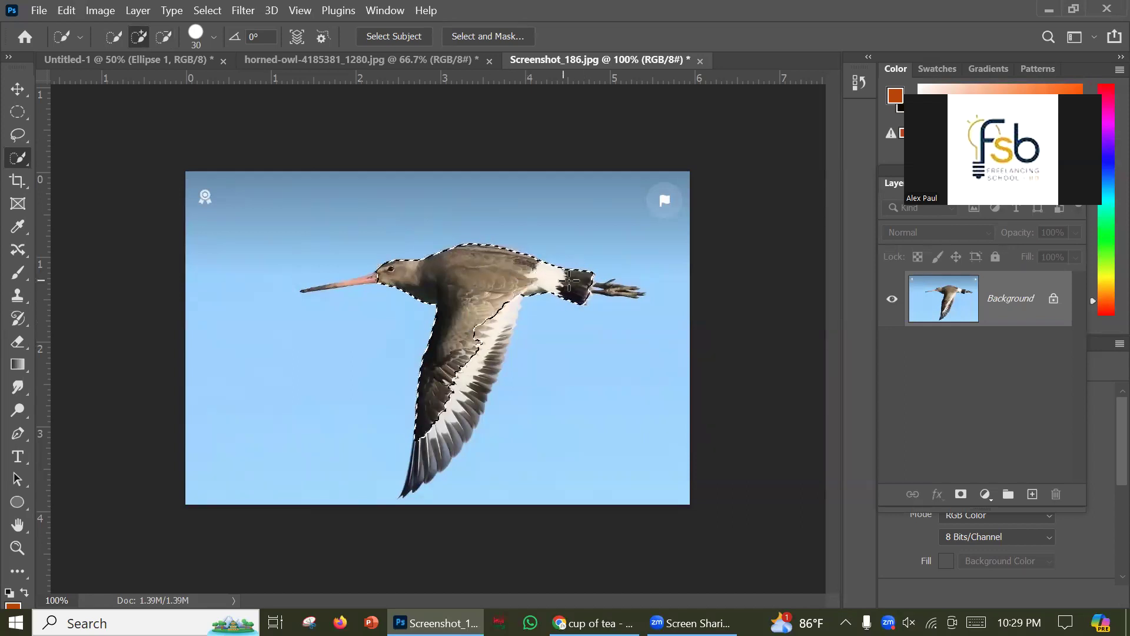
mouse_move(483, 321)
left_mouse_down()
mouse_move(476, 391)
mouse_move(434, 452)
left_mouse_up()
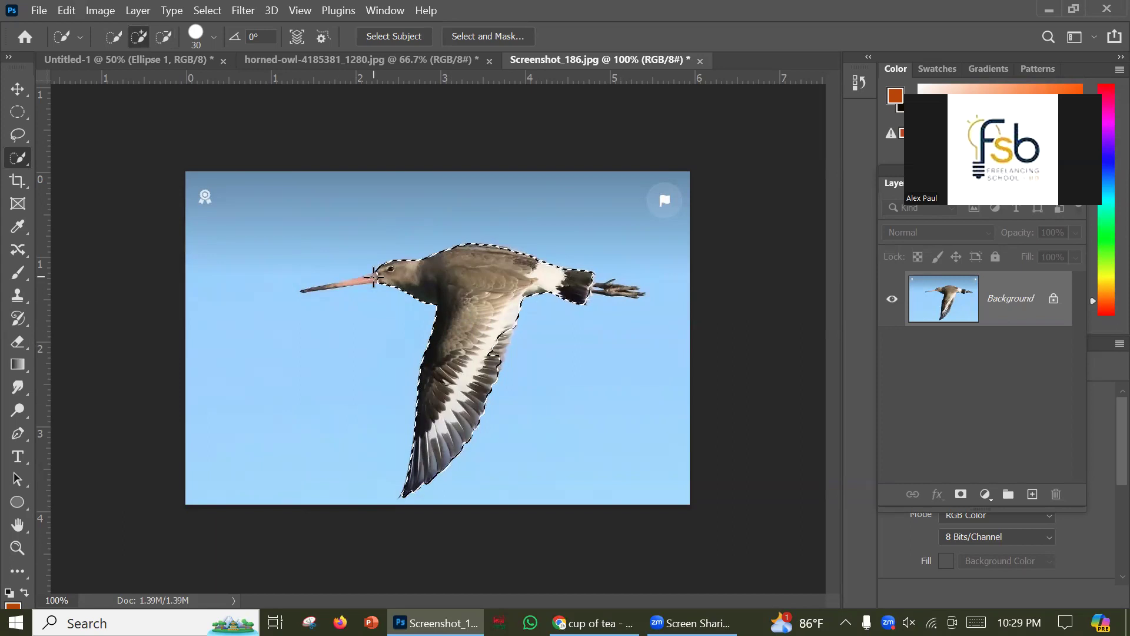
Try adding the bird's beak with the size 30 brush, undo that stroke, and reduce the brush size to 8.
left_click_drag(375, 275, 332, 283)
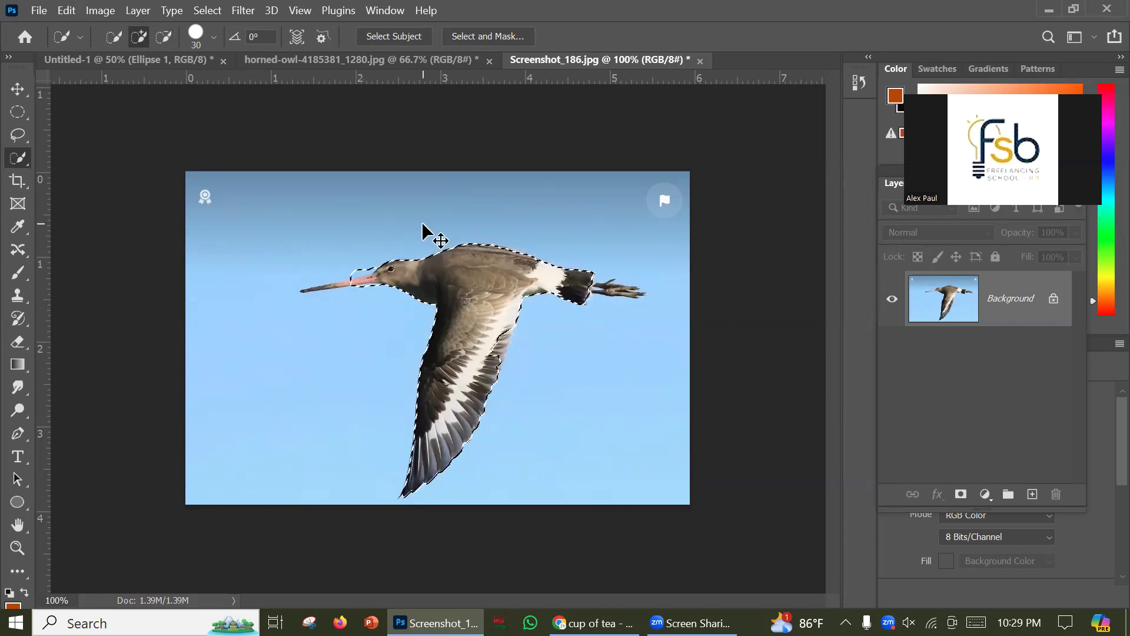
key("ctrl+z")
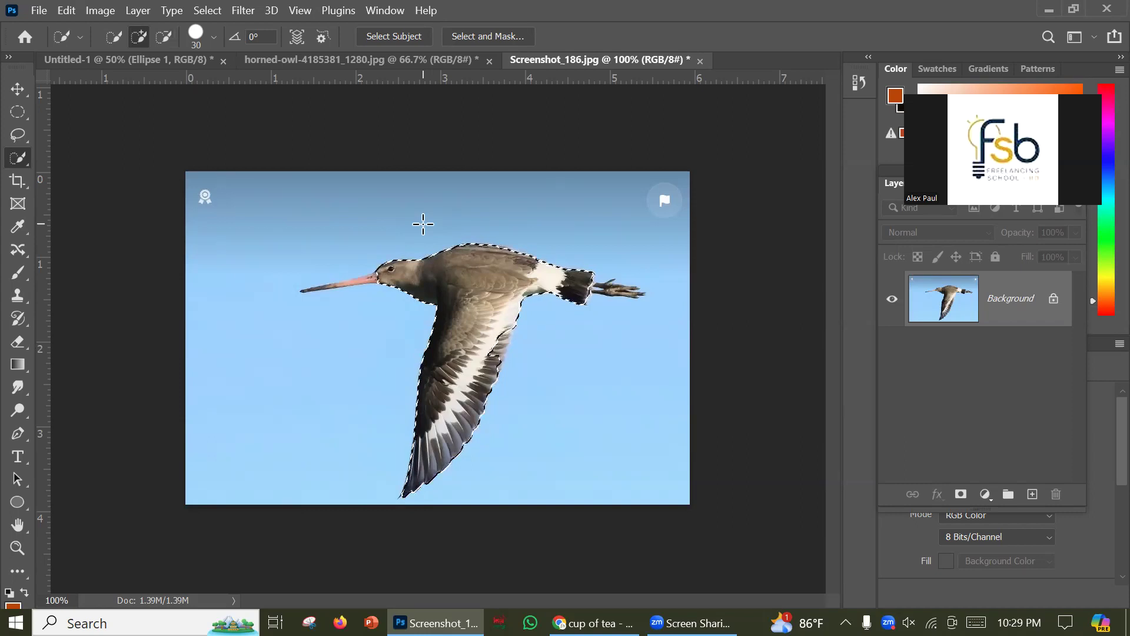
key("bracketleft")
key("bracketleft")
key("bracketleft")
key("bracketleft")
key("bracketleft")
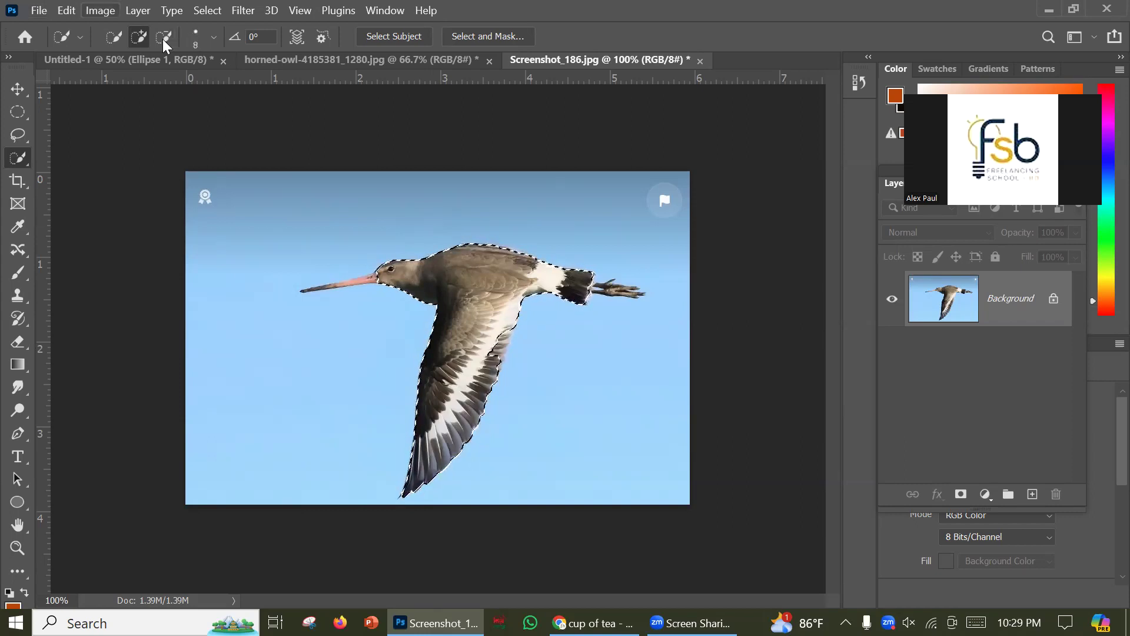
Try adding to the selection at the bird's head with a brush size of 5000 px, and undo the stroke.
left_click(213, 36)
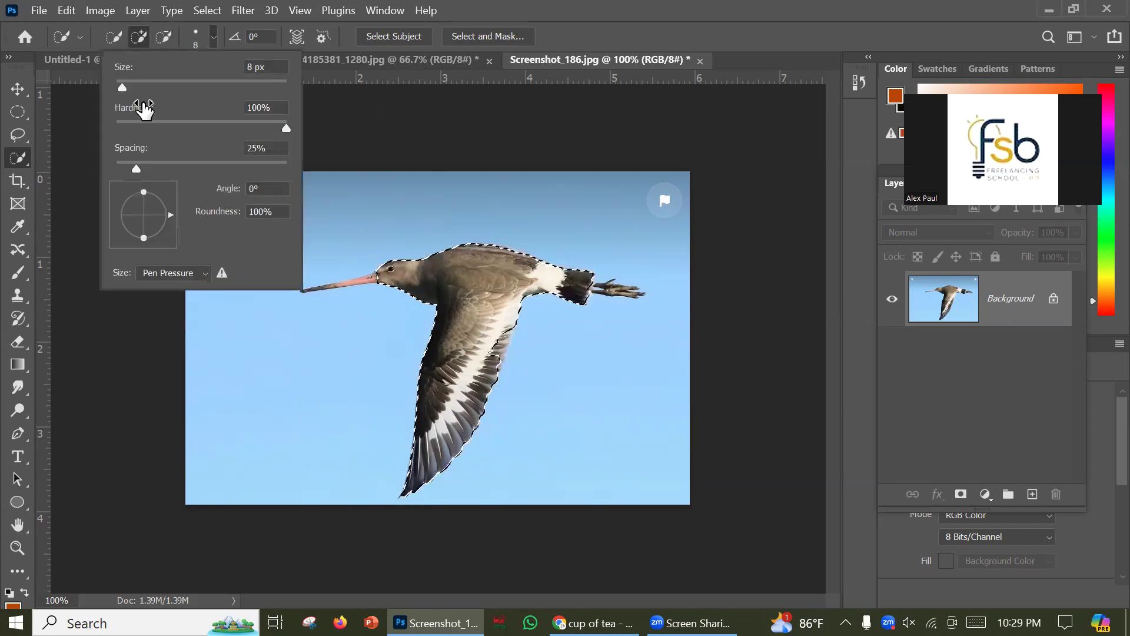
left_click_drag(121, 89, 207, 86)
left_click_drag(285, 86, 293, 87)
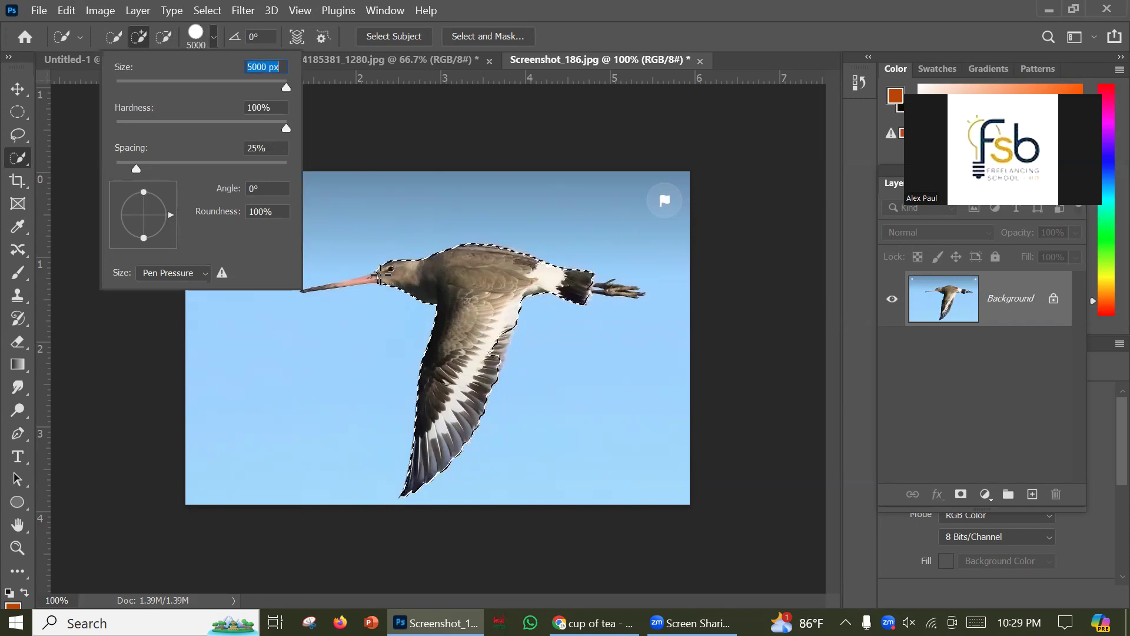
left_click(211, 38)
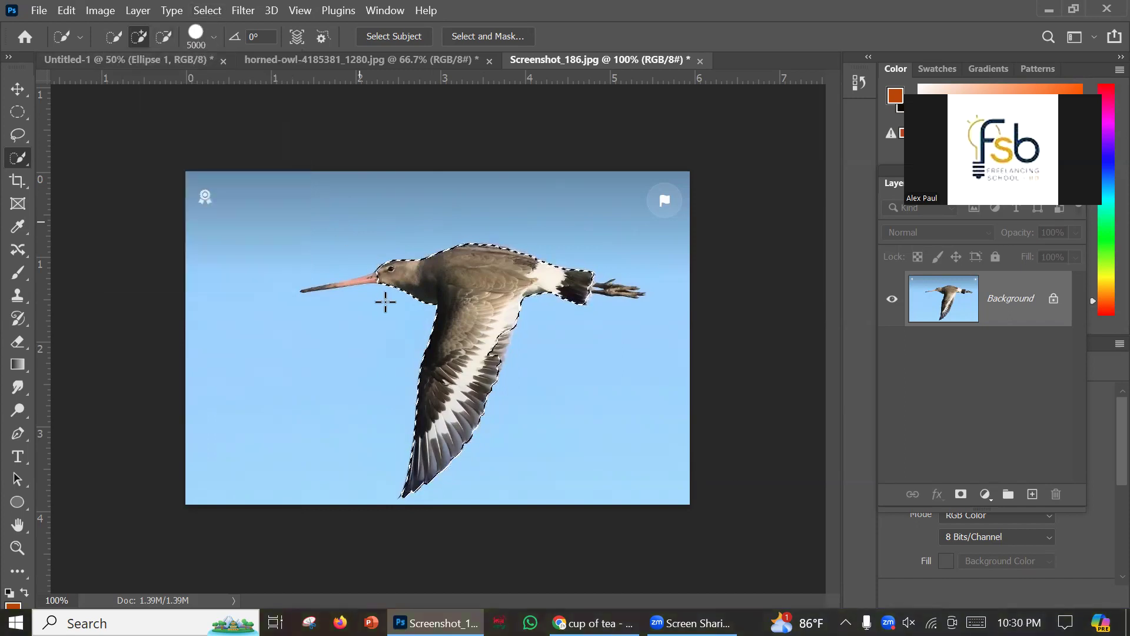
left_click(380, 277)
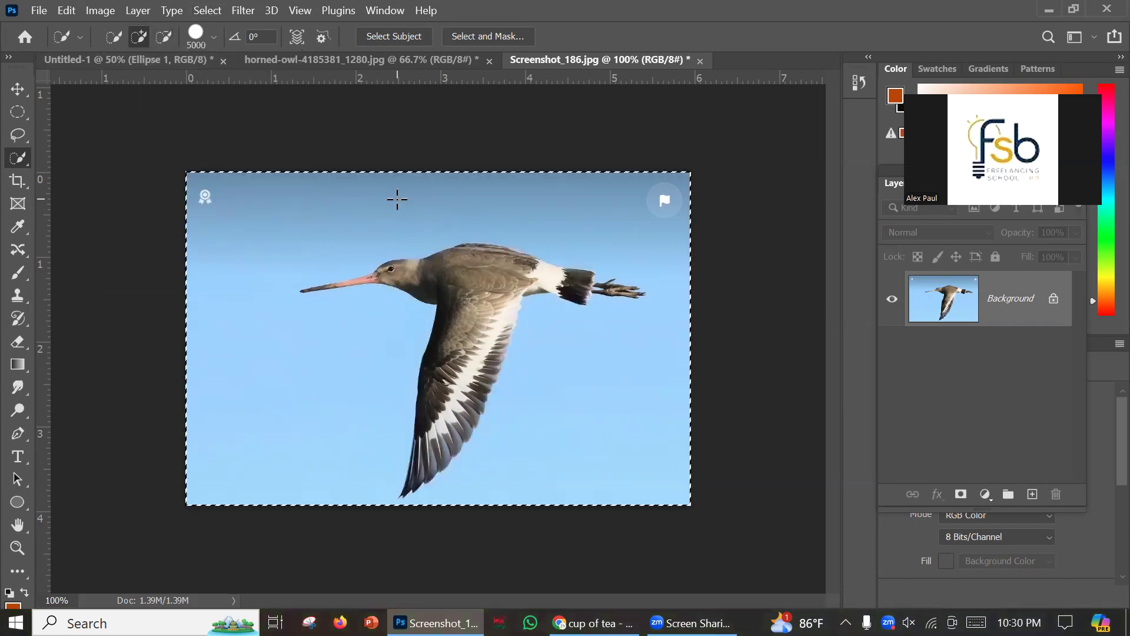
key("ctrl+z")
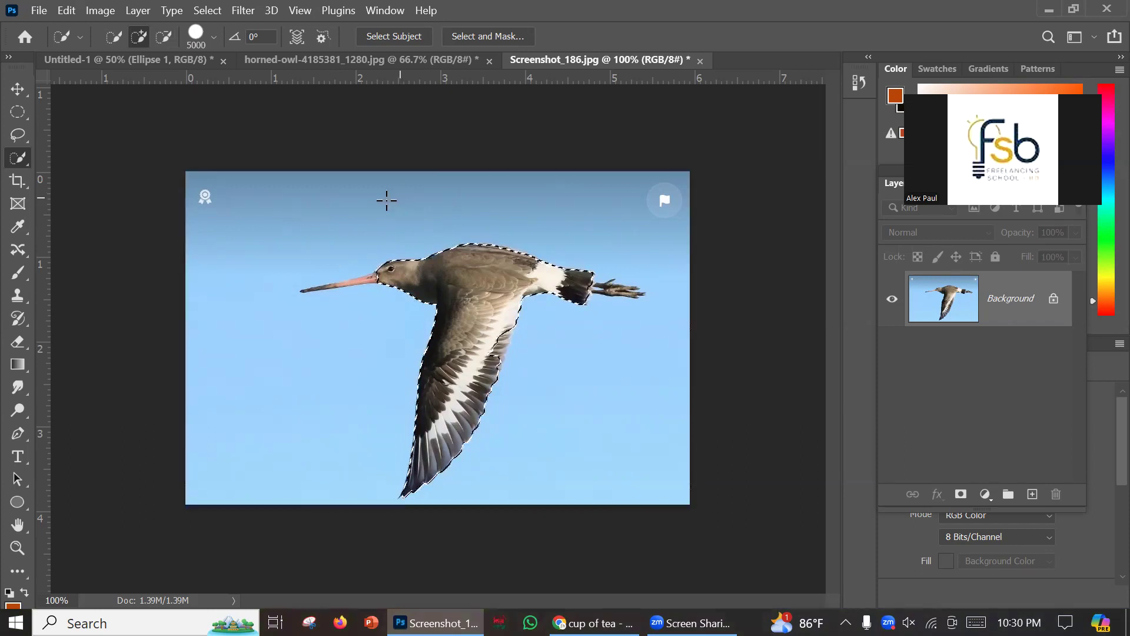
Add the bird's beak and feet to the selection with small brush sizes of 2, 5 and 7 px.
left_click(213, 37)
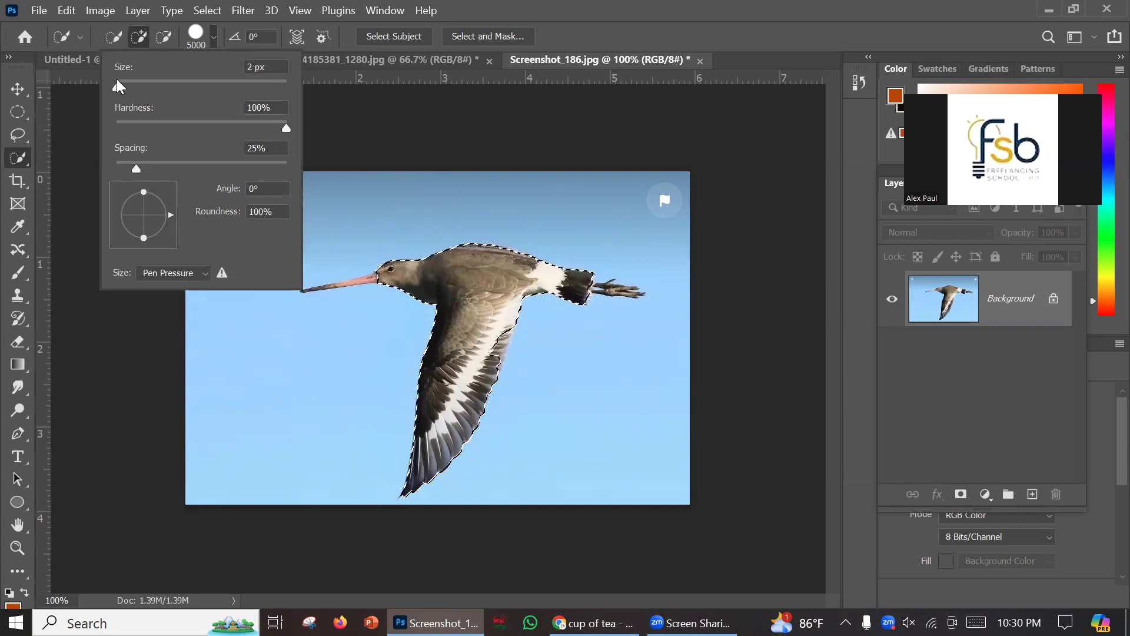
left_click(374, 272)
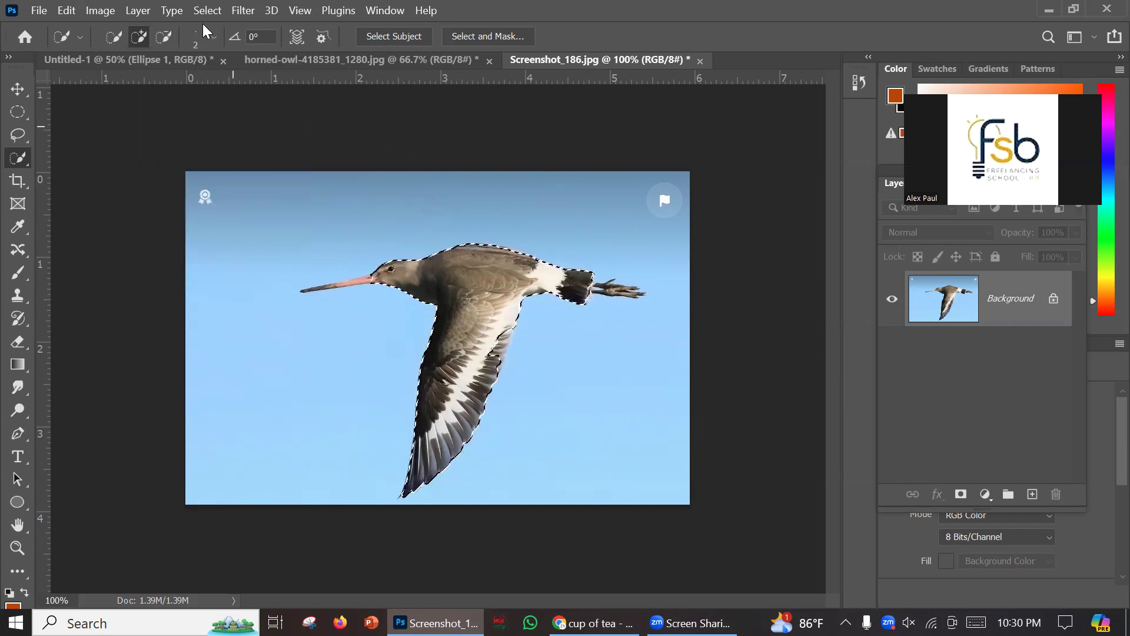
left_click(213, 36)
left_click(118, 86)
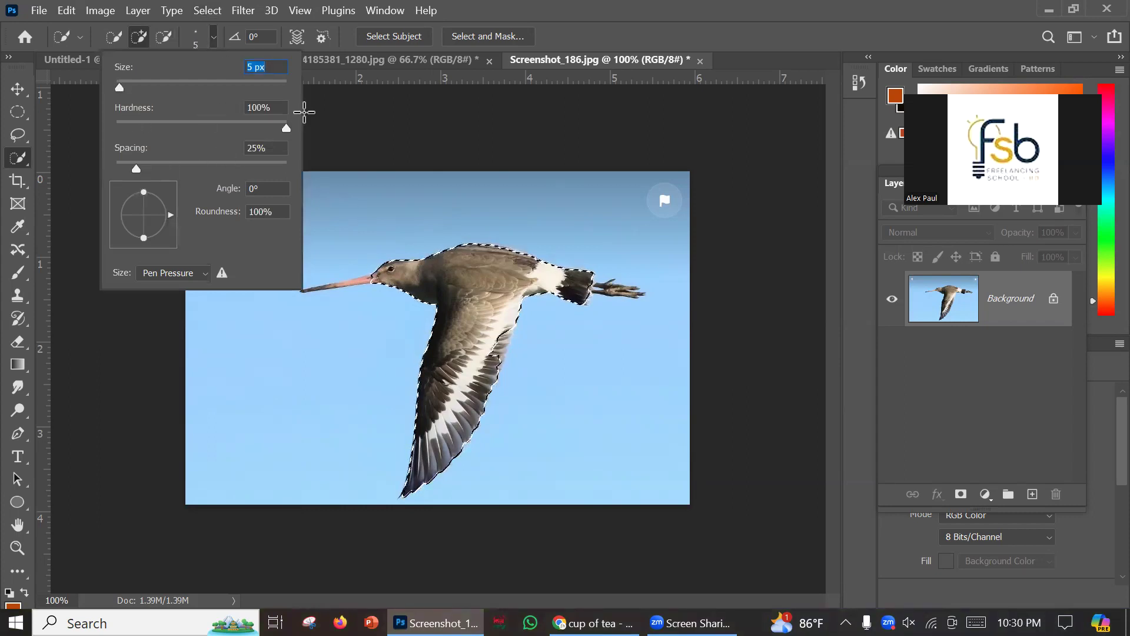
left_click(324, 149)
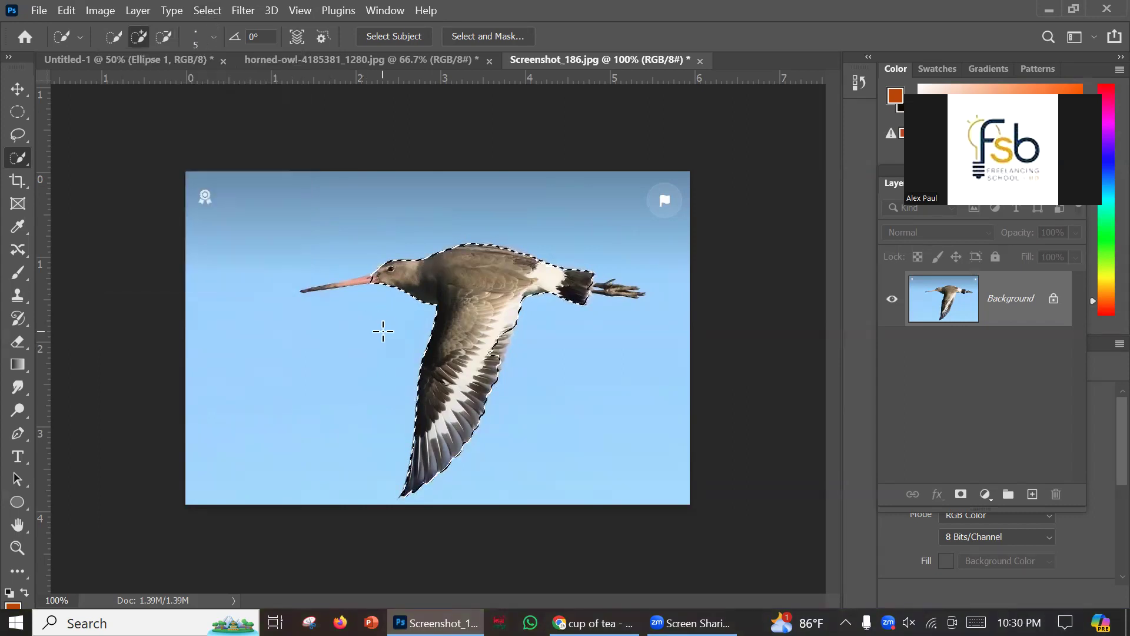
left_click(213, 37)
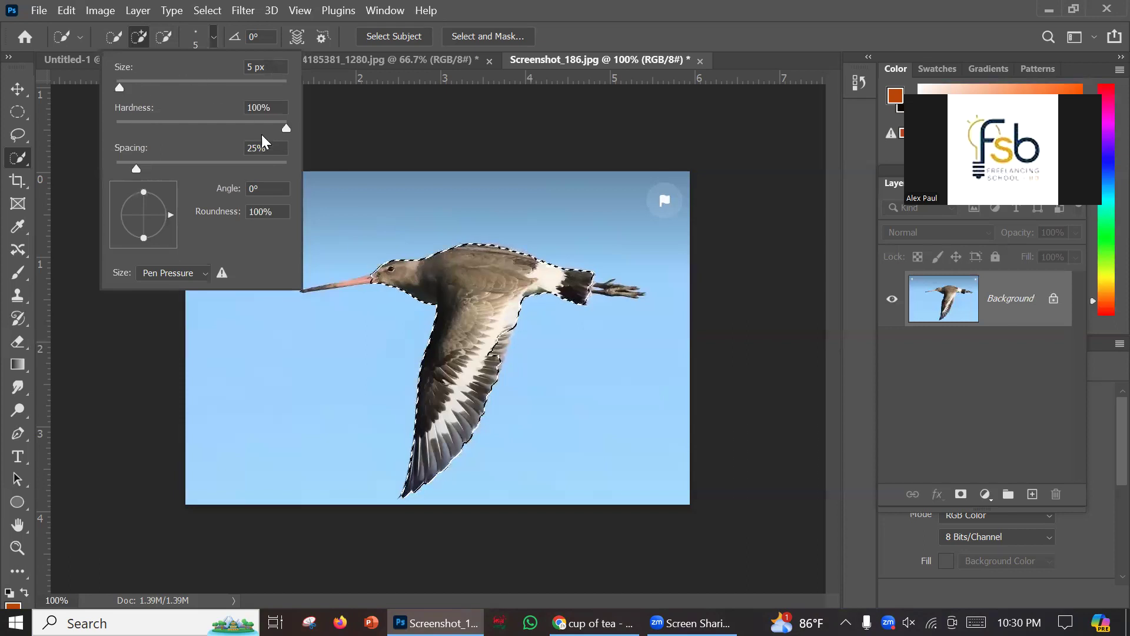
left_click(370, 280)
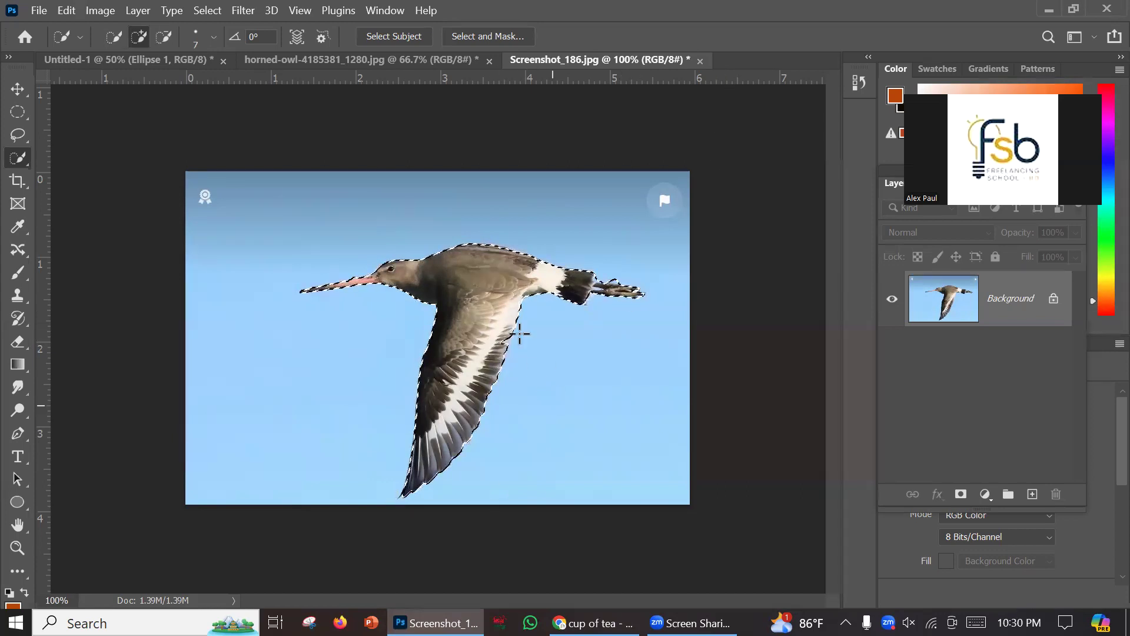
Try hiding the sky around the bird with a layer mask, and undo the mask together with the selection.
left_click(962, 494)
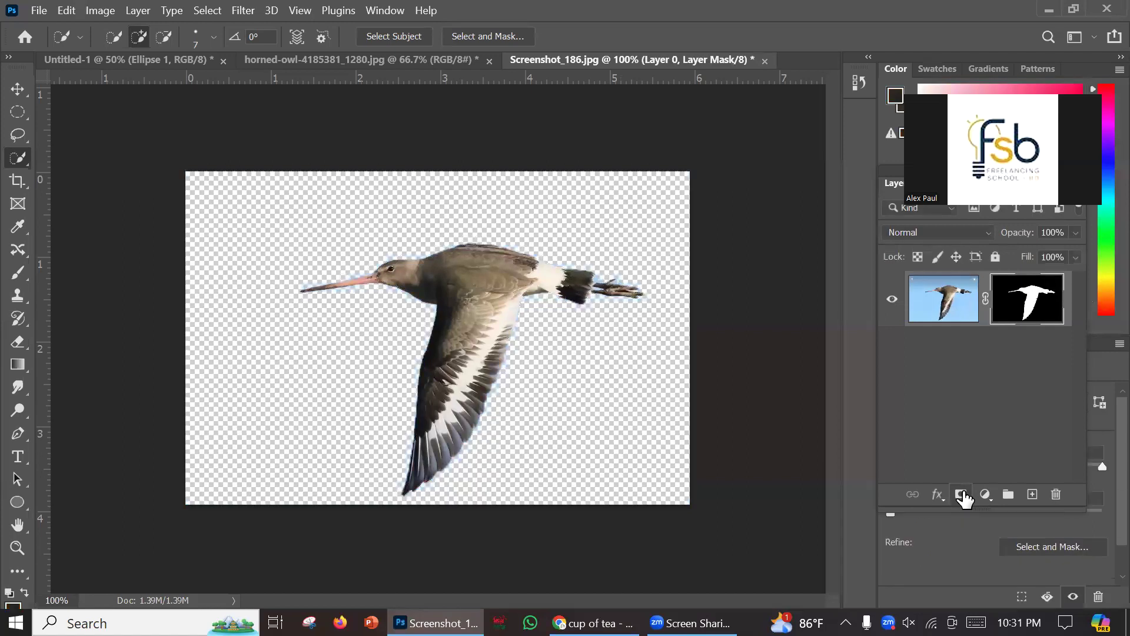
key("ctrl+z")
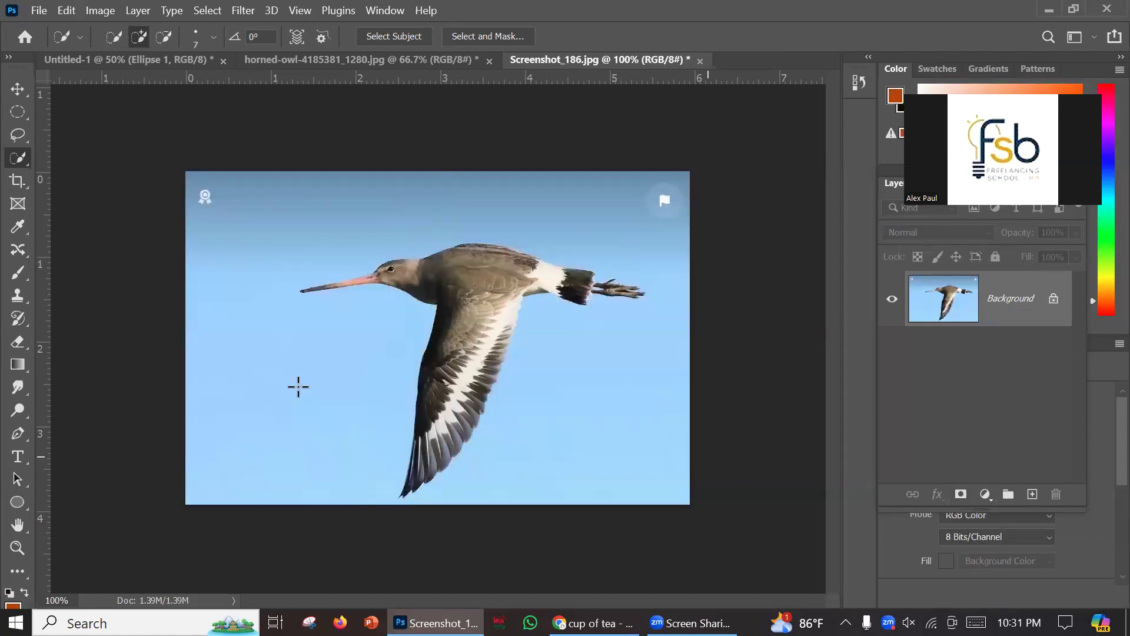
Select the upper band of sky above the bird with the Magic Wand tool.
left_click(19, 157)
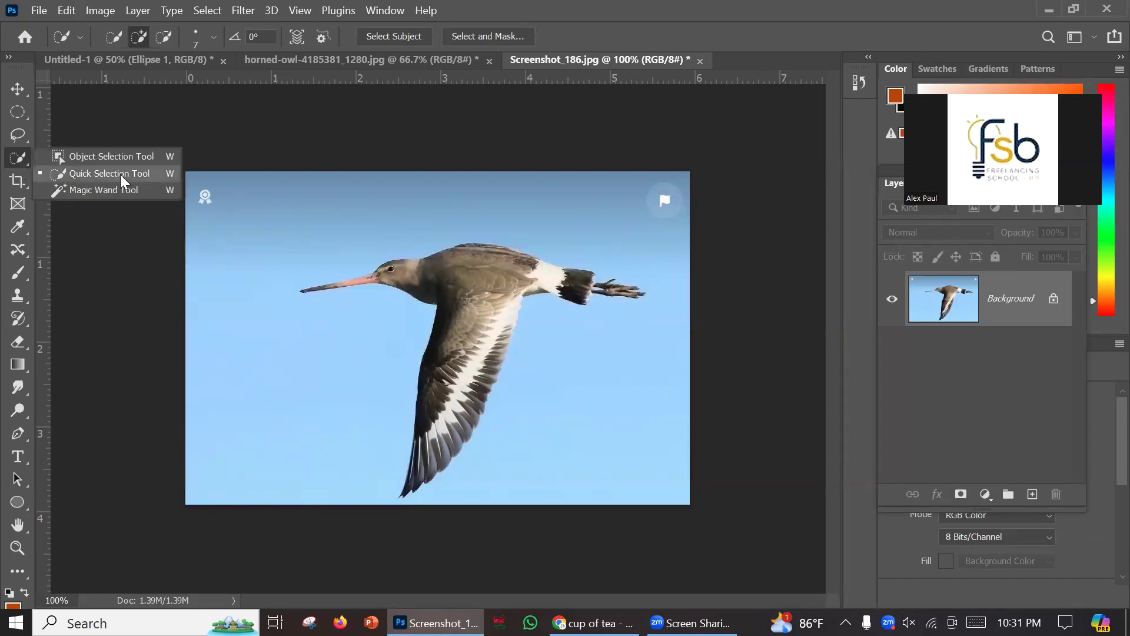
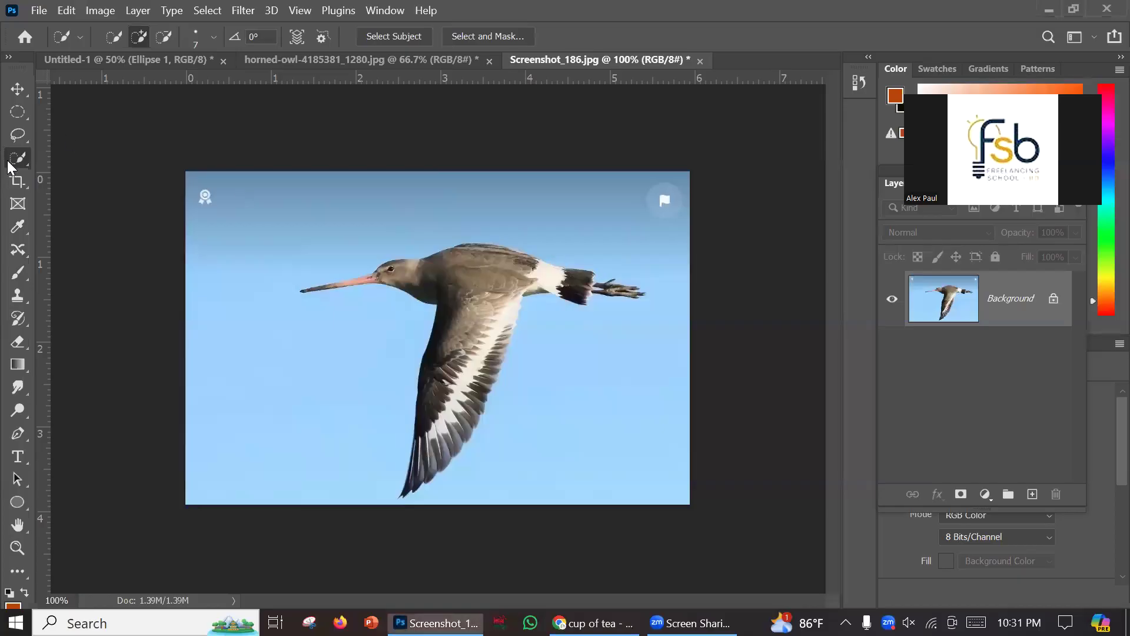
right_click(22, 158)
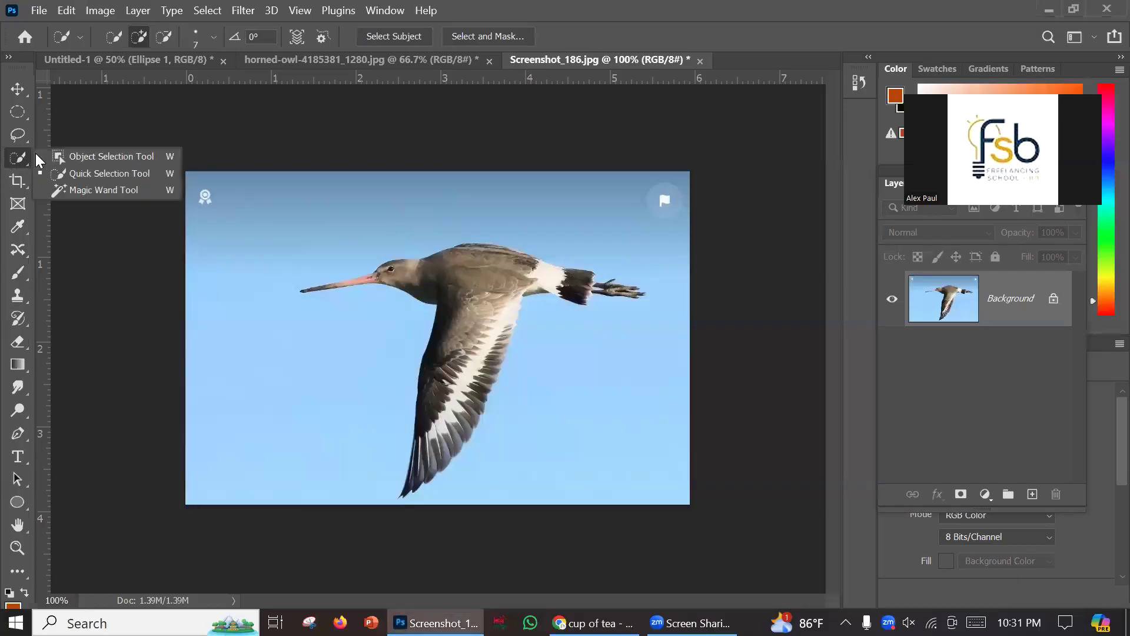
left_click(113, 191)
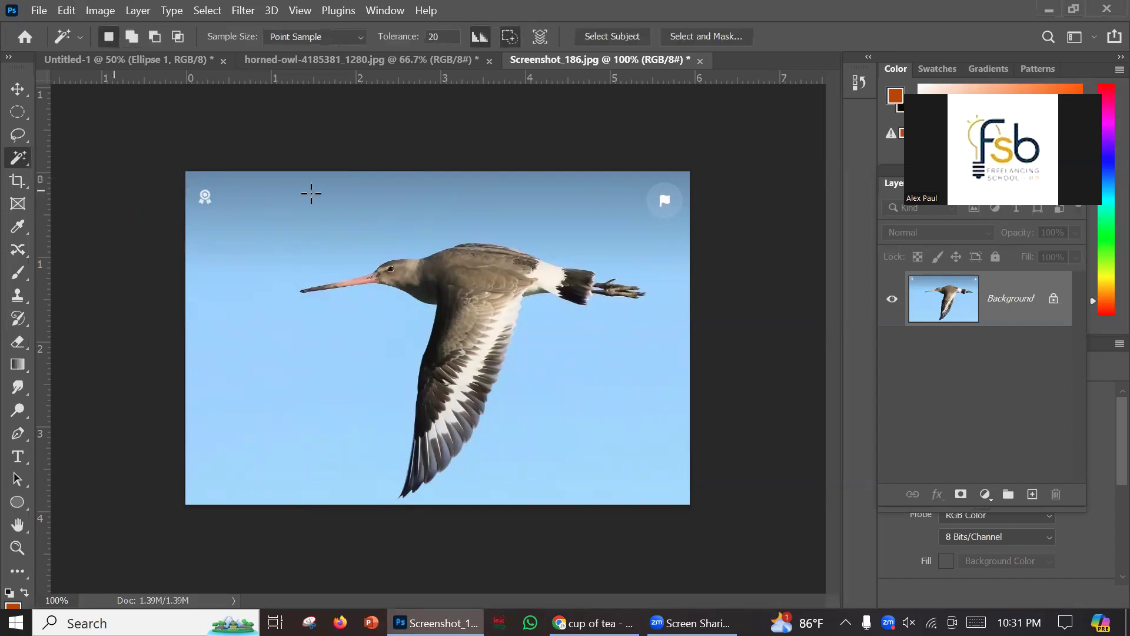
left_click(297, 224)
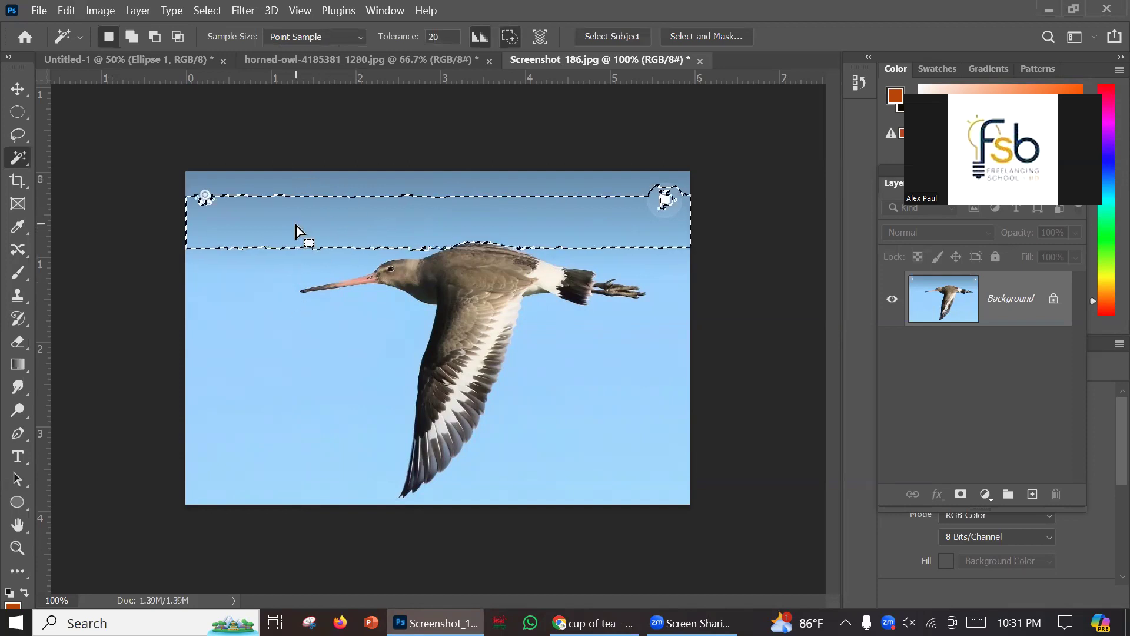
Shift the sky selection outline down over the bird's body and deselect it.
left_click_drag(334, 242, 333, 277)
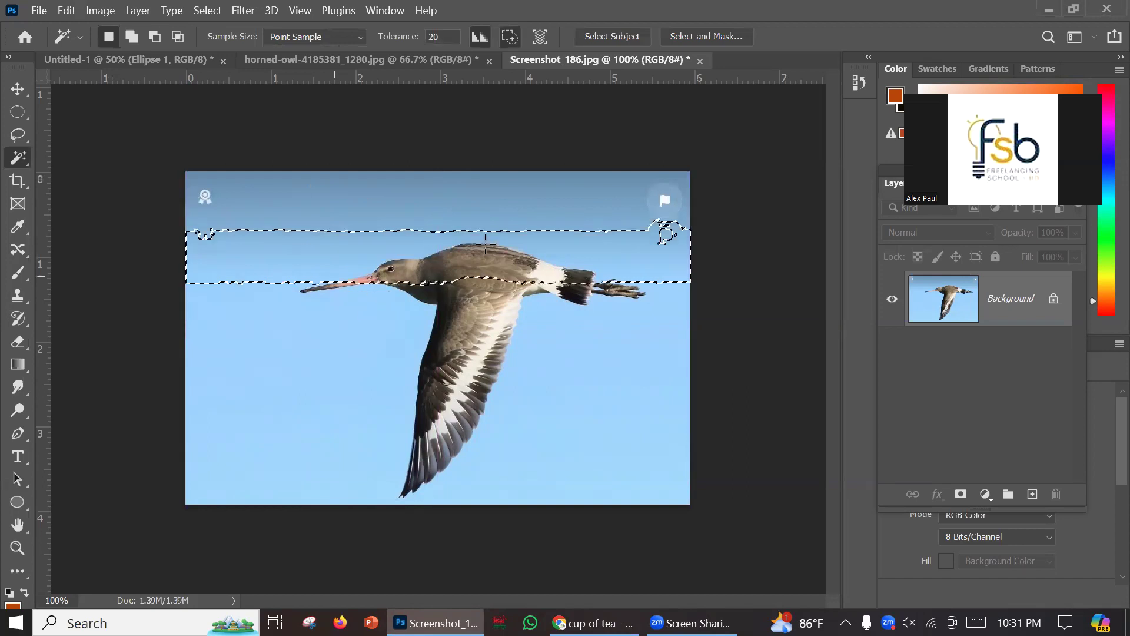
left_click(399, 214)
key("ctrl+d")
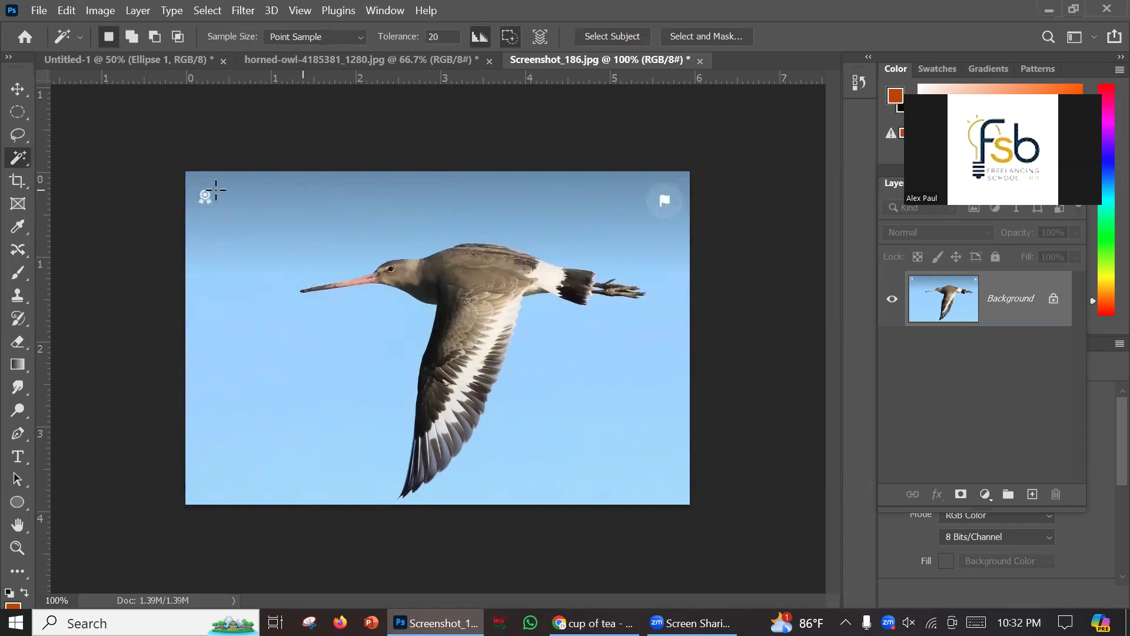
Open the purple shopping bag image path.jpg from the Downloads folder.
left_click(38, 11)
left_click(47, 43)
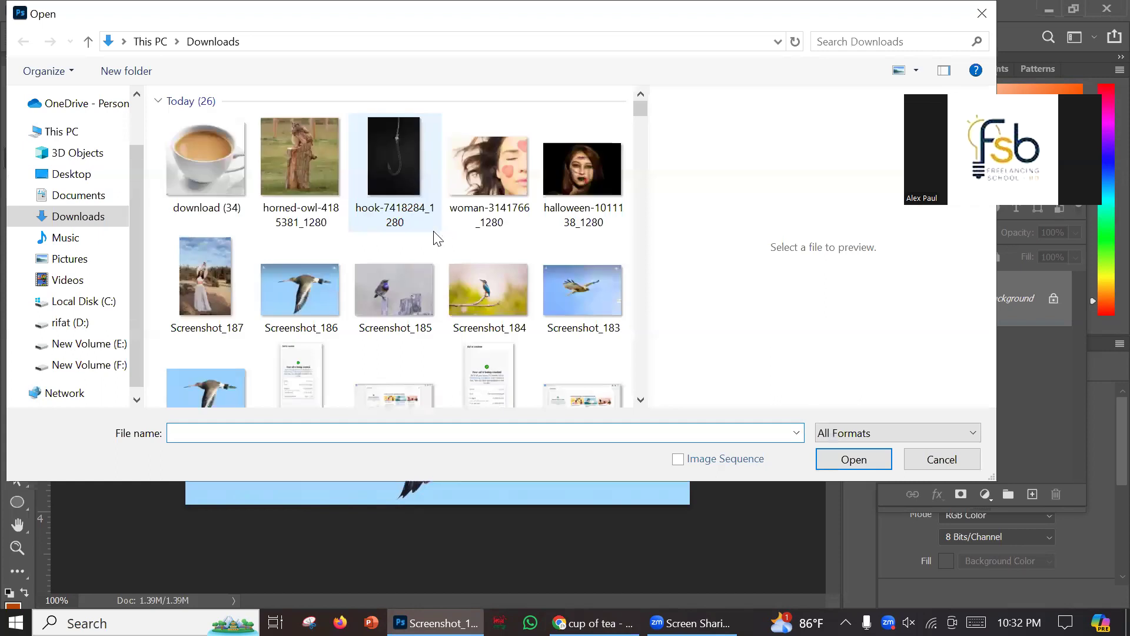
scroll(310, 332, "down", 1)
scroll(310, 332, "down", 4)
scroll(469, 320, "up", 5)
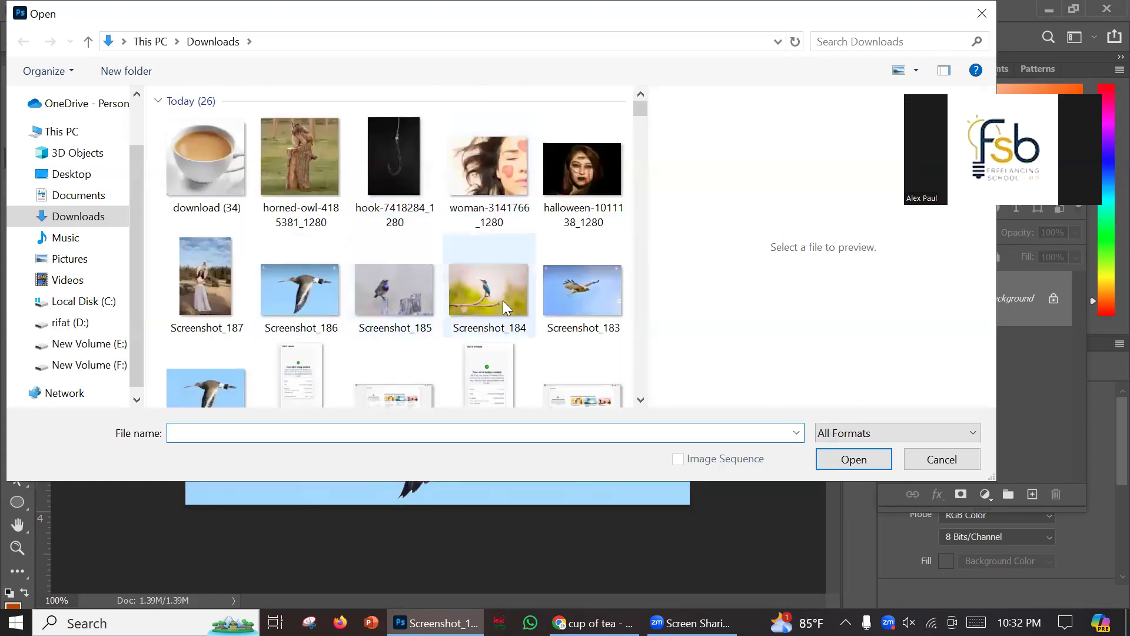
scroll(502, 301, "down", 1)
scroll(323, 317, "down", 20)
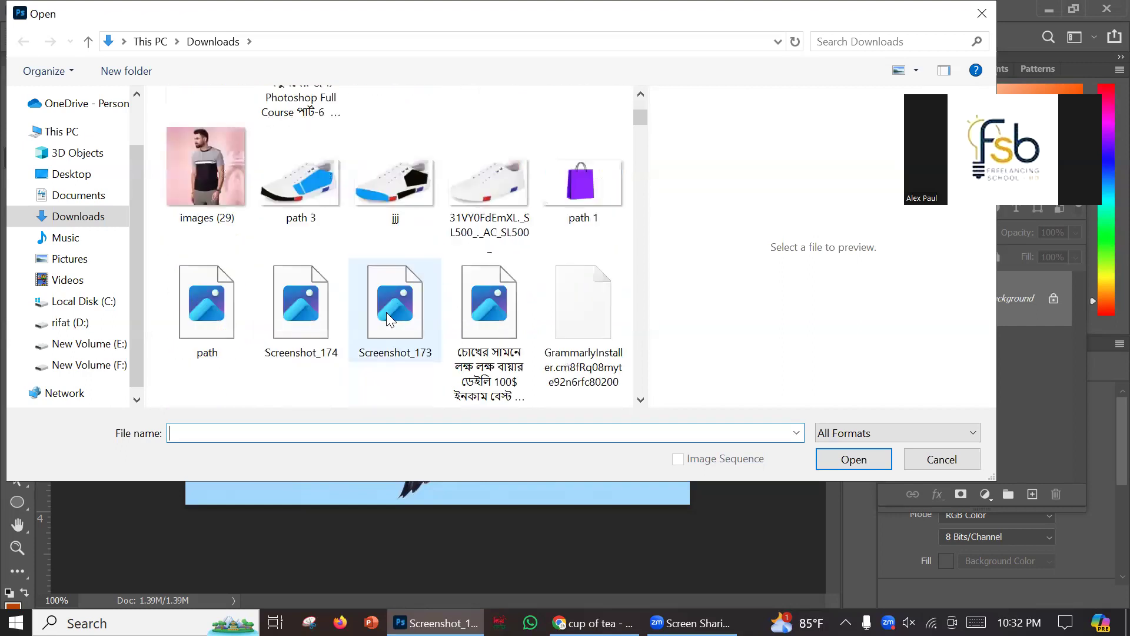
scroll(386, 312, "down", 6)
scroll(201, 277, "up", 5)
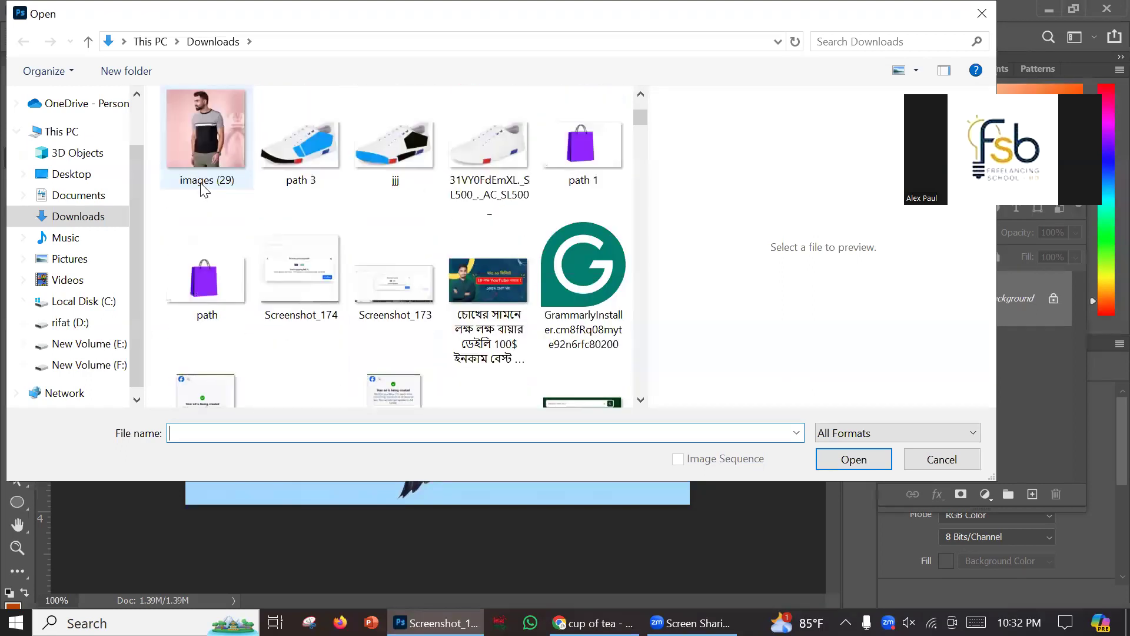
left_click(200, 278)
left_click(853, 460)
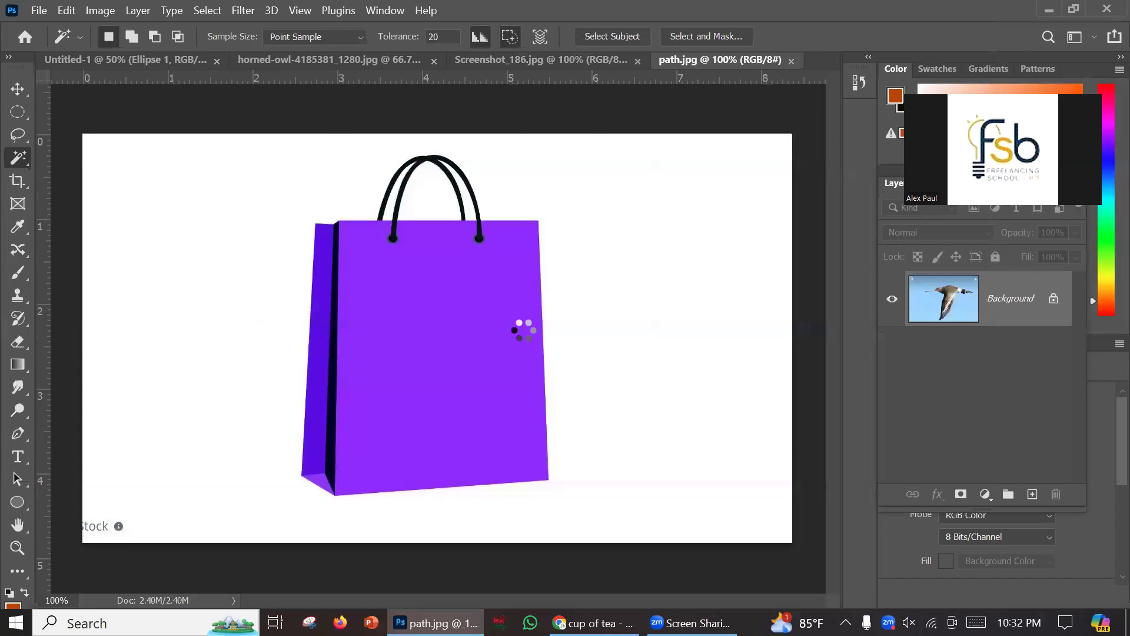
Select the white background around the bag with the Magic Wand, and undo a trial Content-Aware fill of it.
left_click(167, 190)
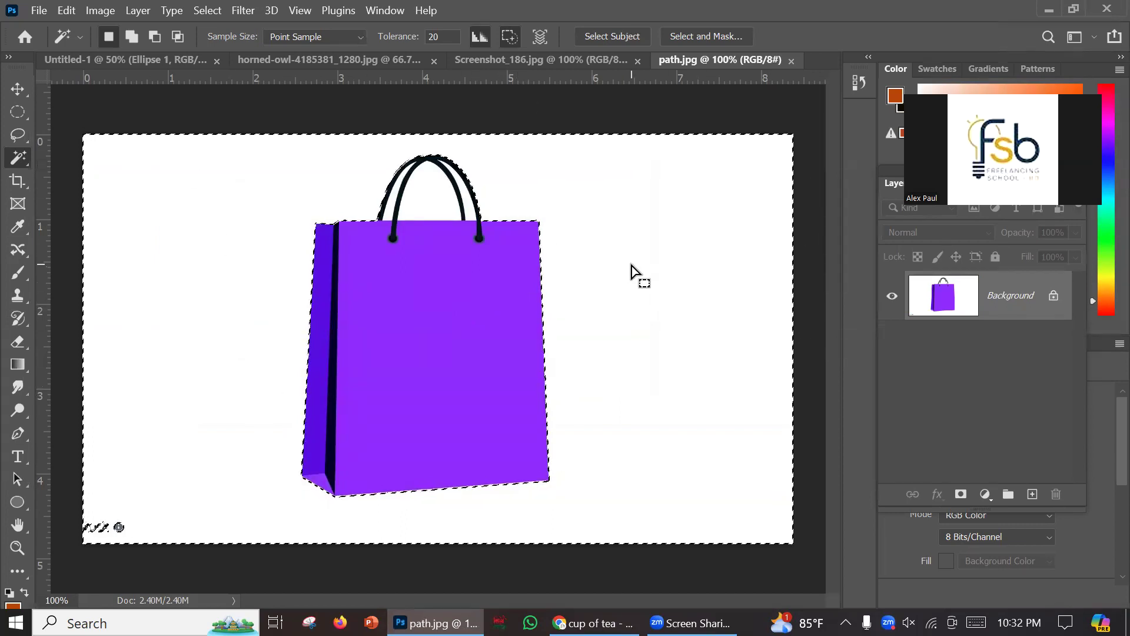
key("shift+BackSpace")
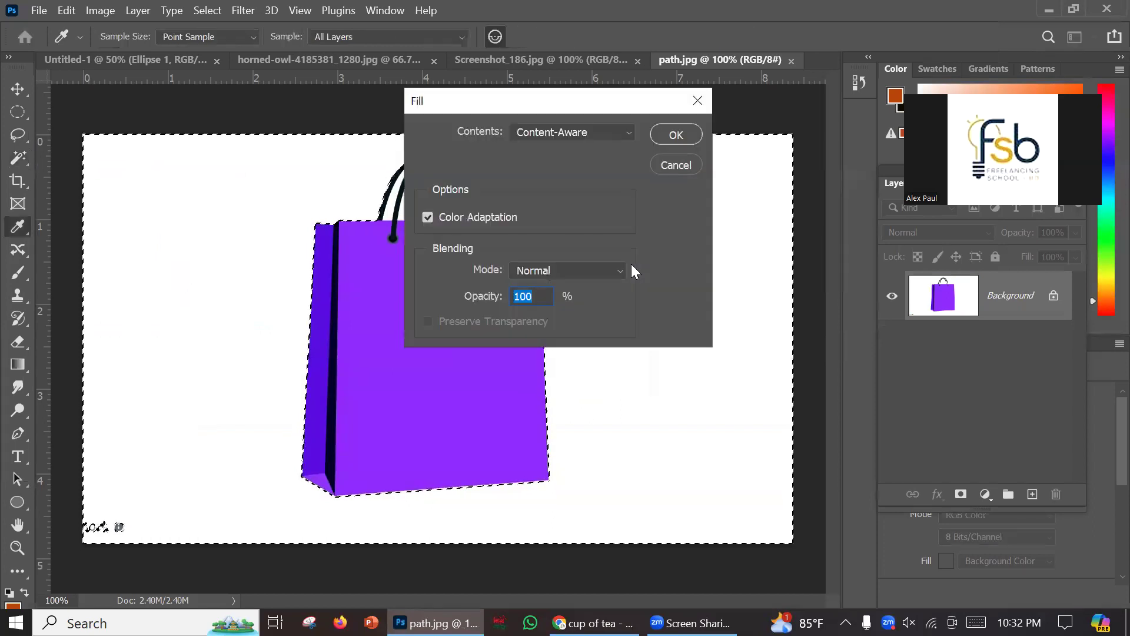
left_click(677, 133)
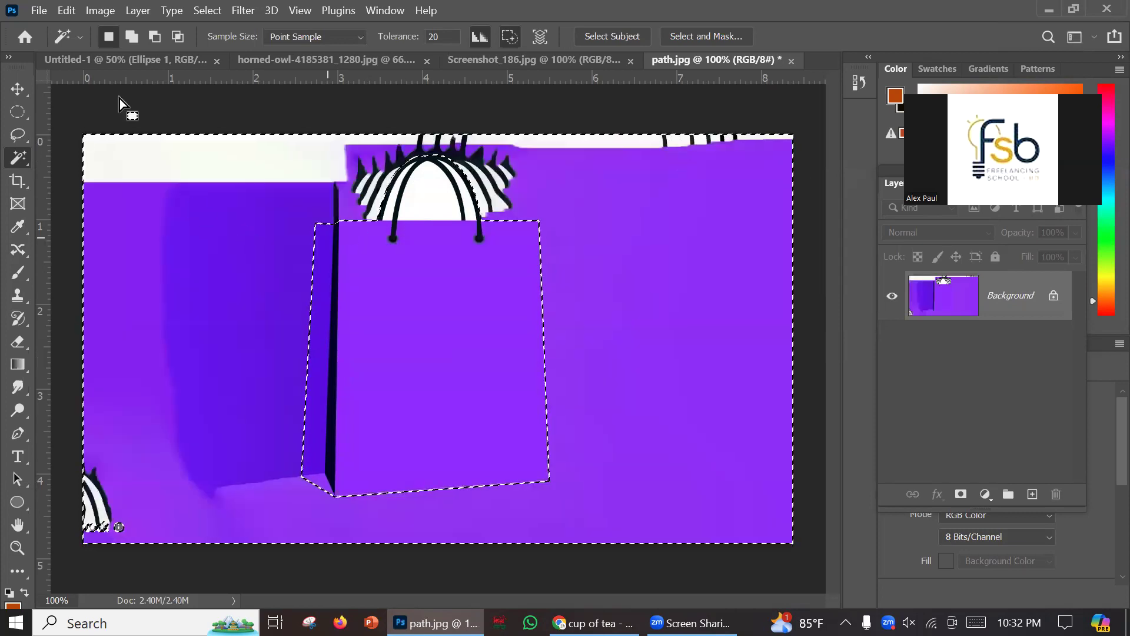
left_click(20, 89)
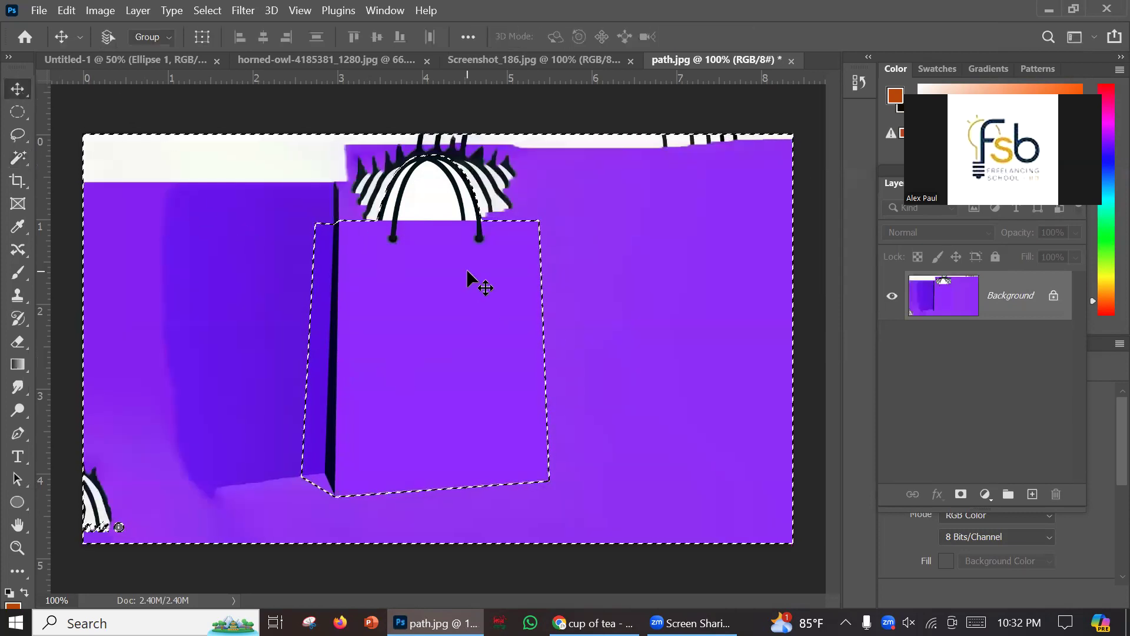
key("ctrl+z")
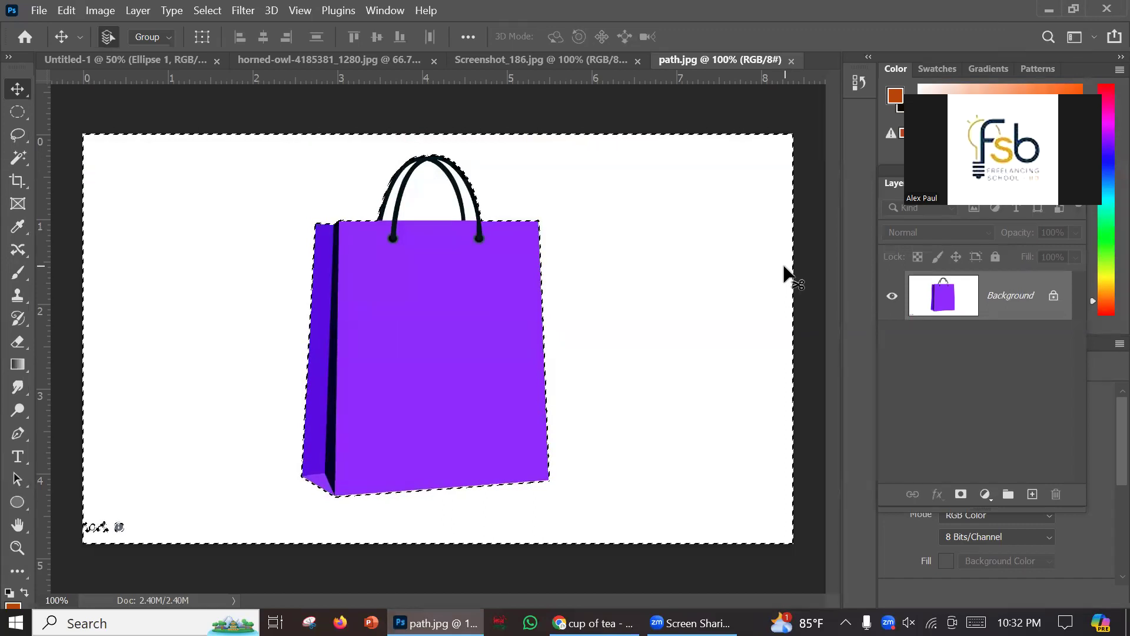
Invert the selection to the bag, try a Content-Aware fill at 100% opacity, deselect, and cancel moving the Background layer.
key("ctrl+shift+i")
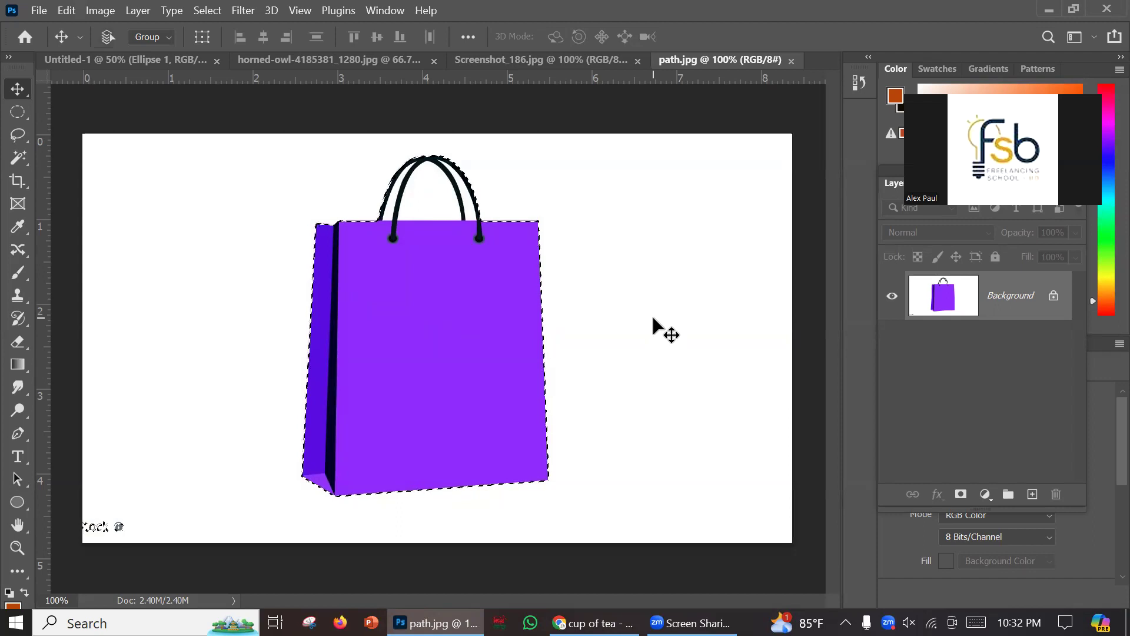
key("shift+F5")
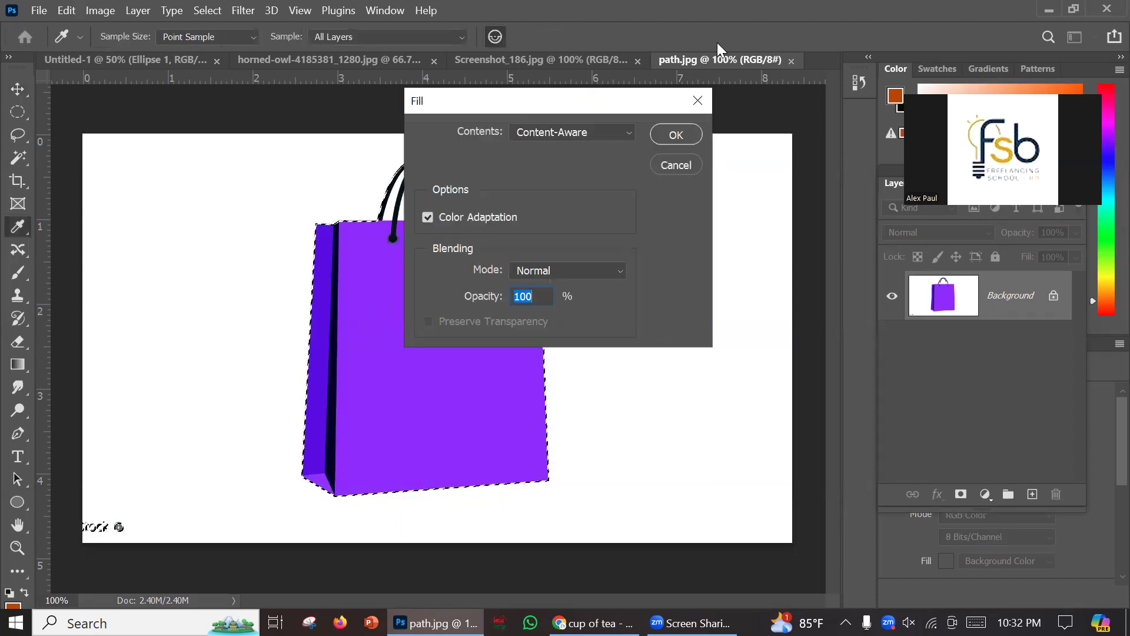
left_click(670, 136)
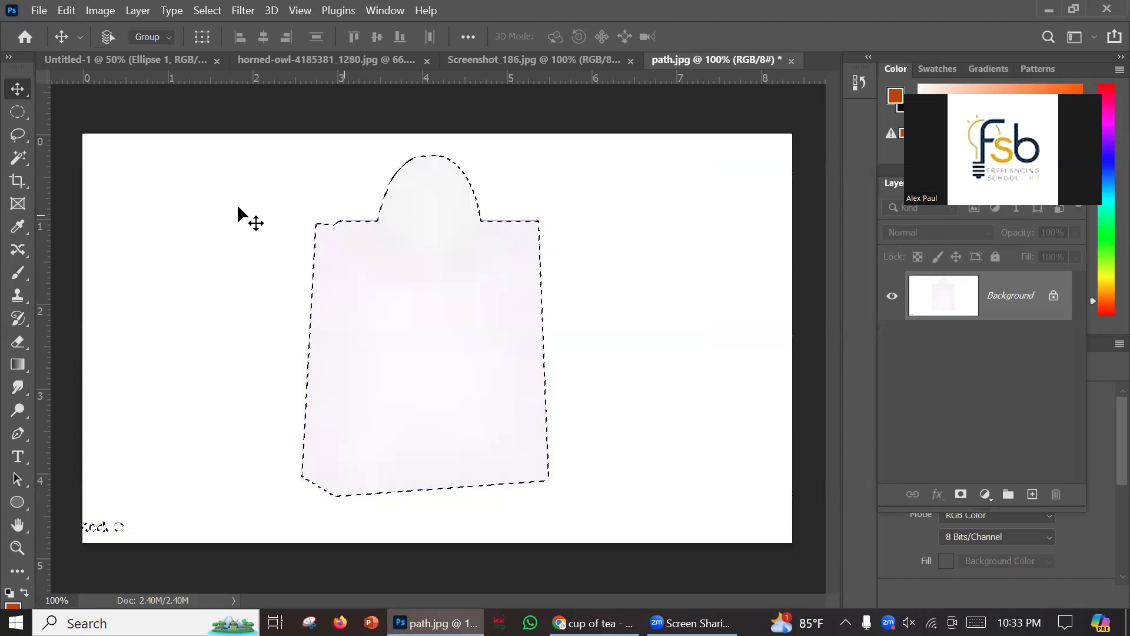
key("ctrl+d")
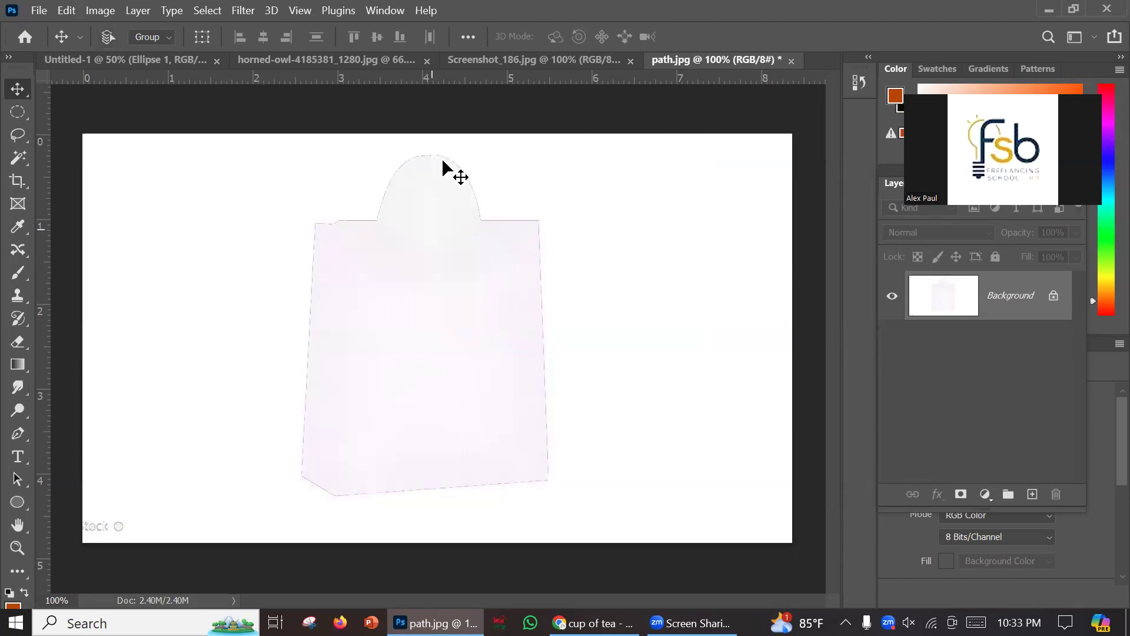
left_click_drag(442, 279, 509, 239)
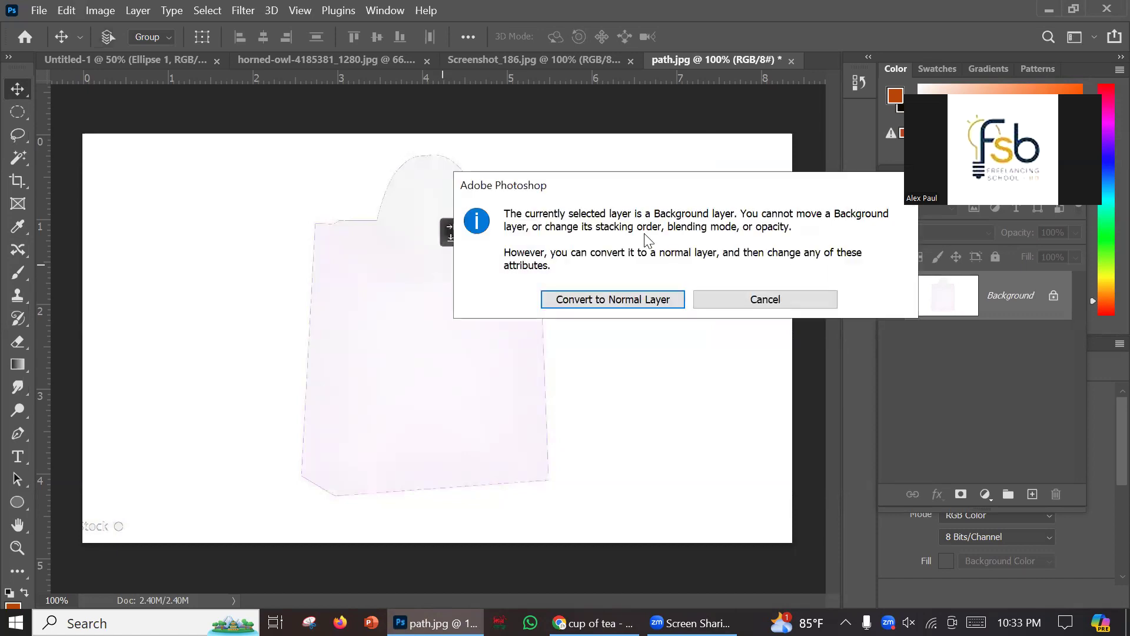
left_click(737, 302)
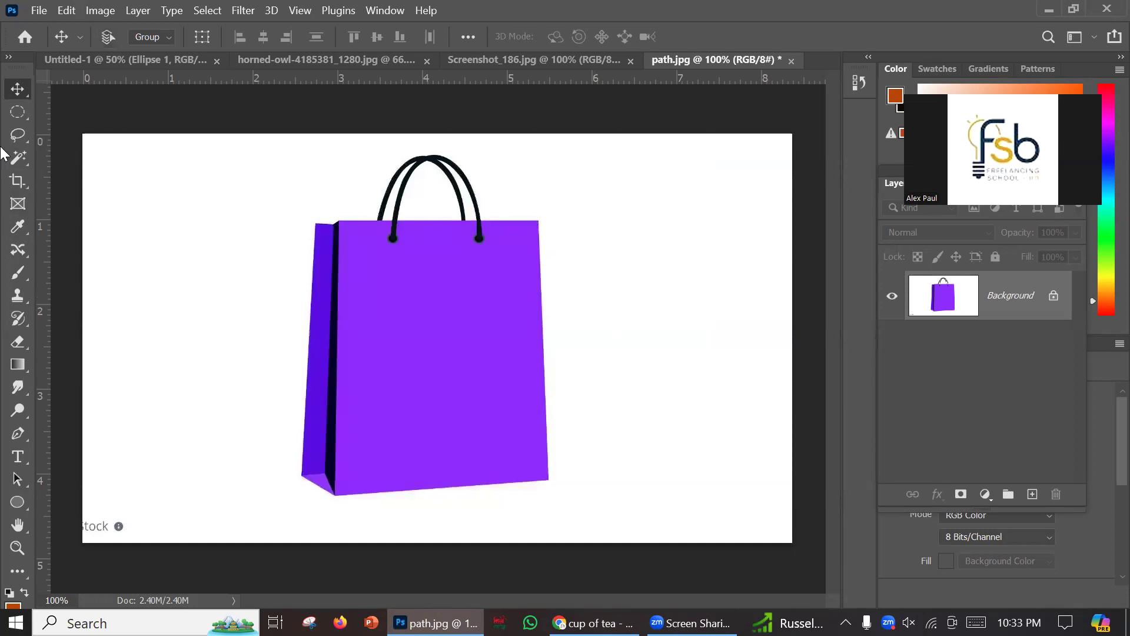
Select the white background with the Magic Wand, invert the selection to the bag, and add a layer mask from it.
left_click(17, 159)
left_click(188, 190)
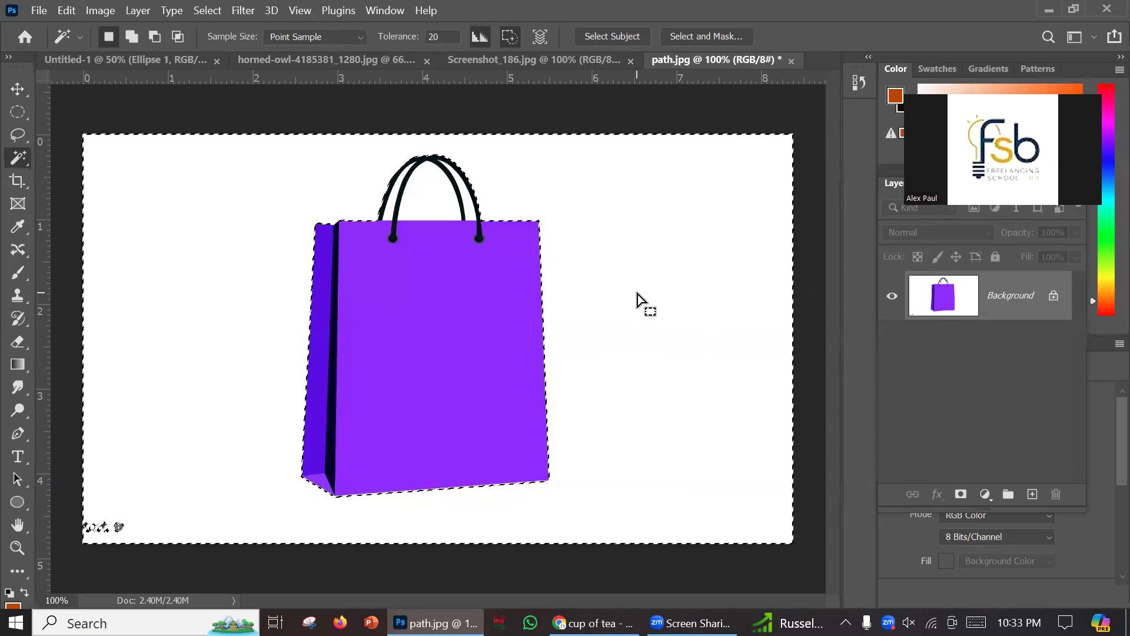
key("ctrl+shift+i")
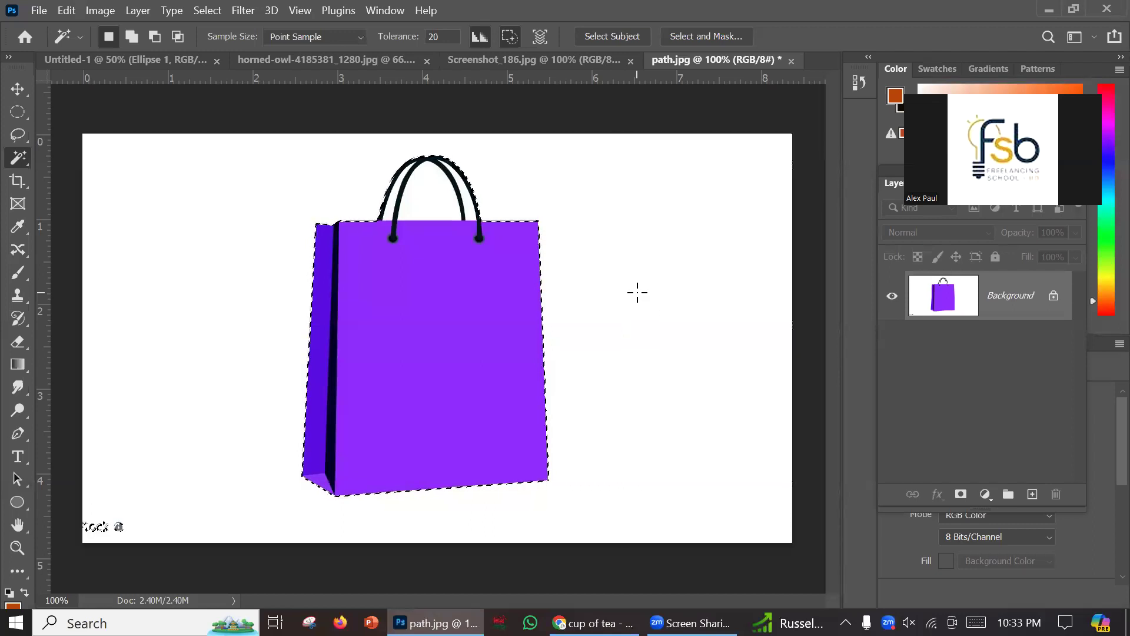
left_click(961, 494)
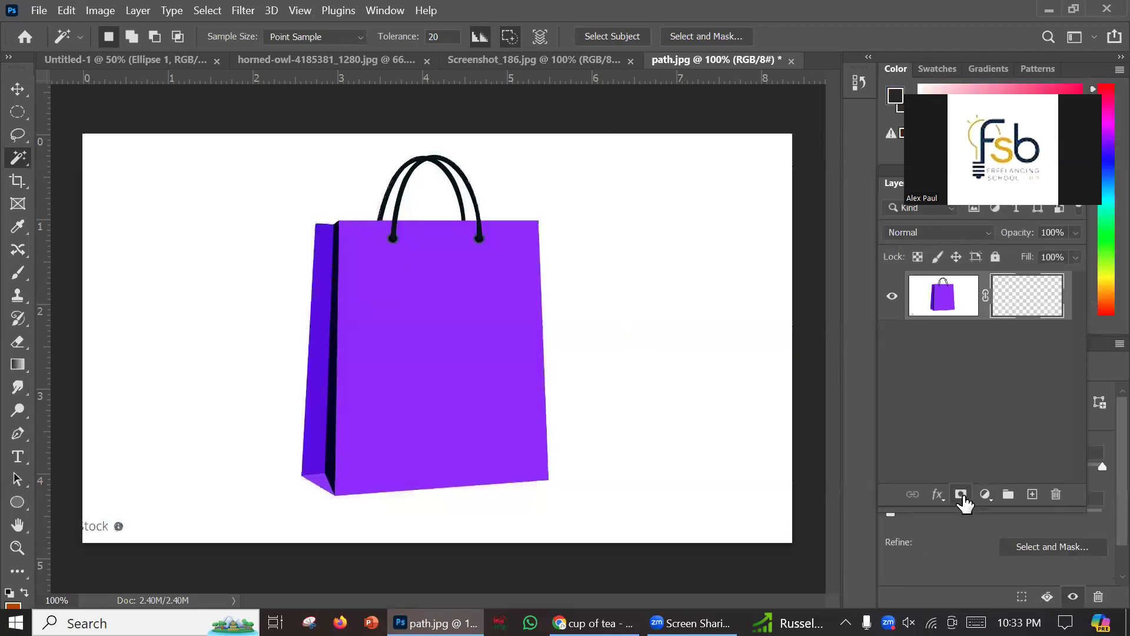
Move the masked bag around the canvas, undo the moves and the layer mask, and deselect the bag.
left_click(17, 87)
mouse_move(419, 312)
left_mouse_down()
mouse_move(400, 309)
mouse_move(432, 305)
left_mouse_up()
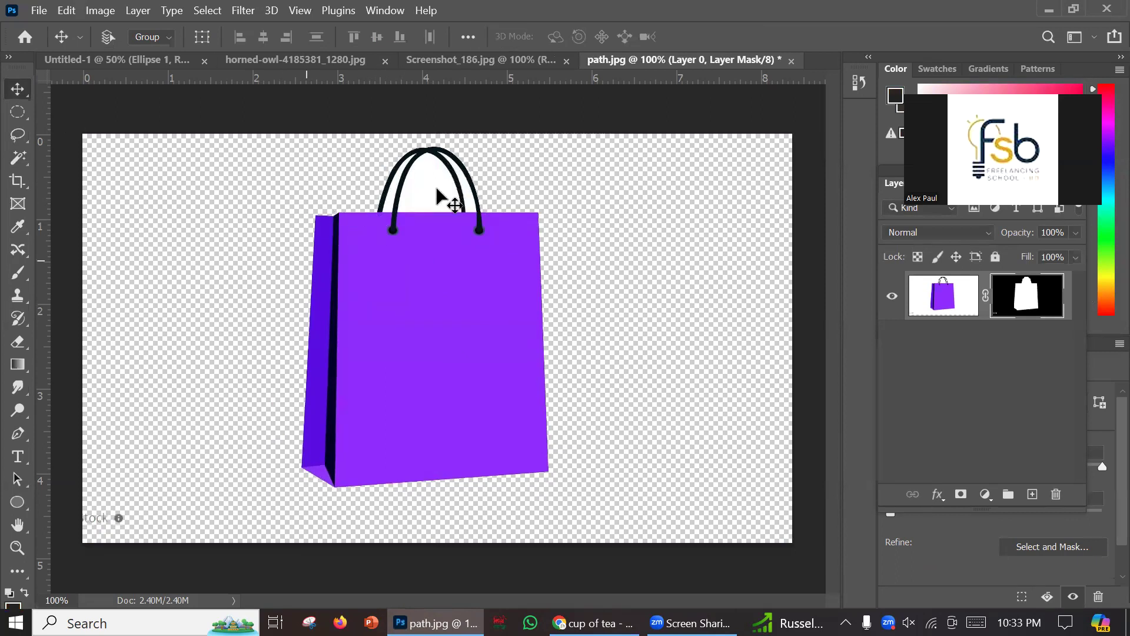
left_click_drag(447, 318, 473, 328)
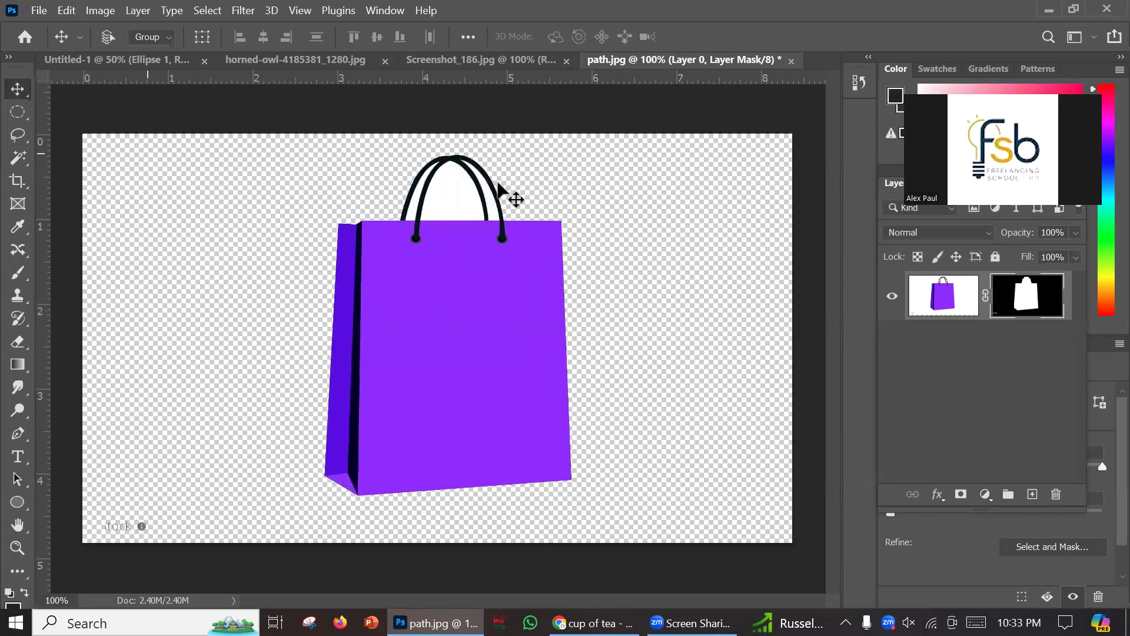
key("ctrl+z")
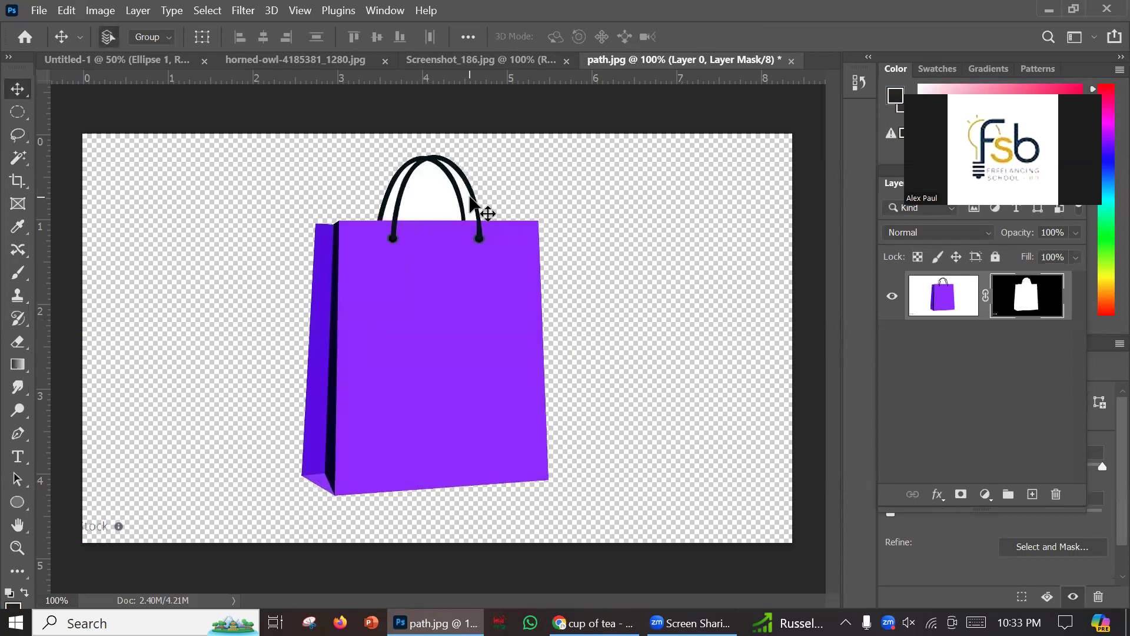
key("ctrl+alt+z")
key("ctrl+alt+z")
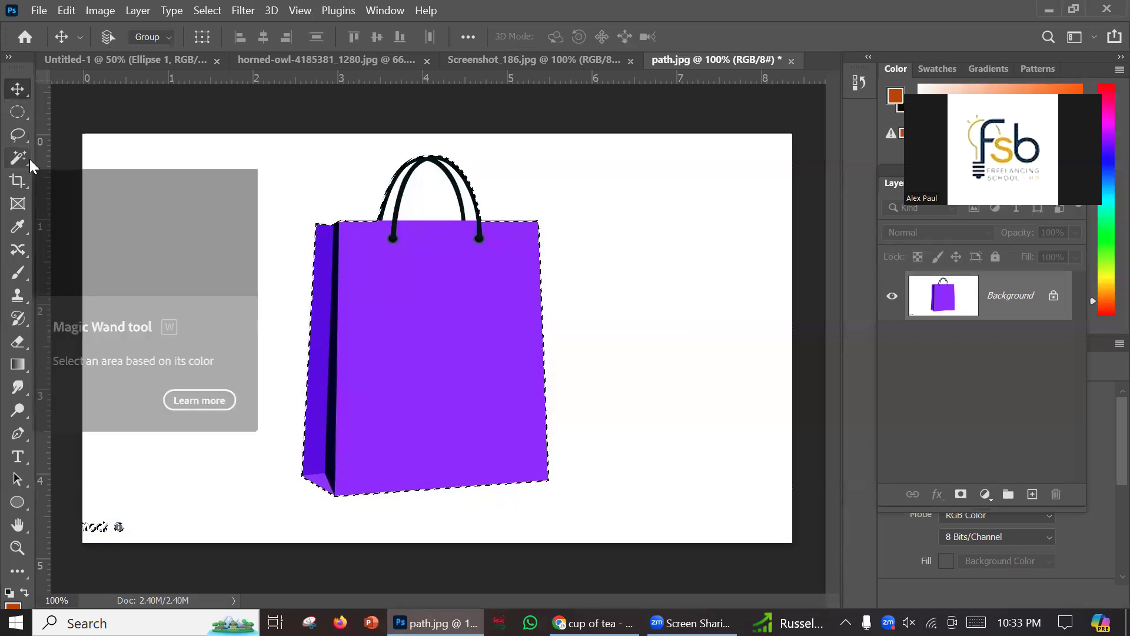
key("ctrl+d")
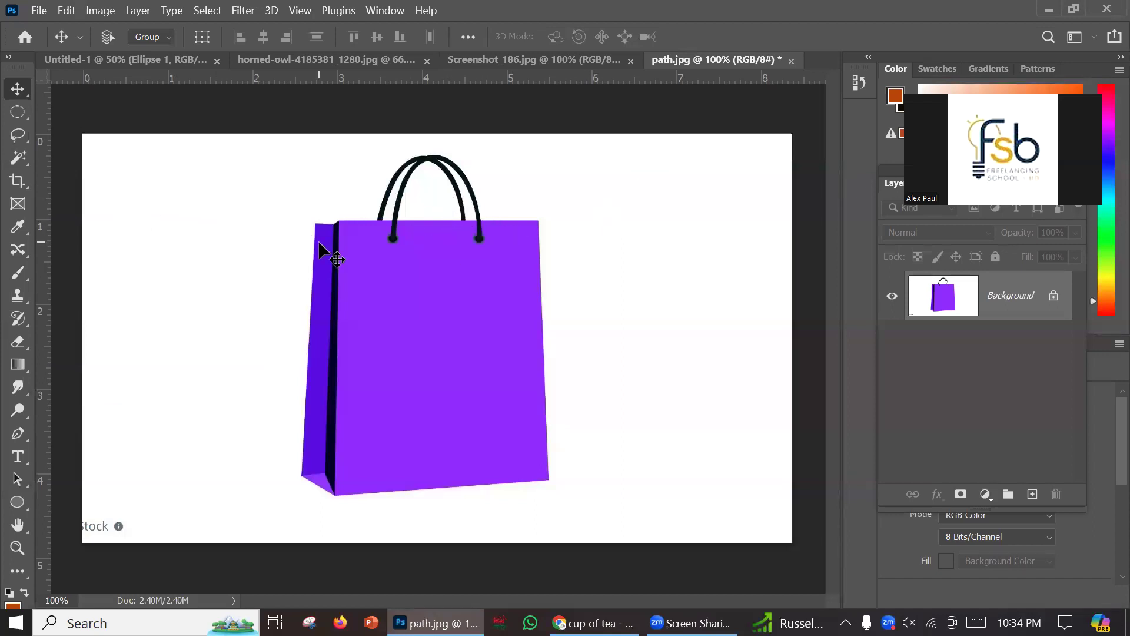
Activate the Magic Wand tool and switch past the owl image to the bird image Screenshot_186.jpg.
left_click(12, 162)
left_click(68, 117)
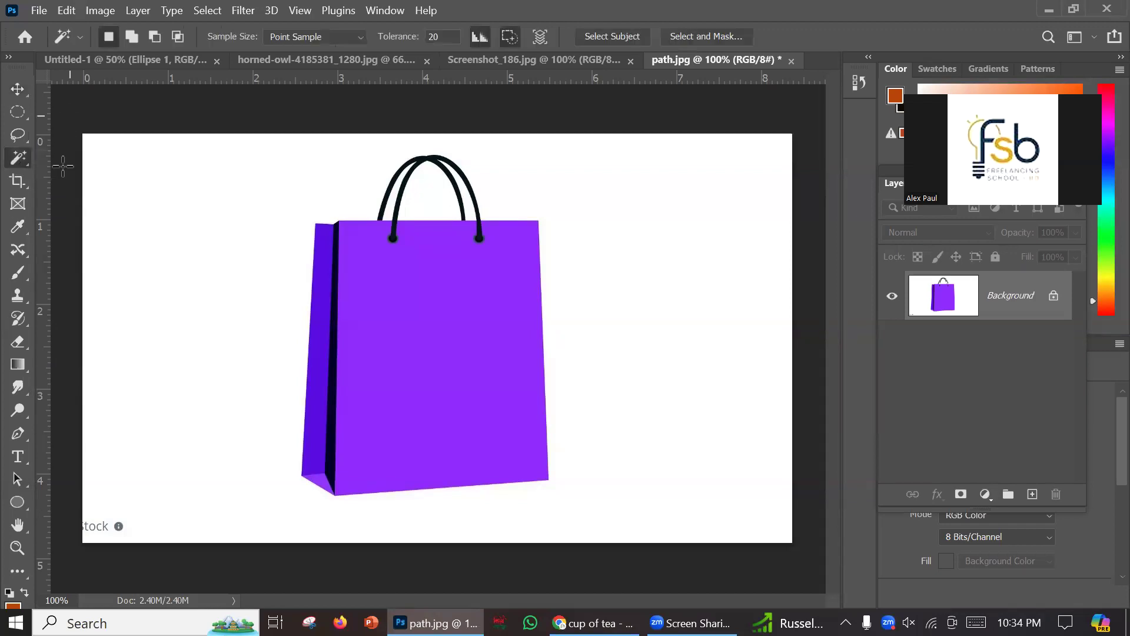
left_click(300, 59)
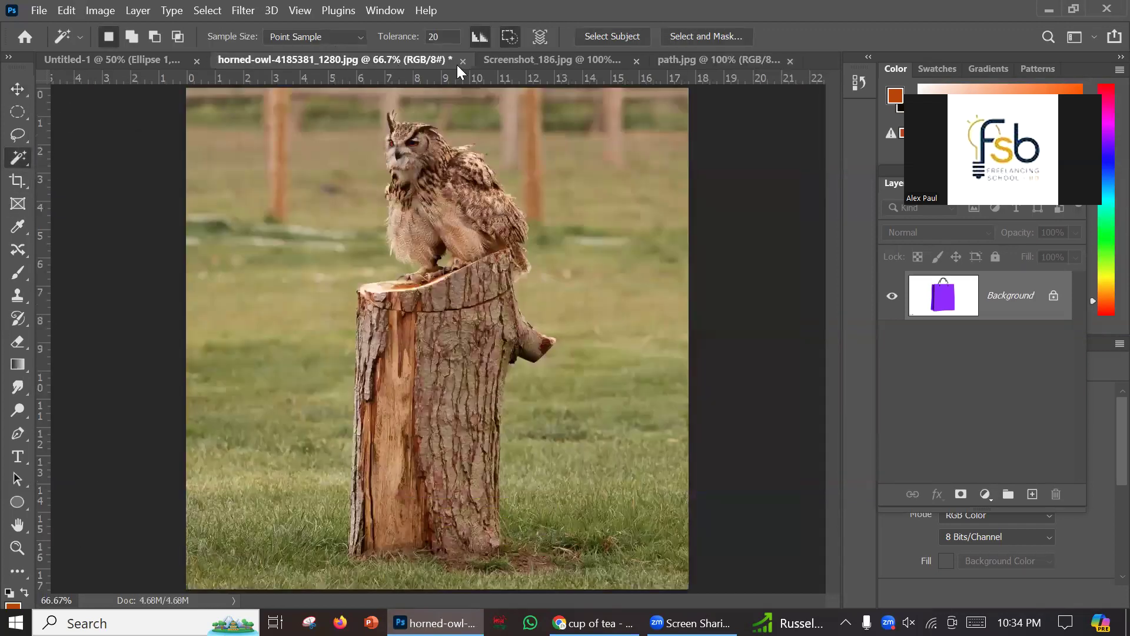
left_click(485, 61)
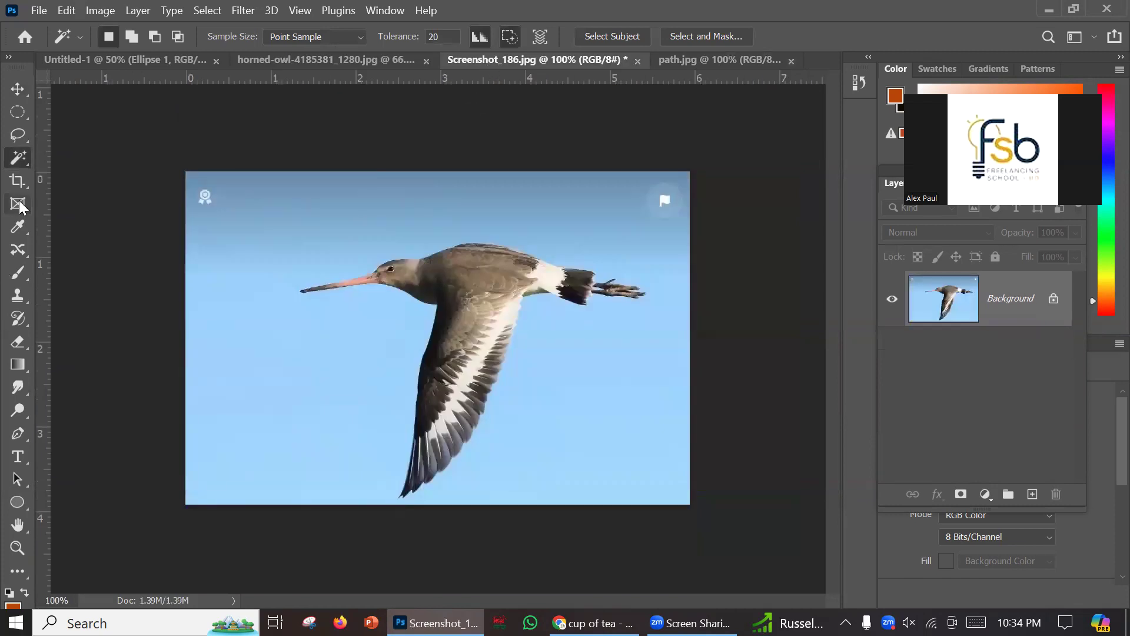
Crop both sides of the bird image closer to the beak and tail, and undo the crop.
left_click(24, 181)
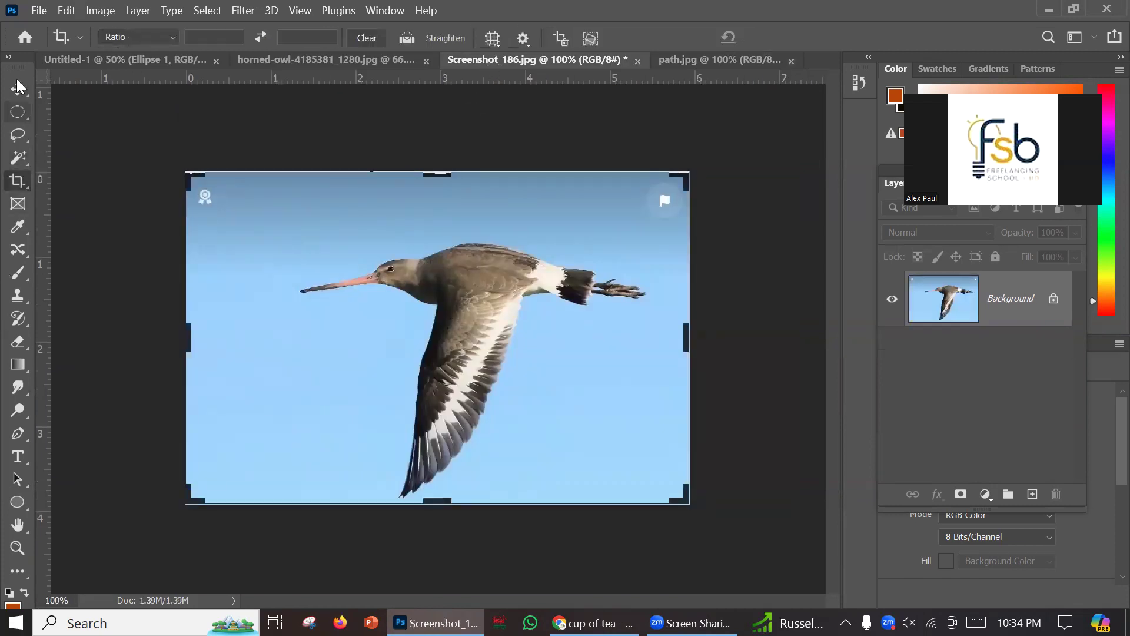
left_click(17, 88)
left_click(22, 185)
left_click_drag(187, 340, 238, 330)
left_click_drag(638, 343, 617, 335)
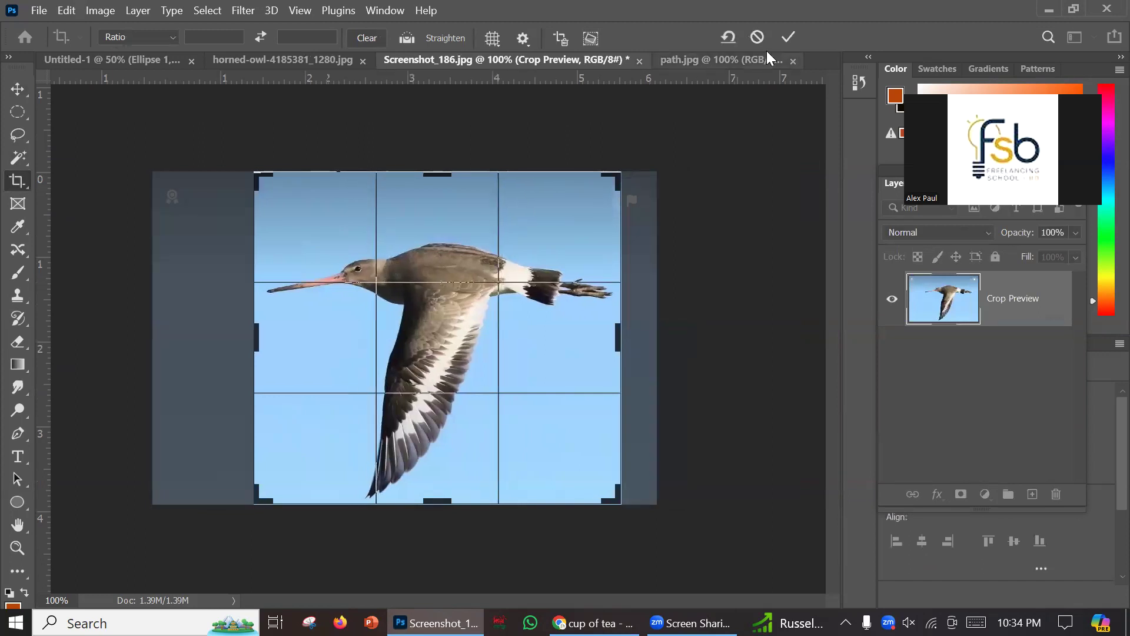
left_click(788, 37)
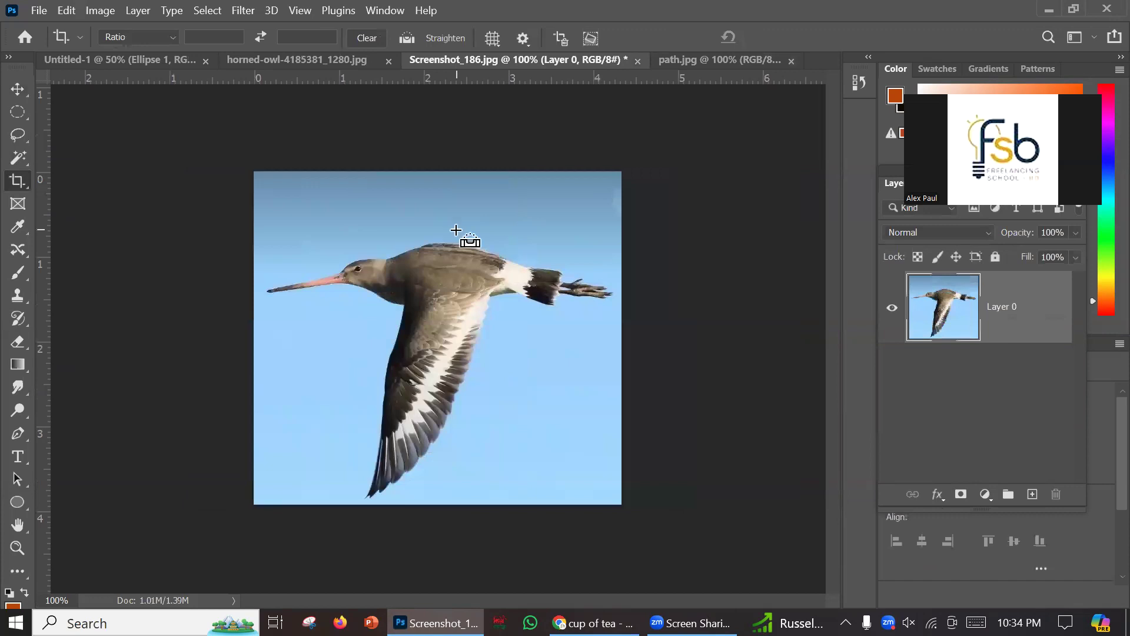
key("ctrl+z")
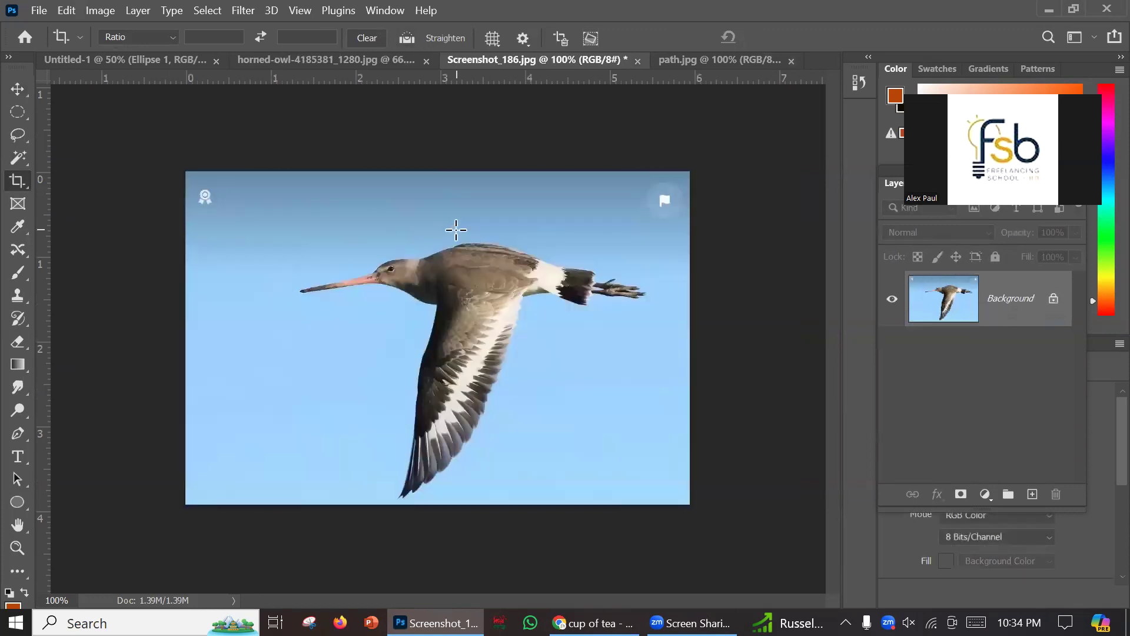
Show the Crop tool's variants and mark them with red arrows on a screen capture, discarding the capture.
right_click(16, 182)
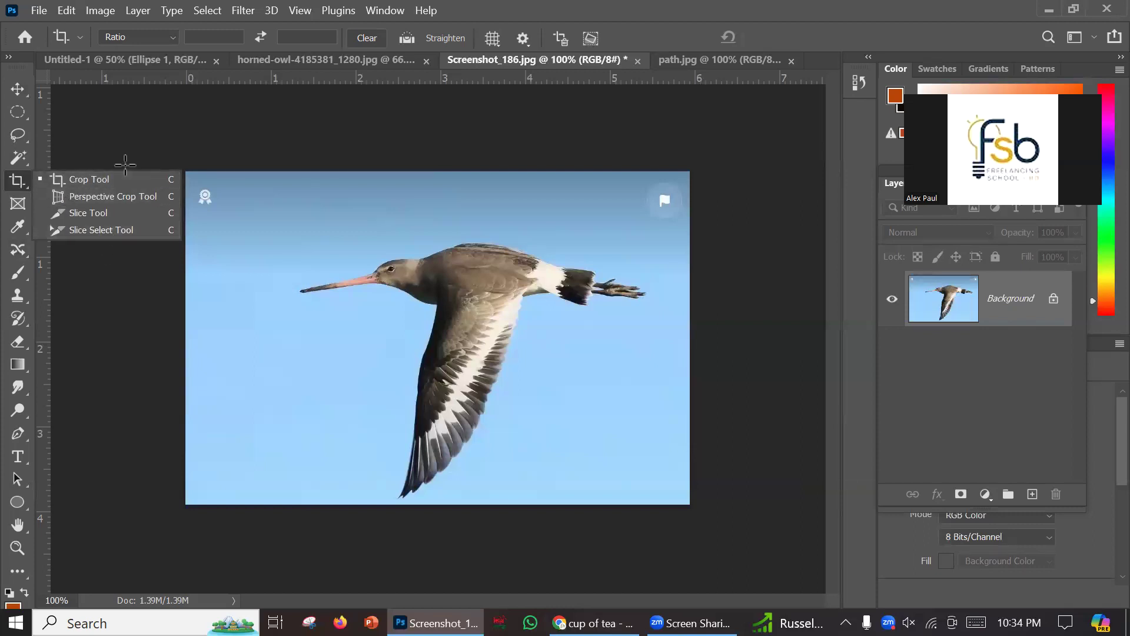
key("Print")
left_click_drag(39, 138, 185, 271)
left_click(203, 110)
mouse_move(135, 134)
left_mouse_down()
mouse_move(120, 179)
mouse_move(150, 188)
left_mouse_up()
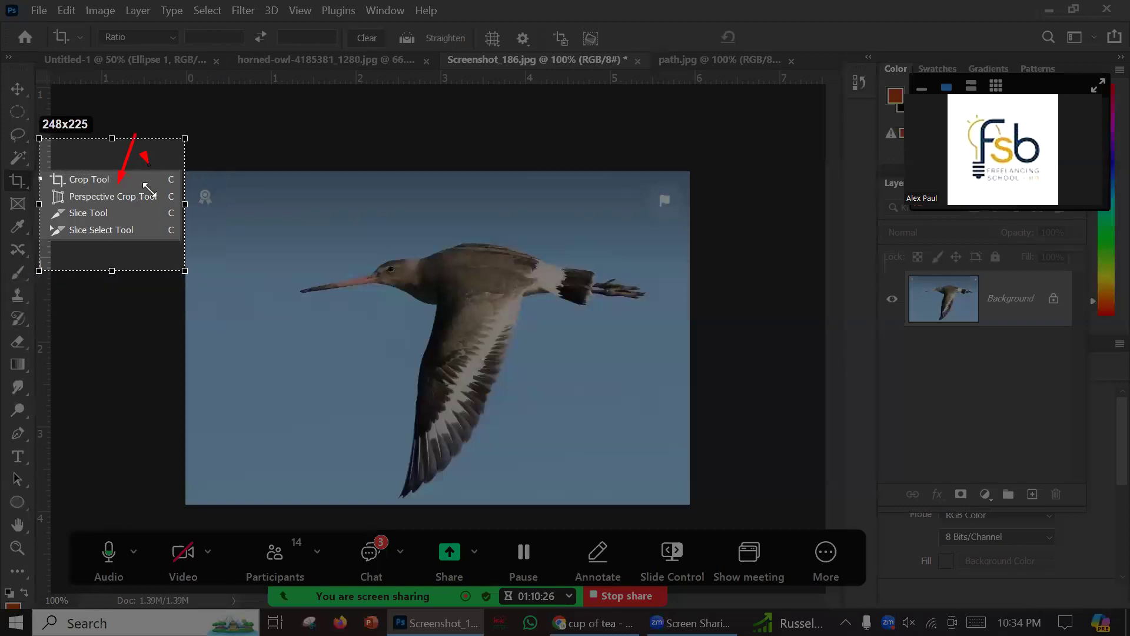
left_click(221, 289)
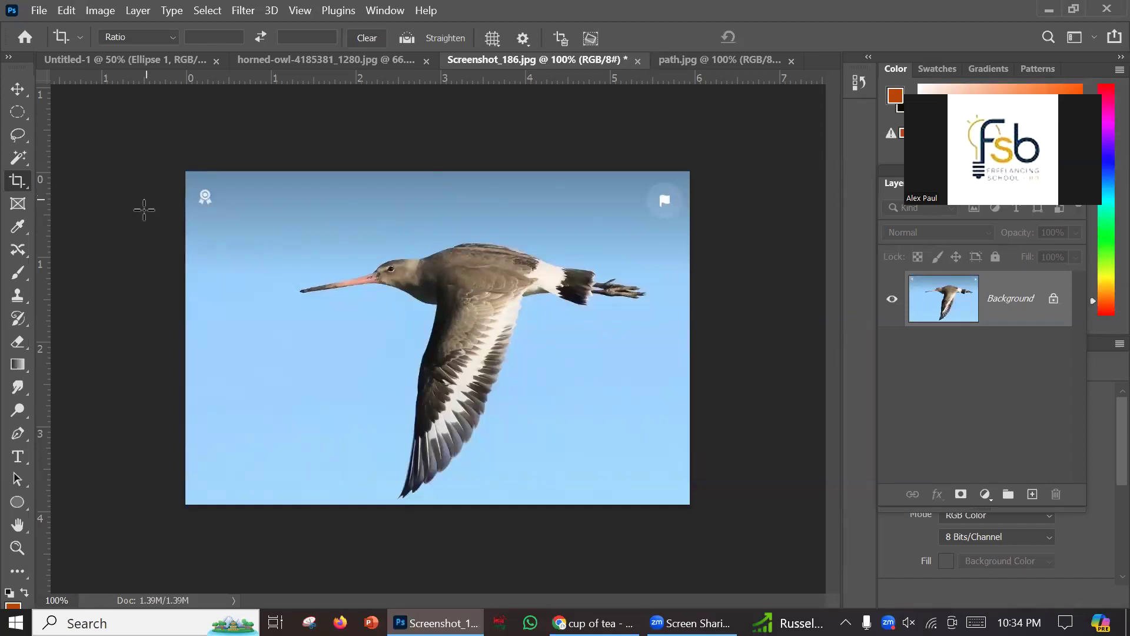
Activate the Frame tool and open the cup image download (34) from the Downloads folder.
left_click(19, 203)
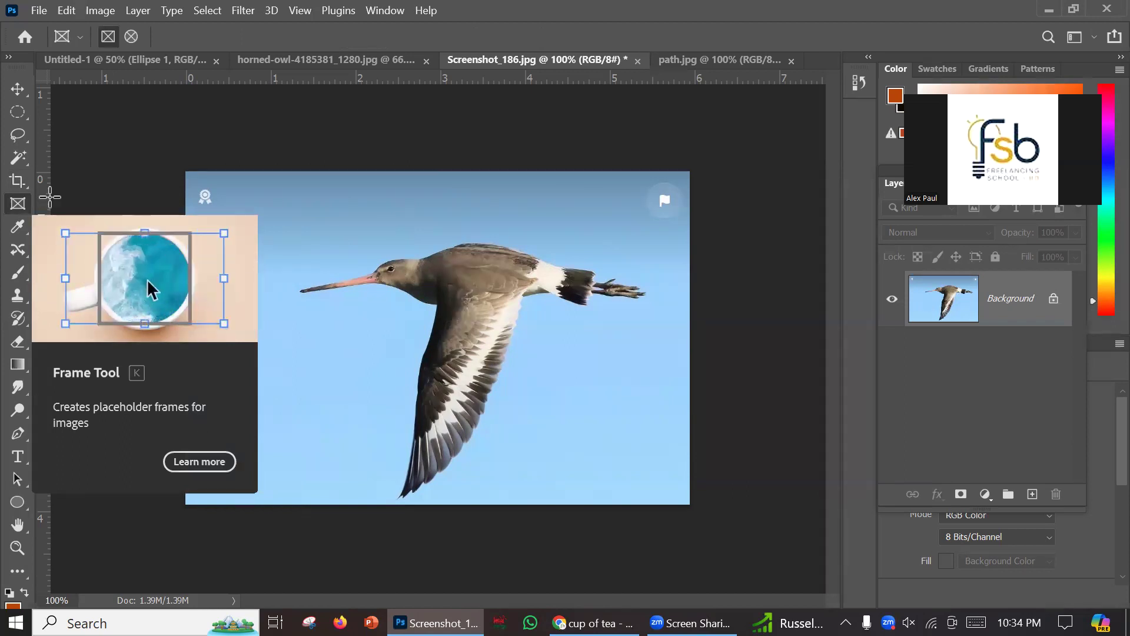
left_click(66, 10)
mouse_move(39, 10)
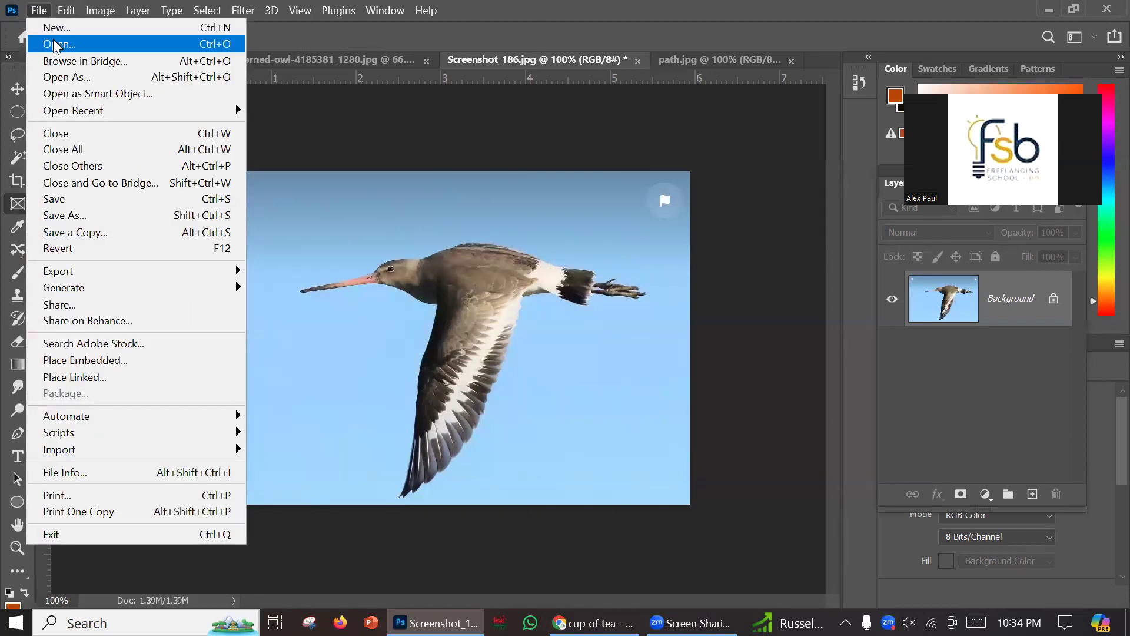
left_click(53, 43)
left_click(198, 163)
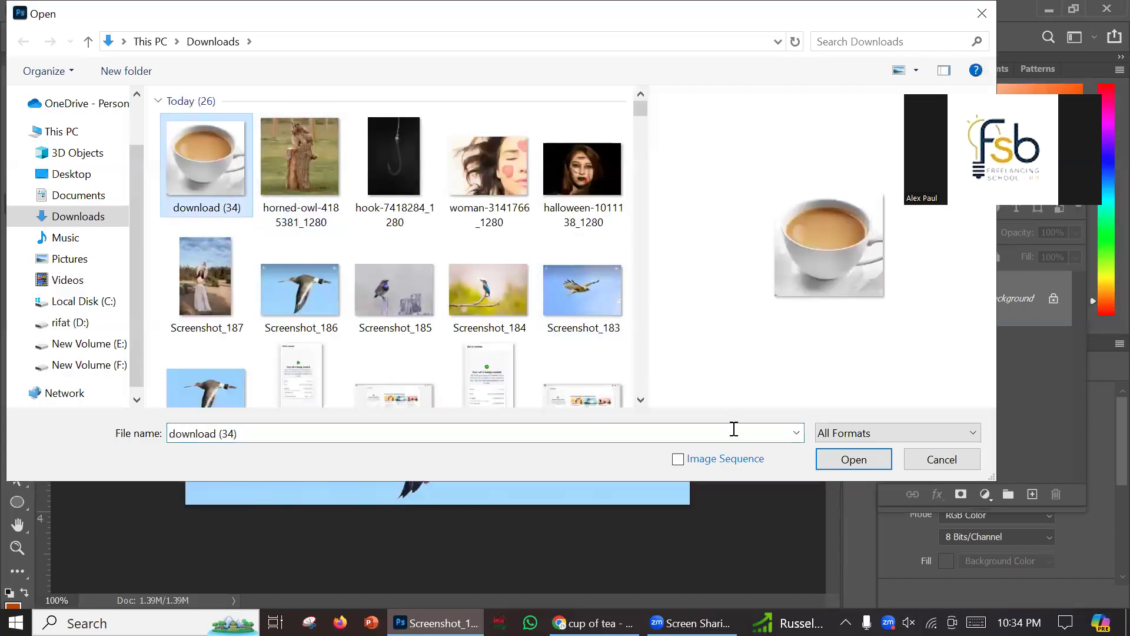
left_click(840, 461)
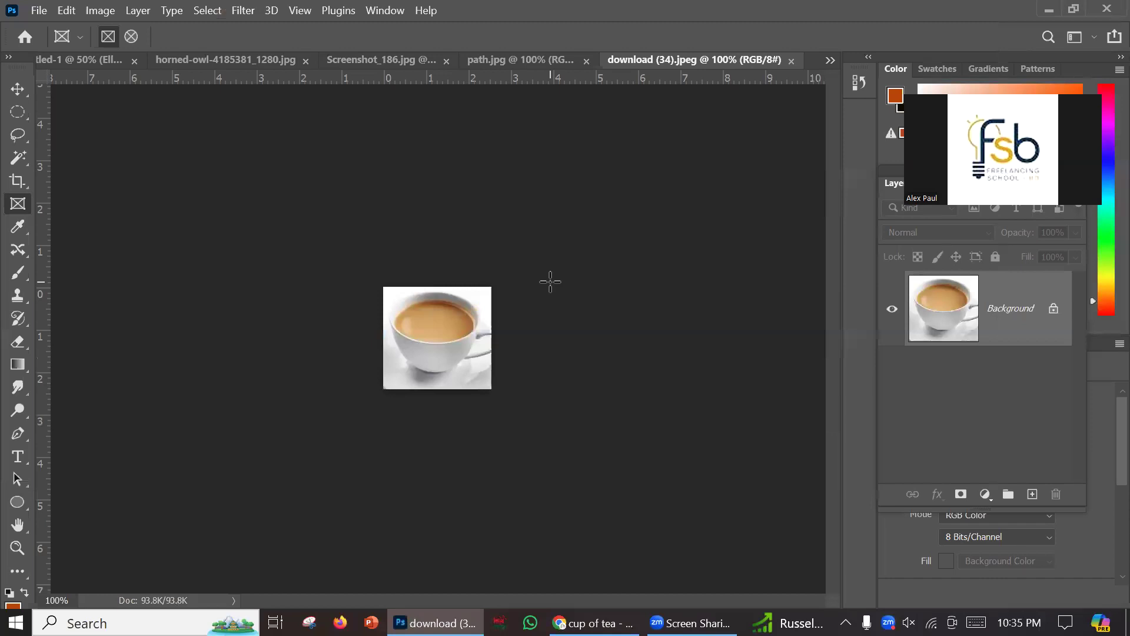
scroll(550, 281, "up", 5)
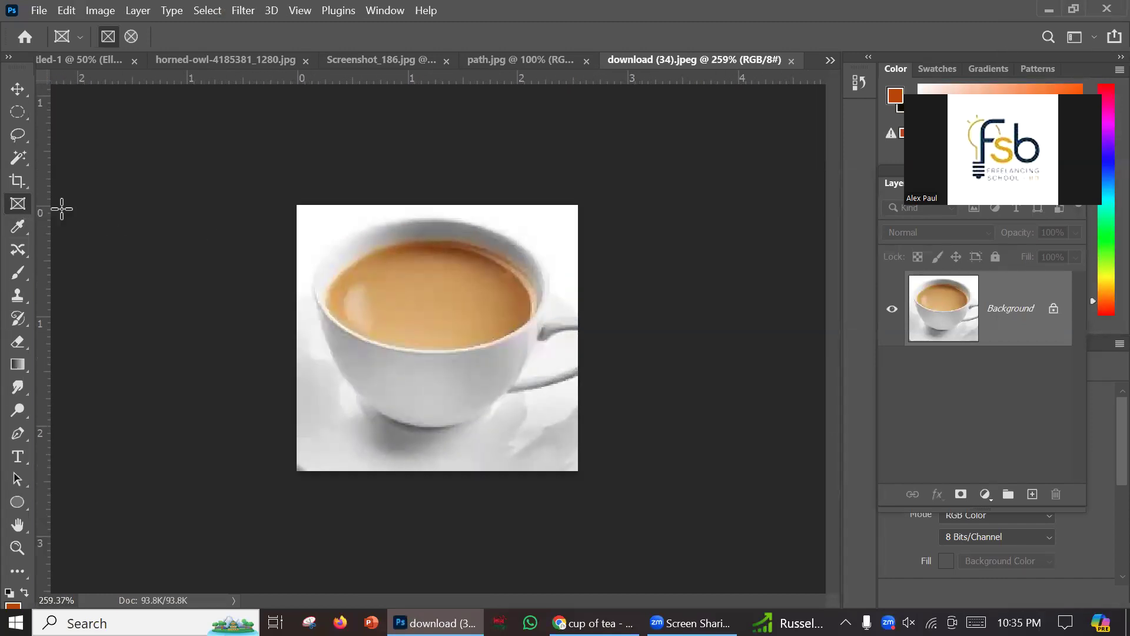
Try out rectangular placeholder frames over the upper part of the cup, undoing each one.
mouse_move(304, 216)
left_mouse_down()
mouse_move(532, 373)
mouse_move(559, 375)
left_mouse_up()
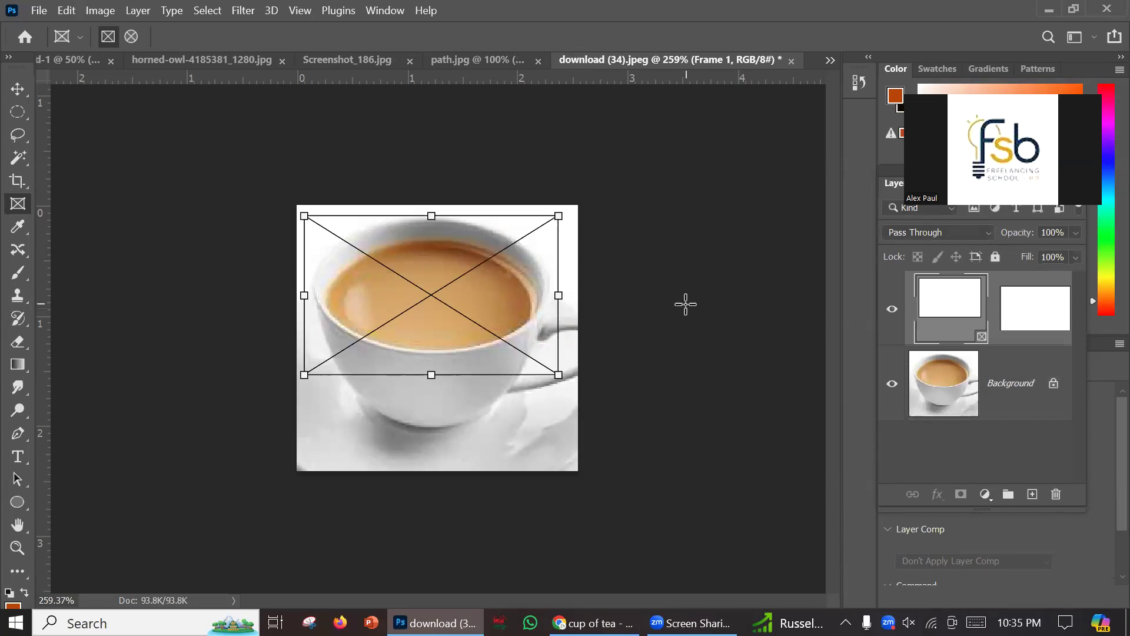
key("ctrl+z")
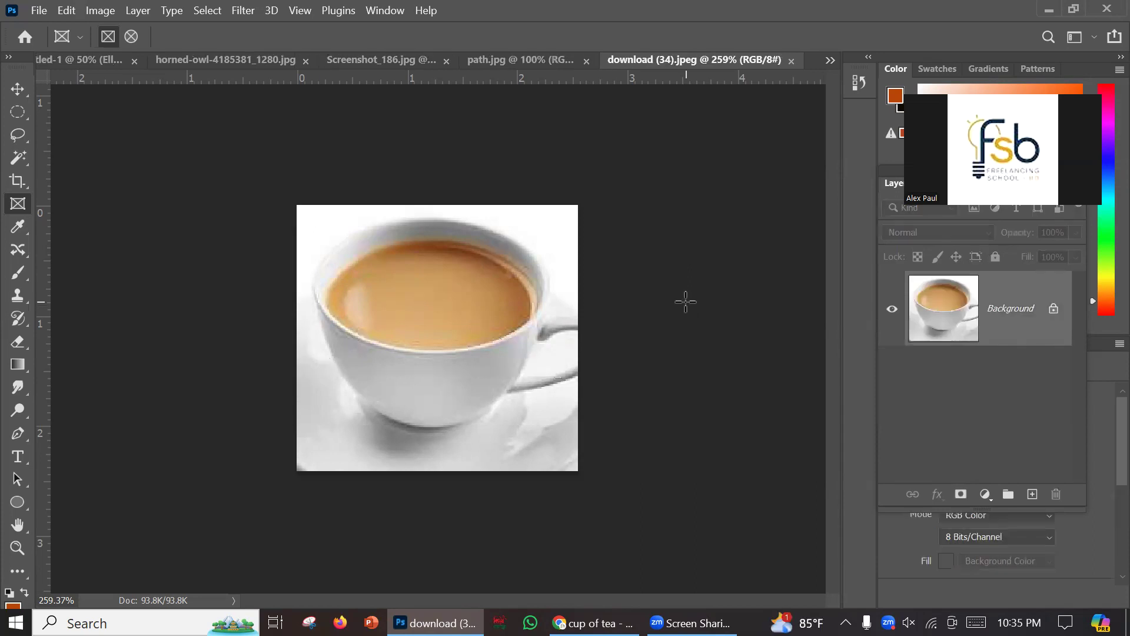
left_click_drag(304, 225, 564, 366)
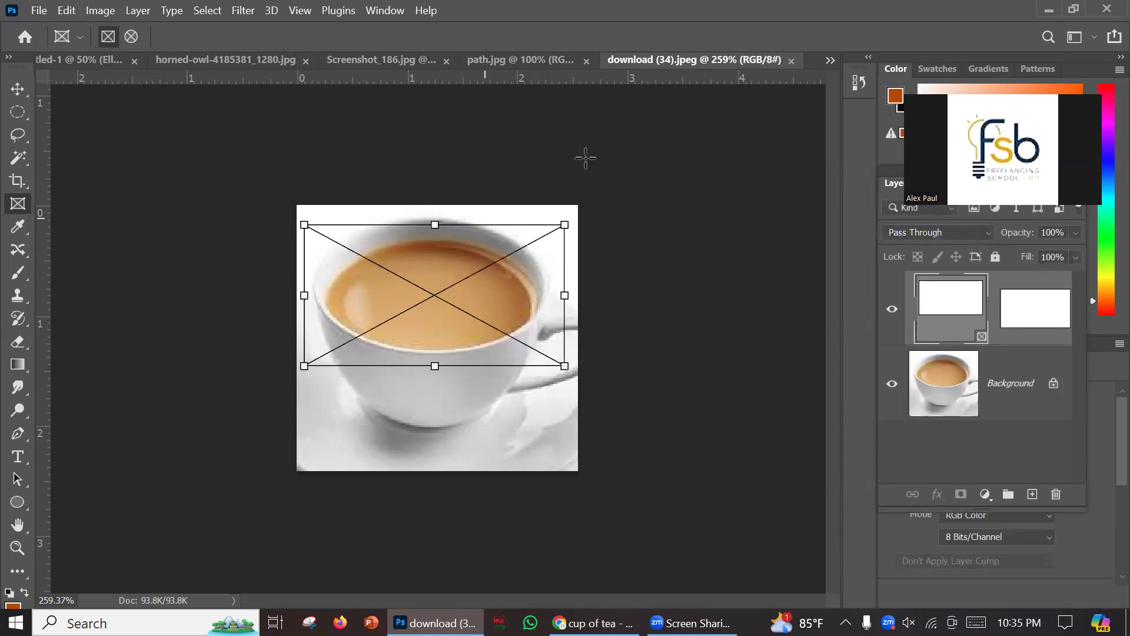
key("ctrl+z")
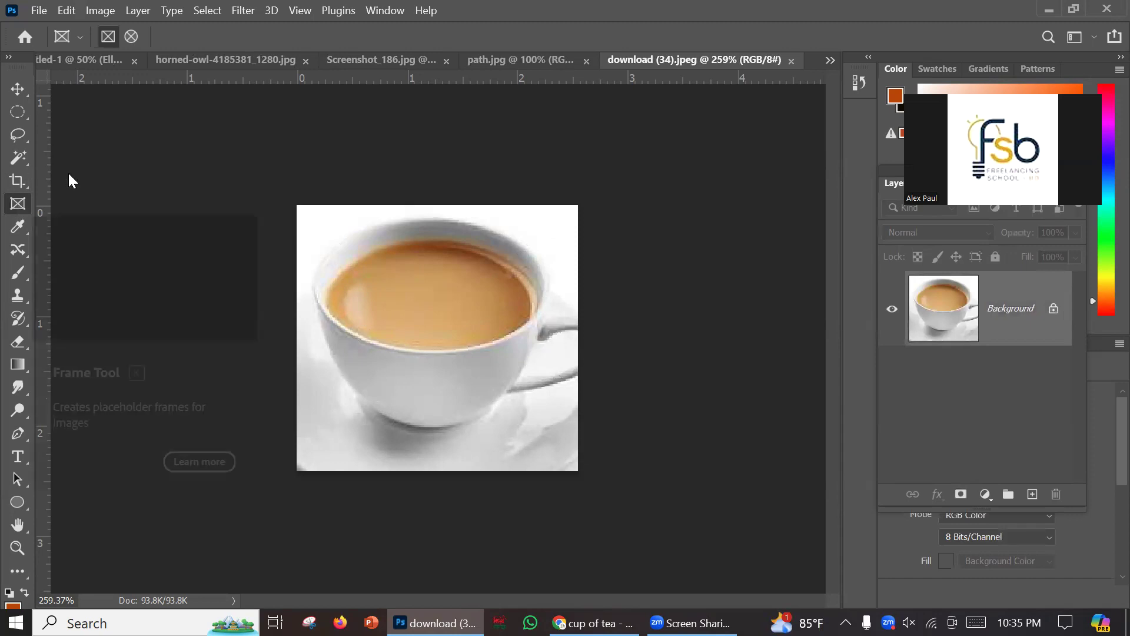
Show the Frame tool's description and capture its preview picture in a screen capture, discarding the capture.
left_click(18, 89)
left_click(18, 204)
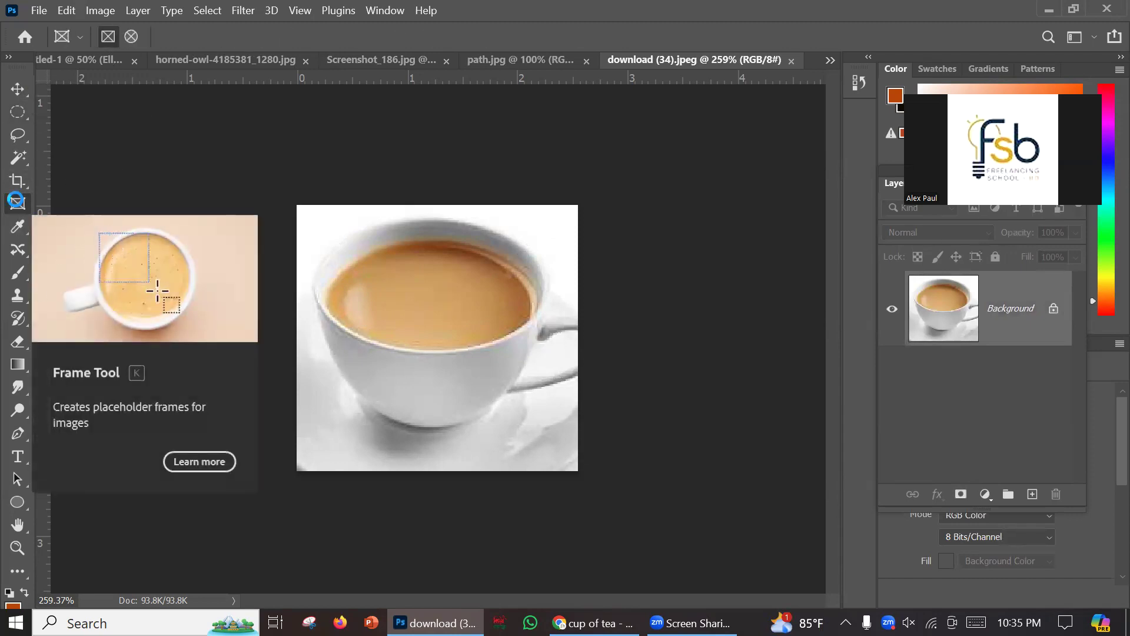
key("Print")
left_click_drag(60, 210, 260, 369)
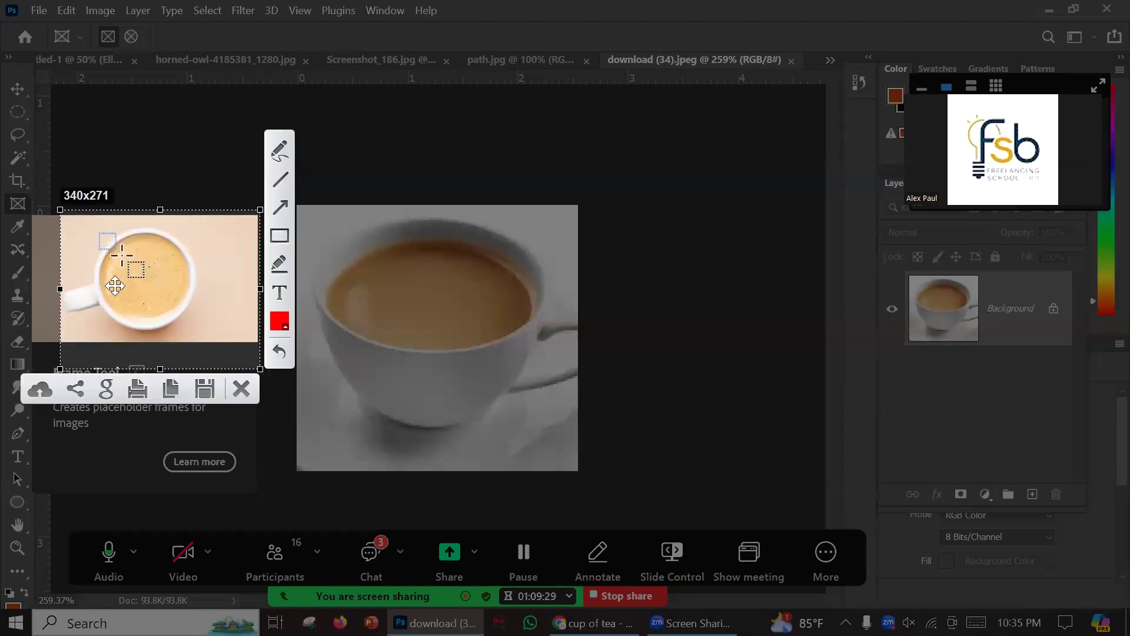
left_click(241, 388)
Switch to path.jpg and try out rectangular placeholder frames around the purple bag, undoing each one.
left_click(534, 59)
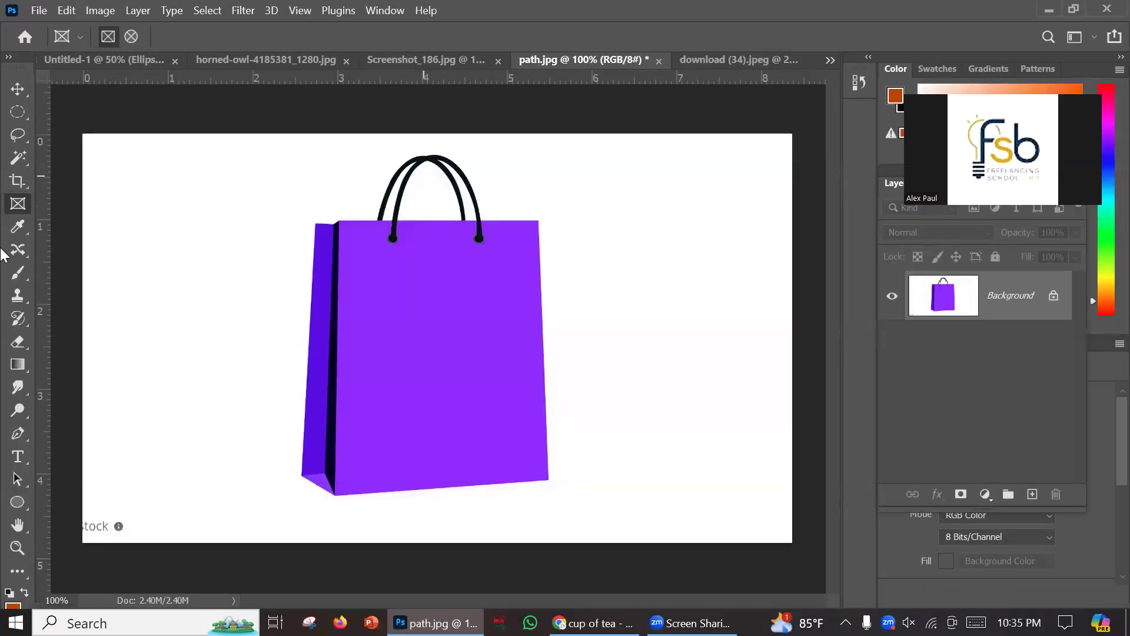
left_click_drag(254, 134, 597, 515)
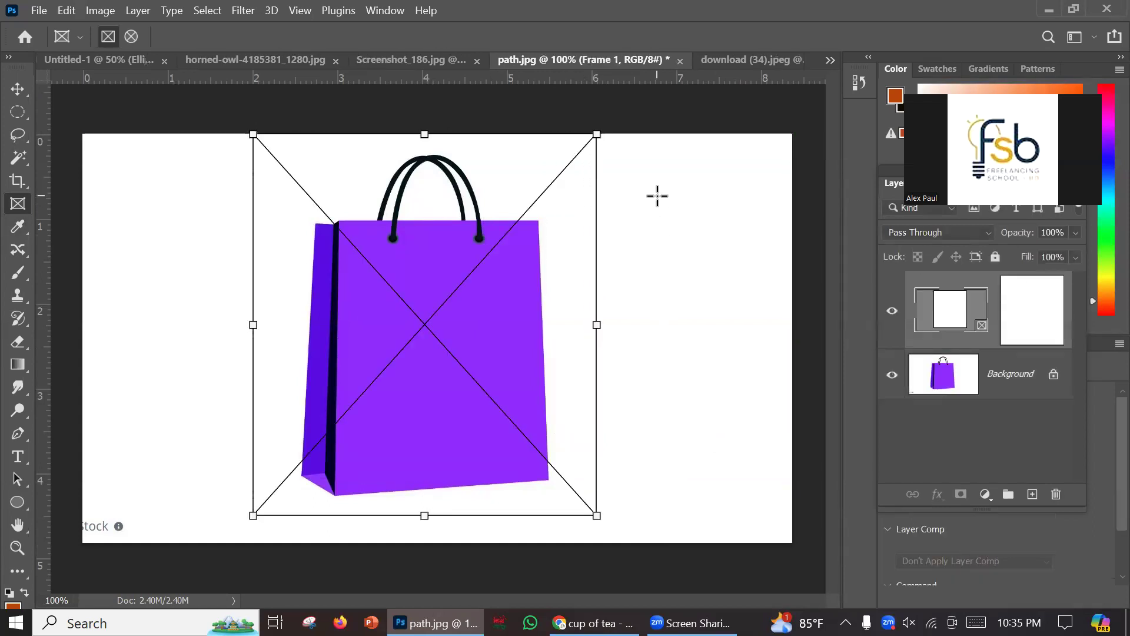
left_click(958, 368)
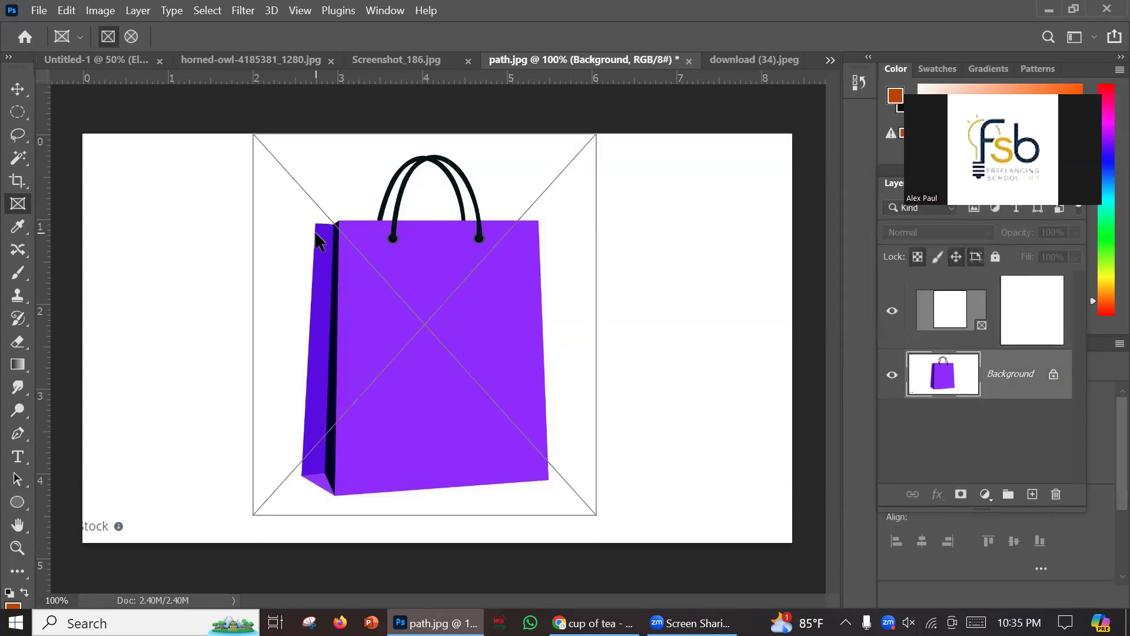
key("ctrl+z")
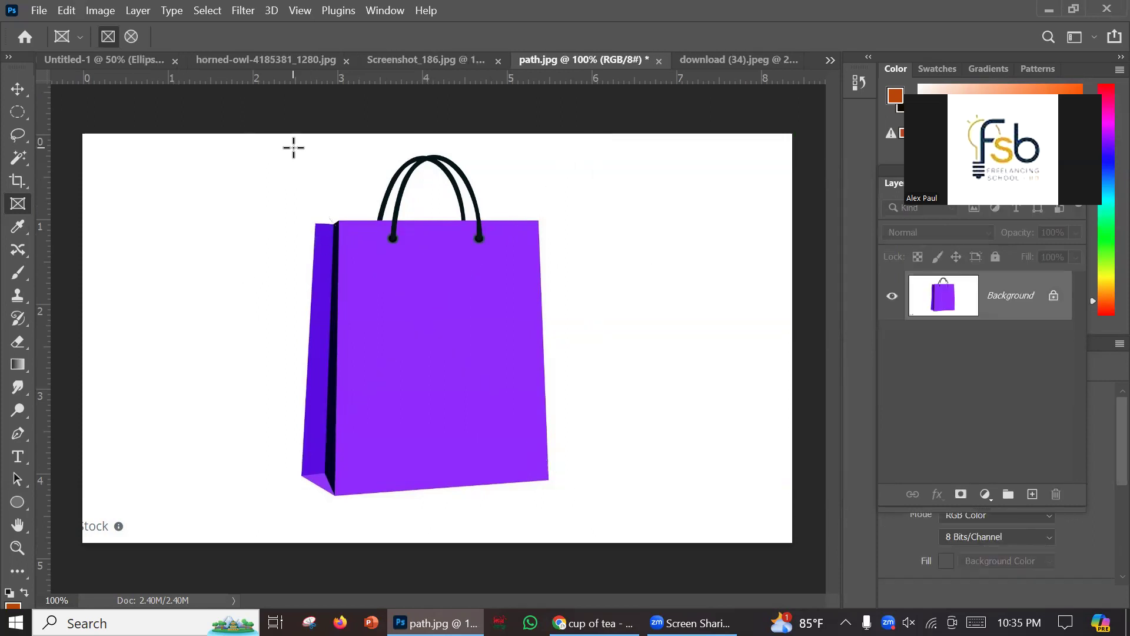
left_click_drag(236, 121, 649, 522)
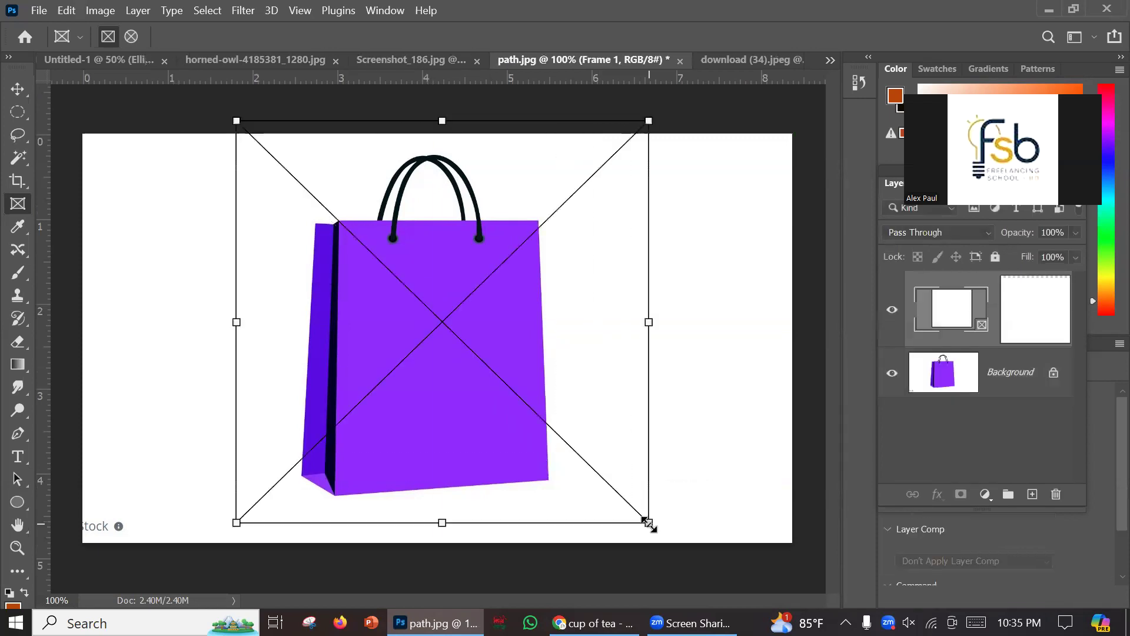
key("ctrl+z")
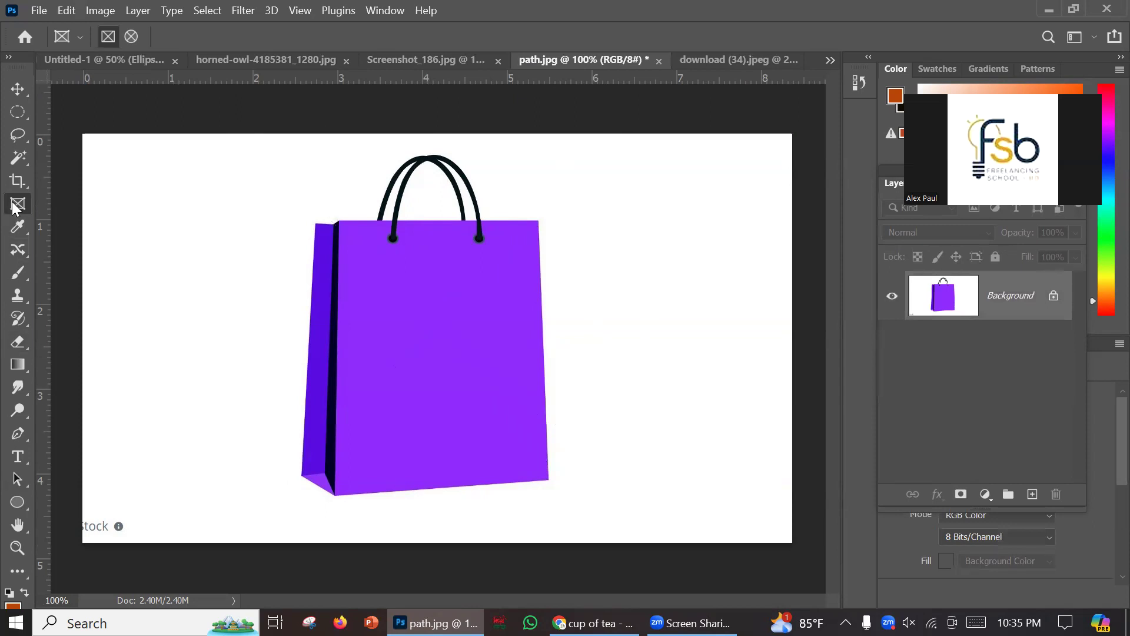
Revisit the Move tool, the Crop tool's variants and the Frame tool's description.
left_click(17, 89)
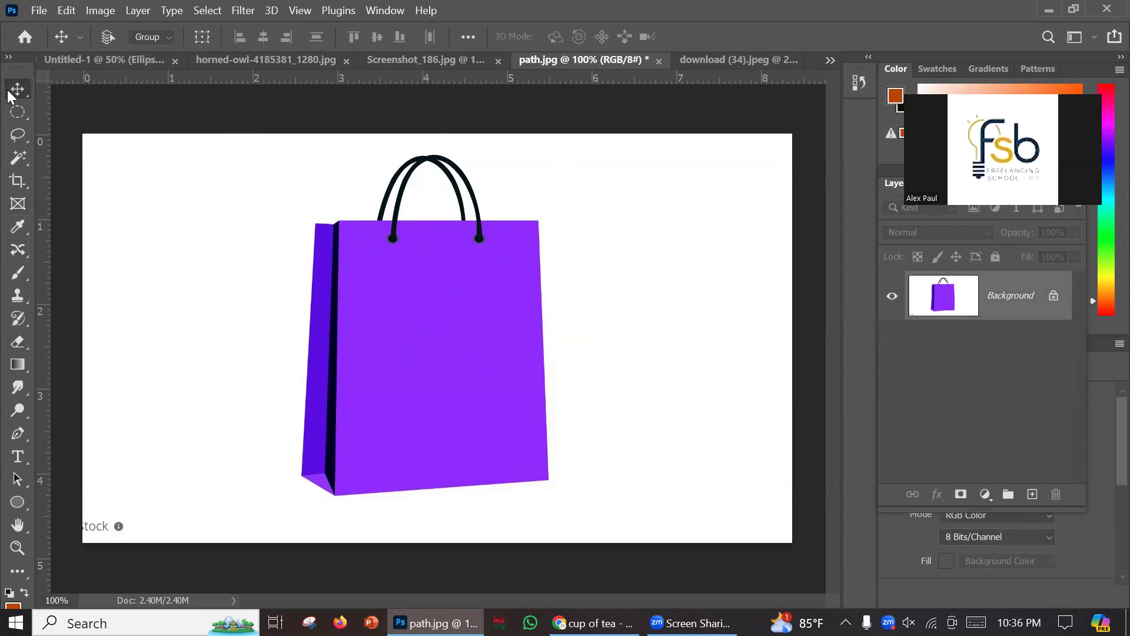
left_click(28, 184)
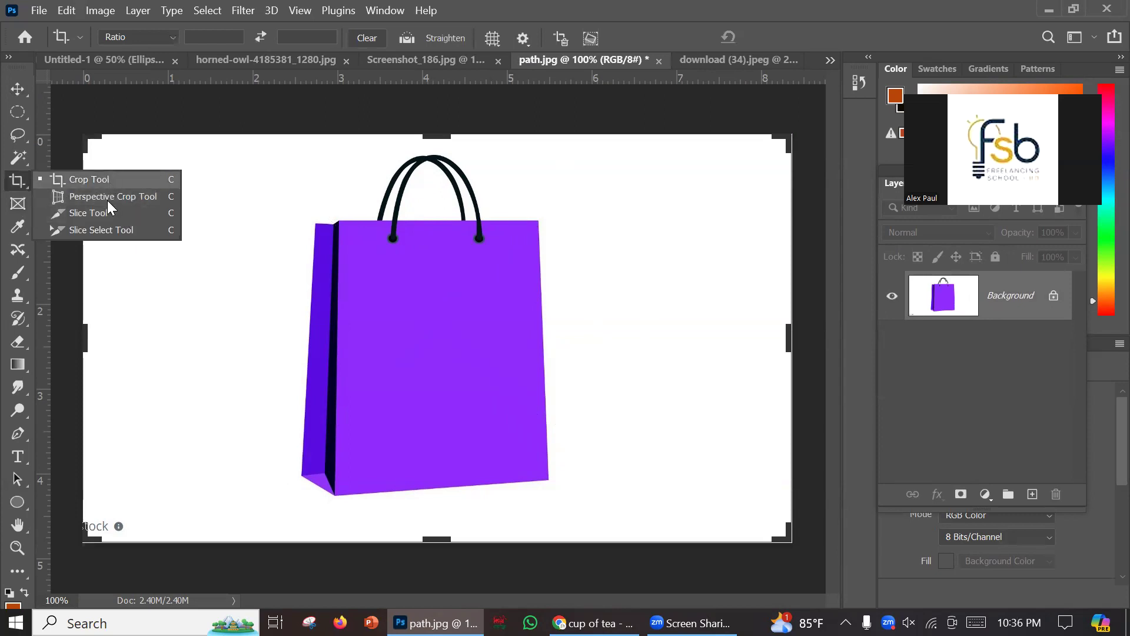
left_click(18, 206)
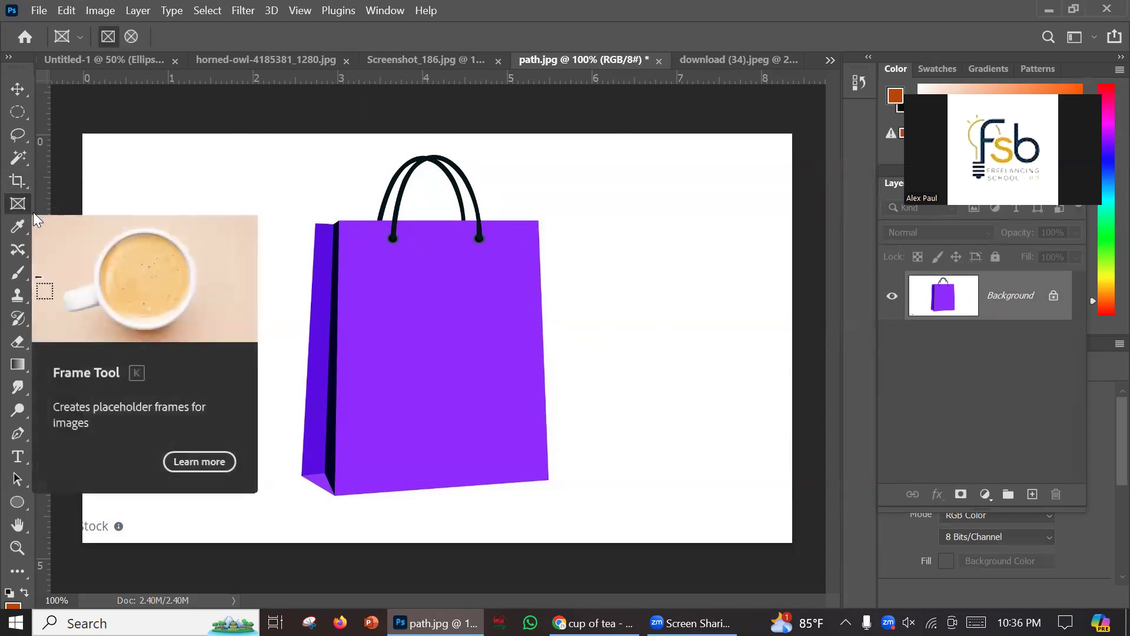
key("ctrl")
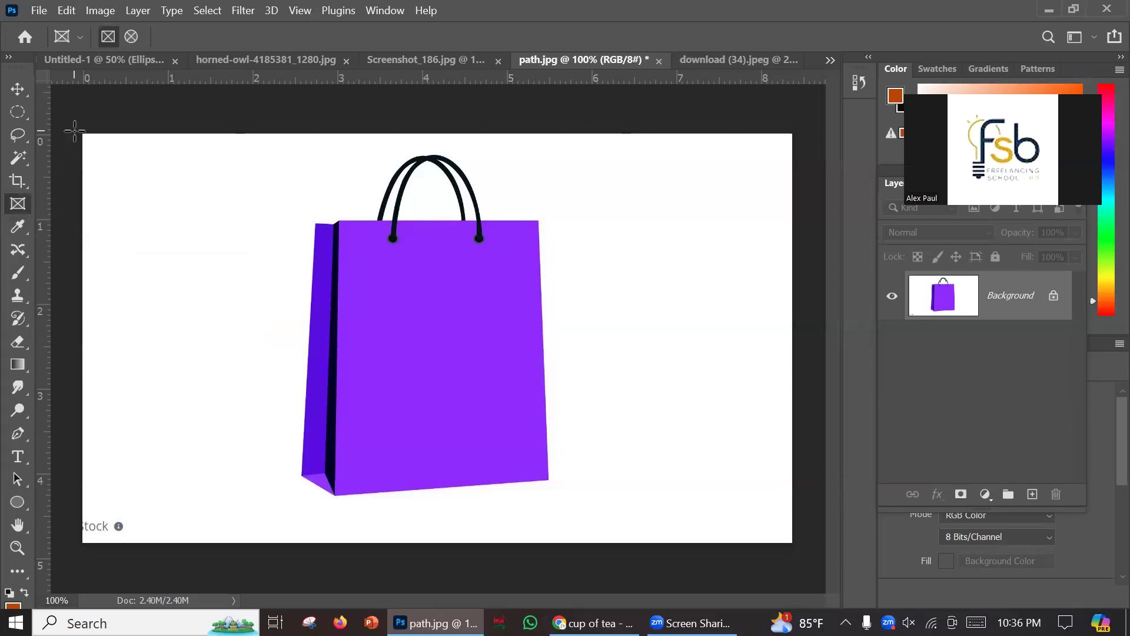
Mark the tools from Move down to Frame with red arrows on a screen capture of the toolbar, discarding the capture.
key("Print")
left_click_drag(1, 49, 208, 635)
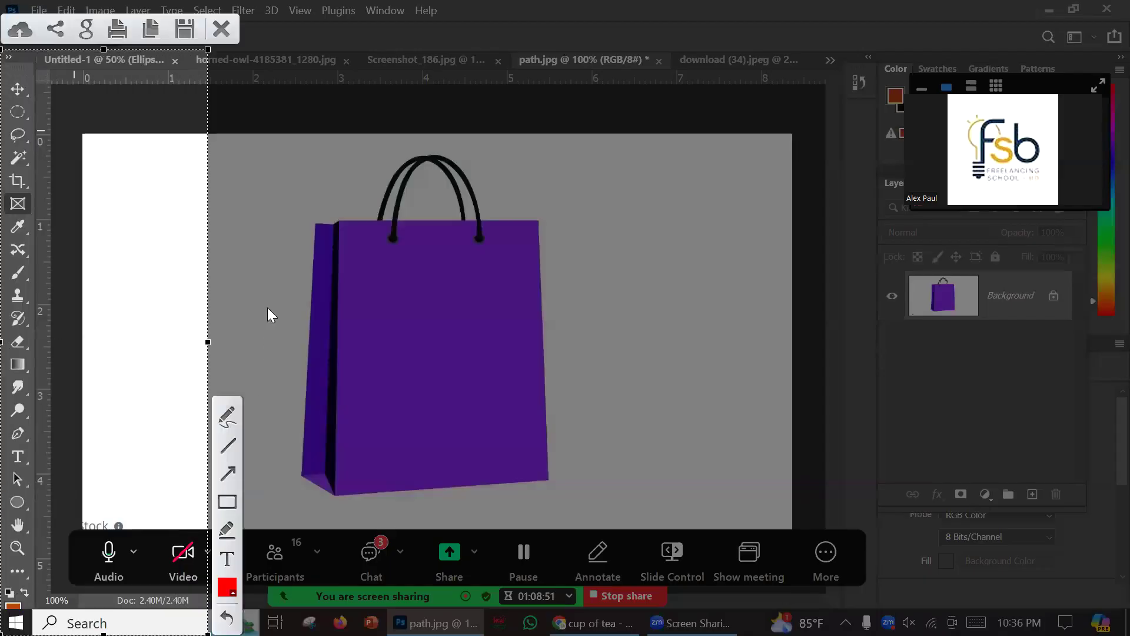
left_click_drag(111, 128, 26, 96)
left_click_drag(68, 133, 40, 125)
left_click_drag(57, 213, 29, 199)
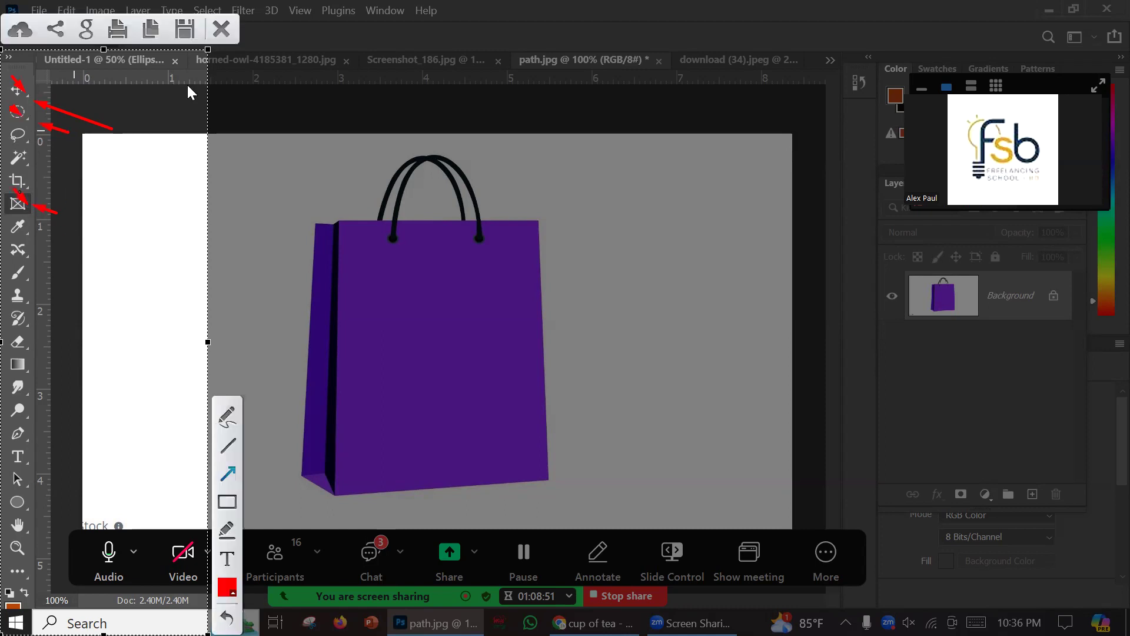
left_click(221, 29)
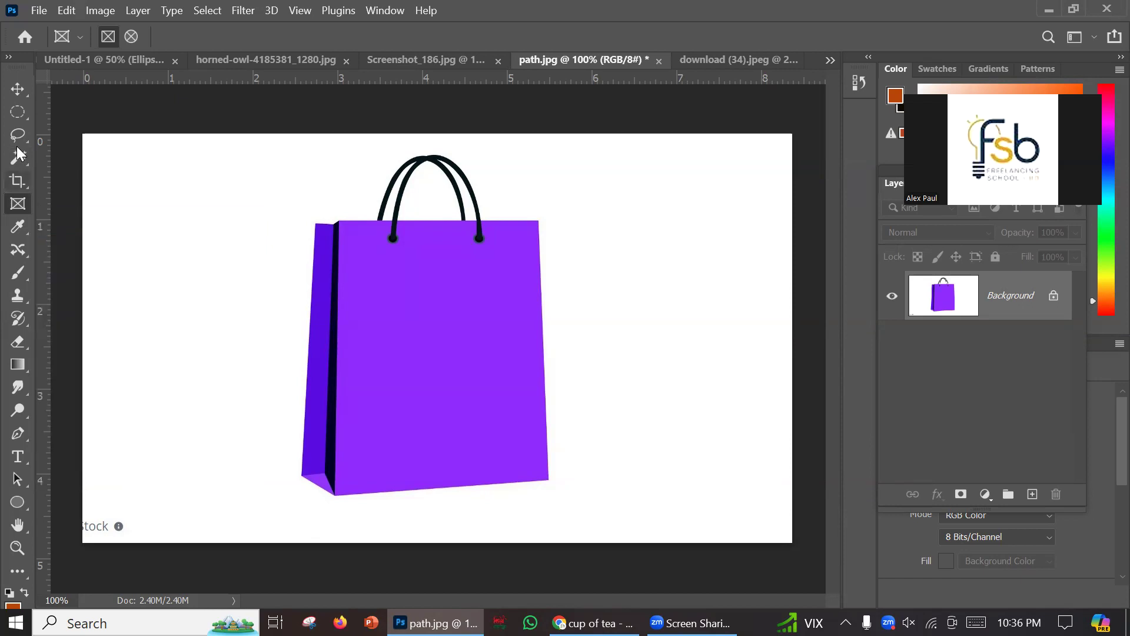
Show the Eyedropper tool's variants, activate the Eyedropper, and view the foreground Color Picker without choosing a different colour.
left_click(16, 229)
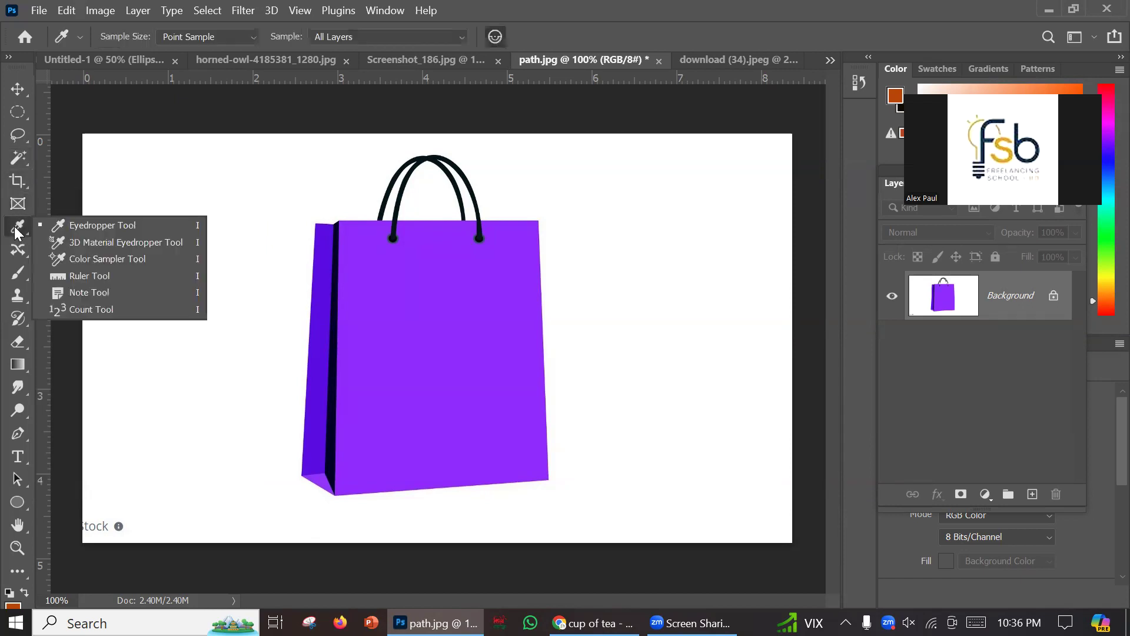
left_click(72, 225)
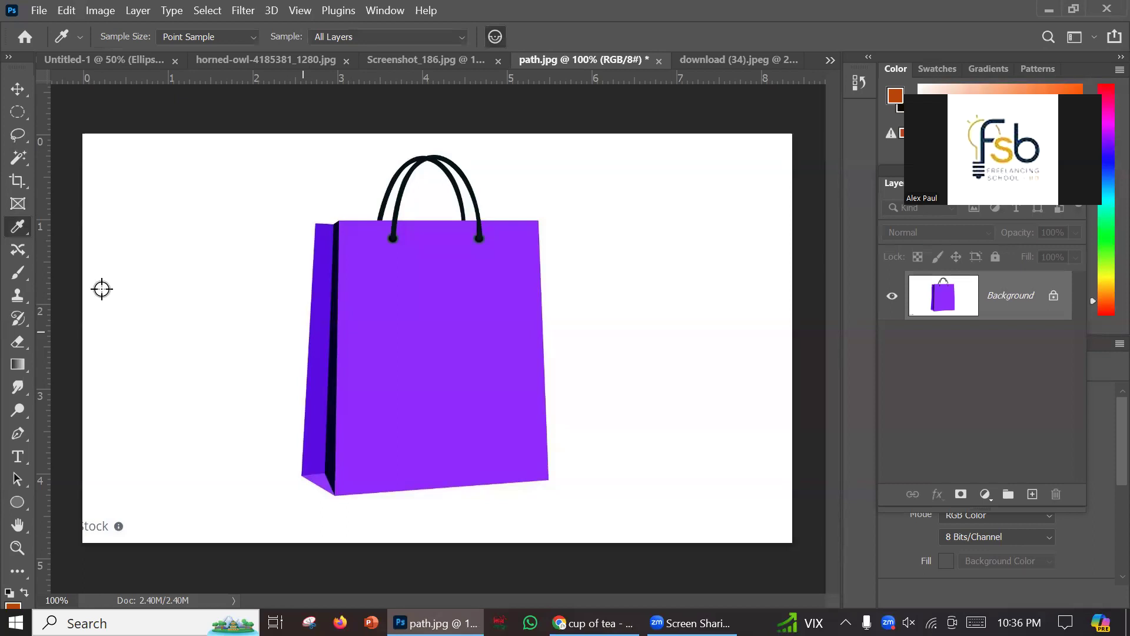
left_click(17, 226)
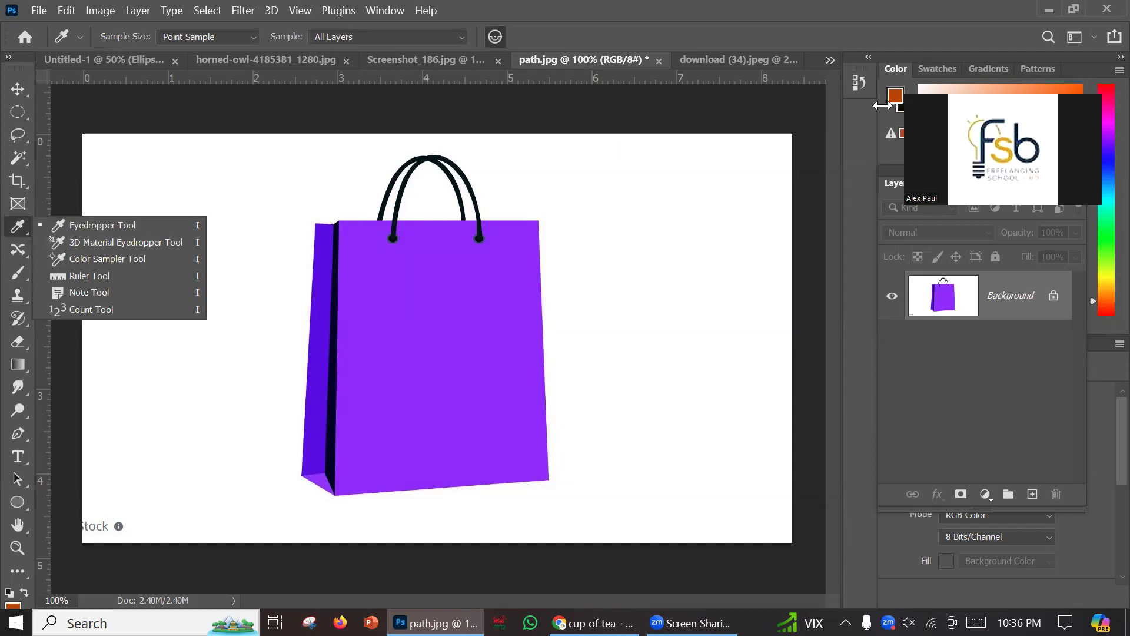
left_click(906, 109)
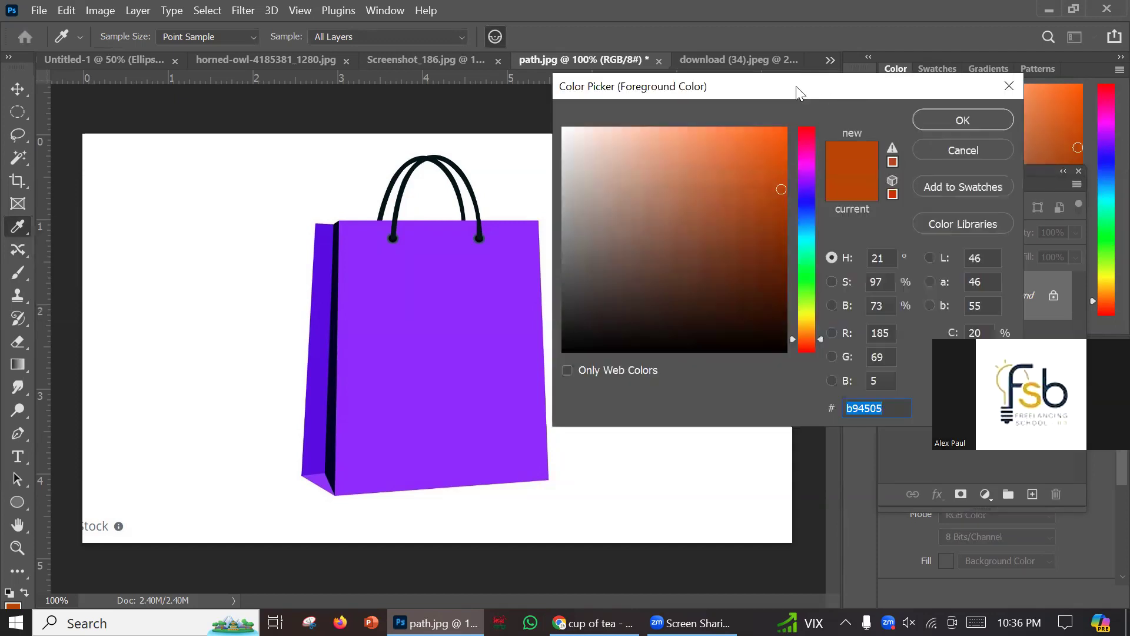
left_click_drag(796, 86, 879, 86)
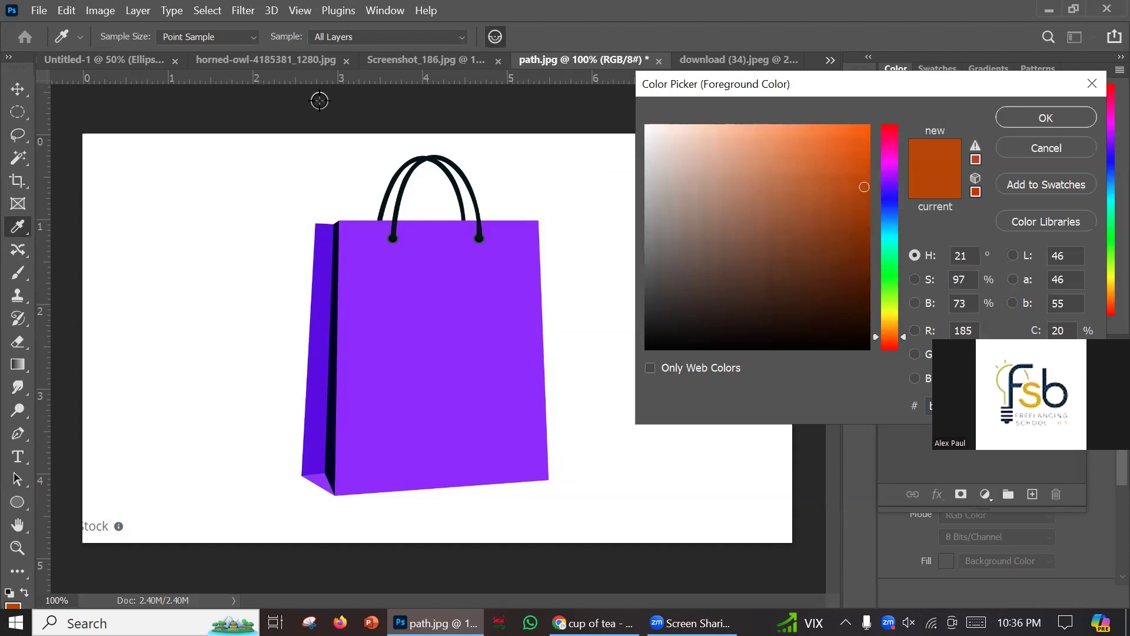
left_click(1004, 121)
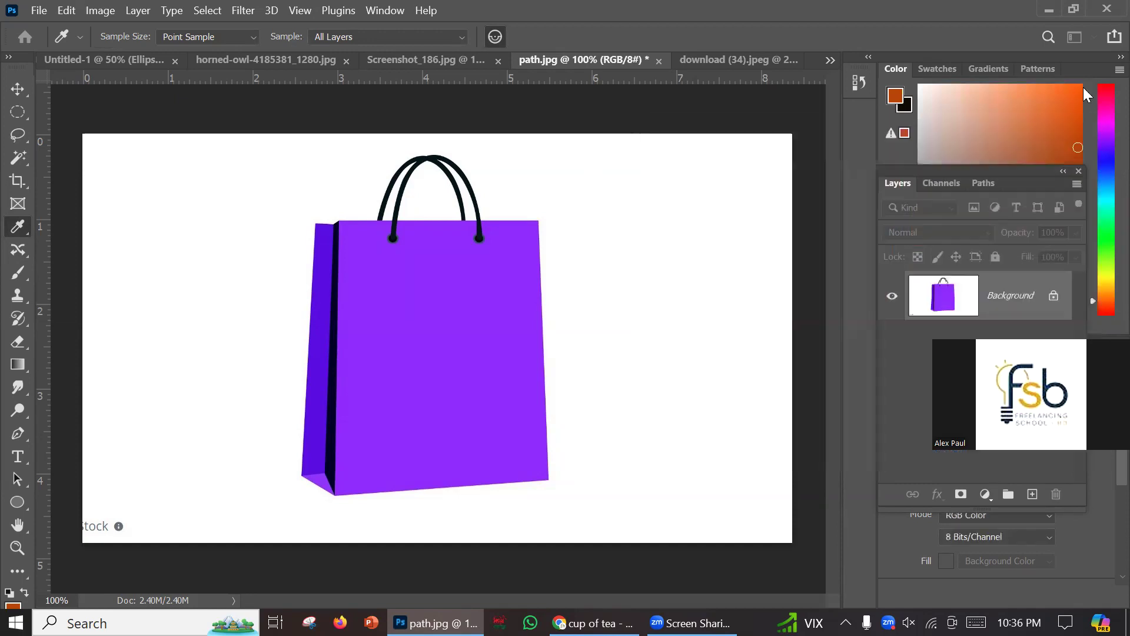
Reset the Essentials workspace to its default layout.
left_click(1103, 38)
left_click(742, 111)
left_click(1094, 38)
left_click(1036, 90)
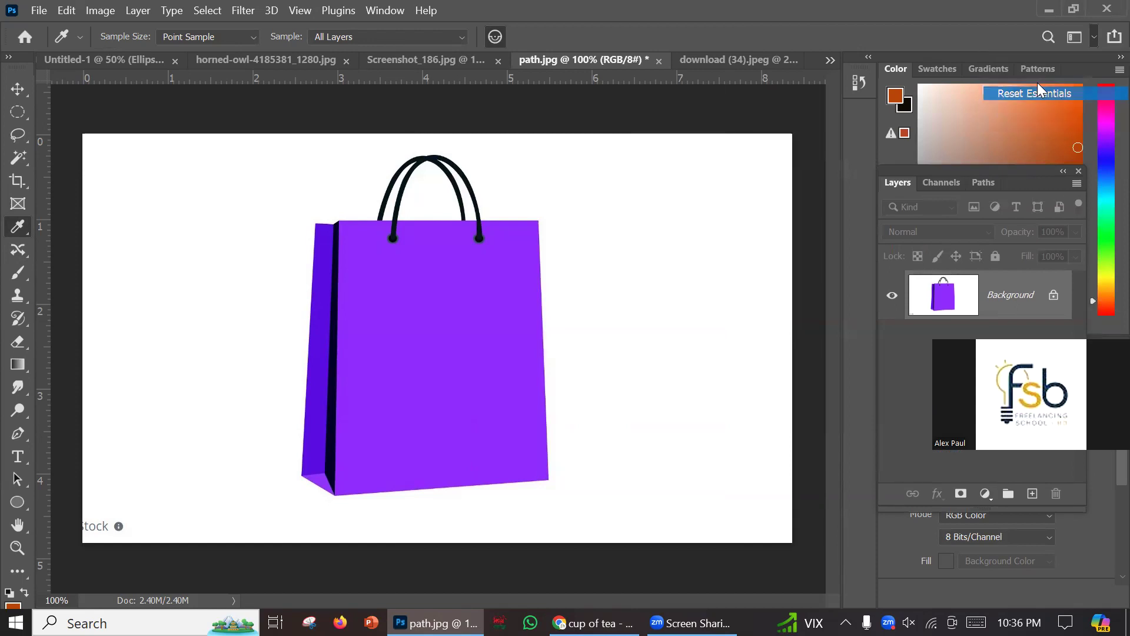
Sample the purple of the bag's front as the foreground colour with the Eyedropper tool.
left_click(17, 88)
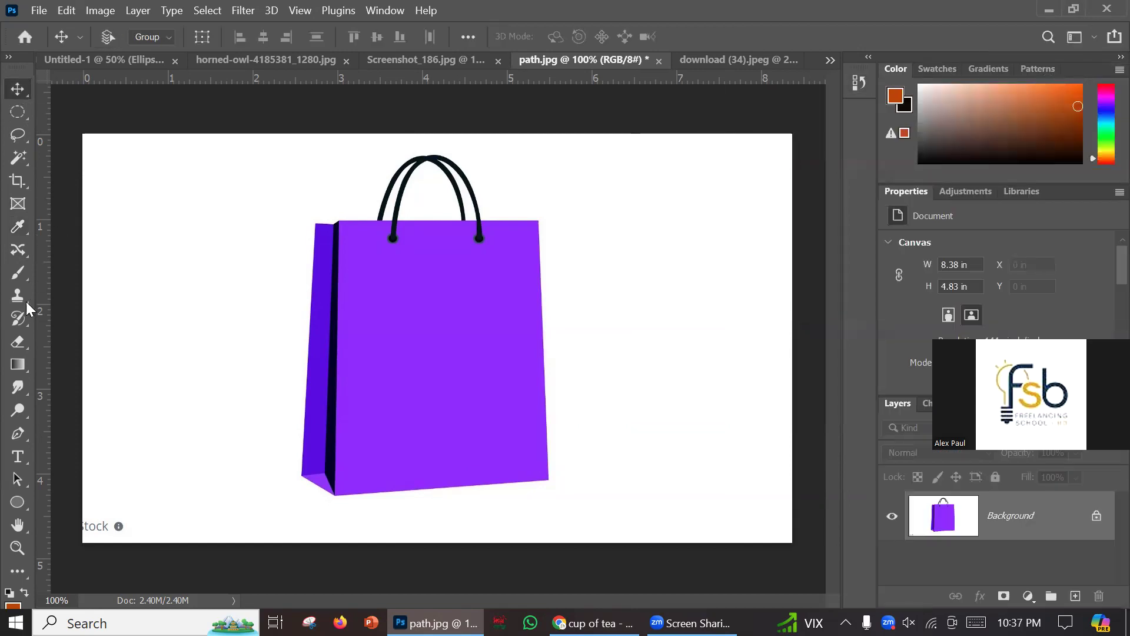
left_click(18, 227)
left_click(127, 225)
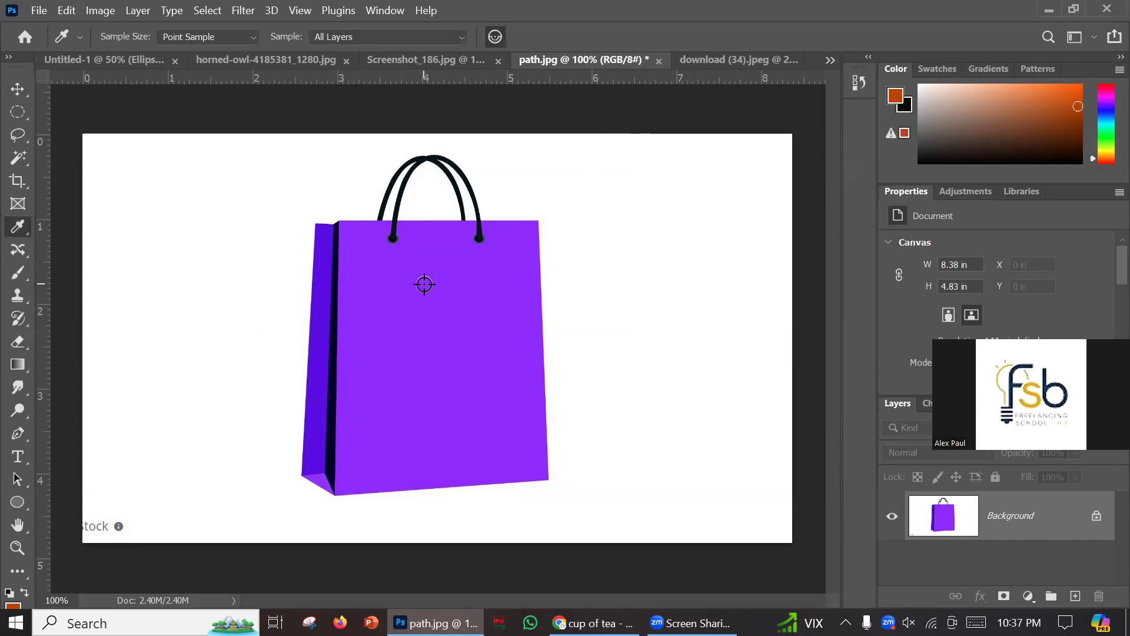
left_click(419, 294)
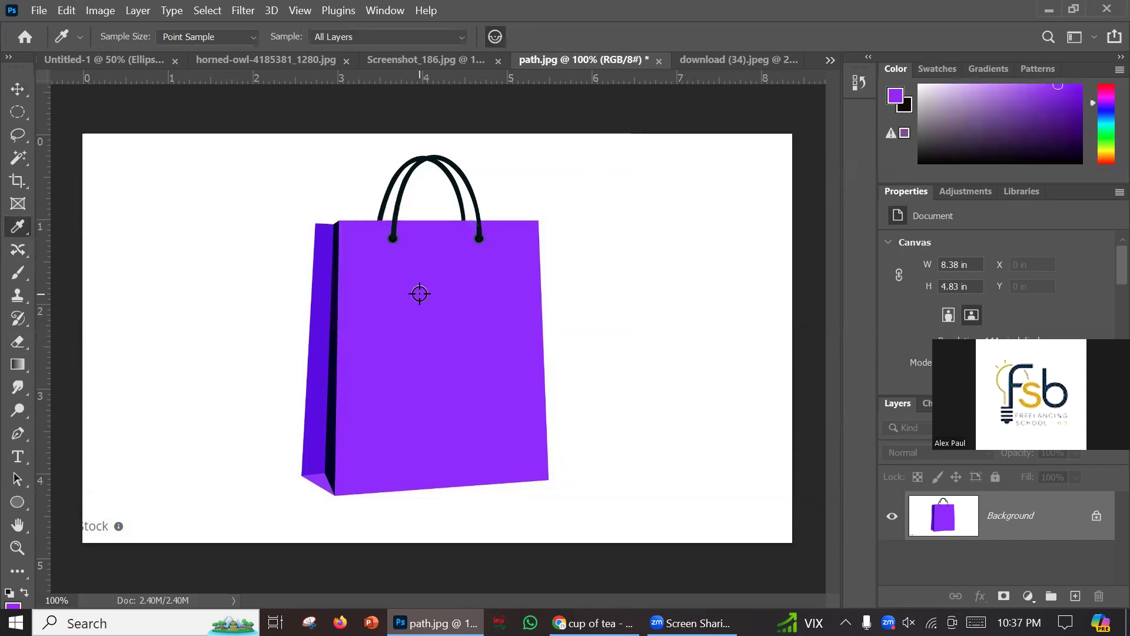
Sample the white background in the foreground Color Picker and close the picker without applying it.
left_click(896, 96)
left_click_drag(908, 136, 888, 123)
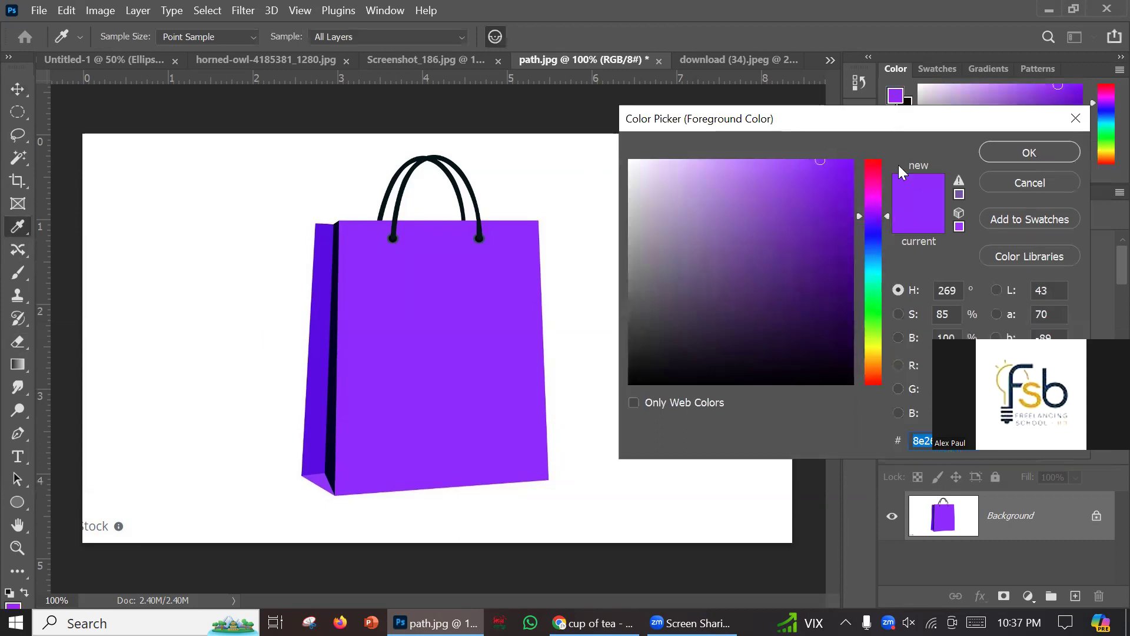
left_click(171, 216)
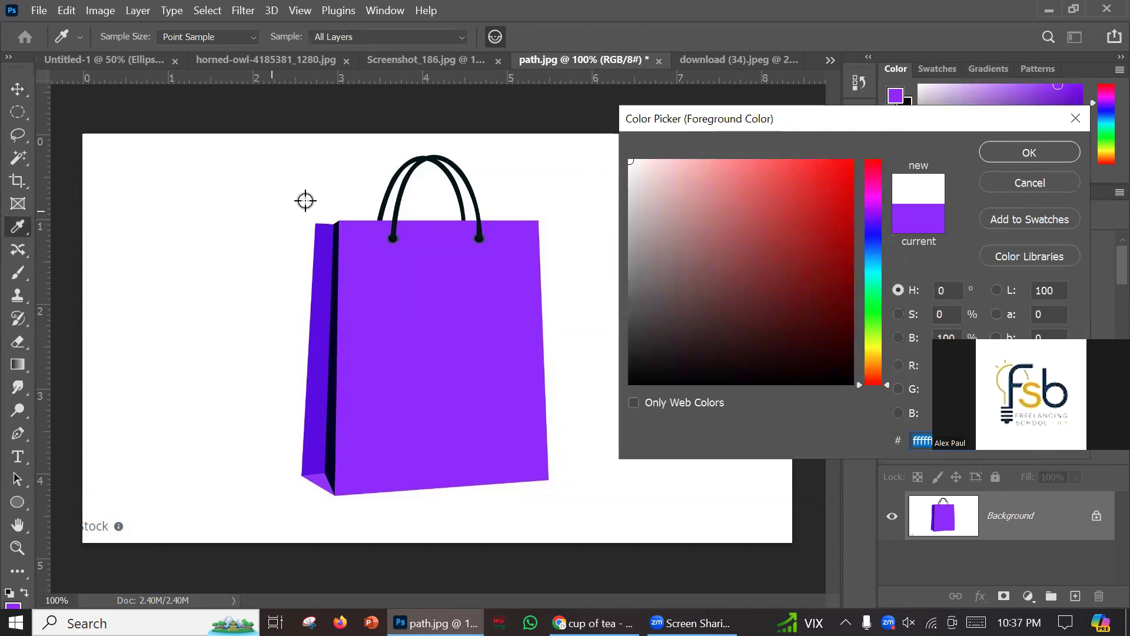
left_click(1075, 119)
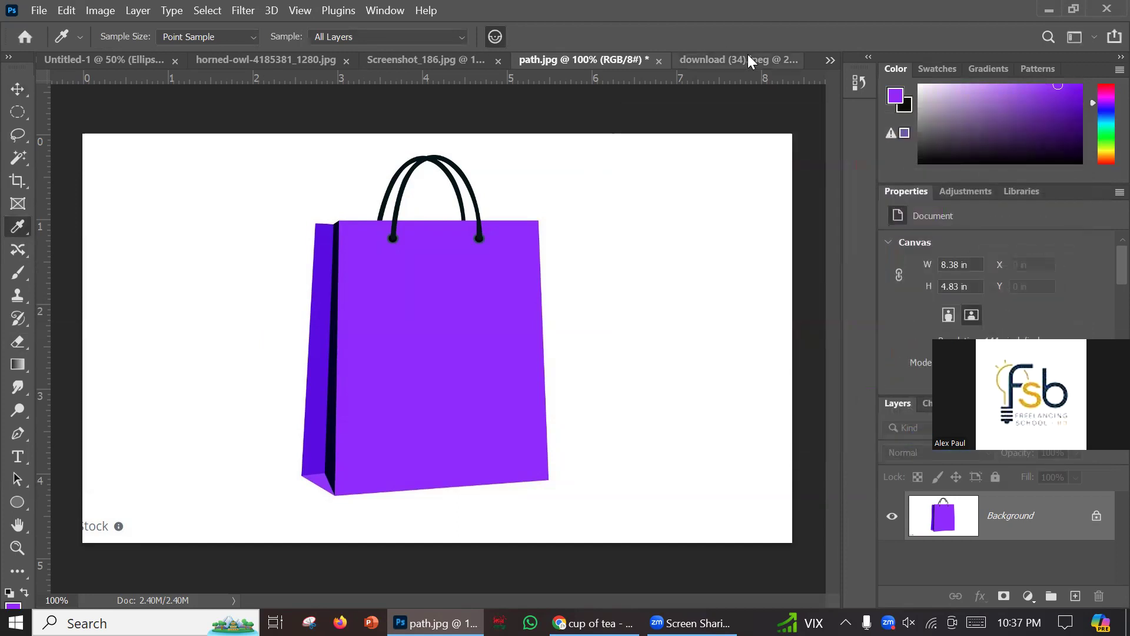
Close the cup image download (34).jpeg and bring up the bird image Screenshot_186.jpg.
left_click(744, 56)
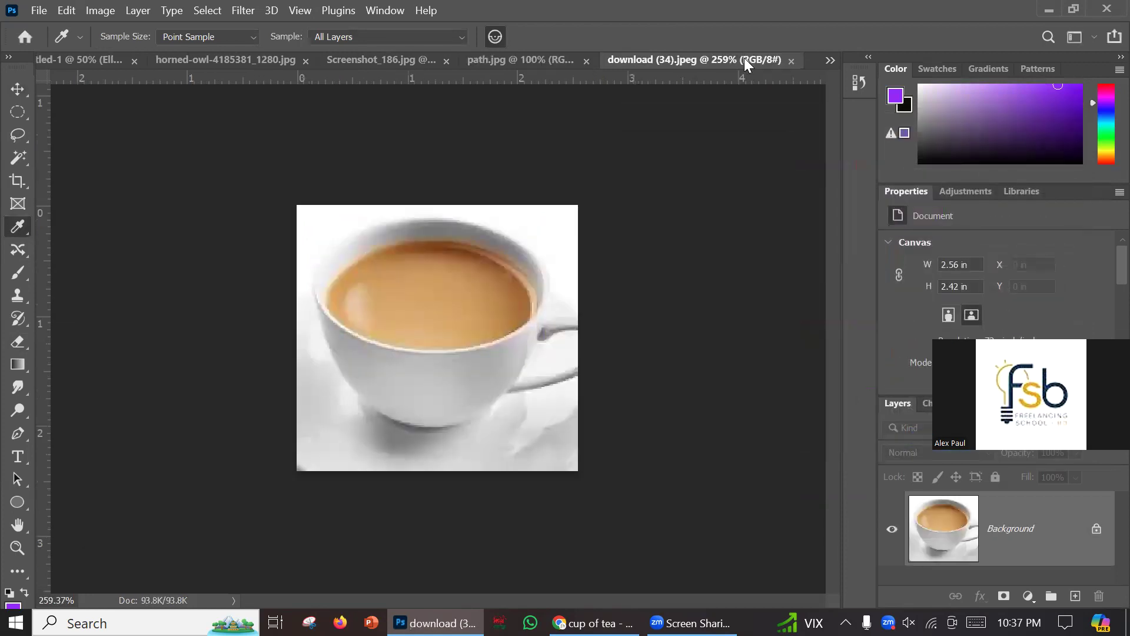
left_click(792, 61)
left_click(343, 61)
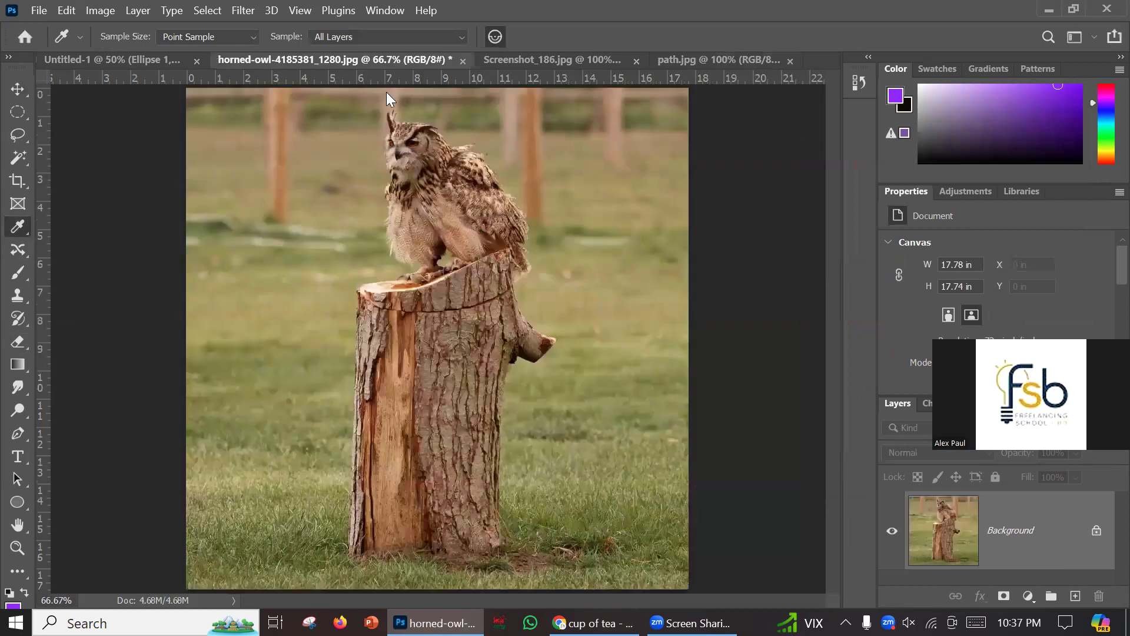
left_click(100, 60)
left_click(498, 59)
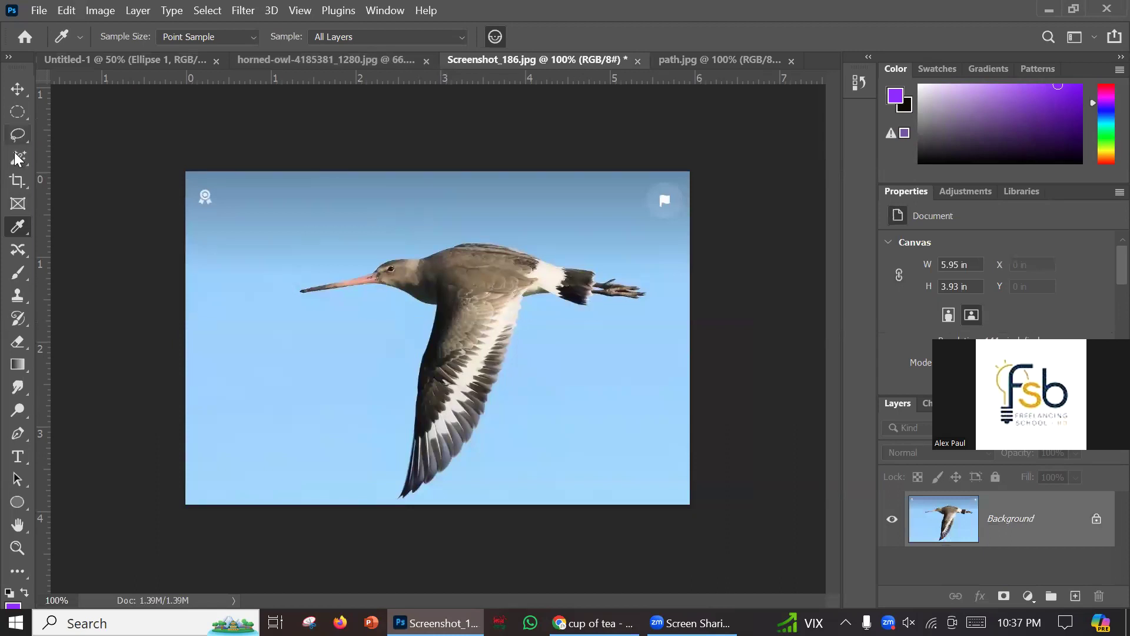
Try to outline the flying bird with the Magnetic Lasso tool and discard the traced path.
left_click(16, 118)
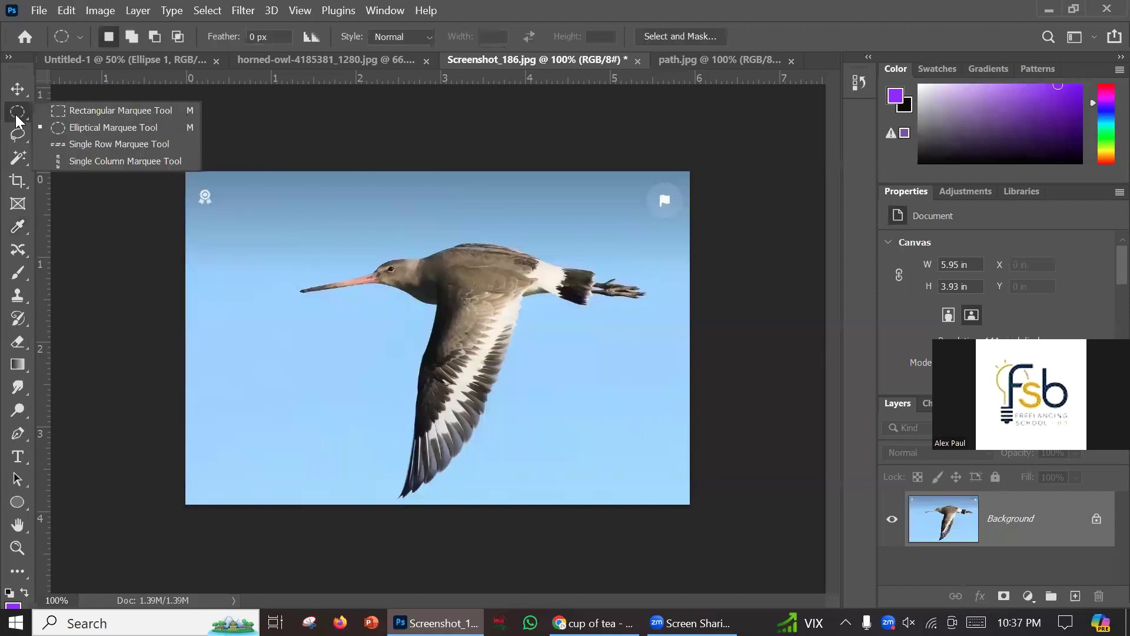
left_click(97, 114)
left_click(18, 134)
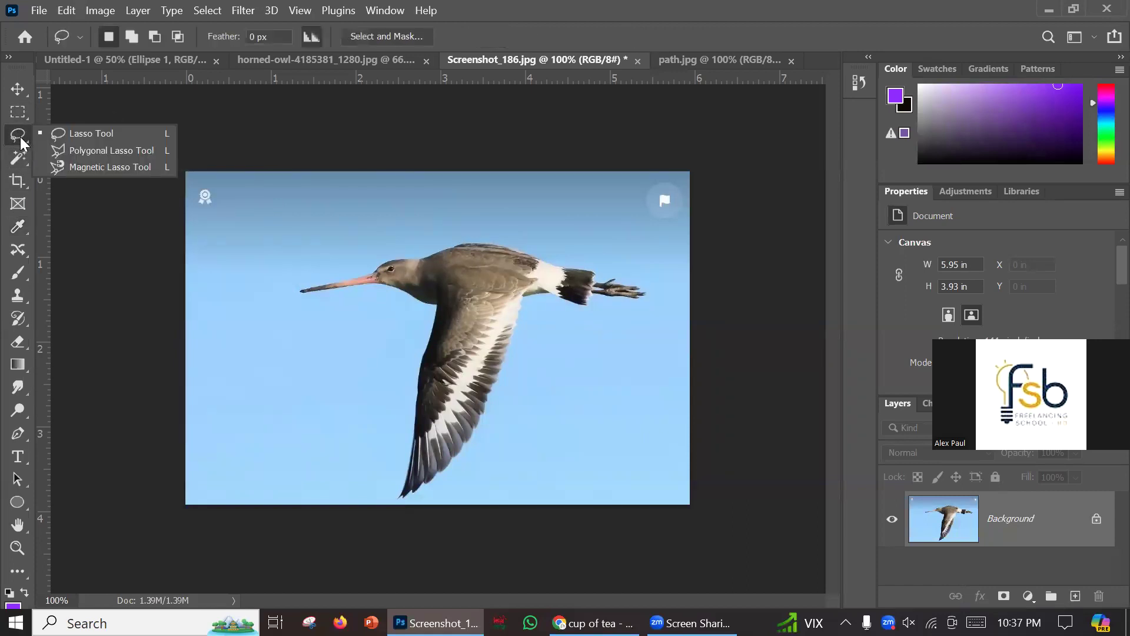
left_click(108, 168)
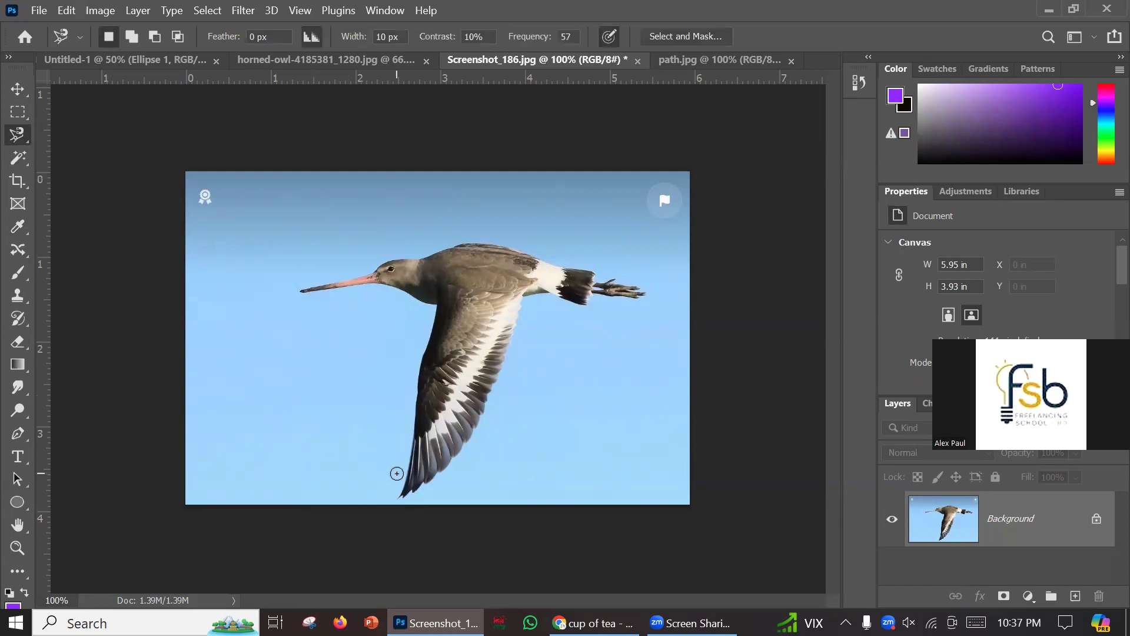
left_click_drag(418, 399, 427, 302)
mouse_move(358, 281)
left_mouse_down()
mouse_move(294, 289)
mouse_move(440, 253)
mouse_move(587, 247)
mouse_move(651, 295)
mouse_move(533, 304)
mouse_move(442, 479)
mouse_move(395, 477)
mouse_move(663, 343)
mouse_move(383, 469)
mouse_move(446, 439)
mouse_move(436, 259)
mouse_move(497, 396)
mouse_move(636, 405)
mouse_move(348, 309)
mouse_move(368, 274)
mouse_move(621, 304)
mouse_move(438, 496)
mouse_move(429, 481)
left_mouse_up()
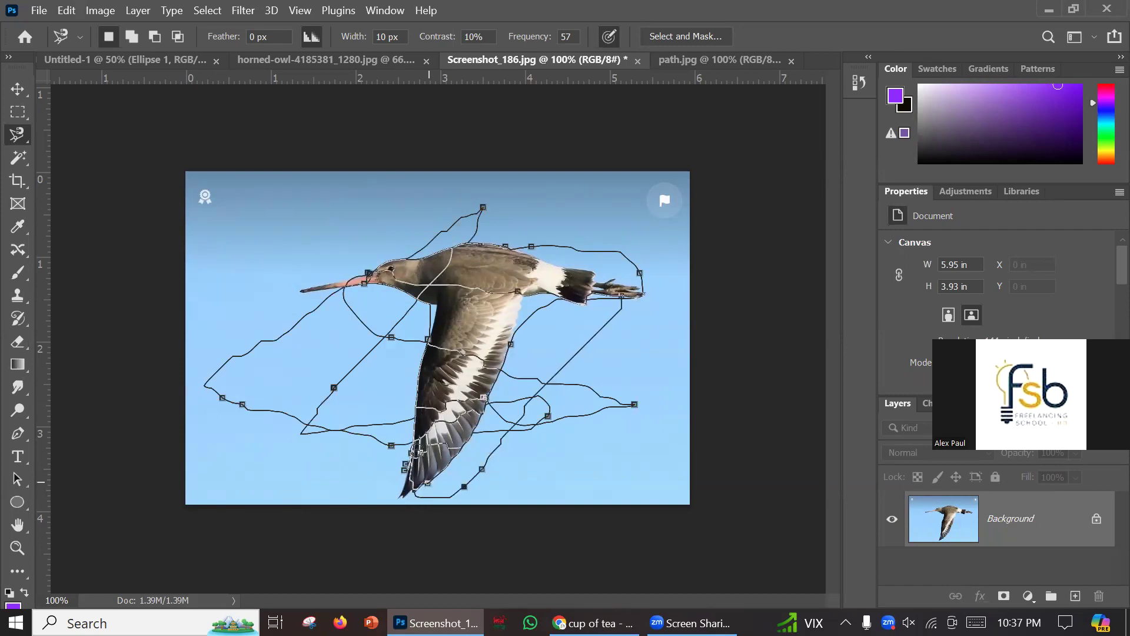
mouse_move(657, 364)
left_mouse_down()
mouse_move(700, 348)
mouse_move(661, 348)
left_mouse_up()
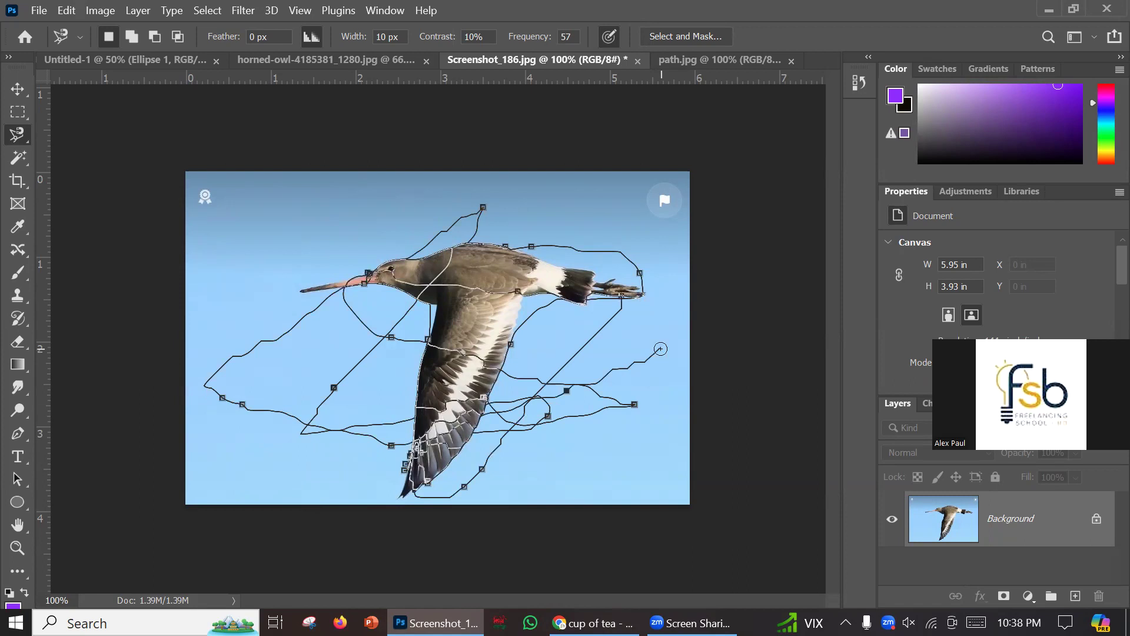
left_click_drag(661, 348, 685, 10)
left_click_drag(571, 68, 7, 93)
mouse_move(515, 129)
left_mouse_down()
mouse_move(206, 391)
mouse_move(613, 462)
mouse_move(651, 285)
mouse_move(360, 139)
mouse_move(247, 189)
mouse_move(382, 297)
mouse_move(641, 203)
mouse_move(471, 404)
mouse_move(380, 448)
mouse_move(428, 483)
mouse_move(298, 374)
mouse_move(341, 428)
left_mouse_up()
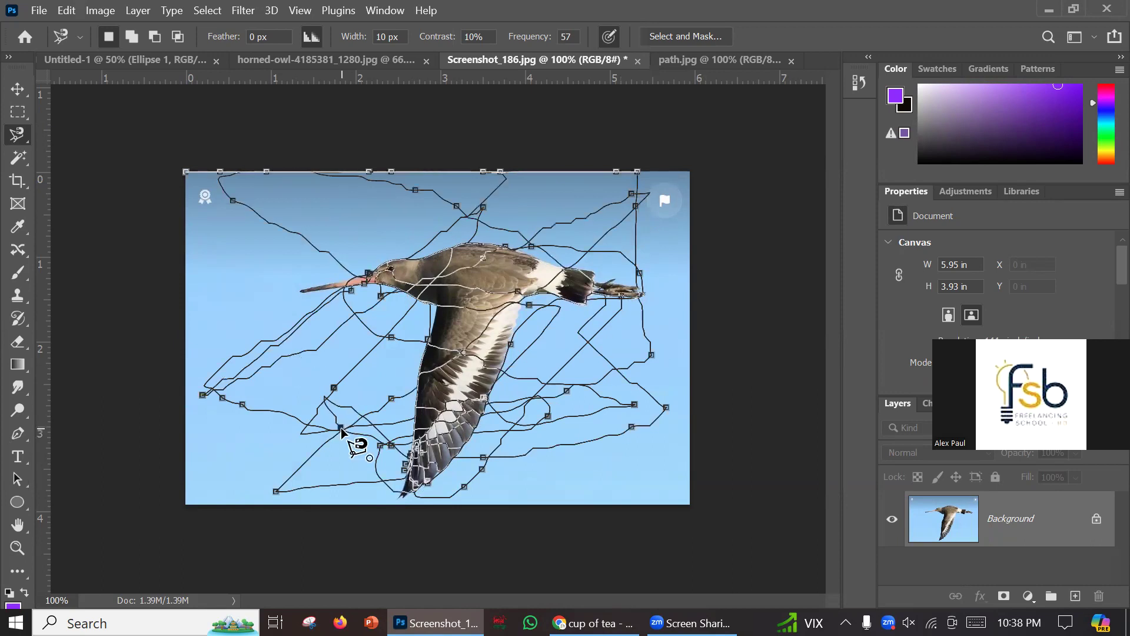
left_click(341, 429)
key("ctrl+d")
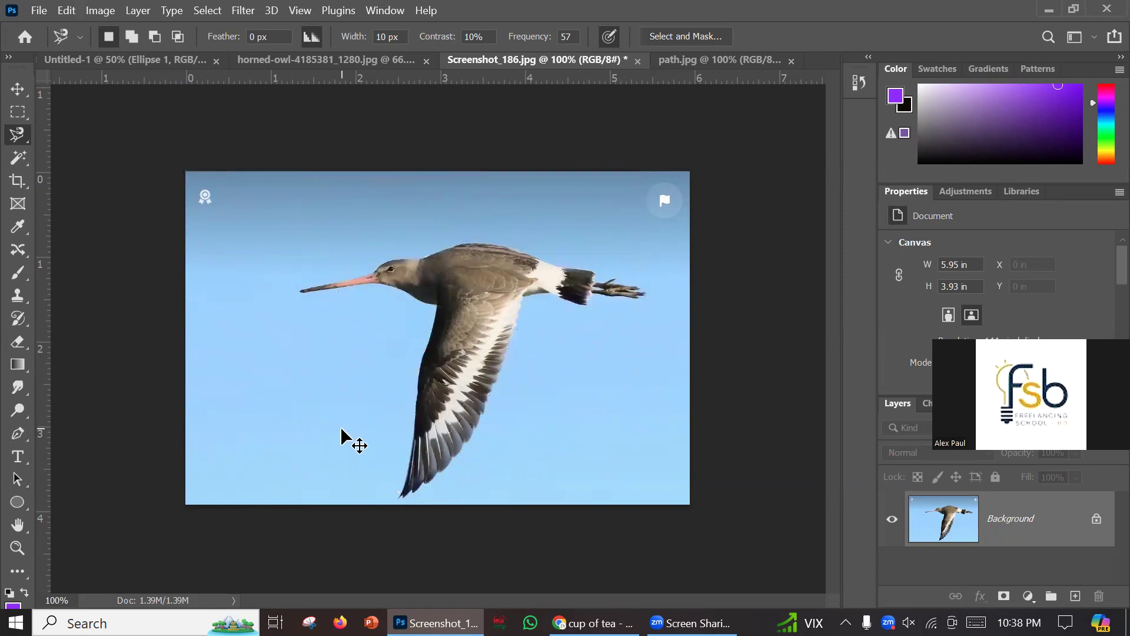
Draw a rectangular marquee around the whole bird and deselect it.
left_click(18, 111)
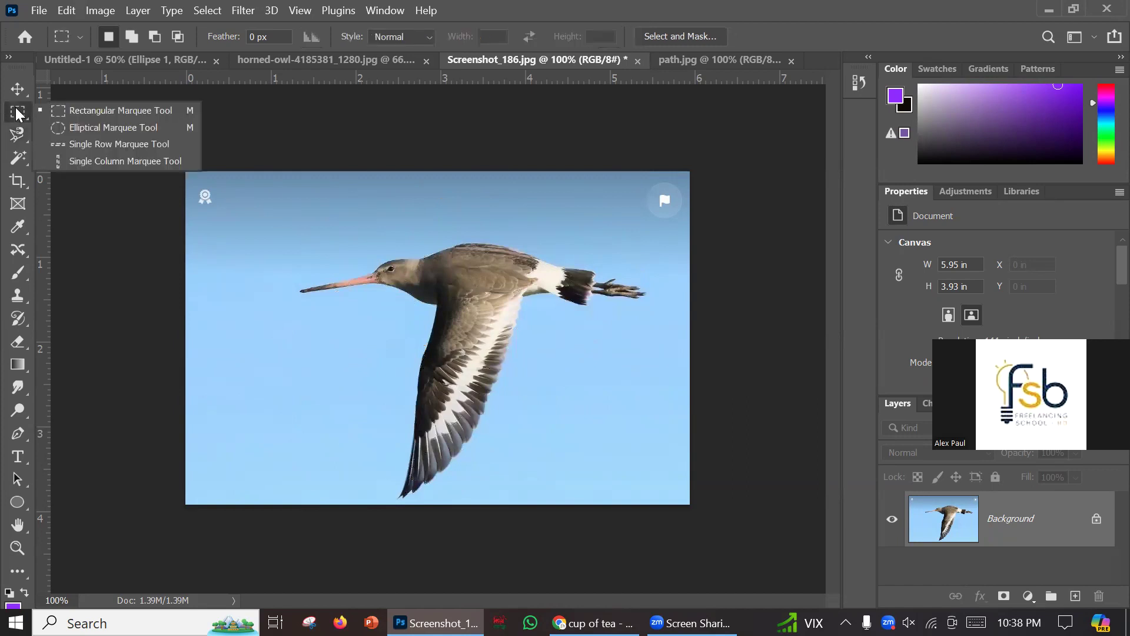
left_click(47, 115)
left_click_drag(225, 182, 695, 509)
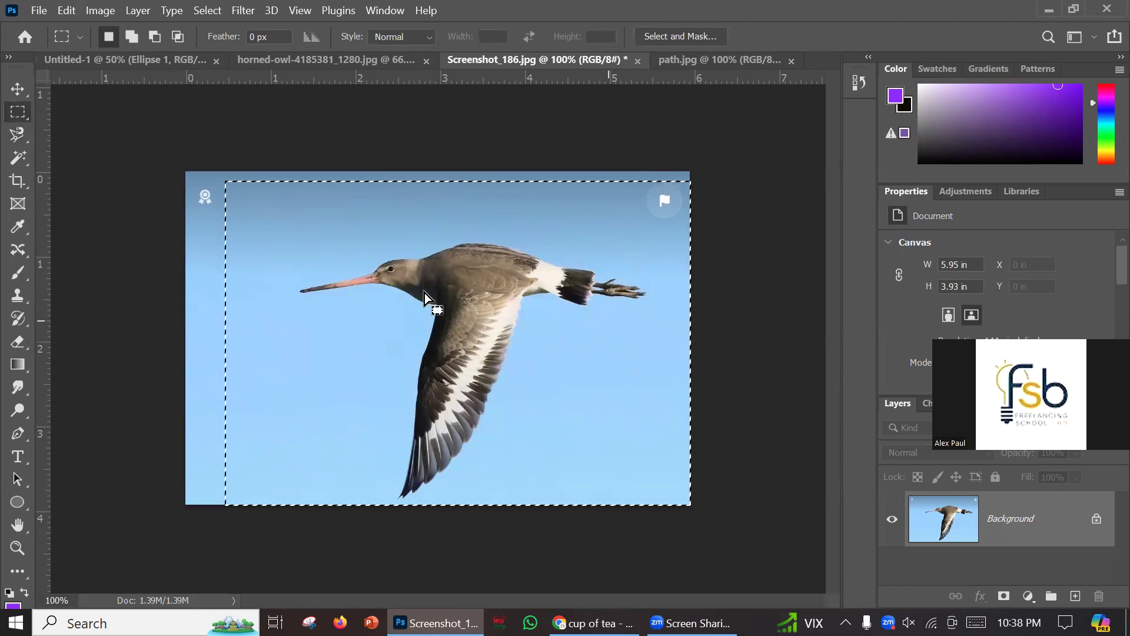
left_click(171, 247)
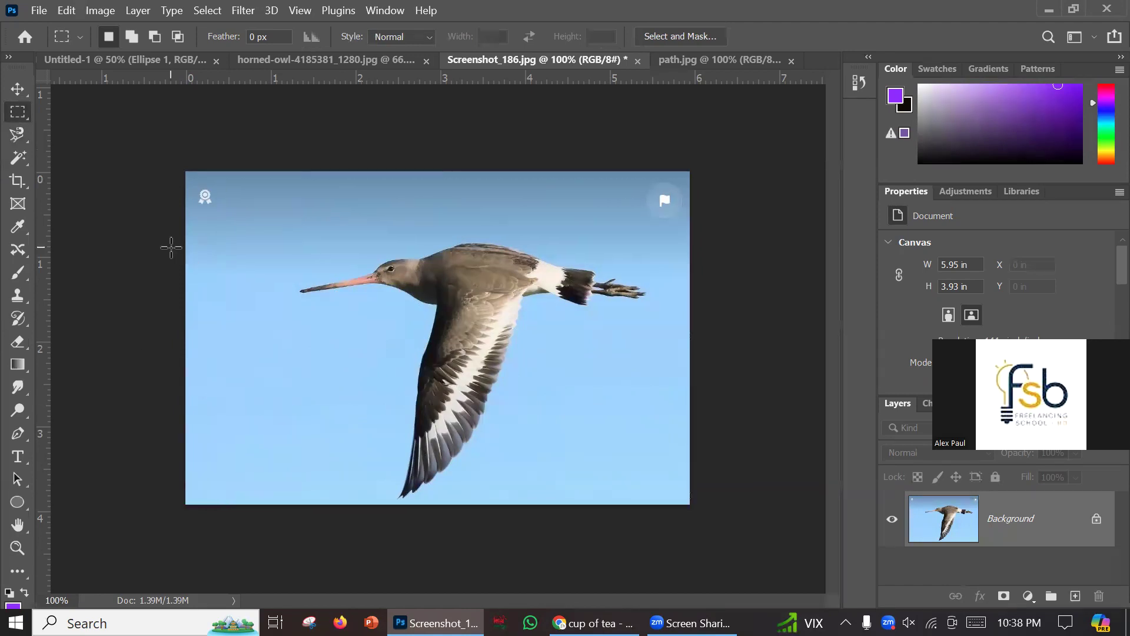
Select the upper band of sky with the Magic Wand and move the selection outline down over the bird.
left_click_drag(18, 158, 74, 193)
left_click(302, 222)
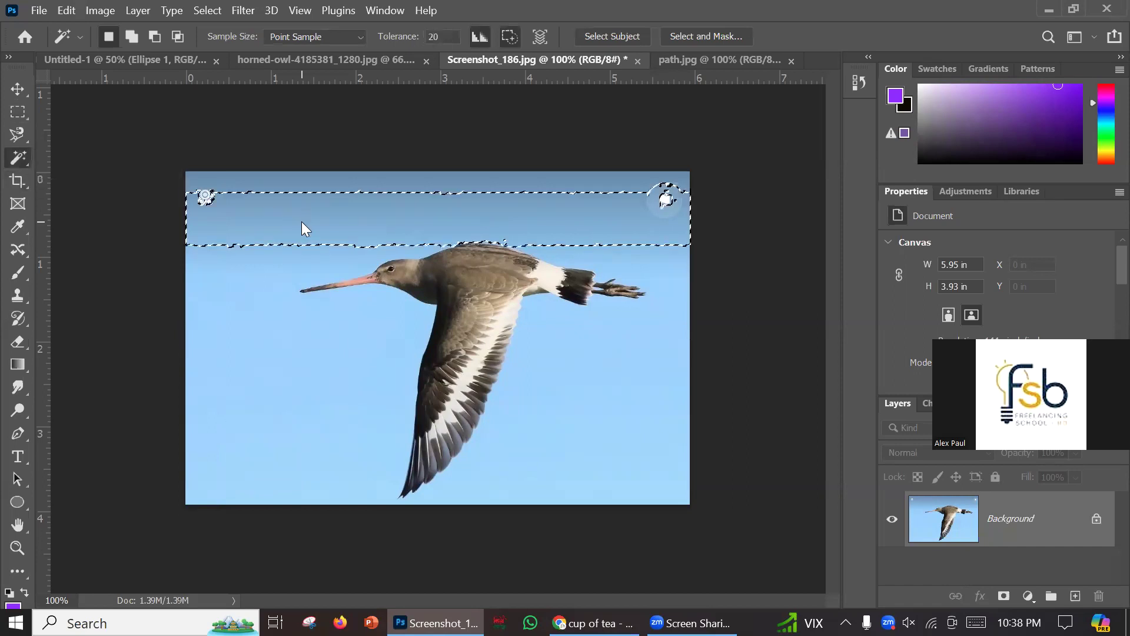
left_click_drag(303, 237, 316, 327)
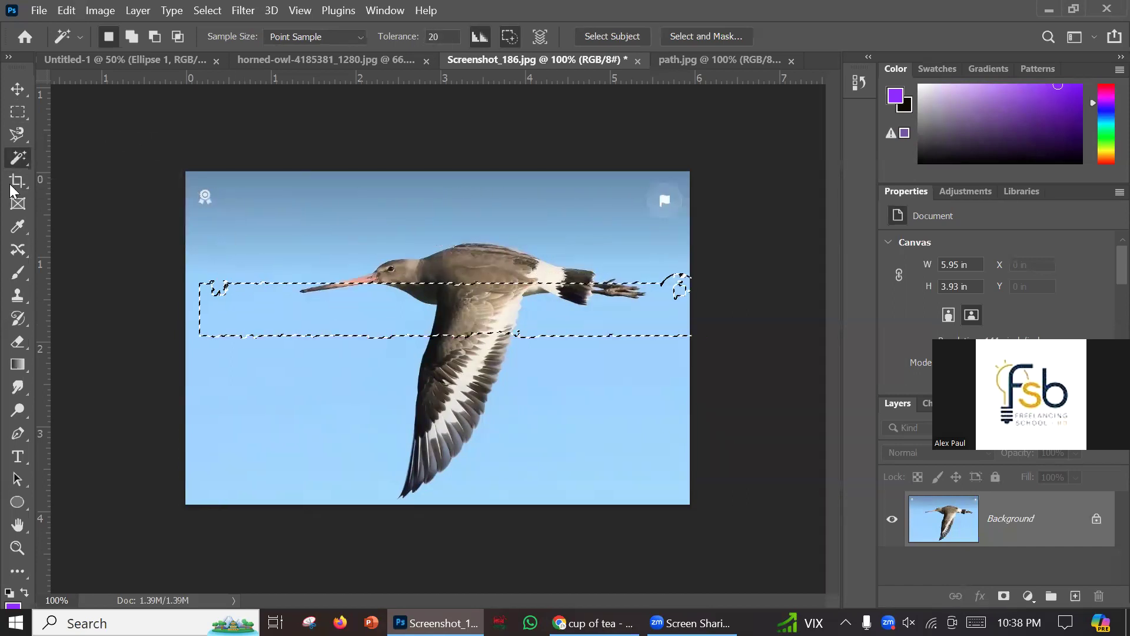
Select the bird with the Object Selection tool in Rectangle mode and add a layer mask to hide the sky.
mouse_move(18, 180)
left_mouse_down()
mouse_move(27, 155)
mouse_move(79, 175)
mouse_move(89, 155)
left_mouse_up()
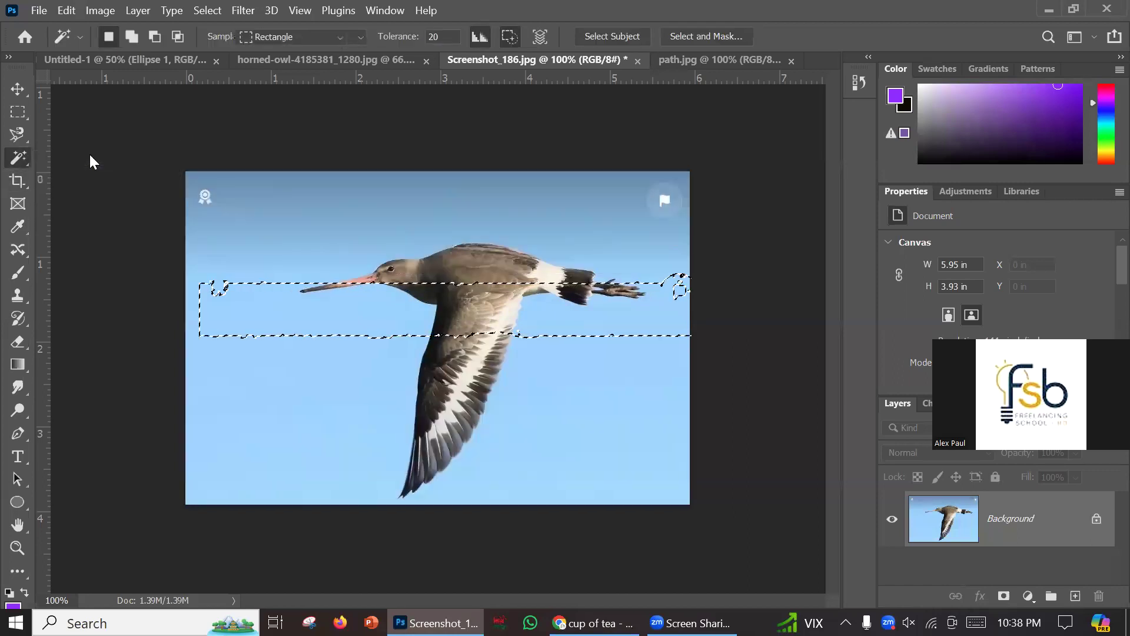
left_click(212, 161)
left_click_drag(233, 193, 717, 443)
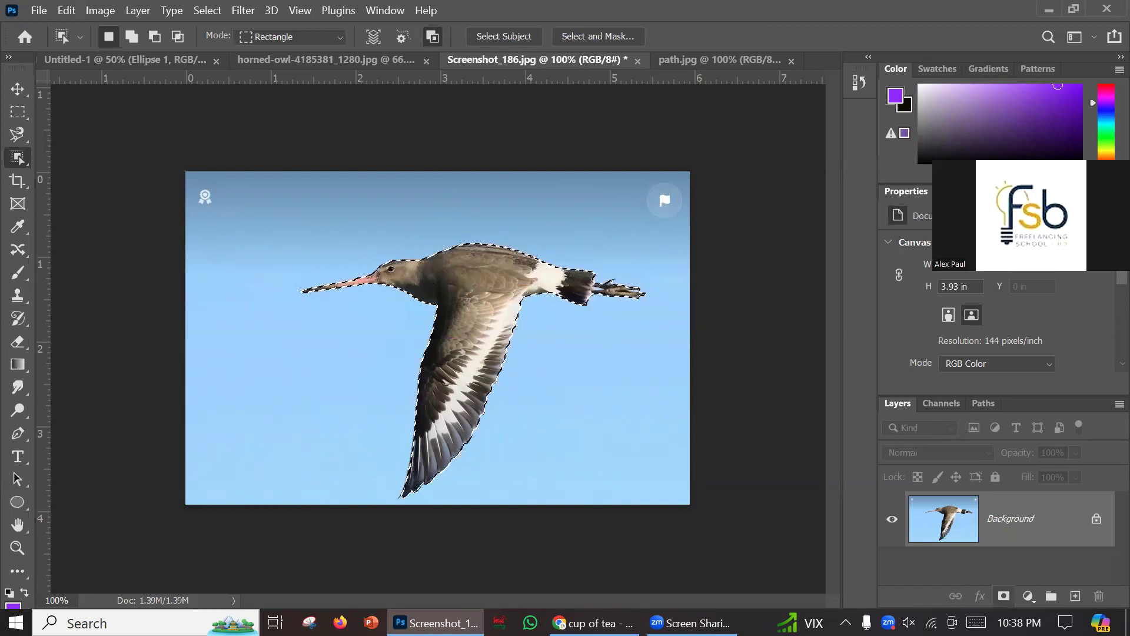
left_click(1004, 596)
Activate the Eyedropper tool for the masked bird image.
left_click(17, 88)
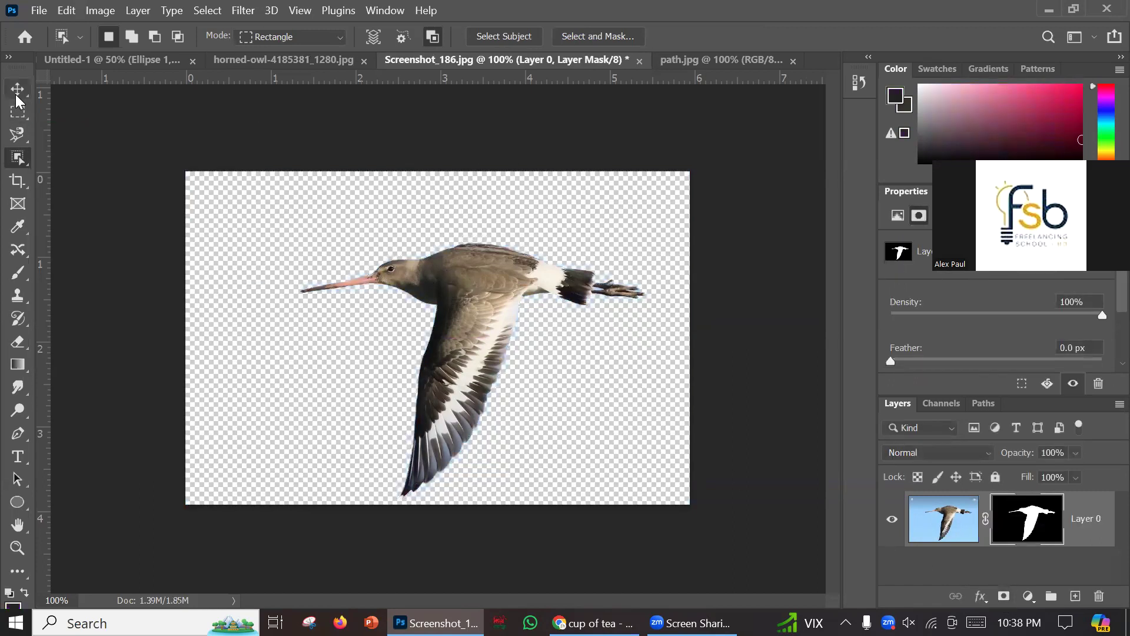
left_click(17, 226)
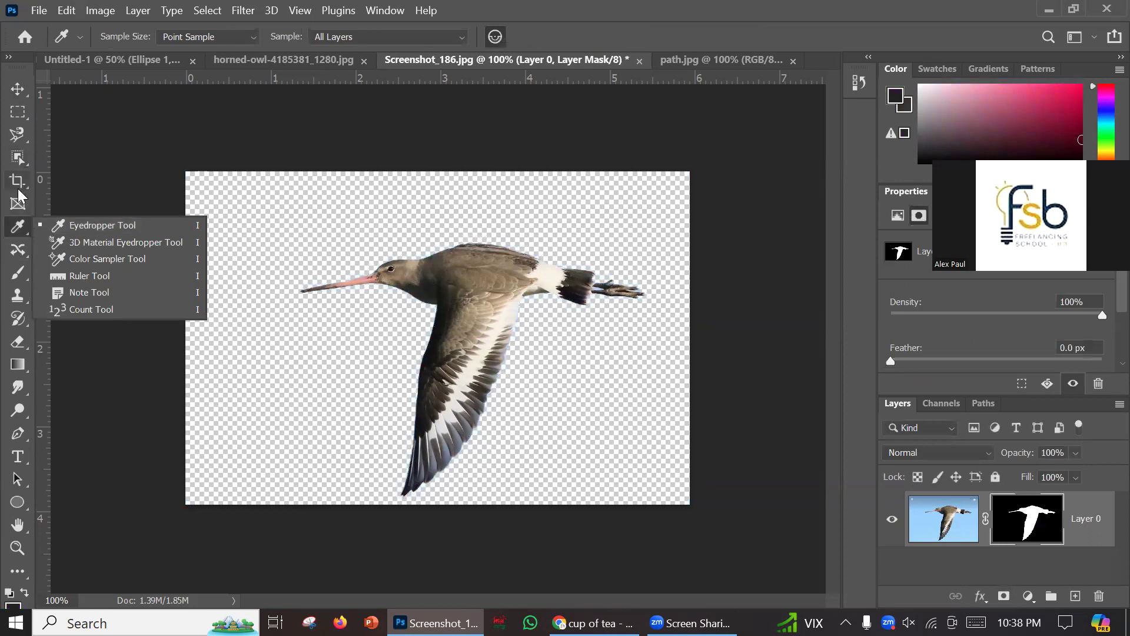
left_click(80, 230)
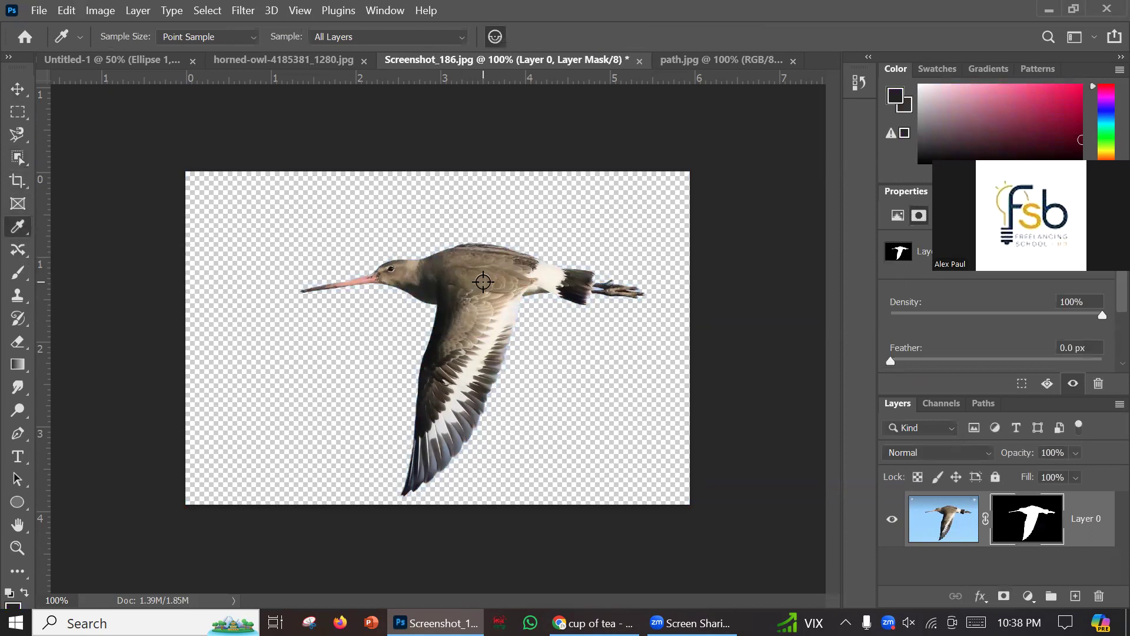
key("Print")
left_click_drag(199, 209, 882, 596)
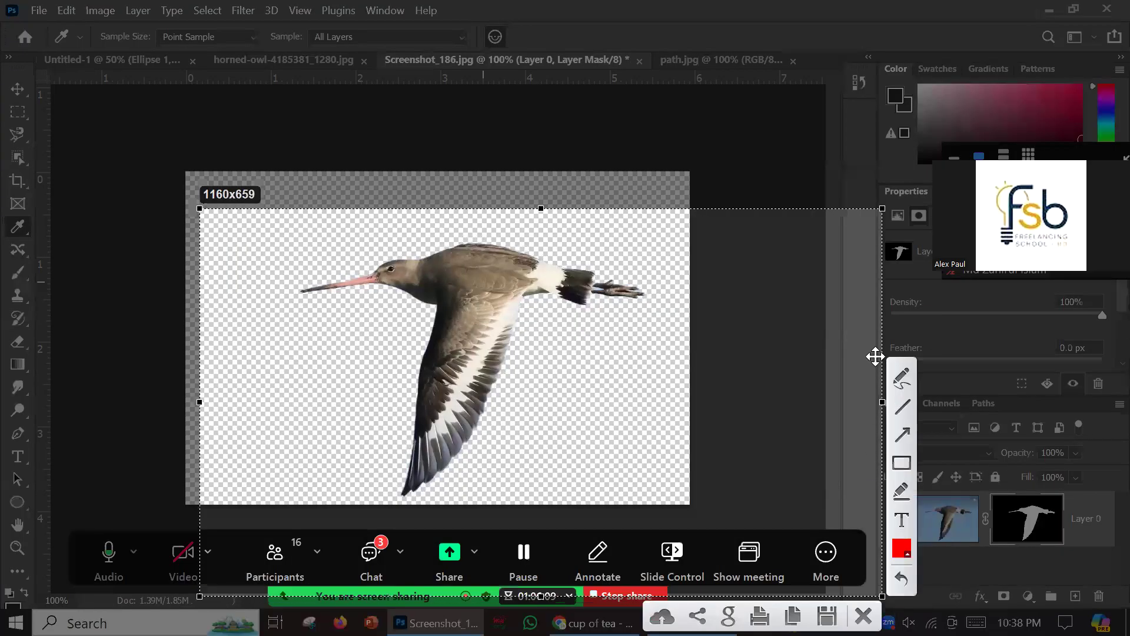
left_click_drag(507, 237, 478, 262)
key("Escape")
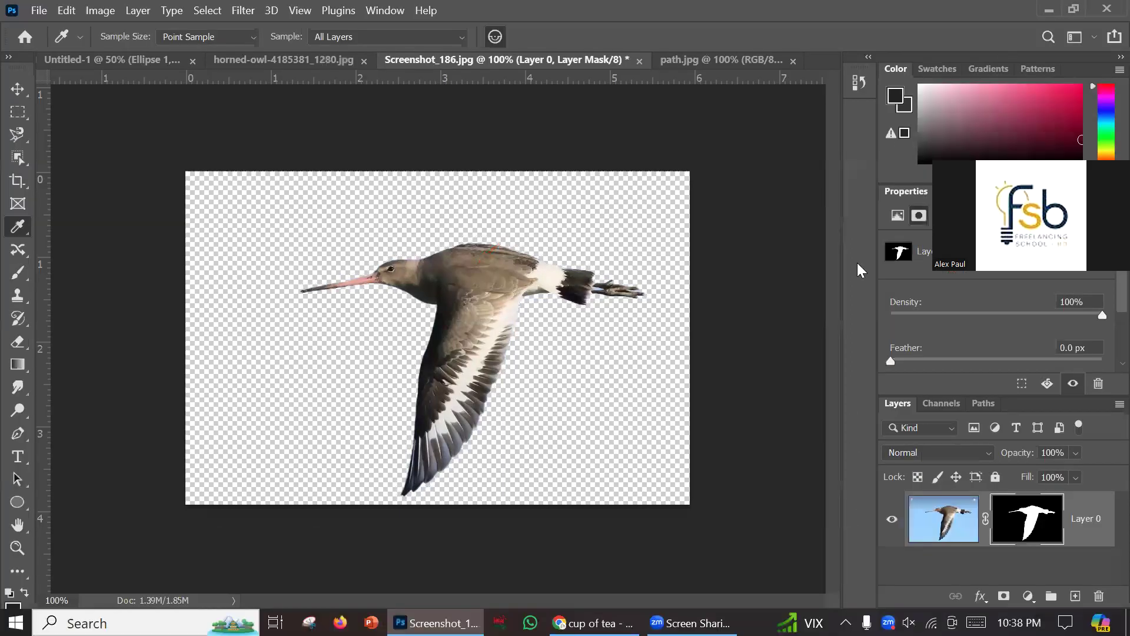
Choose the dark brown 271001 in the foreground Color Picker and apply it.
left_click(895, 99)
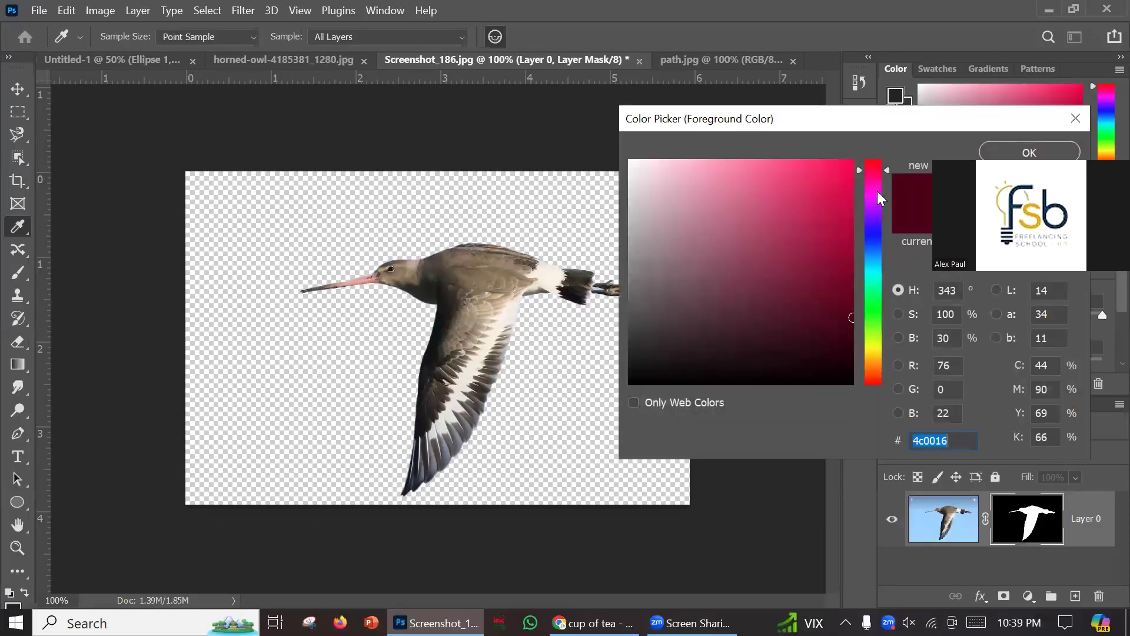
left_click_drag(885, 169, 877, 369)
left_click(846, 351)
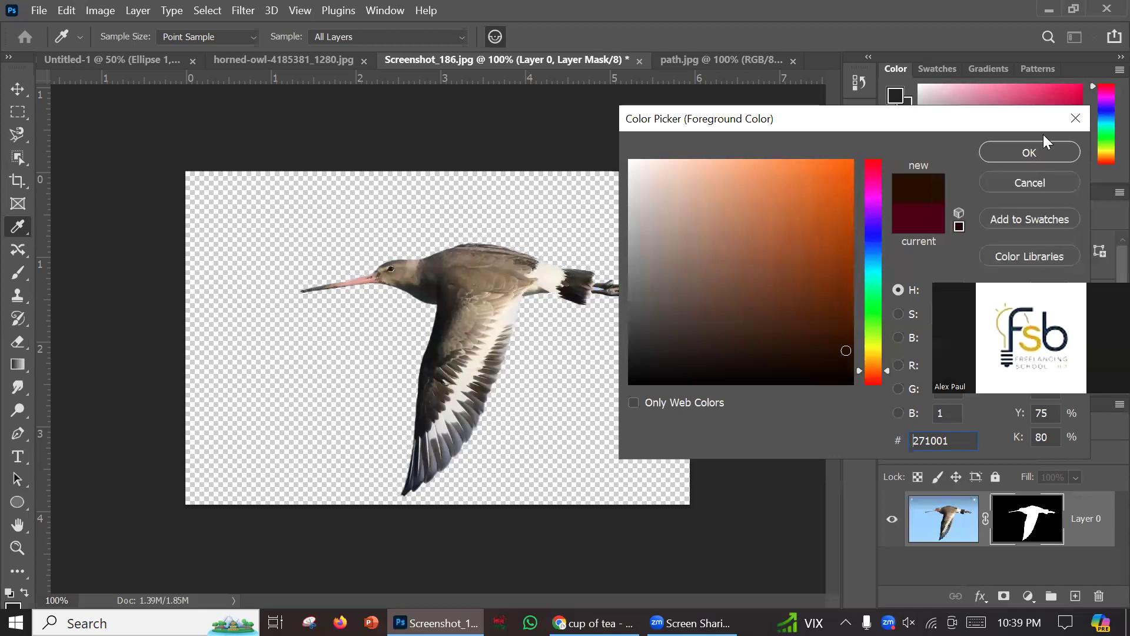
key("Return")
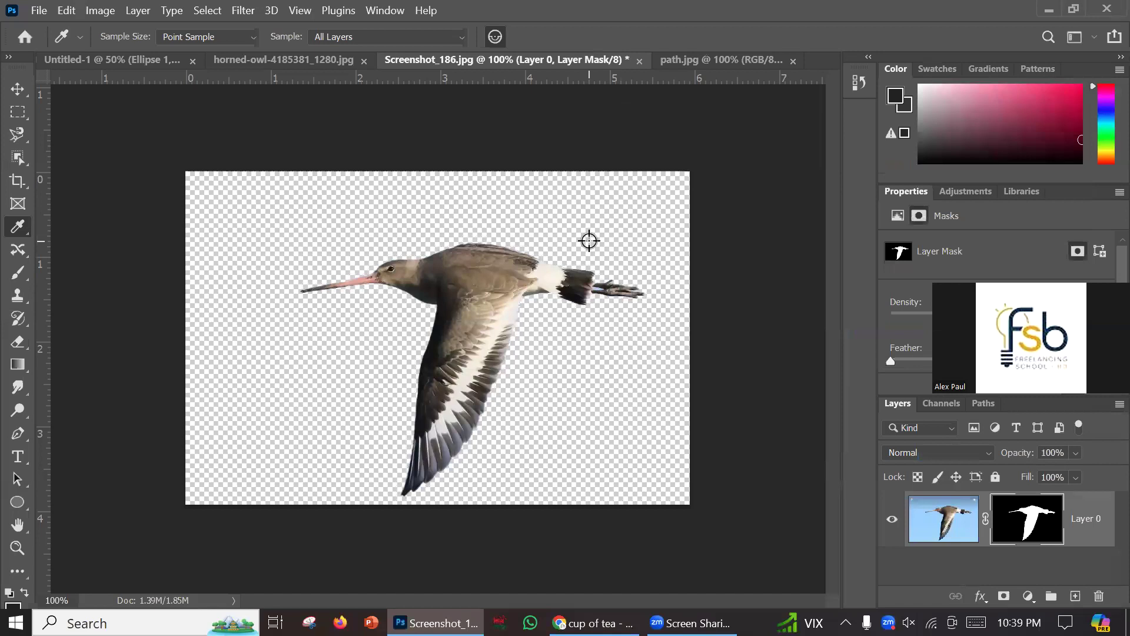
right_click(18, 226)
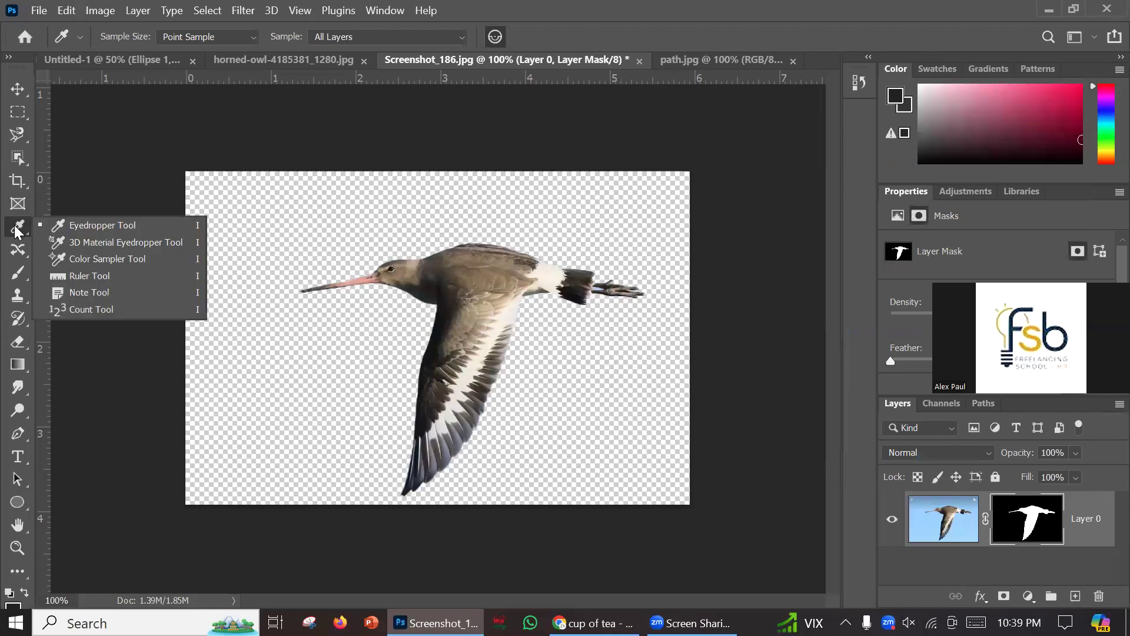
left_click(82, 229)
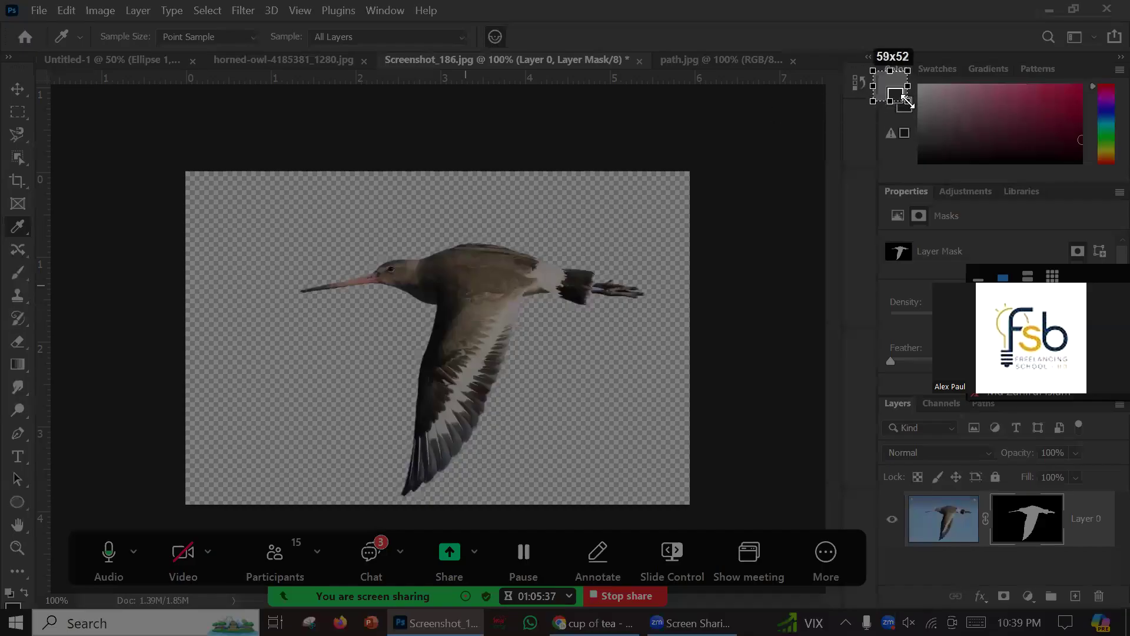
left_click_drag(907, 102, 916, 111)
left_click(897, 131)
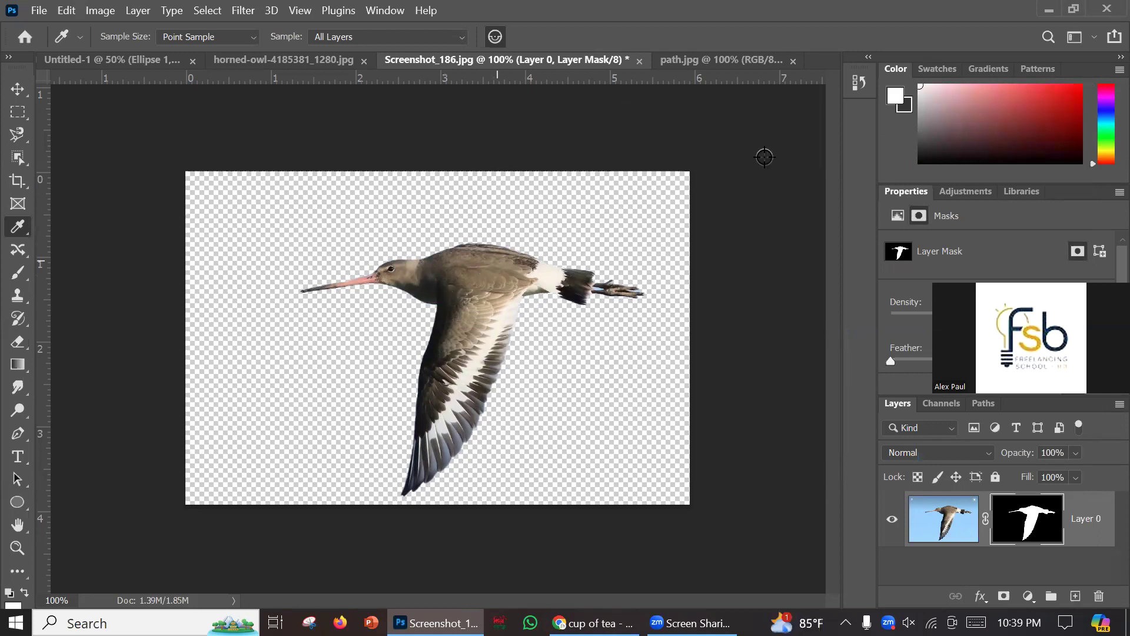
Sample the bird's wing and back with the Eyedropper tool, and check the foreground Color Picker without applying a change.
left_click(445, 449)
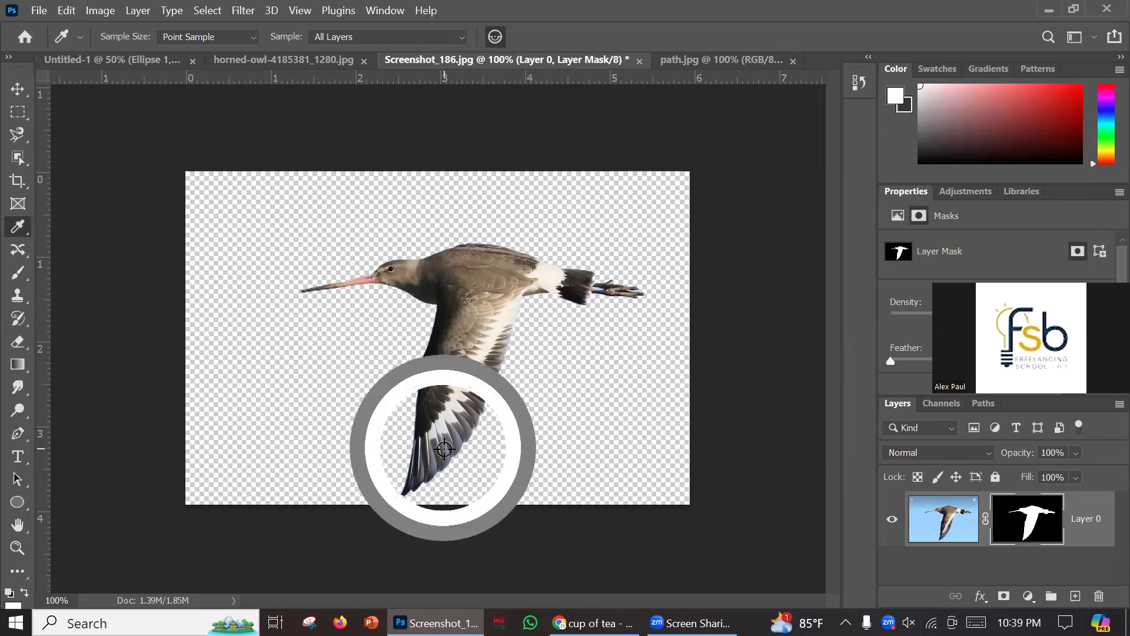
left_click(461, 269)
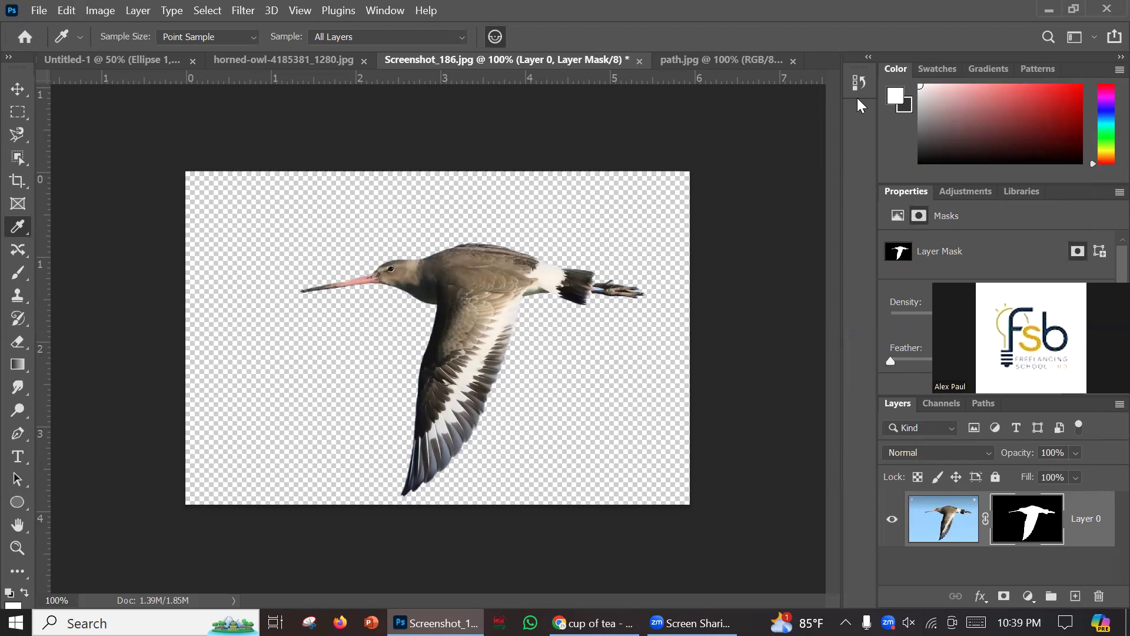
left_click(903, 106)
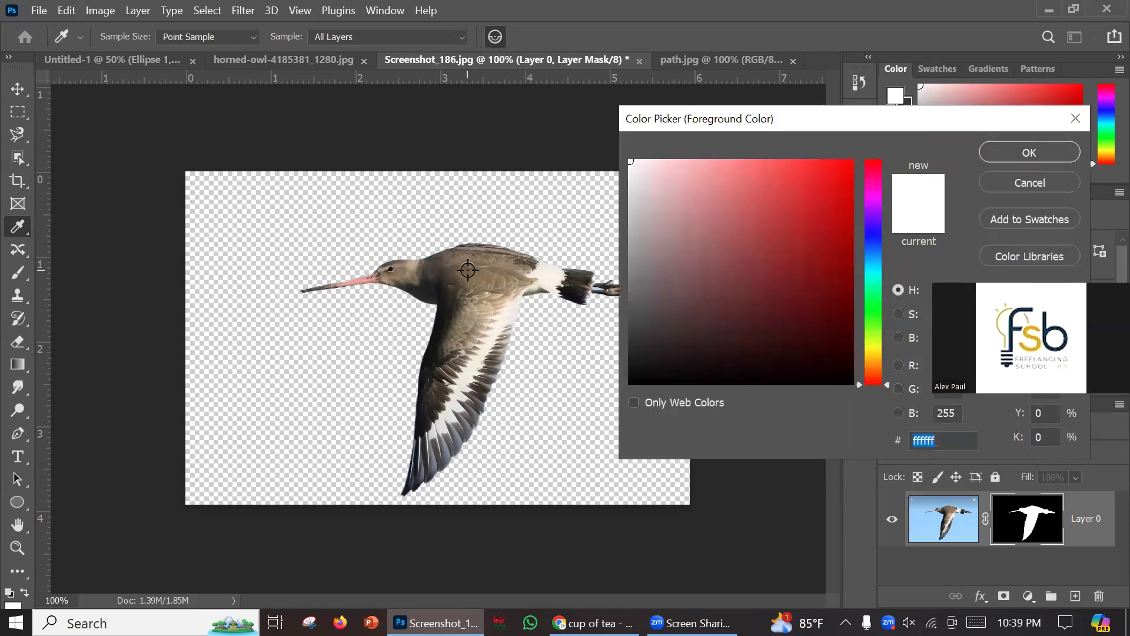
left_click(1029, 182)
right_click(18, 226)
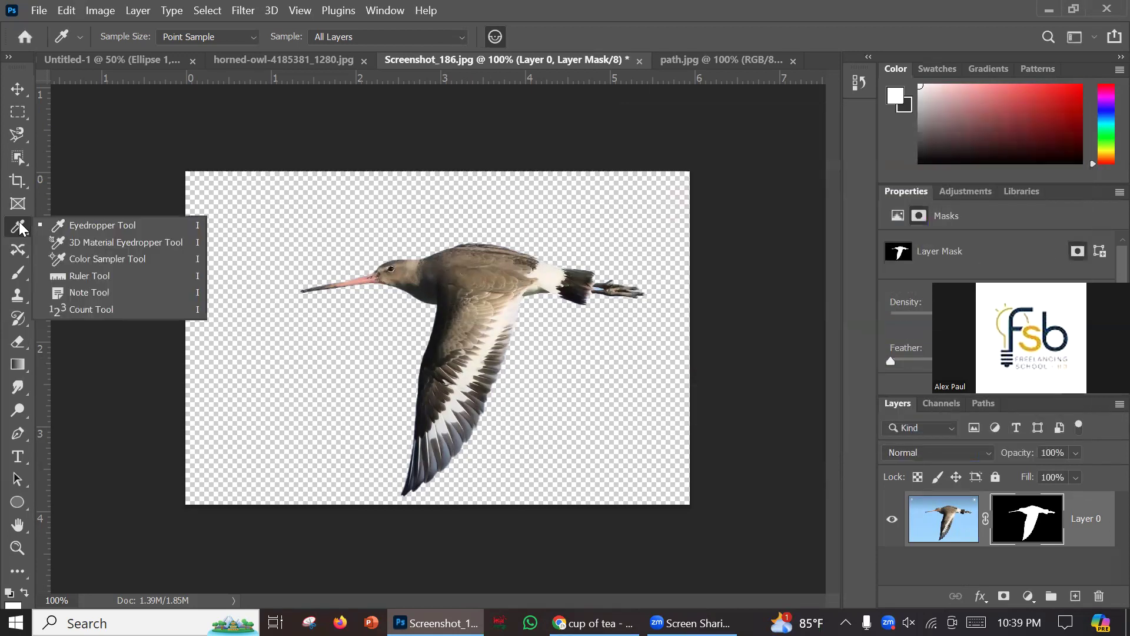
left_click(79, 230)
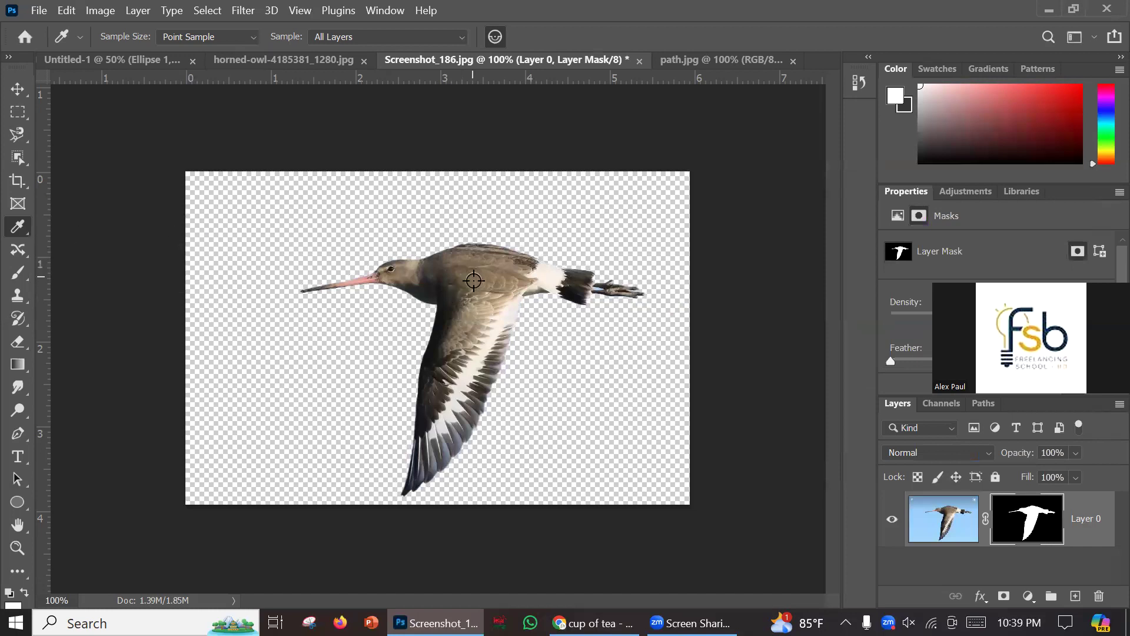
Reset the Essentials workspace to its default layout.
left_click(1094, 38)
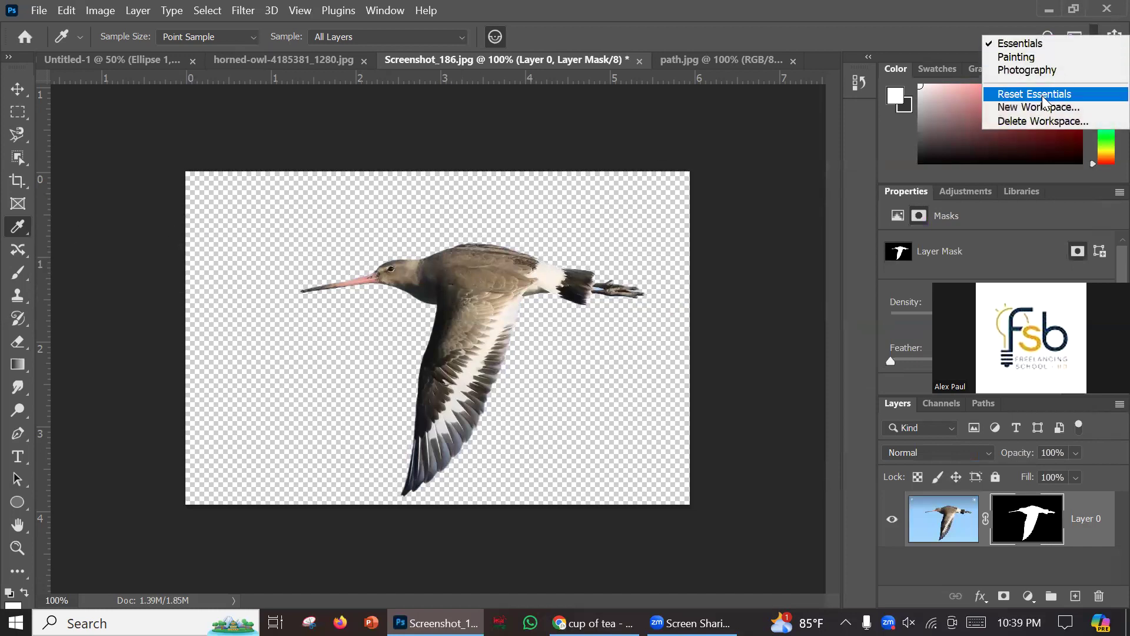
Reset the Essentials workspace and try to sample the flying bird's body colour with the Eyedropper tool.
left_click(1044, 93)
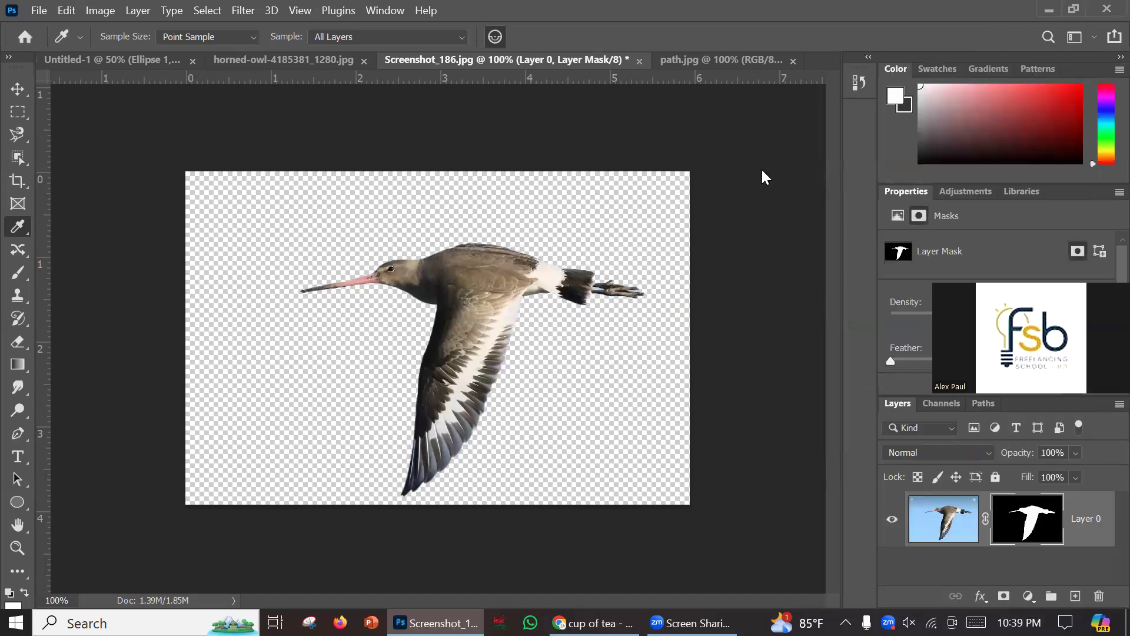
right_click(13, 227)
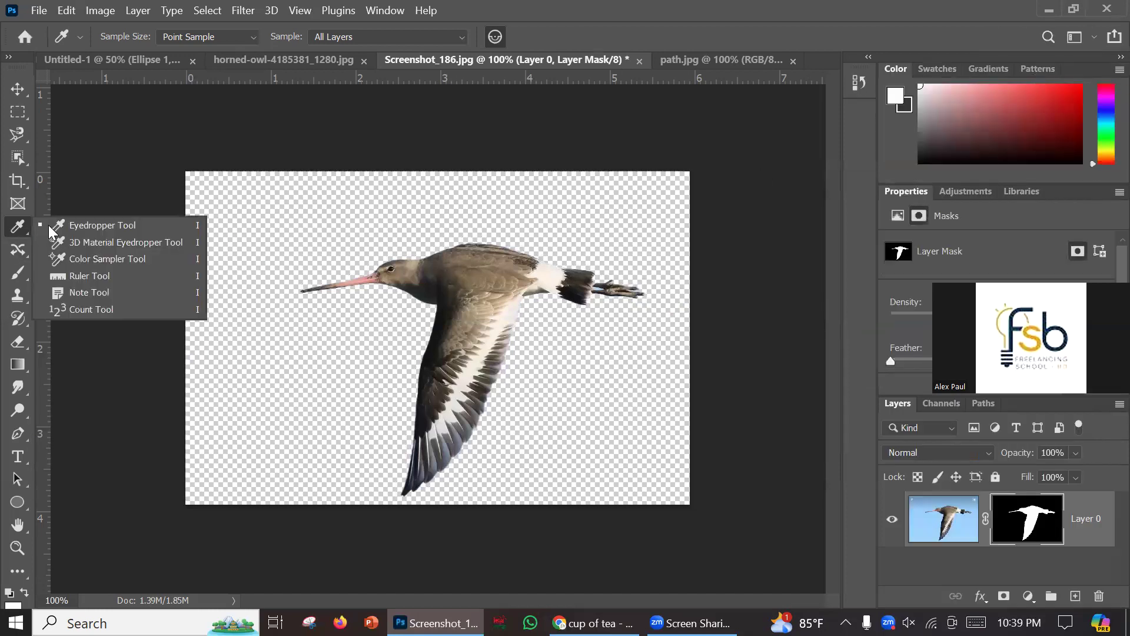
left_click(59, 230)
left_click(444, 270)
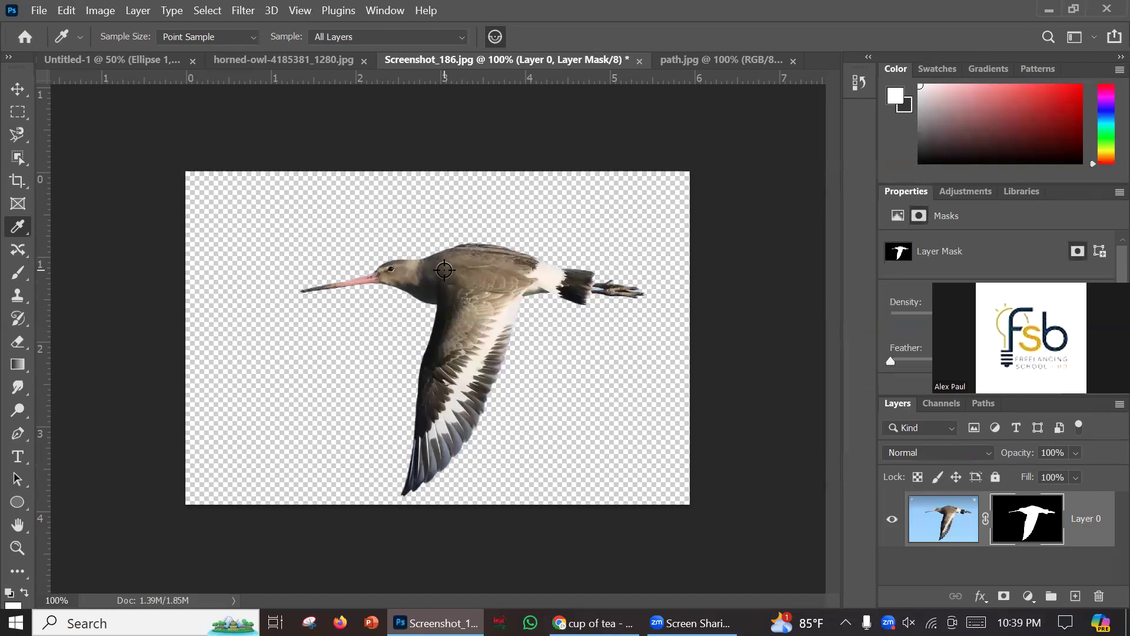
Try a blue hue in the foreground Color Picker and try again to sample colours from the bird's body.
left_click(894, 97)
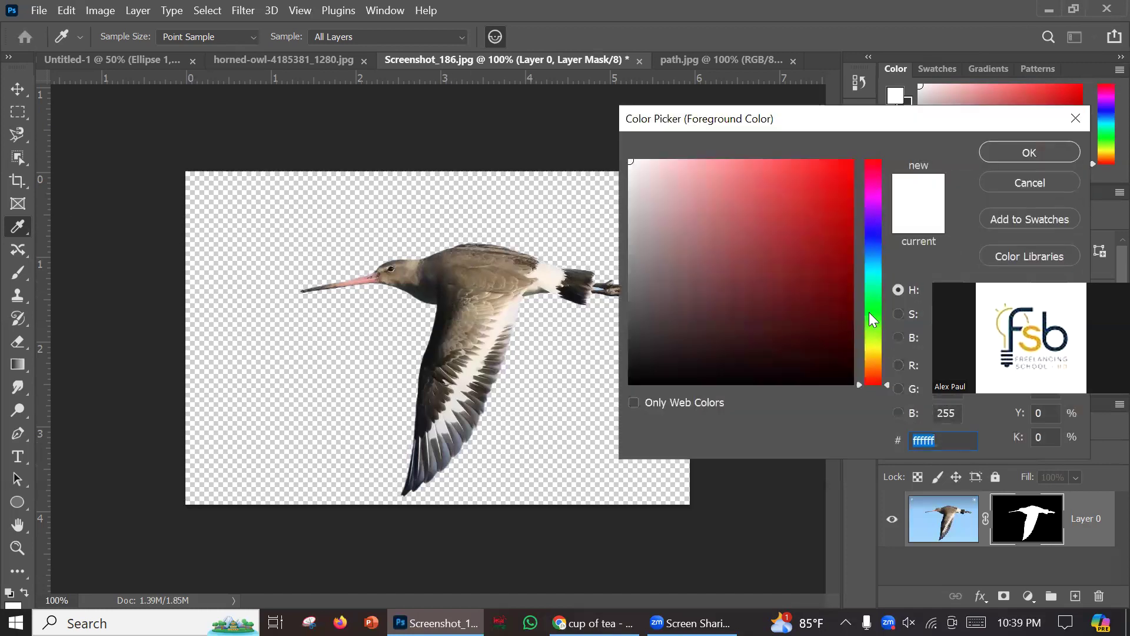
left_click_drag(886, 382, 883, 224)
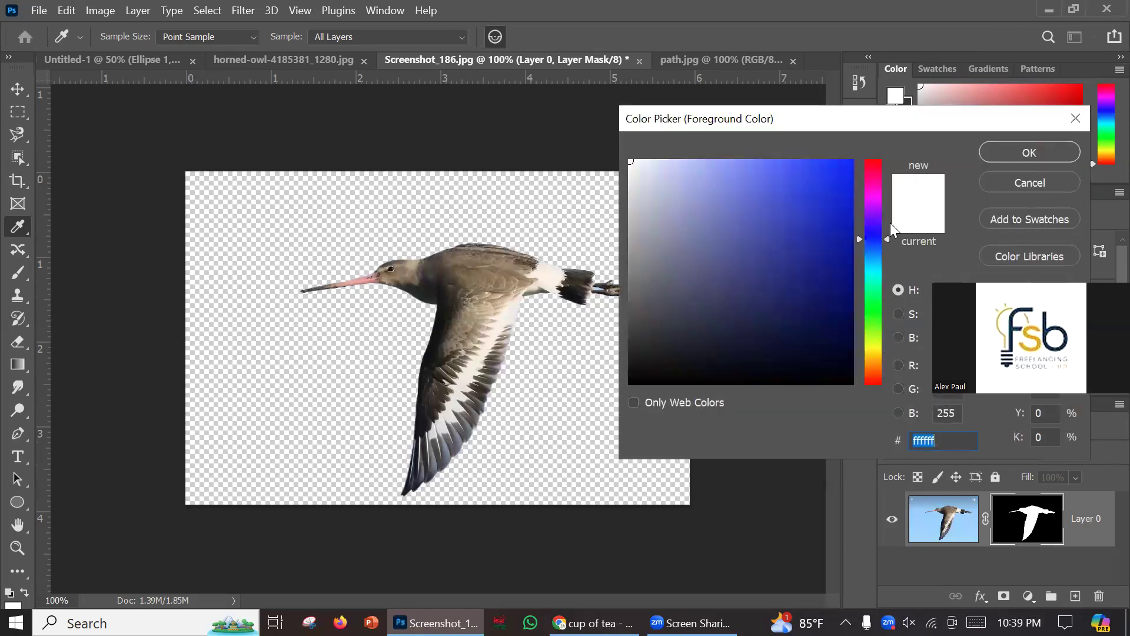
left_click(1020, 154)
left_click(477, 266)
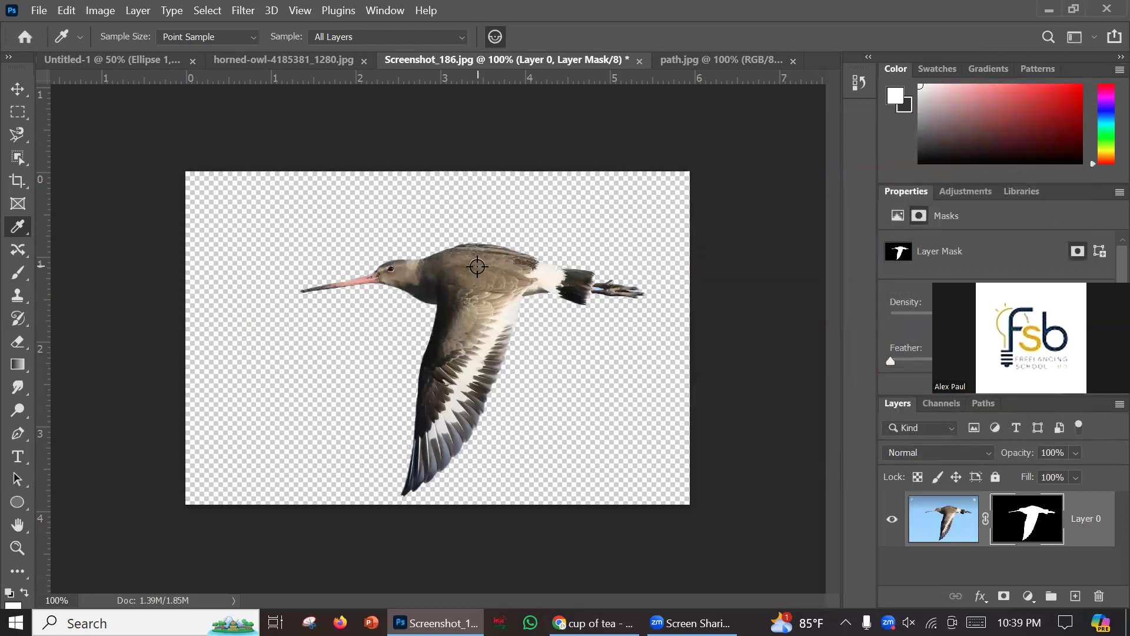
left_click_drag(461, 396, 443, 234)
Switch to the horned-owl image and sample a light brown from the owl's feathers as the foreground colour.
left_click(275, 60)
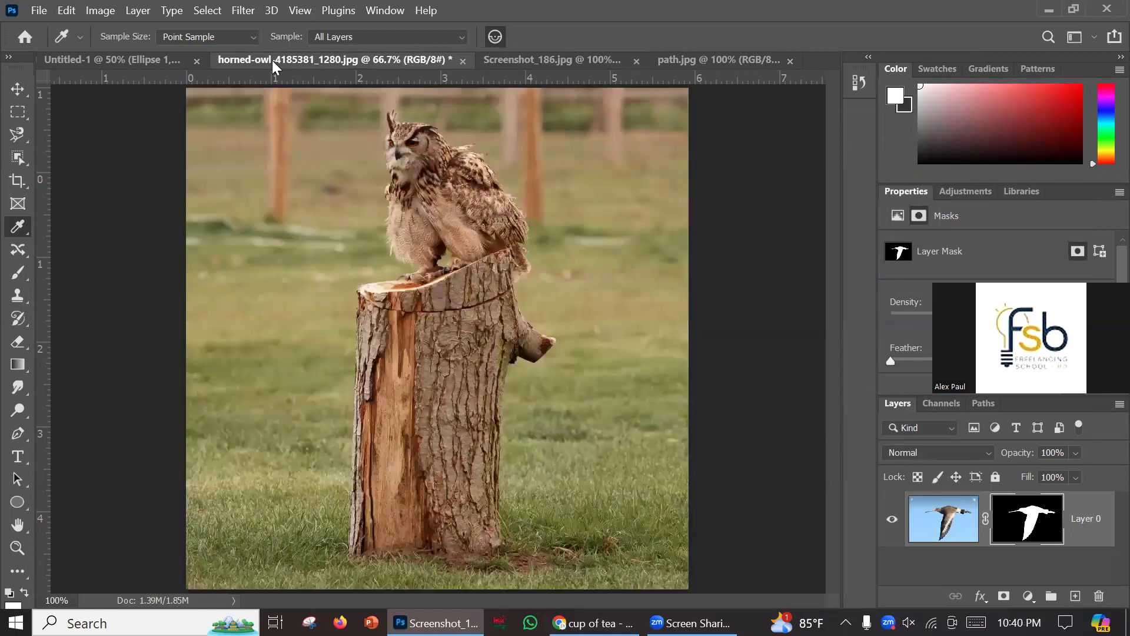
left_click(456, 193)
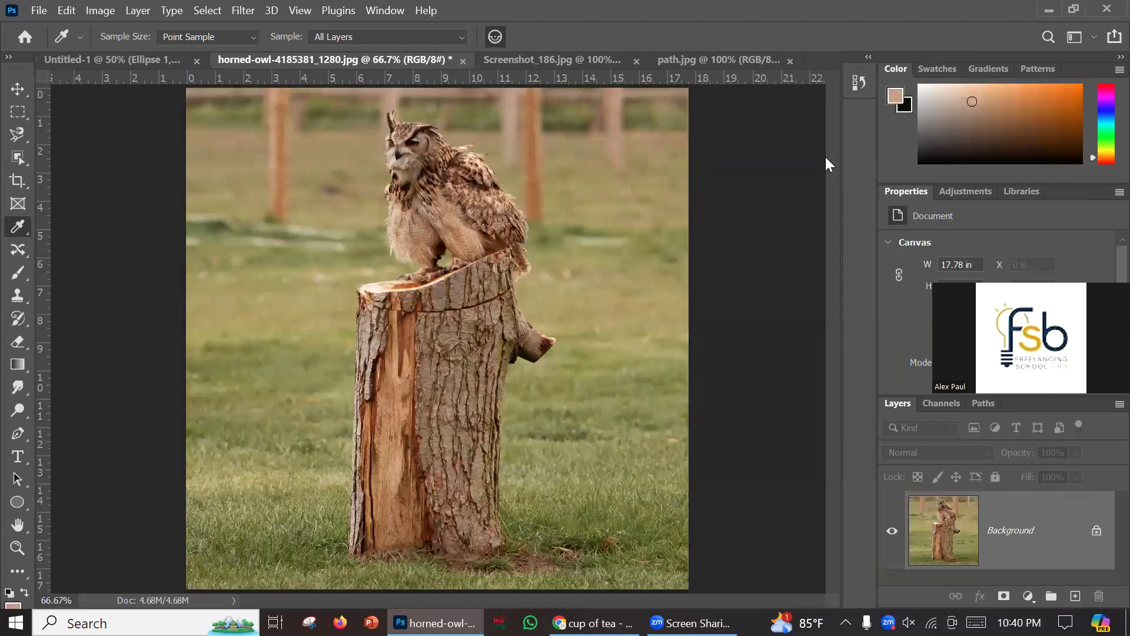
key("Print")
left_click_drag(879, 76, 926, 140)
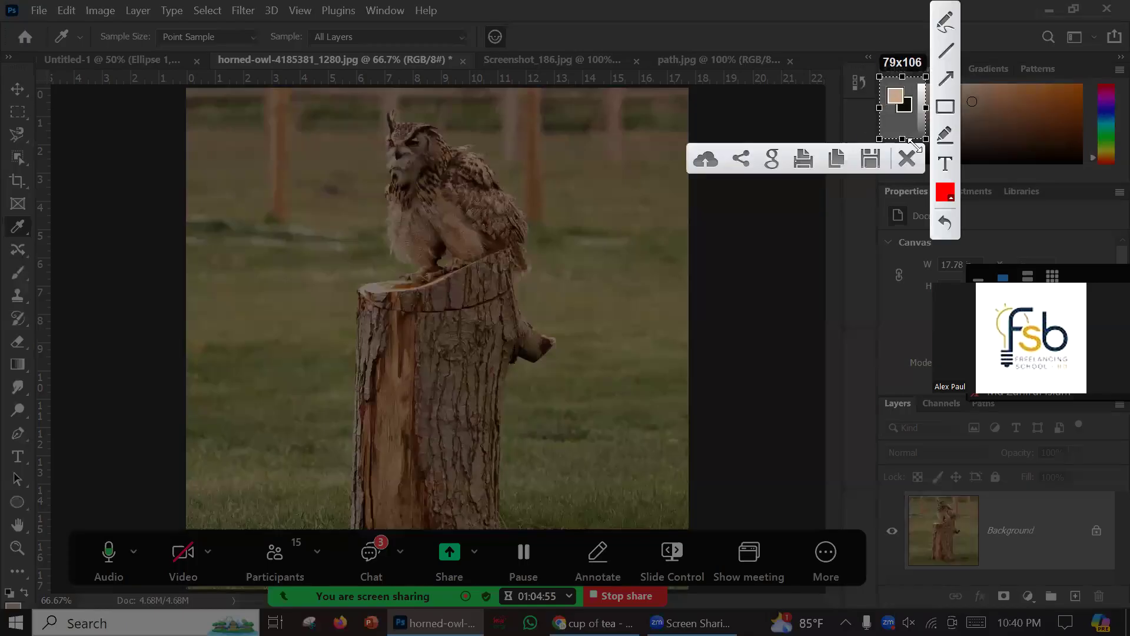
left_click(914, 162)
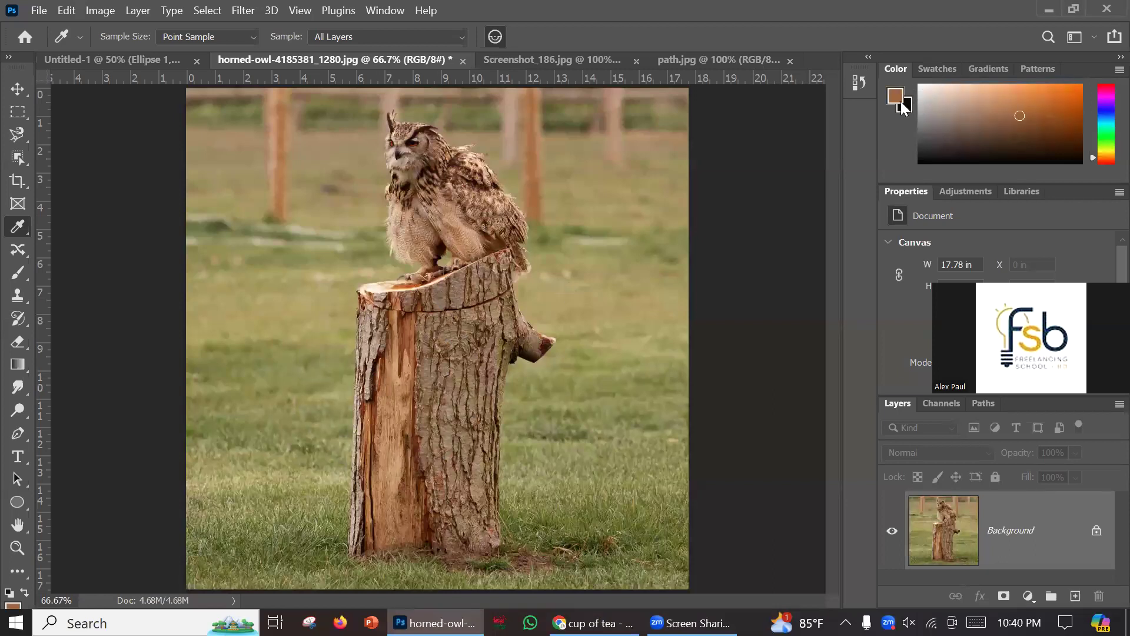
Sample the owl's face and set the foreground colour to the orange-brown of the wooden fence post behind it.
left_click(412, 141)
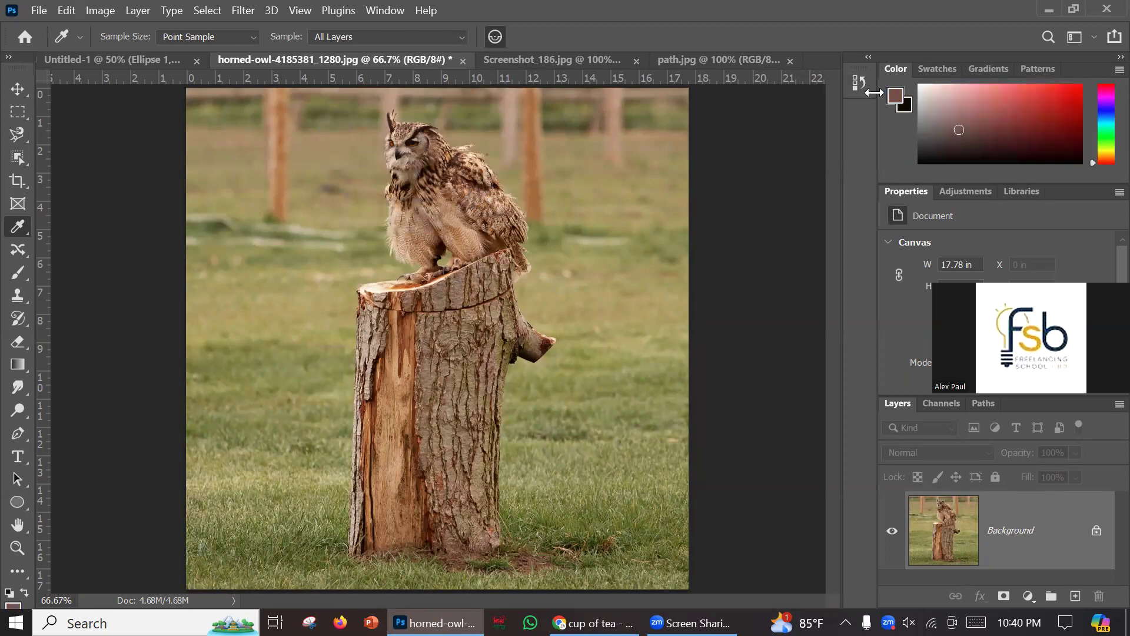
left_click(533, 130)
left_click(577, 61)
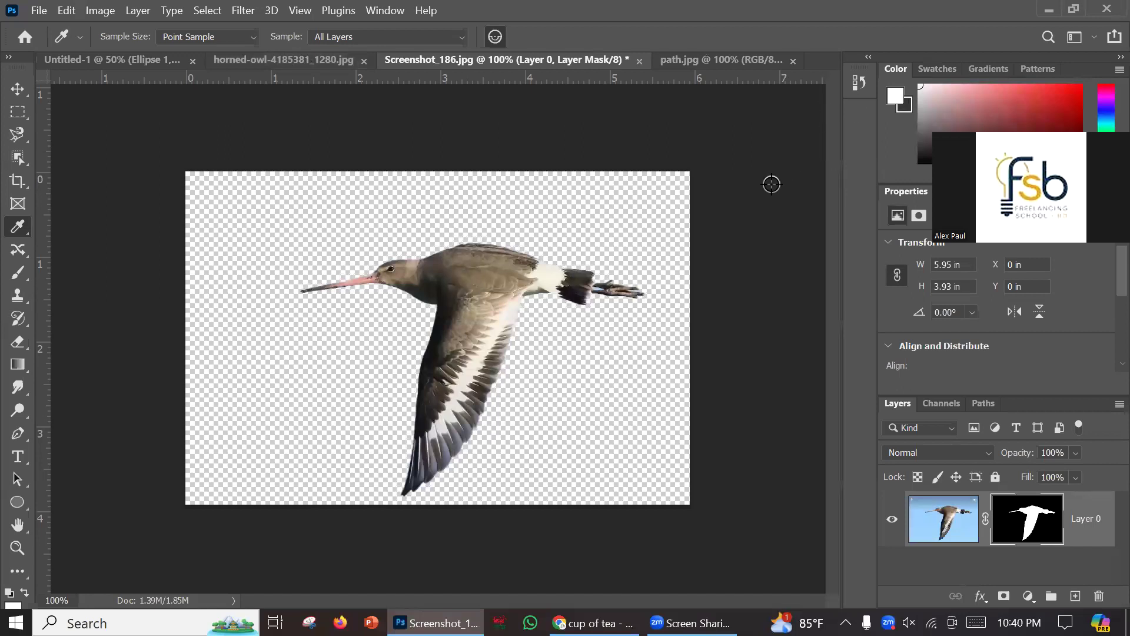
left_click(518, 177)
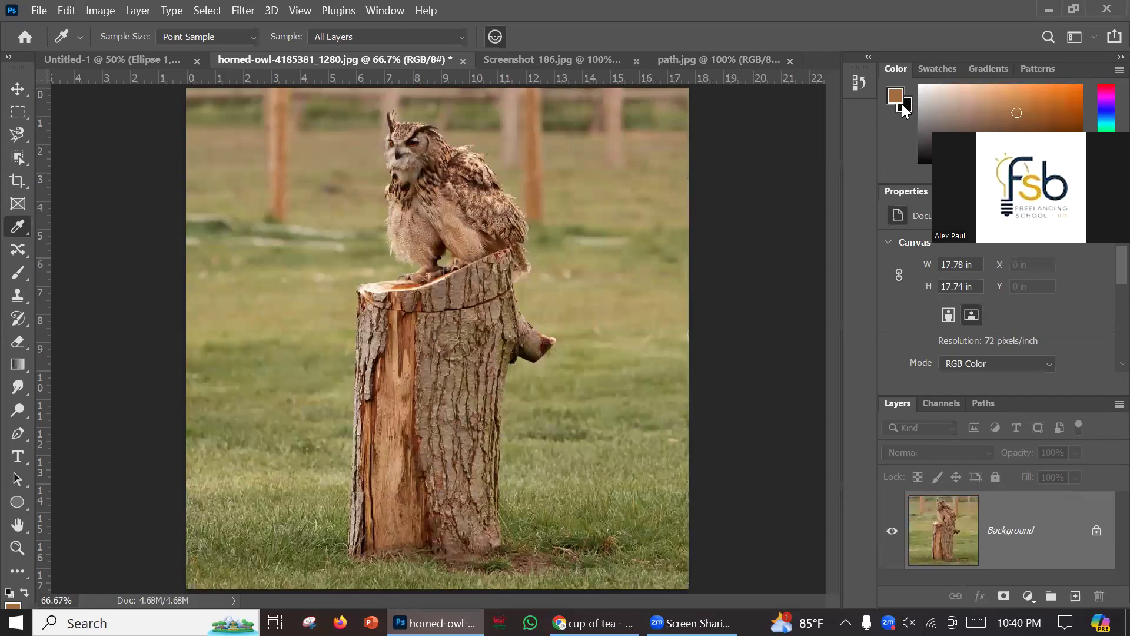
Activate the Spot Healing Brush Tool.
right_click(9, 233)
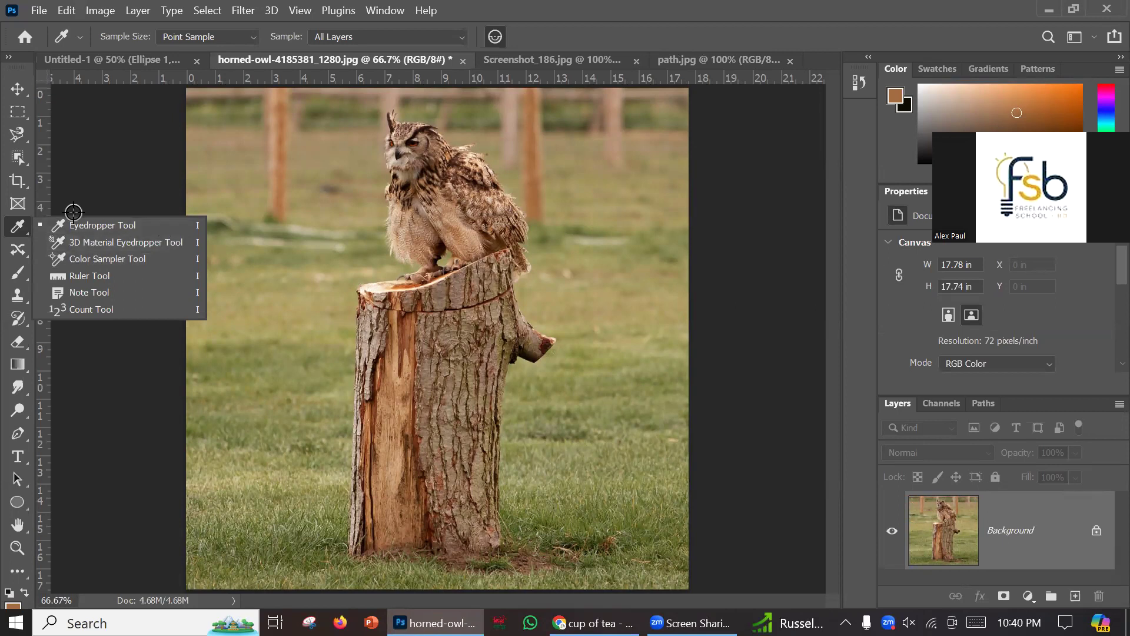
left_click(14, 252)
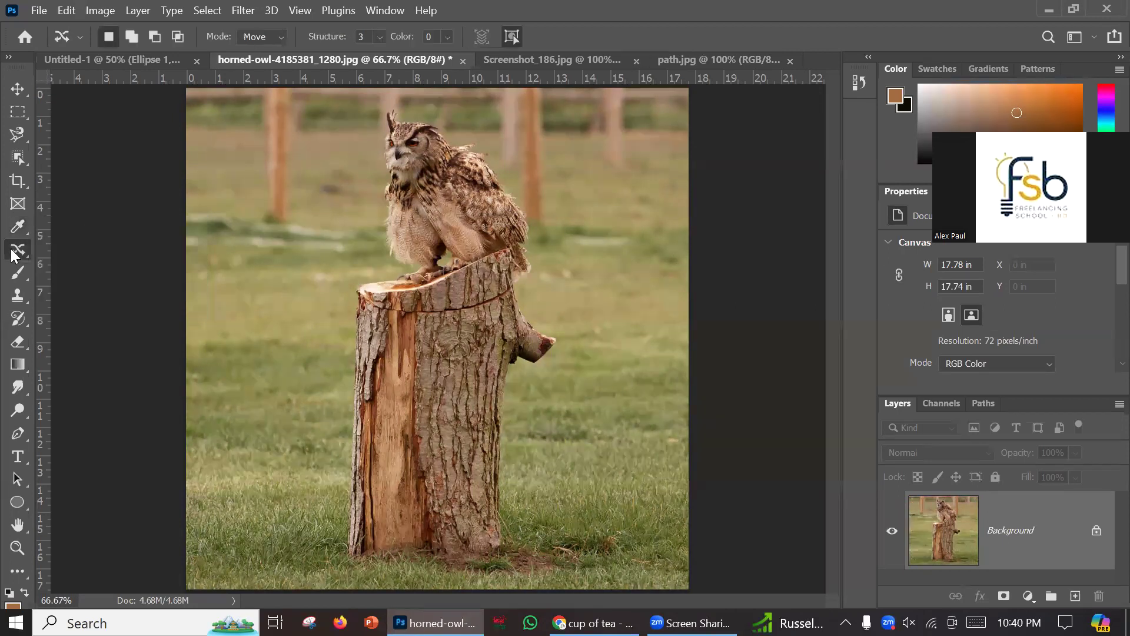
right_click(13, 251)
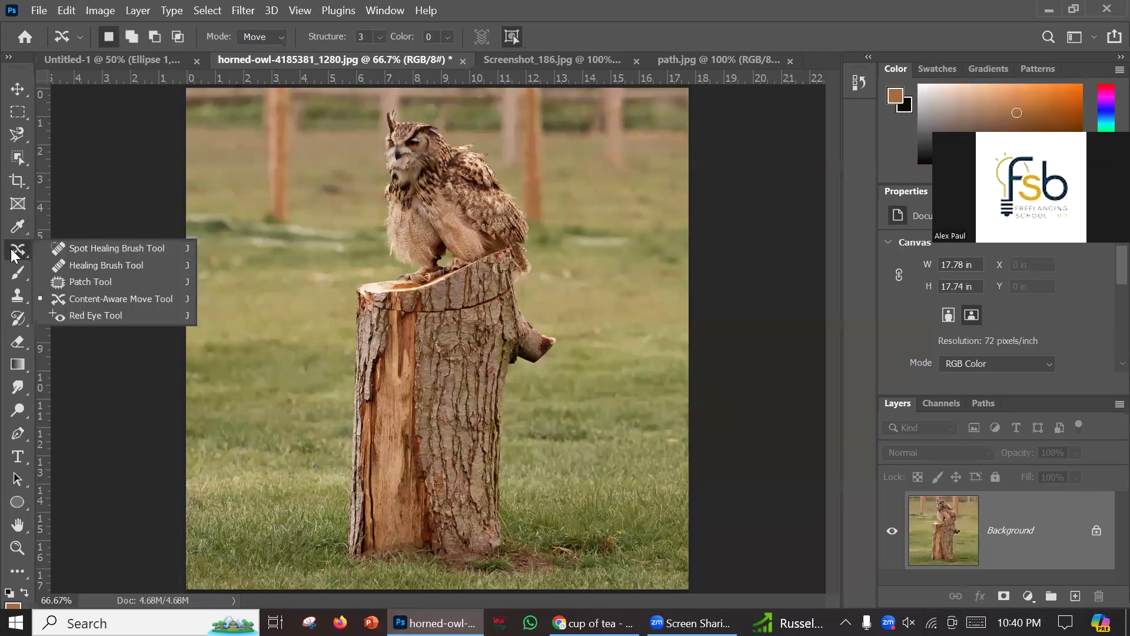
left_click(80, 252)
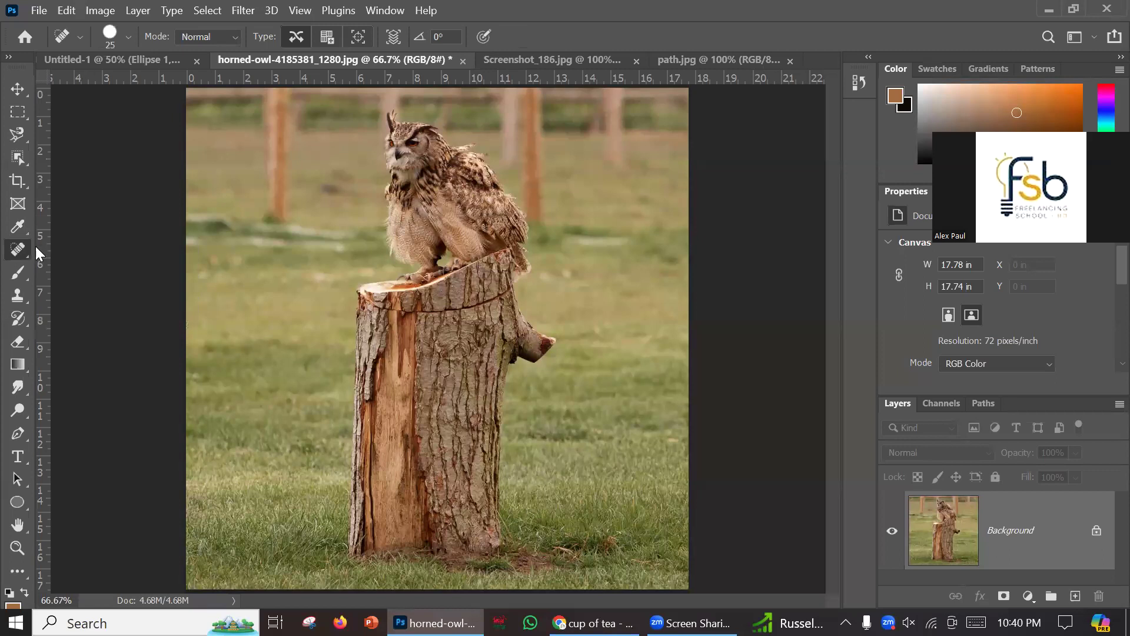
Open the image woman-3141766_1280 from the Downloads folder.
left_click(37, 10)
left_click(49, 44)
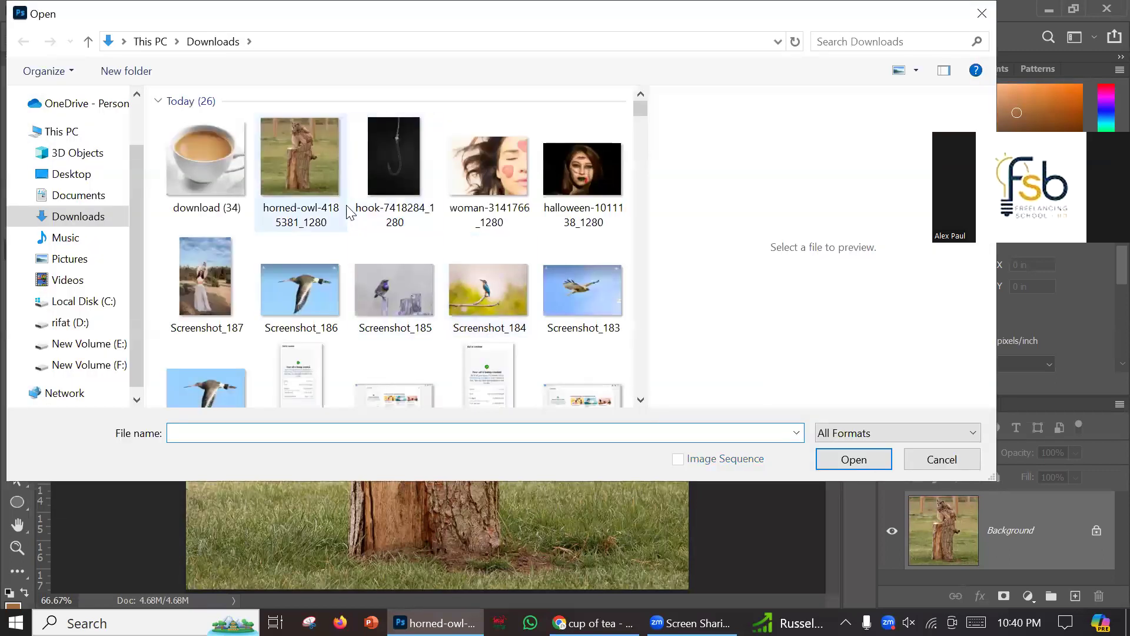
left_click(491, 159)
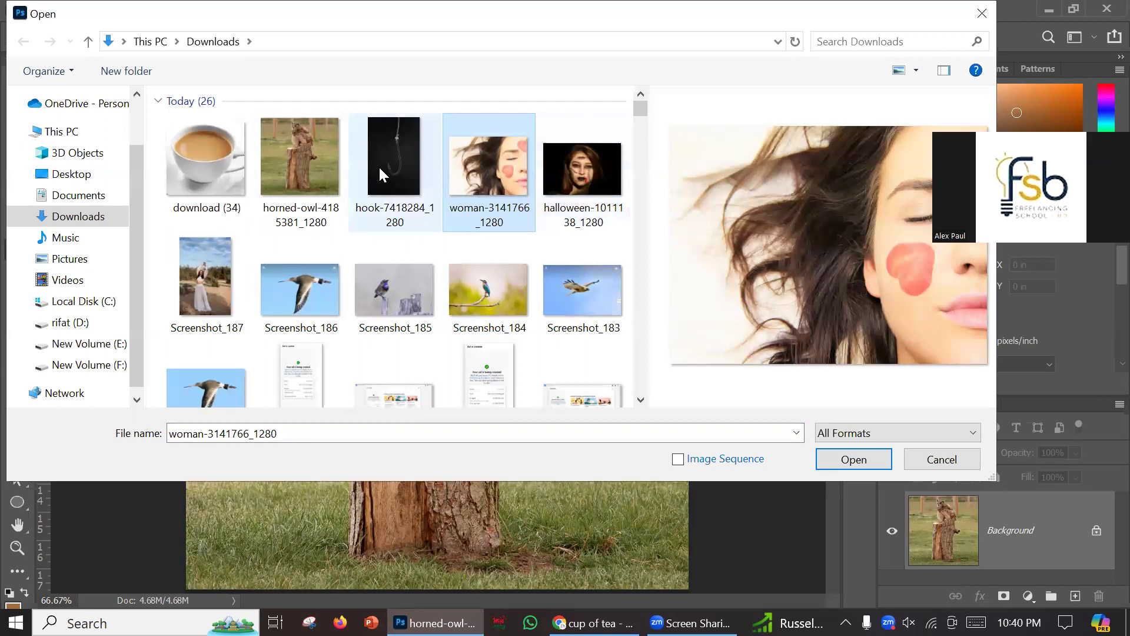
left_click(868, 465)
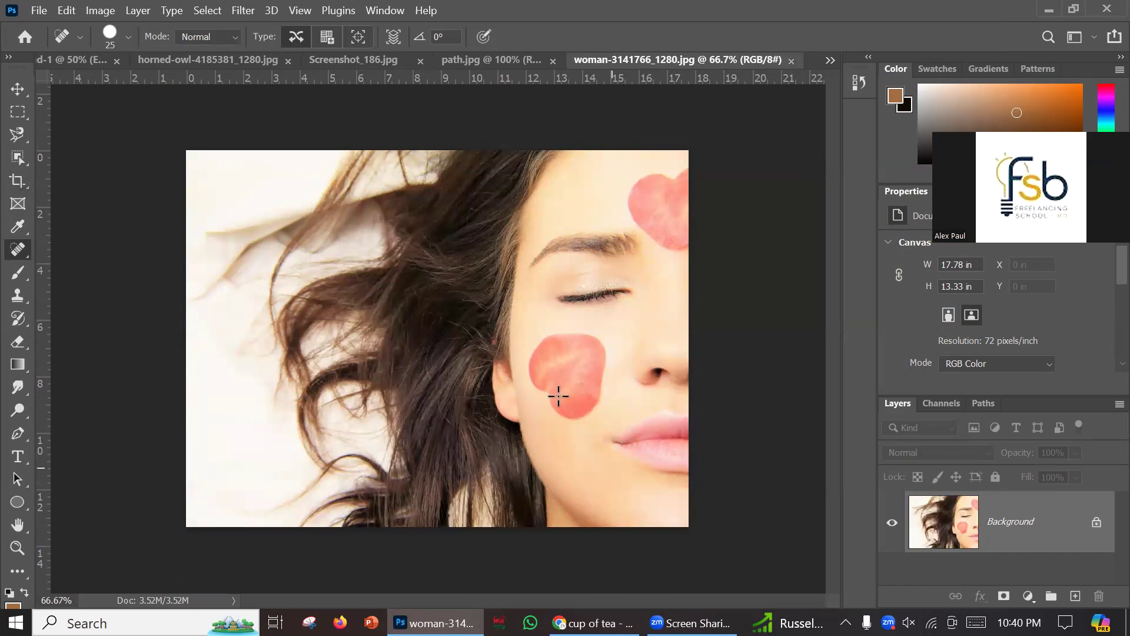
Open the portrait download (29) from the Downloads folder.
left_click(39, 11)
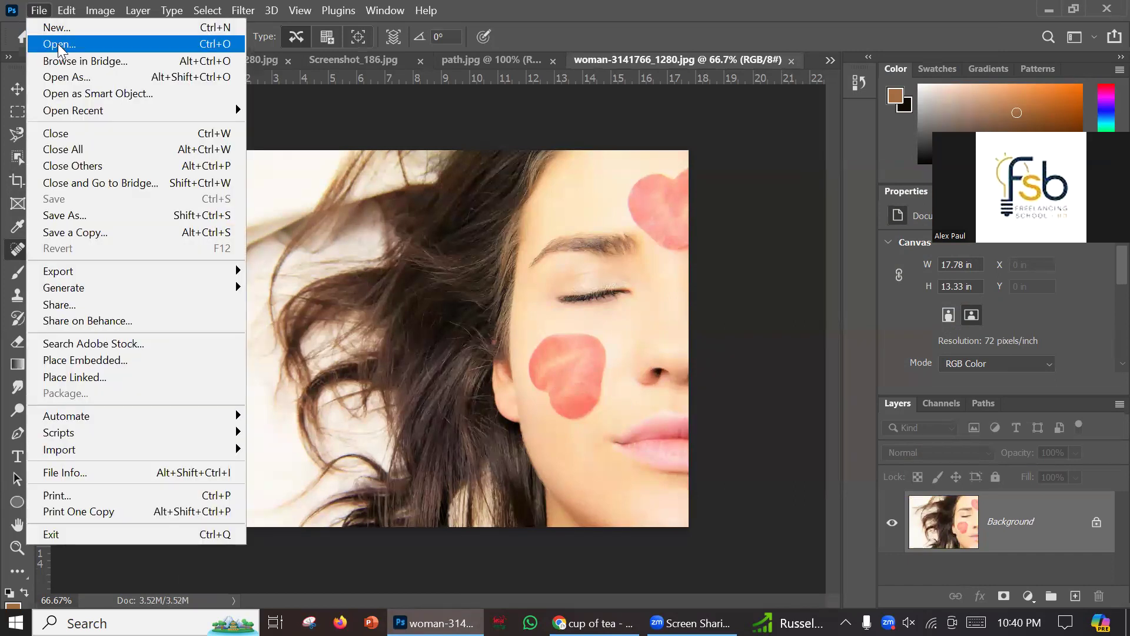
left_click(59, 44)
scroll(491, 268, "down", 5)
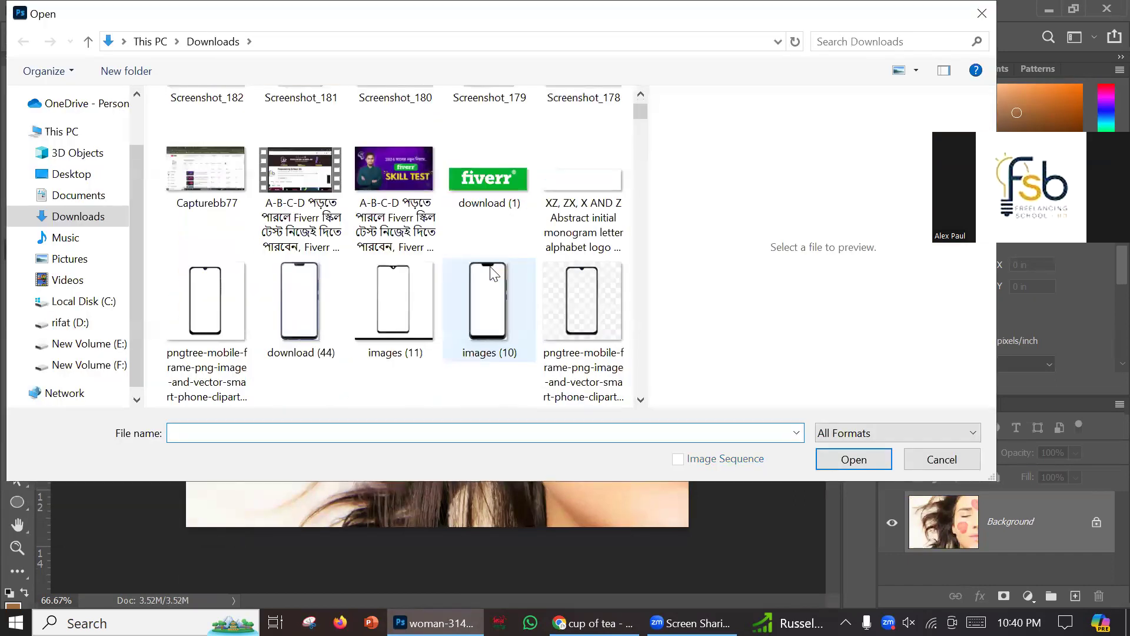
scroll(485, 274, "down", 10)
scroll(483, 282, "down", 8)
scroll(484, 281, "down", 10)
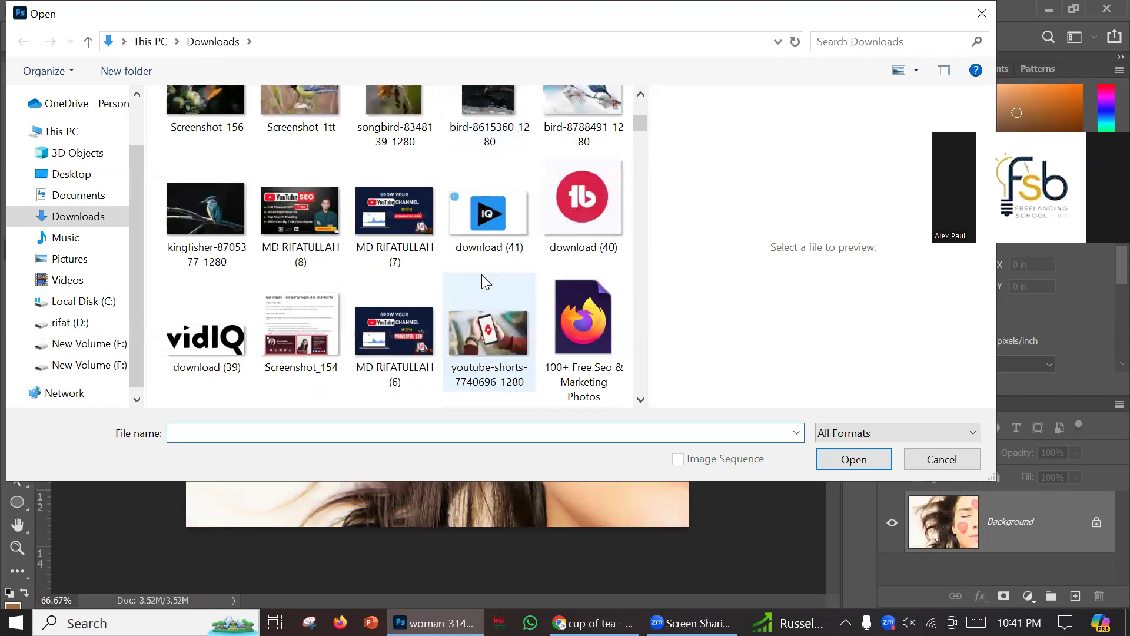
scroll(484, 281, "down", 15)
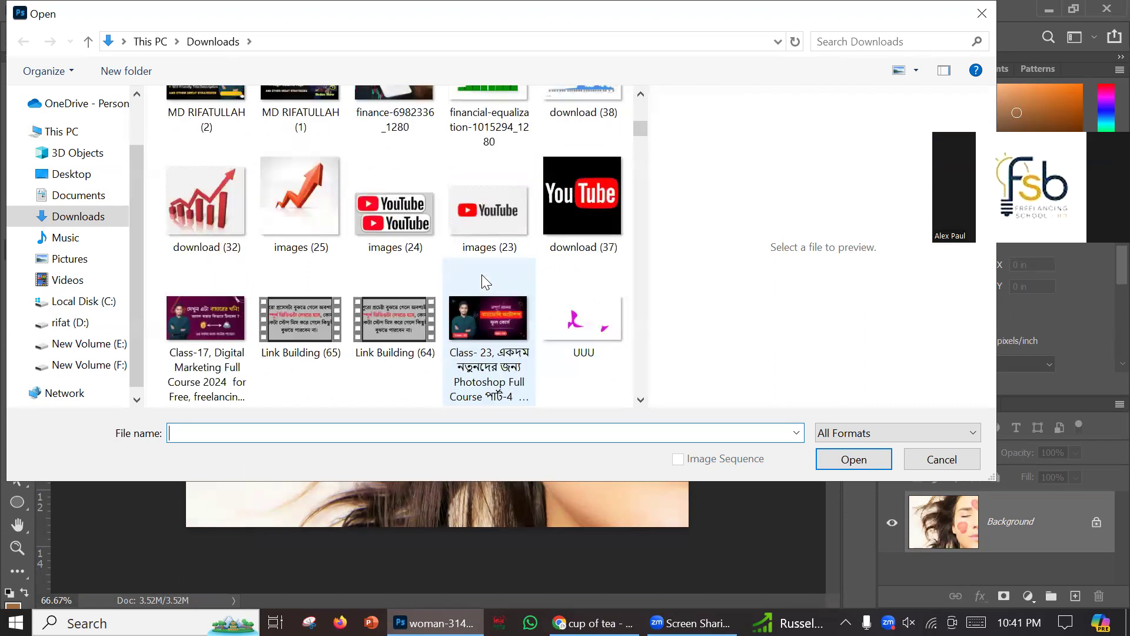
scroll(482, 274, "up", 14)
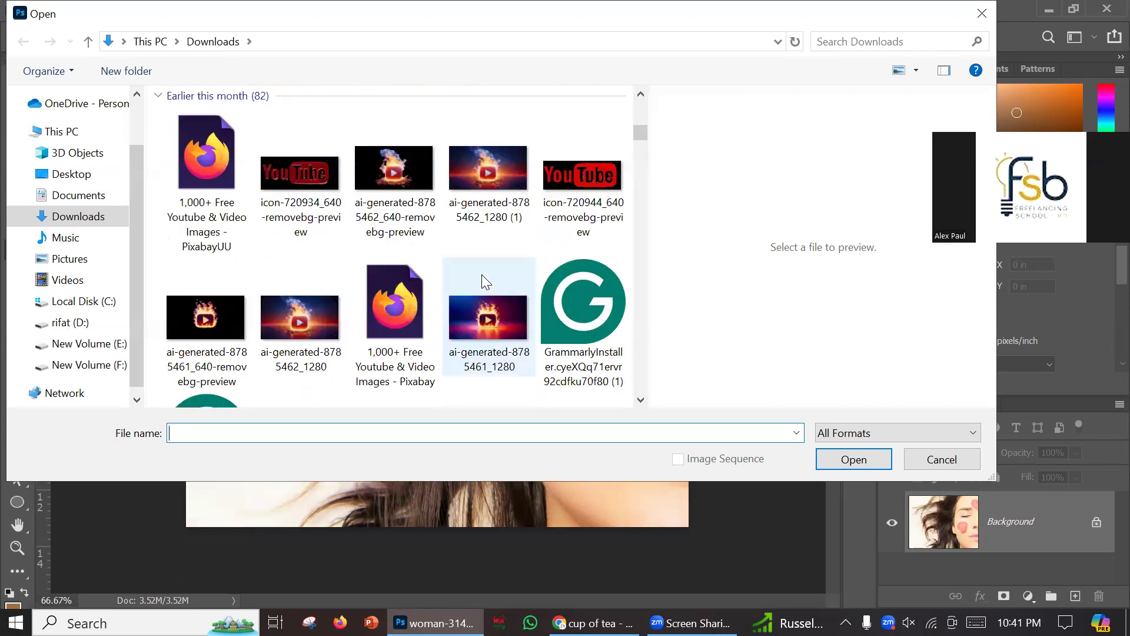
scroll(366, 298, "down", 4)
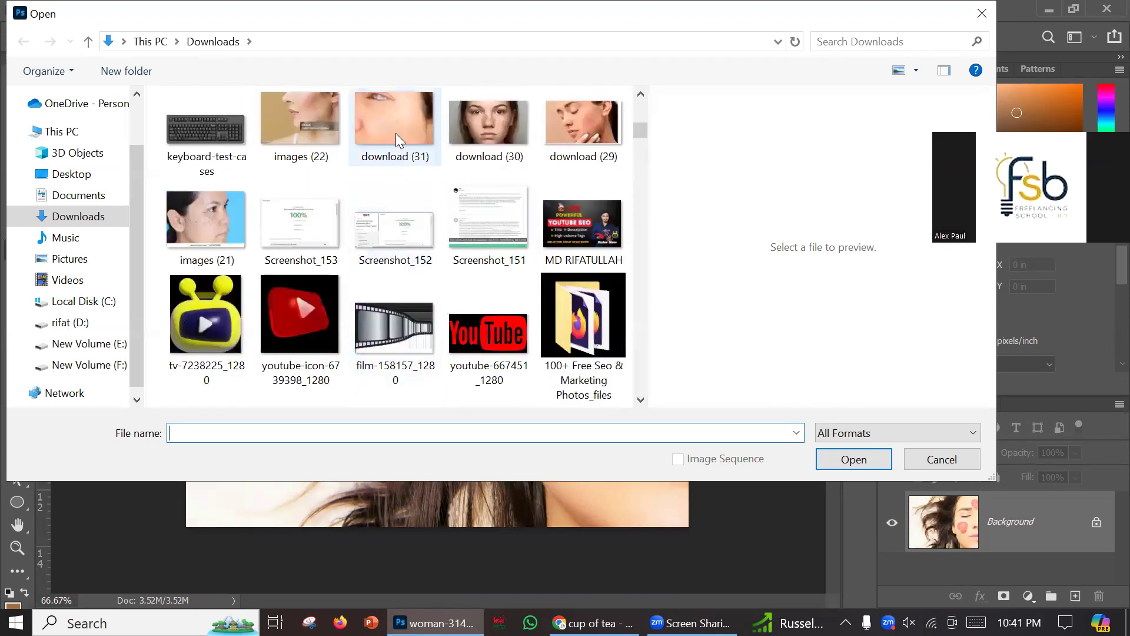
left_click(311, 114)
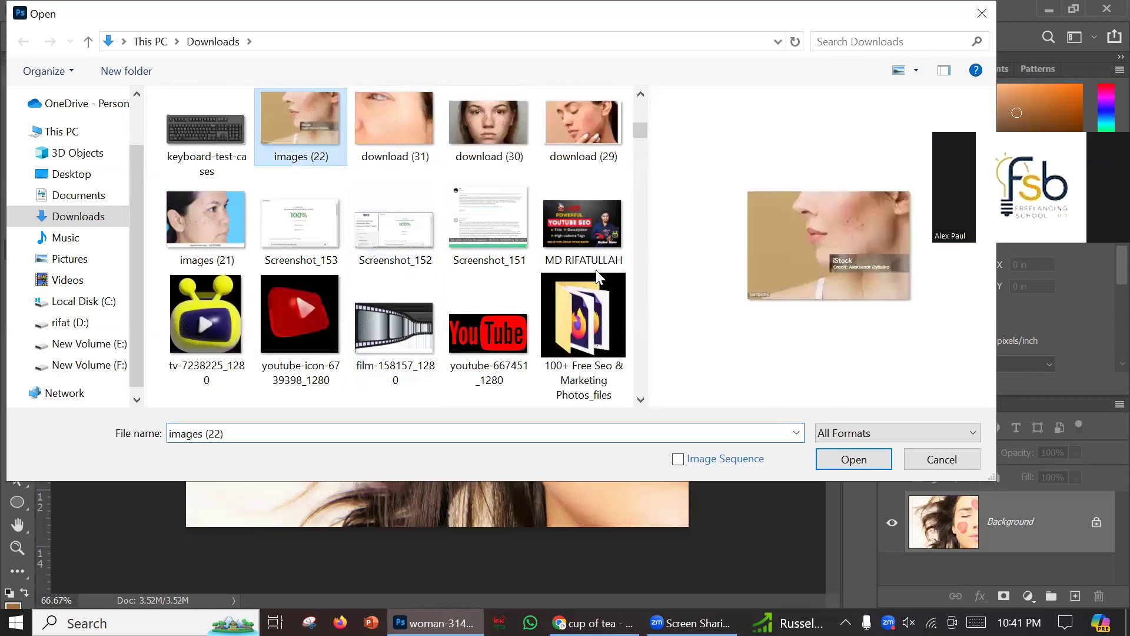
left_click(595, 144)
left_click(829, 460)
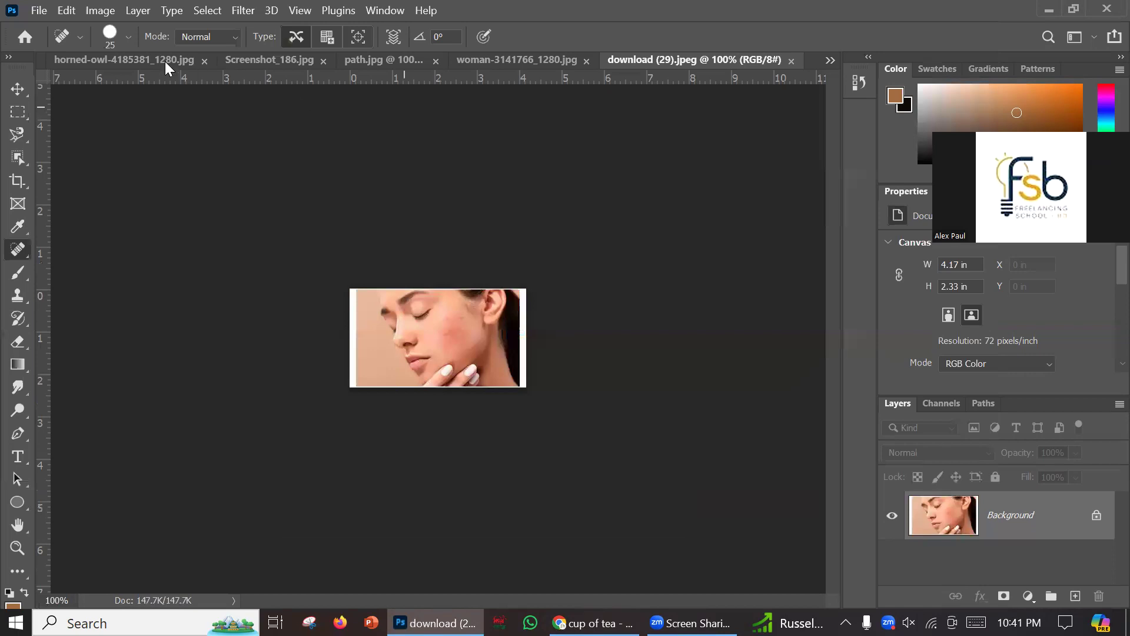
Open the freckled face portrait download (30) from the Downloads folder.
left_click(41, 10)
left_click(53, 43)
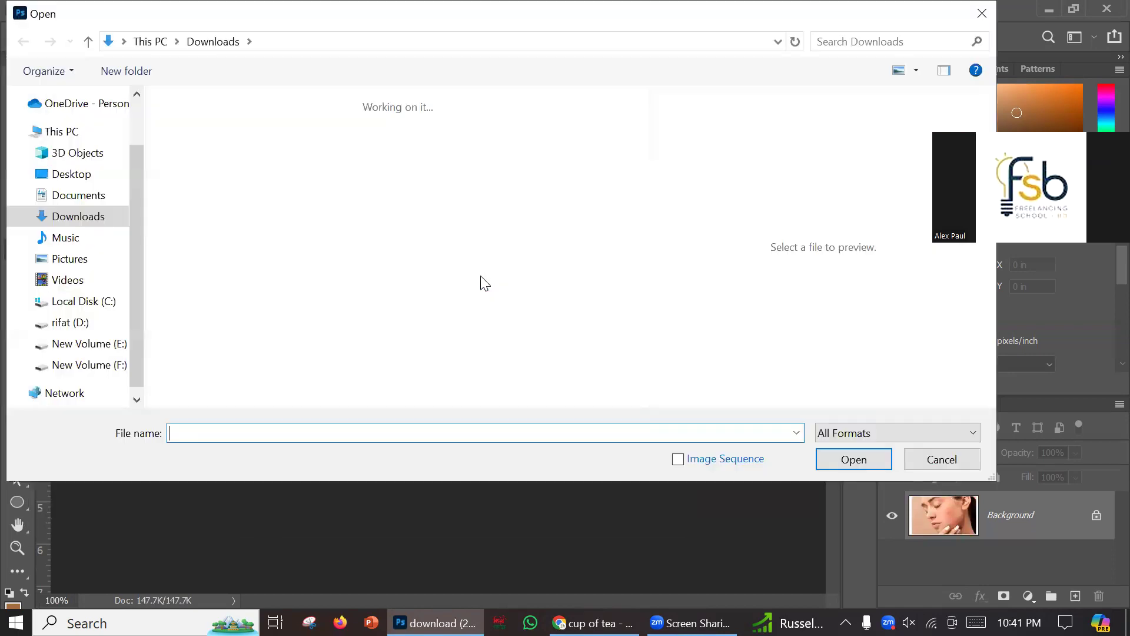
scroll(452, 264, "down", 10)
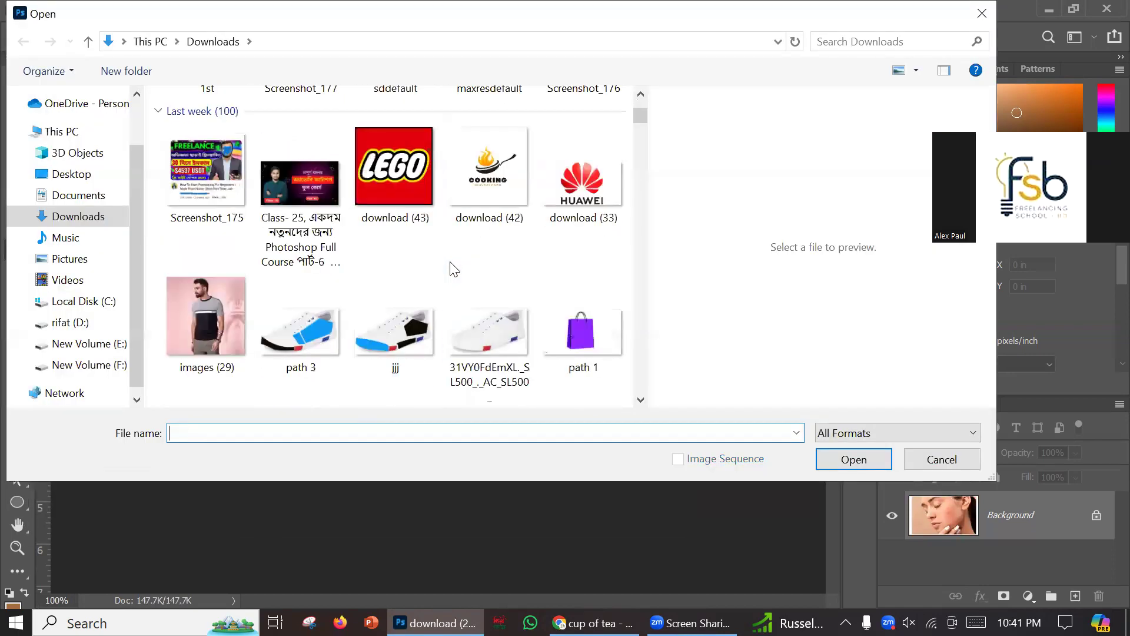
scroll(452, 265, "down", 12)
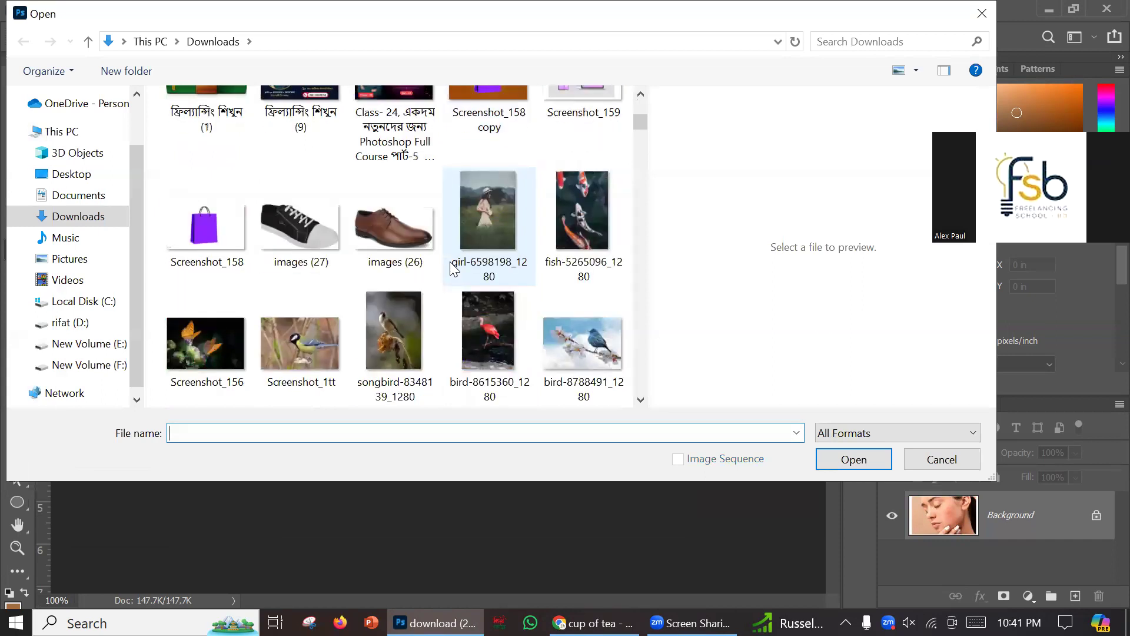
scroll(453, 268, "down", 12)
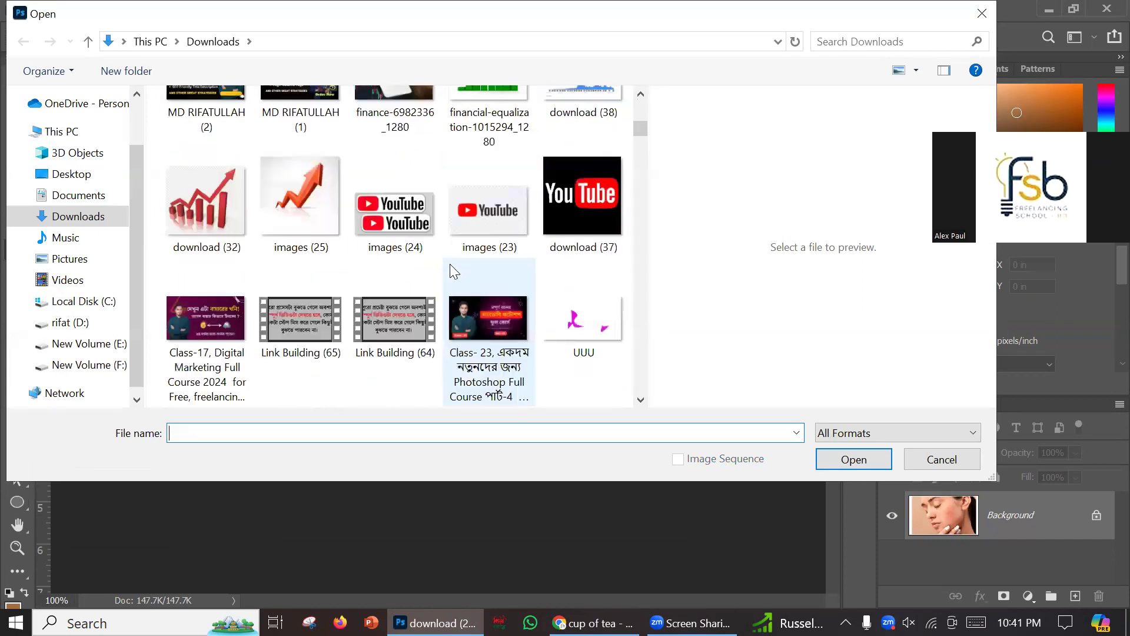
scroll(453, 259, "down", 2)
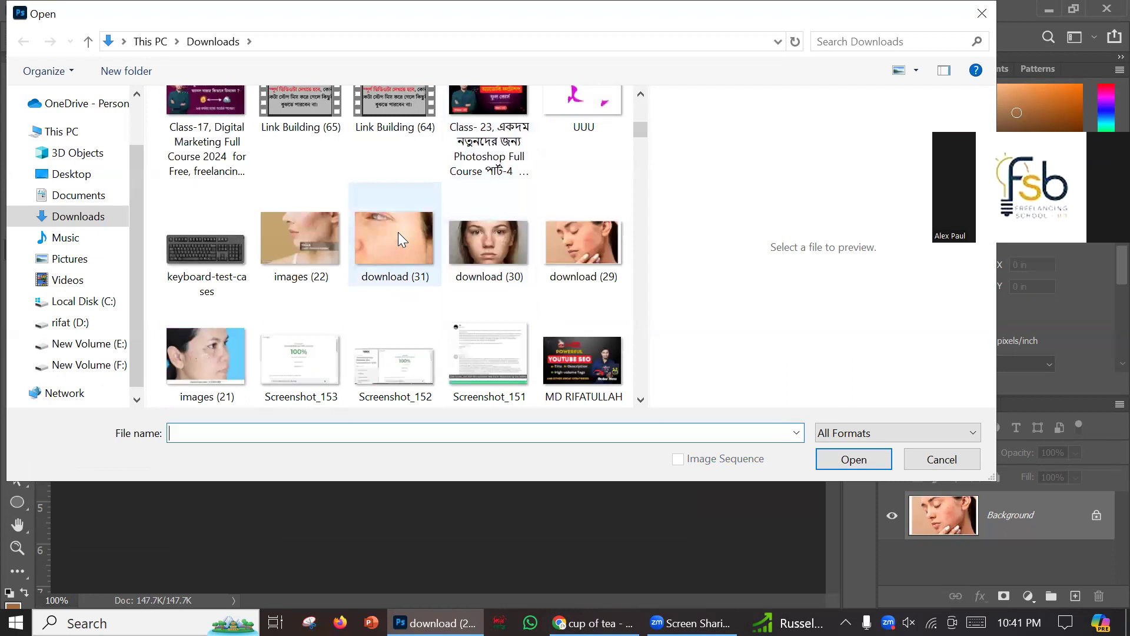
left_click(400, 233)
left_click(491, 237)
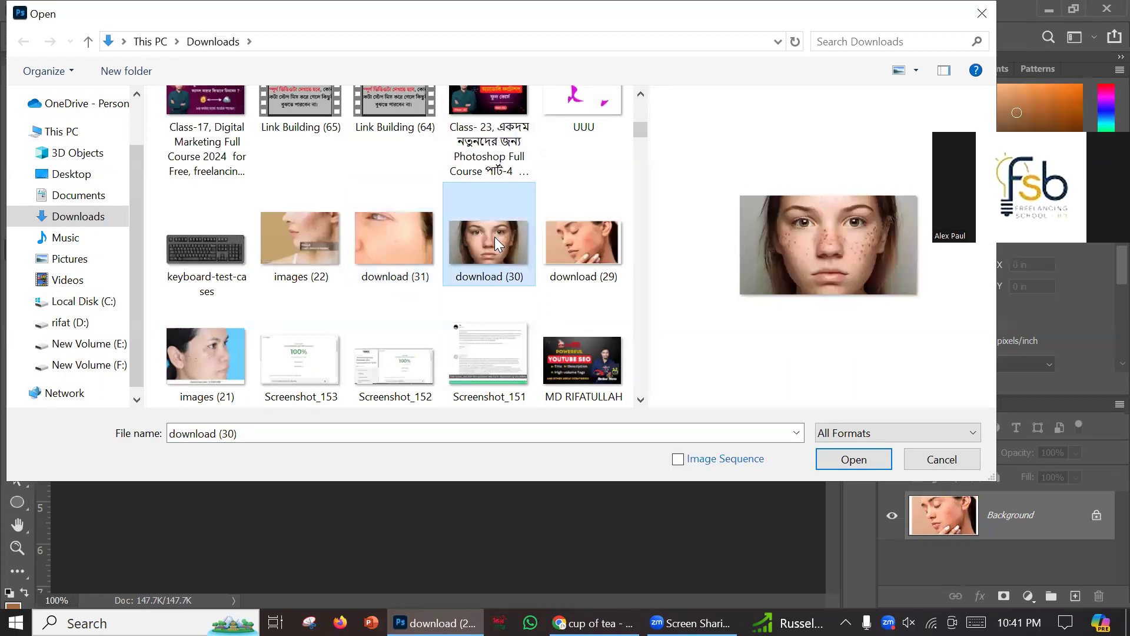
left_click(839, 460)
scroll(656, 359, "up", 3)
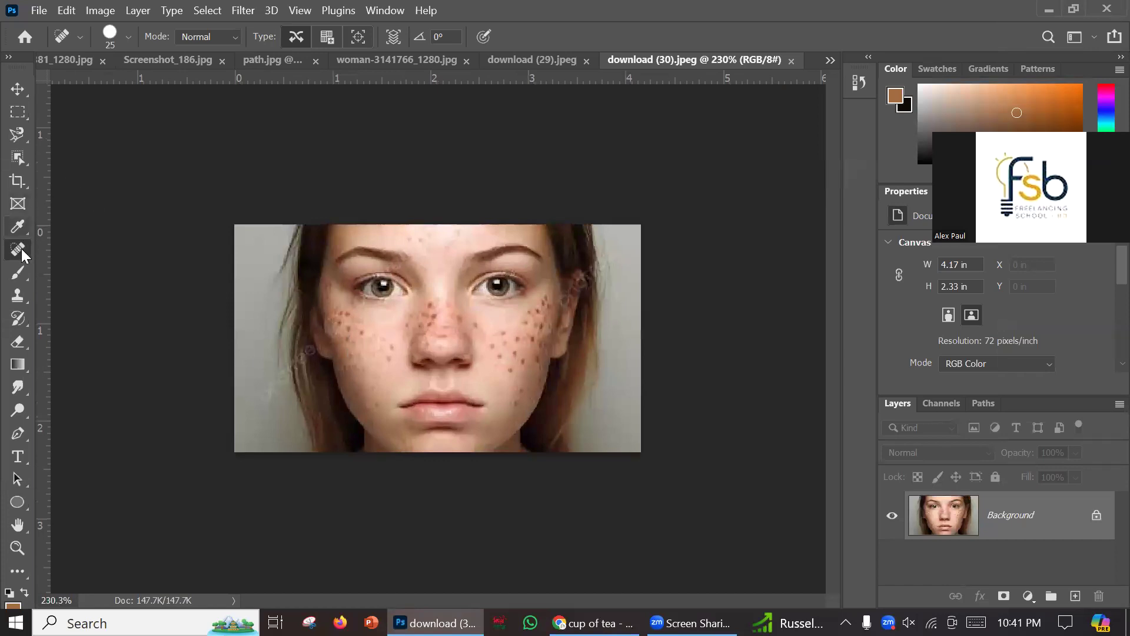
Try healing the freckles on the cheek beside the mouth with Spot Healing Brush sizes 45 and 25.
left_click(511, 369)
left_click(505, 383)
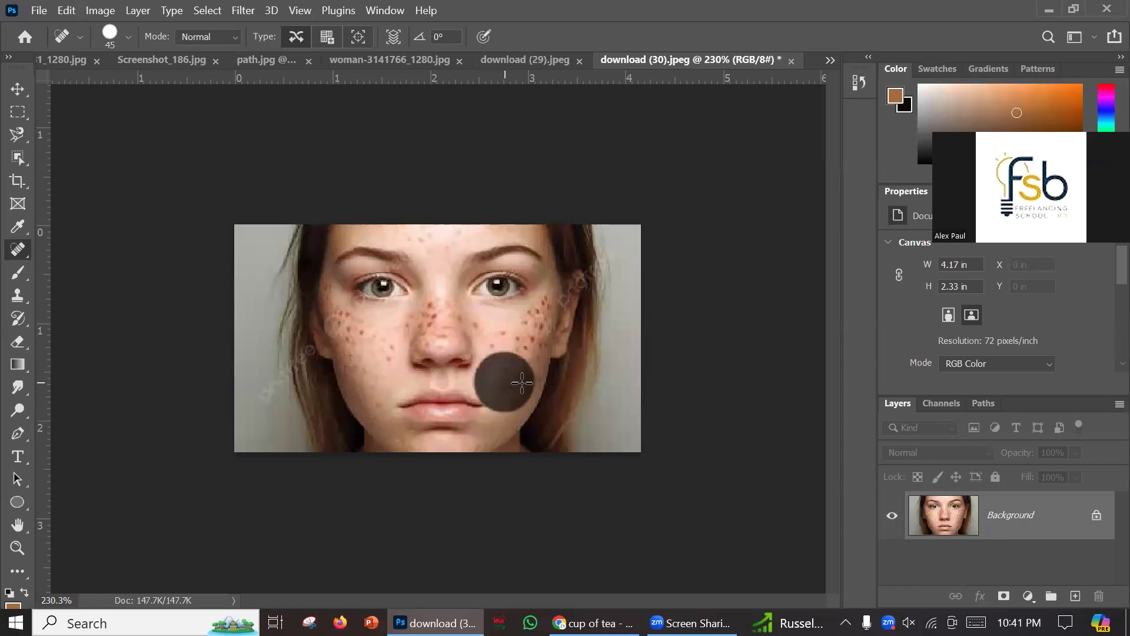
left_click(513, 372)
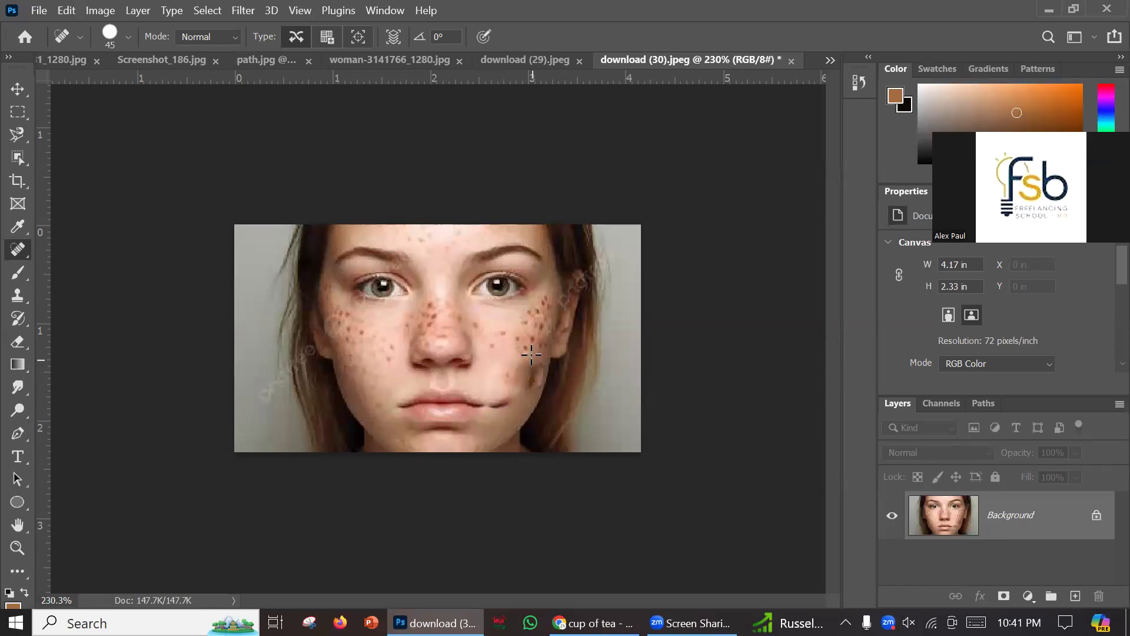
left_click(531, 354)
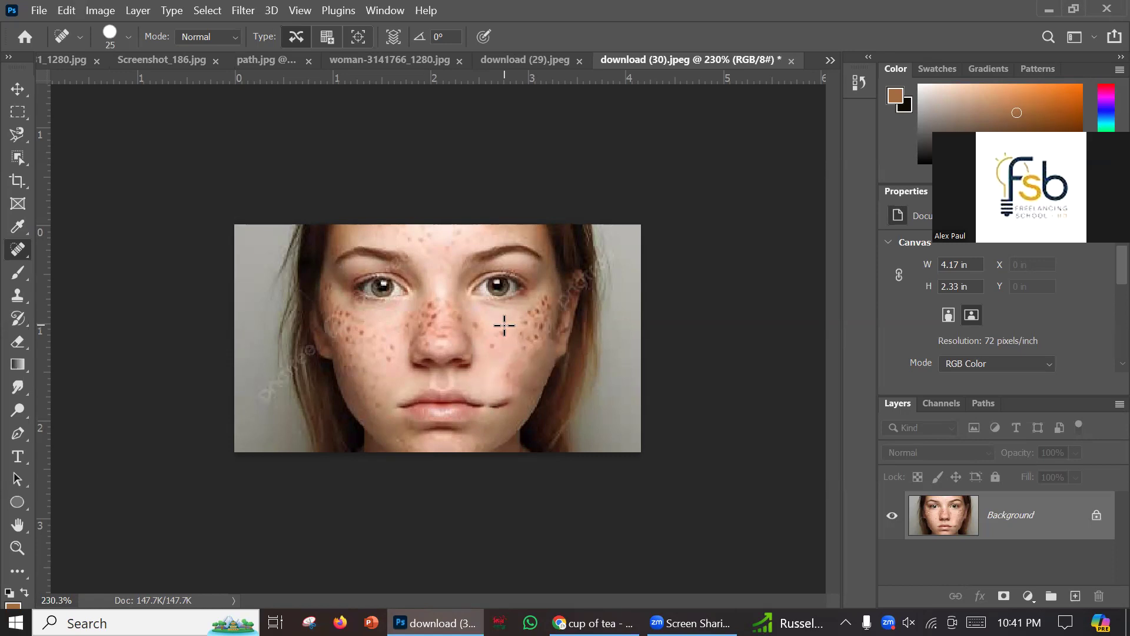
Undo the large-brush healing strokes on the freckled cheek.
key("ctrl+z")
key("ctrl+z")
key("ctrl+z")
key("ctrl+z")
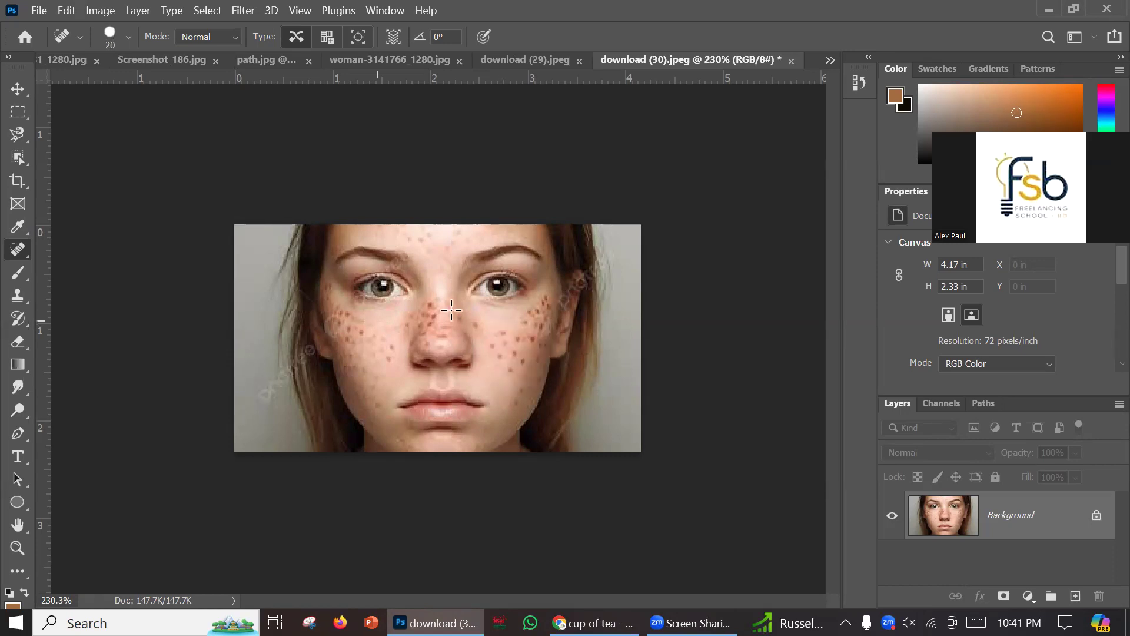
Heal the freckles on the bridge of the nose and the image's left cheek with a size 20 Spot Healing Brush.
left_click(433, 304)
mouse_move(377, 329)
left_mouse_down()
mouse_move(335, 309)
mouse_move(361, 369)
left_mouse_up()
left_click(351, 355)
left_click(368, 387)
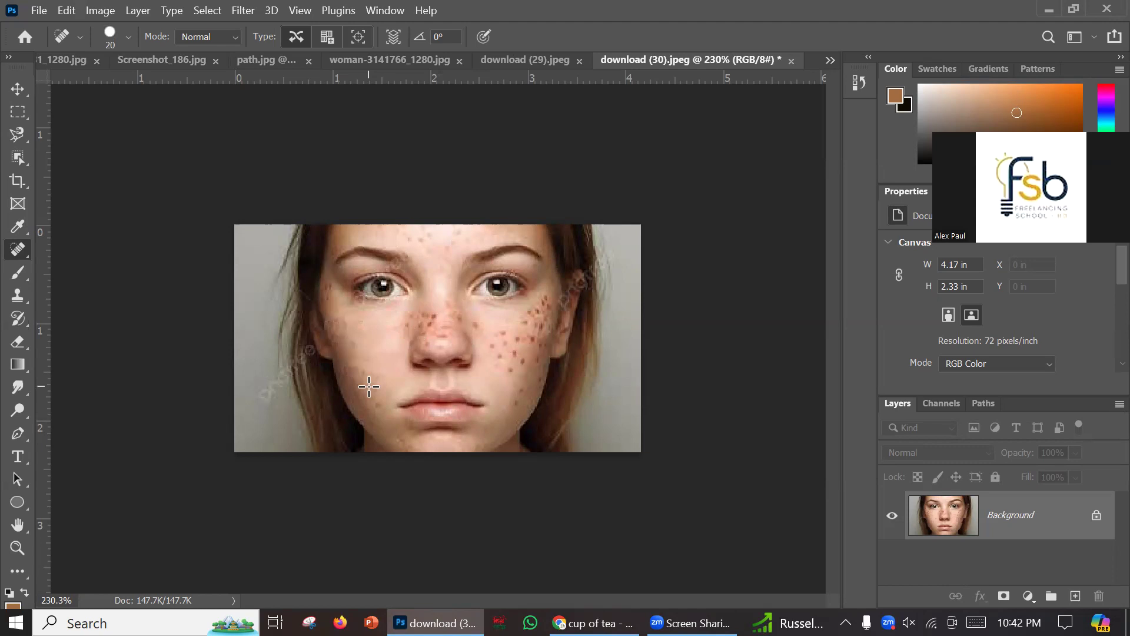
left_click(374, 405)
left_click(354, 362)
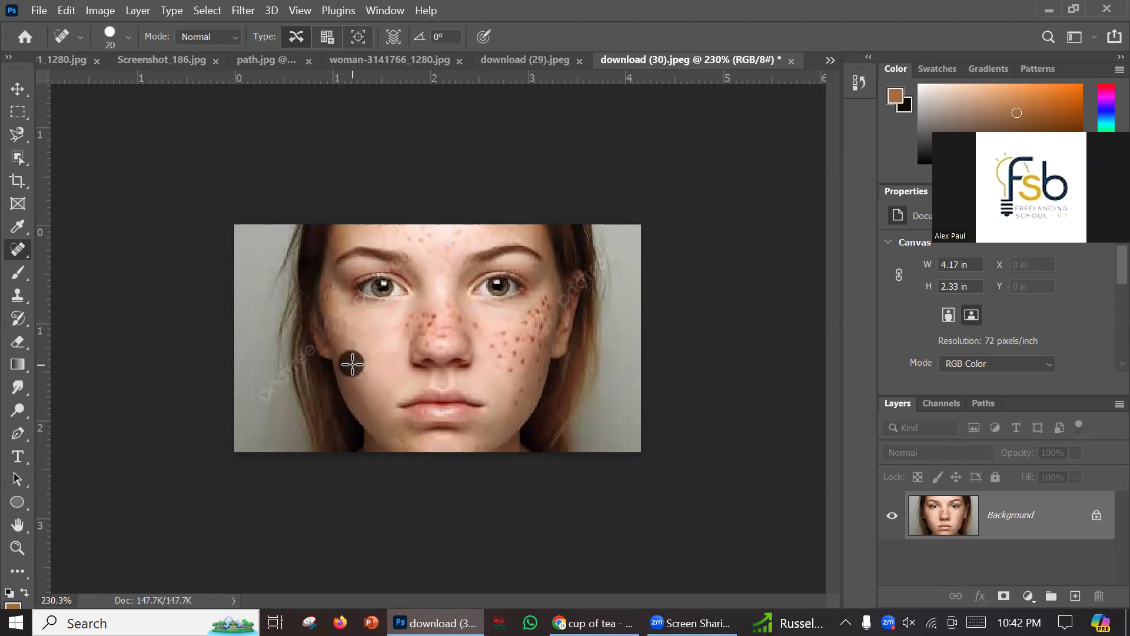
Heal the spots at the image's left temple, along both sides of the nose and on the inner right cheek.
left_click(325, 286)
left_click(417, 323)
left_click(428, 311)
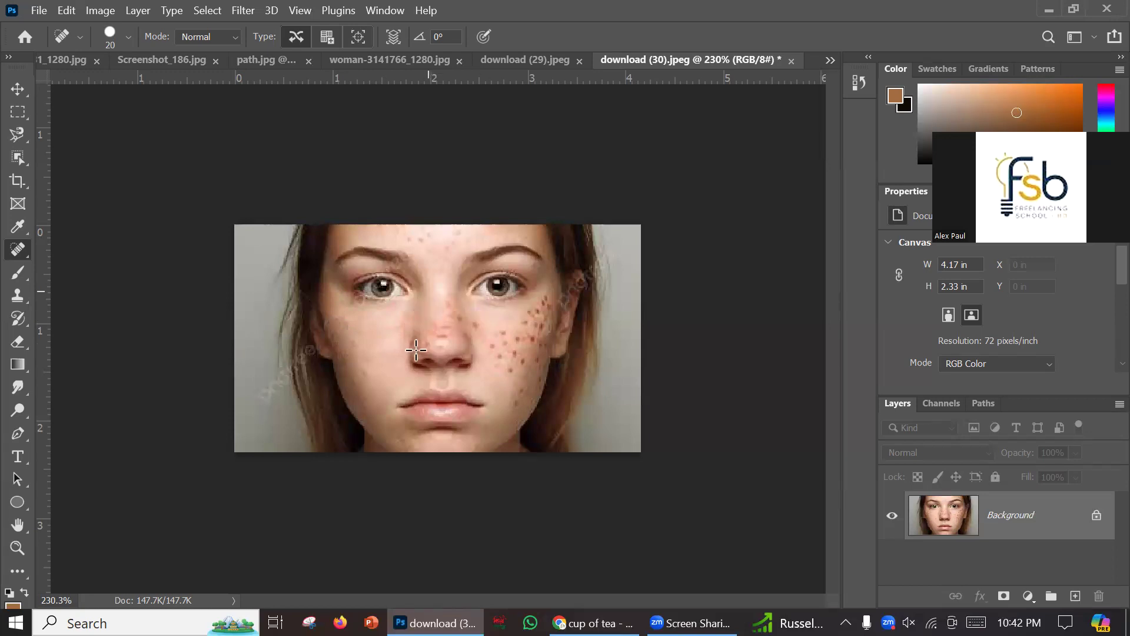
left_click(473, 323)
left_click(502, 350)
Try healing the dense freckles on the image's right cheek, from below the eye down to the jaw.
mouse_move(514, 353)
left_mouse_down()
mouse_move(541, 301)
mouse_move(538, 333)
mouse_move(551, 301)
left_mouse_up()
left_click(541, 302)
left_click(536, 332)
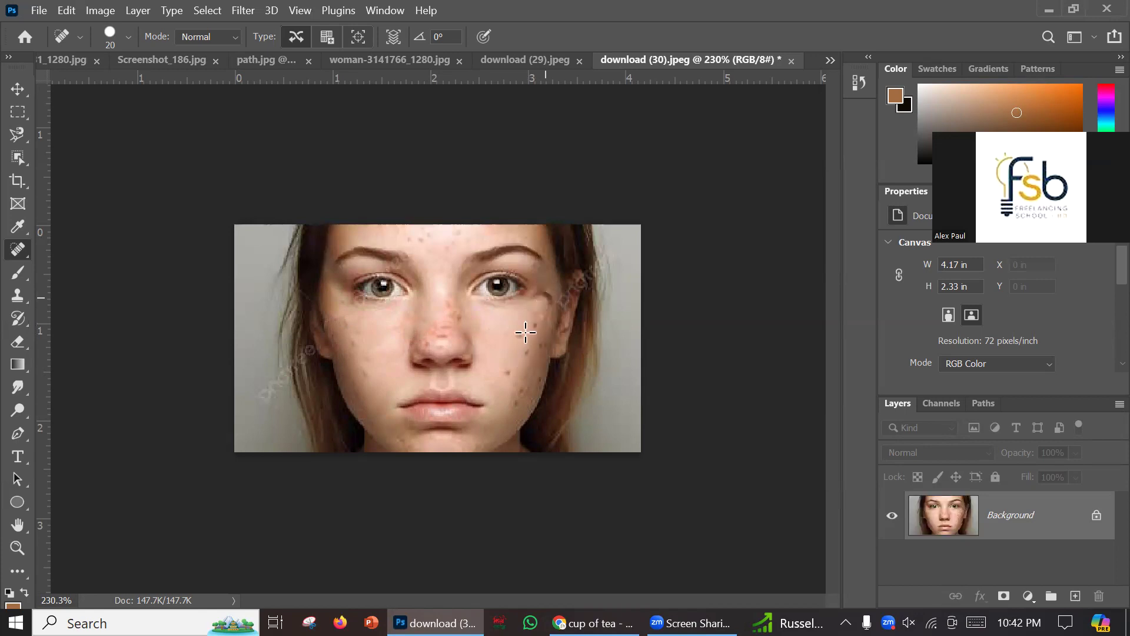
left_click_drag(522, 352, 522, 333)
left_click(506, 377)
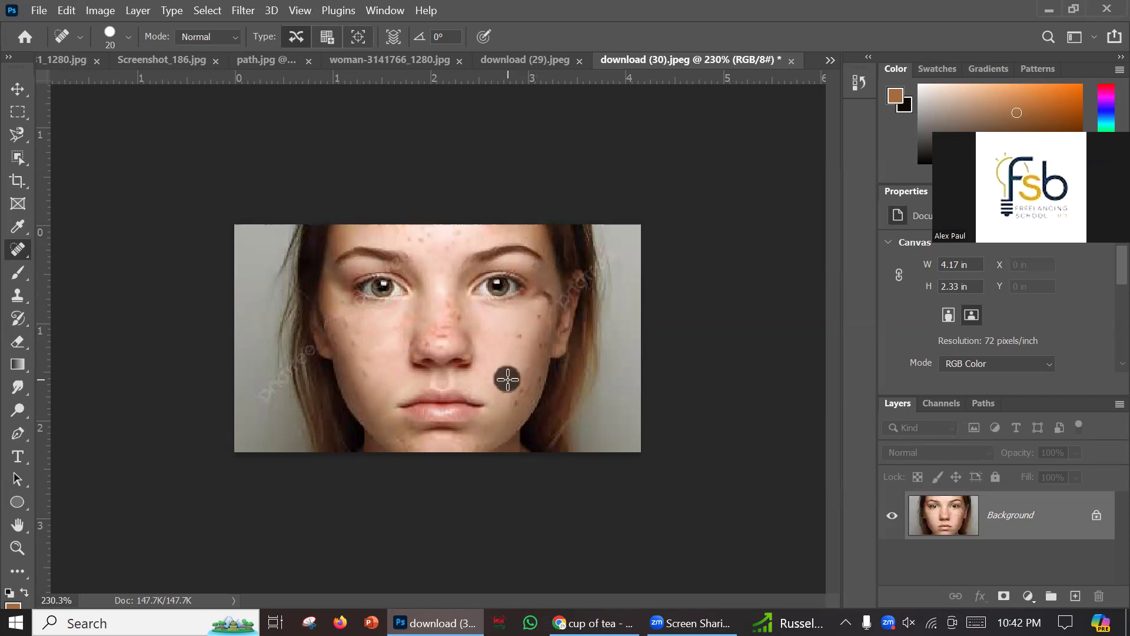
left_click(537, 351)
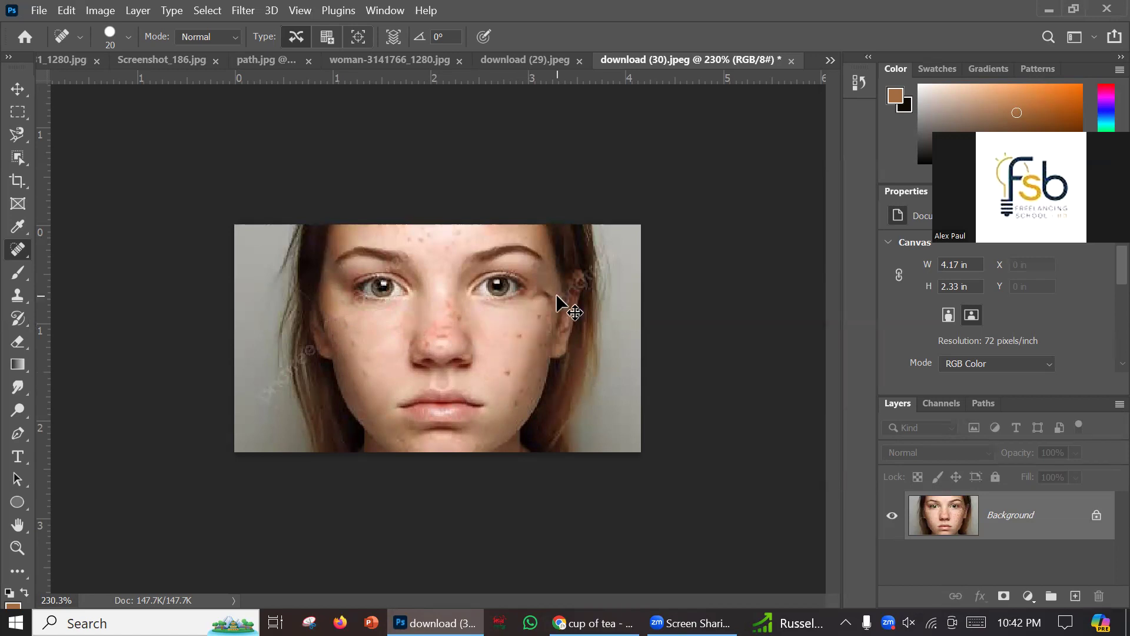
Undo the latest healing strokes on the image's right cheek.
key("ctrl+z")
key("ctrl+z")
key("ctrl+z")
key("ctrl+z")
key("ctrl+z")
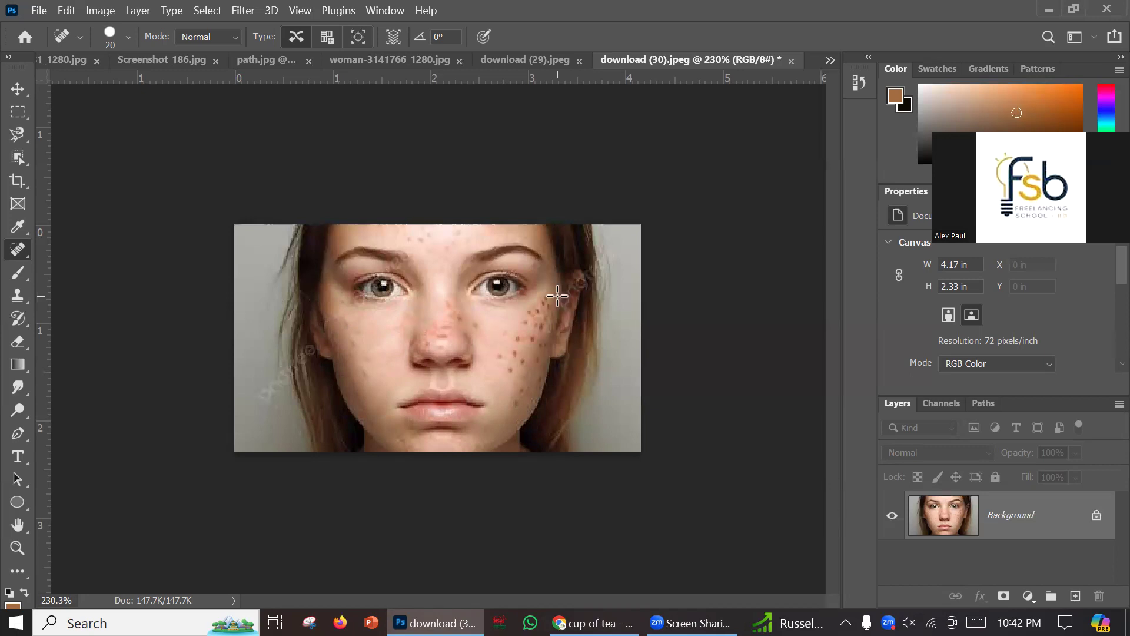
Open the image woman-3141766_1280 from the Downloads folder again.
right_click(18, 250)
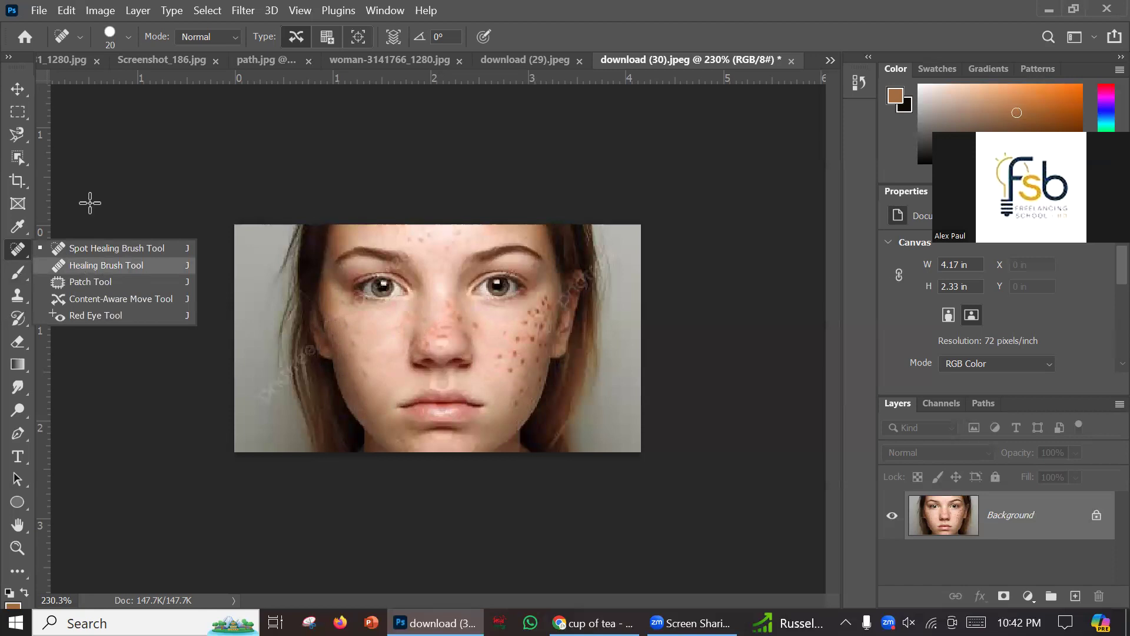
left_click(38, 11)
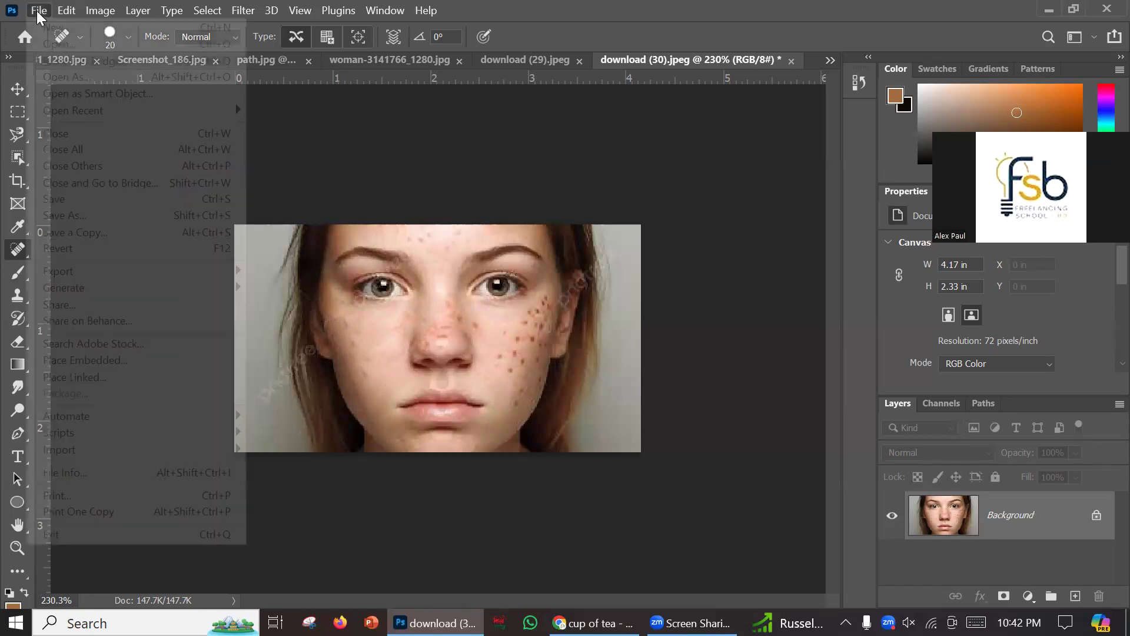
left_click(66, 47)
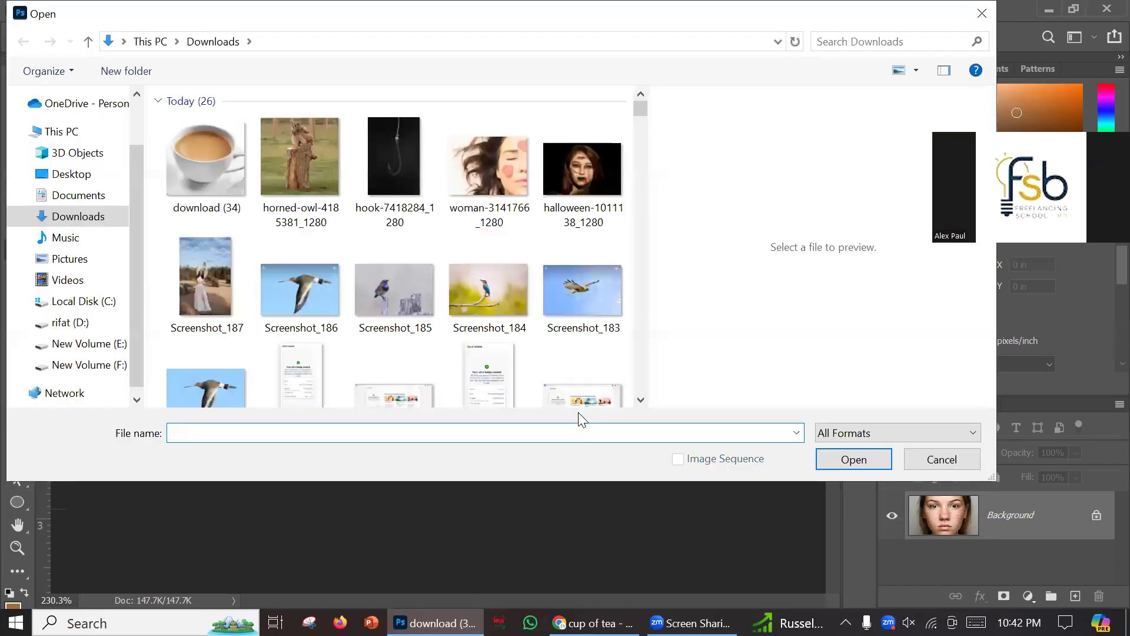
left_click(534, 207)
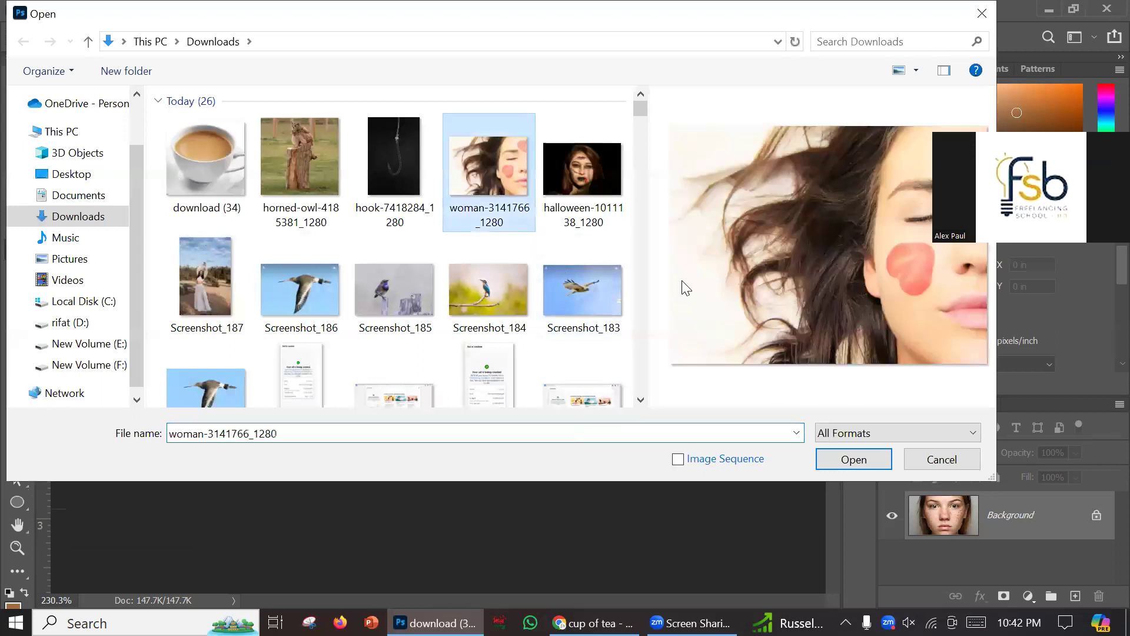
left_click(828, 460)
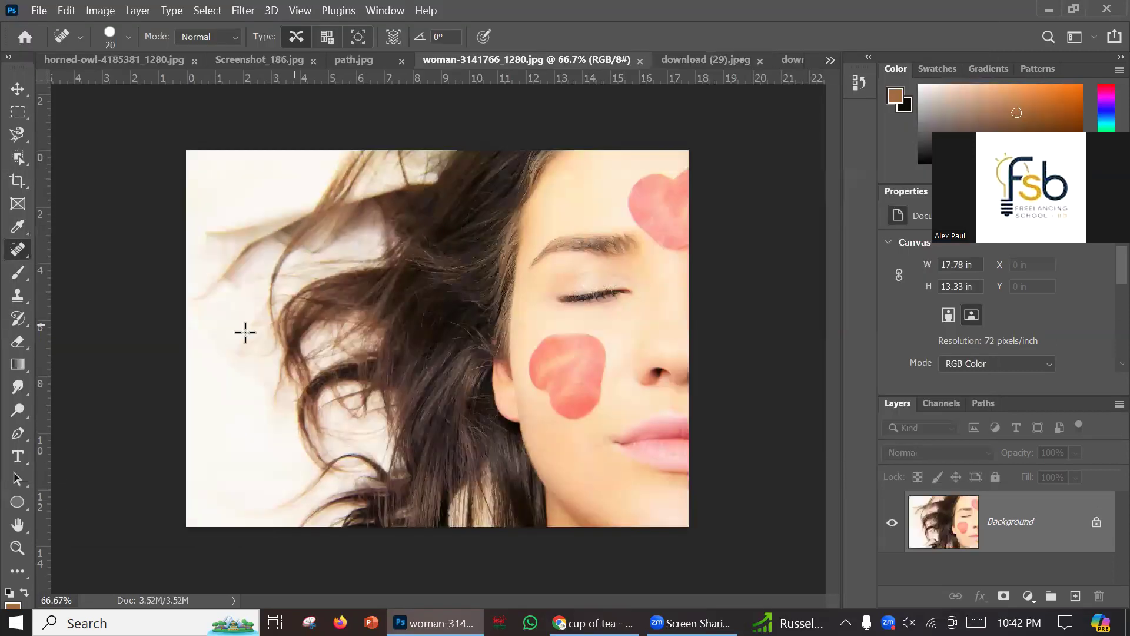
Activate the Healing Brush Tool and try healing the red heart on the woman's cheek without a source point.
right_click(16, 253)
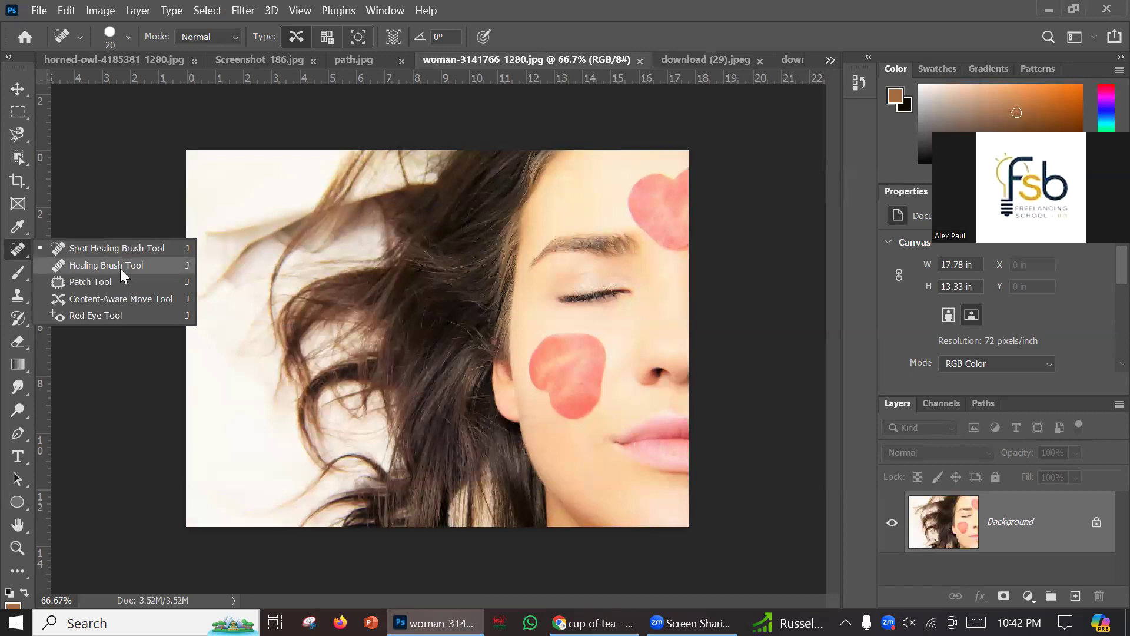
left_click(100, 266)
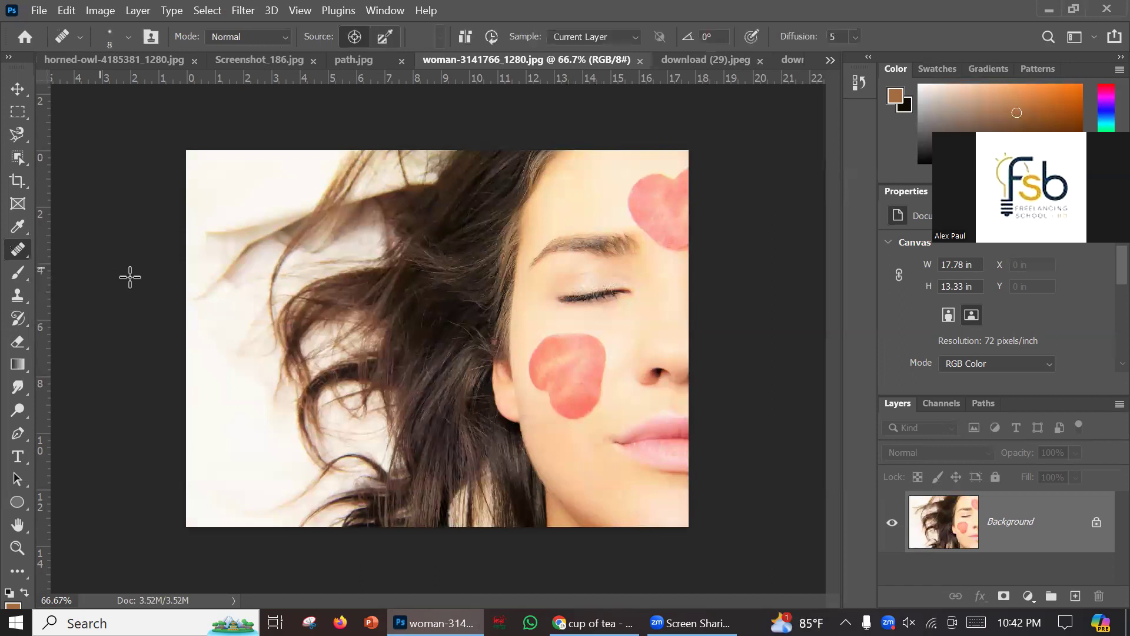
left_click(541, 334)
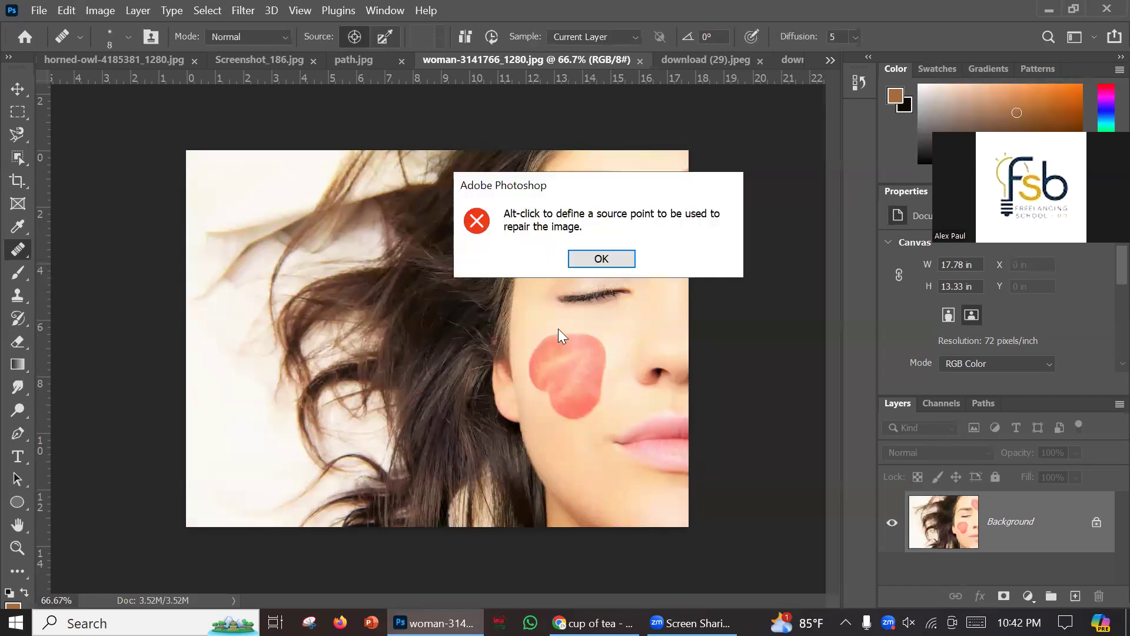
left_click(599, 257)
Unlock the woman image's Background layer and retry healing the red heart on her cheek.
left_click(1096, 522)
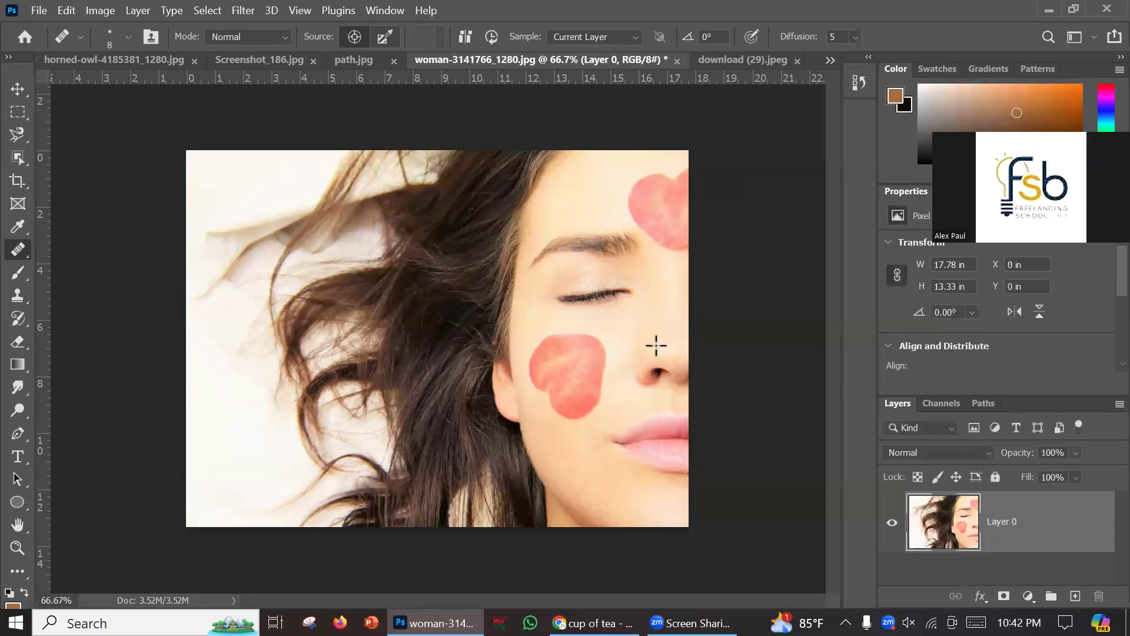
left_click(542, 339)
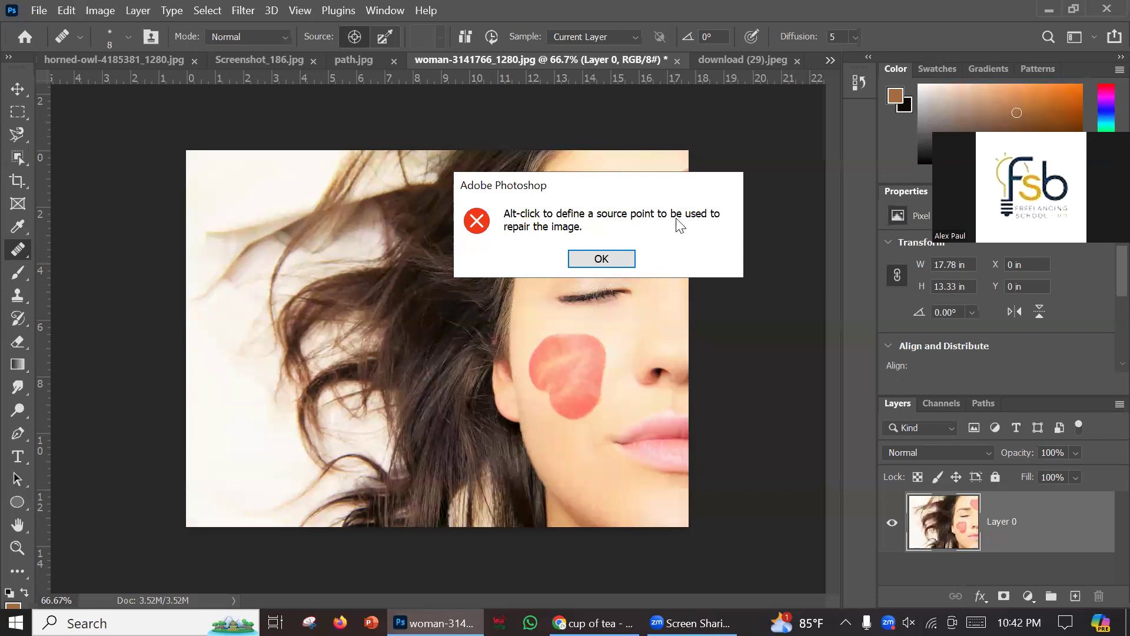
left_click(601, 259)
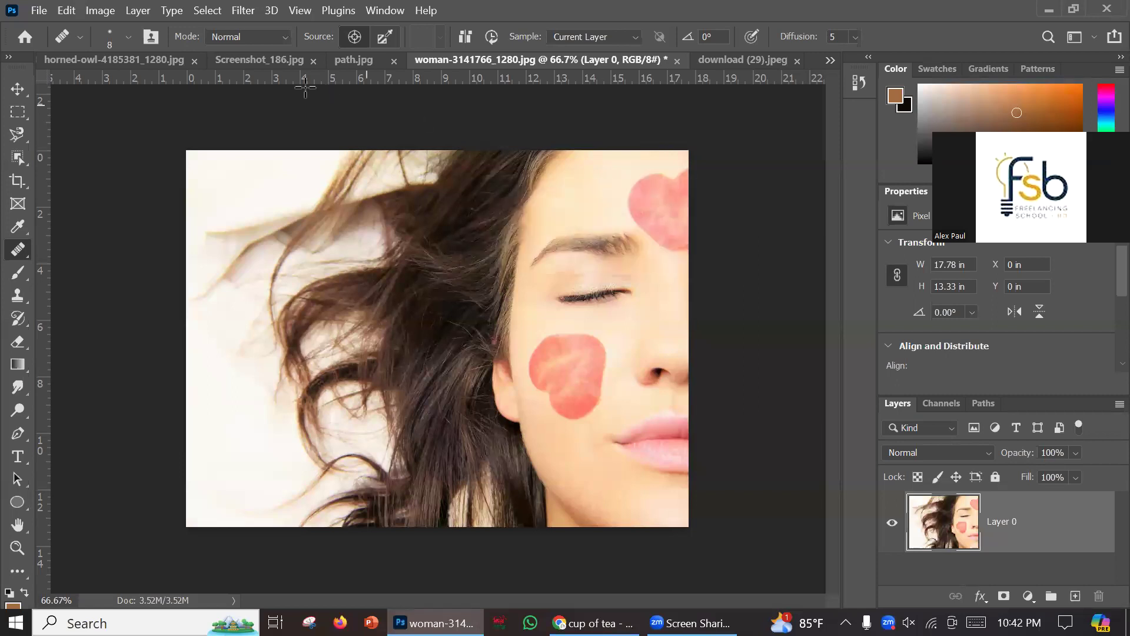
Go through the open documents and switch to the download (29) portrait.
left_click(356, 59)
left_click(159, 65)
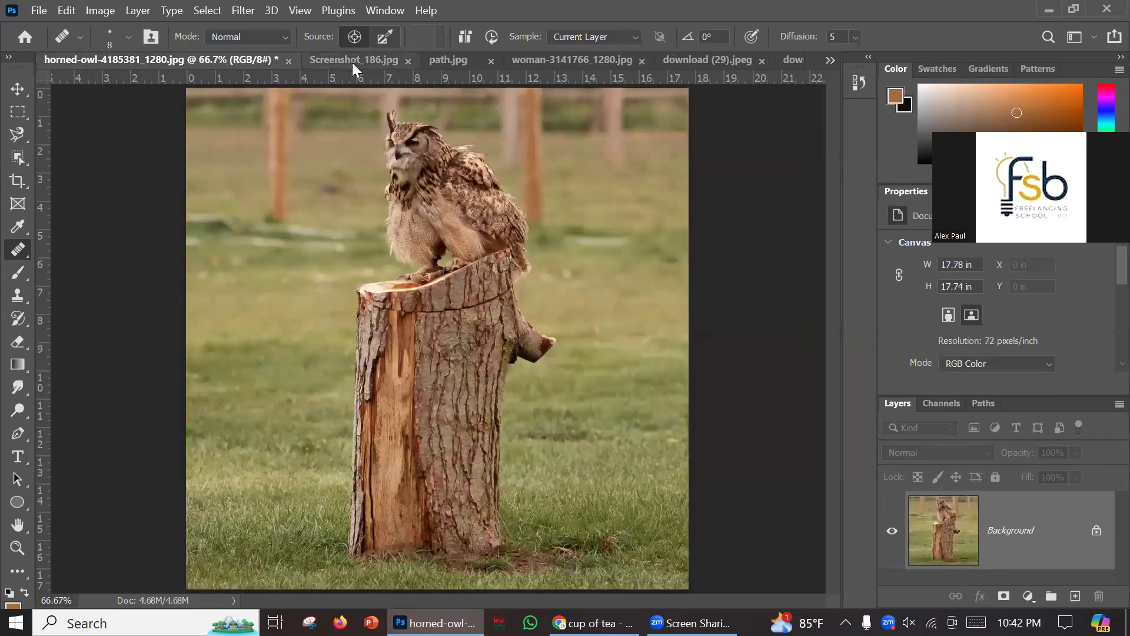
left_click(329, 63)
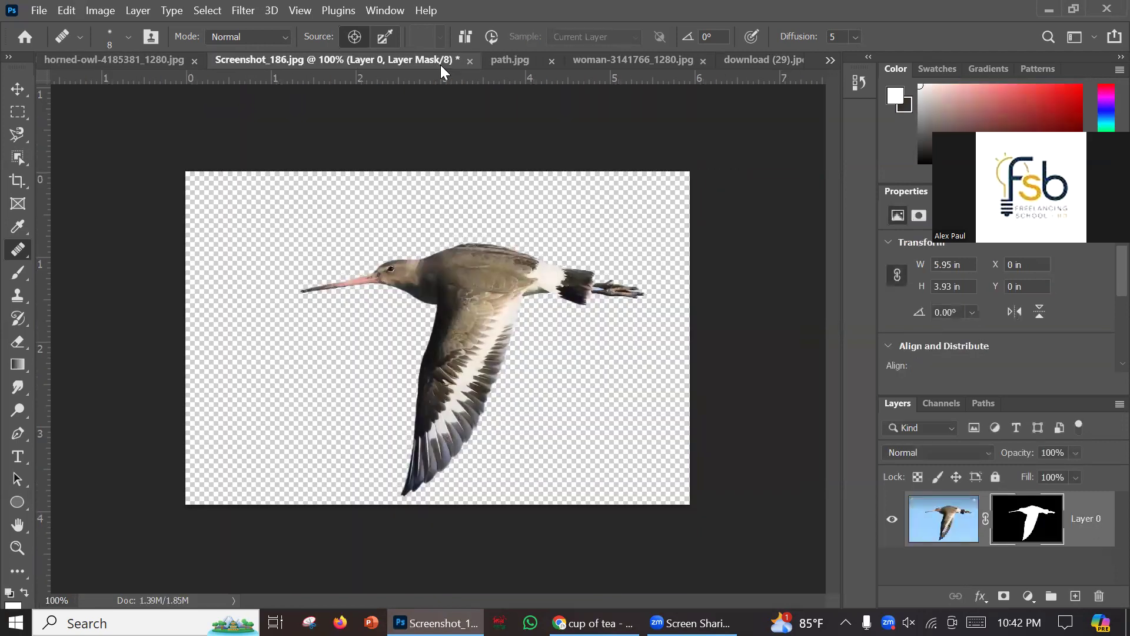
left_click(512, 61)
left_click(606, 63)
left_click(756, 60)
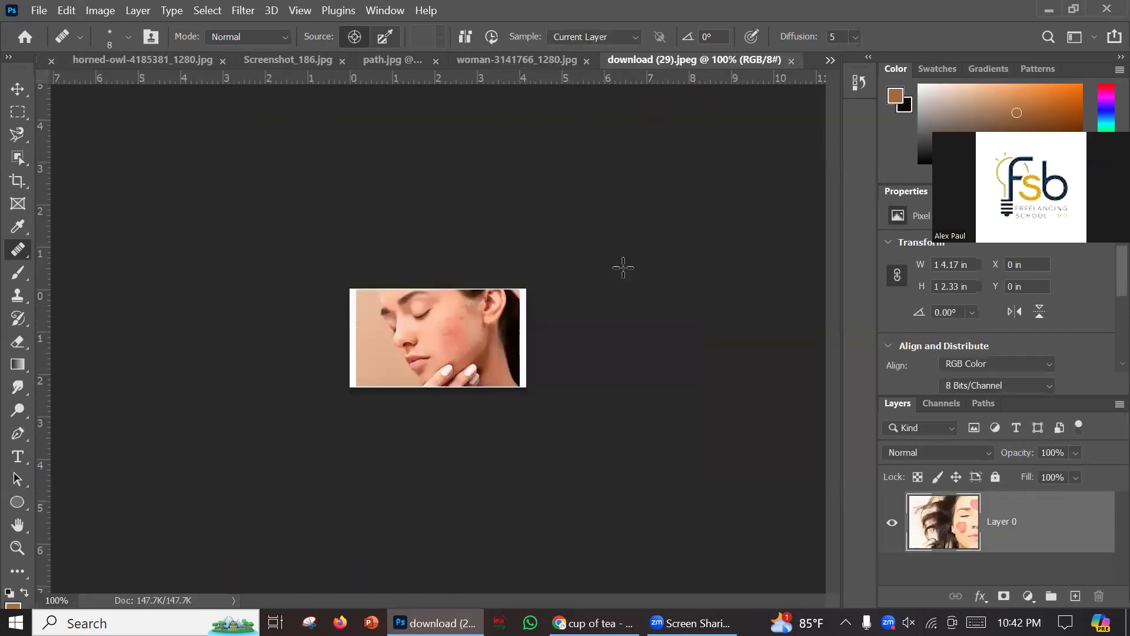
Unlock the portrait's Background layer and try healing the reddened cheek with the Healing Brush.
left_click(446, 329)
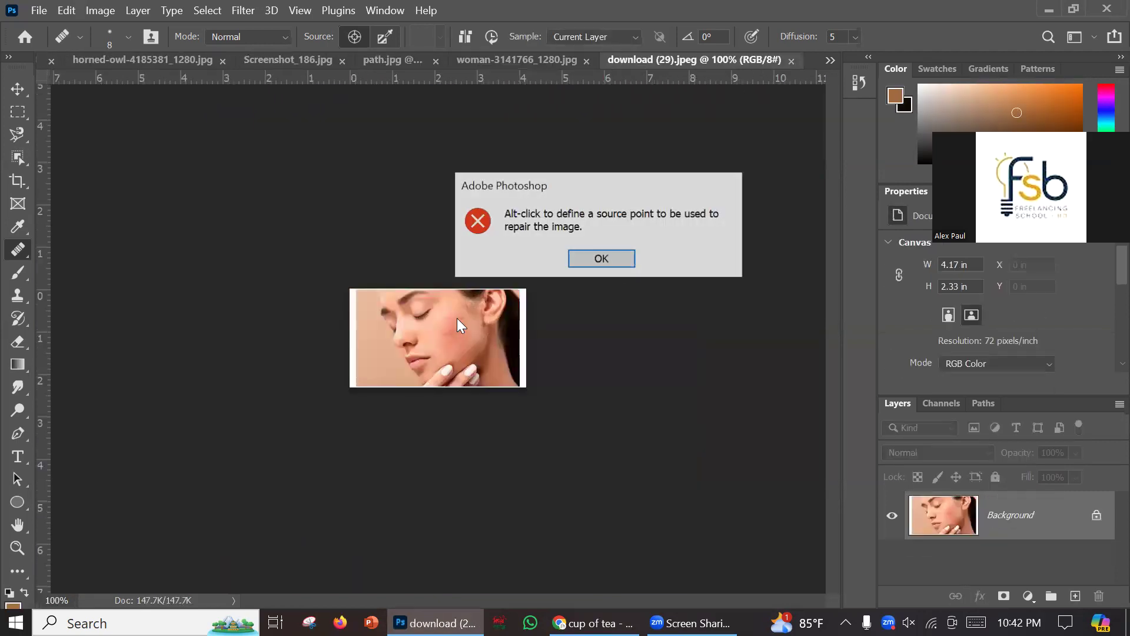
left_click(602, 260)
left_click(1096, 515)
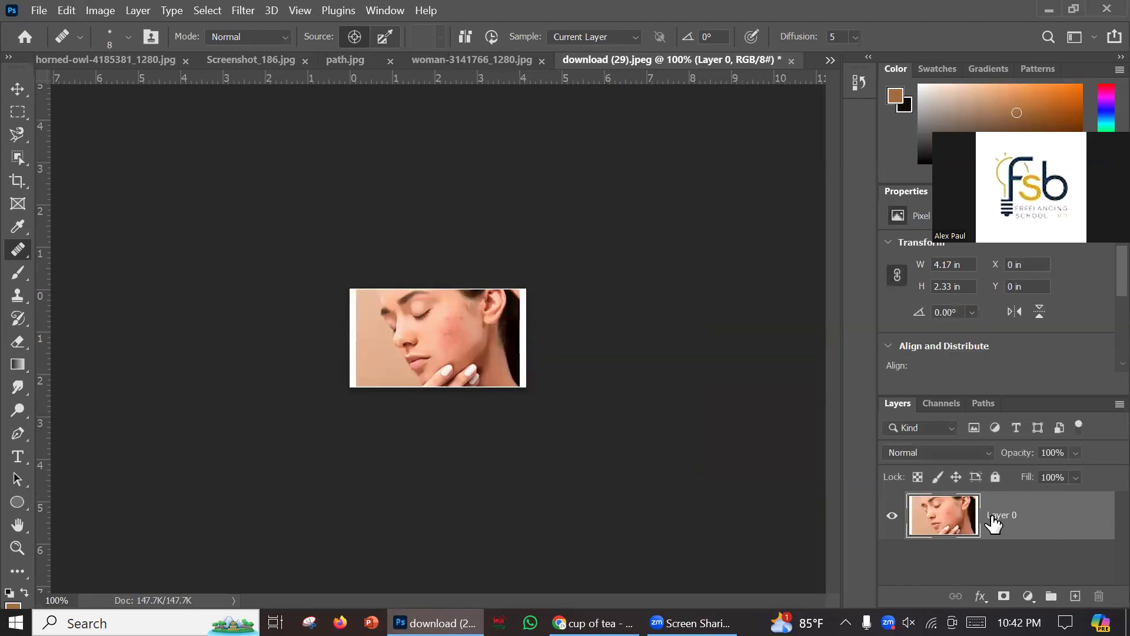
left_click(459, 349)
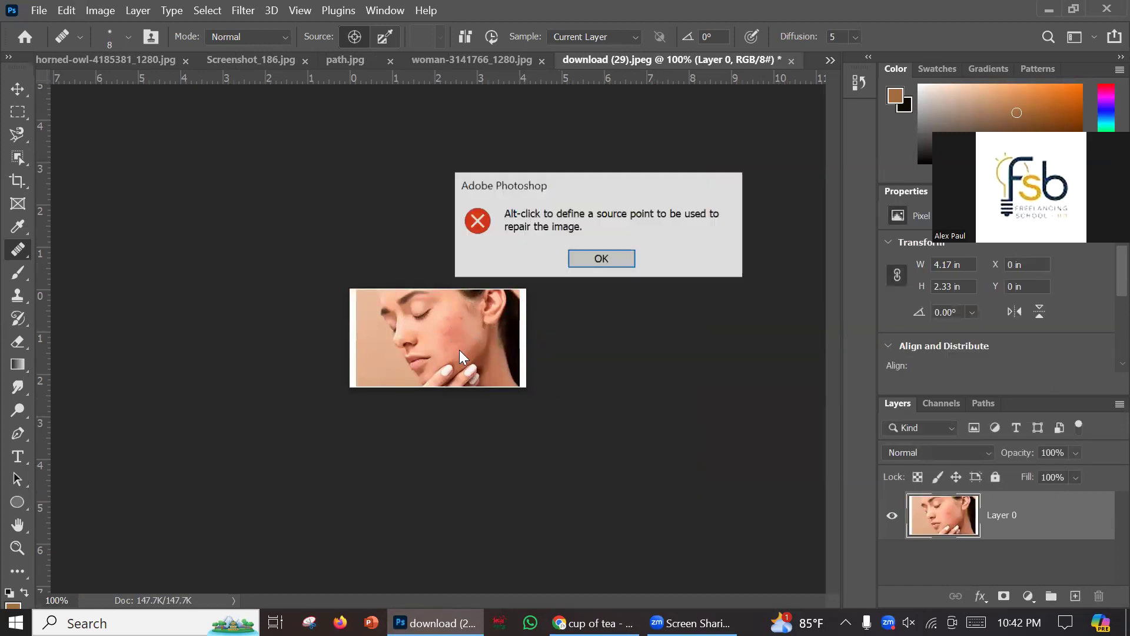
left_click(594, 258)
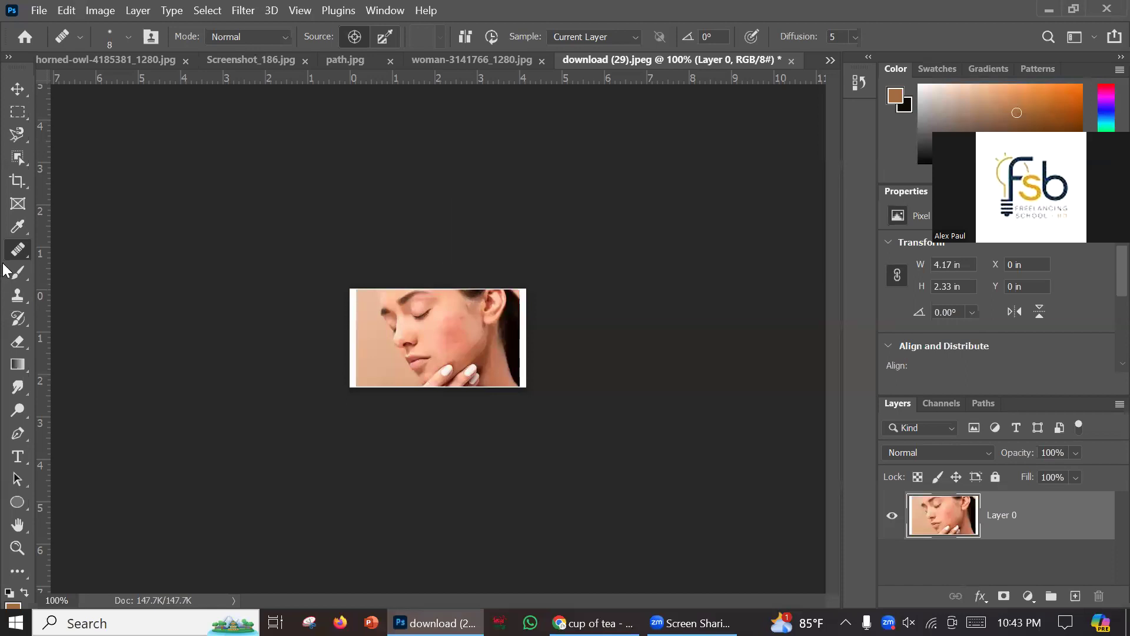
Patch an area about 1.11 by 0.92 in on the reddened cheek with the Patch Tool and deselect it.
right_click(19, 254)
left_click(55, 265)
right_click(17, 257)
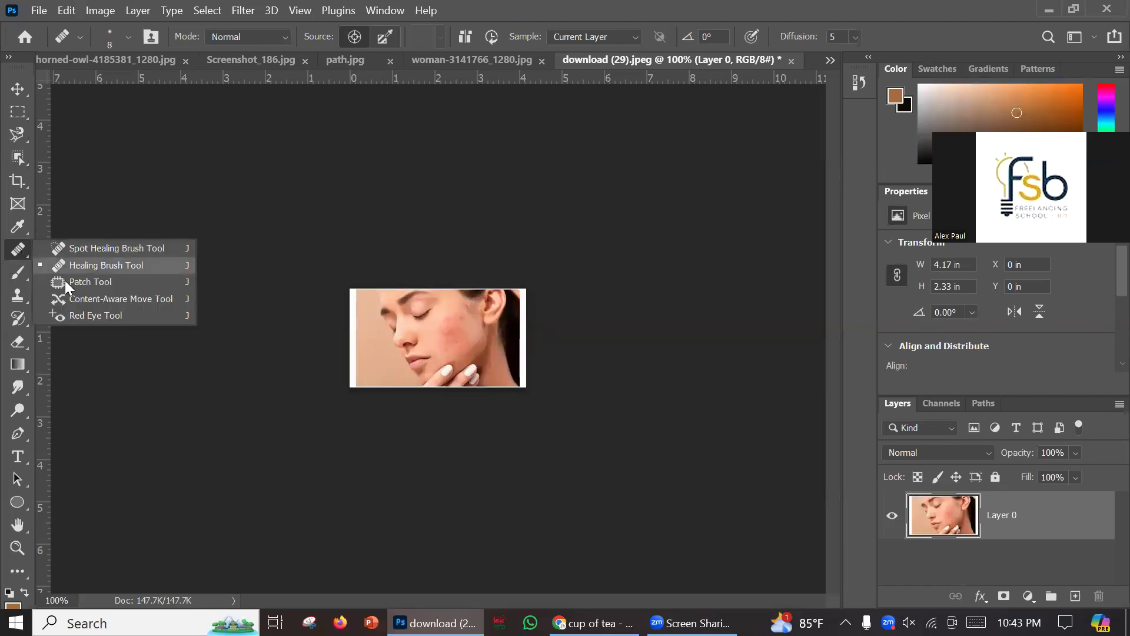
left_click(65, 281)
mouse_move(424, 337)
left_mouse_down()
mouse_move(464, 321)
mouse_move(469, 350)
mouse_move(432, 348)
mouse_move(428, 335)
mouse_move(451, 335)
mouse_move(500, 379)
left_mouse_up()
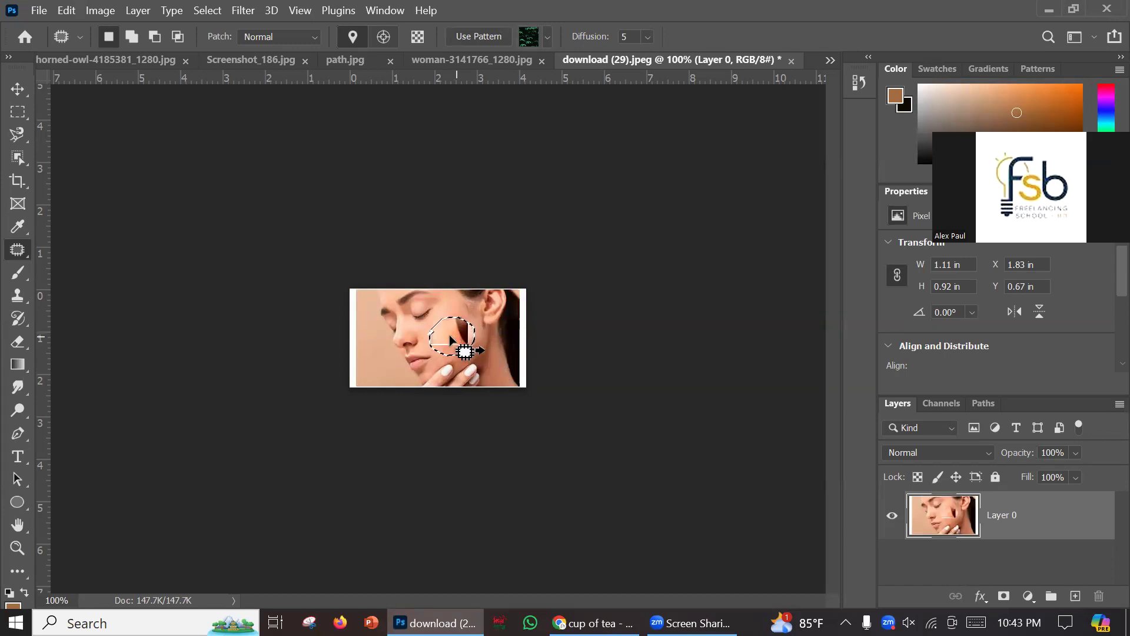
key("ctrl+d")
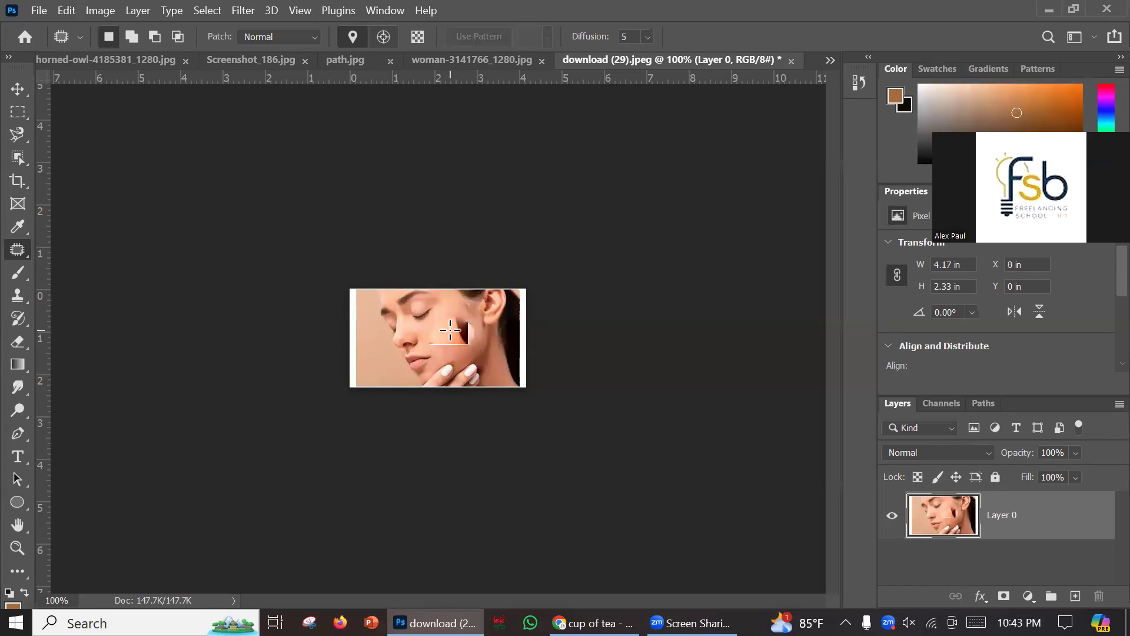
left_click_drag(450, 330, 451, 335)
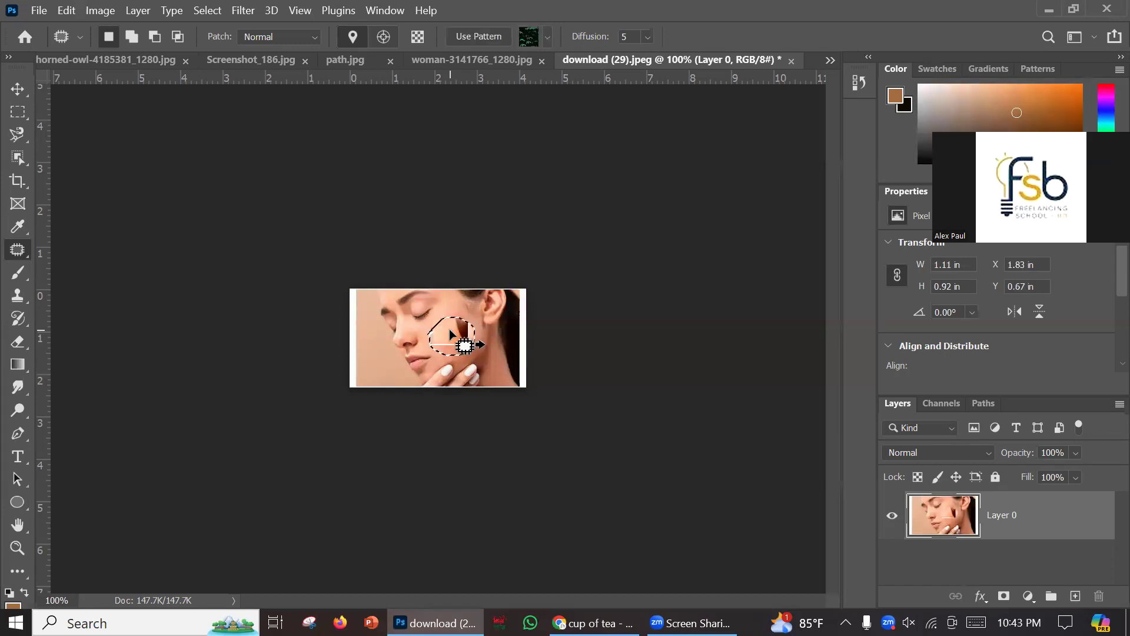
left_click(451, 335)
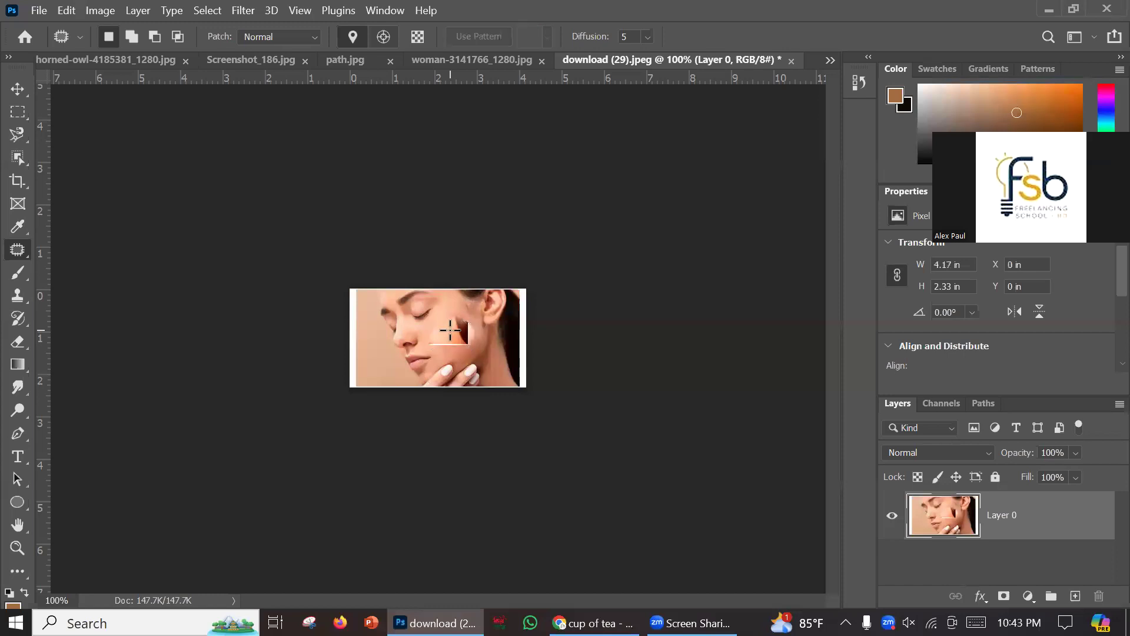
In the woman image, patch an area about 3.25 by 3.51 in around the cheek heart from the lips, and deselect it.
left_click(470, 59)
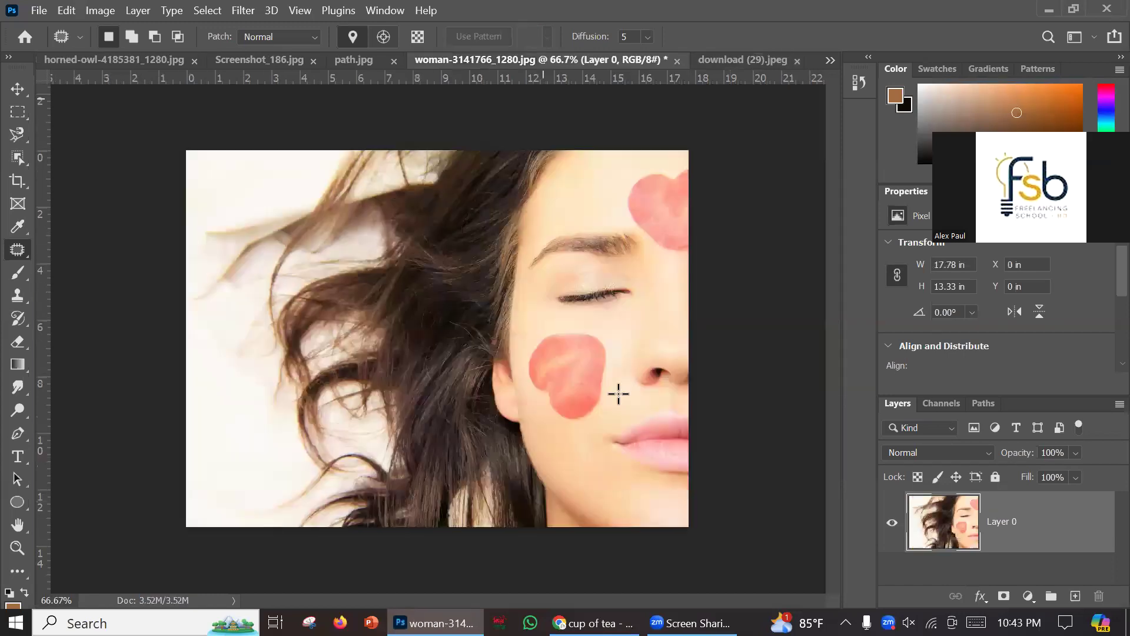
mouse_move(547, 328)
left_mouse_down()
mouse_move(593, 328)
mouse_move(613, 343)
mouse_move(617, 393)
mouse_move(594, 423)
mouse_move(556, 422)
mouse_move(527, 363)
mouse_move(533, 332)
mouse_move(561, 330)
mouse_move(585, 375)
mouse_move(588, 421)
mouse_move(633, 486)
left_mouse_up()
left_click_drag(655, 442, 658, 440)
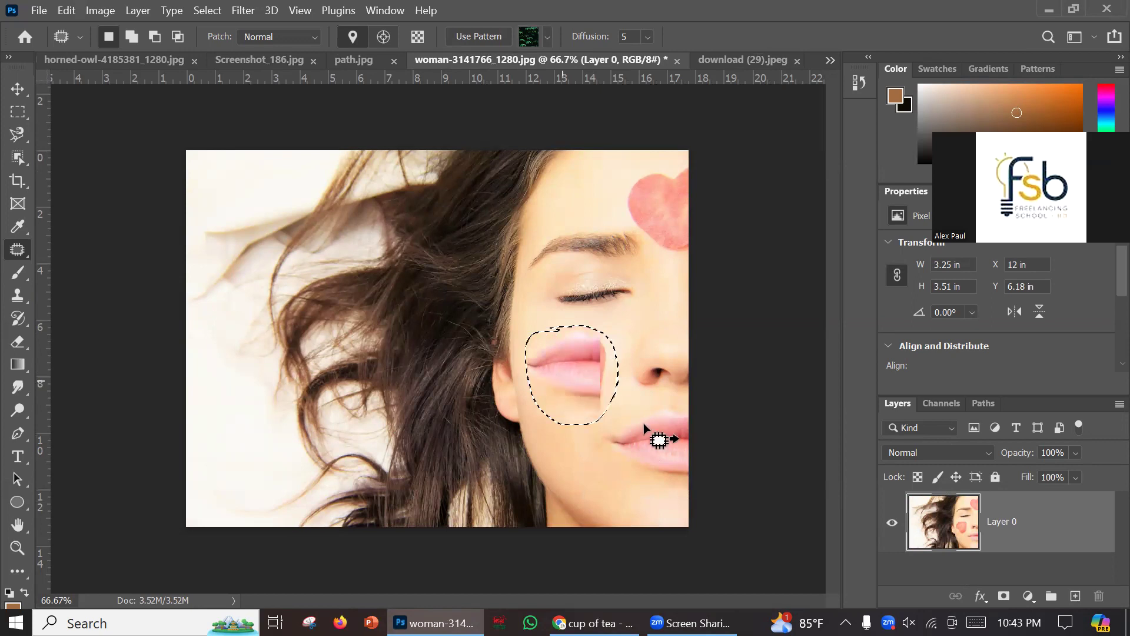
key("ctrl+d")
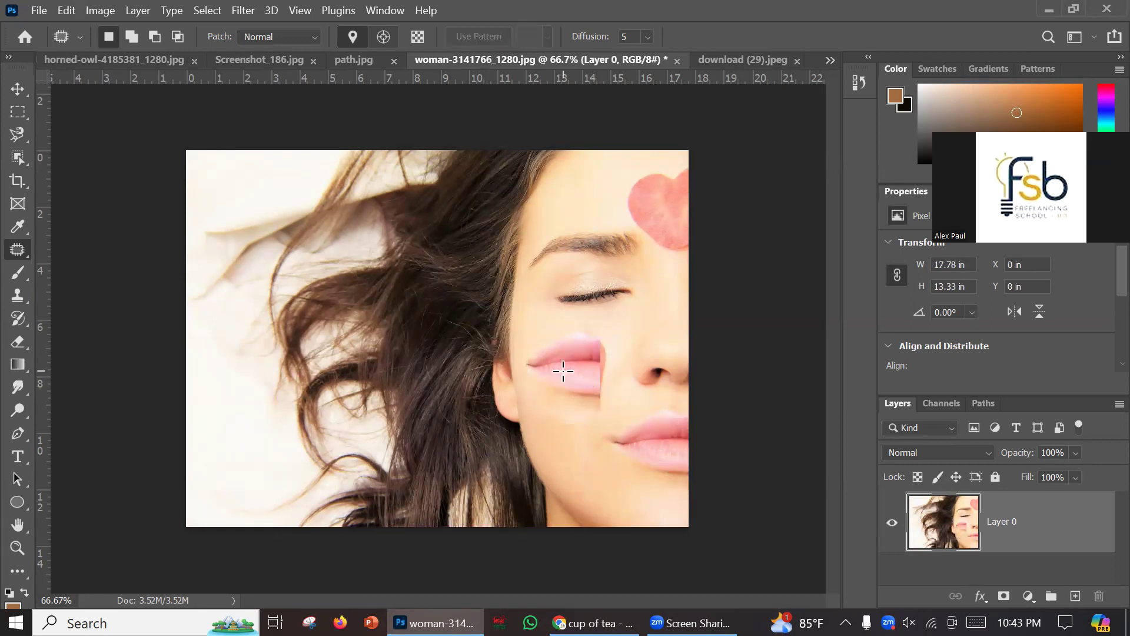
Undo the lip patch and its selection on the woman's cheek.
key("ctrl+z")
key("ctrl+z")
key("ctrl+z")
key("ctrl+z")
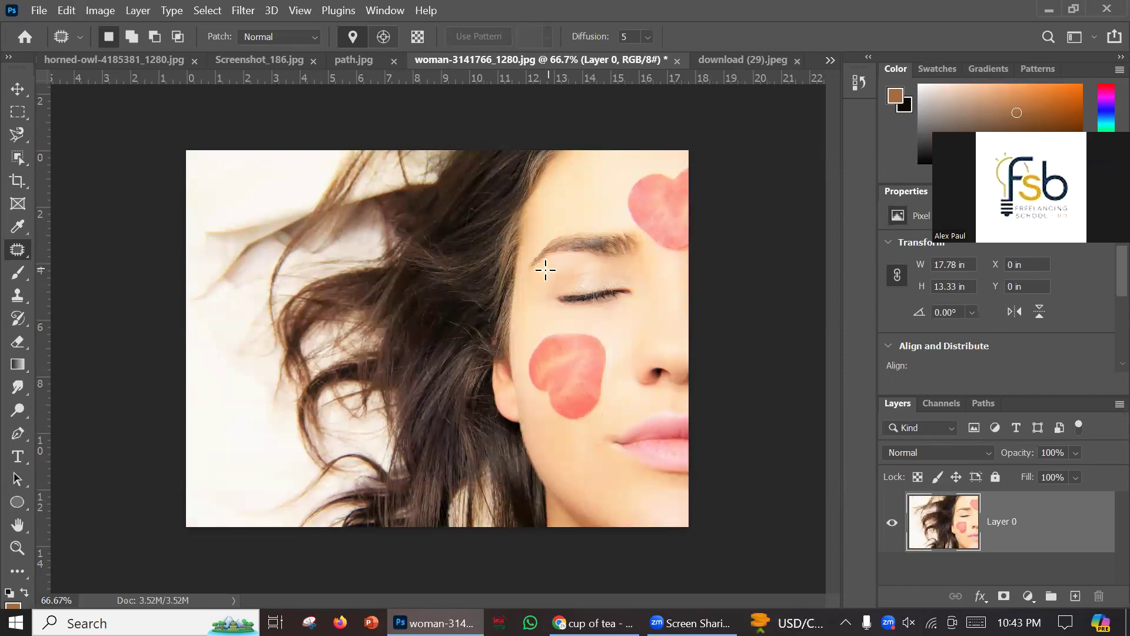
Patch an area about 3.68 by 2.08 in around the woman's closed eye with skin from the lower face.
mouse_move(545, 269)
left_mouse_down()
mouse_move(636, 260)
mouse_move(644, 303)
mouse_move(575, 321)
mouse_move(544, 289)
mouse_move(550, 257)
left_mouse_up()
left_click_drag(588, 300, 617, 498)
left_click_drag(638, 501, 638, 497)
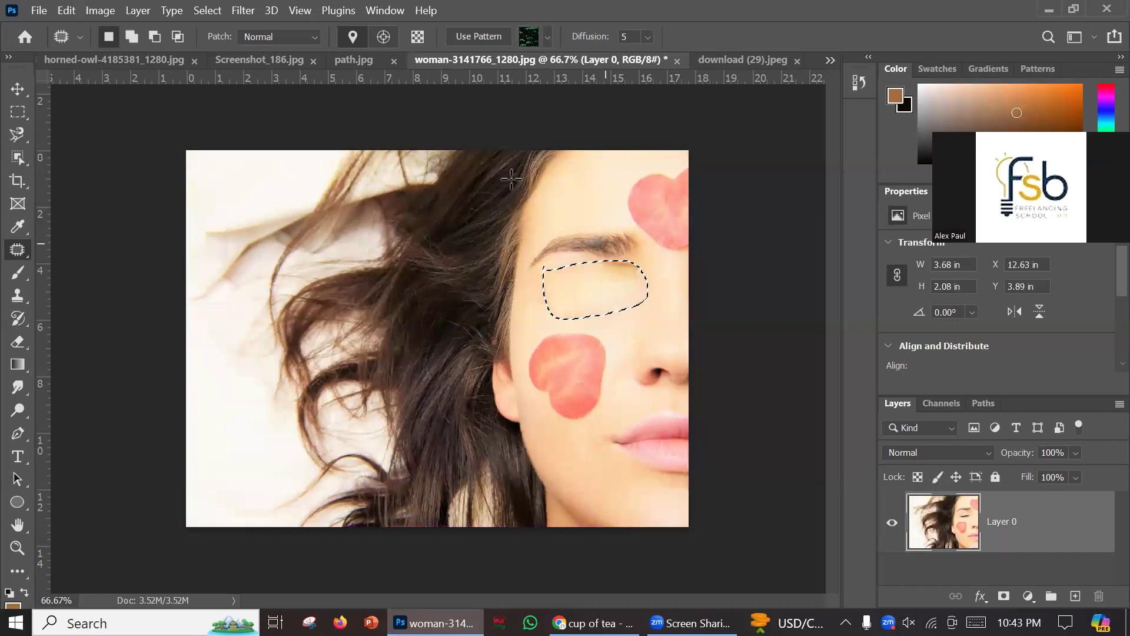
Switch to path.jpg and patch the whole purple shopping bag with the white background.
left_click(355, 61)
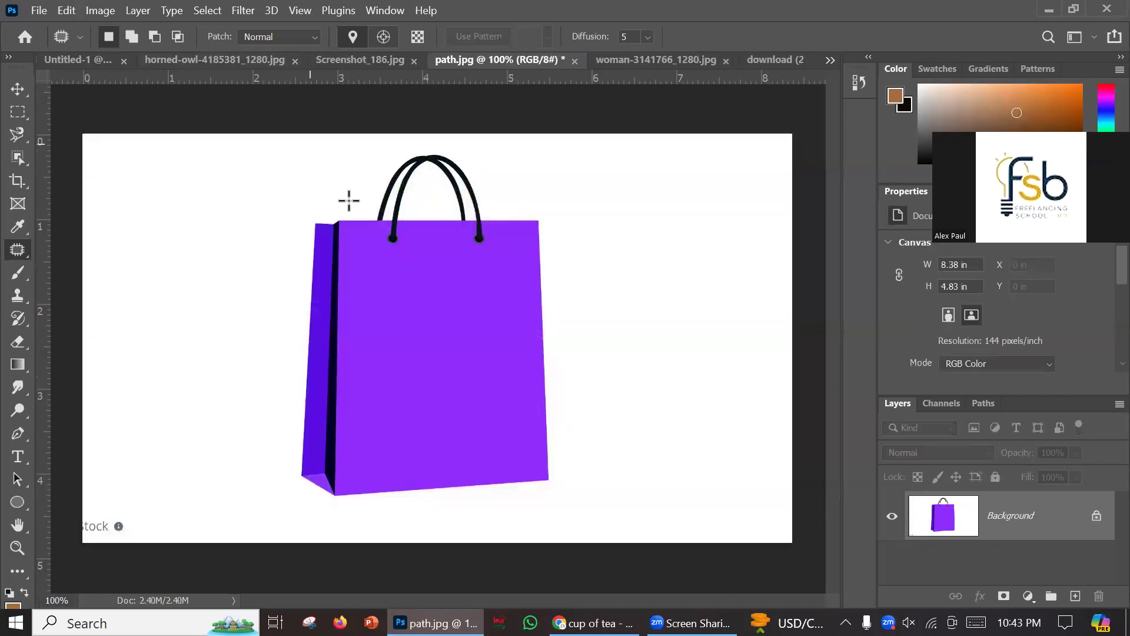
mouse_move(351, 187)
left_mouse_down()
mouse_move(393, 154)
mouse_move(433, 149)
mouse_move(559, 231)
mouse_move(590, 332)
mouse_move(567, 467)
mouse_move(526, 500)
mouse_move(355, 517)
mouse_move(325, 510)
mouse_move(294, 465)
mouse_move(285, 412)
mouse_move(318, 224)
mouse_move(354, 187)
left_mouse_up()
mouse_move(390, 289)
left_mouse_down()
mouse_move(668, 303)
mouse_move(633, 286)
left_mouse_up()
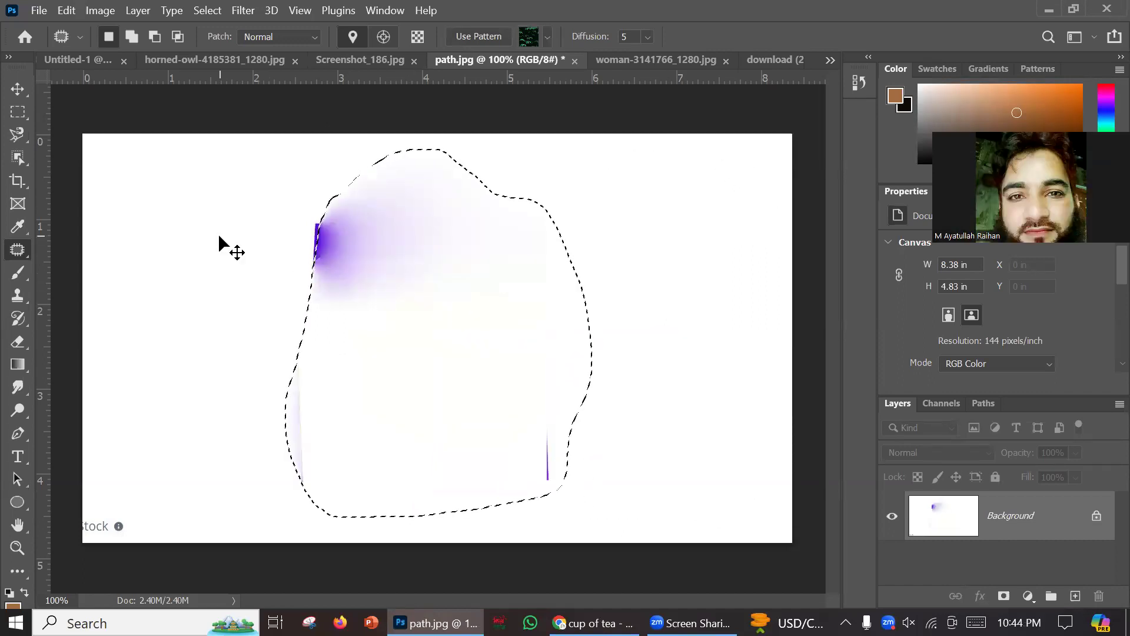
Patch the leftover purple smudges and edge lines of the bag with clean white background, and deselect.
left_click(219, 235)
mouse_move(259, 184)
left_mouse_down()
mouse_move(449, 267)
mouse_move(250, 260)
mouse_move(254, 191)
left_mouse_up()
mouse_move(320, 234)
left_mouse_down()
mouse_move(618, 252)
mouse_move(648, 241)
left_mouse_up()
mouse_move(274, 334)
left_mouse_down()
mouse_move(320, 346)
mouse_move(282, 470)
mouse_move(309, 399)
mouse_move(259, 366)
mouse_move(343, 467)
left_mouse_up()
mouse_move(242, 422)
left_mouse_down()
mouse_move(274, 406)
mouse_move(242, 422)
left_mouse_up()
left_click_drag(283, 447, 356, 298)
mouse_move(507, 418)
left_mouse_down()
mouse_move(573, 505)
mouse_move(534, 433)
mouse_move(675, 288)
left_mouse_up()
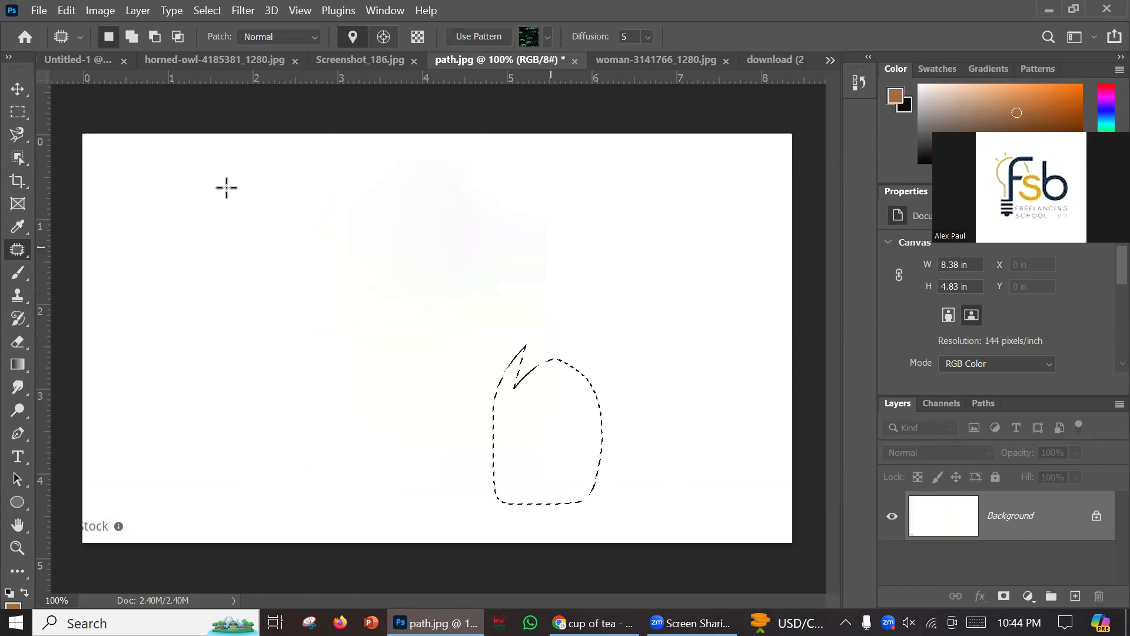
key("ctrl+d")
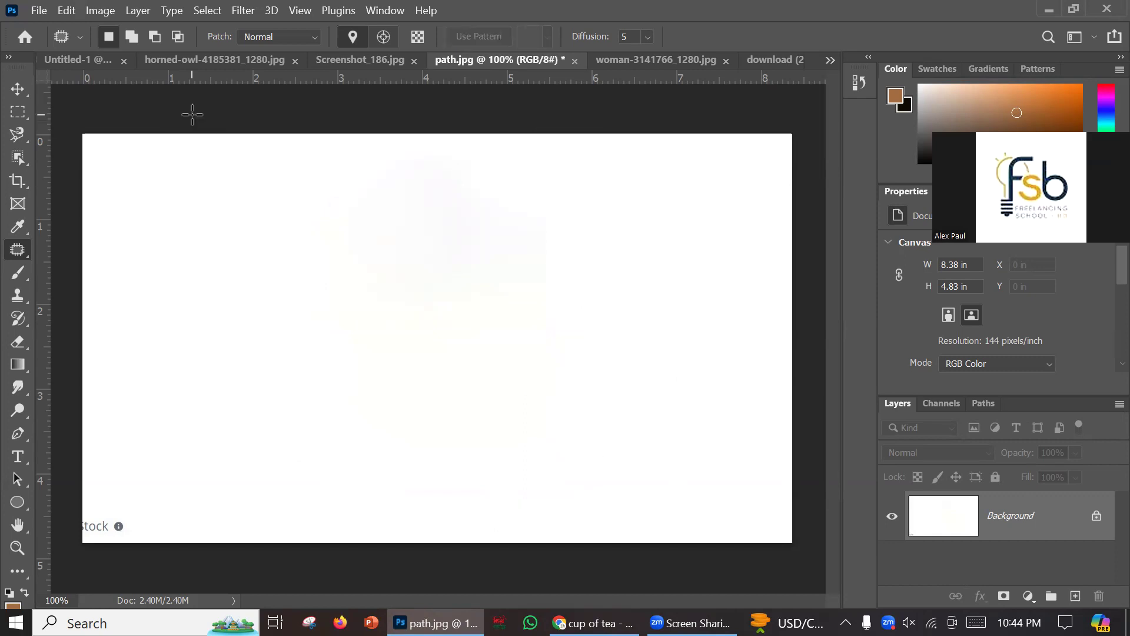
Undo all the patches made to the shopping bag image.
key("ctrl+z")
key("ctrl+z")
key("ctrl+z")
key("ctrl+z")
key("ctrl+z")
key("ctrl+z")
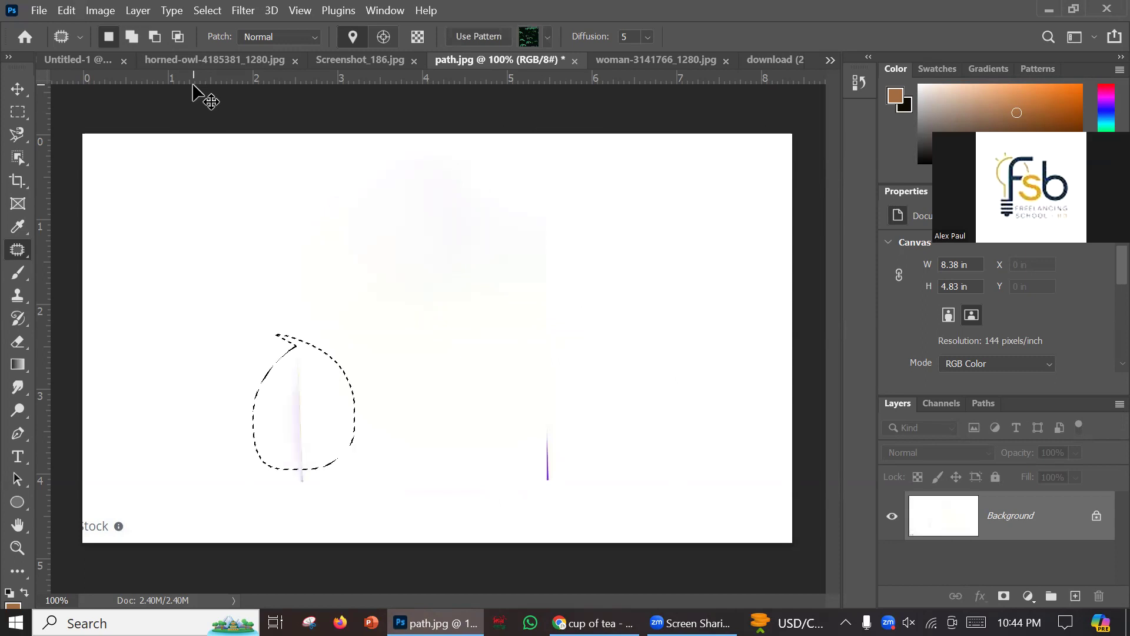
key("ctrl+z")
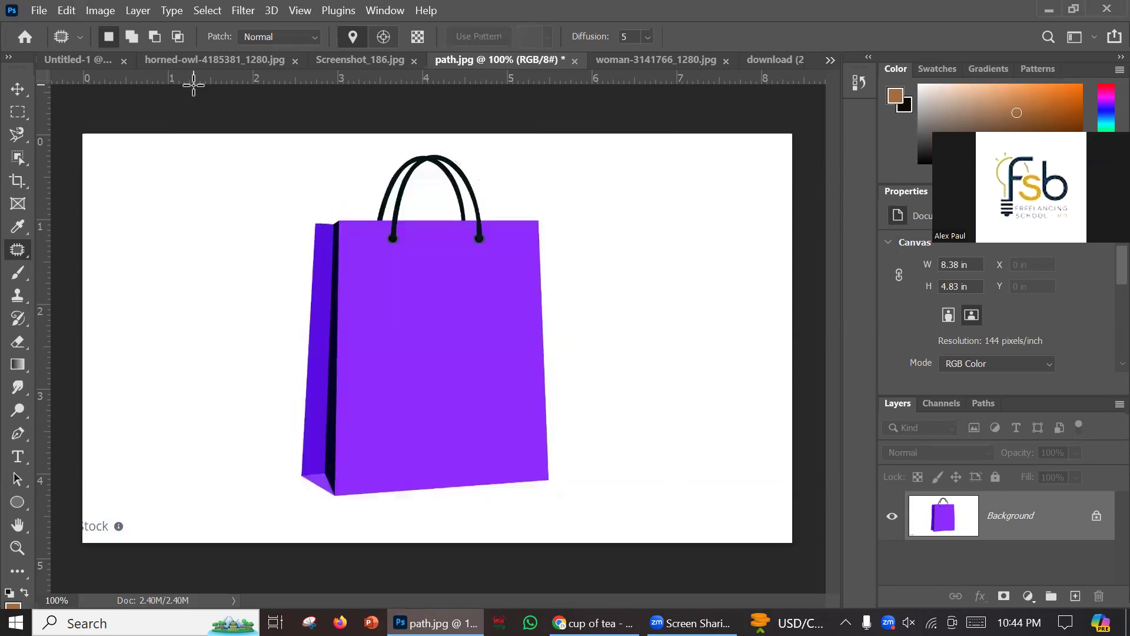
In the horned-owl image, patch the owl above the stump and its remnants from the surrounding background with the Patch Tool, and deselect.
left_click(218, 62)
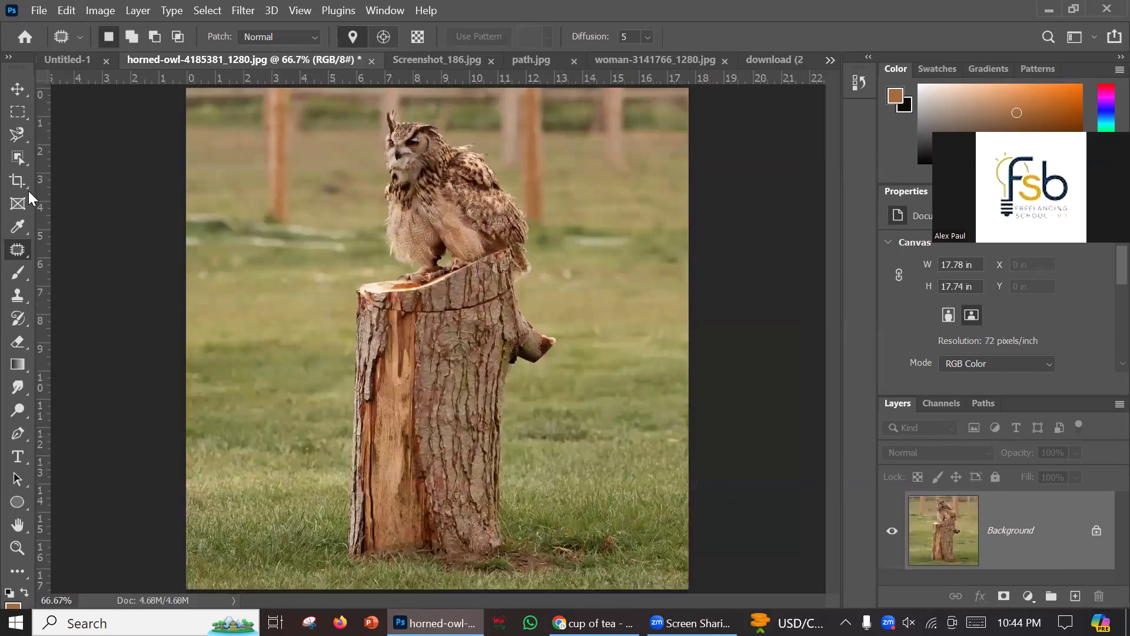
right_click(18, 249)
left_click(118, 279)
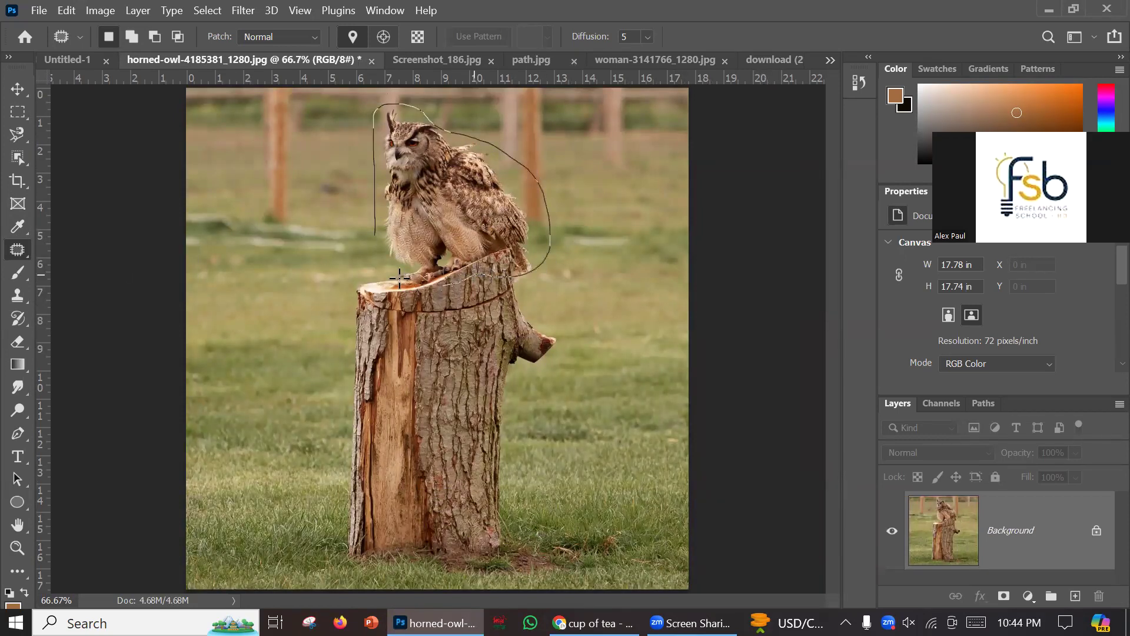
mouse_move(377, 217)
left_mouse_down()
mouse_move(375, 233)
mouse_move(500, 249)
mouse_move(583, 404)
mouse_move(606, 400)
mouse_move(623, 232)
left_mouse_up()
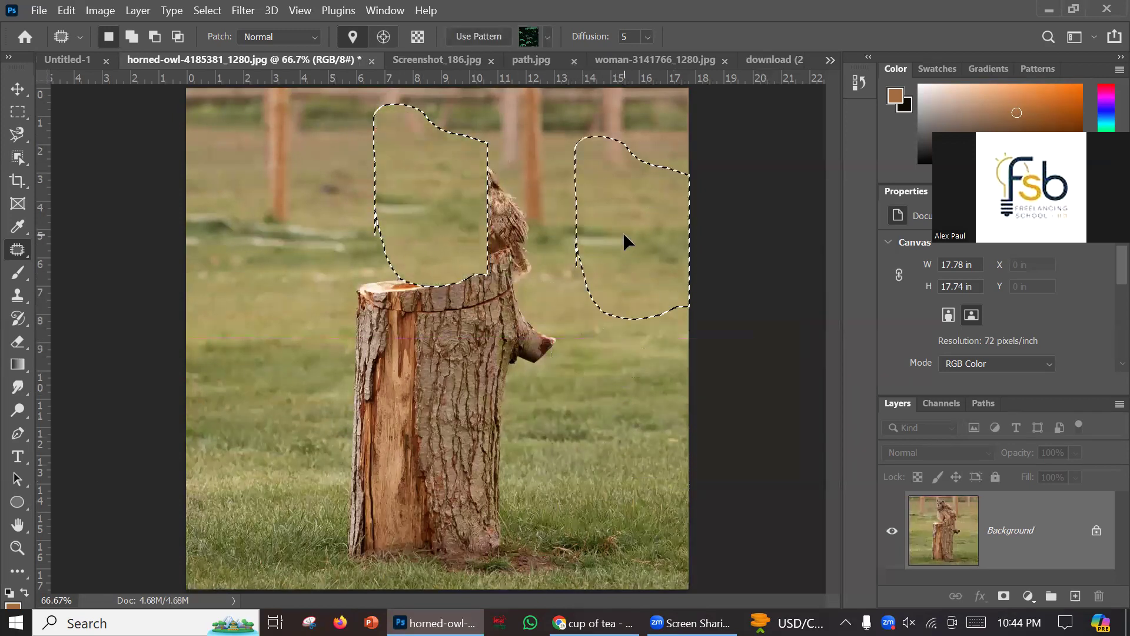
left_click_drag(450, 199, 564, 160)
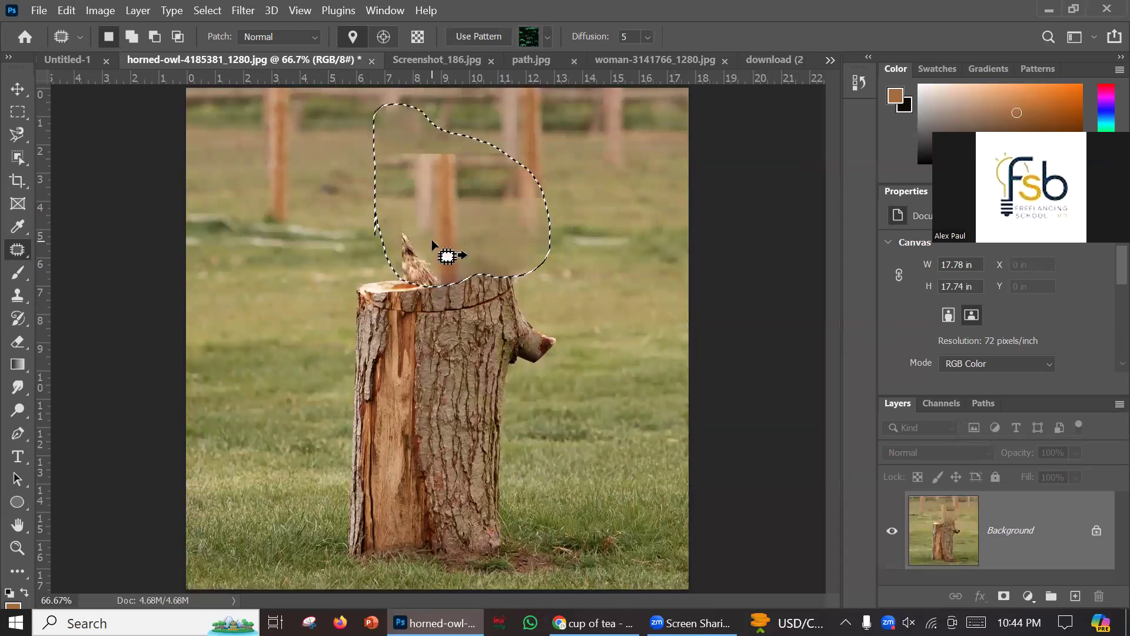
key("ctrl+d")
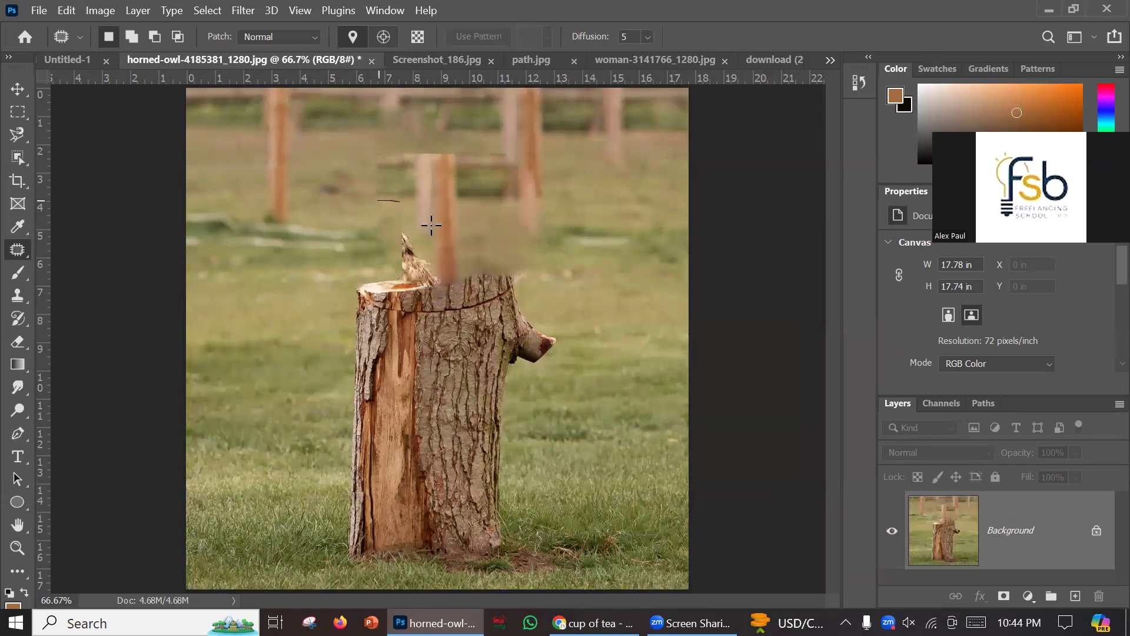
left_click_drag(393, 236, 292, 223)
key("ctrl+d")
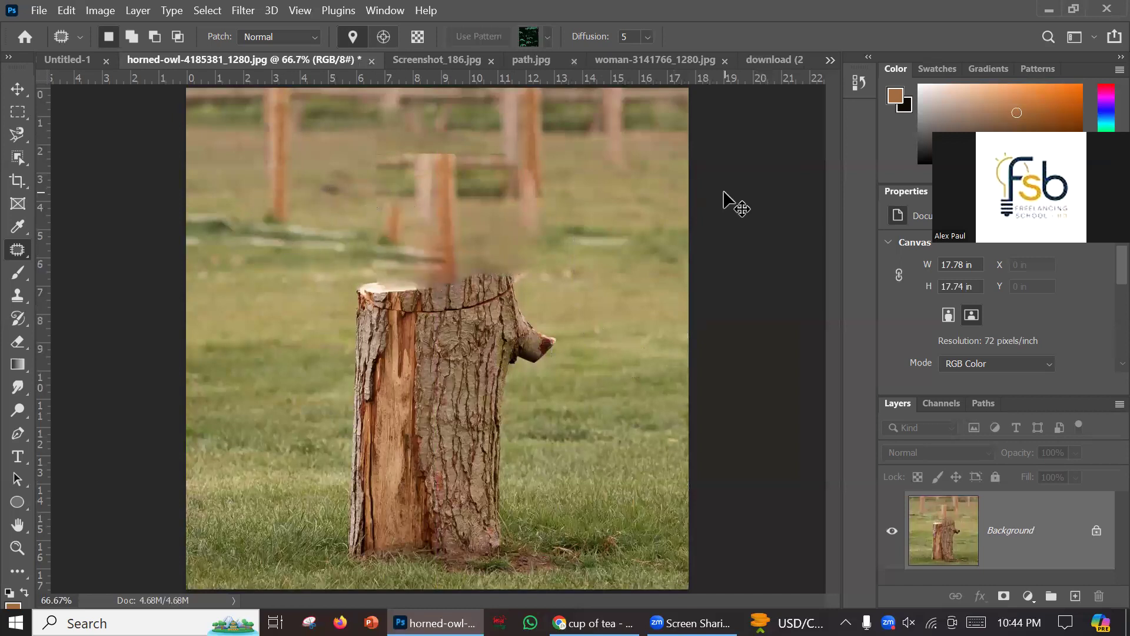
Switch to Google Translate in the browser, dictate the Bengali word টমেটো and copy its English translation.
left_click(1058, 7)
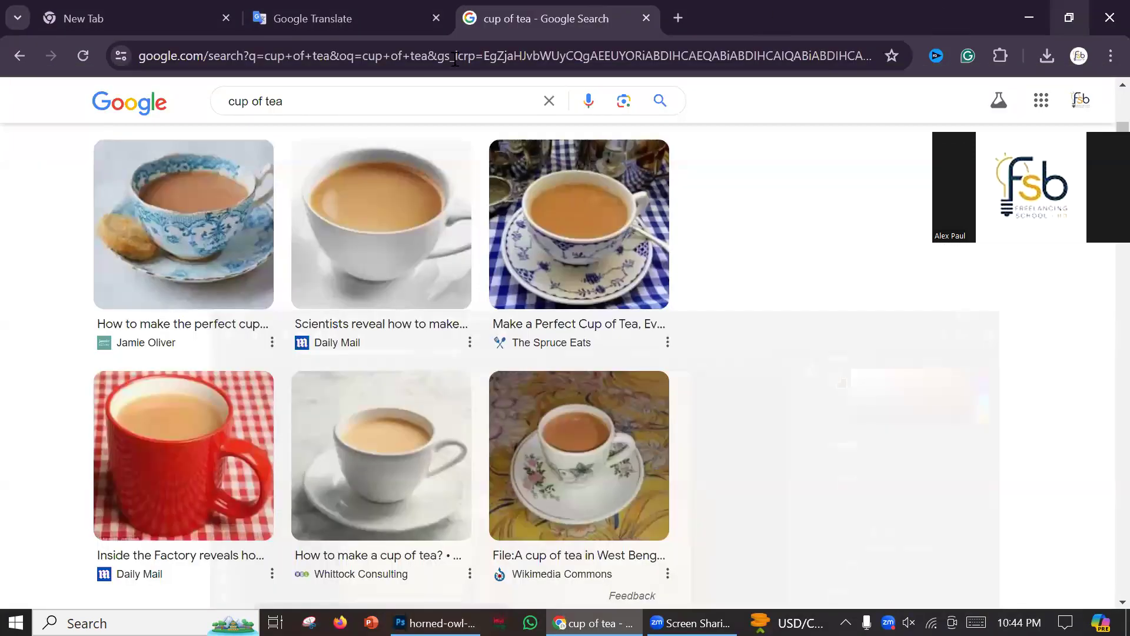
left_click(309, 20)
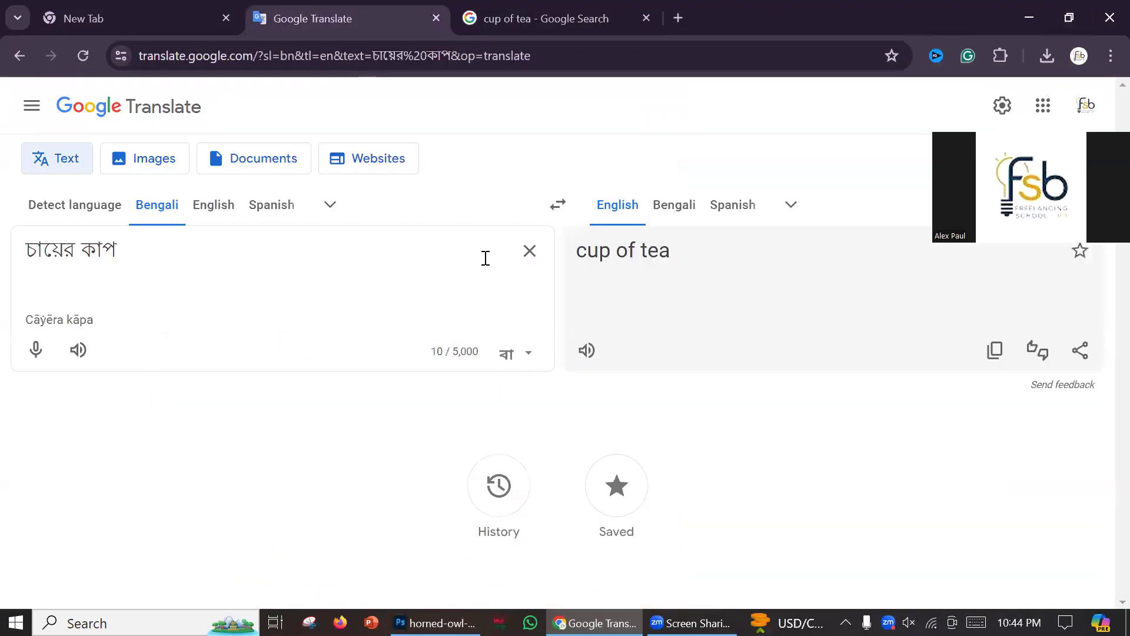
left_click(36, 350)
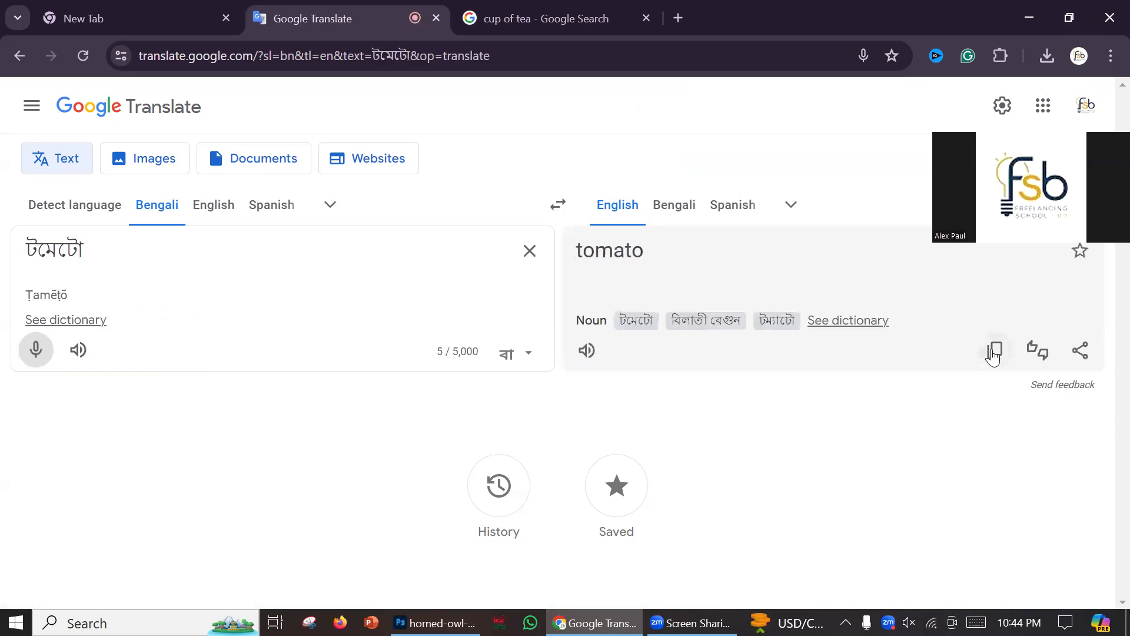
left_click(994, 352)
Open pixabay.com in a new browser tab.
left_click(680, 17)
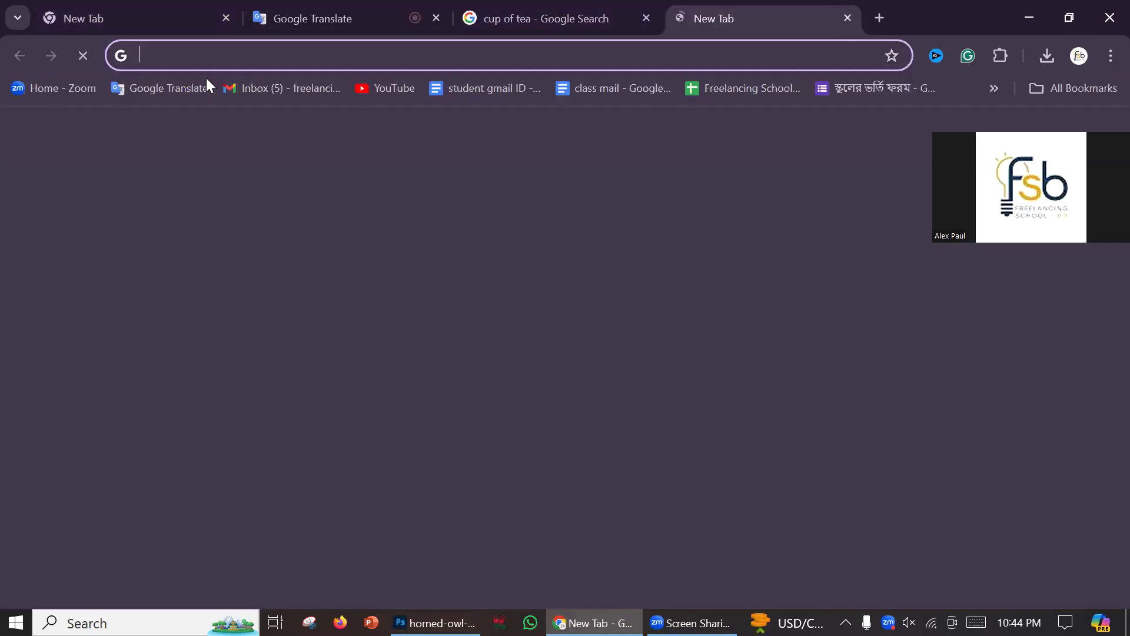
left_click(171, 67)
type("PIxabay.com")
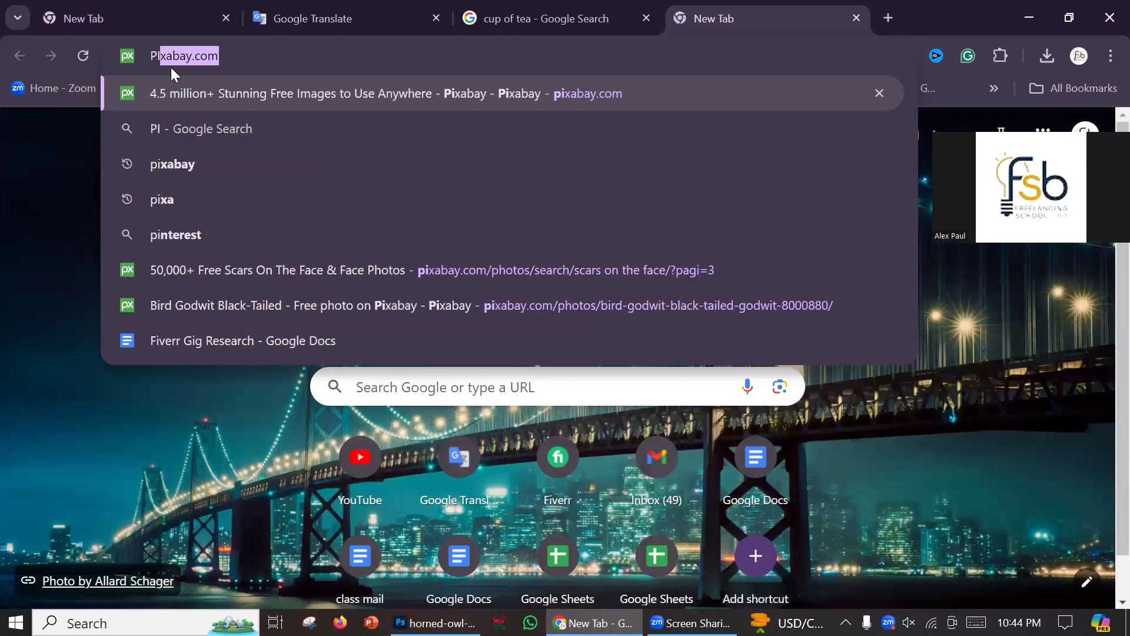
left_click(231, 60)
key("Return")
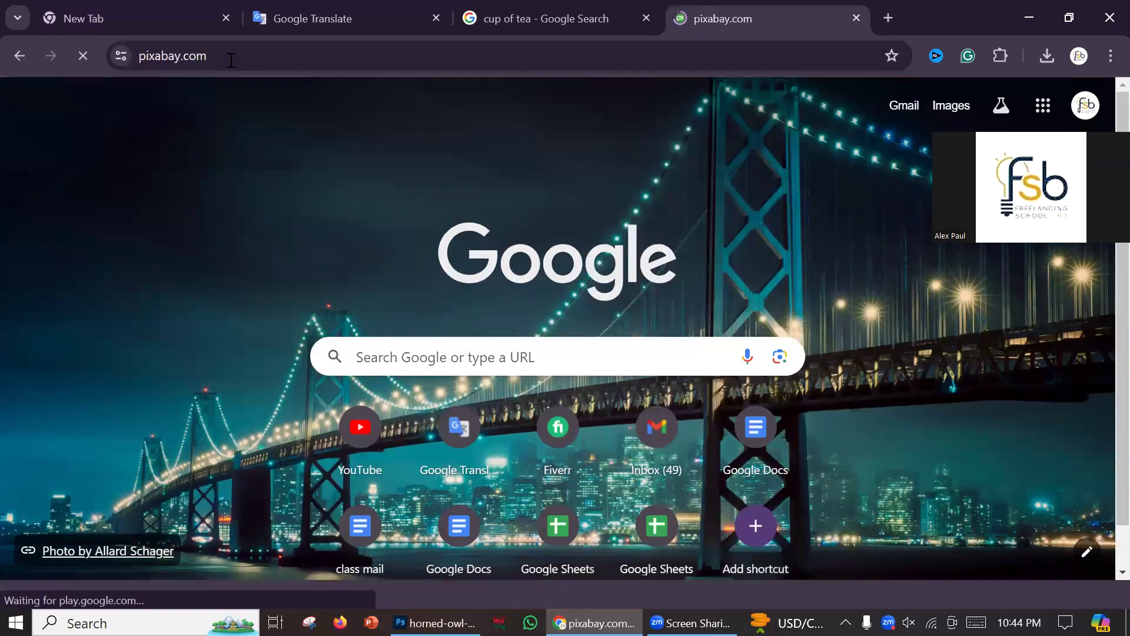
Search Pixabay for the copied word "tomato" with the results limited to Photos.
scroll(402, 280, "down", 2)
left_click(273, 227)
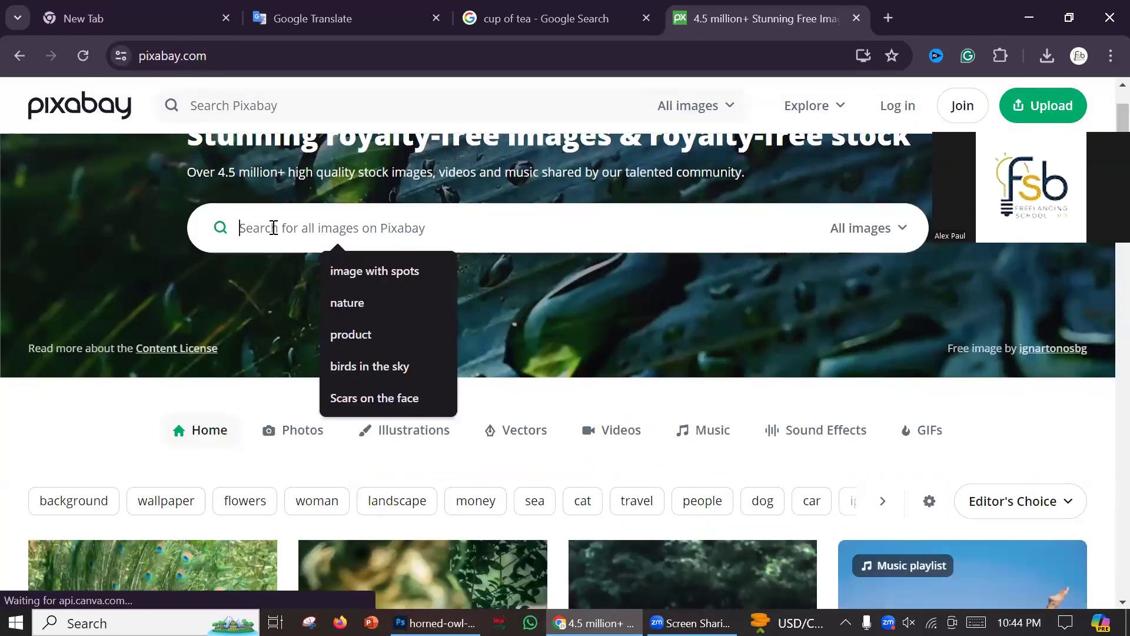
right_click(274, 228)
left_click(326, 392)
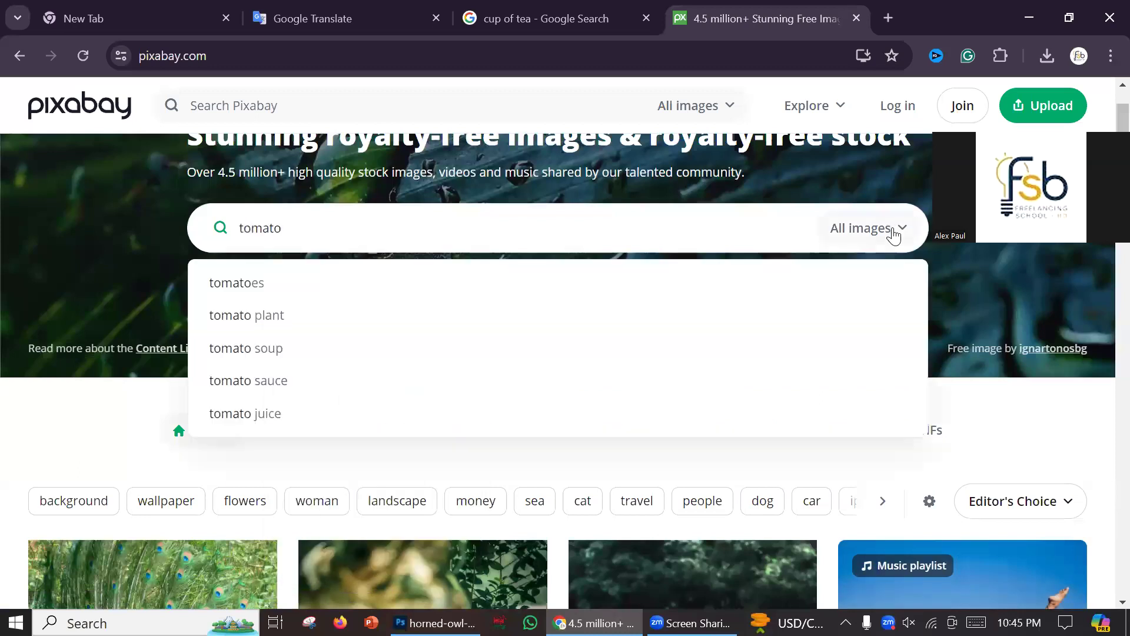
left_click(894, 234)
left_click(815, 318)
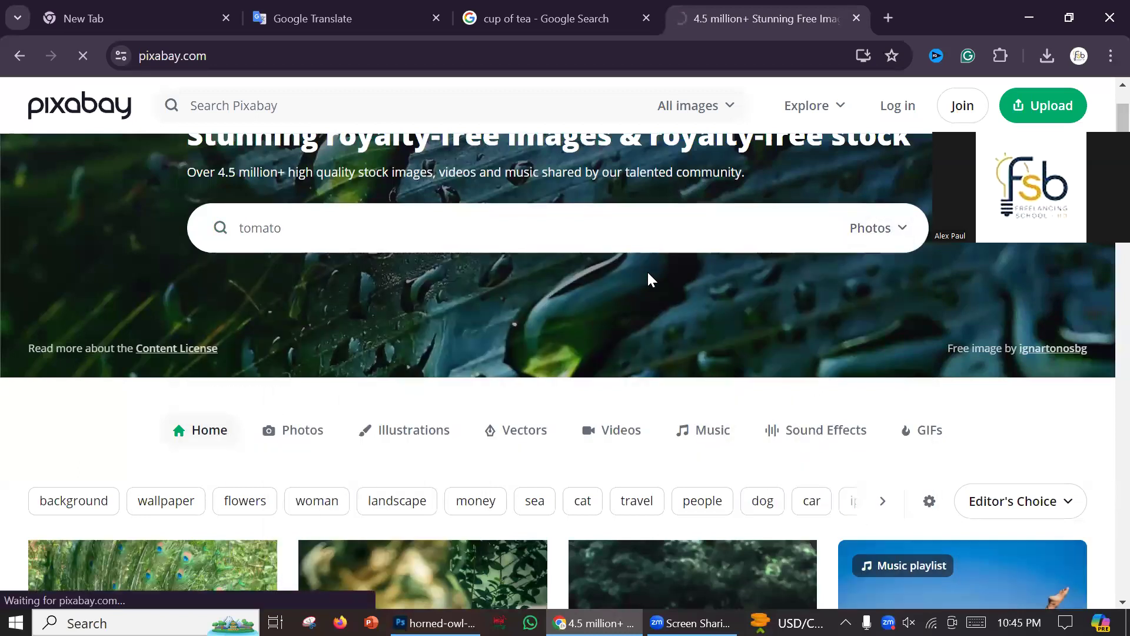
Save the photo of a single tomato on a plain pale pink background to Downloads as a JPEG image.
scroll(655, 283, "down", 4)
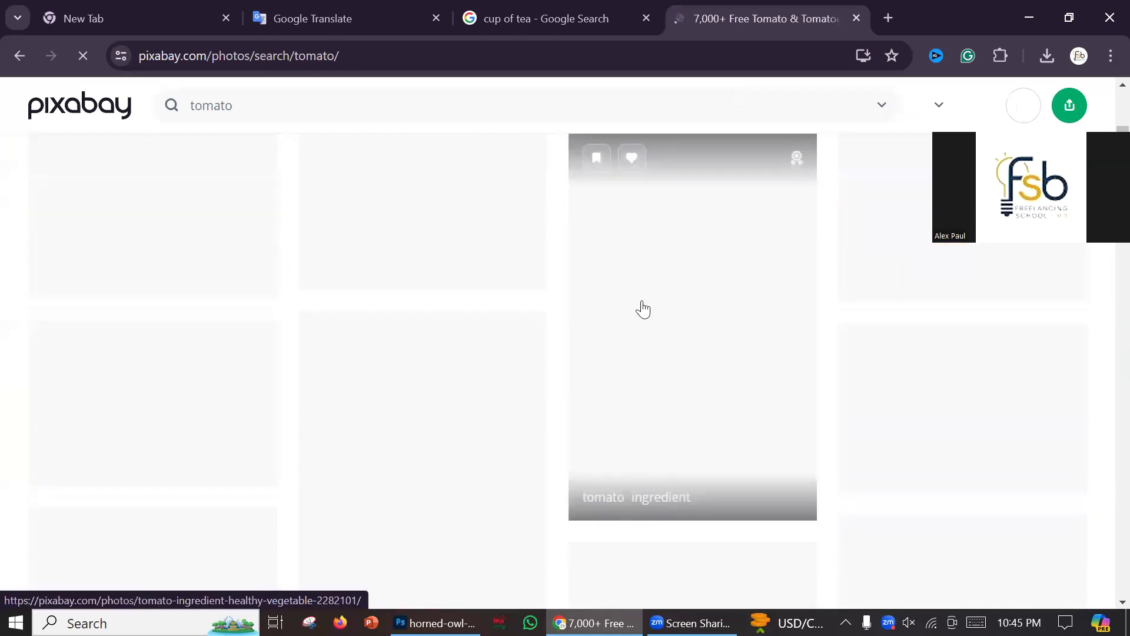
scroll(588, 328, "down", 1)
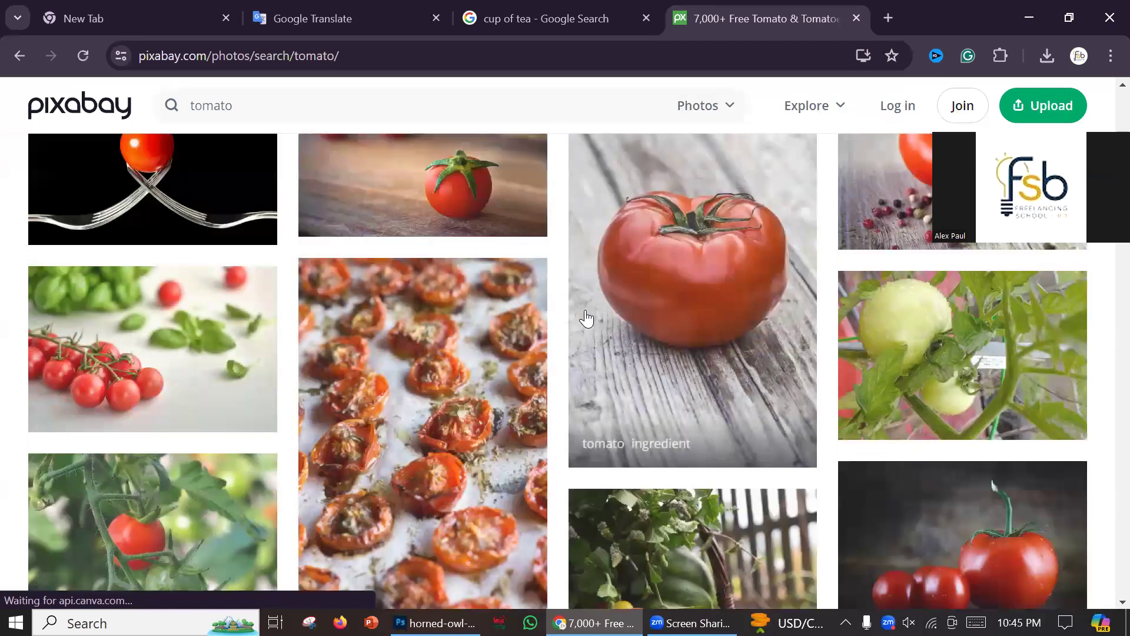
scroll(555, 328, "down", 8)
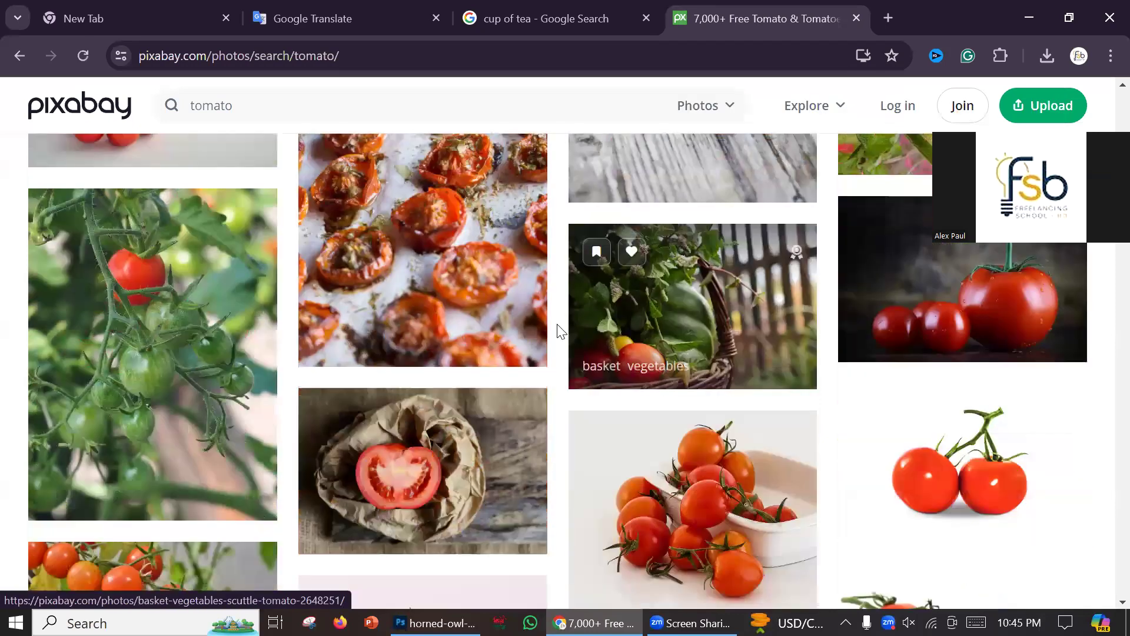
scroll(557, 327, "down", 3)
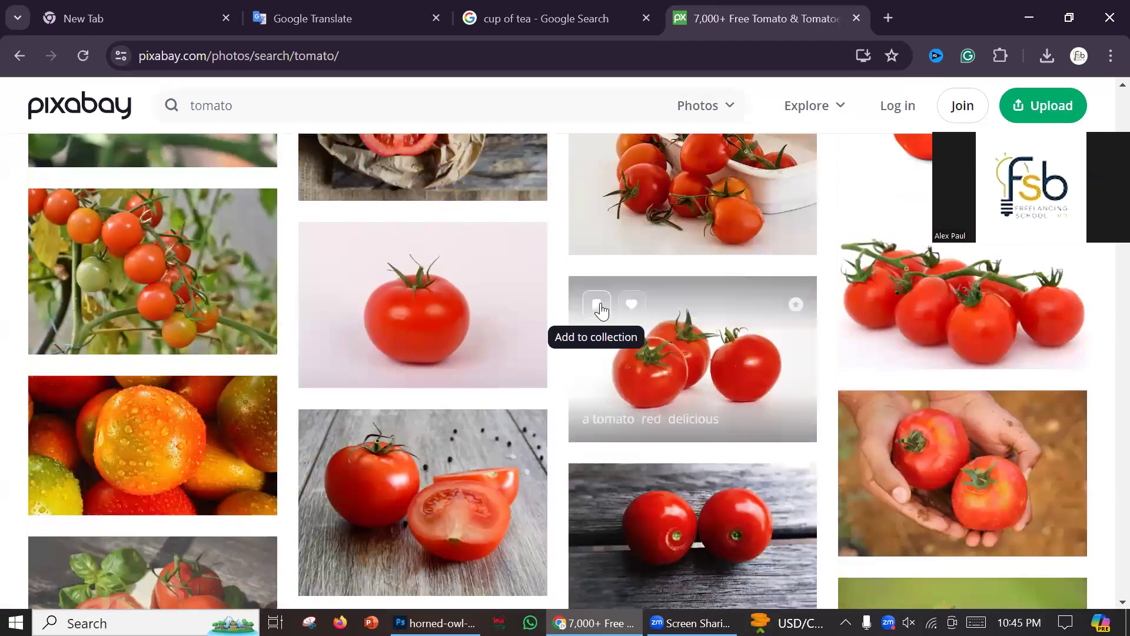
right_click(372, 302)
scroll(482, 379, "down", 1)
scroll(484, 406, "down", 2)
left_click(487, 436)
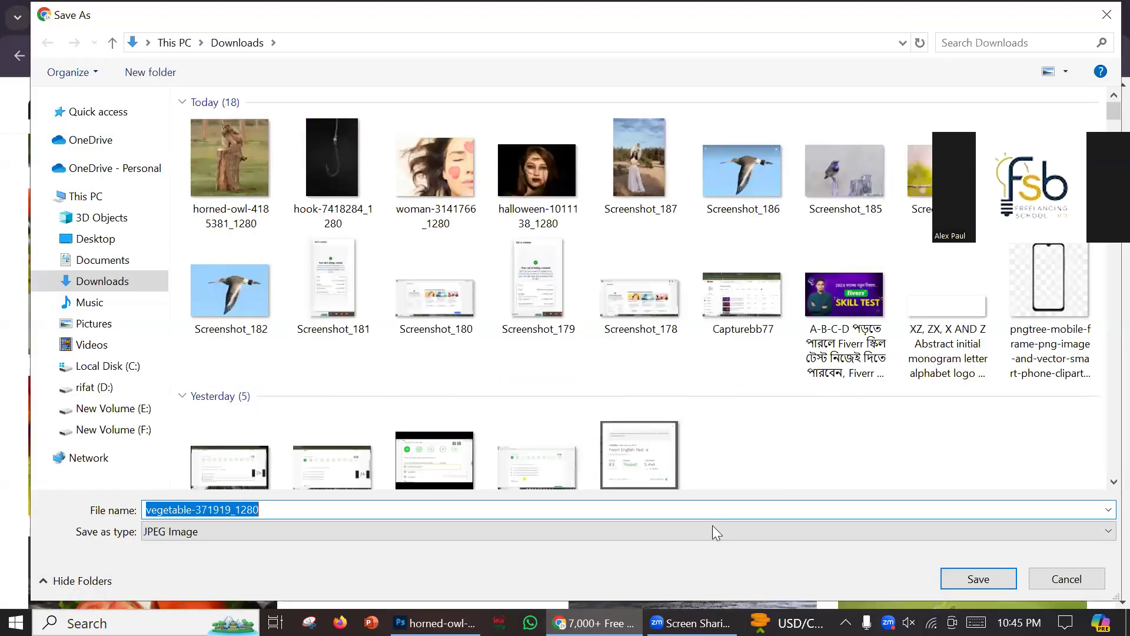
left_click(964, 577)
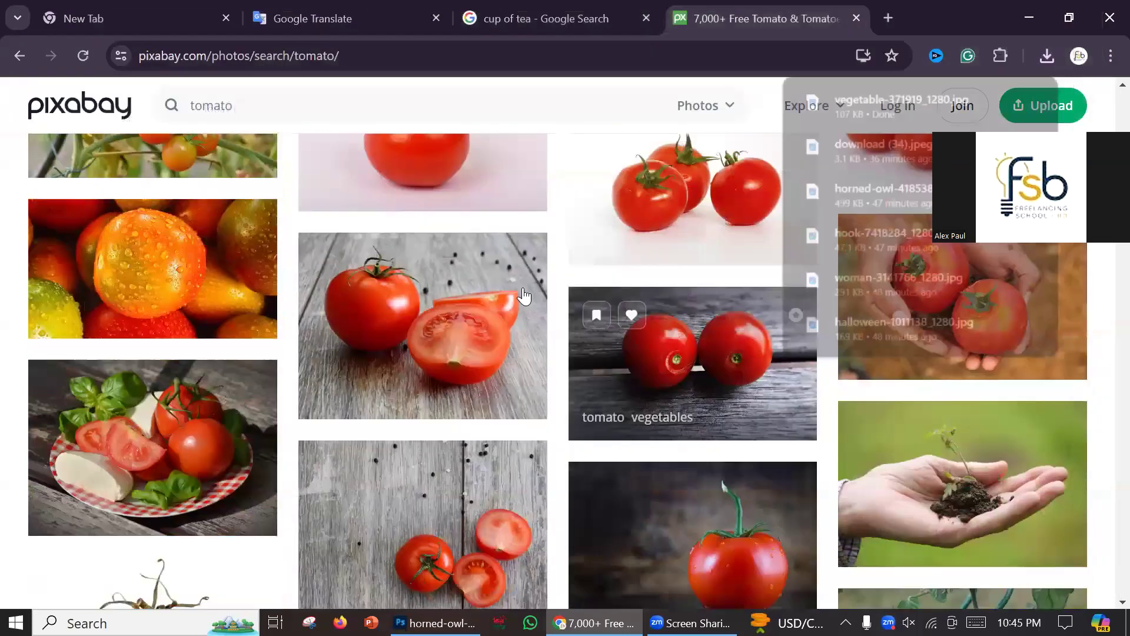
Save the photo of a whole tomato beside a cut one on grey wood to Downloads as a JPEG image.
right_click(397, 288)
scroll(536, 369, "down", 1)
right_click(349, 328)
scroll(467, 238, "down", 3)
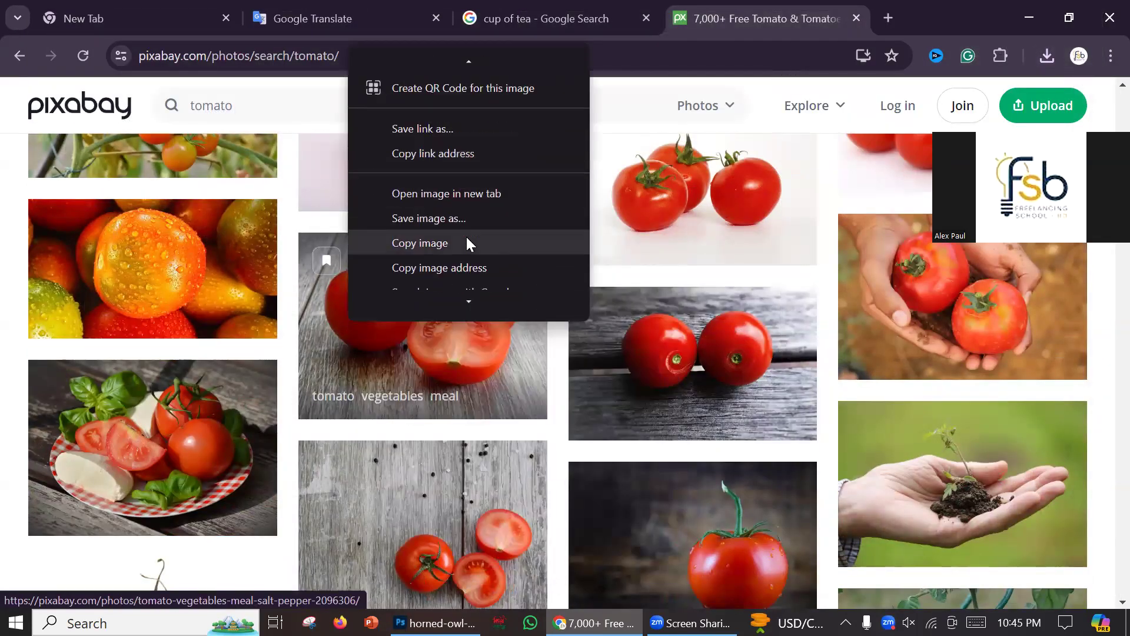
left_click(472, 221)
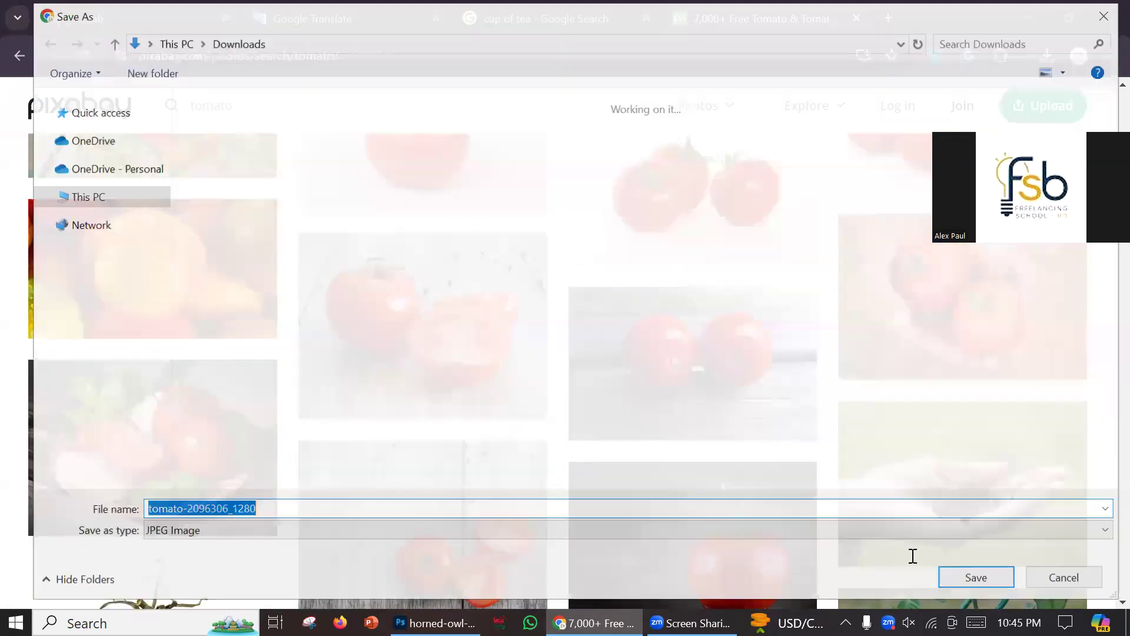
left_click(977, 579)
scroll(529, 294, "down", 5)
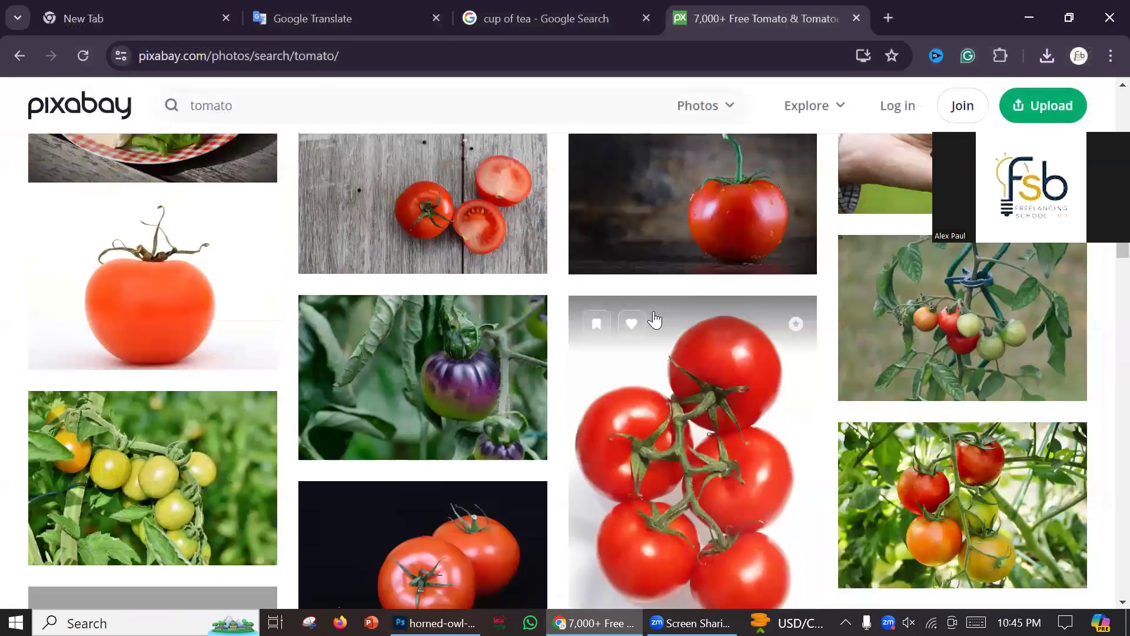
Save the photo of red, yellow and green tomatoes ripening on a vine to Downloads as a JPEG image.
scroll(686, 292, "down", 7)
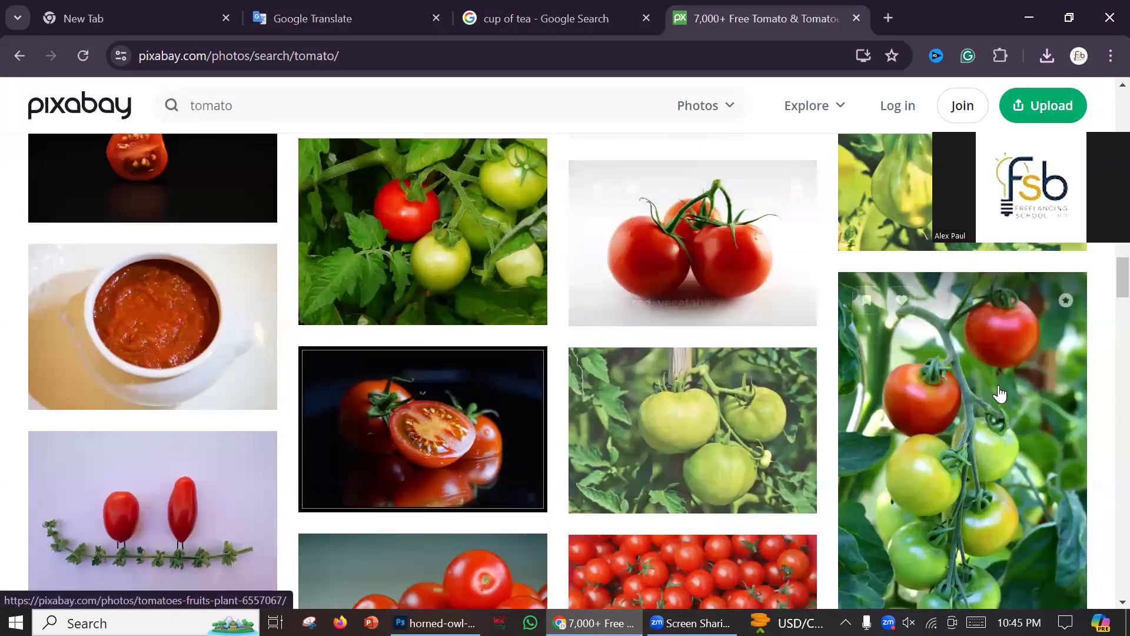
right_click(999, 393)
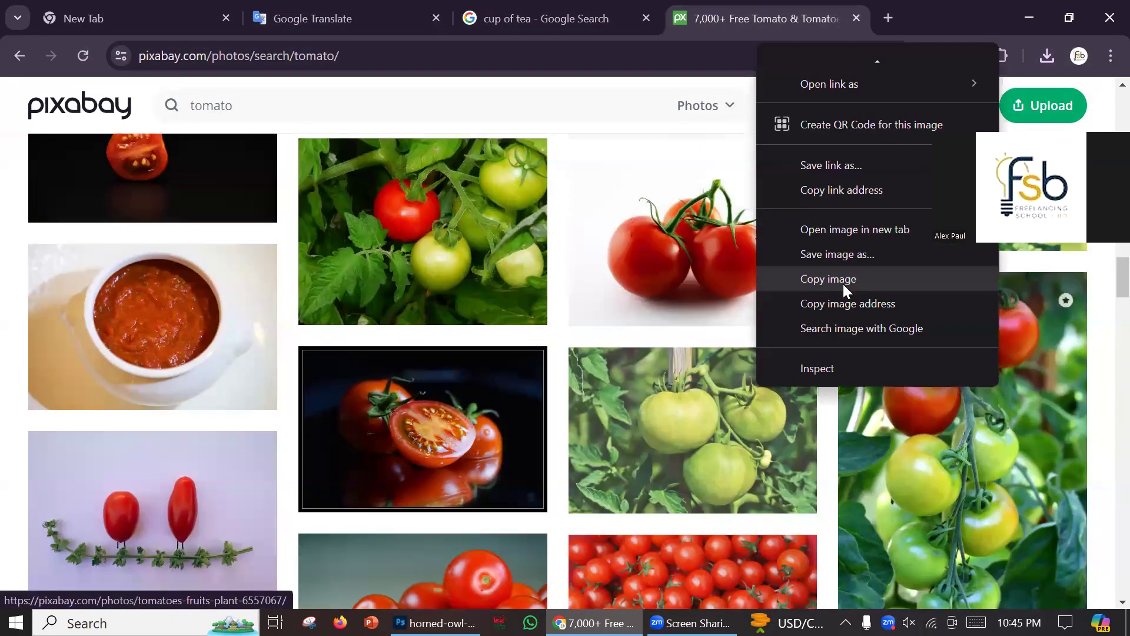
left_click(863, 259)
left_click(971, 576)
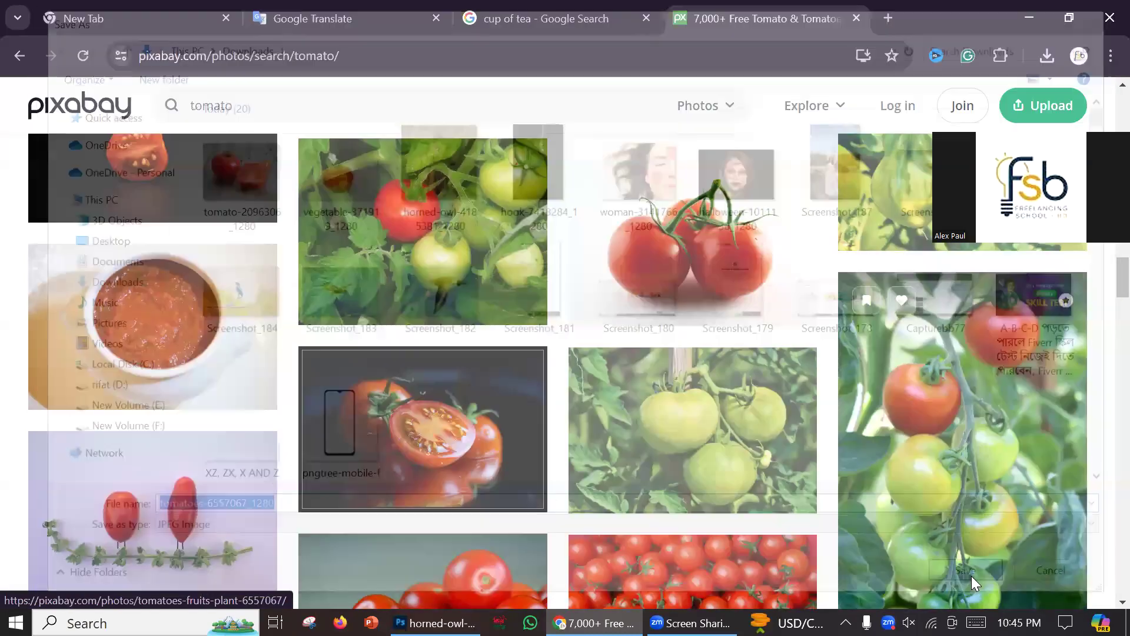
Switch to Photoshop and open the downloaded image tomatoes-6557067_1280.jpg.
key("alt+Tab")
left_click(66, 10)
mouse_move(39, 10)
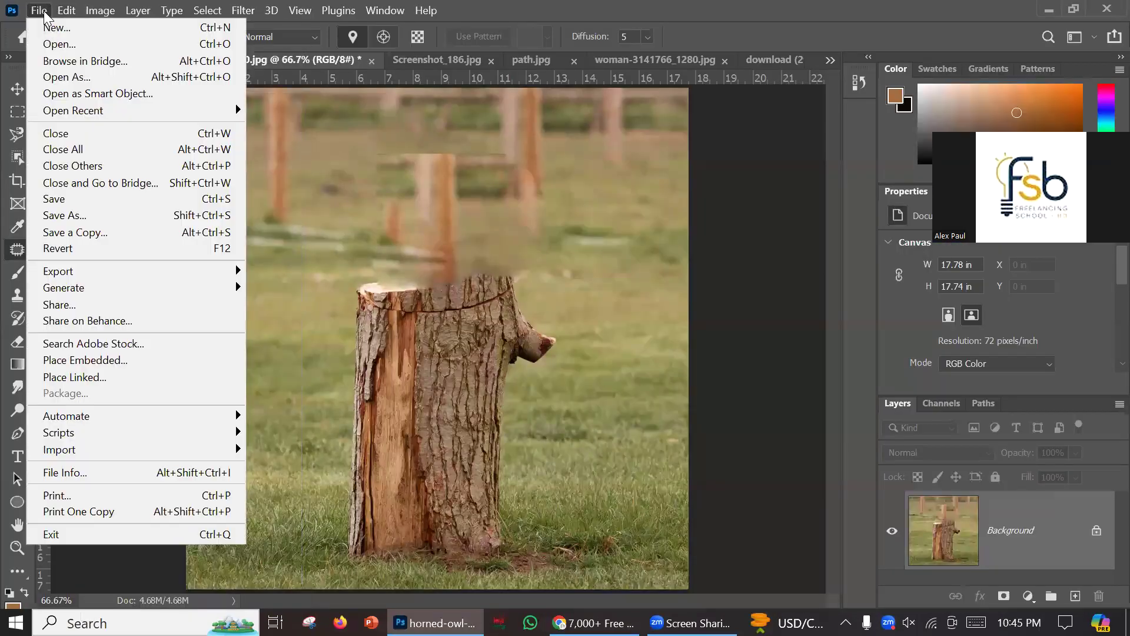
left_click(50, 44)
left_click(206, 126)
left_click(854, 459)
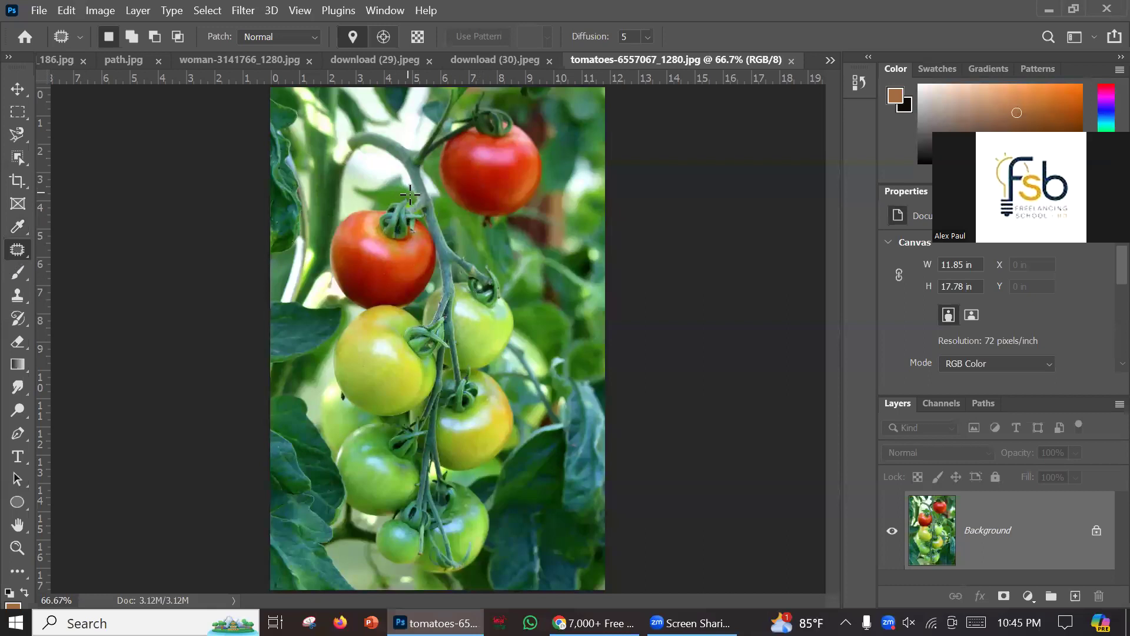
Remove the lower red tomato with the Patch Tool, using the blurred foliage across the stem as the source, and patch the remnants again.
left_click_drag(431, 242, 429, 243)
key("ctrl+d")
mouse_move(406, 194)
left_mouse_down()
mouse_move(526, 243)
mouse_move(564, 239)
left_mouse_up()
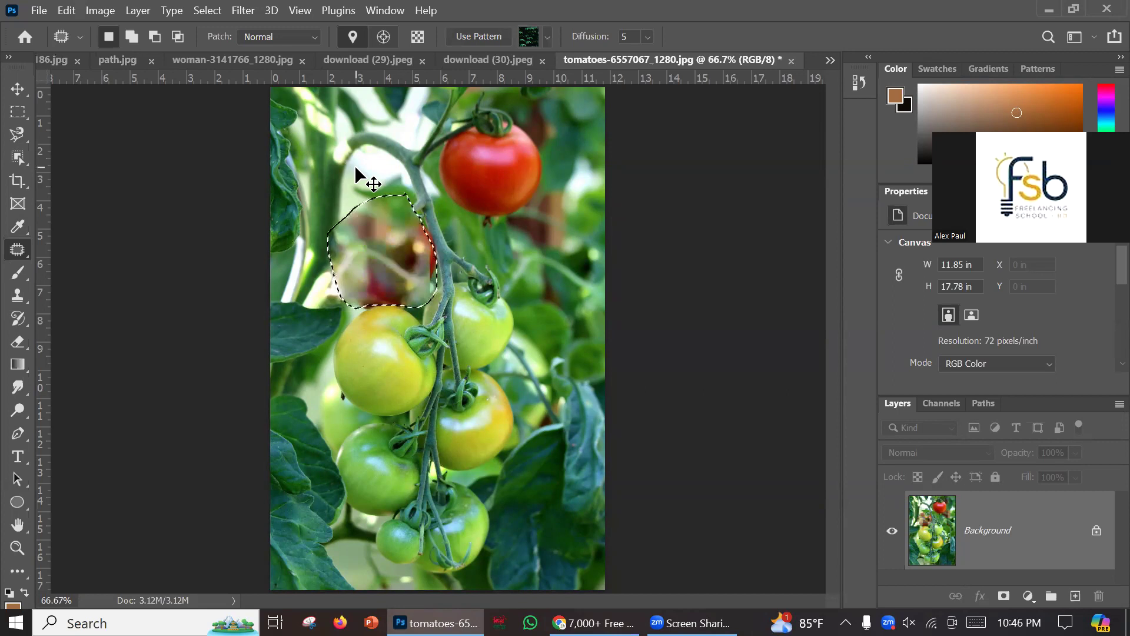
key("ctrl+d")
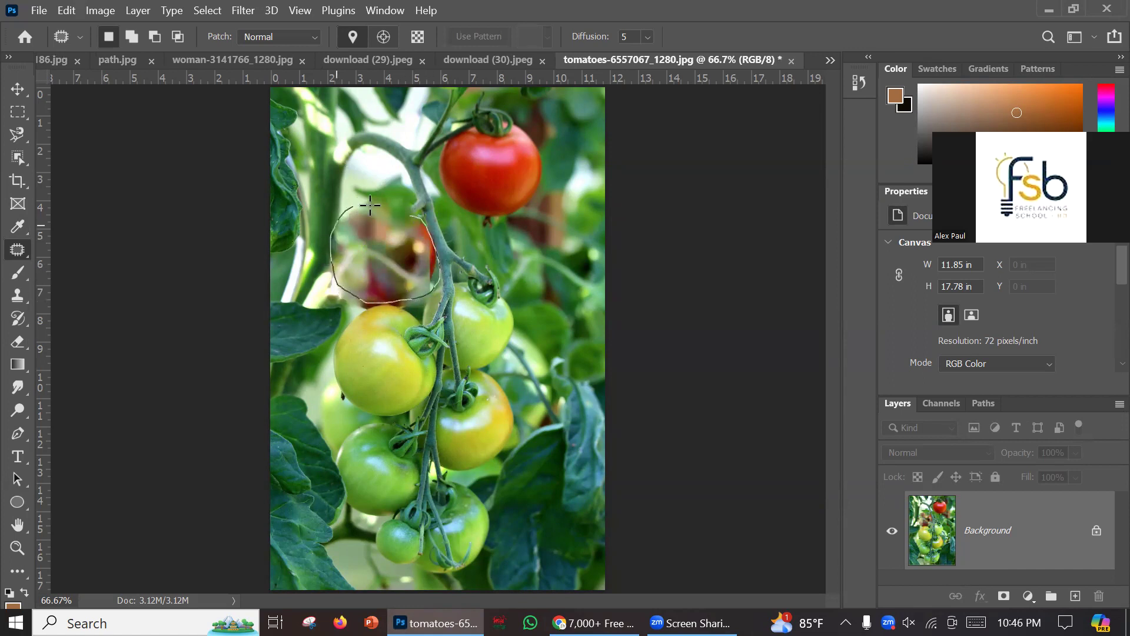
left_click_drag(414, 220, 411, 210)
left_click_drag(412, 259, 547, 247)
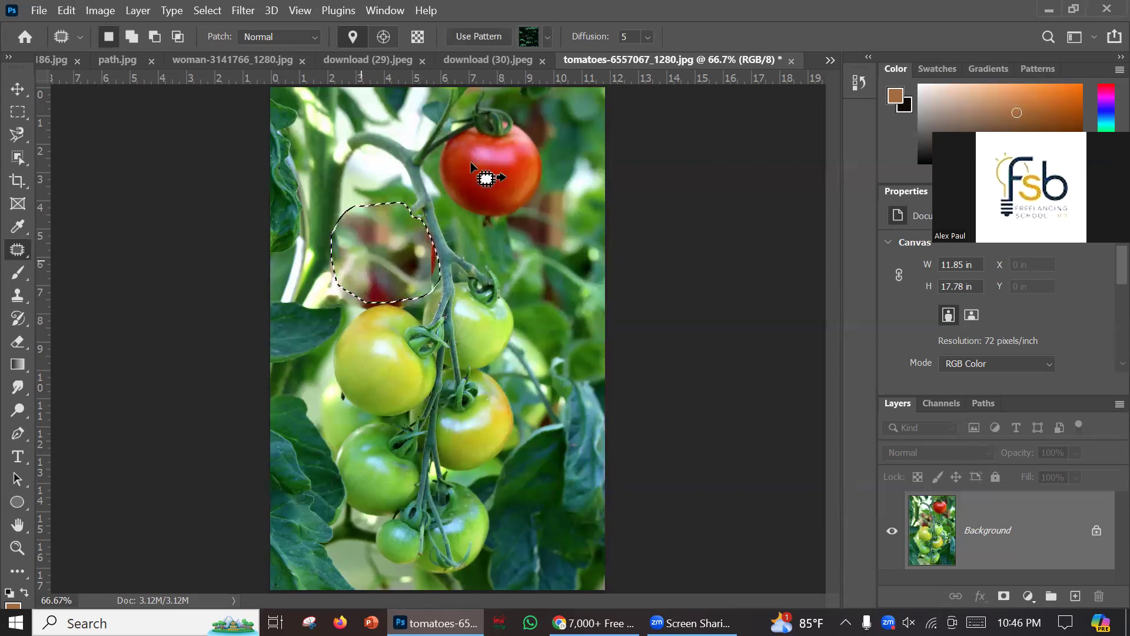
key("ctrl+d")
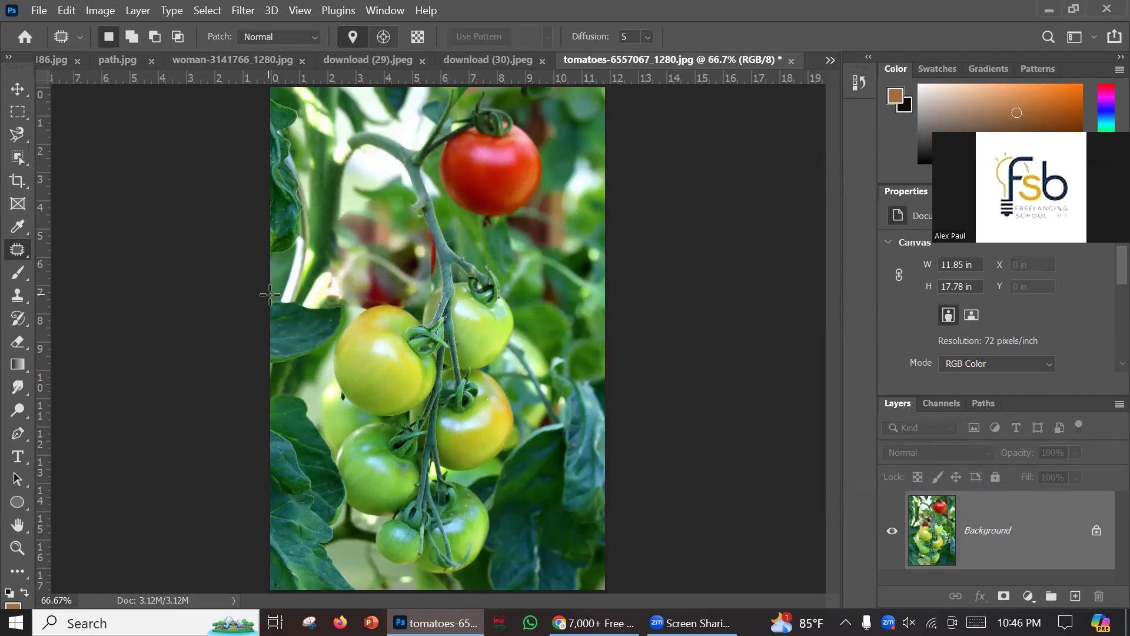
Patch the dark leaf at the photo's left edge from the area above it, and the upper red tomato from the yellow-orange tomato below.
mouse_move(334, 349)
left_mouse_down()
mouse_move(269, 366)
mouse_move(260, 343)
mouse_move(264, 295)
mouse_move(301, 269)
mouse_move(297, 211)
left_mouse_up()
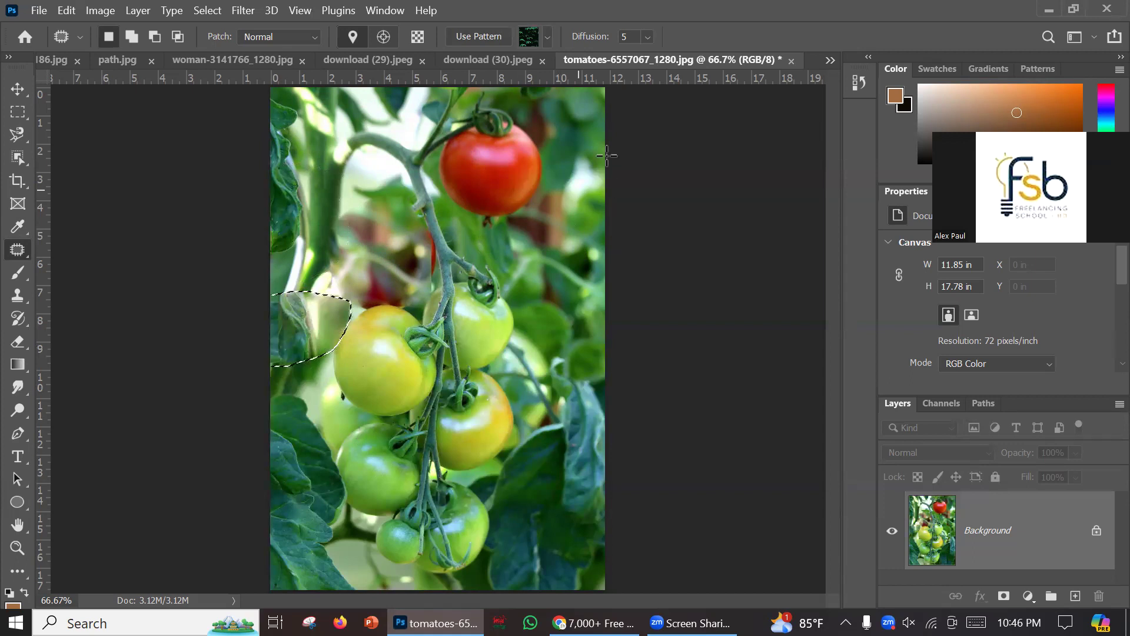
key("ctrl+d")
left_click_drag(535, 123, 542, 213)
mouse_move(469, 134)
left_mouse_down()
mouse_move(515, 251)
mouse_move(448, 421)
left_mouse_up()
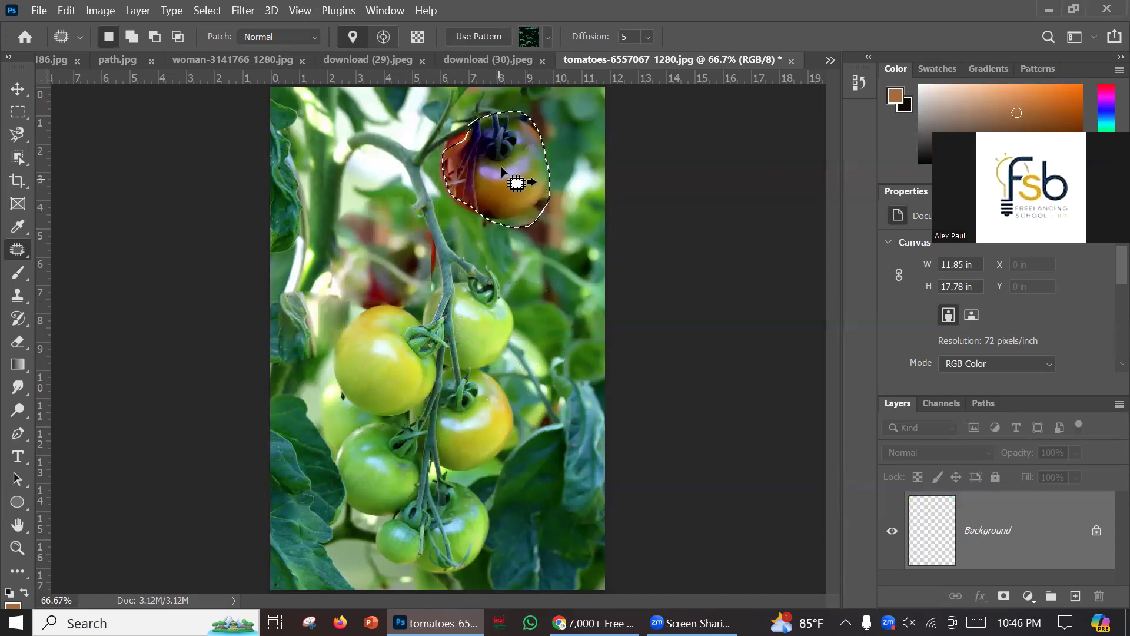
key("ctrl+d")
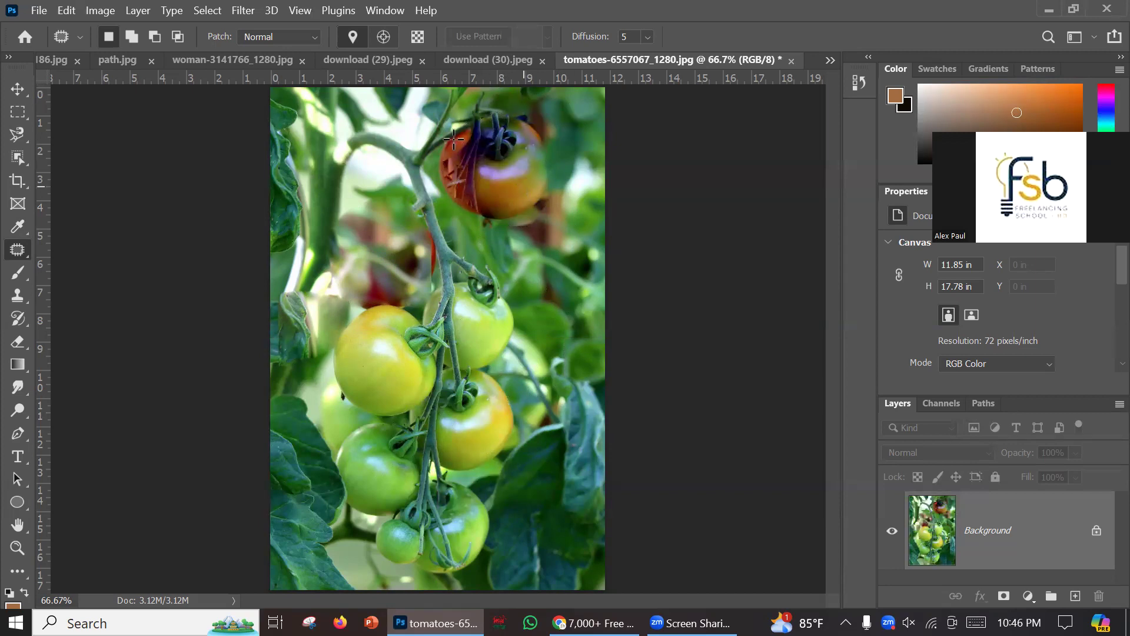
right_click(17, 251)
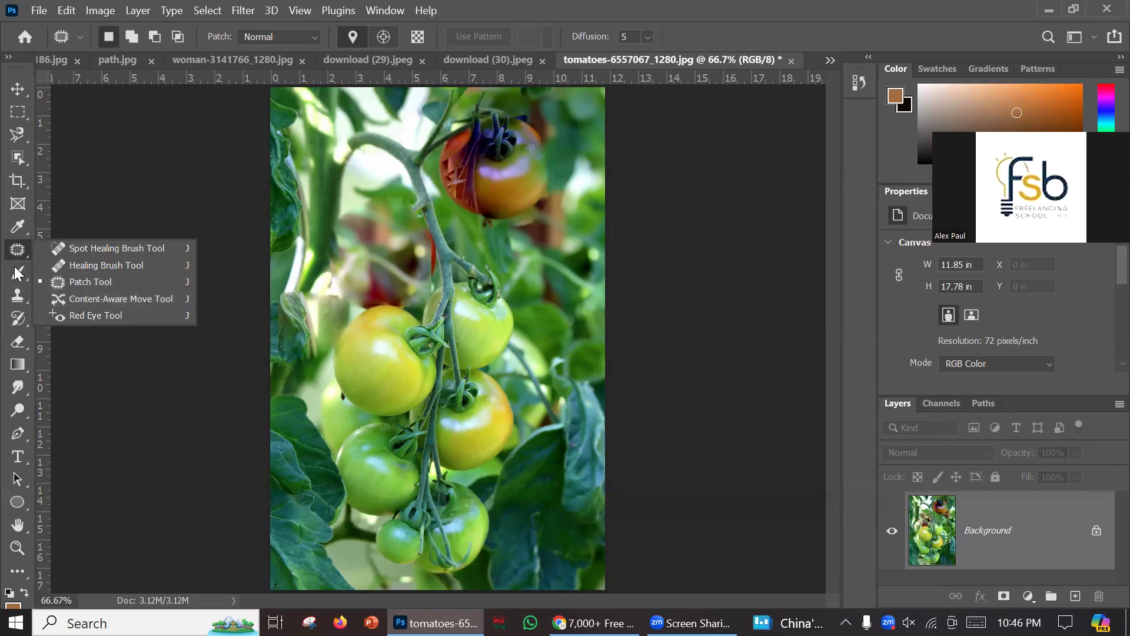
left_click(18, 250)
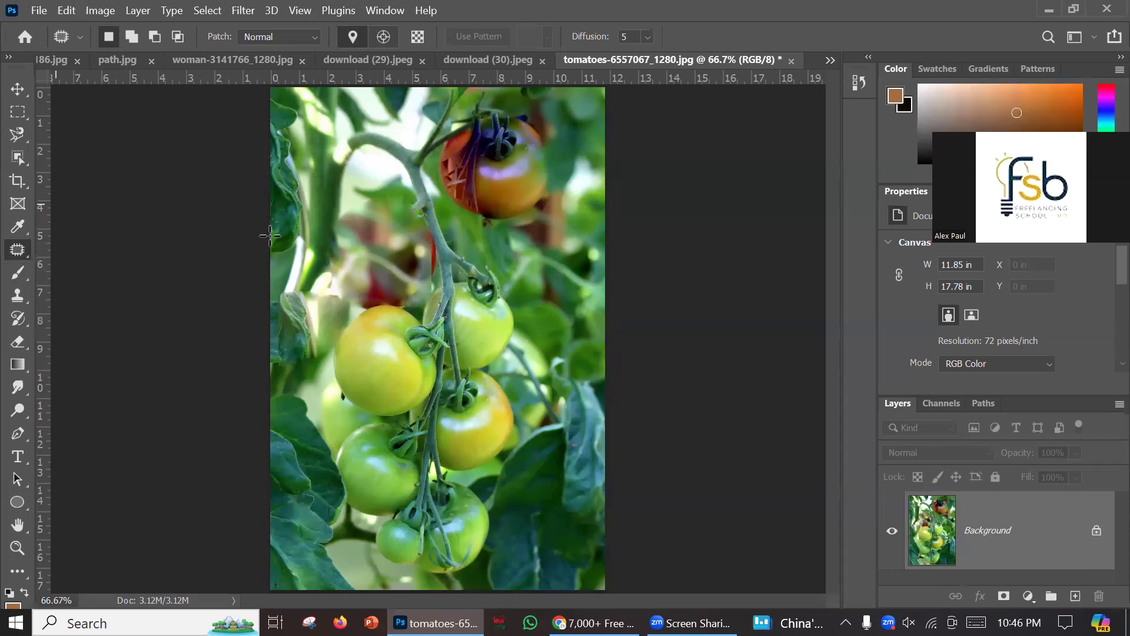
right_click(18, 250)
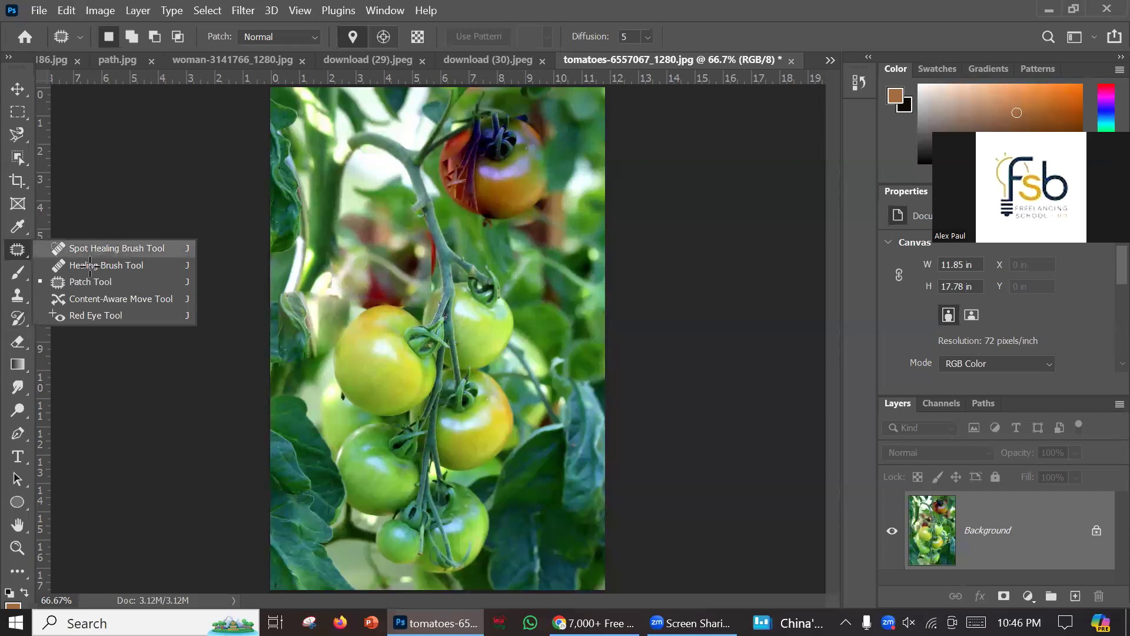
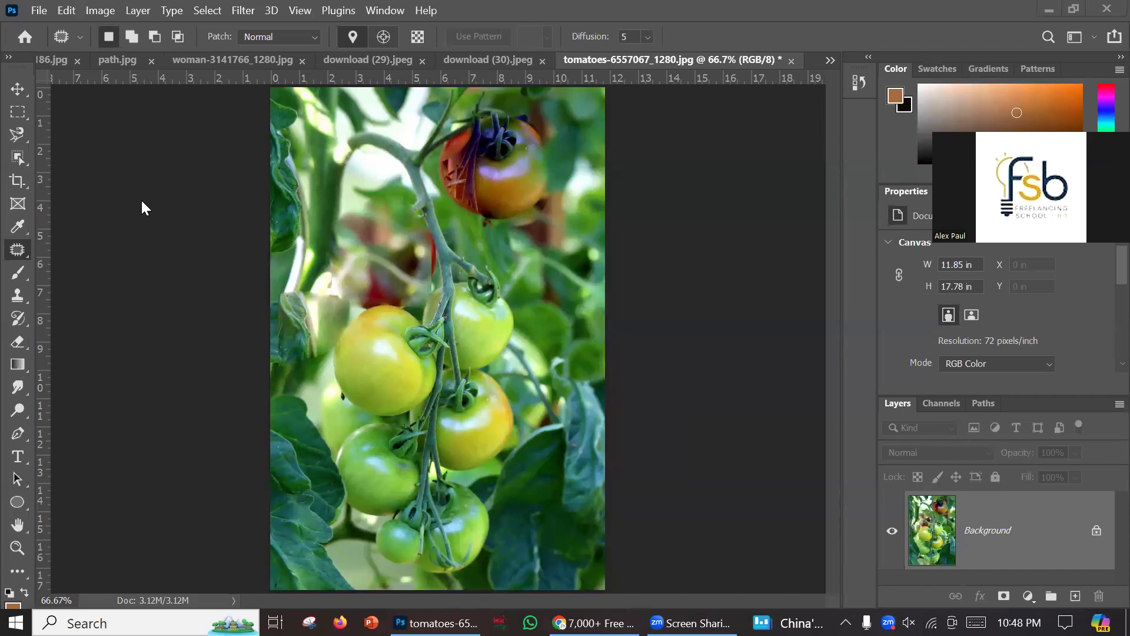
Activate the Brush Tool and bring the Untitled-1 document to the front.
left_click(18, 272)
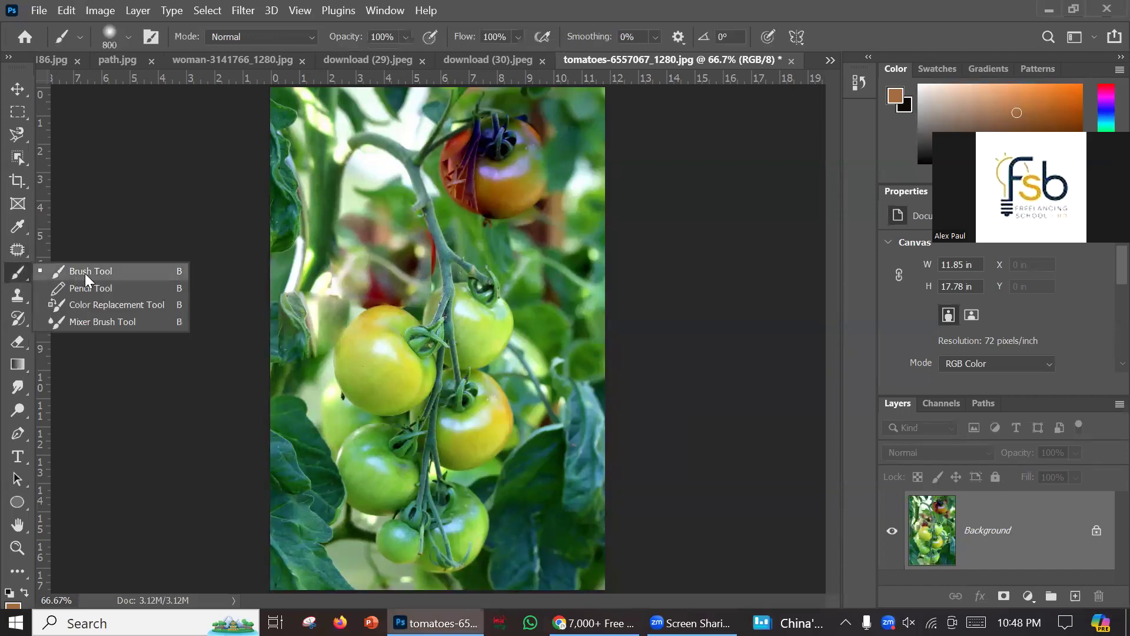
left_click(85, 273)
left_click(39, 57)
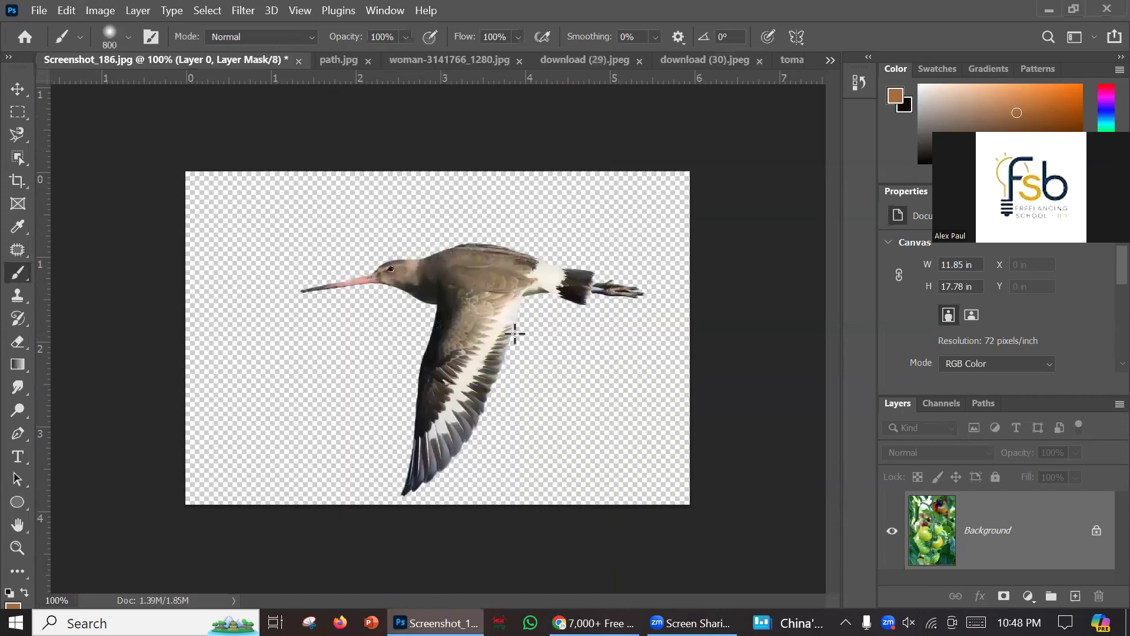
left_click(831, 59)
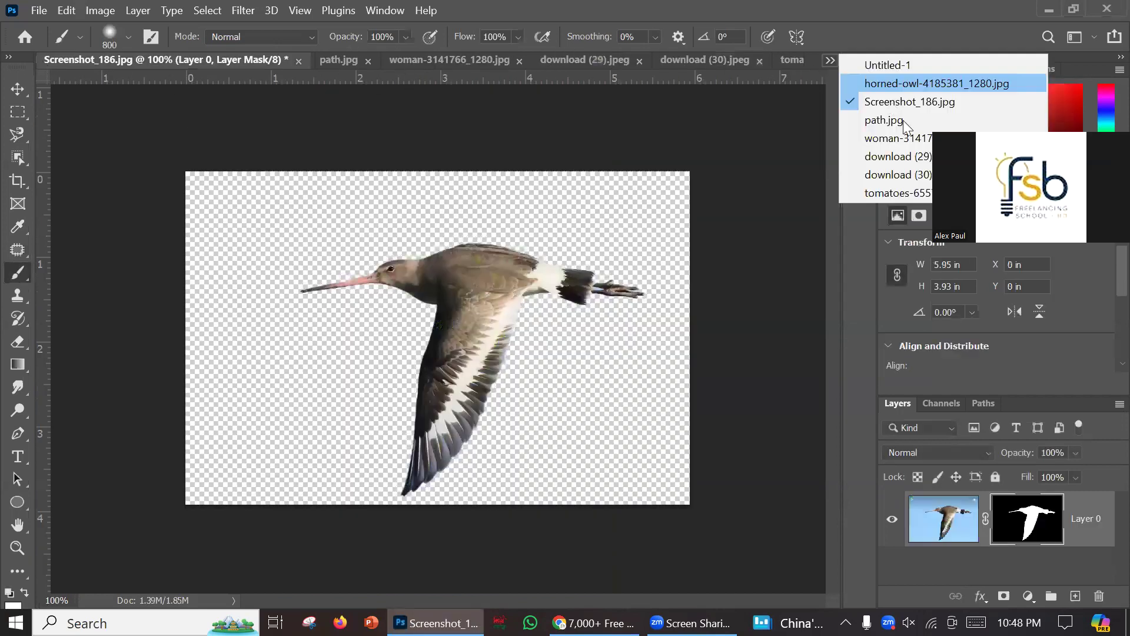
left_click(885, 65)
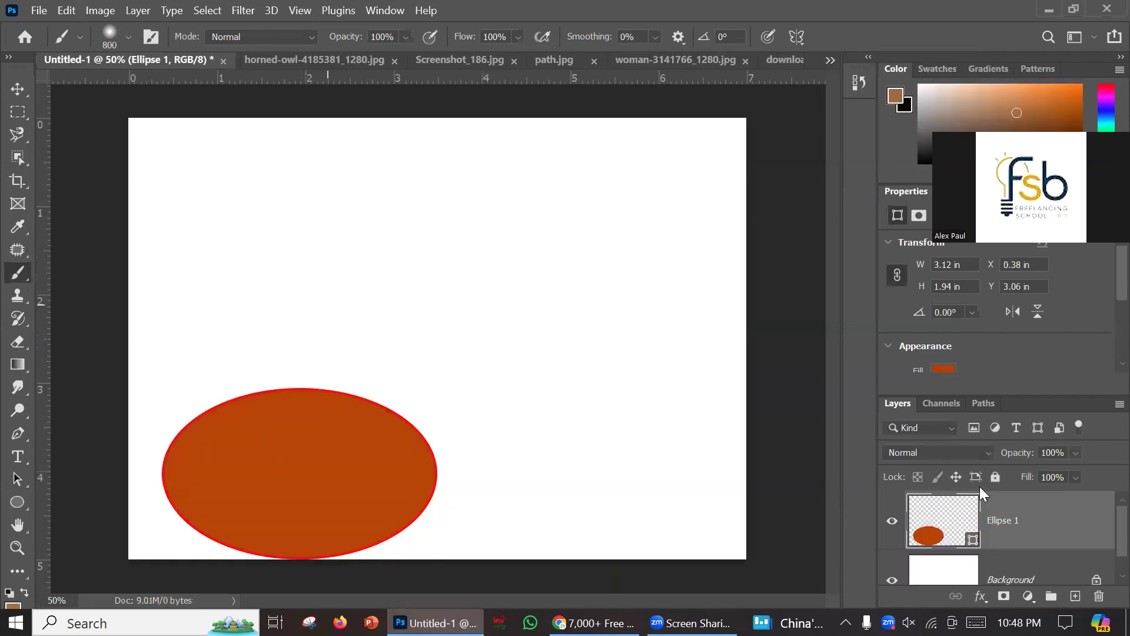
Delete the Ellipse 1 layer and unlock the Background layer.
right_click(1073, 532)
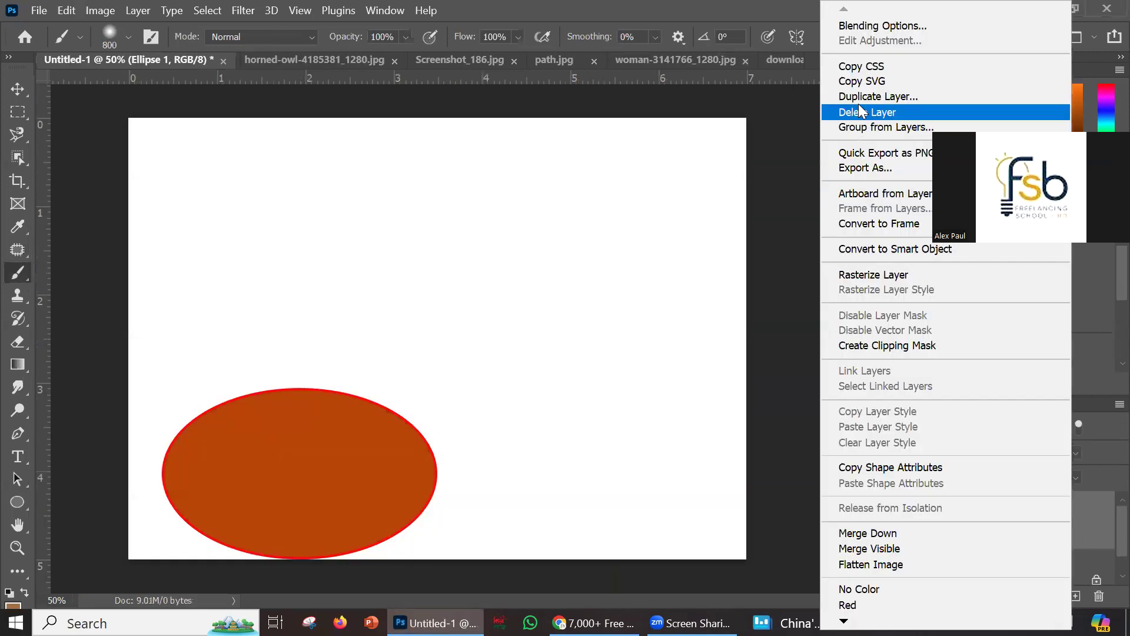
left_click(858, 104)
left_click(784, 236)
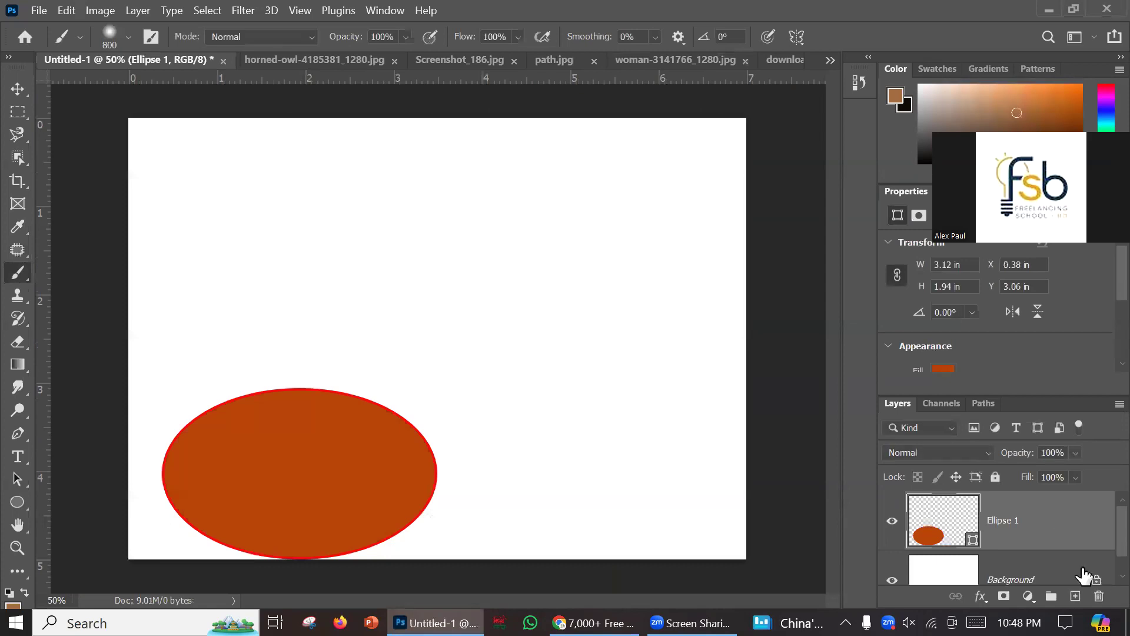
right_click(1065, 530)
left_click(910, 111)
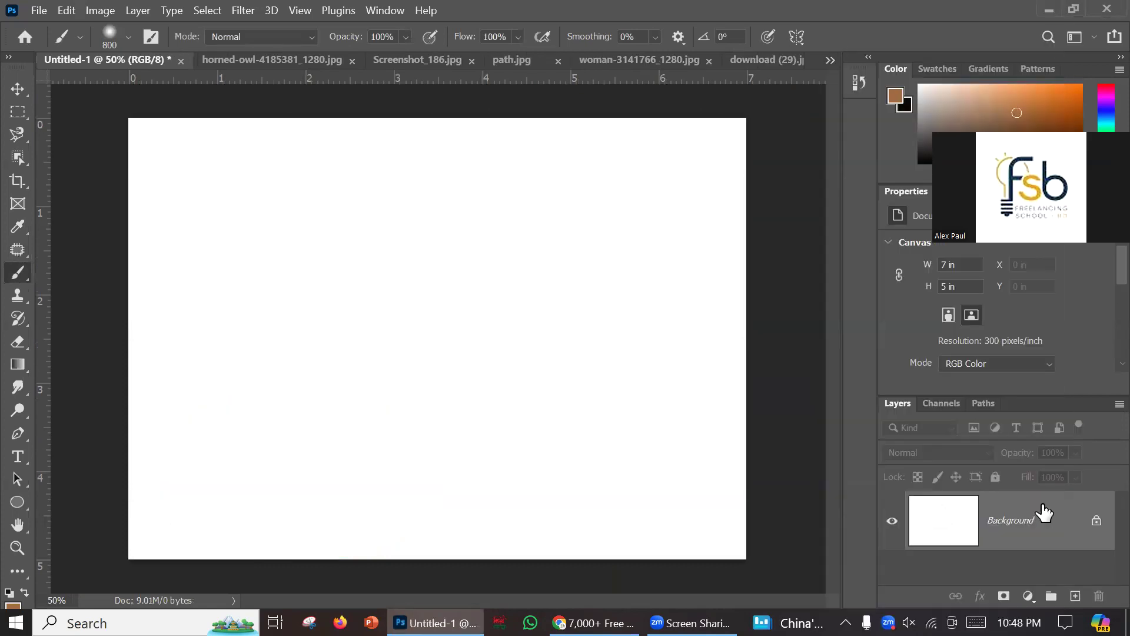
left_click(1104, 525)
Paint broad, soft brown strokes across the upper part of the white canvas with the Brush Tool.
right_click(22, 274)
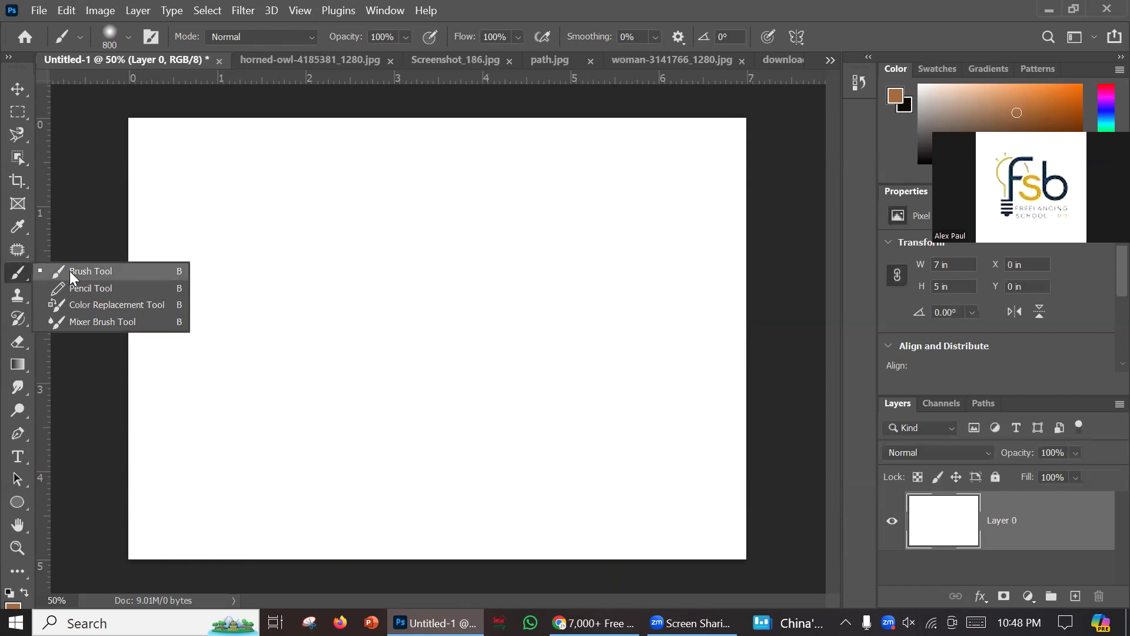
left_click(71, 271)
mouse_move(209, 237)
left_mouse_down()
mouse_move(264, 276)
mouse_move(373, 260)
mouse_move(448, 305)
mouse_move(547, 321)
mouse_move(592, 300)
mouse_move(643, 340)
mouse_move(651, 267)
left_mouse_up()
mouse_move(517, 215)
left_mouse_down()
mouse_move(630, 226)
mouse_move(540, 270)
mouse_move(396, 264)
left_mouse_up()
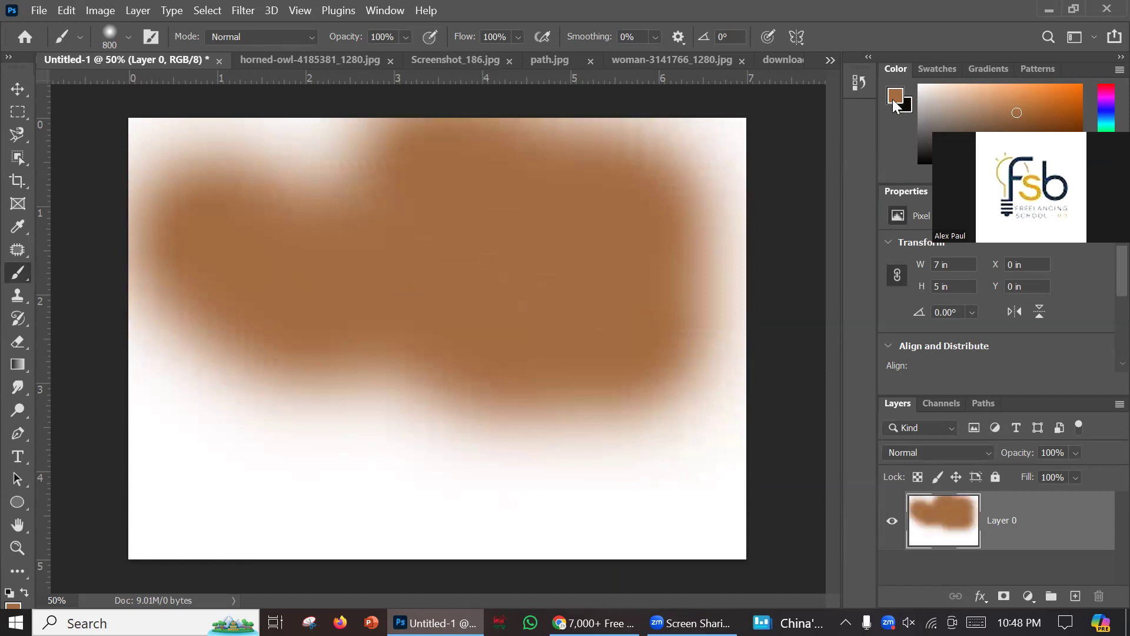
Set the foreground color to dark brown #2f1703 and undo the lighter brown brush strokes.
left_click(894, 95)
left_click(838, 342)
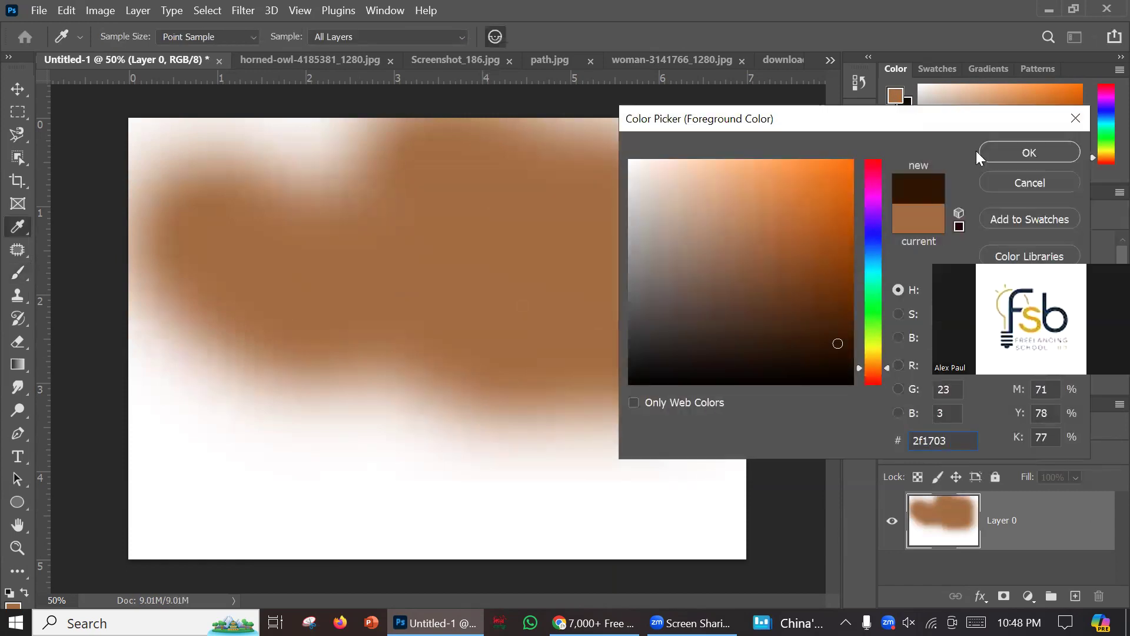
left_click(976, 151)
key("ctrl+z")
key("ctrl+z")
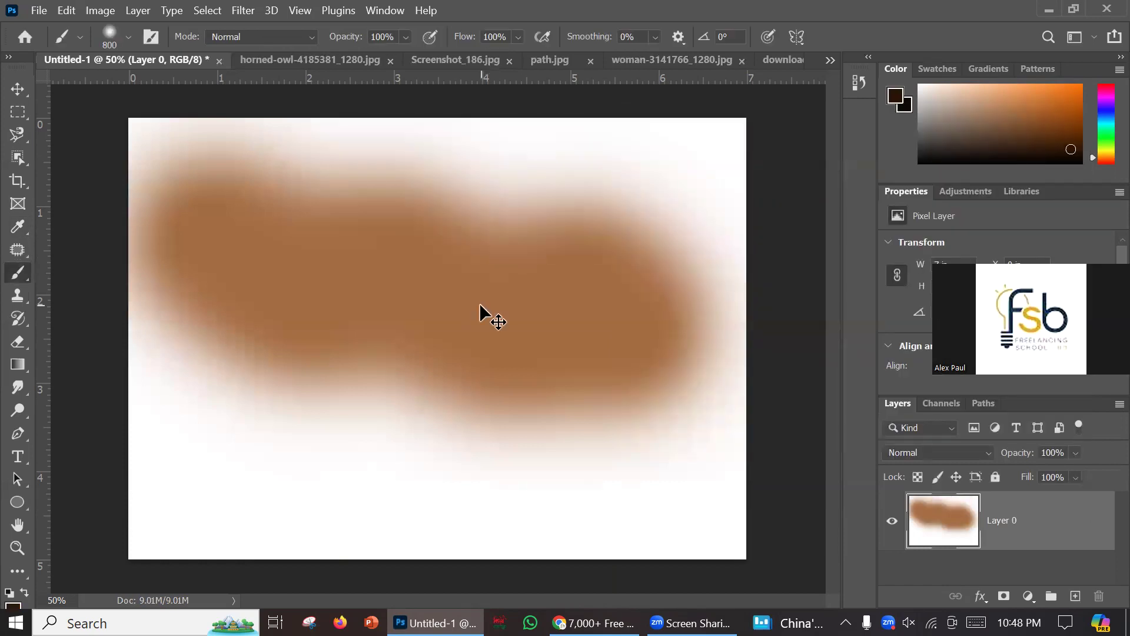
Paint soft dark brown test strokes from the canvas centre to its upper right, and undo them.
left_click_drag(402, 281, 435, 325)
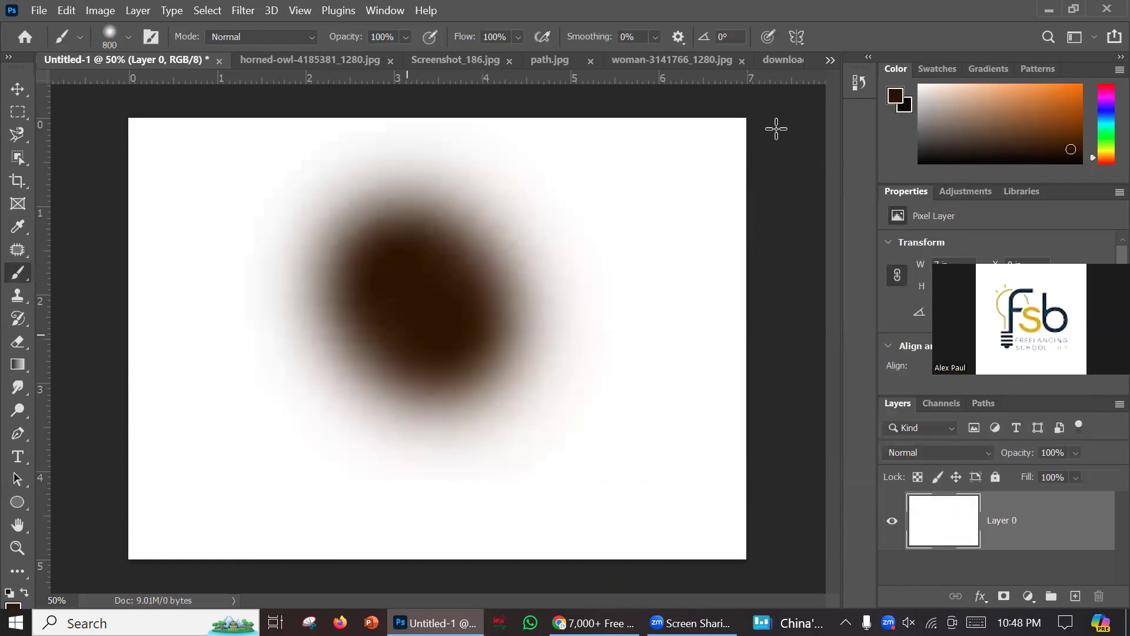
mouse_move(701, 224)
left_mouse_down()
mouse_move(599, 307)
mouse_move(538, 295)
mouse_move(444, 316)
left_mouse_up()
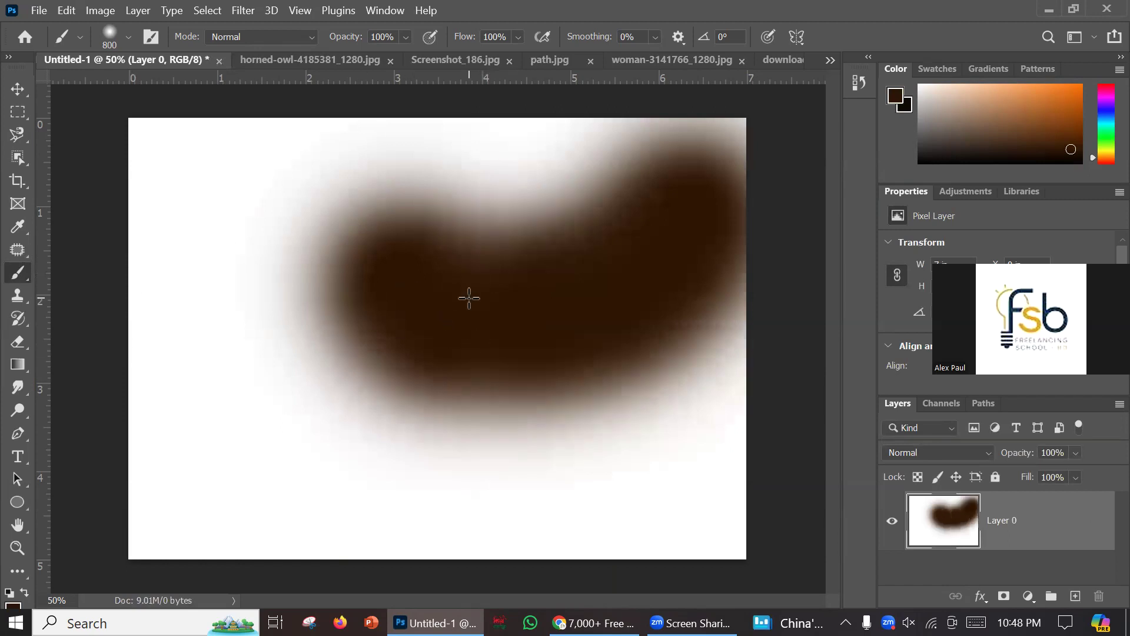
key("ctrl+z")
key("ctrl+z")
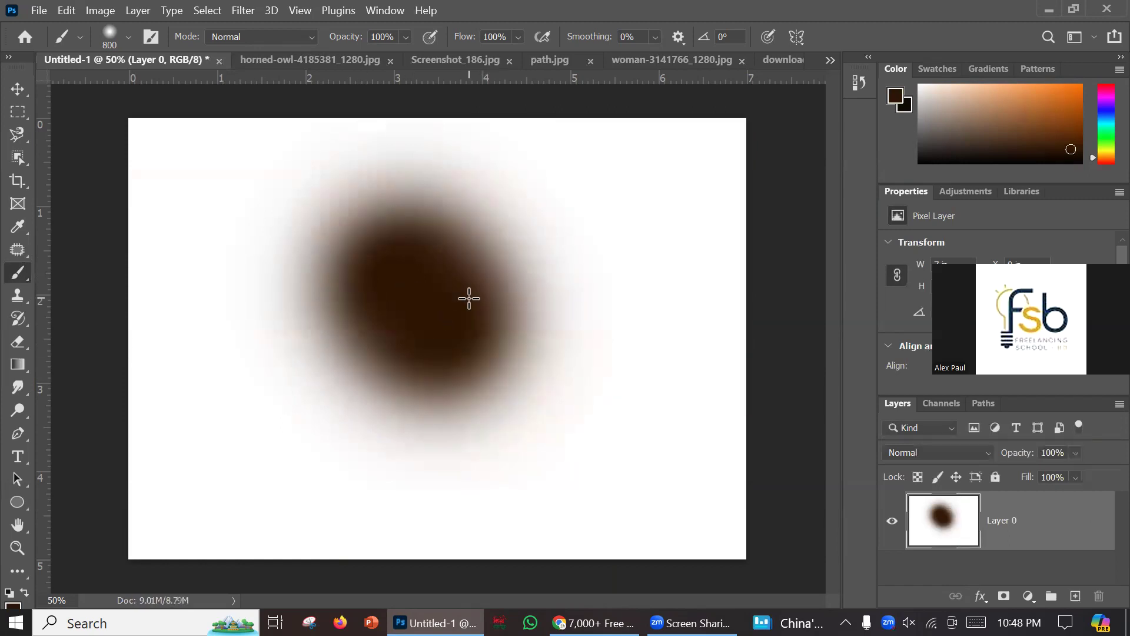
key("ctrl+z")
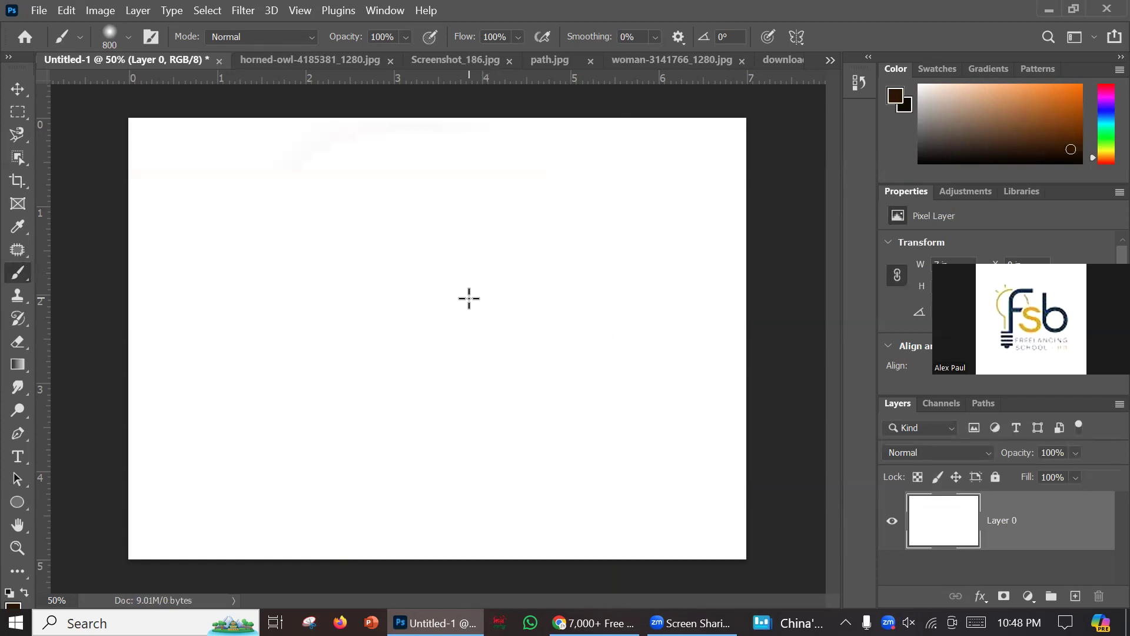
Reduce the brush size in the brush settings.
left_click(126, 36)
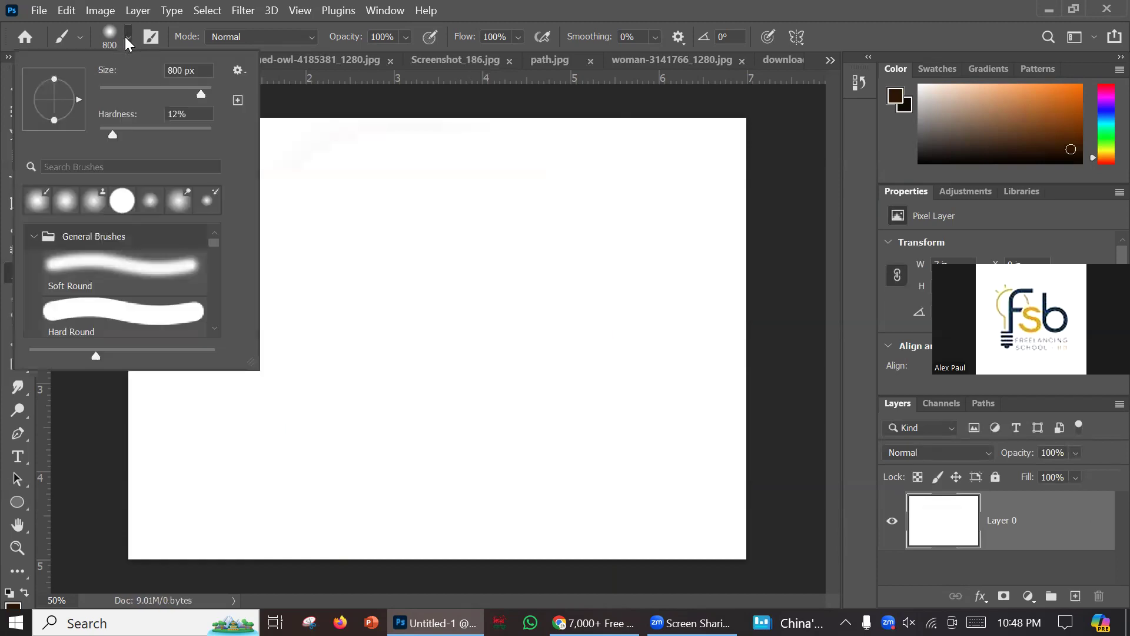
left_click_drag(197, 93, 113, 91)
left_click(28, 41)
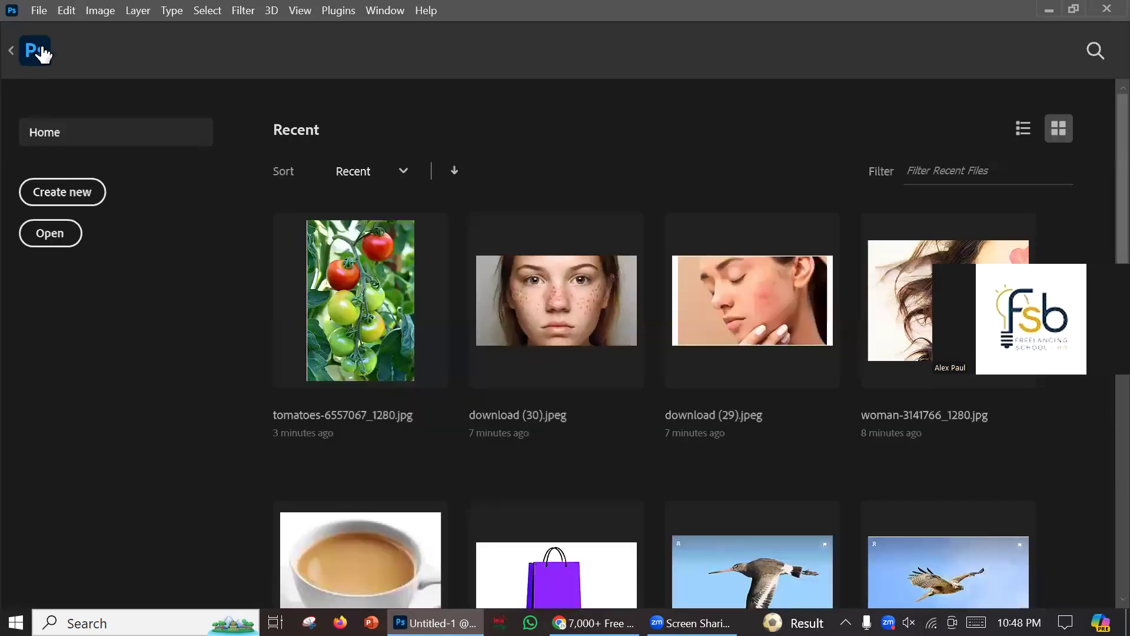
left_click(52, 234)
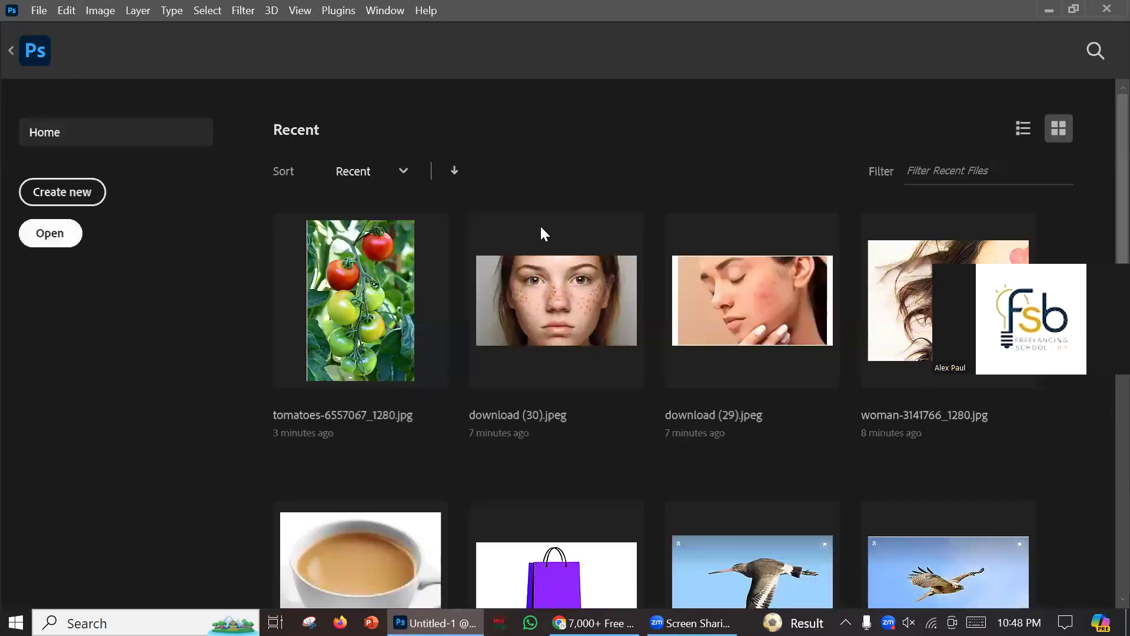
left_click(927, 453)
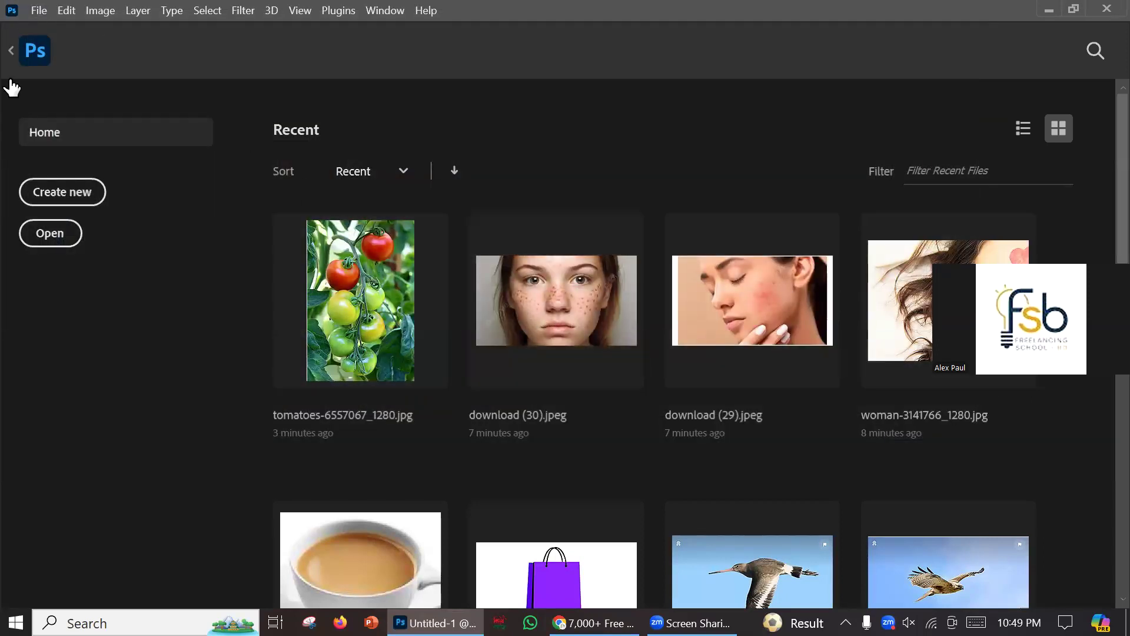
Create a new blank white document with the settings already offered.
left_click(39, 10)
left_click(70, 33)
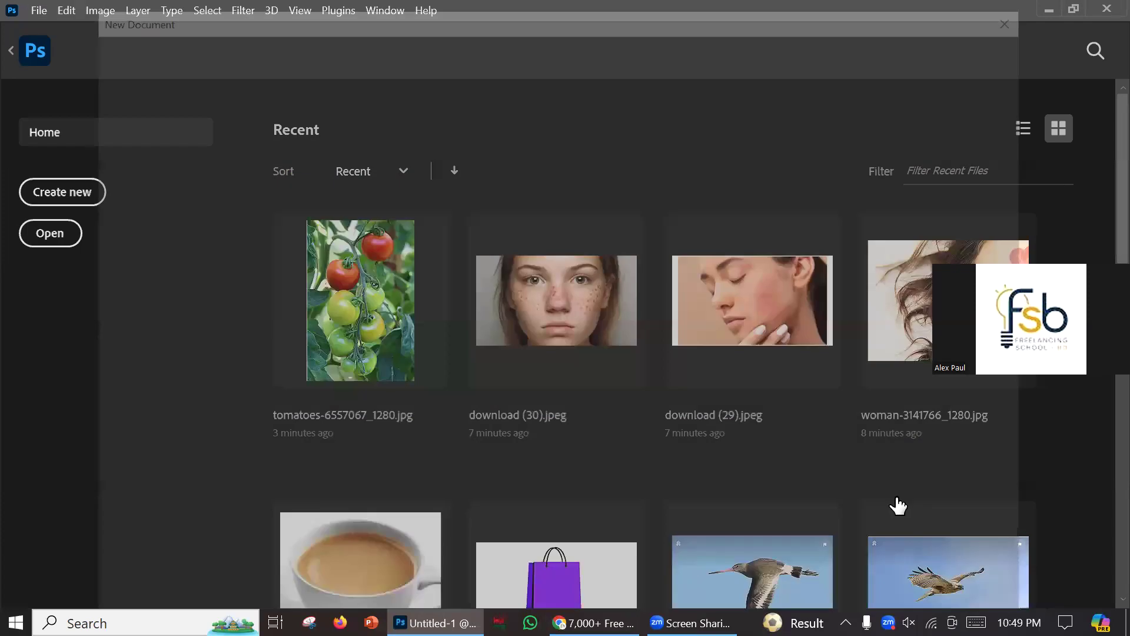
left_click(902, 603)
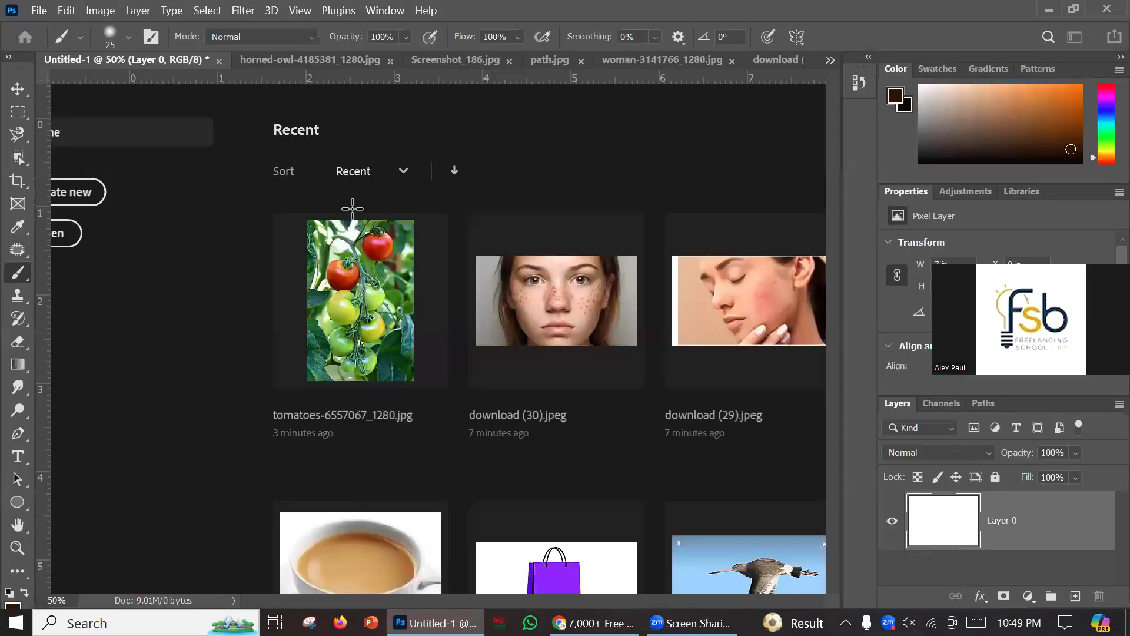
Paint thin dark brown zigzags, curves and a rough loop across the new canvas with the 25 px brush.
left_click(206, 242)
left_click(258, 272, "shift")
left_click_drag(306, 253, 440, 307)
mouse_move(458, 267)
left_mouse_down()
mouse_move(626, 325)
mouse_move(653, 292)
left_mouse_up()
left_click_drag(593, 348, 354, 396)
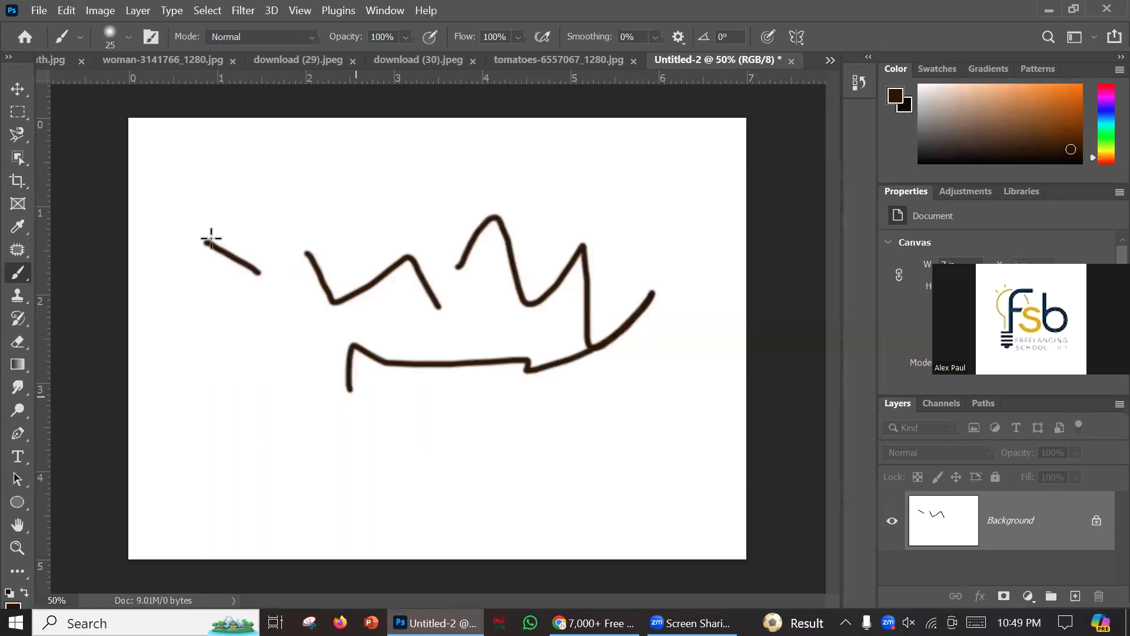
left_click_drag(198, 176, 451, 235)
mouse_move(497, 305)
left_mouse_down()
mouse_move(366, 189)
mouse_move(439, 312)
left_mouse_up()
Set the brush size to 102 px, paint thick soft strokes on the canvas's right half, and inspect their edges closely.
left_click(129, 37)
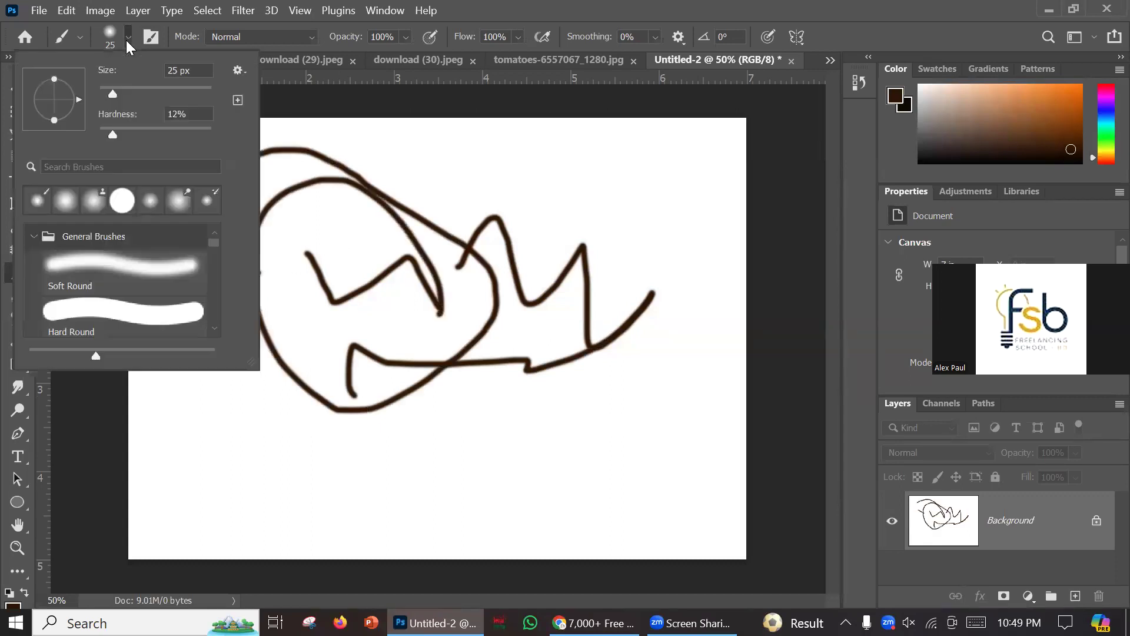
left_click_drag(124, 94, 156, 94)
mouse_move(470, 174)
left_mouse_down()
mouse_move(620, 195)
mouse_move(634, 397)
mouse_move(466, 422)
mouse_move(530, 436)
mouse_move(368, 422)
left_mouse_up()
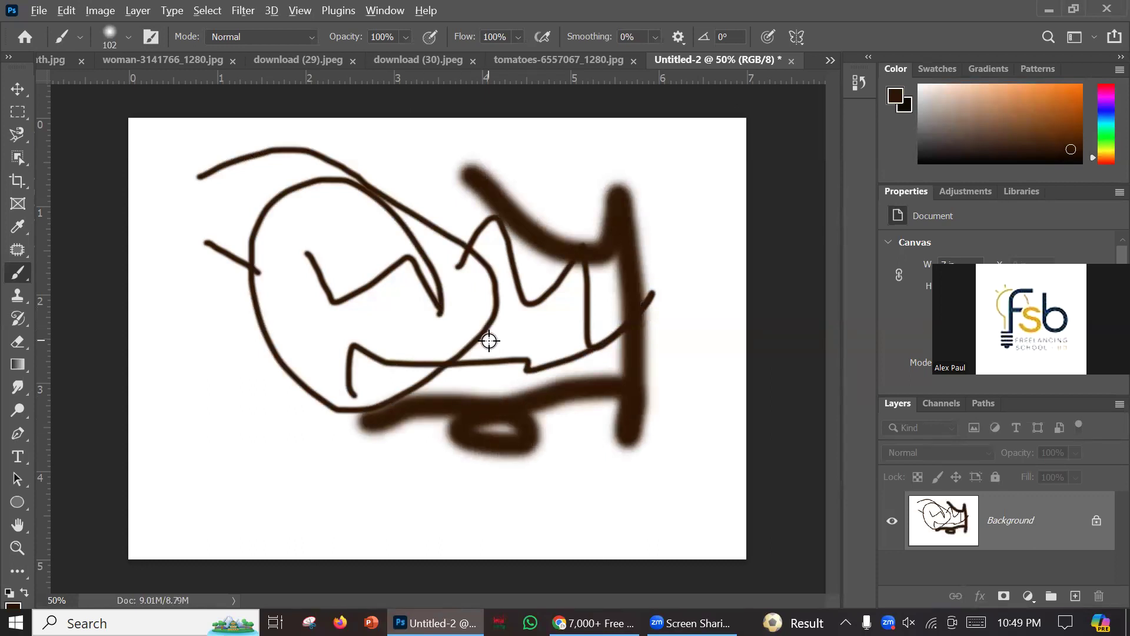
scroll(487, 338, "up", 5)
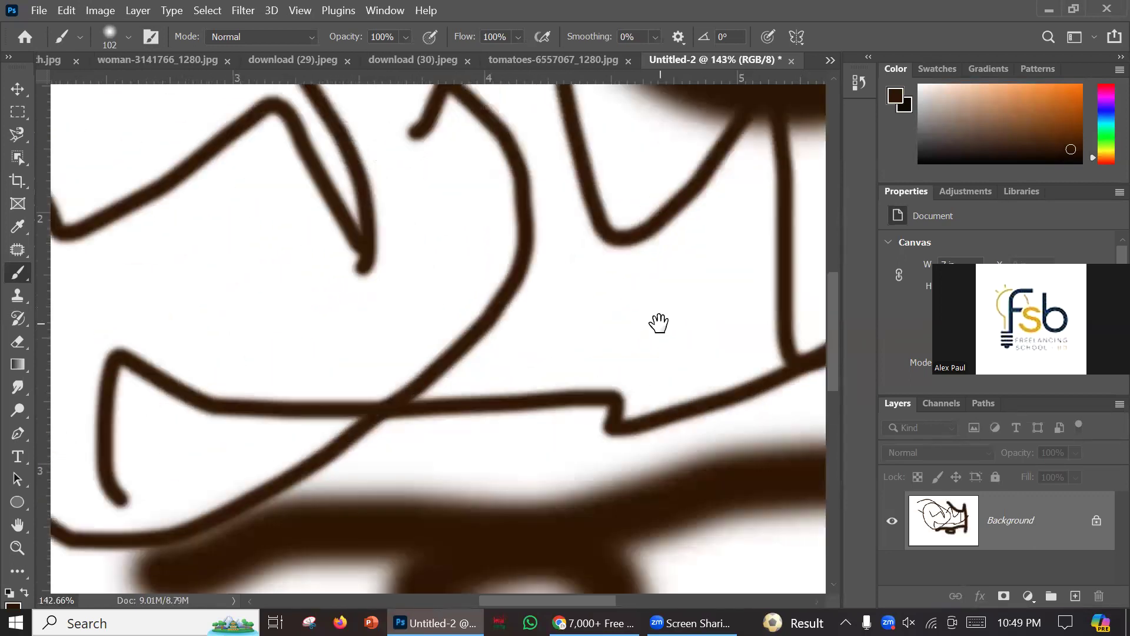
left_click_drag(638, 317, 522, 318)
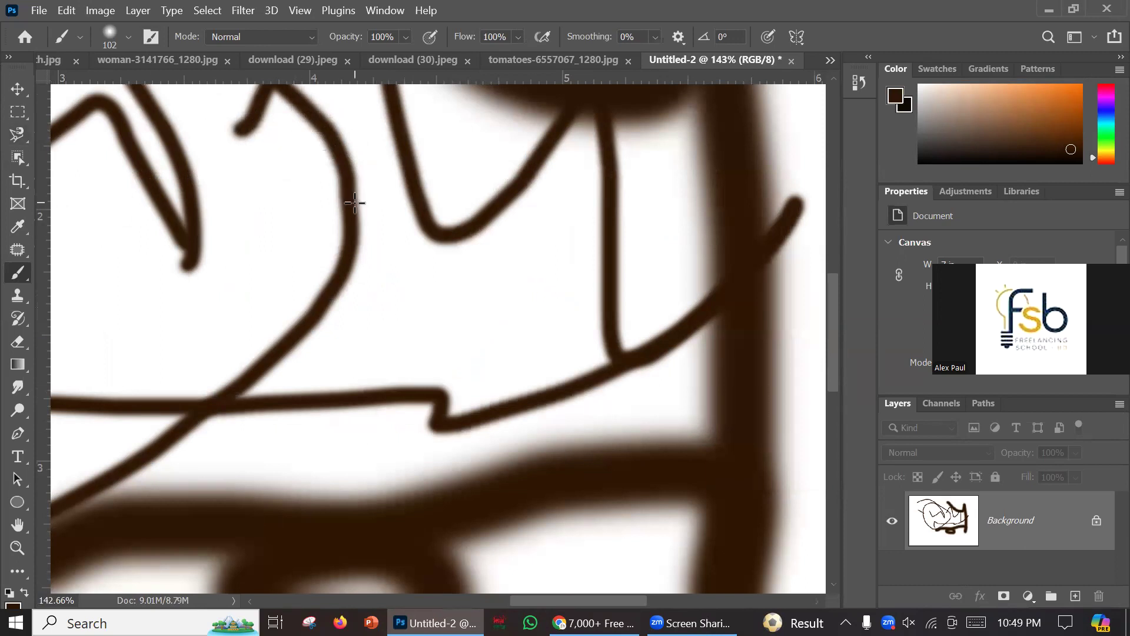
scroll(356, 202, "down", 4)
scroll(355, 202, "down", 2)
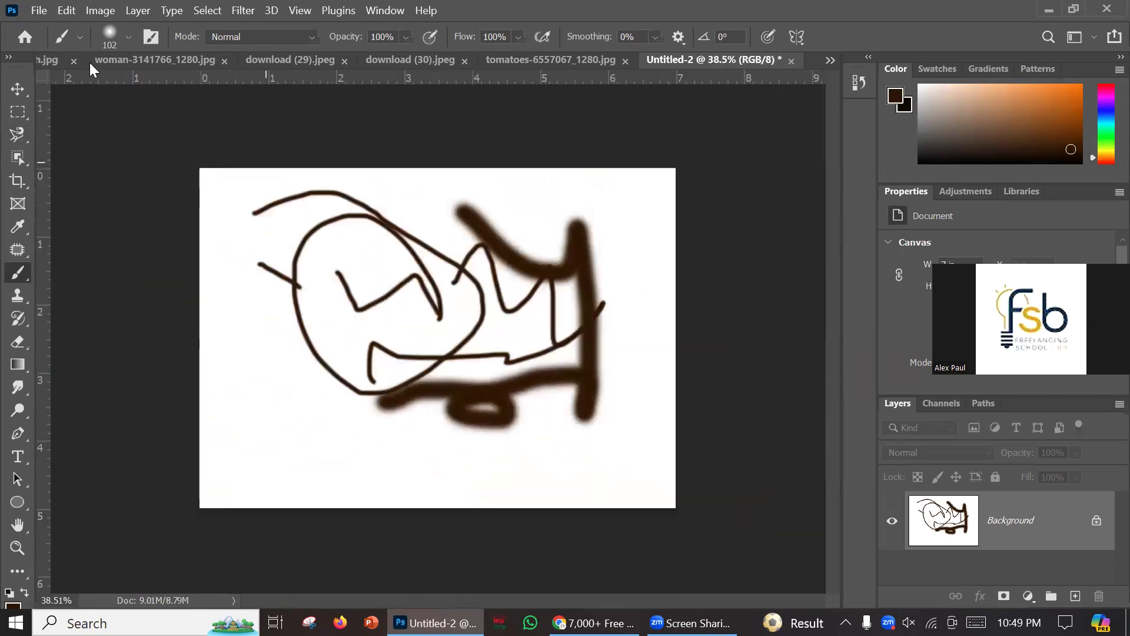
key("Print")
left_click_drag(78, 12, 173, 36)
left_click(260, 79)
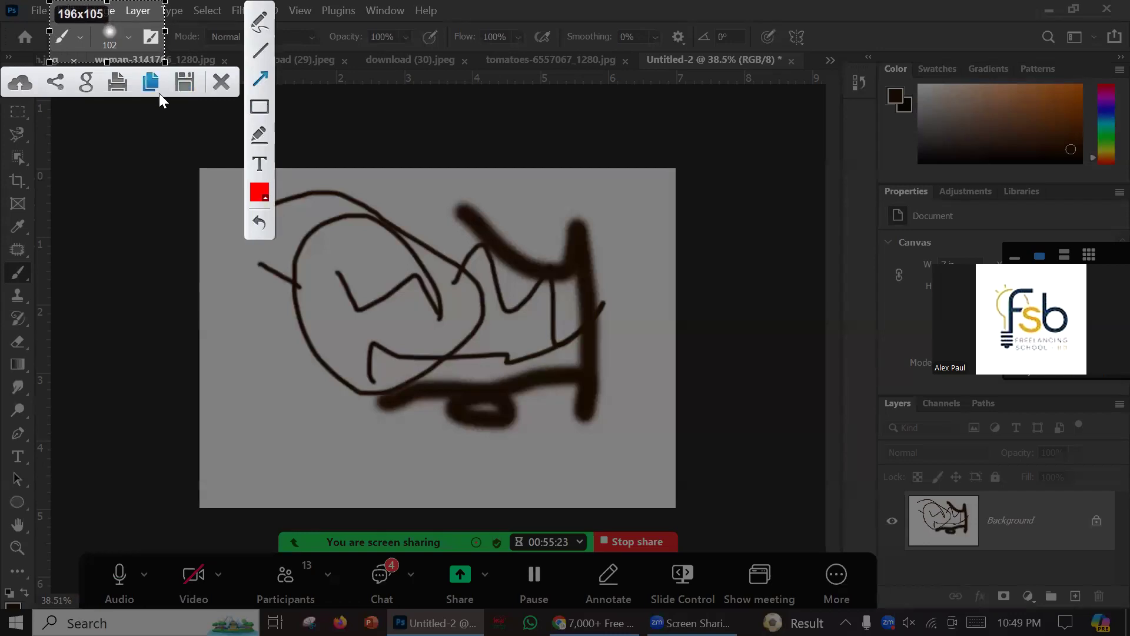
key("Escape")
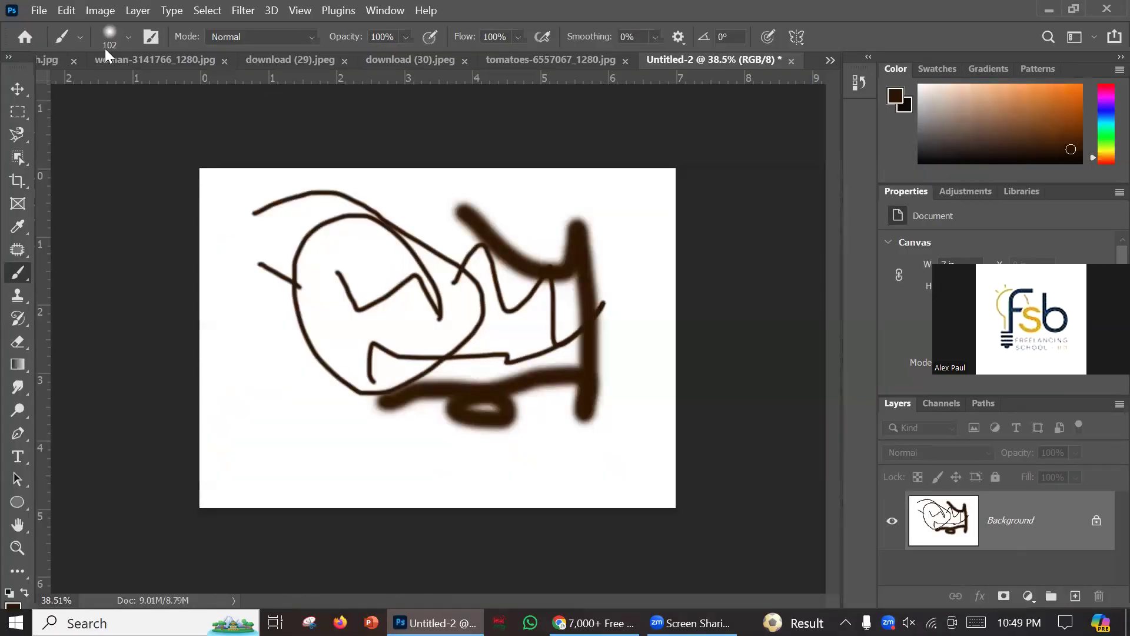
Show the brush presets, mark Soft Round and Hard Round with red arrows in a screen capture, and discard the capture.
left_click(126, 37)
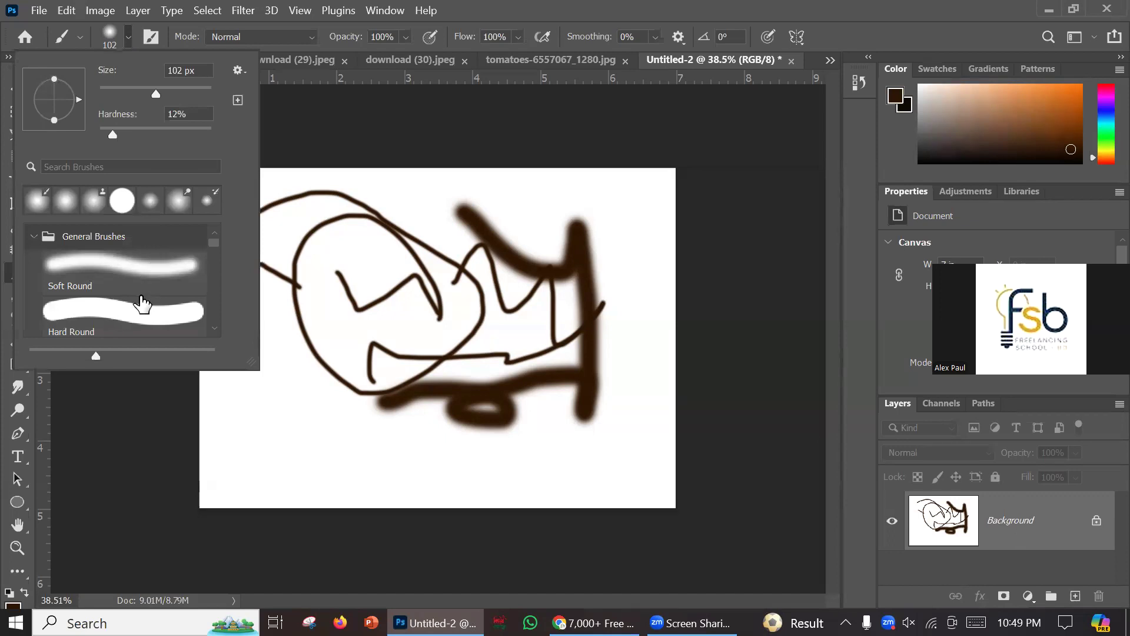
key("Print")
left_click_drag(2, 118, 280, 382)
left_click_drag(152, 302, 165, 292)
left_click_drag(153, 233, 137, 248)
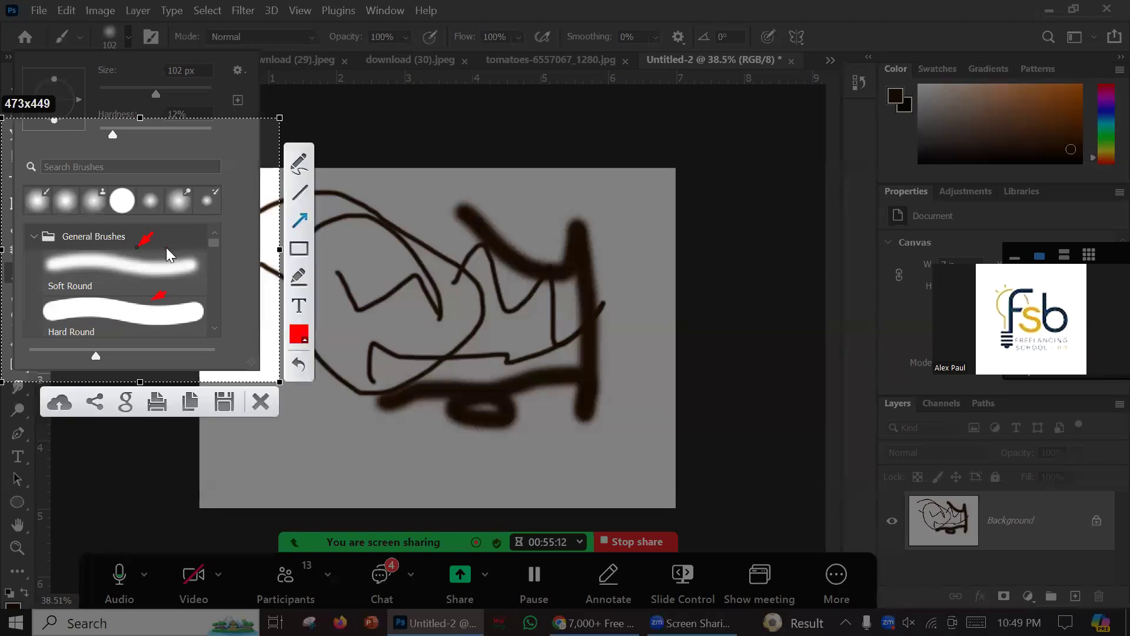
left_click(261, 405)
Choose the Soft Round brush preset and paint a soft-edged stroke across the upper right of the canvas.
left_click(128, 37)
left_click(130, 273)
mouse_move(461, 201)
left_mouse_down()
mouse_move(596, 236)
mouse_move(642, 388)
left_mouse_up()
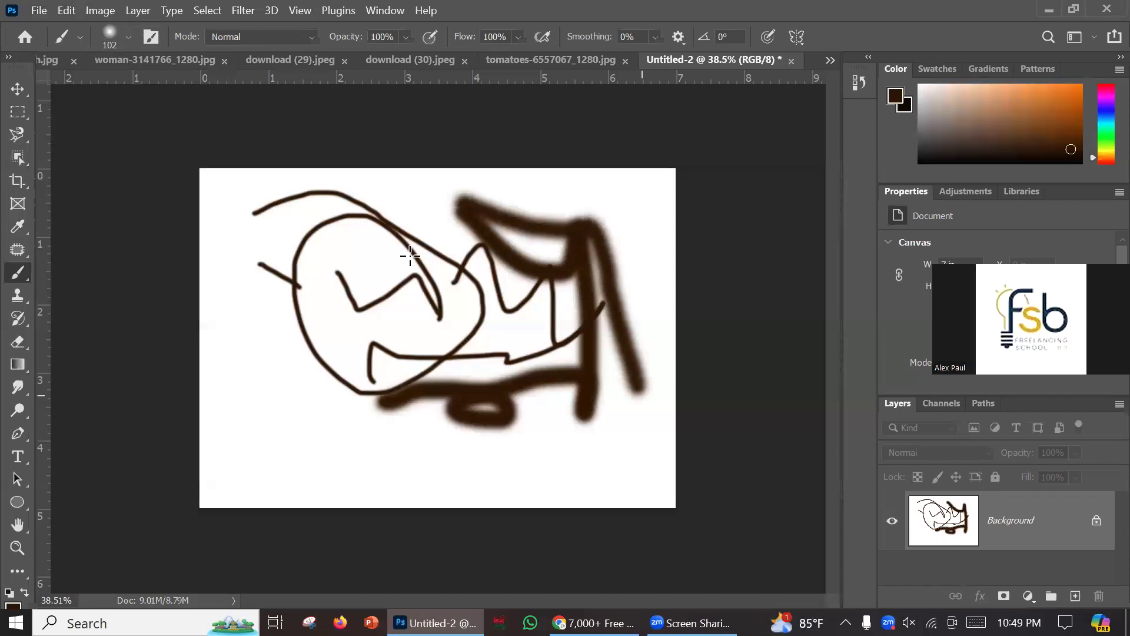
Choose the Hard Round brush preset and paint several thick hard-edged strokes on the left side of the canvas.
left_click(128, 37)
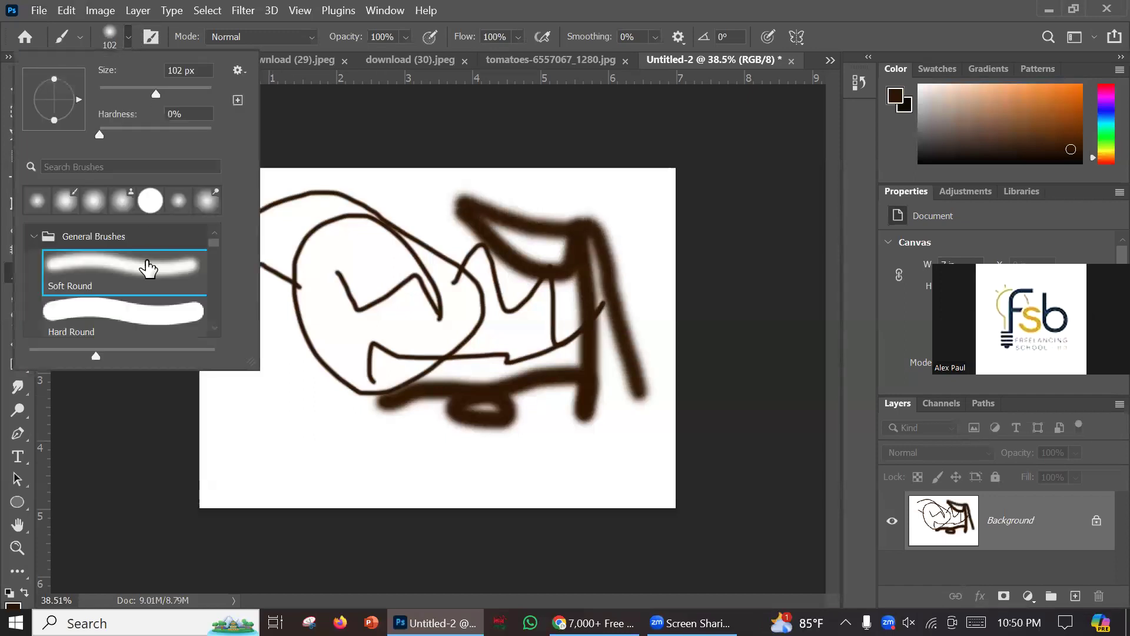
left_click(131, 311)
left_click(268, 310)
left_click_drag(285, 337, 312, 407)
mouse_move(227, 382)
left_mouse_down()
mouse_move(324, 437)
mouse_move(262, 460)
mouse_move(428, 468)
left_mouse_up()
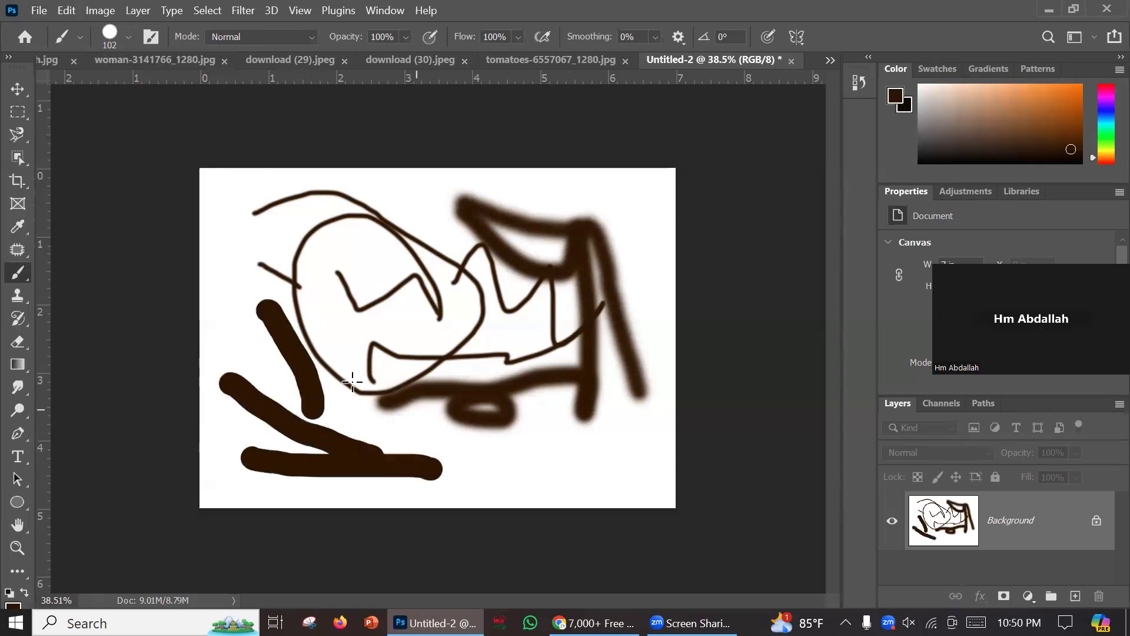
left_click_drag(330, 172, 276, 246)
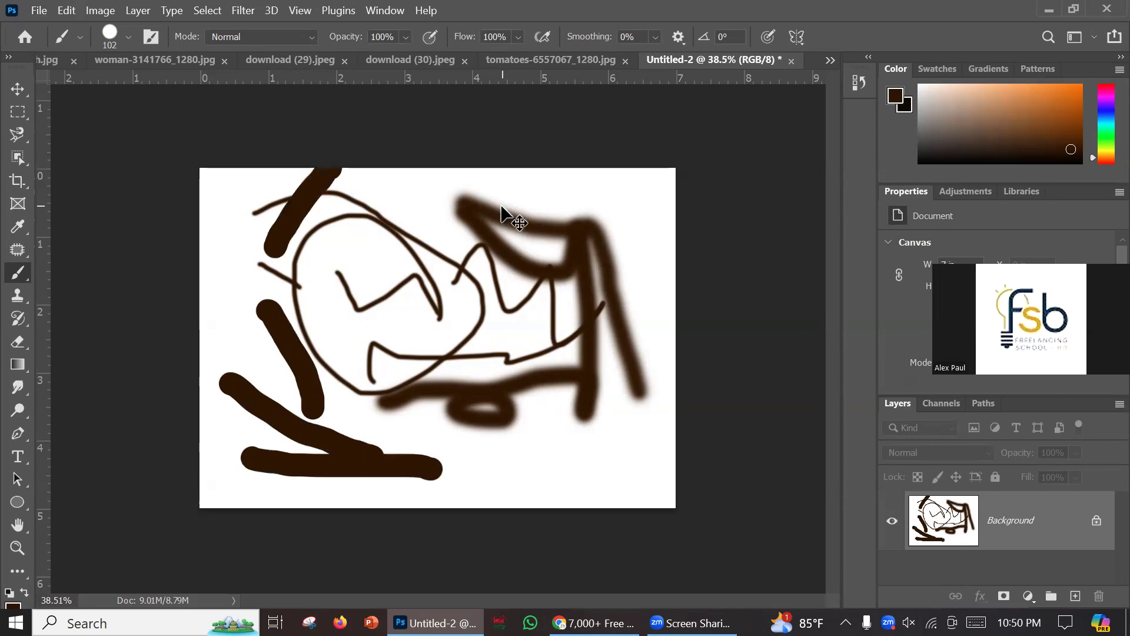
Undo all the brush strokes on the new canvas.
key("ctrl+z")
key("ctrl+z")
key("ctrl+z")
key("ctrl+z")
key("ctrl+z")
key("ctrl+z")
key("ctrl+z")
key("ctrl+z")
key("ctrl+z")
key("ctrl+z")
key("ctrl+z")
key("ctrl+z")
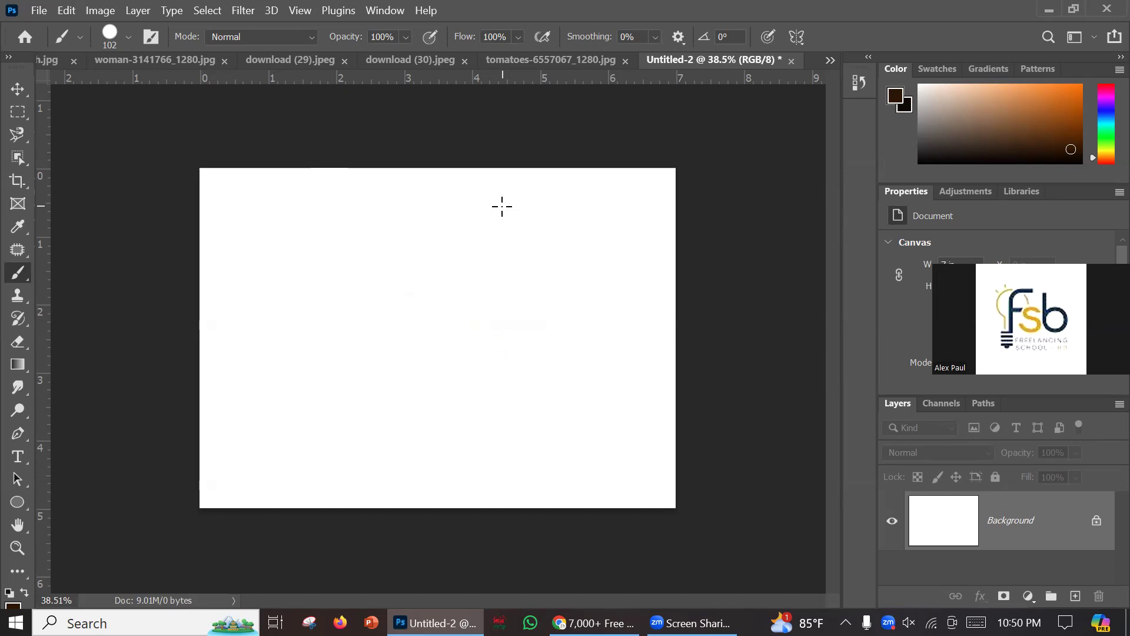
Draw thin wavy test lines across the upper half of the canvas with the Pencil Tool.
right_click(16, 276)
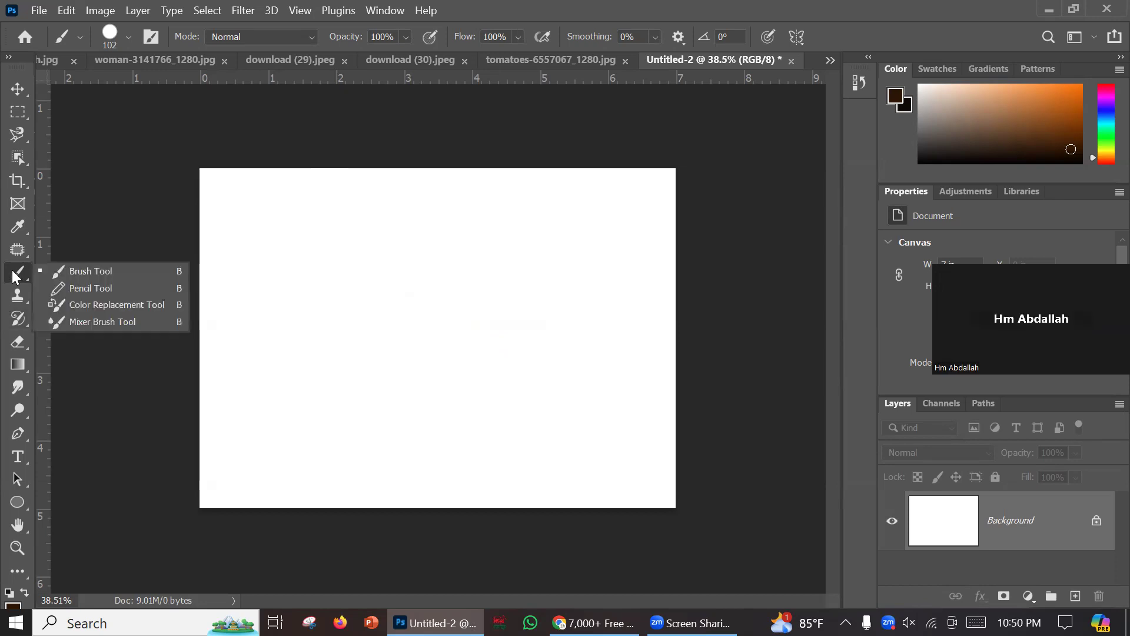
left_click(86, 289)
mouse_move(242, 287)
left_mouse_down()
mouse_move(364, 227)
mouse_move(380, 285)
mouse_move(460, 285)
mouse_move(539, 251)
left_mouse_up()
left_click_drag(501, 334, 649, 273)
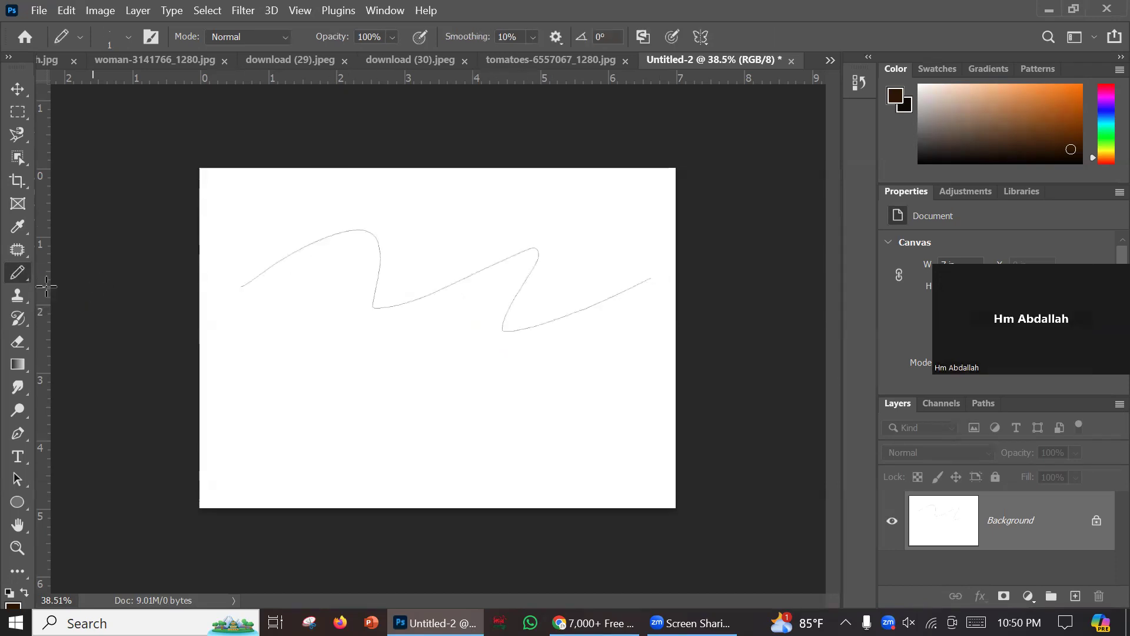
right_click(23, 280)
mouse_move(299, 288)
left_mouse_down()
mouse_move(365, 231)
mouse_move(421, 316)
mouse_move(512, 286)
mouse_move(491, 296)
left_mouse_up()
Return to the Brush Tool and paint a thick hard-edged zigzag over the pencil lines.
right_click(20, 276)
left_click(76, 270)
mouse_move(210, 264)
left_mouse_down()
mouse_move(353, 241)
mouse_move(324, 312)
mouse_move(484, 273)
mouse_move(429, 348)
mouse_move(603, 340)
left_mouse_up()
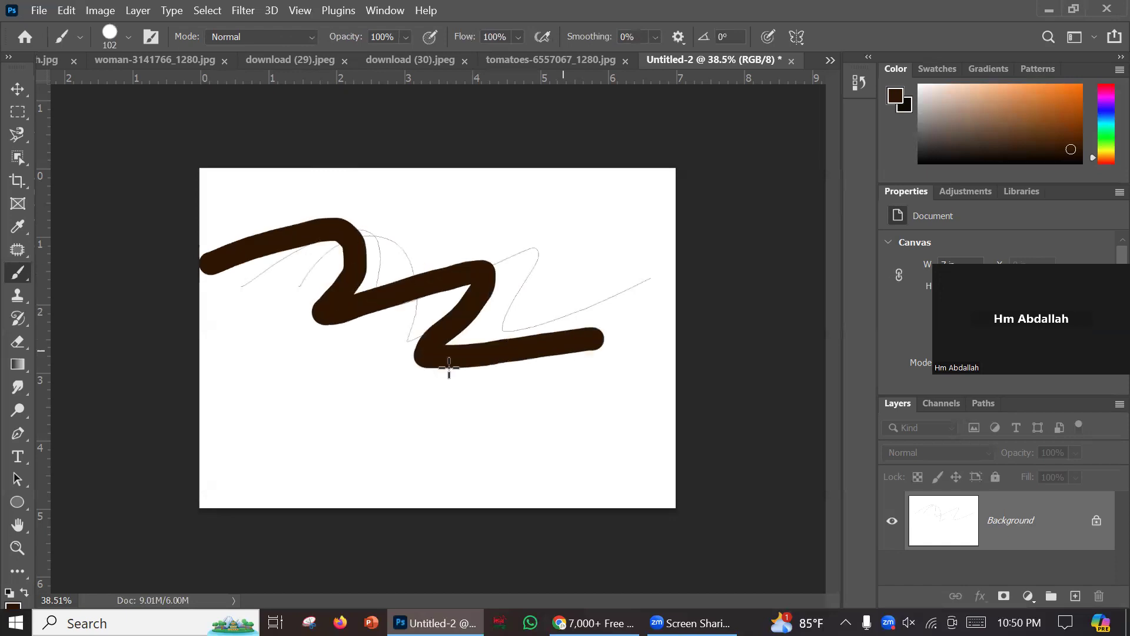
Set the brush size to 40 px and paint a thinner zigzag down the middle of the canvas.
left_click(133, 40)
left_click_drag(153, 93, 122, 94)
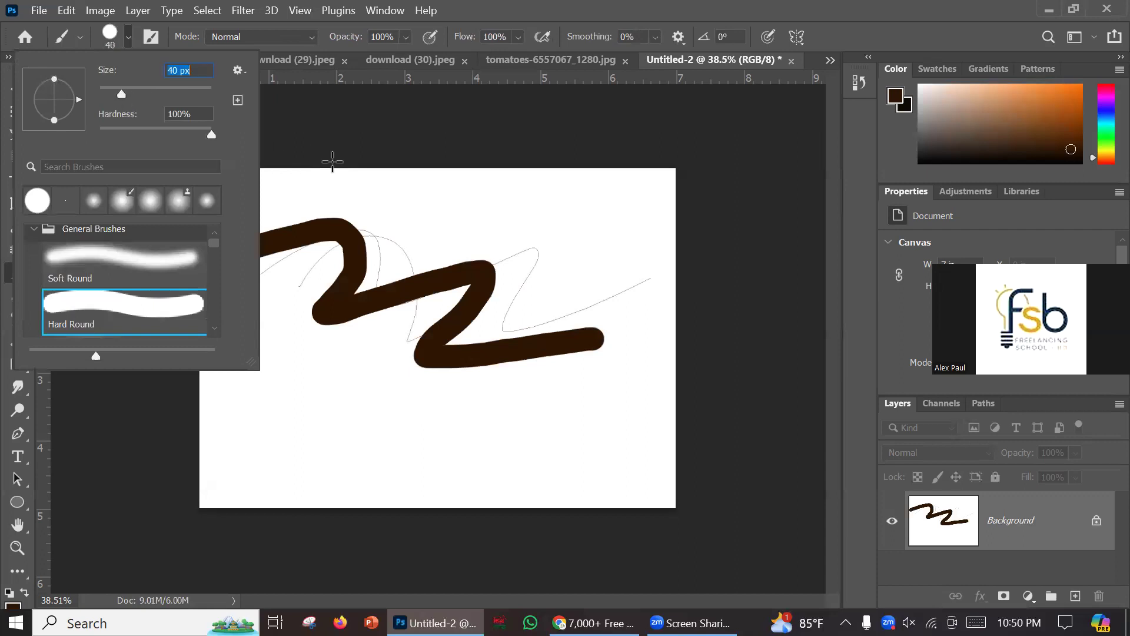
left_click(444, 205)
mouse_move(355, 199)
left_mouse_down()
mouse_move(537, 255)
mouse_move(576, 411)
mouse_move(590, 416)
left_mouse_up()
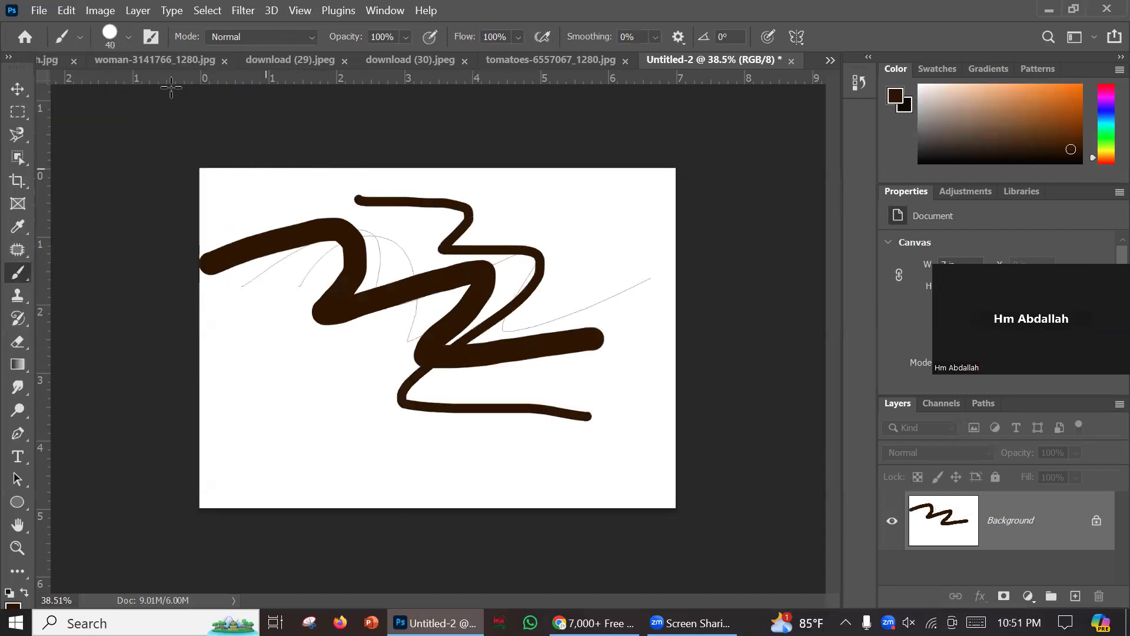
Set the brush size to 5000 px and cover the whole canvas with dark brown paint.
left_click(133, 40)
left_click_drag(121, 94, 235, 100)
left_click(610, 252)
left_click(583, 295)
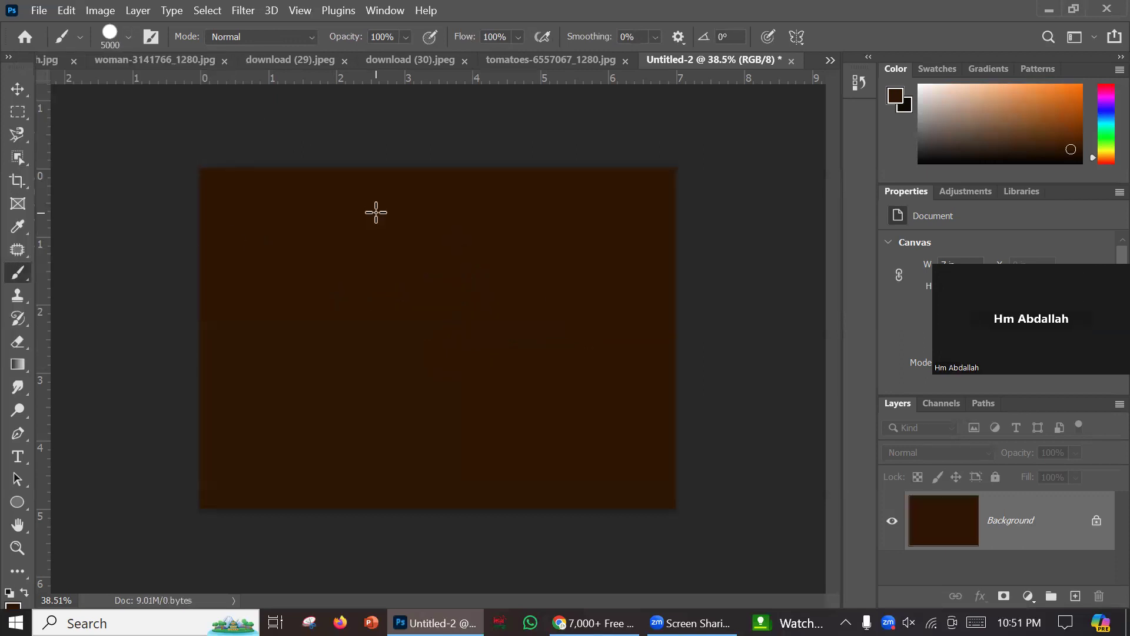
Undo the full-canvas paint and the earlier brush and pencil strokes.
key("ctrl+z")
key("ctrl+z")
key("ctrl+z")
key("ctrl+z")
key("ctrl+z")
key("ctrl+z")
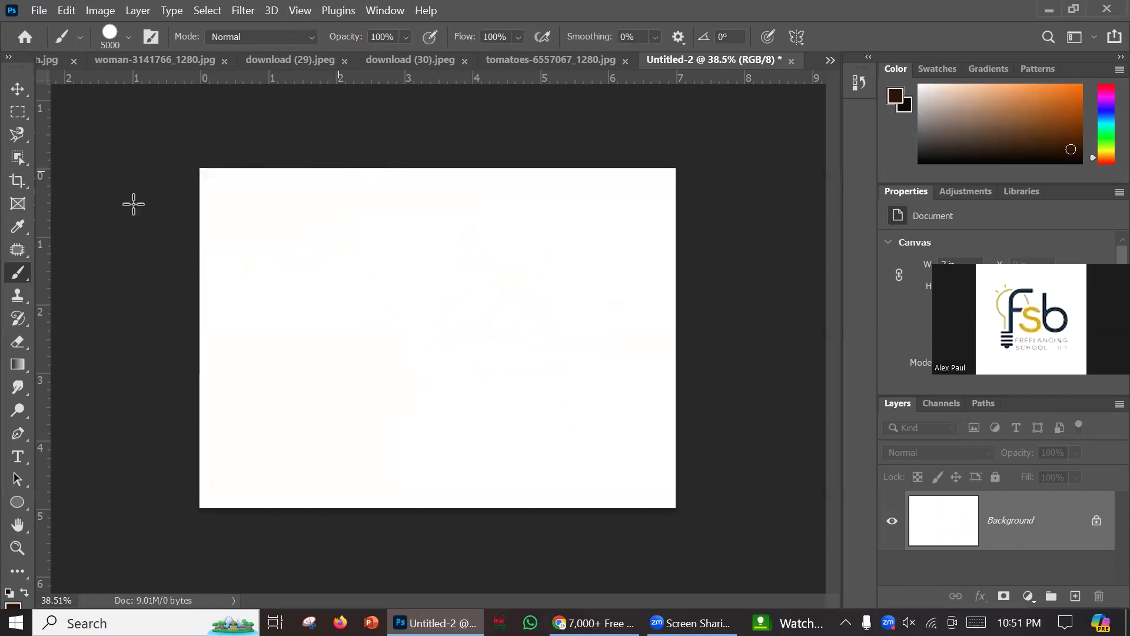
Recolor part of the woman's face in download (29).jpeg with the Color Replacement Tool.
right_click(17, 272)
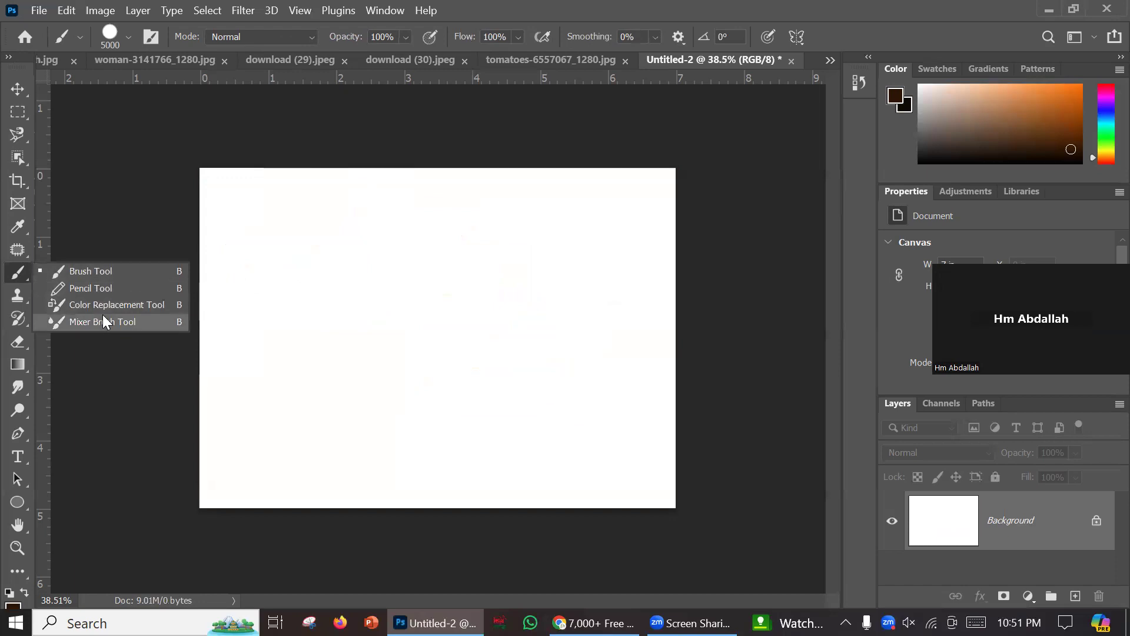
left_click(76, 305)
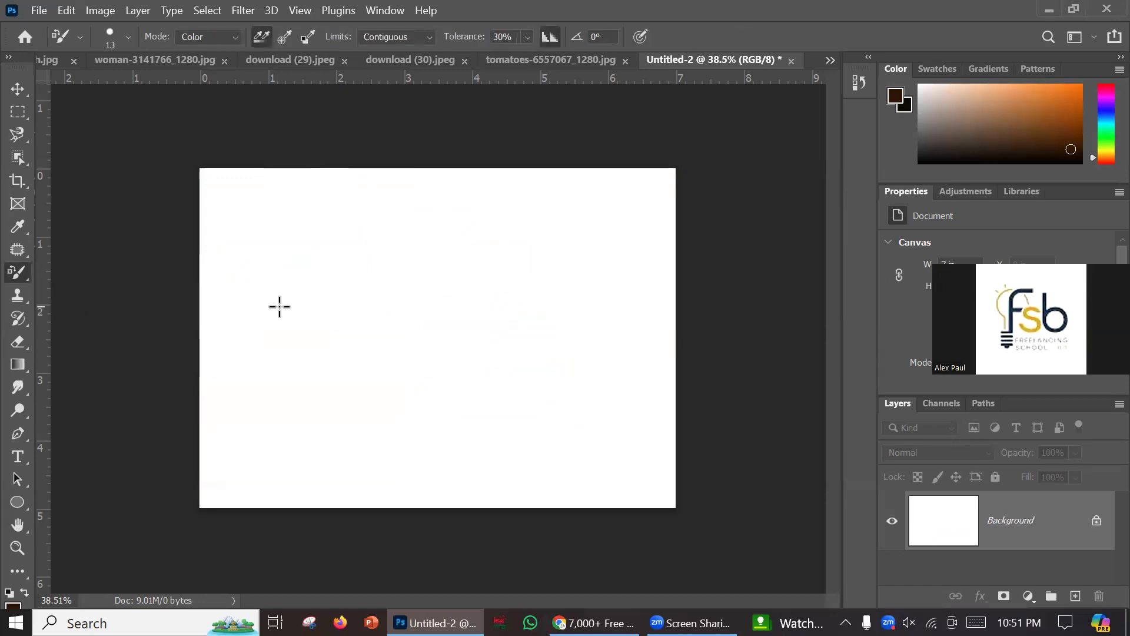
left_click(285, 65)
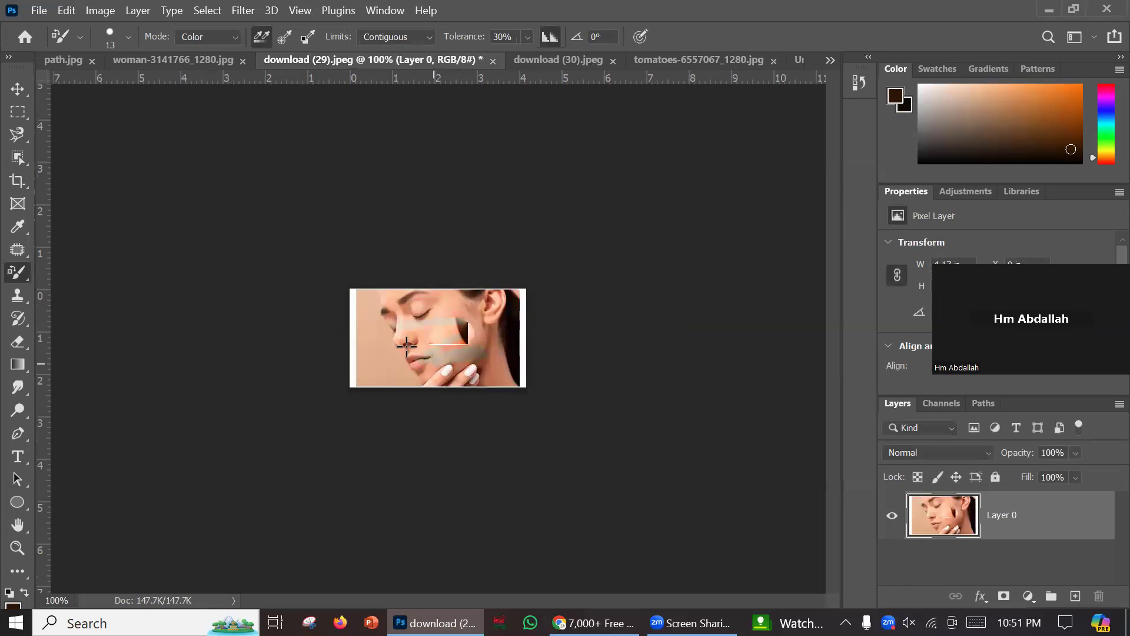
mouse_move(382, 310)
left_mouse_down()
mouse_move(403, 321)
mouse_move(446, 292)
left_mouse_up()
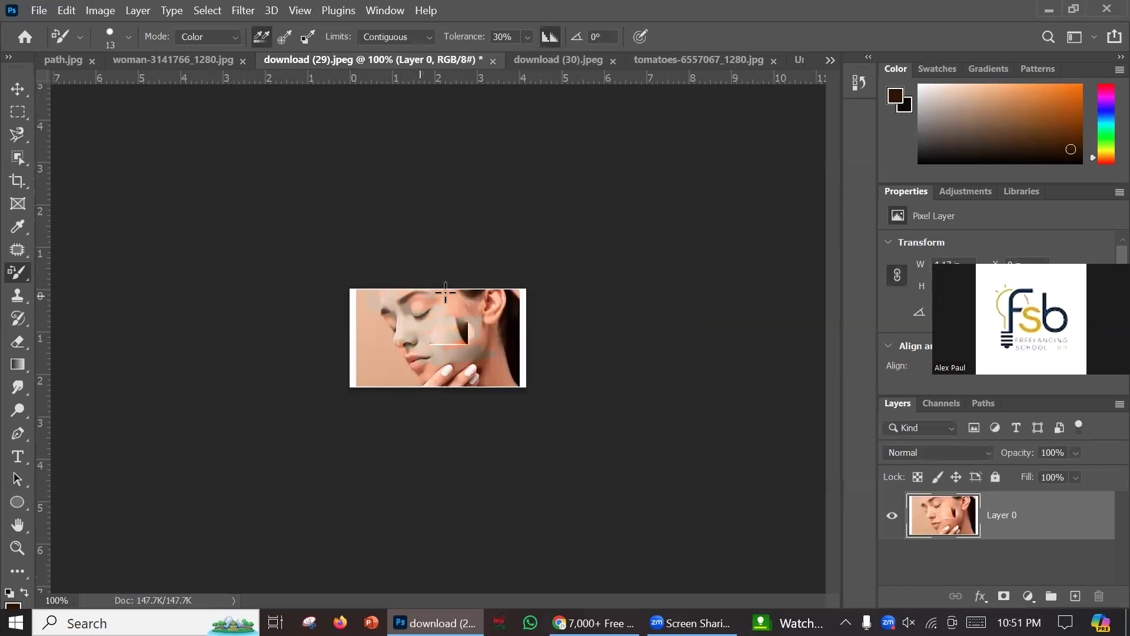
Recolor the large yellow tomato in tomatoes-6557067_1280.jpg pale brown with the Color Replacement Tool at 35 px.
left_click(572, 59)
left_click(683, 60)
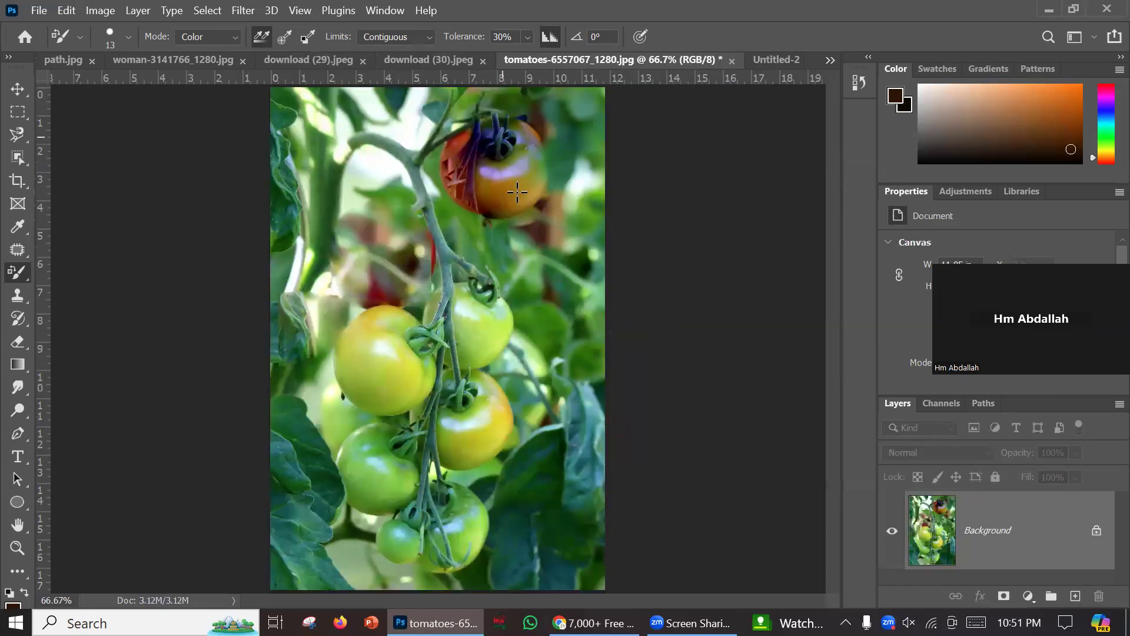
left_click_drag(363, 369, 374, 352)
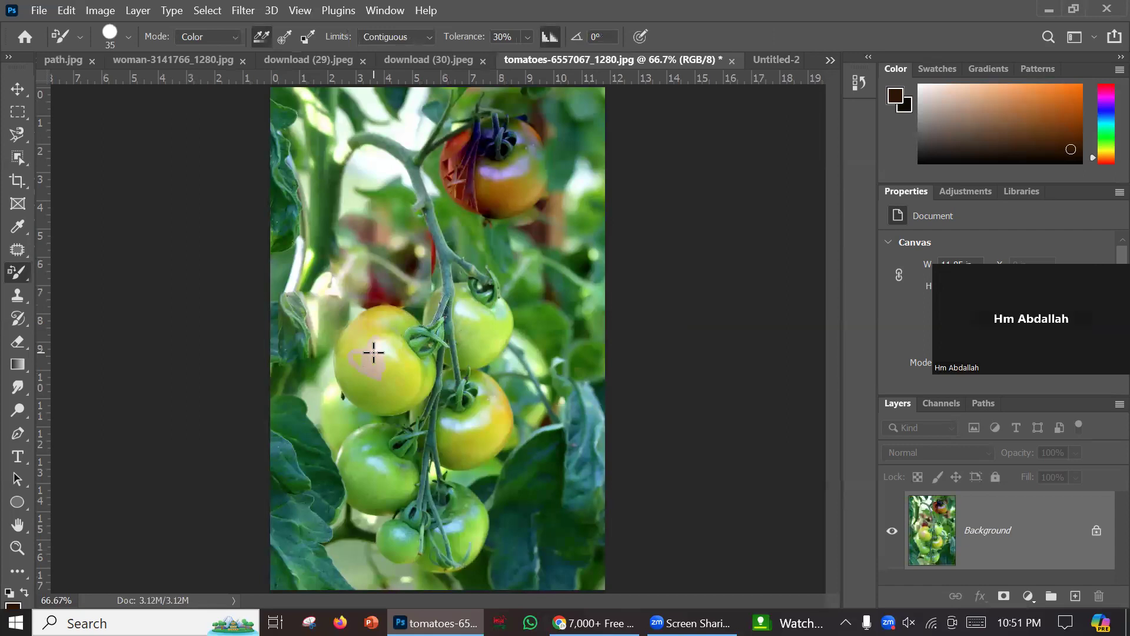
mouse_move(361, 336)
left_mouse_down()
mouse_move(410, 363)
mouse_move(358, 378)
mouse_move(349, 366)
mouse_move(364, 323)
left_mouse_up()
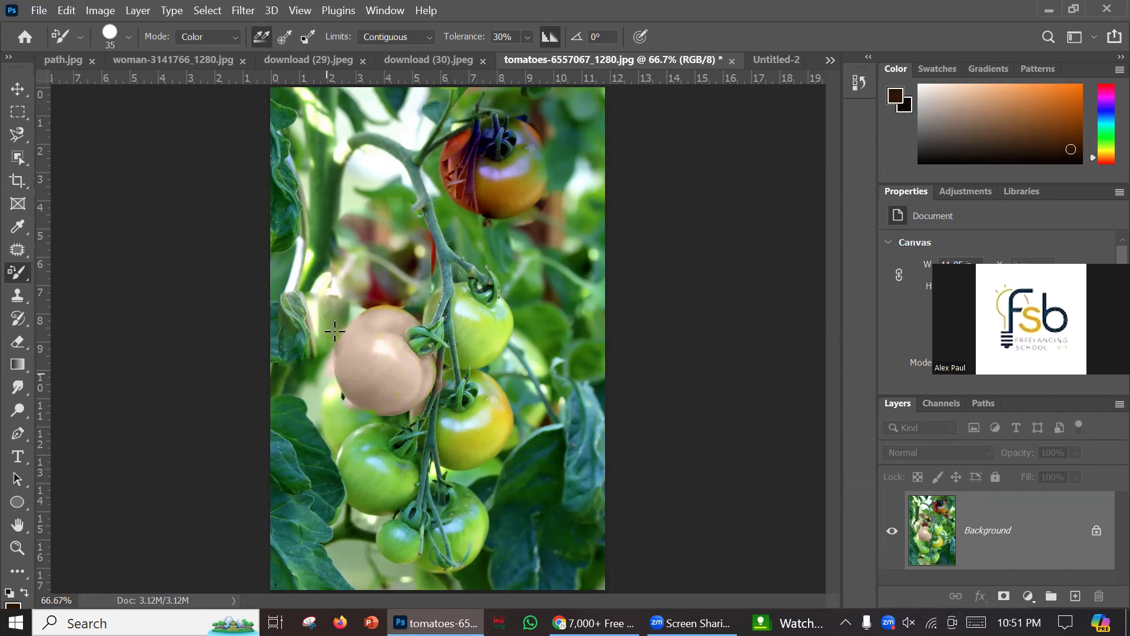
Recolor a round patch on the front of the purple bag in path.jpg brown with the Color Replacement Tool.
left_click(212, 58)
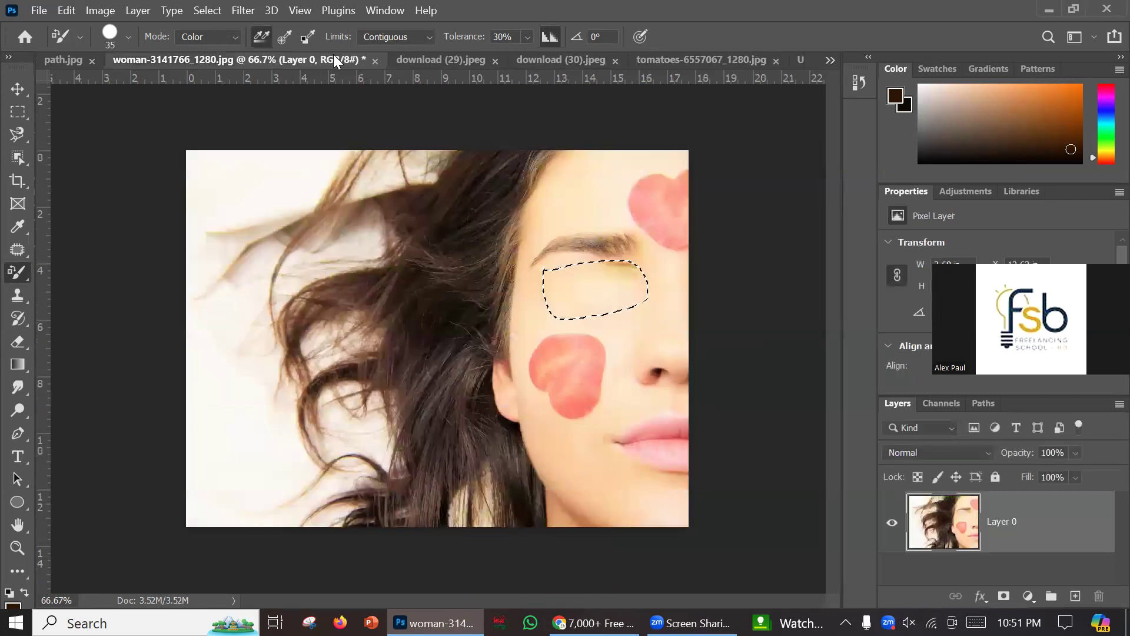
left_click(420, 60)
left_click(70, 60)
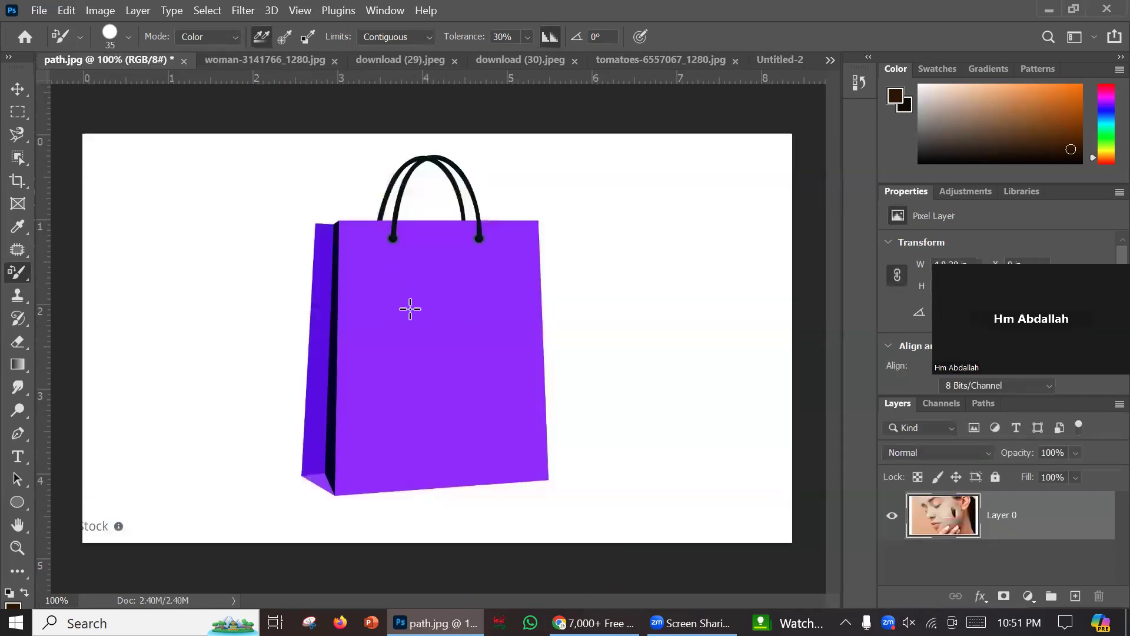
mouse_move(421, 306)
left_mouse_down()
mouse_move(429, 315)
mouse_move(394, 362)
left_mouse_up()
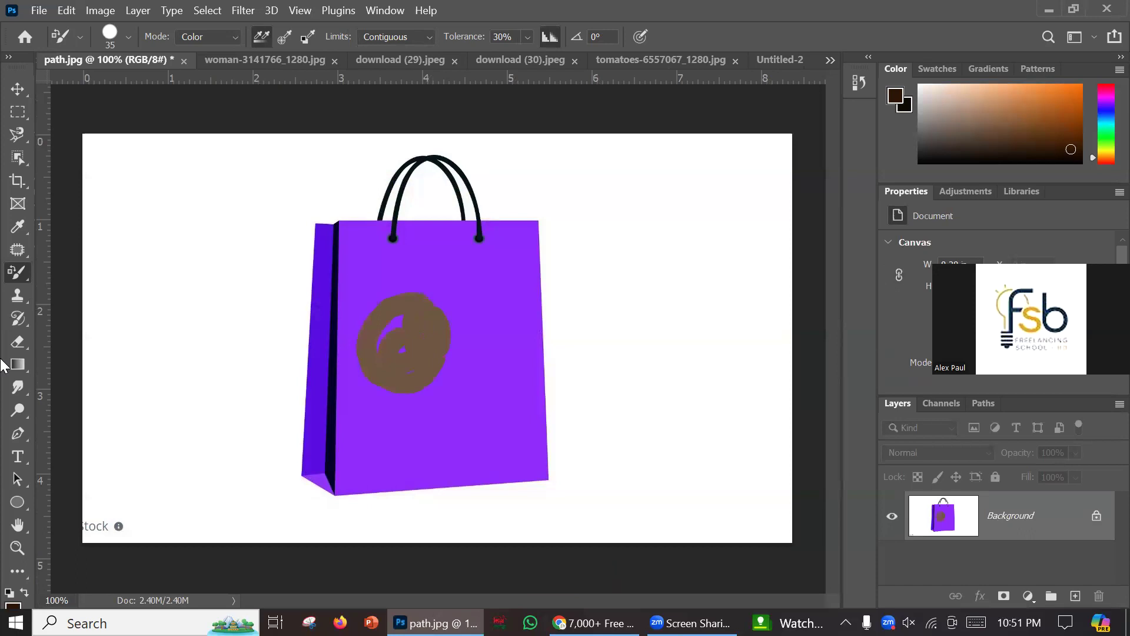
Paint a faint curved stroke across the blank Untitled-2 canvas with the Mixer Brush Tool at 13 px.
left_click(509, 59)
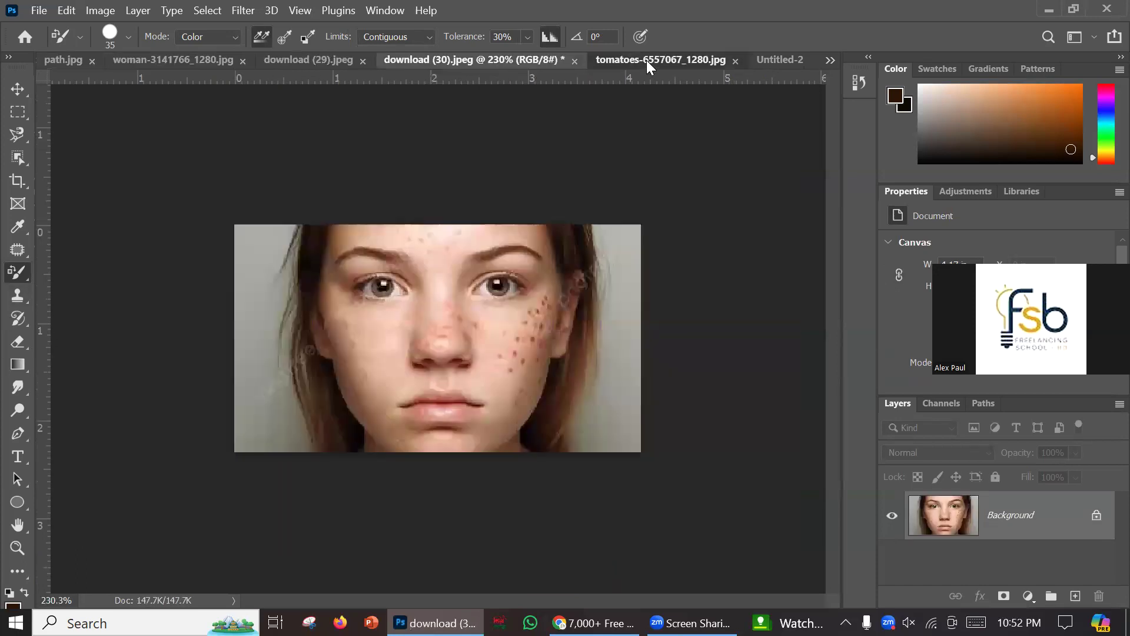
left_click(647, 60)
left_click(764, 59)
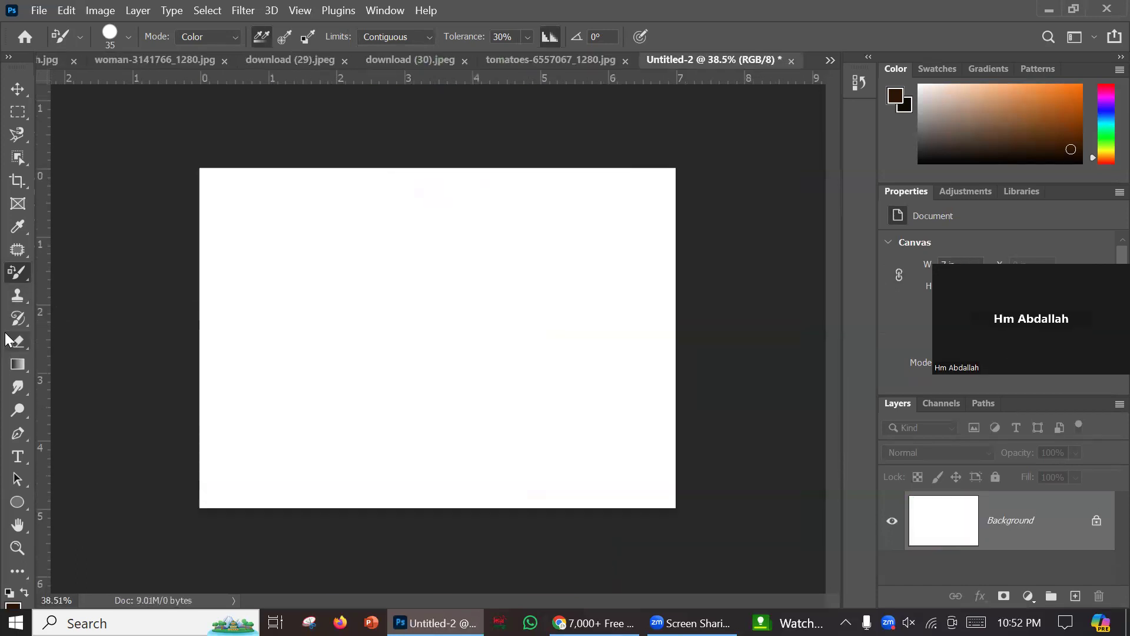
right_click(17, 272)
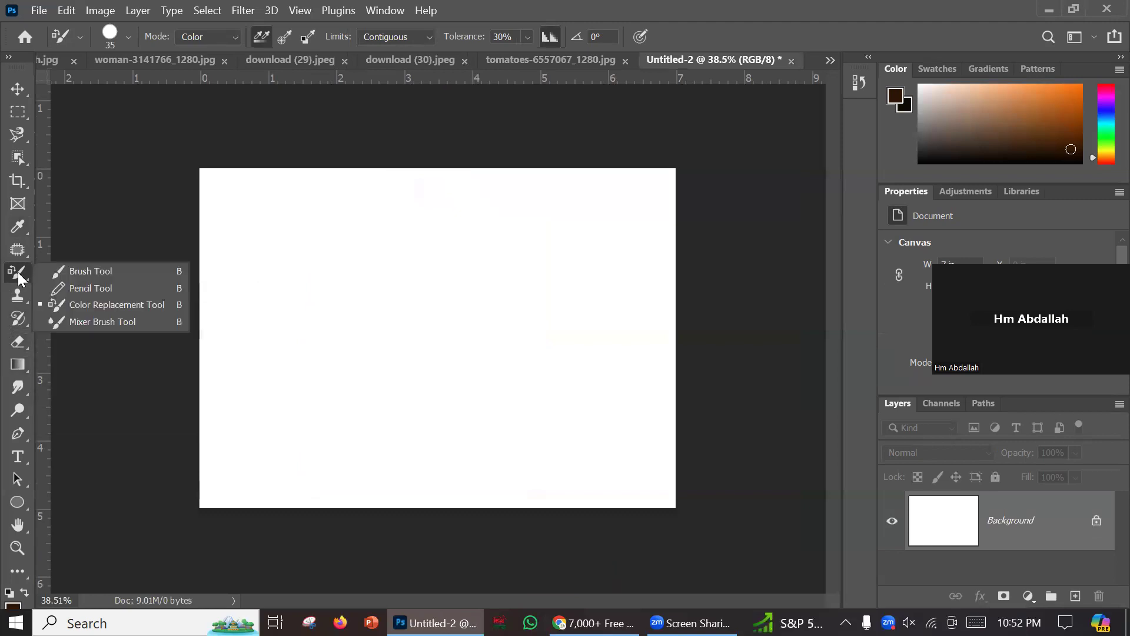
left_click(101, 321)
left_click_drag(312, 276, 461, 257)
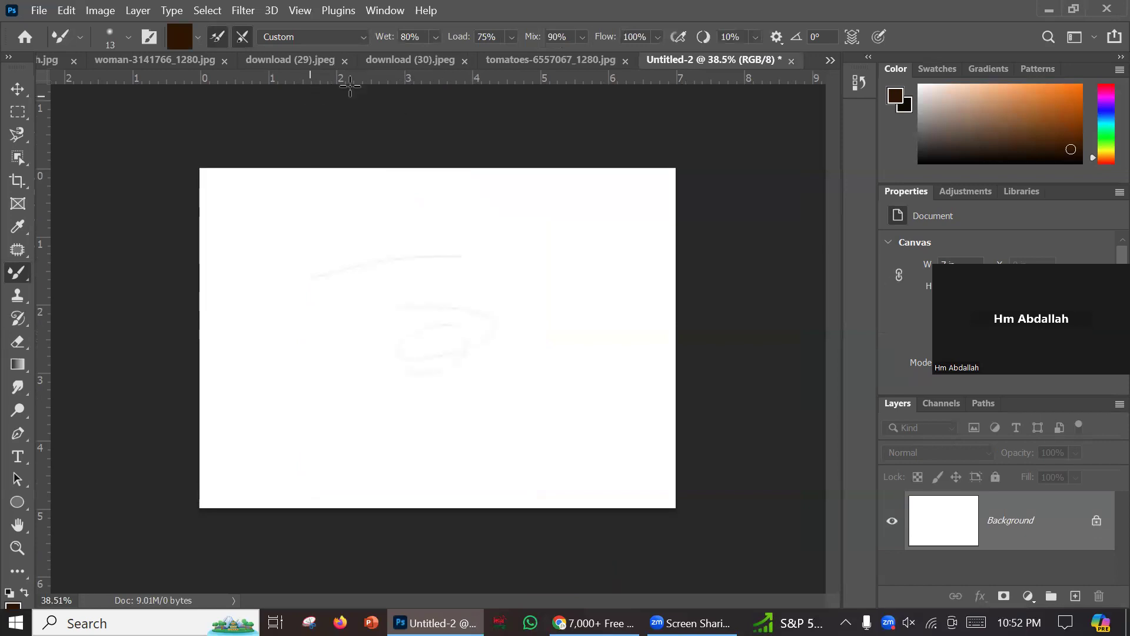
Blend the nose and inner cheek area of the face in download (30).jpeg with the Mixer Brush Tool.
left_click(393, 61)
mouse_move(443, 292)
left_mouse_down()
mouse_move(465, 340)
mouse_move(418, 357)
mouse_move(443, 366)
mouse_move(498, 328)
mouse_move(452, 368)
mouse_move(475, 338)
mouse_move(447, 337)
mouse_move(477, 333)
left_mouse_up()
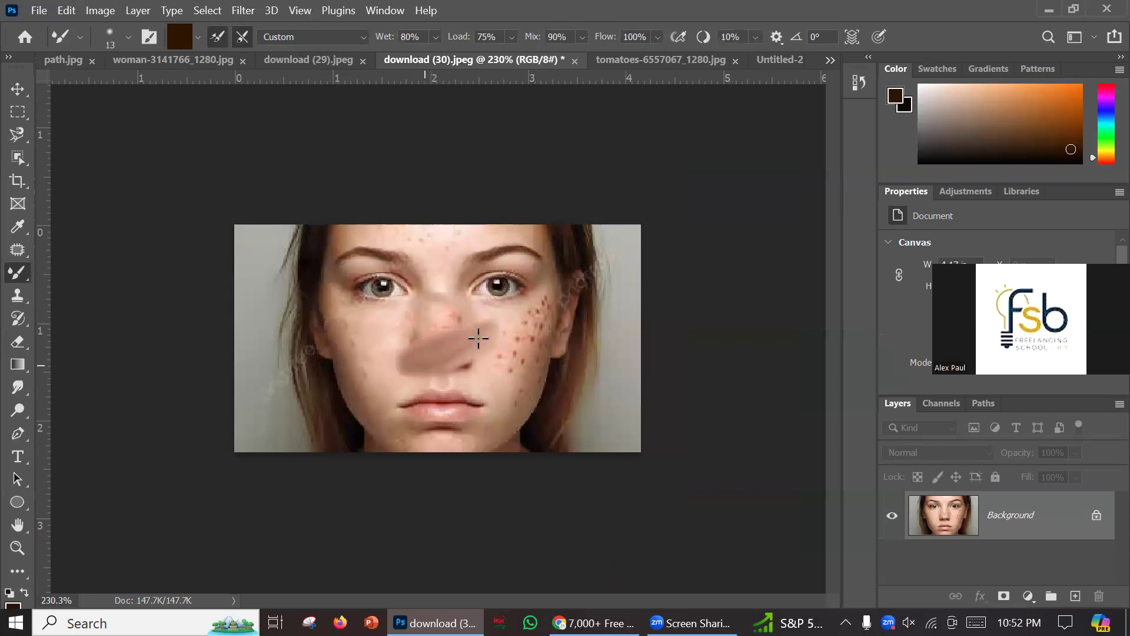
left_click(648, 64)
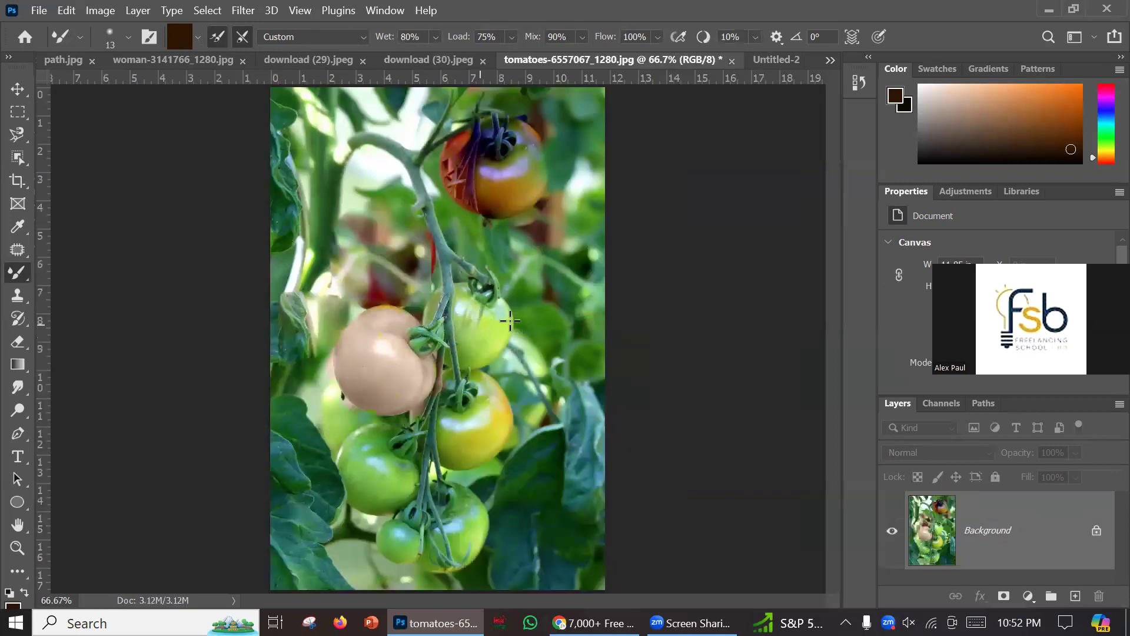
right_click(16, 274)
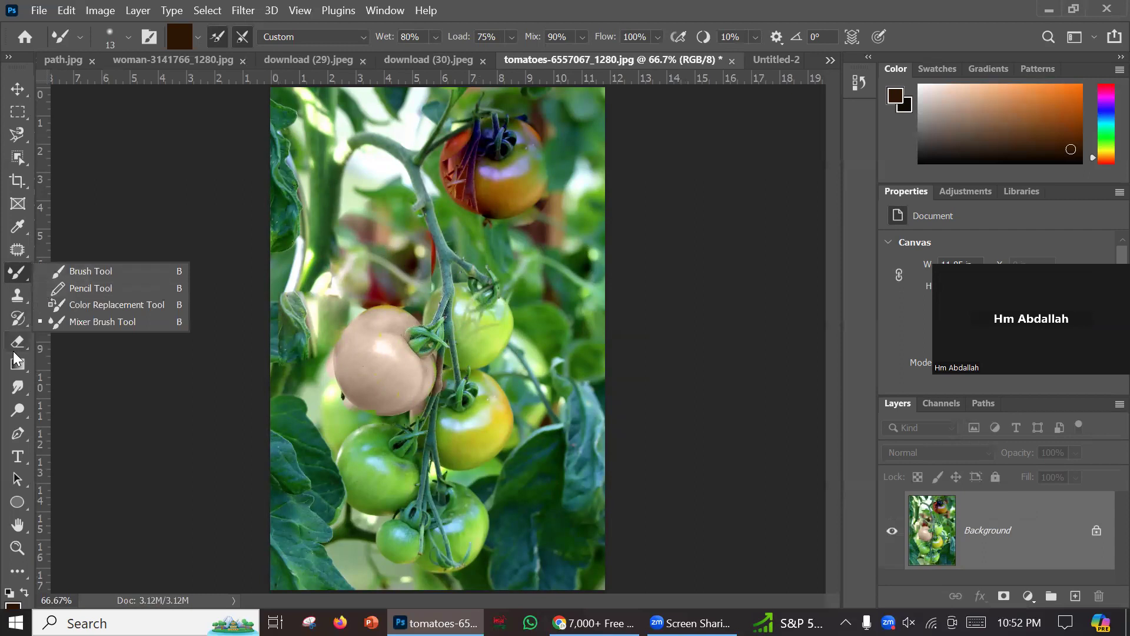
left_click(18, 250)
left_click(18, 273)
left_click(396, 328)
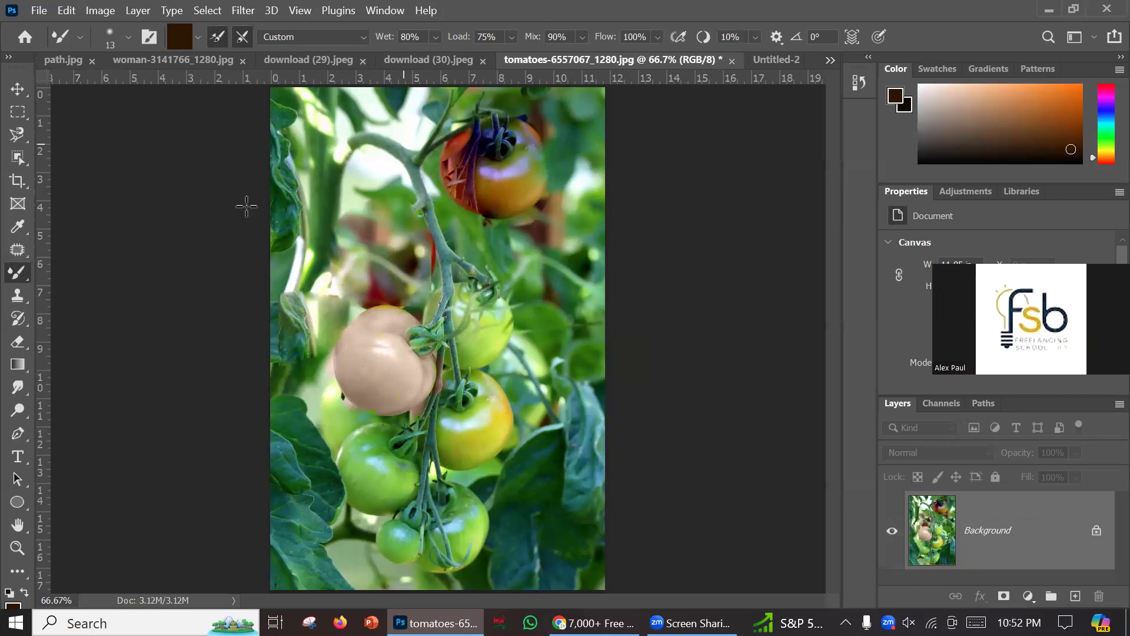
right_click(23, 276)
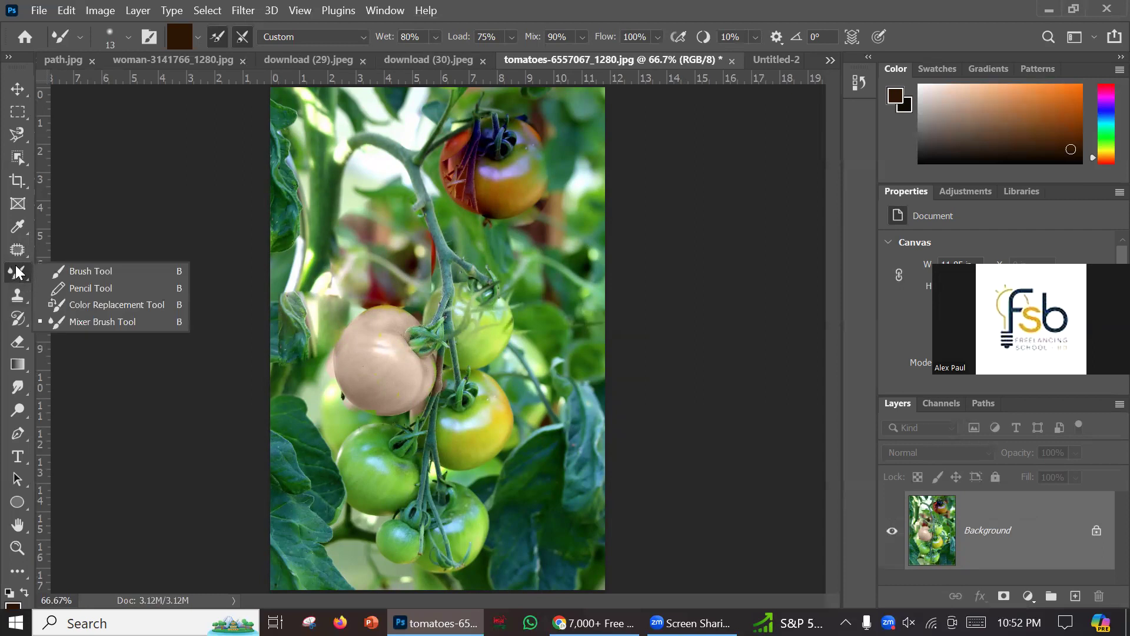
left_click(85, 206)
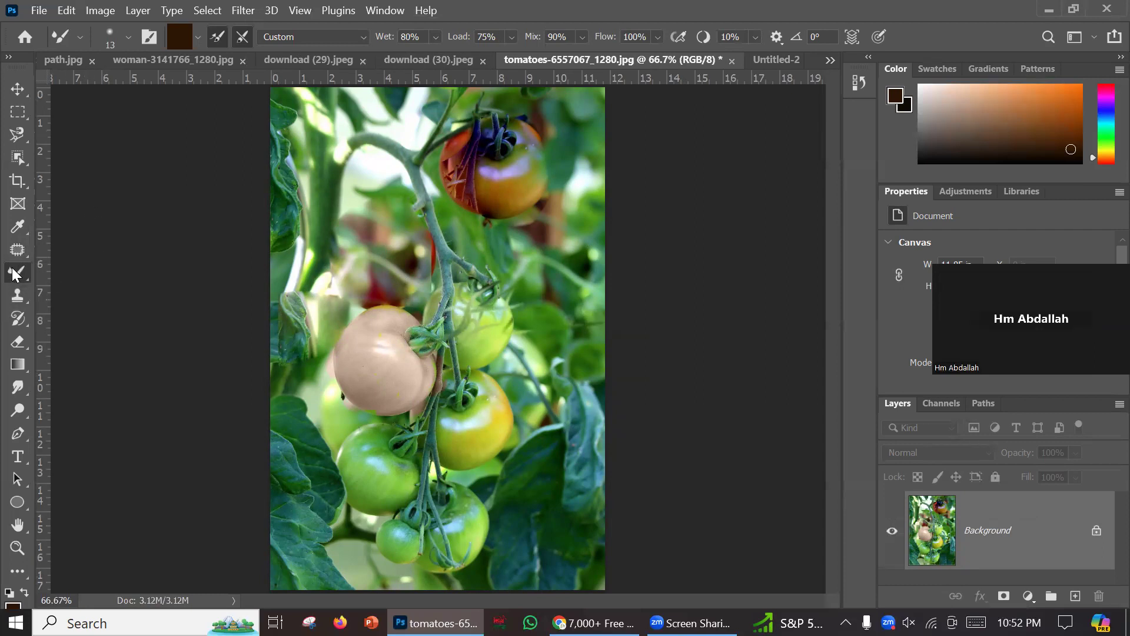
Activate the Clone Stamp Tool and deselect the area around the eye in woman-3141766_1280.jpg.
left_click(16, 295)
left_click(77, 294)
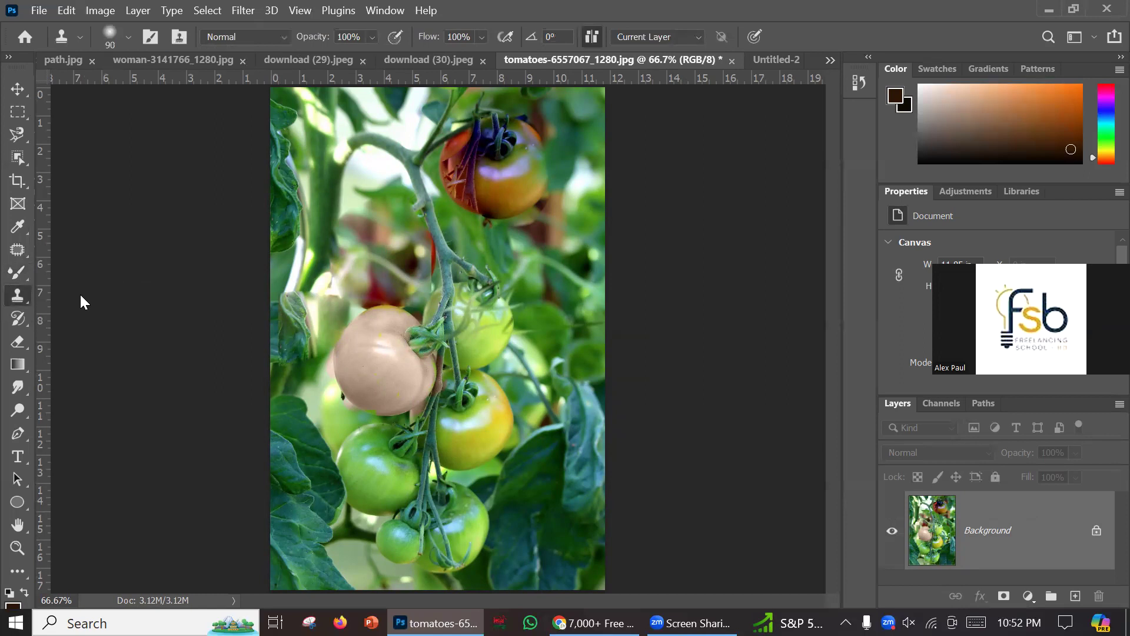
left_click(338, 60)
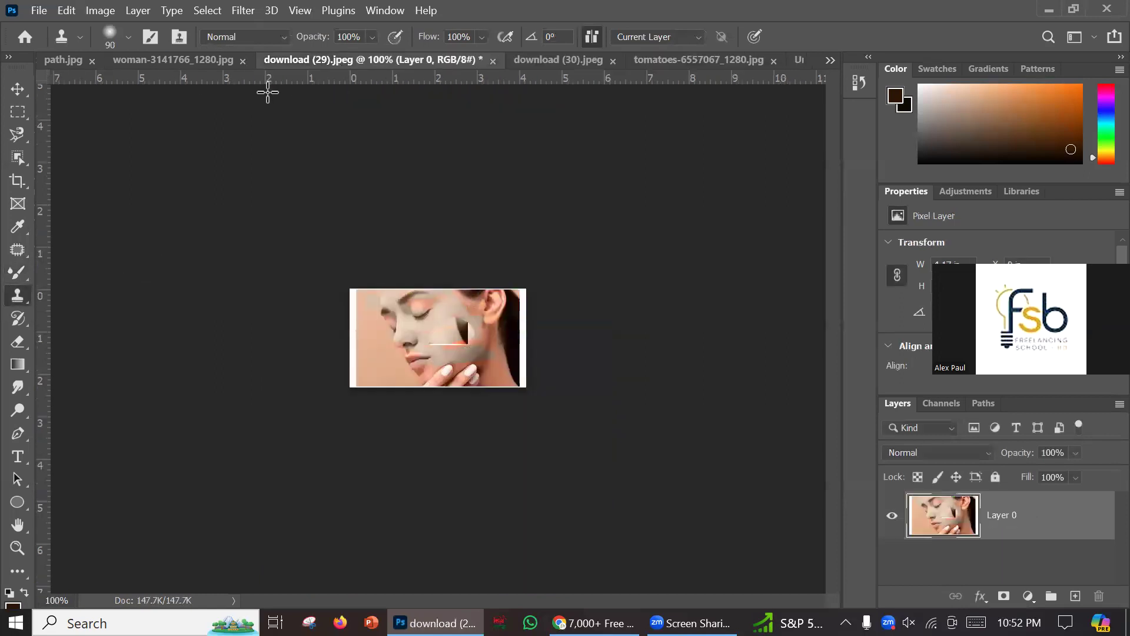
left_click(167, 61)
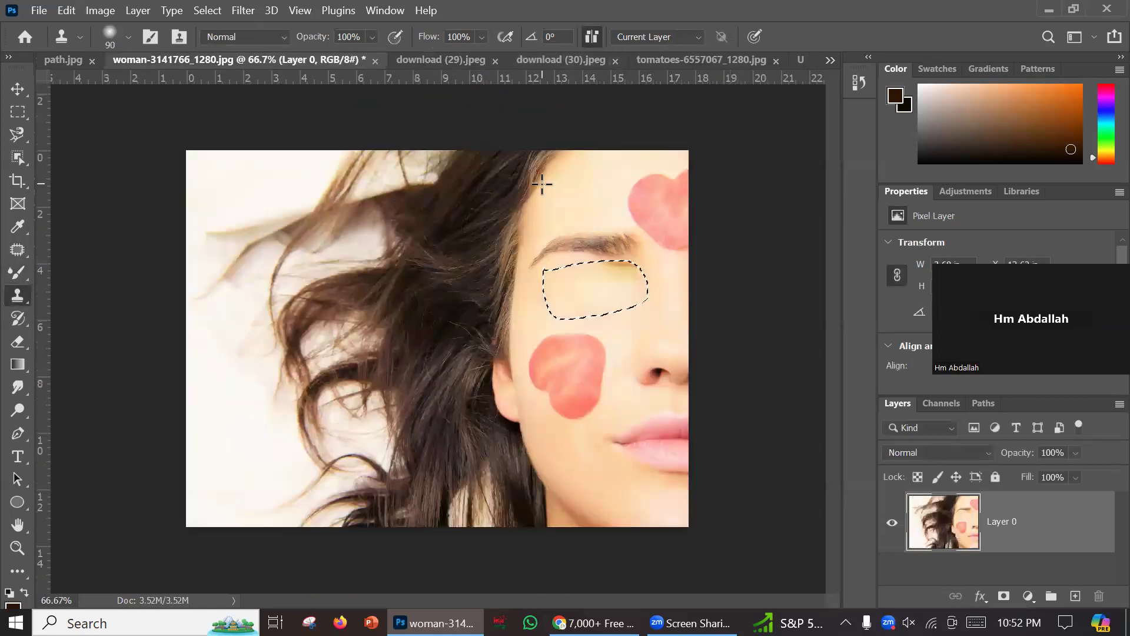
key("ctrl+d")
Undo all the recoloring and blending strokes on the tomatoes in tomatoes-6557067_1280.jpg.
left_click(459, 58)
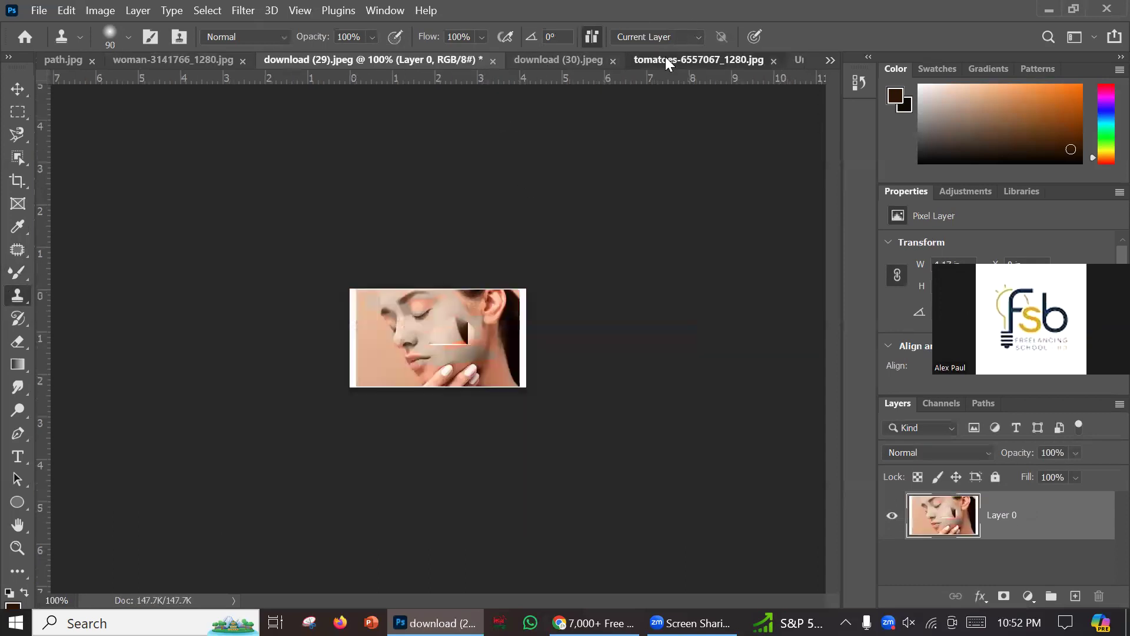
left_click(669, 60)
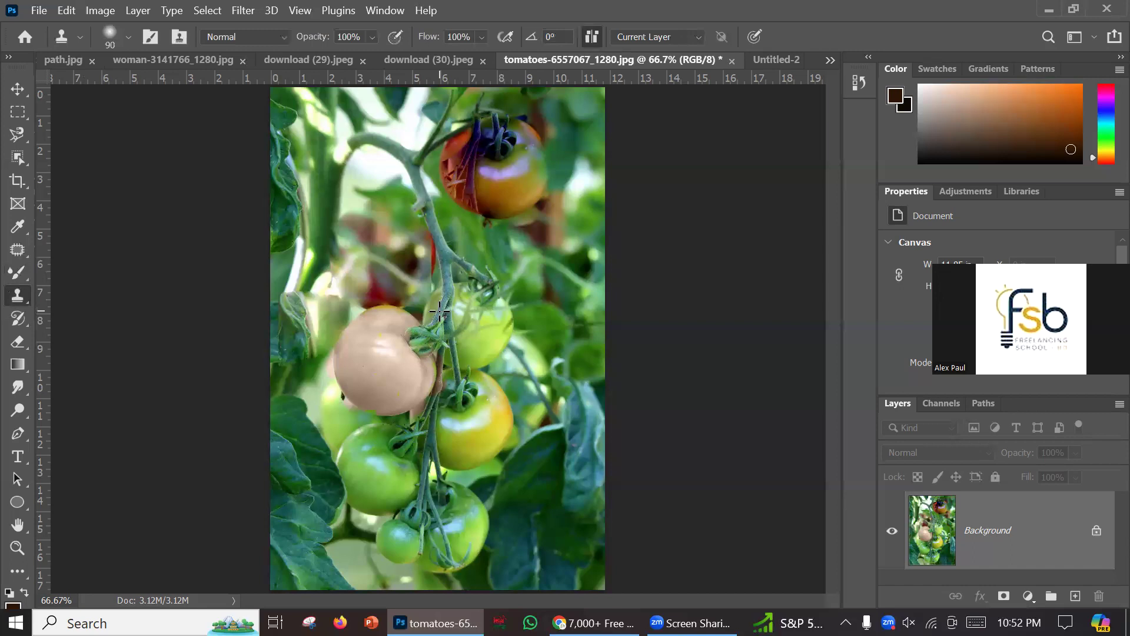
key("ctrl+z")
key("ctrl+z")
key("ctrl+z")
key("ctrl+z")
key("ctrl+z")
key("ctrl+z")
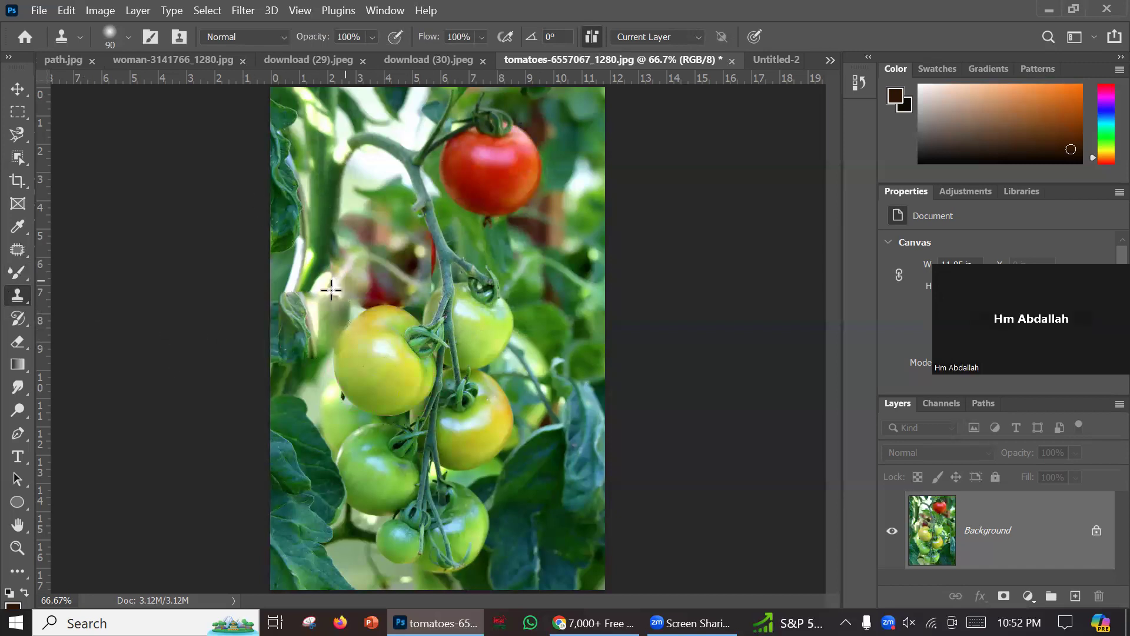
Open the image vegetable-371919_1280 from the Downloads folder.
left_click(39, 10)
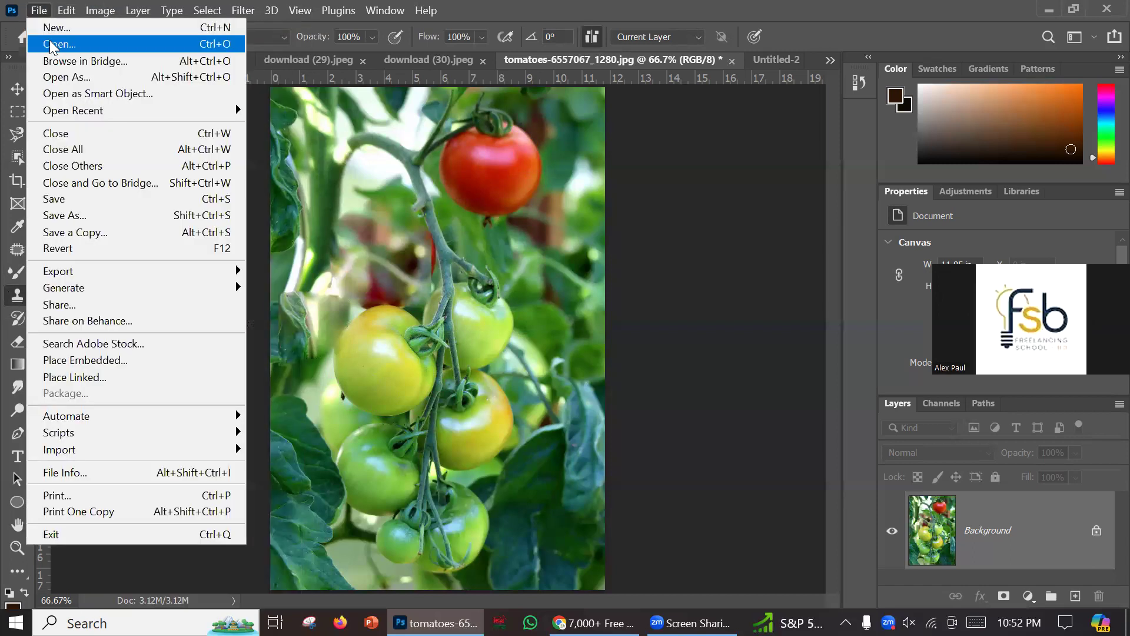
left_click(53, 45)
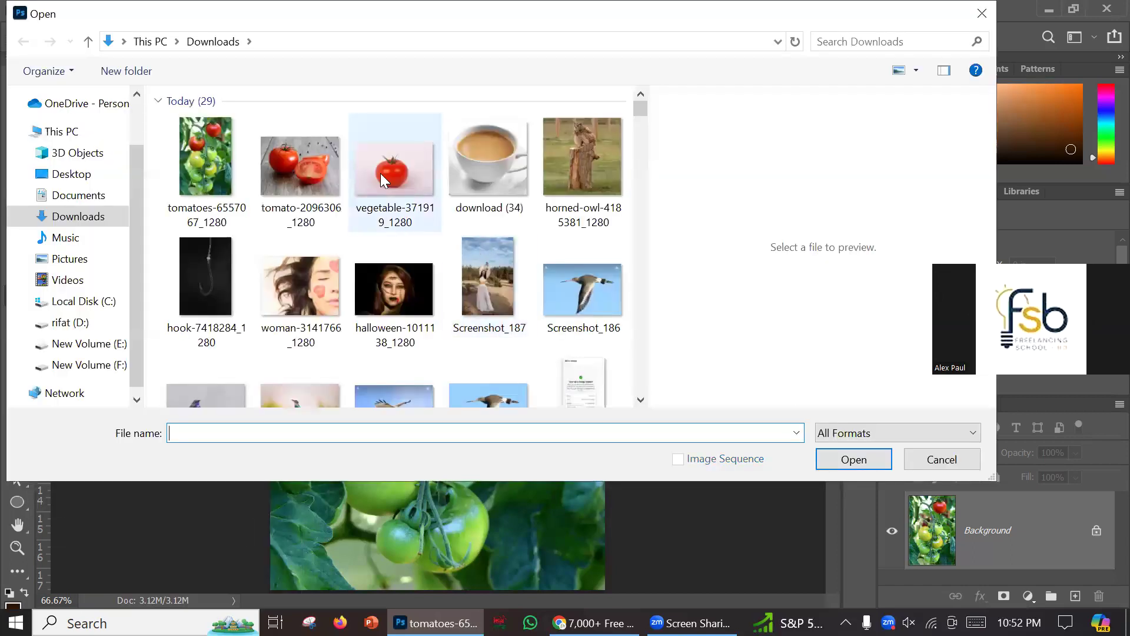
left_click(380, 173)
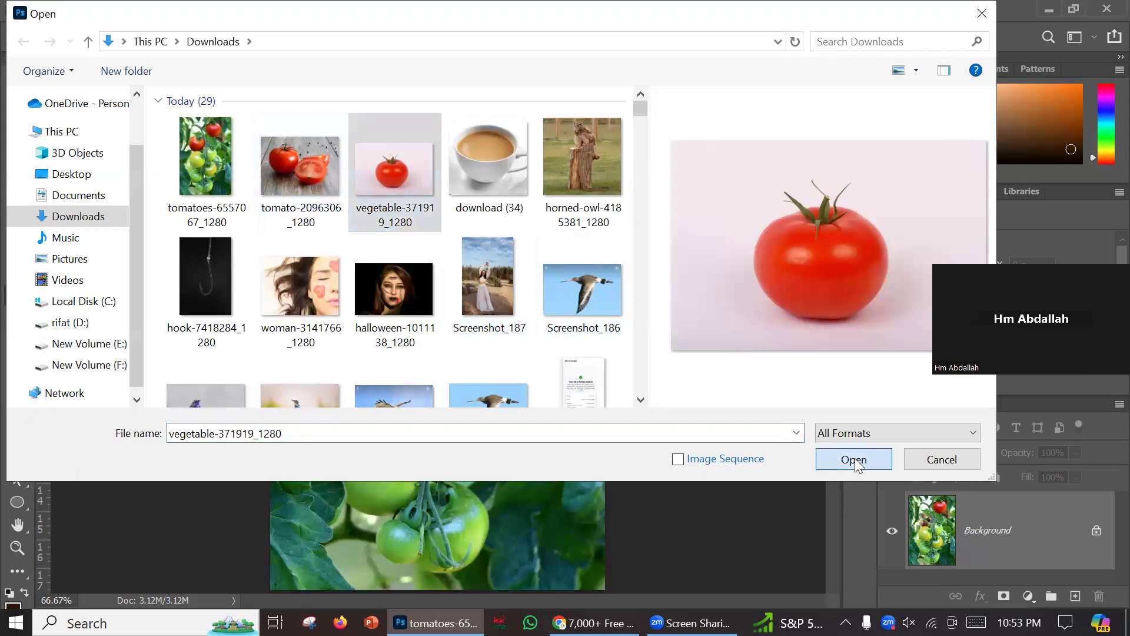
left_click(854, 459)
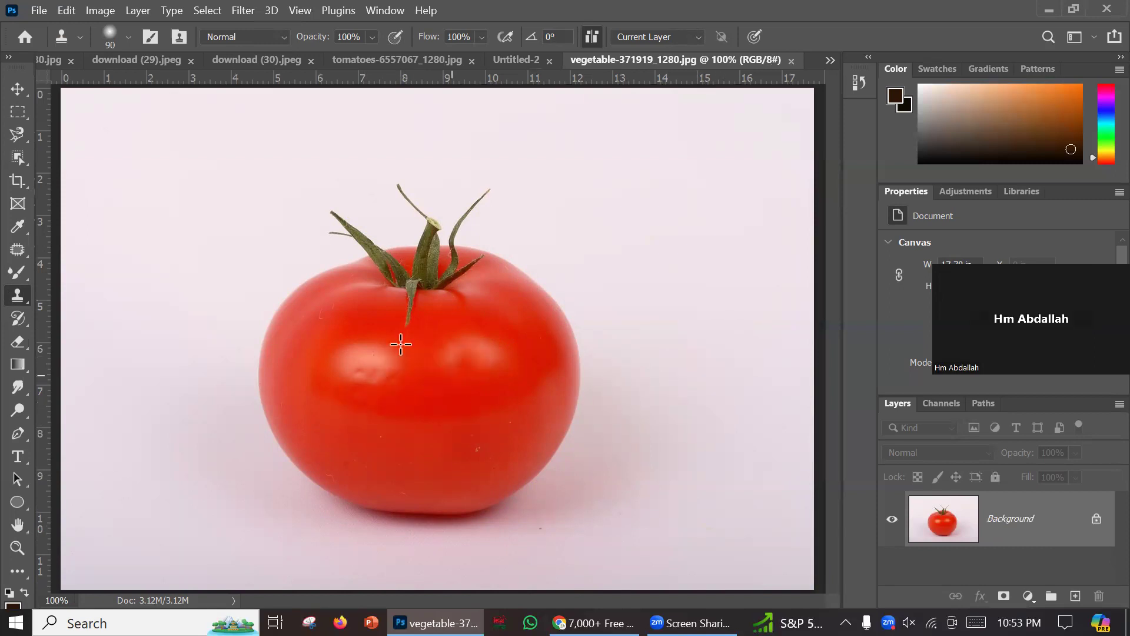
Clone a second tomato onto the empty background beside the original with the Clone Stamp Tool at 90 px.
mouse_move(696, 308)
left_mouse_down()
mouse_move(727, 390)
mouse_move(706, 291)
mouse_move(711, 247)
mouse_move(666, 327)
mouse_move(720, 226)
mouse_move(720, 316)
mouse_move(643, 232)
mouse_move(669, 145)
mouse_move(690, 243)
mouse_move(584, 212)
mouse_move(668, 362)
mouse_move(562, 262)
mouse_move(650, 361)
mouse_move(727, 150)
mouse_move(785, 315)
mouse_move(707, 154)
mouse_move(822, 253)
mouse_move(806, 205)
mouse_move(797, 342)
mouse_move(742, 308)
mouse_move(770, 343)
mouse_move(725, 457)
mouse_move(635, 409)
mouse_move(703, 437)
mouse_move(602, 360)
mouse_move(564, 282)
mouse_move(637, 369)
mouse_move(645, 414)
mouse_move(581, 341)
mouse_move(535, 235)
left_mouse_up()
left_click_drag(723, 380, 812, 373)
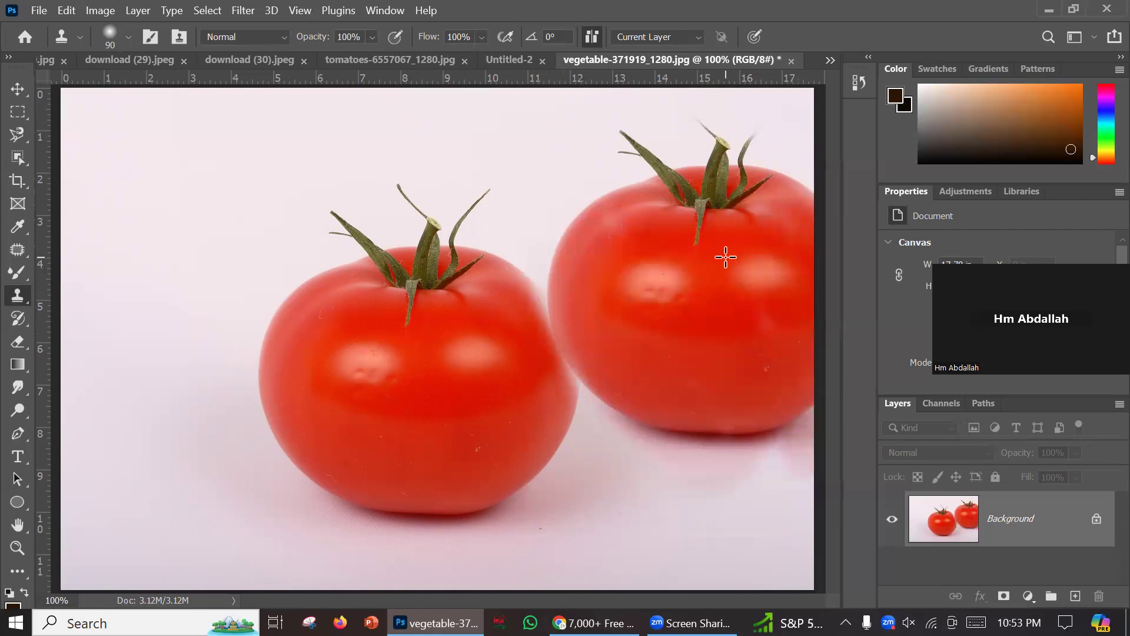
Scribble a dark green pattern over the tomatoes with the Pattern Stamp Tool at 21 px, and undo the pattern and cloned strokes.
left_click(10, 300)
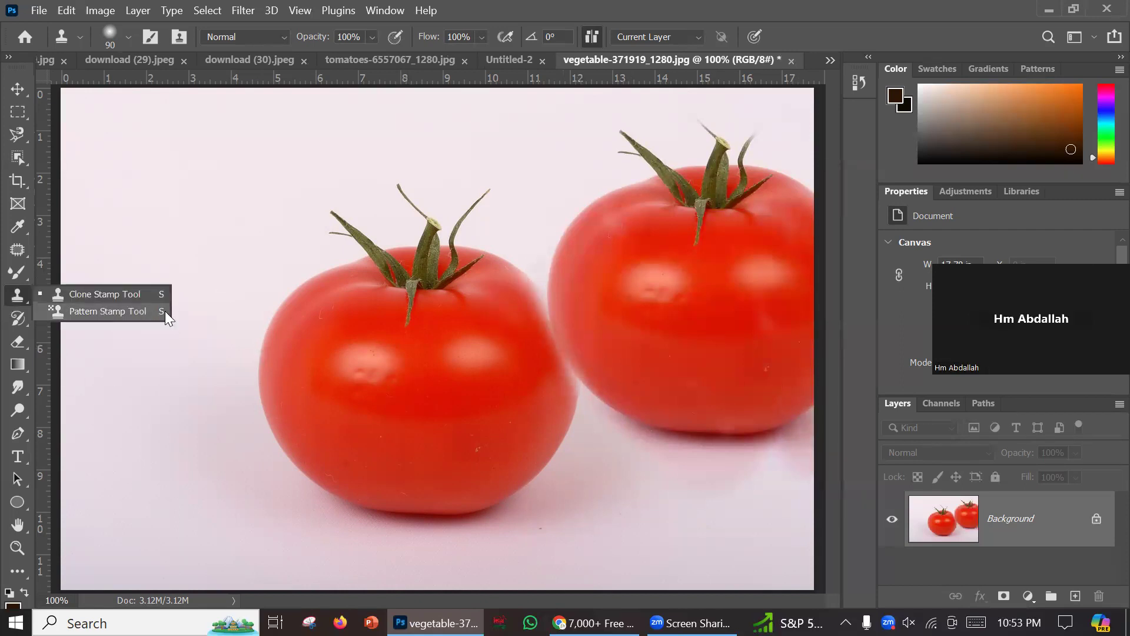
left_click(127, 315)
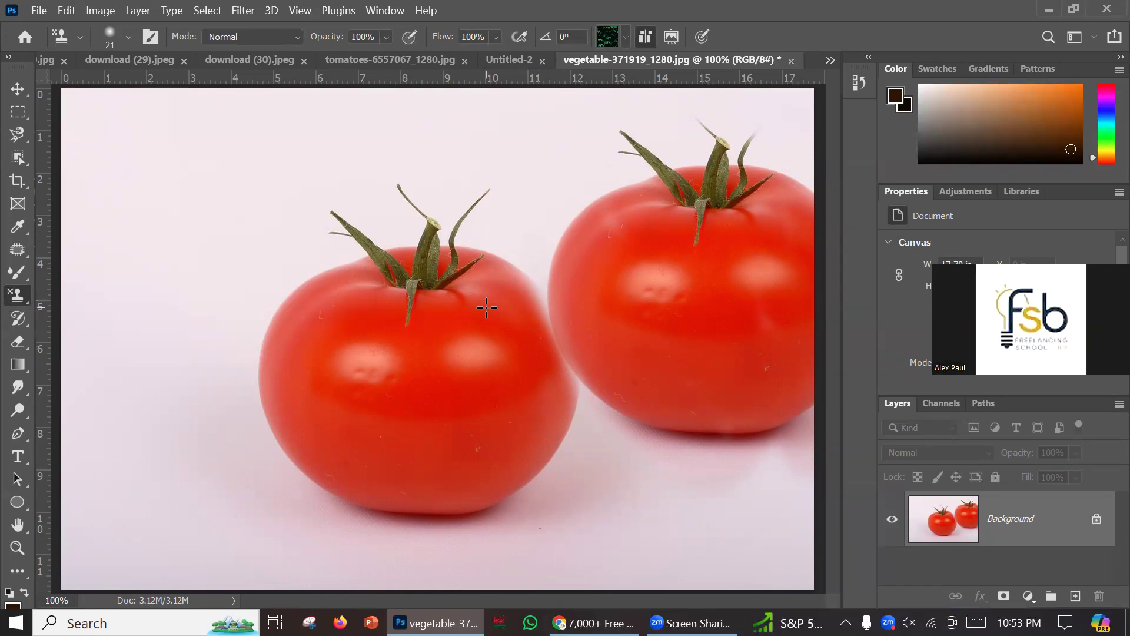
mouse_move(326, 248)
left_mouse_down()
mouse_move(391, 169)
mouse_move(574, 212)
left_mouse_up()
mouse_move(617, 297)
left_mouse_down()
mouse_move(501, 397)
mouse_move(491, 350)
mouse_move(517, 331)
mouse_move(451, 335)
mouse_move(366, 409)
mouse_move(418, 367)
mouse_move(426, 305)
mouse_move(424, 338)
mouse_move(474, 352)
left_mouse_up()
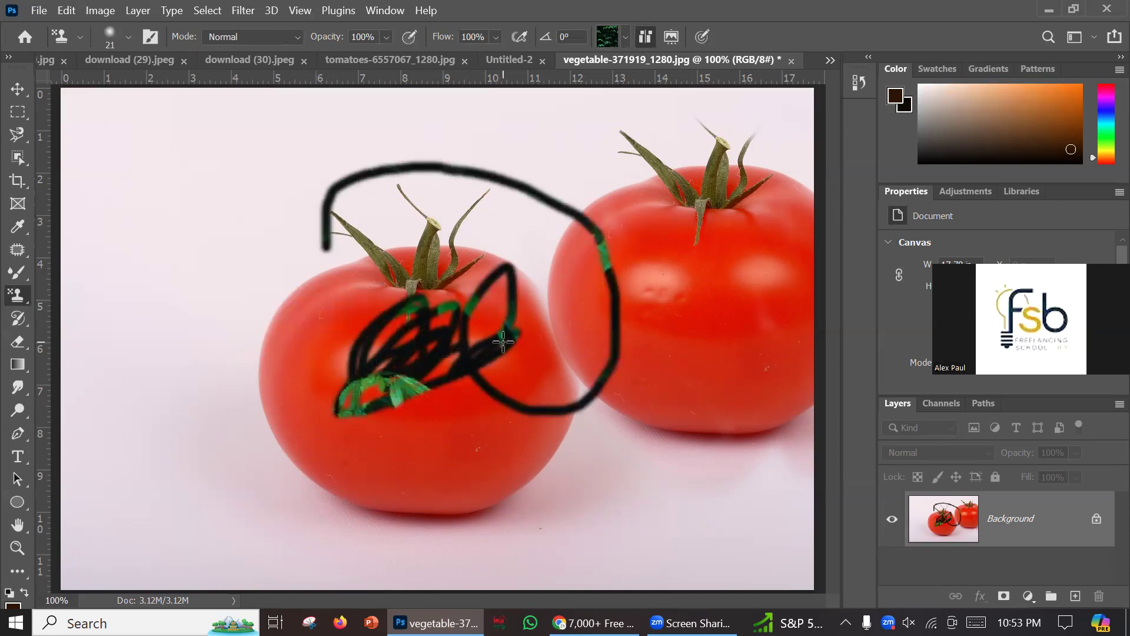
key("ctrl+z")
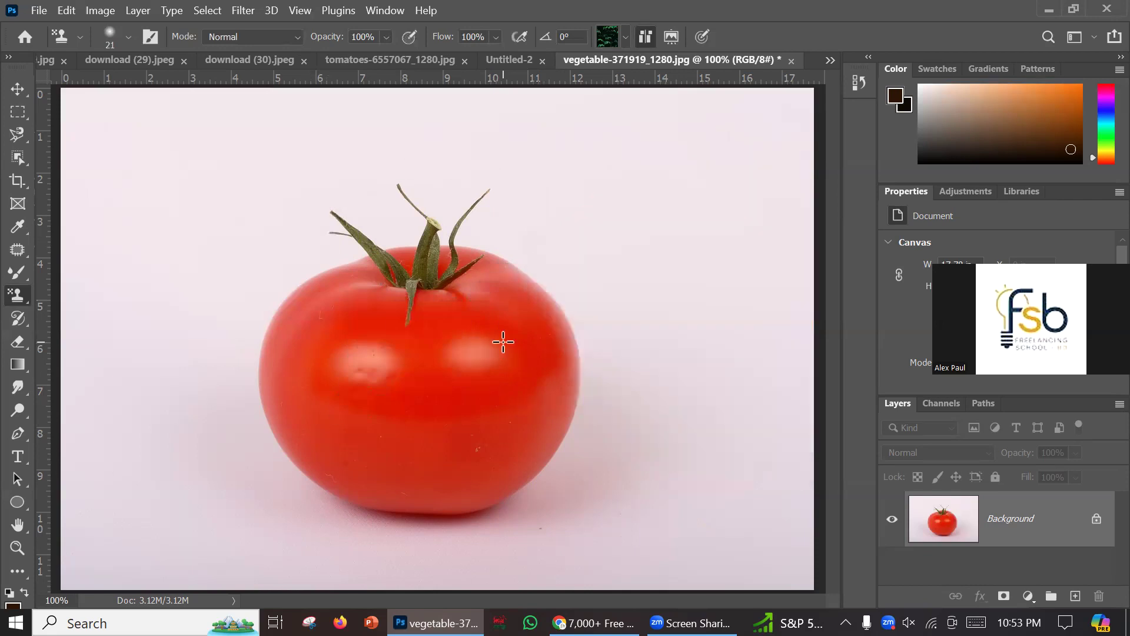
Scribble the dark green pattern over the pale background above the hair in woman-3141766_1280.jpg with the Pattern Stamp Tool.
left_click(263, 60)
left_click(108, 61)
mouse_move(309, 206)
left_mouse_down()
mouse_move(329, 190)
mouse_move(315, 228)
mouse_move(322, 183)
mouse_move(310, 216)
mouse_move(308, 187)
mouse_move(269, 222)
mouse_move(284, 207)
mouse_move(282, 185)
mouse_move(243, 218)
mouse_move(250, 224)
mouse_move(266, 188)
mouse_move(305, 181)
mouse_move(309, 158)
mouse_move(276, 166)
mouse_move(291, 159)
mouse_move(303, 180)
mouse_move(277, 176)
mouse_move(325, 191)
mouse_move(310, 169)
mouse_move(341, 166)
mouse_move(312, 233)
left_mouse_up()
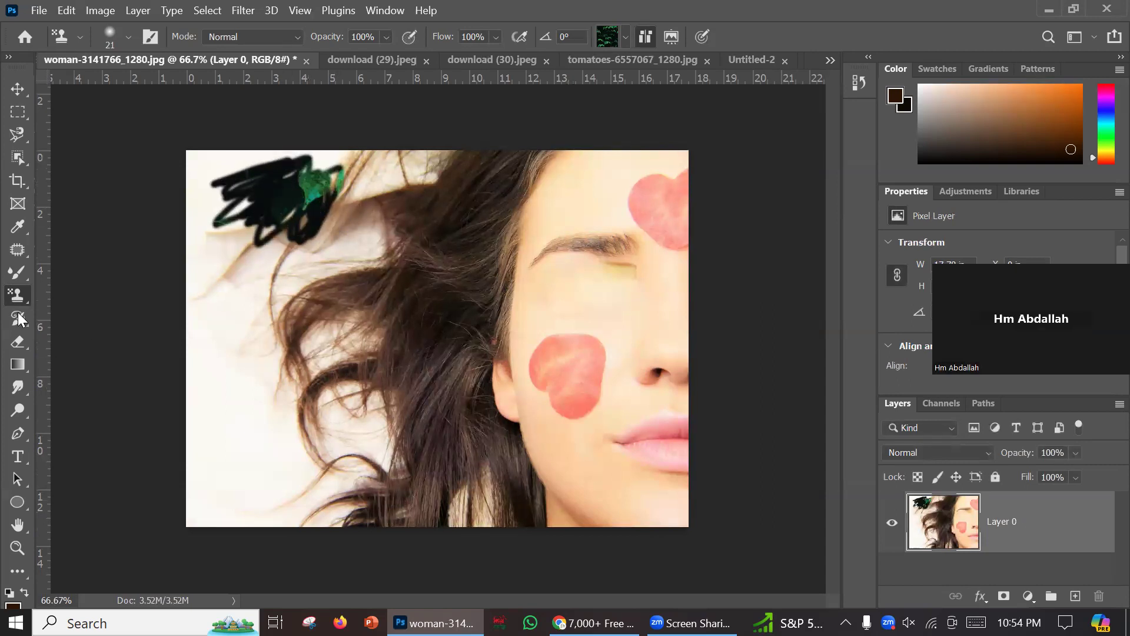
Return to vegetable-371919_1280.jpg and unlock its Background layer with the Art History Brush Tool active.
left_click(356, 59)
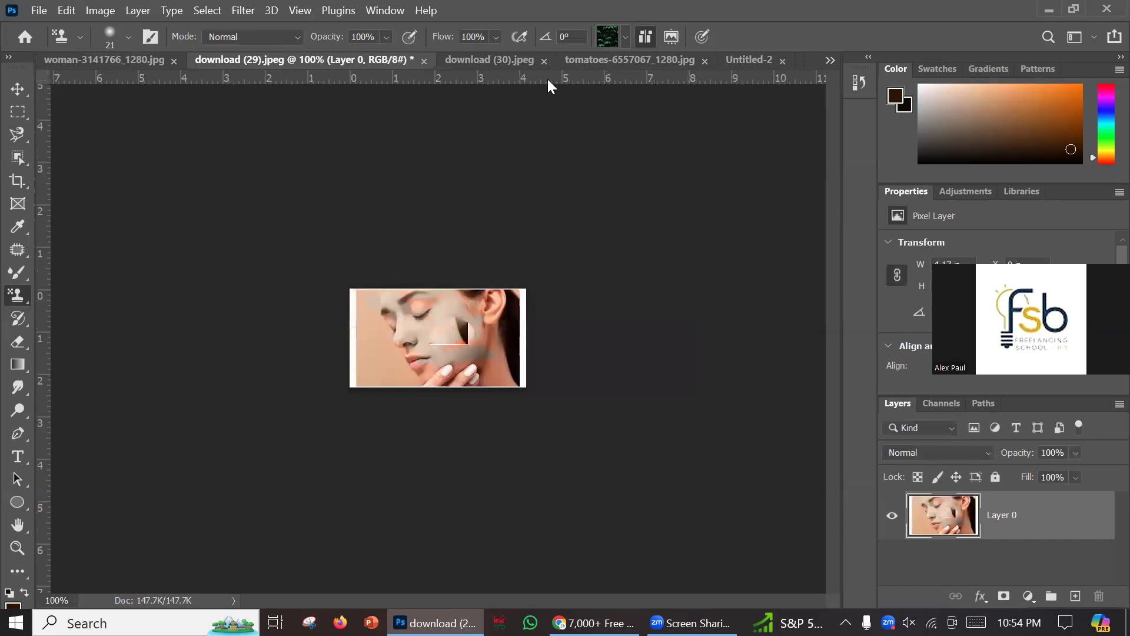
left_click(492, 59)
left_click(596, 59)
left_click(710, 59)
left_click(766, 59)
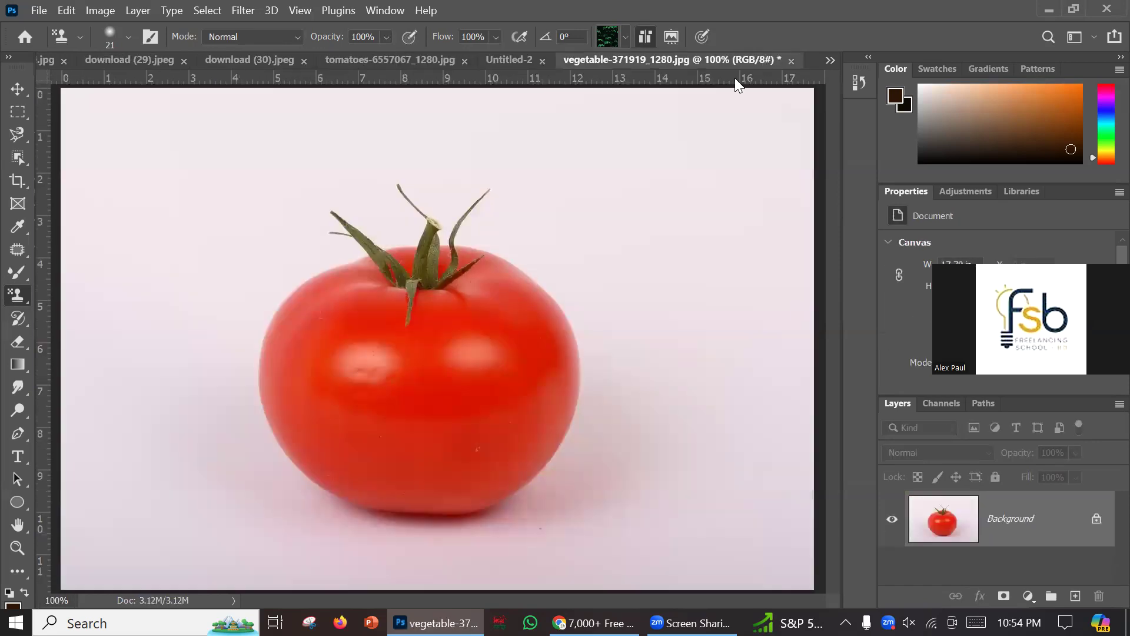
right_click(19, 294)
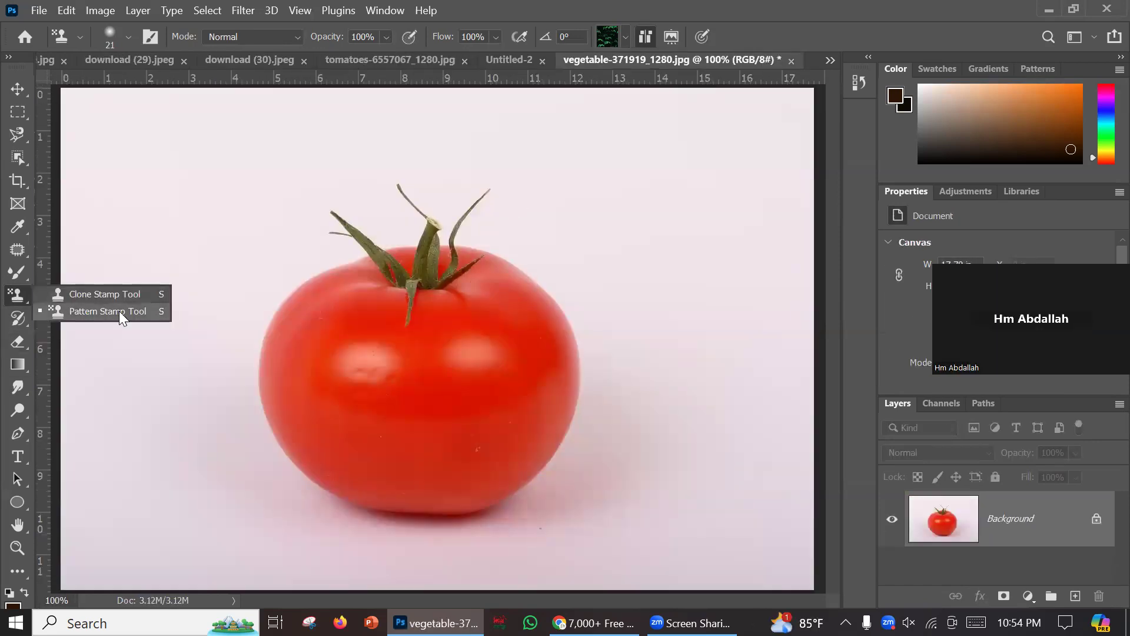
left_click(19, 318)
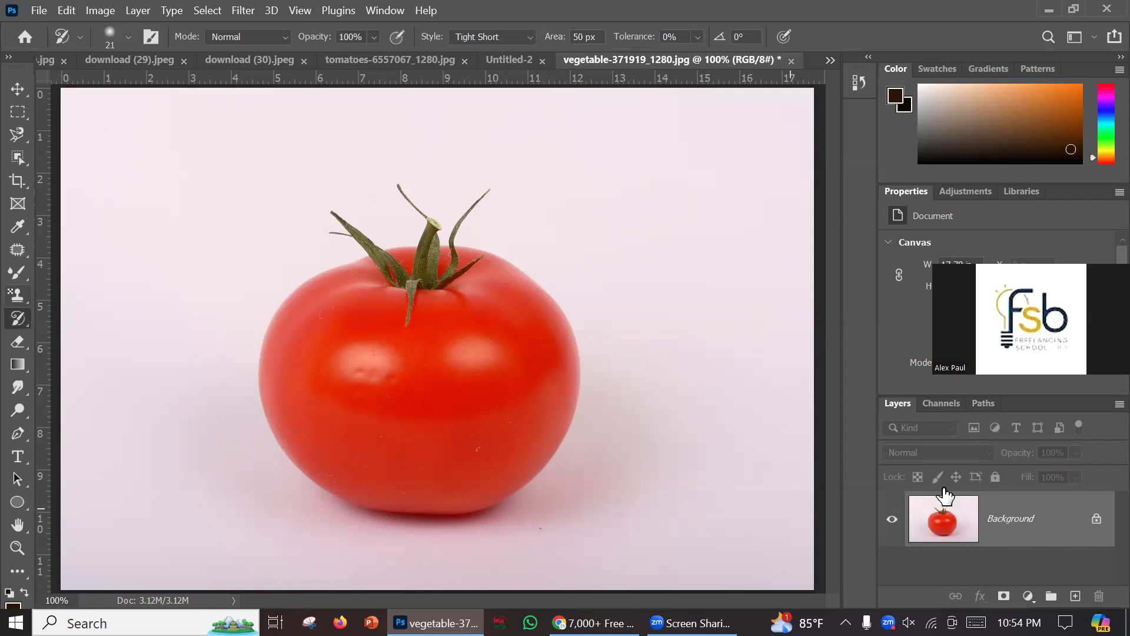
left_click(1096, 519)
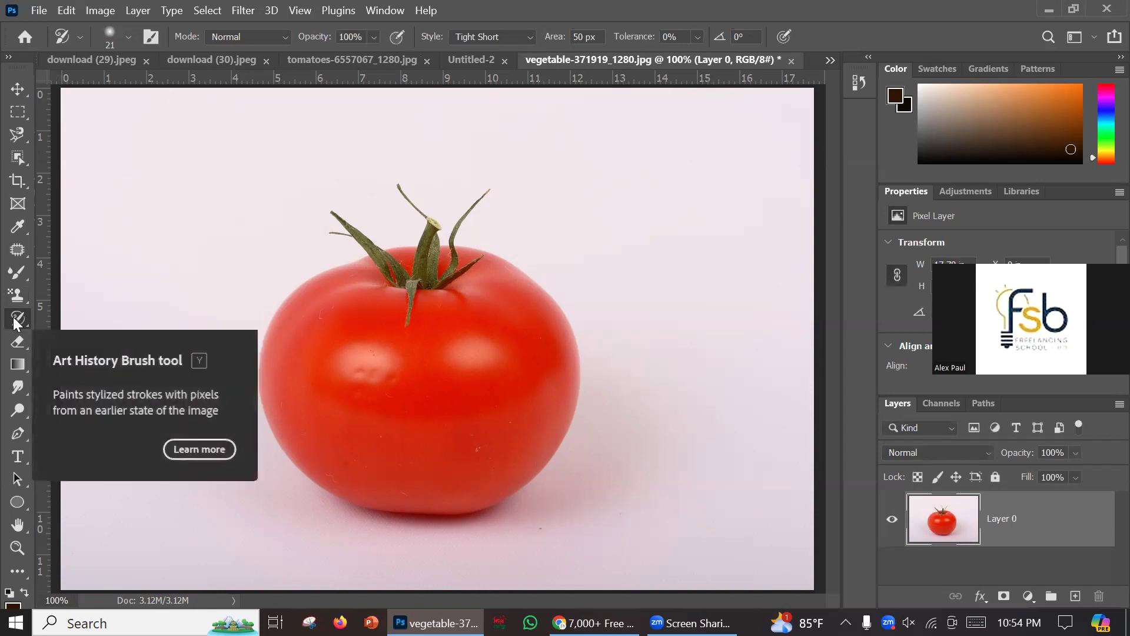
key("Print")
left_click_drag(44, 347, 243, 387)
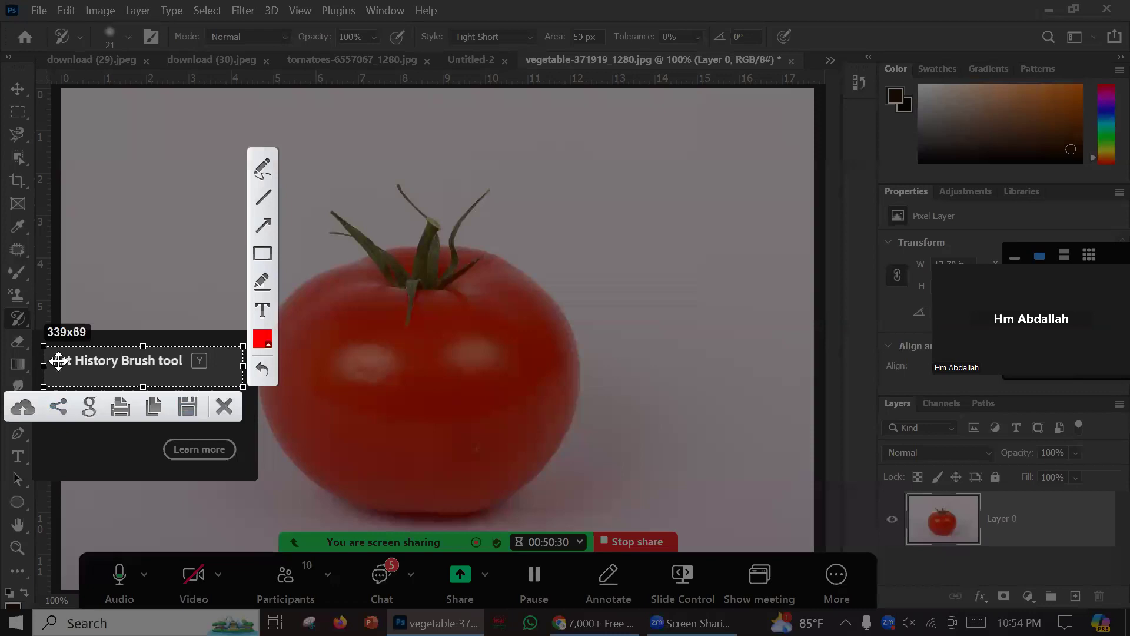
left_click(225, 411)
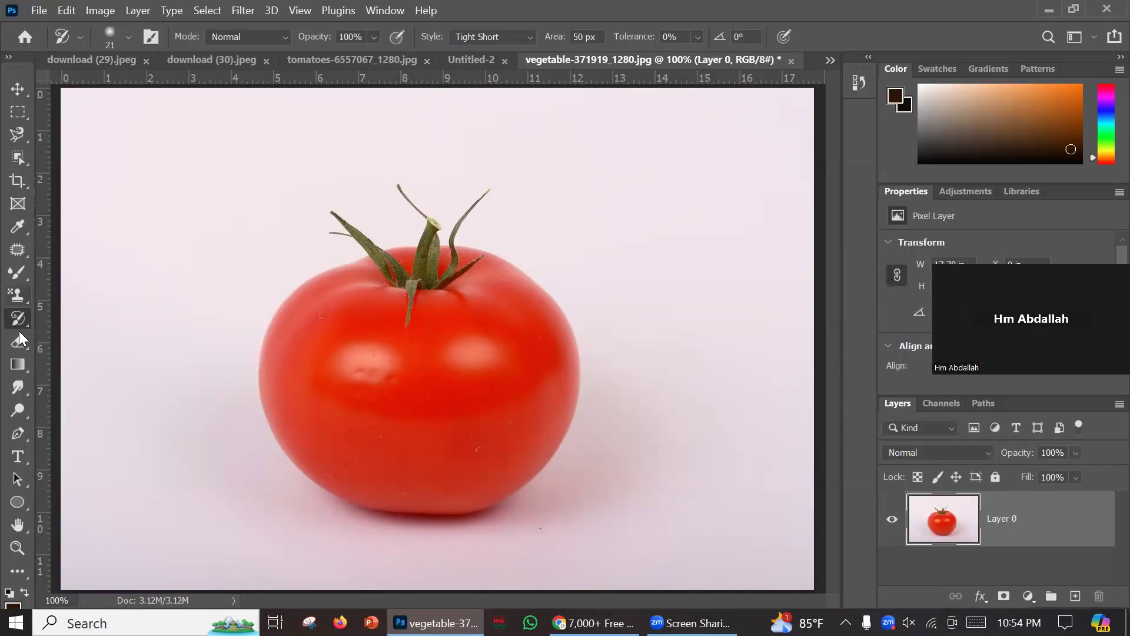
Cover the whole tomato image in dark brown with a single dab of the Brush Tool at 5000 px.
left_click(16, 272)
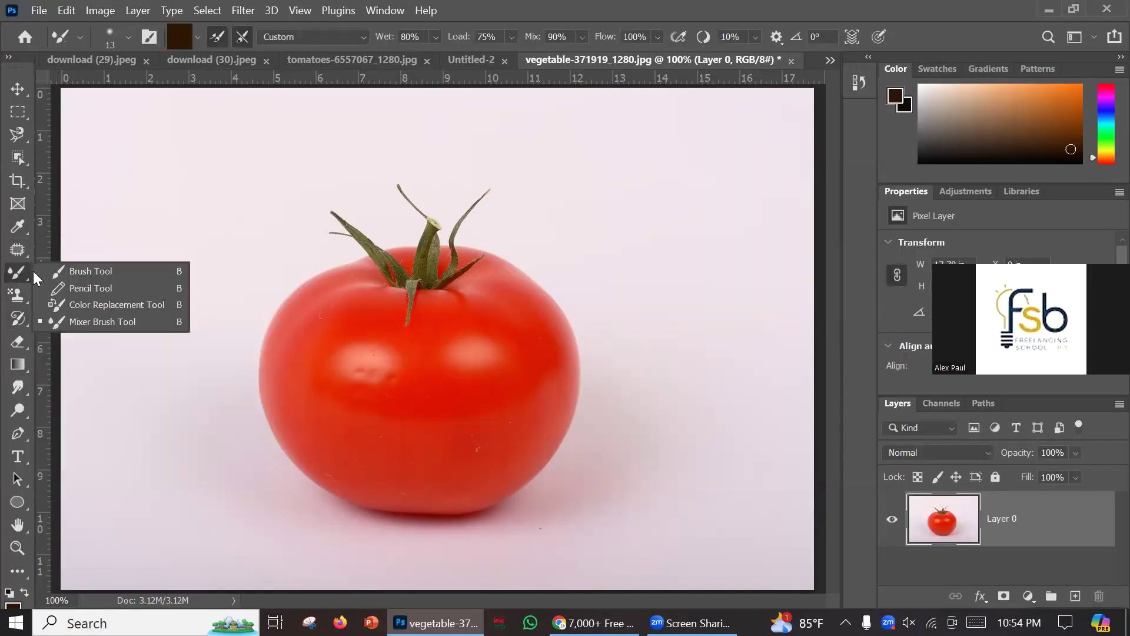
left_click(73, 271)
left_click(380, 393)
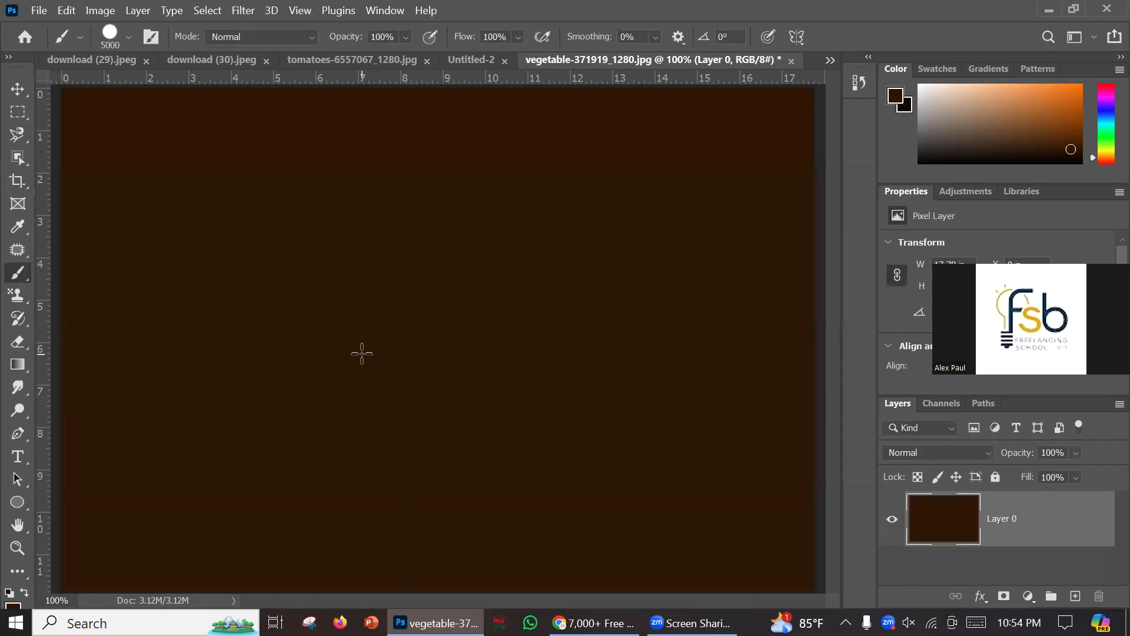
Undo the full-canvas dab and paint dark brown strokes over the tomato and one spot above it with the brush at 73 px.
key("ctrl+z")
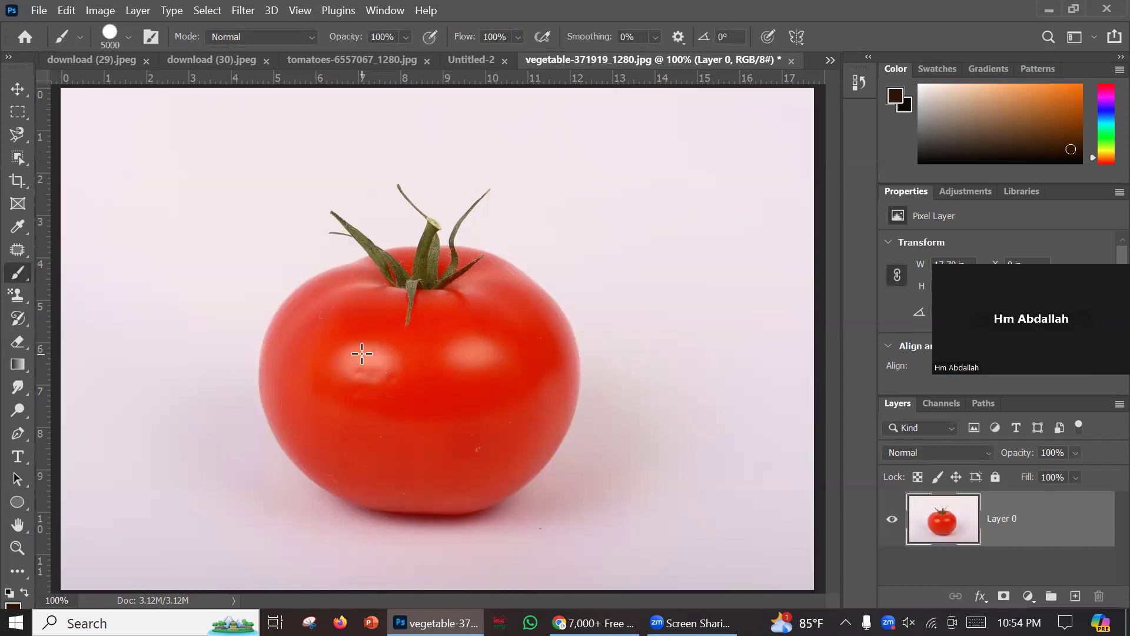
left_click(129, 37)
left_click_drag(210, 95, 149, 94)
left_click(295, 135)
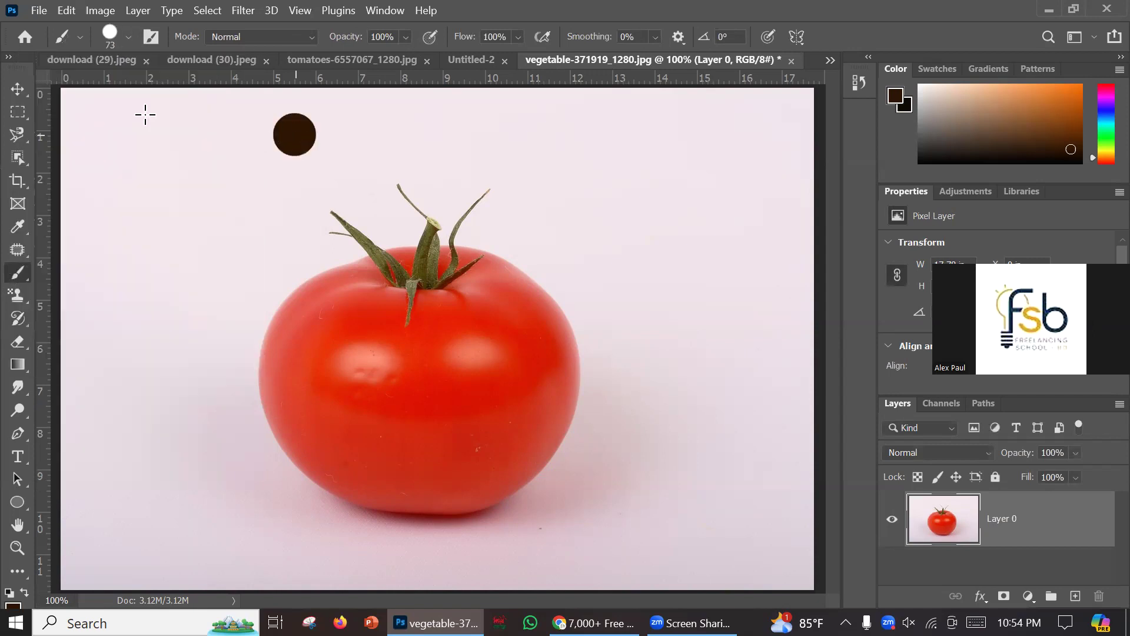
mouse_move(316, 301)
left_mouse_down()
mouse_move(346, 340)
mouse_move(423, 368)
mouse_move(401, 313)
mouse_move(340, 388)
mouse_move(435, 425)
mouse_move(424, 262)
mouse_move(460, 310)
mouse_move(411, 290)
mouse_move(415, 244)
left_mouse_up()
left_click_drag(544, 427, 551, 330)
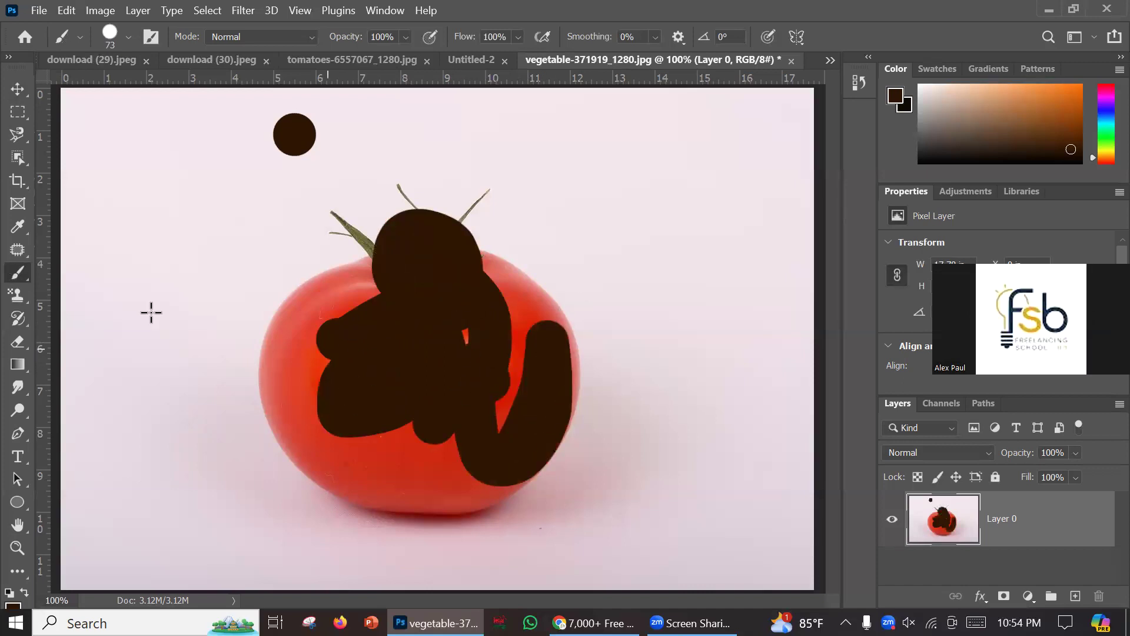
Restore the original tomato and background under the brown strokes with the History Brush Tool, enlarging the brush to 90 px.
left_click(17, 319)
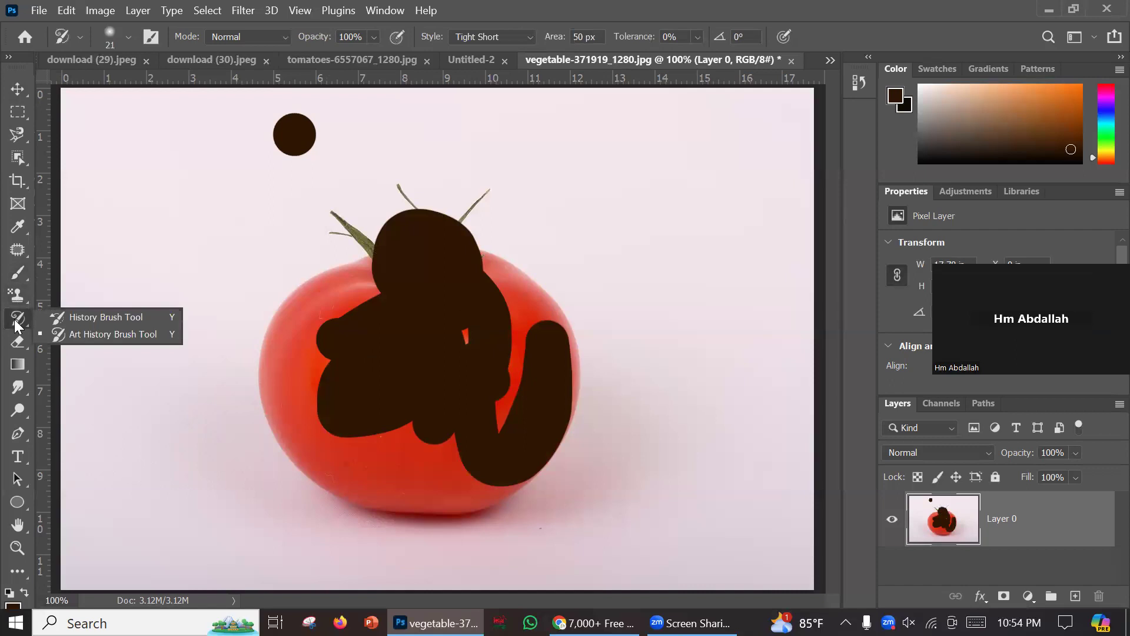
left_click(86, 318)
mouse_move(350, 321)
left_mouse_down()
mouse_move(377, 306)
mouse_move(419, 338)
mouse_move(398, 235)
mouse_move(412, 224)
mouse_move(447, 235)
mouse_move(395, 245)
mouse_move(374, 212)
mouse_move(423, 294)
mouse_move(342, 353)
mouse_move(325, 393)
mouse_move(448, 412)
mouse_move(321, 423)
mouse_move(377, 438)
mouse_move(420, 401)
mouse_move(439, 338)
mouse_move(495, 295)
left_mouse_up()
mouse_move(249, 165)
left_mouse_down()
mouse_move(214, 148)
mouse_move(306, 114)
mouse_move(197, 141)
mouse_move(452, 216)
mouse_move(508, 393)
mouse_move(442, 346)
mouse_move(470, 298)
mouse_move(483, 235)
mouse_move(431, 312)
left_mouse_up()
left_click_drag(574, 399, 339, 458)
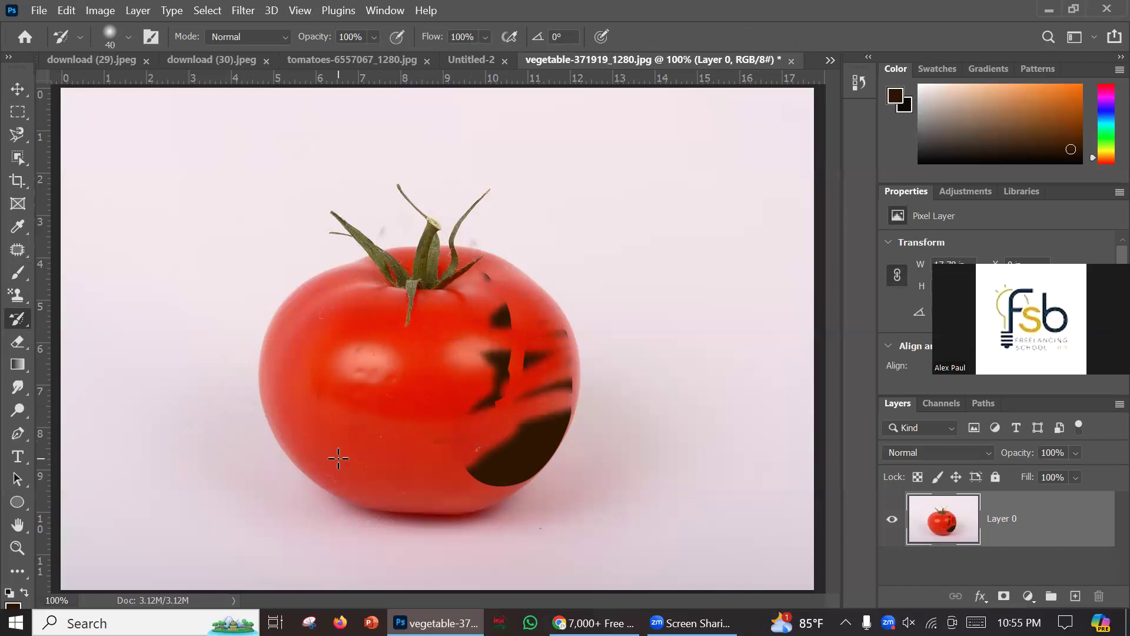
mouse_move(615, 380)
left_mouse_down()
mouse_move(500, 465)
mouse_move(525, 329)
mouse_move(425, 297)
left_mouse_up()
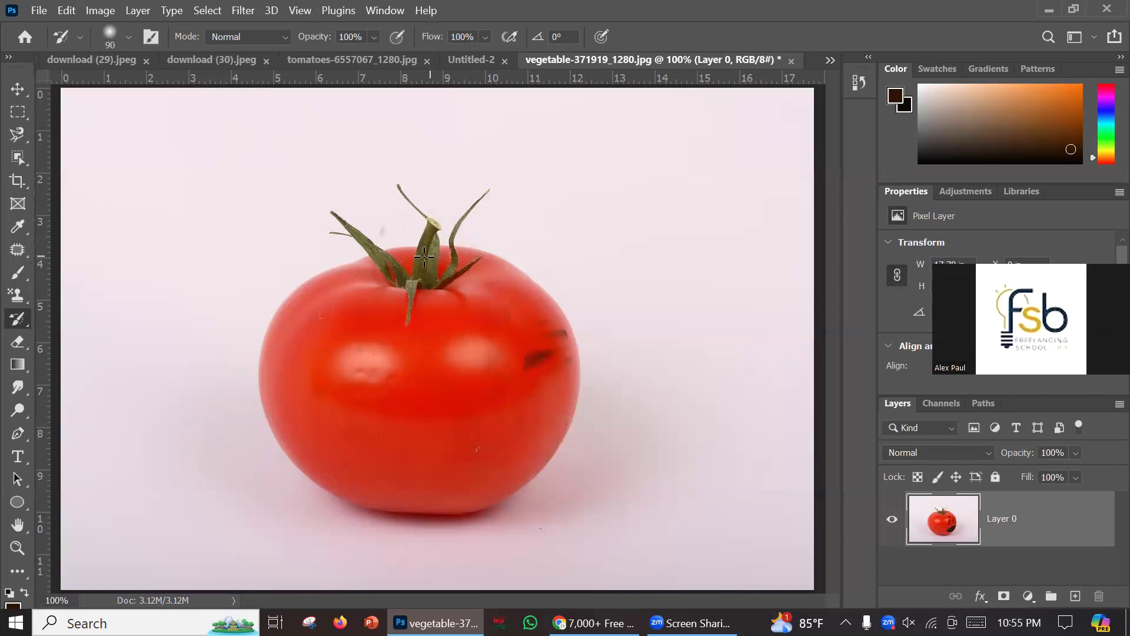
left_click_drag(611, 323, 401, 423)
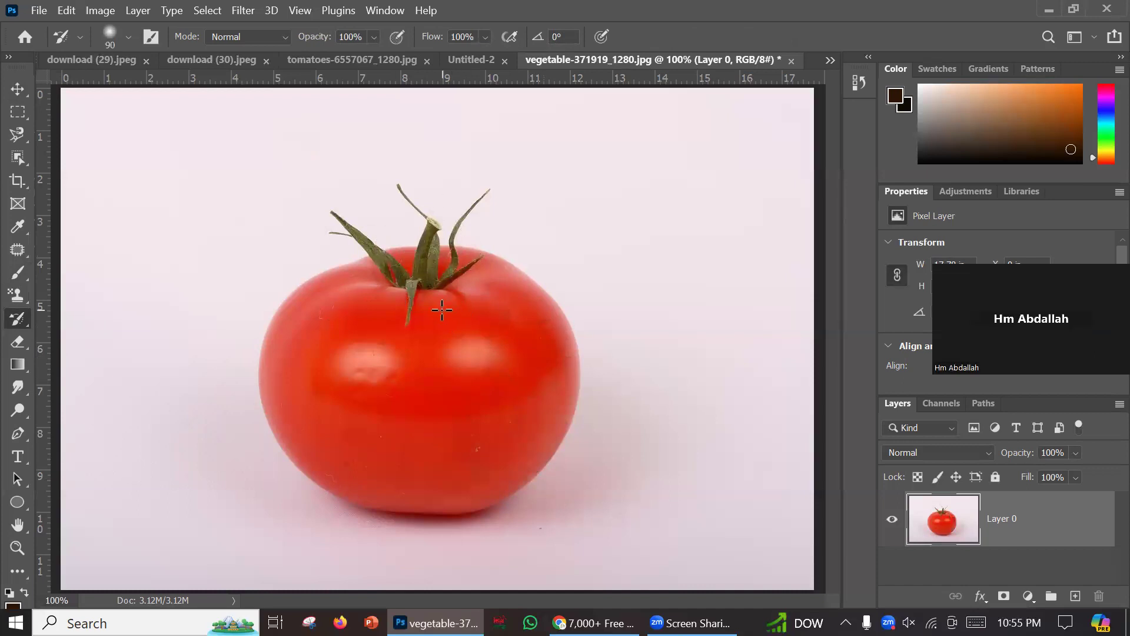
right_click(17, 320)
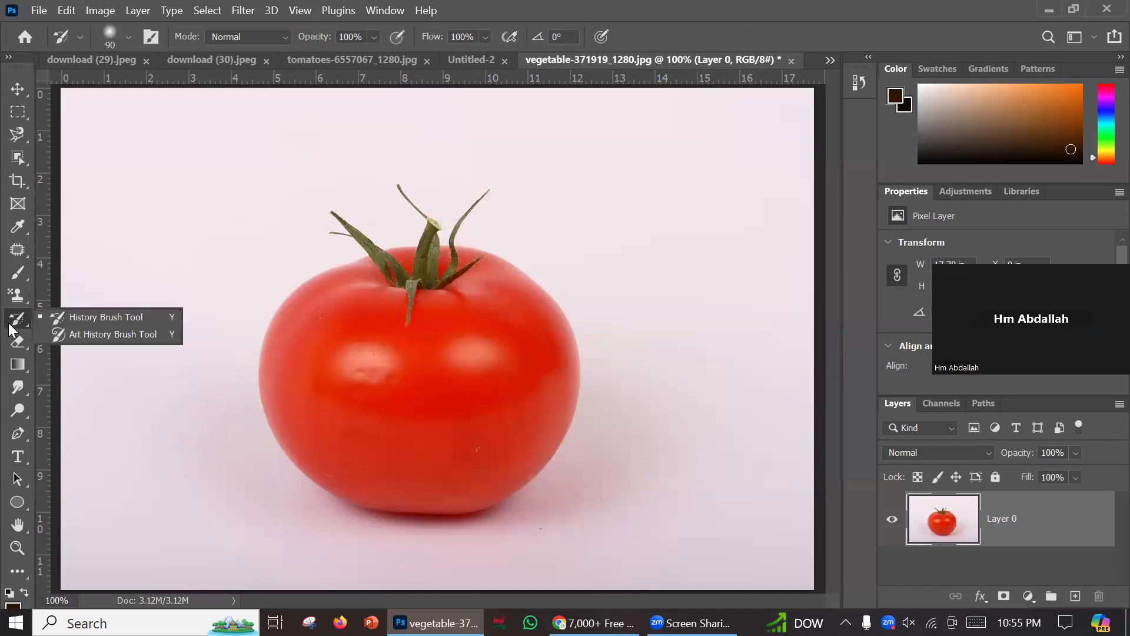
left_click(113, 317)
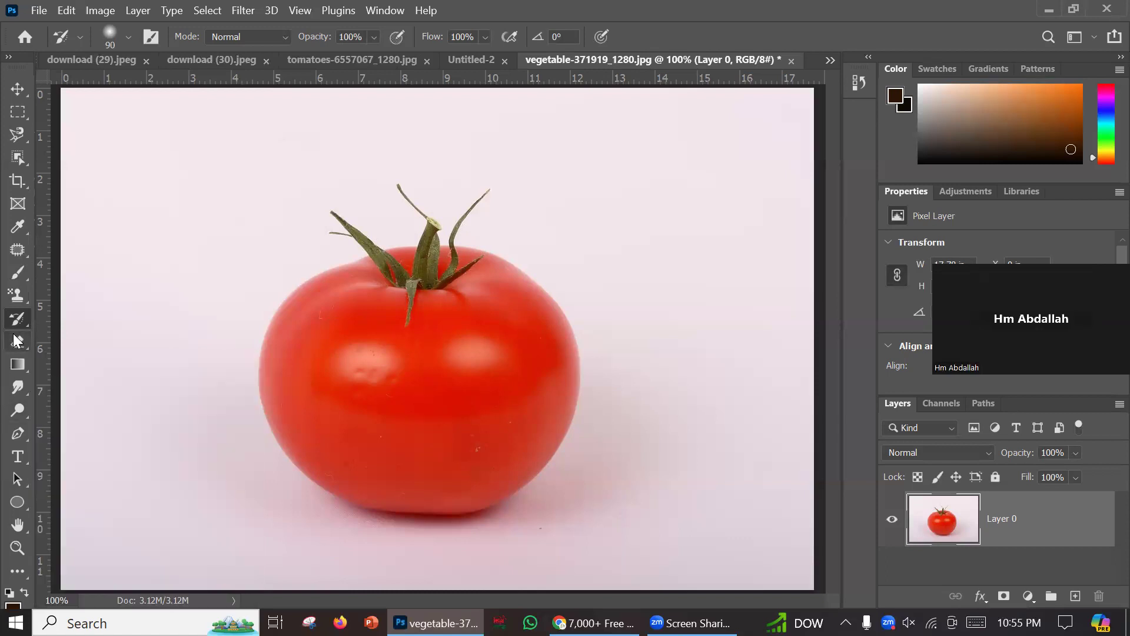
key("Print")
left_click_drag(29, 336, 299, 509)
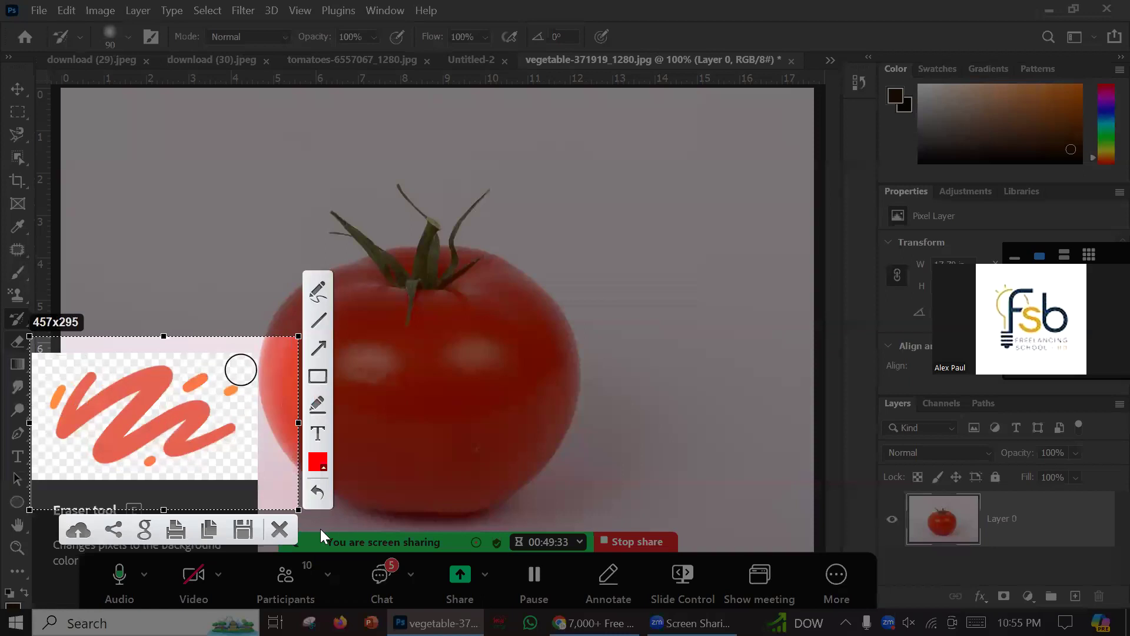
left_click(278, 530)
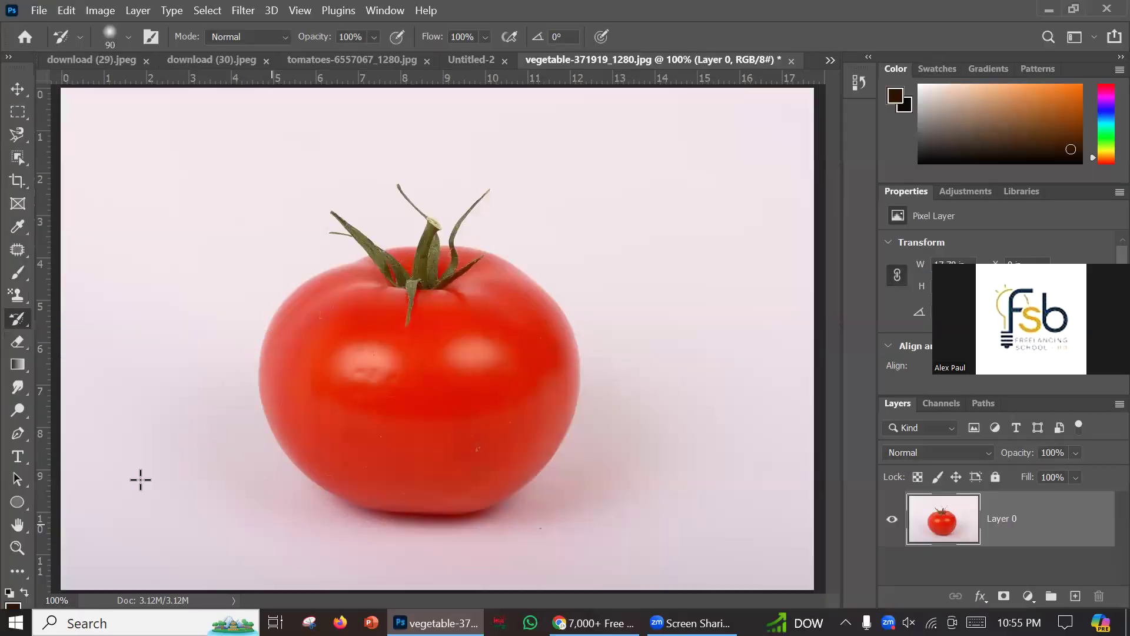
Erase a large area of the tomato with the Eraser Tool at 60 px, and restore it with the History Brush Tool.
left_click(18, 344)
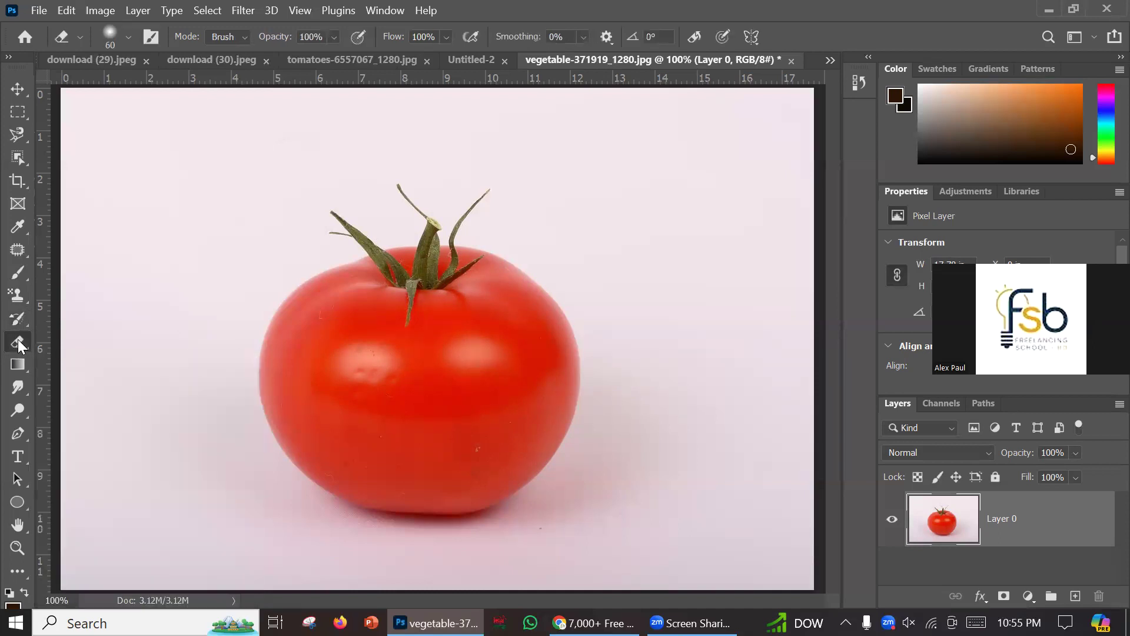
mouse_move(289, 358)
left_mouse_down()
mouse_move(348, 327)
mouse_move(332, 369)
mouse_move(325, 348)
mouse_move(290, 389)
mouse_move(307, 307)
mouse_move(336, 294)
mouse_move(337, 357)
mouse_move(364, 291)
mouse_move(369, 354)
mouse_move(279, 397)
mouse_move(324, 424)
mouse_move(288, 424)
mouse_move(316, 438)
mouse_move(398, 455)
mouse_move(351, 373)
mouse_move(402, 401)
mouse_move(393, 375)
mouse_move(447, 438)
mouse_move(401, 318)
mouse_move(458, 331)
mouse_move(405, 356)
mouse_move(416, 408)
mouse_move(449, 377)
mouse_move(406, 406)
mouse_move(463, 440)
mouse_move(489, 332)
mouse_move(560, 360)
mouse_move(504, 298)
mouse_move(476, 291)
mouse_move(502, 361)
mouse_move(529, 358)
mouse_move(460, 367)
mouse_move(460, 392)
mouse_move(435, 384)
mouse_move(435, 338)
mouse_move(391, 295)
mouse_move(391, 356)
mouse_move(334, 345)
mouse_move(369, 365)
mouse_move(305, 359)
mouse_move(314, 301)
mouse_move(267, 360)
mouse_move(292, 395)
mouse_move(405, 425)
mouse_move(241, 443)
mouse_move(460, 459)
mouse_move(433, 418)
mouse_move(422, 315)
mouse_move(548, 299)
mouse_move(546, 264)
mouse_move(515, 292)
mouse_move(548, 376)
mouse_move(511, 410)
mouse_move(537, 345)
mouse_move(476, 403)
mouse_move(420, 405)
mouse_move(497, 425)
mouse_move(530, 451)
left_mouse_up()
left_click(18, 320)
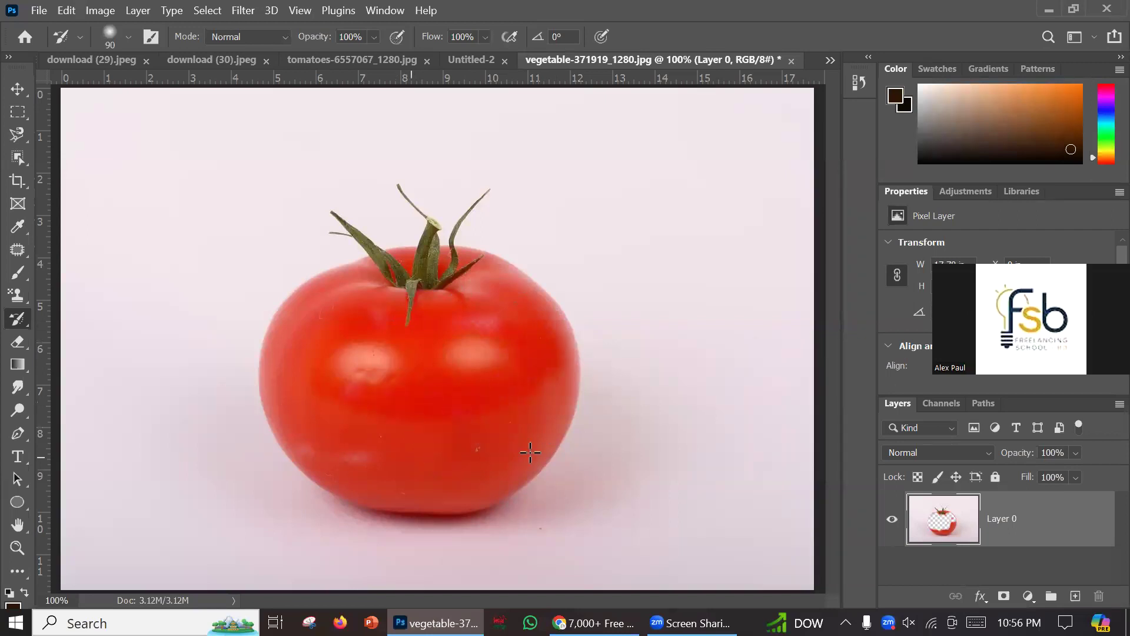
Activate the Gradient Tool and add an empty layer beneath the tomato layer, with the layer stack undocked and enlarged.
left_click(21, 335)
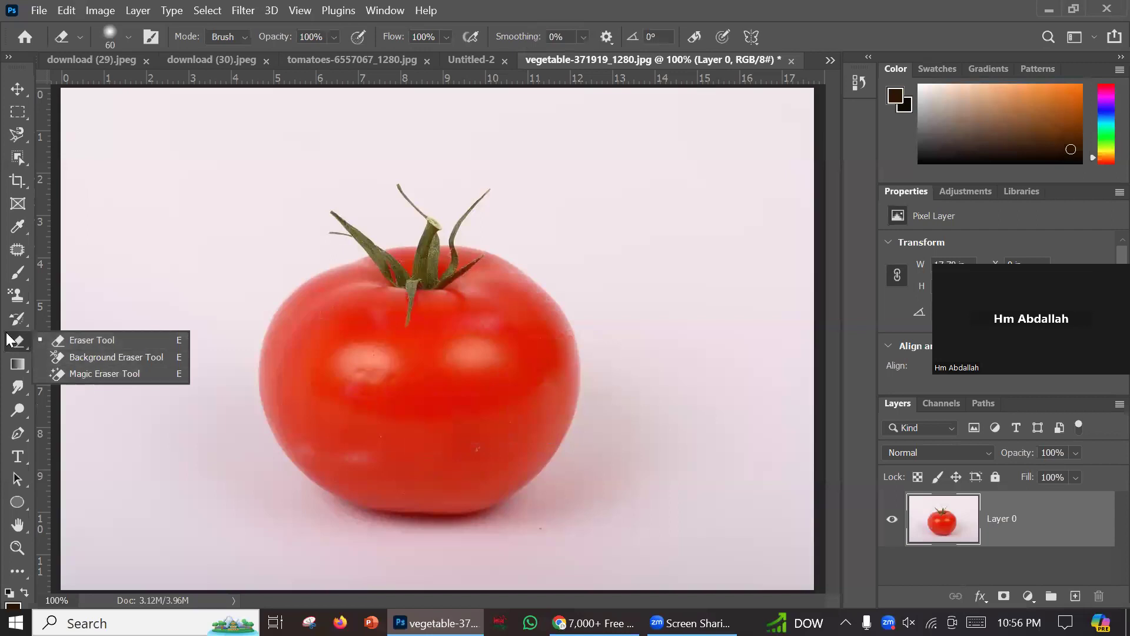
left_click(18, 364)
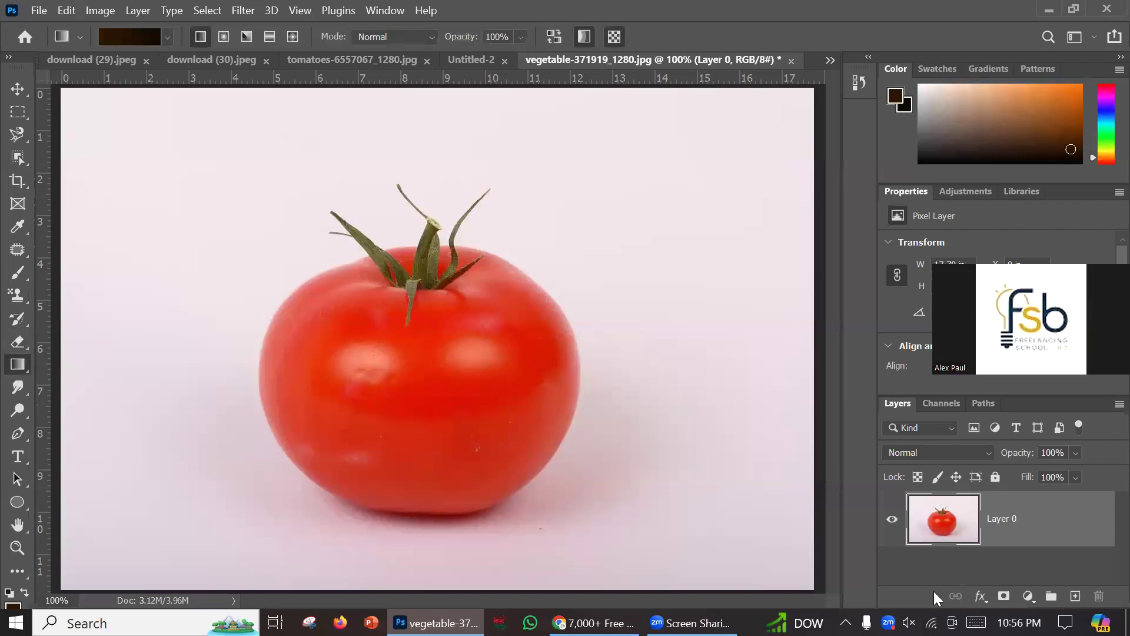
left_click(1075, 596)
left_click_drag(1010, 404, 976, 145)
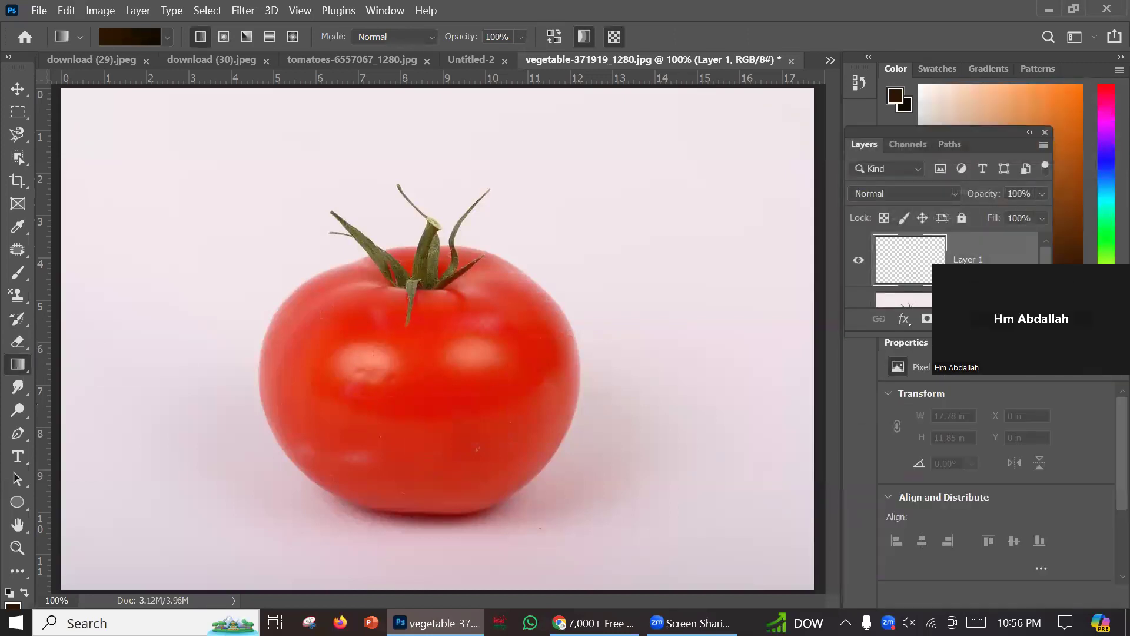
left_click_drag(948, 329, 947, 440)
left_click_drag(913, 257, 925, 337)
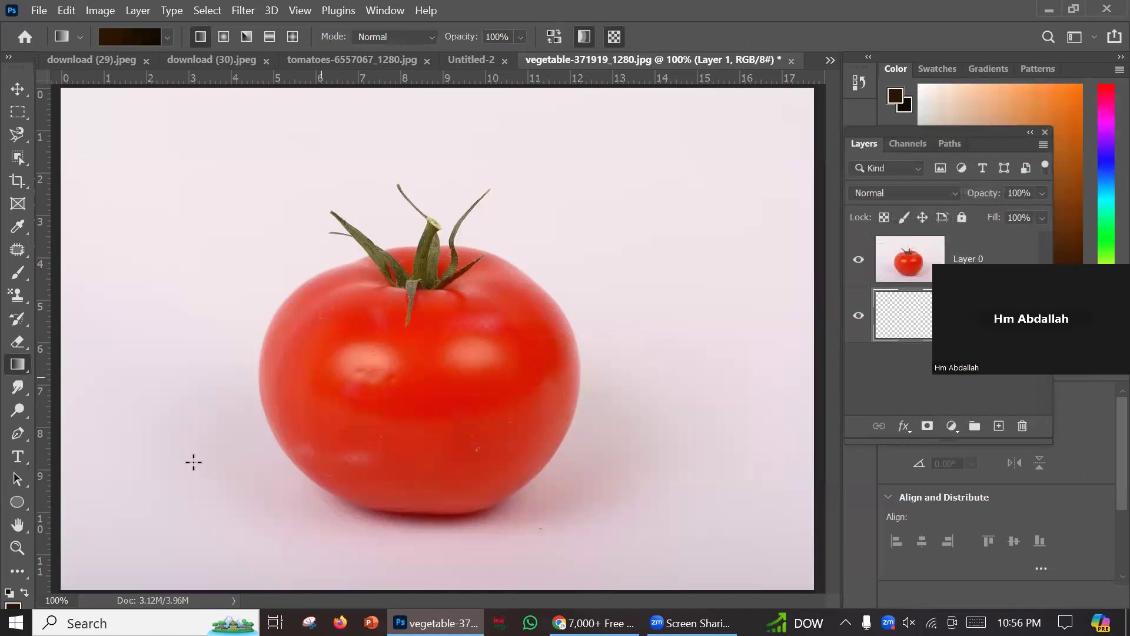
Fill the empty bottom layer with a linear gradient across the canvas from orange eb7a1e to green 5ddb1f.
left_click(904, 95)
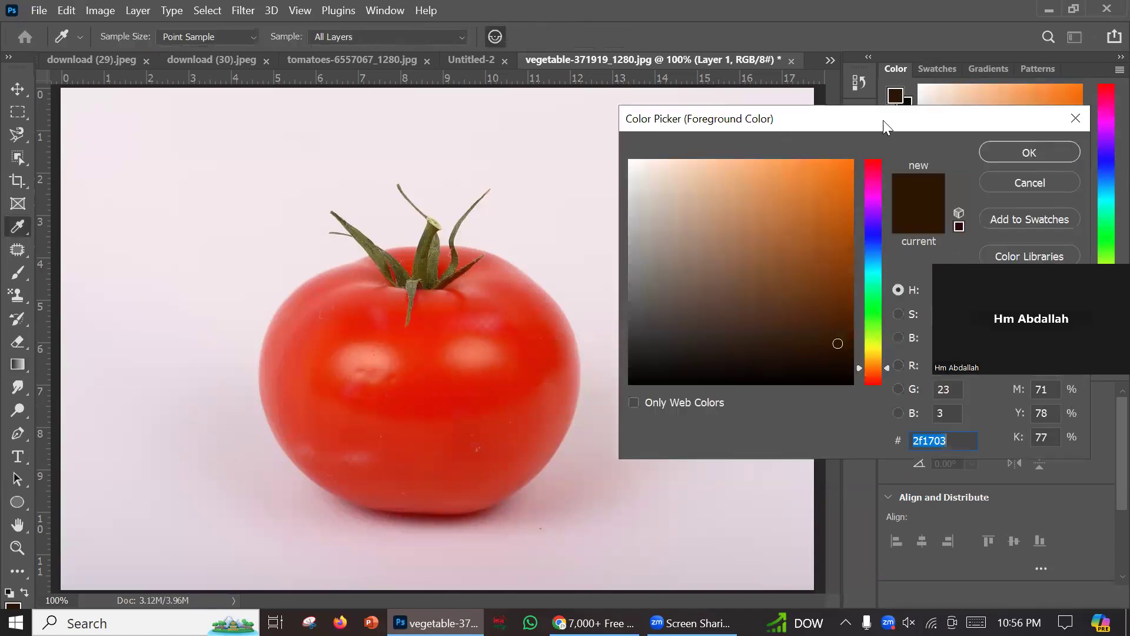
left_click(717, 138)
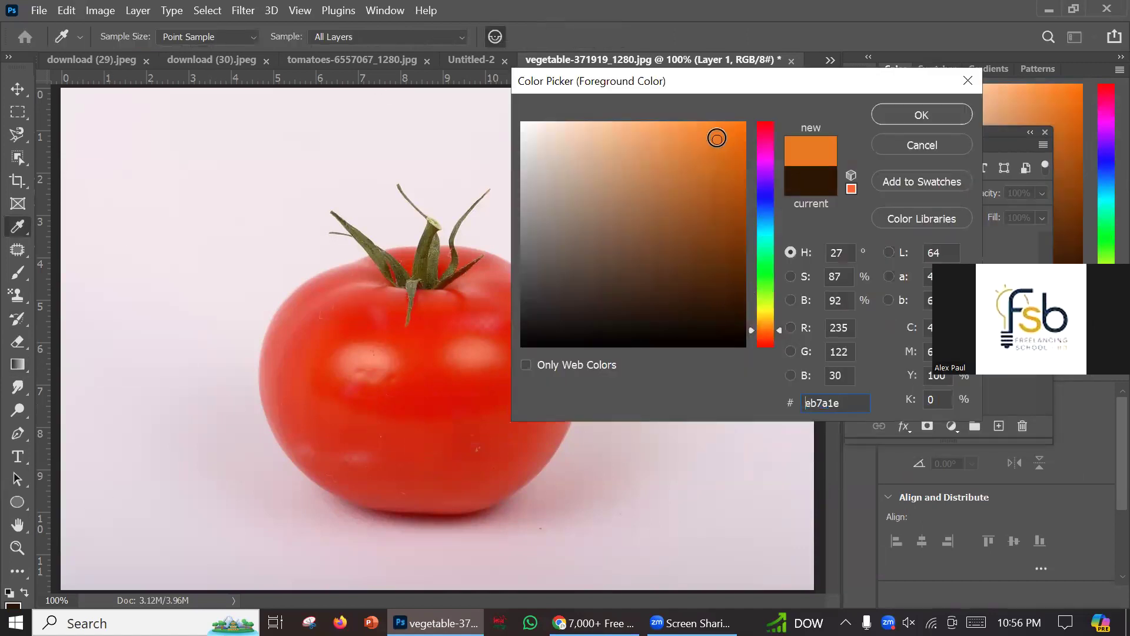
left_click(924, 116)
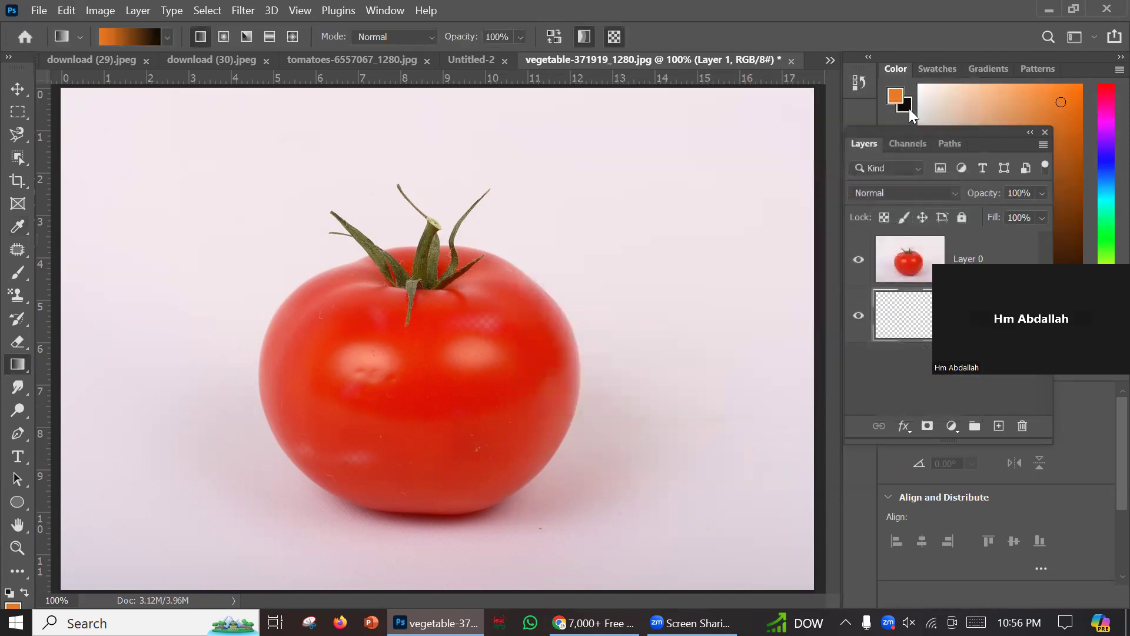
left_click(902, 107)
left_click(766, 284)
left_click(713, 153)
left_click(889, 116)
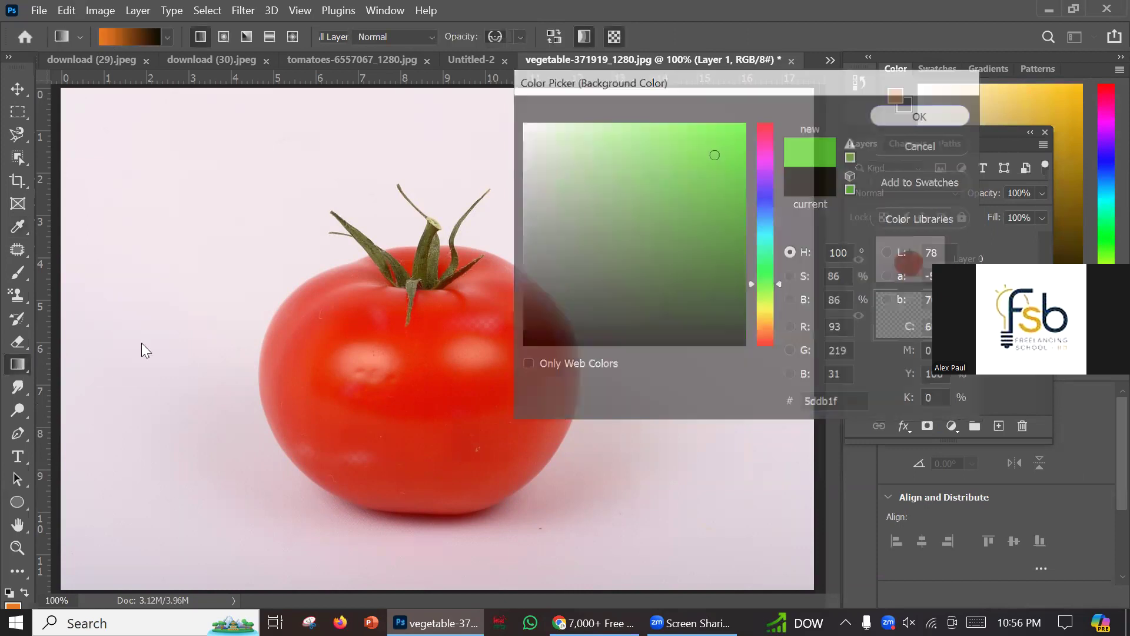
left_click_drag(59, 369, 848, 244)
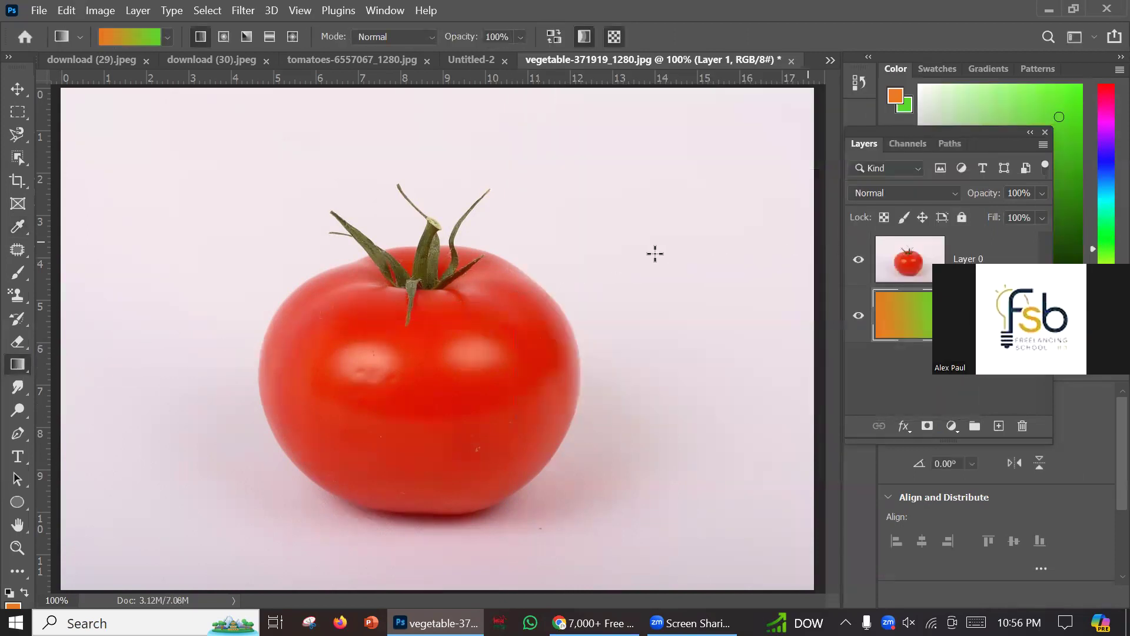
Isolate the tomato on Layer 0 with an object selection and a layer mask, and move it slightly up and to the right.
left_click(907, 267)
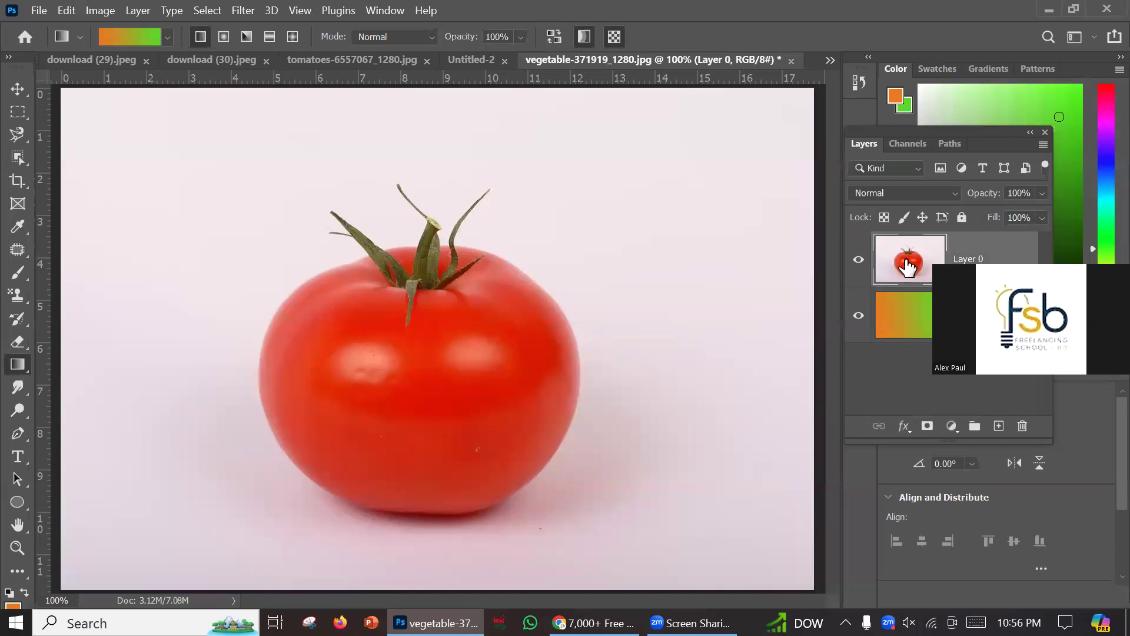
left_click_drag(18, 158, 66, 154)
left_click_drag(172, 138, 606, 530)
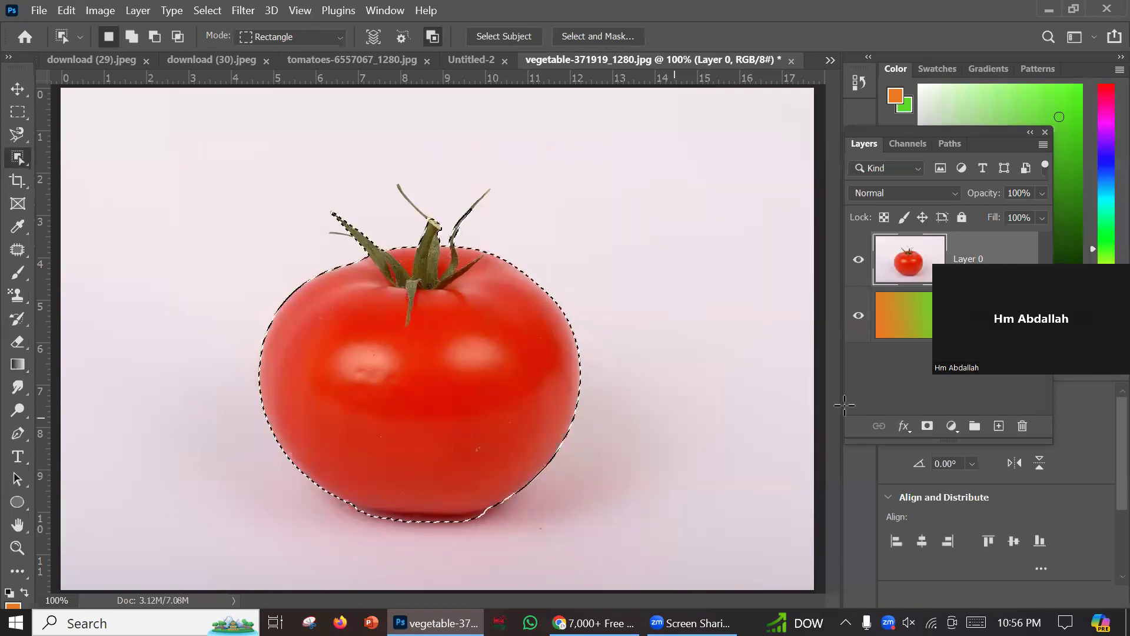
left_click(927, 426)
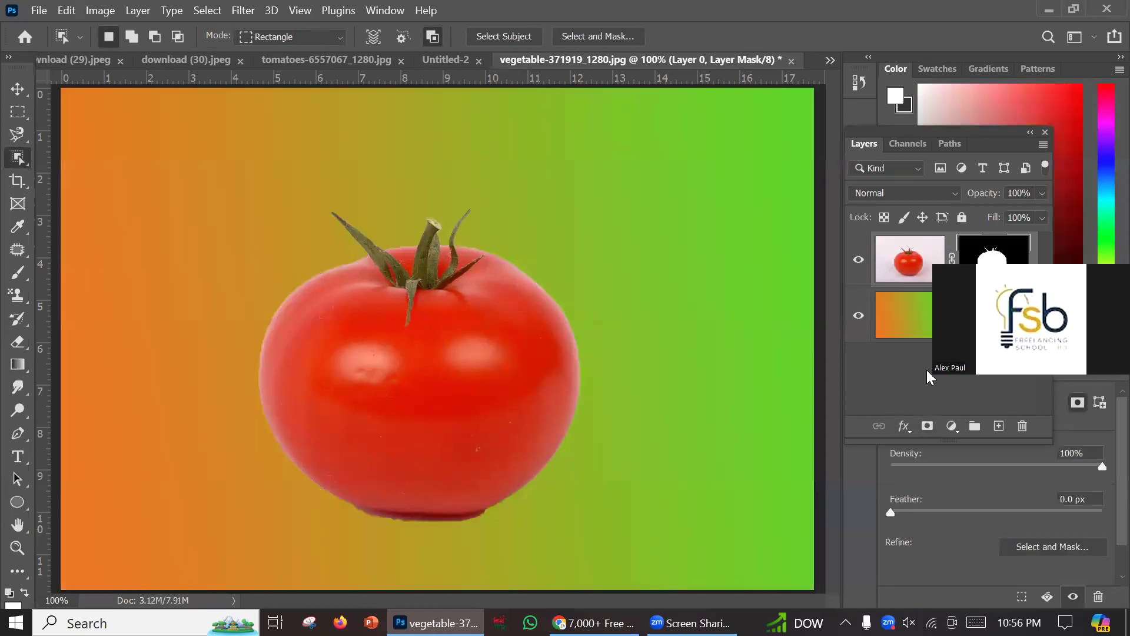
left_click(18, 89)
left_click_drag(353, 412, 406, 377)
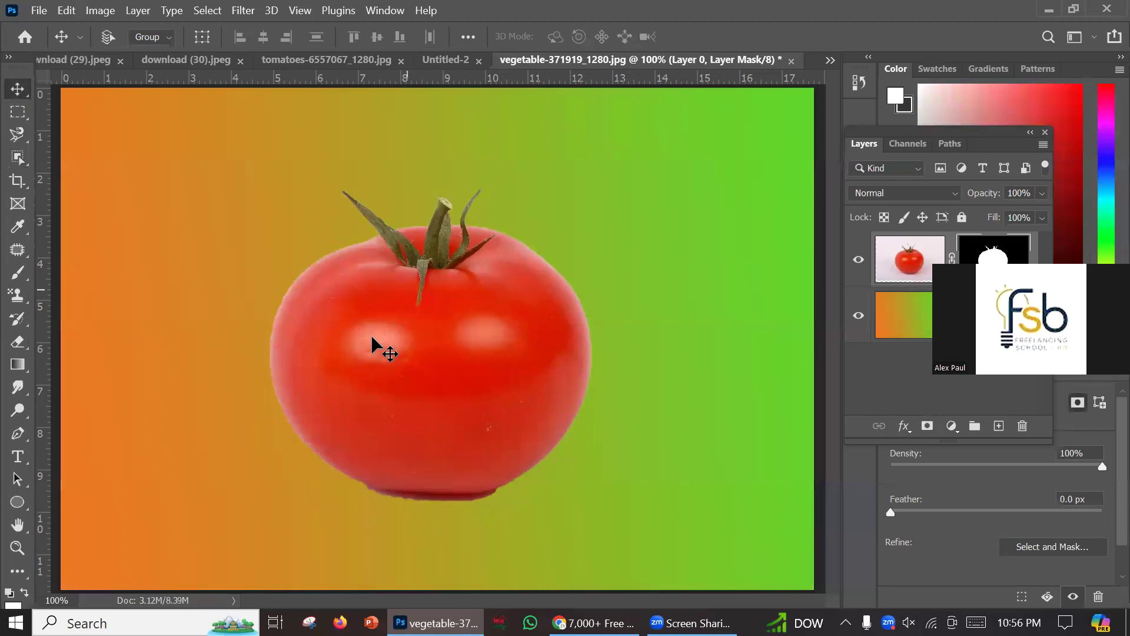
Set the foreground color to red cf1111 and the background color to light green a0d945 while the tomato's layer mask is active.
left_click_drag(974, 135, 1000, 285)
left_click(895, 99)
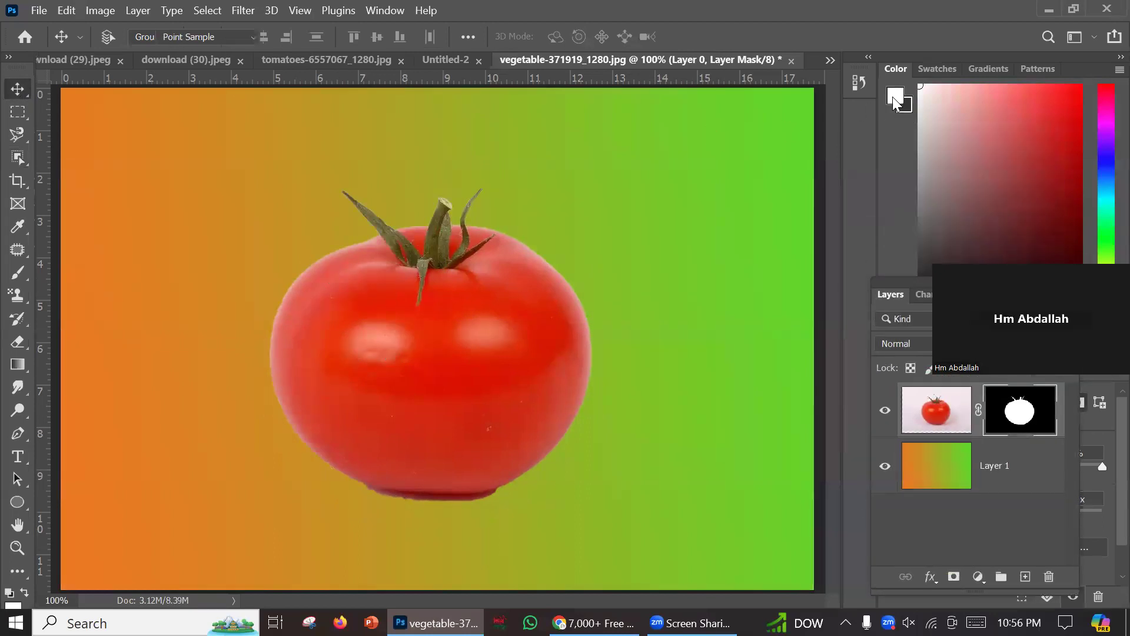
left_click(727, 163)
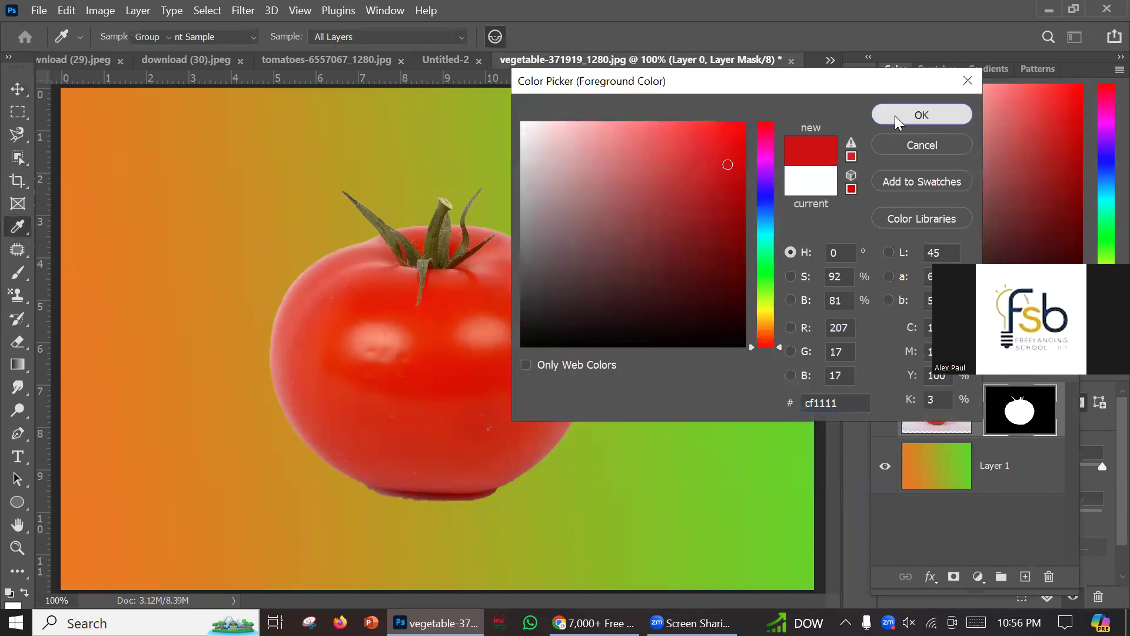
left_click(895, 115)
left_click(908, 110)
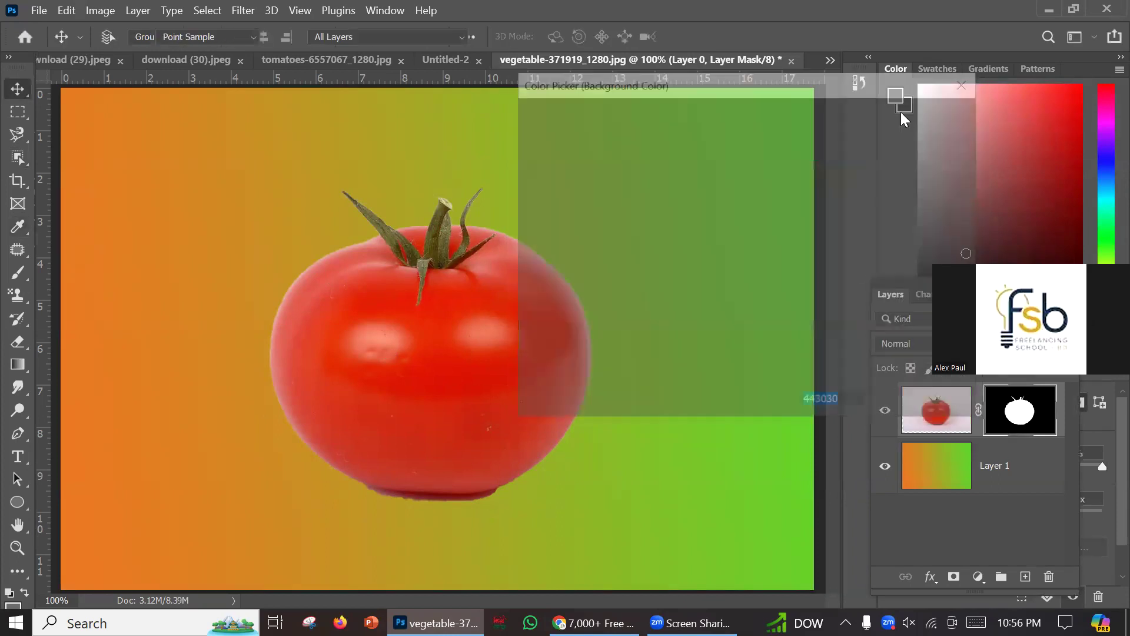
left_click(764, 294)
left_click(674, 155)
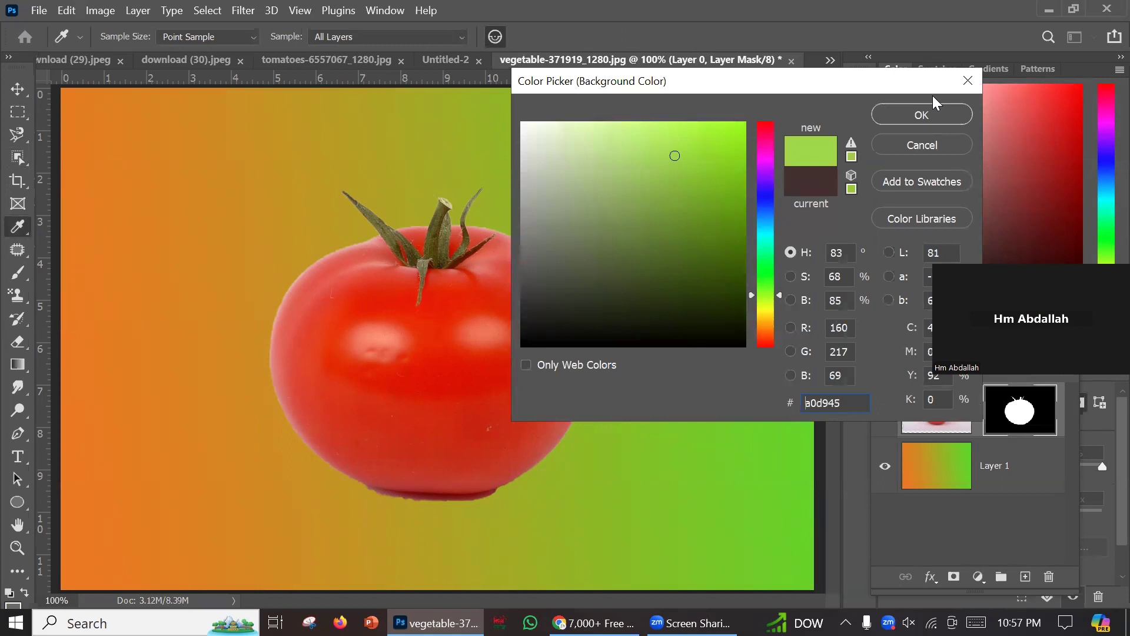
left_click(921, 115)
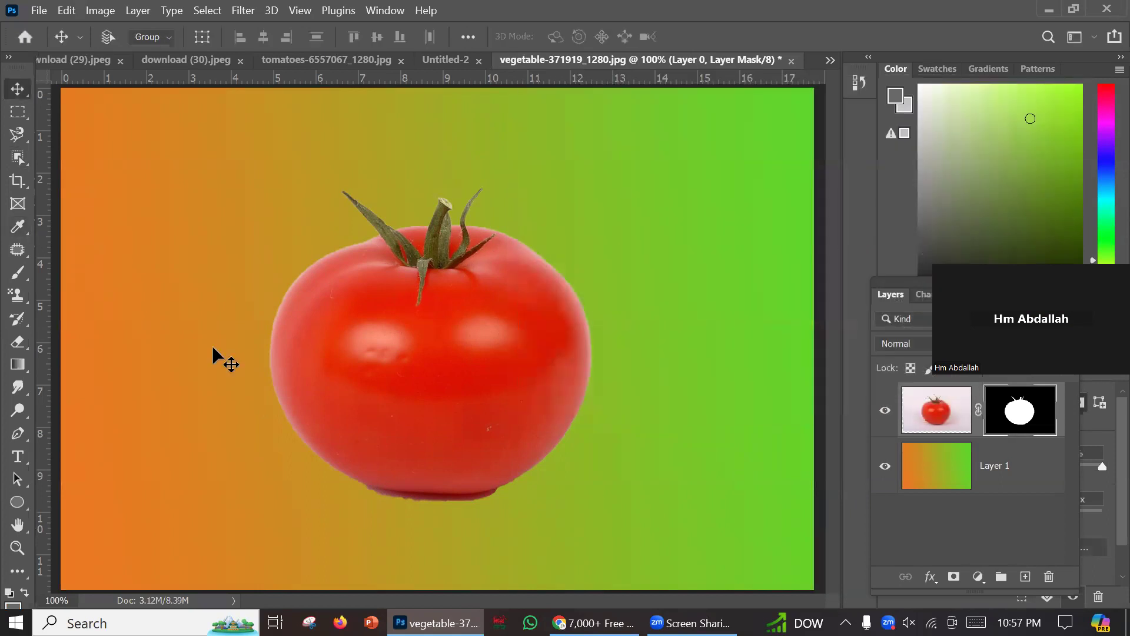
Try a linear gradient in the new colors with the tomato's layer mask active, and undo it.
left_click(18, 364)
left_click_drag(585, 251, 827, 187)
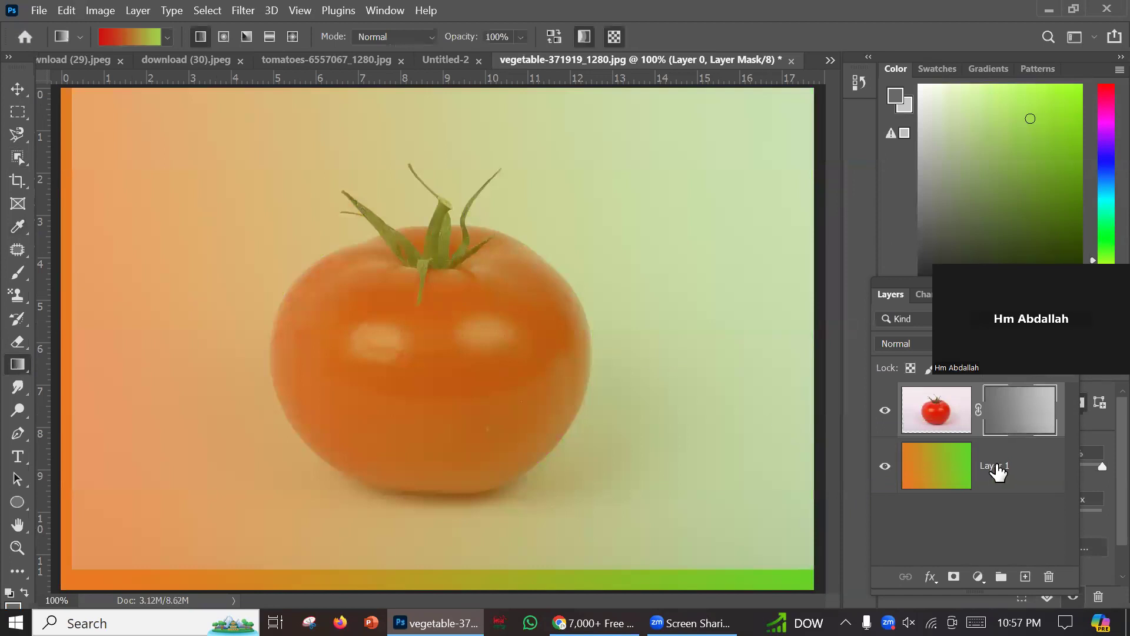
key("ctrl+z")
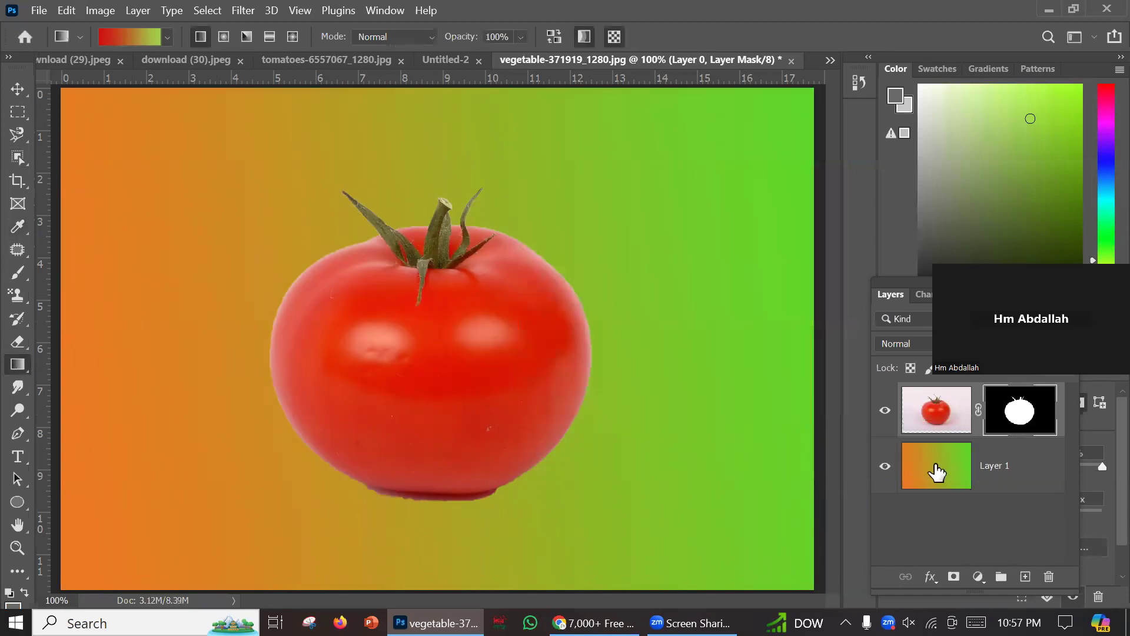
Redraw the orange-to-green gradient on Layer 1 diagonally, from the lower left edge to the upper right edge of the canvas.
left_click(932, 466)
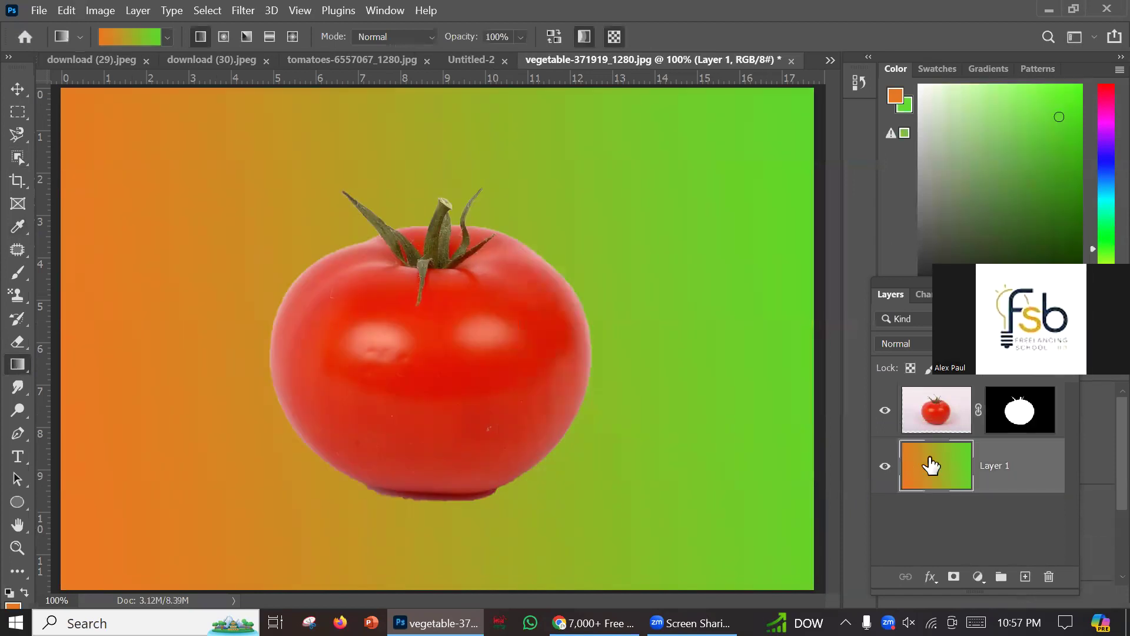
left_click_drag(56, 425, 831, 155)
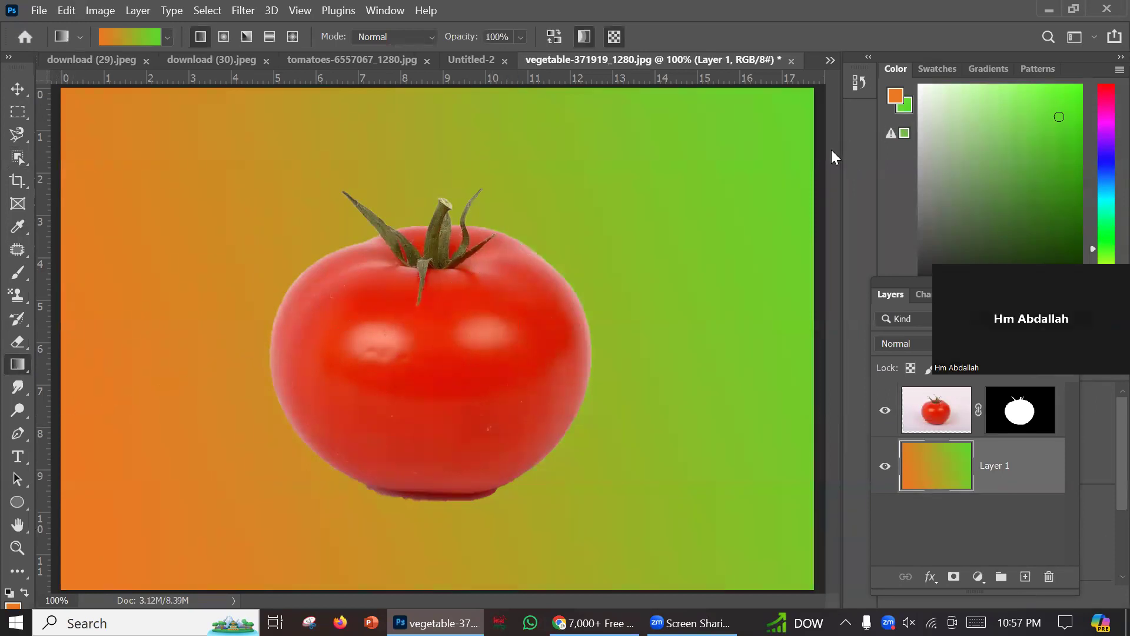
Set a darker orange foreground and a brown background color, and draw a gradient in them diagonally across Layer 1.
double_click(895, 99)
left_click(707, 188)
left_click(922, 115)
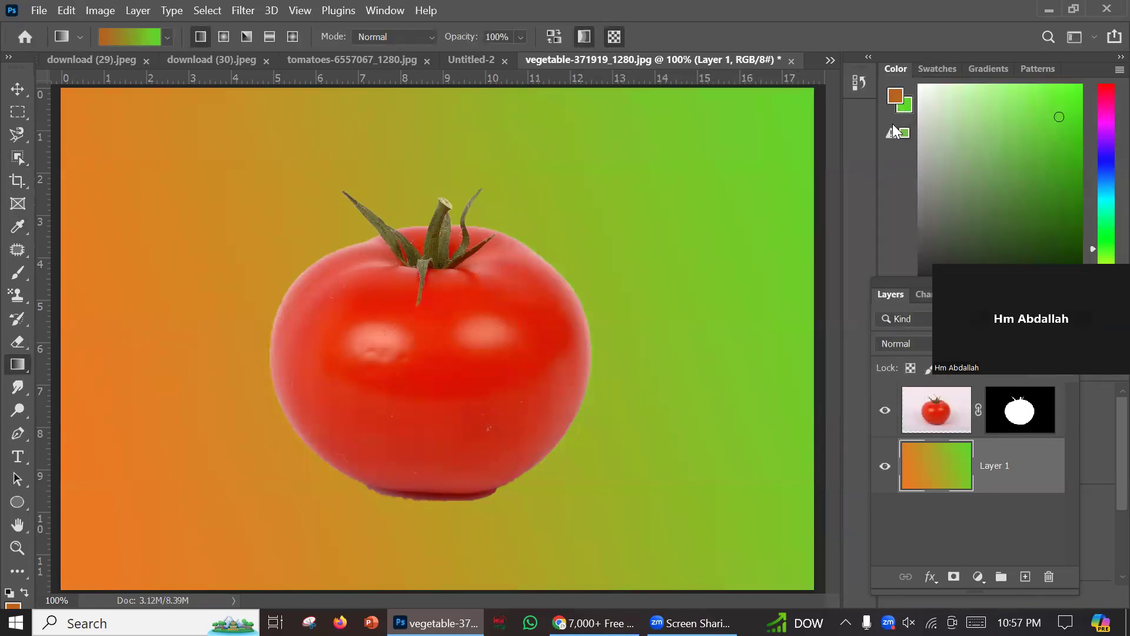
double_click(905, 103)
left_click(763, 324)
left_click(730, 216)
left_click(942, 113)
key("g")
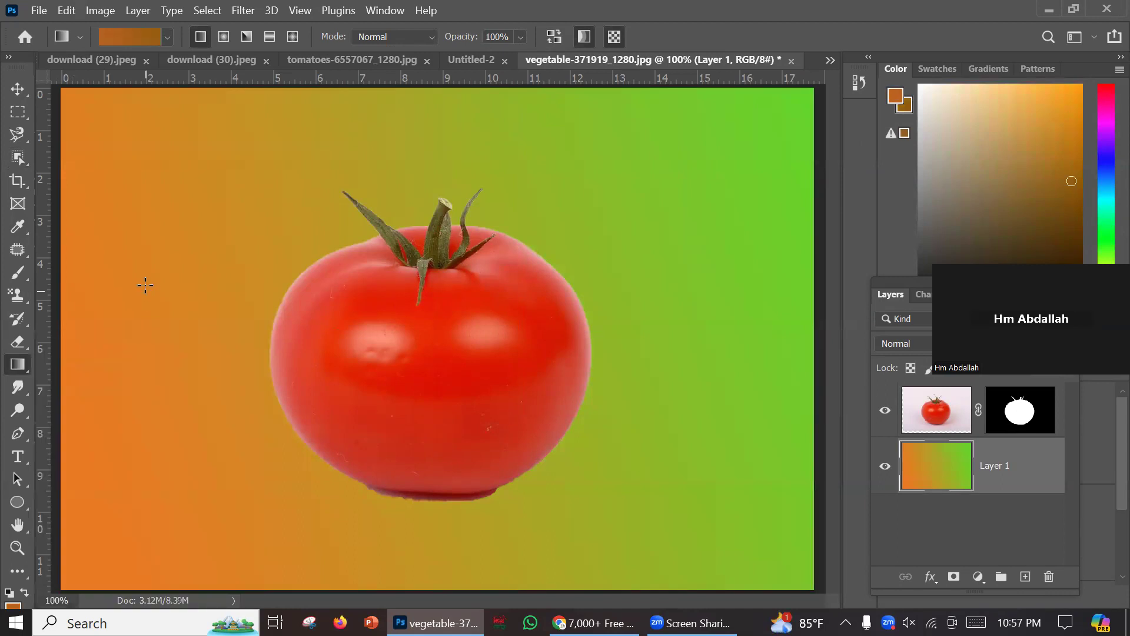
left_click_drag(548, 257, 795, 151)
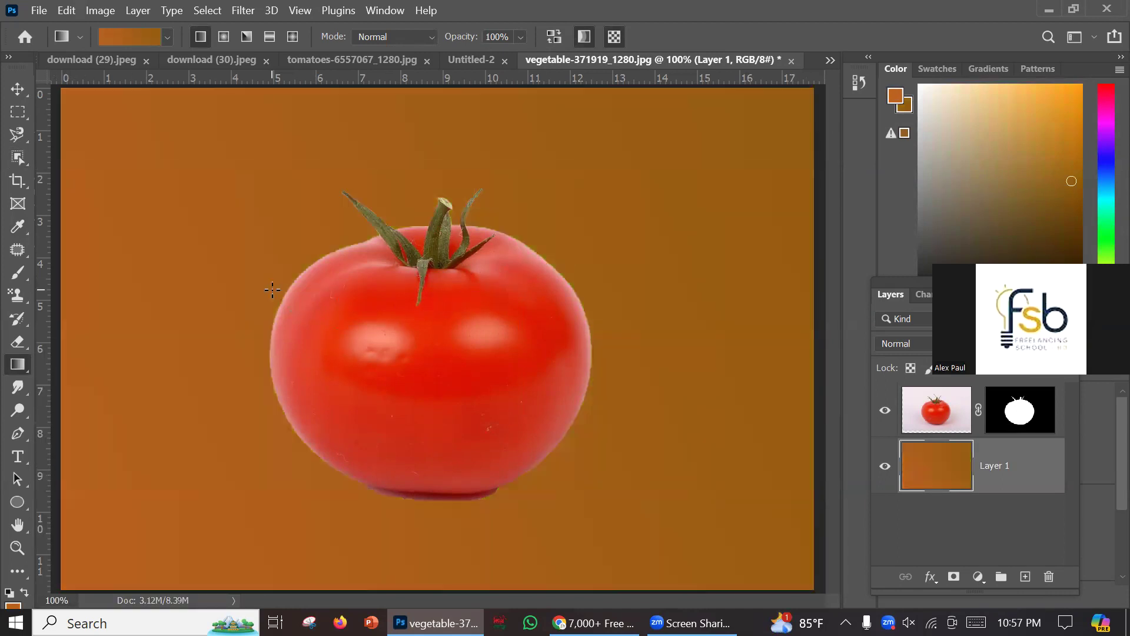
Draw a diagonal linear gradient on Layer 1 with the black-to-white preset from the Basics gradients.
left_click(166, 39)
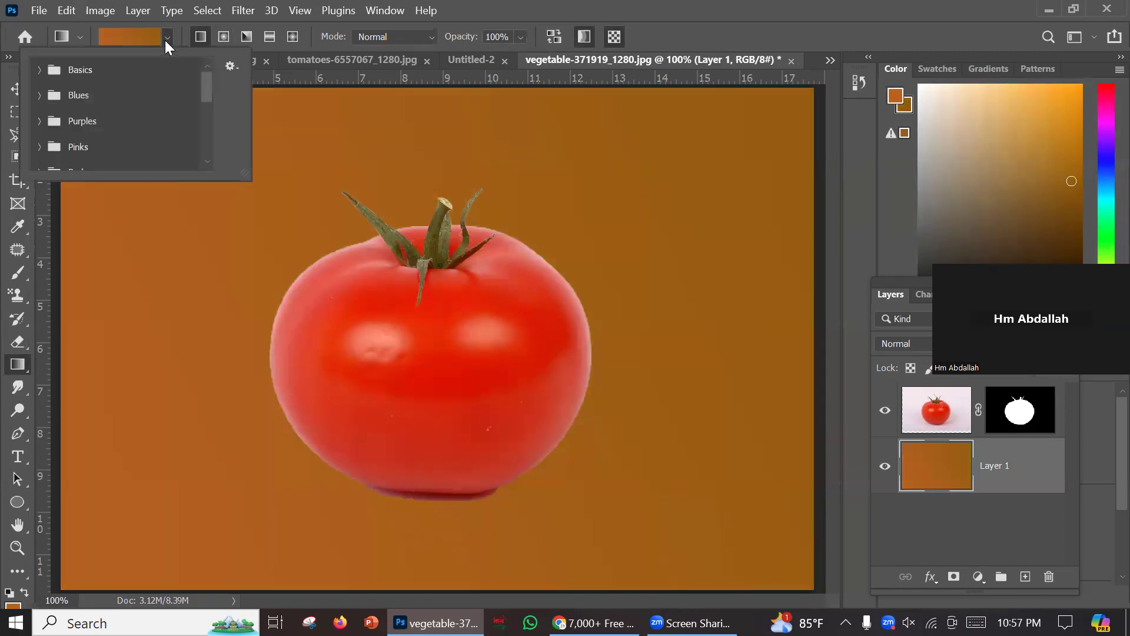
left_click(37, 70)
left_click(90, 97)
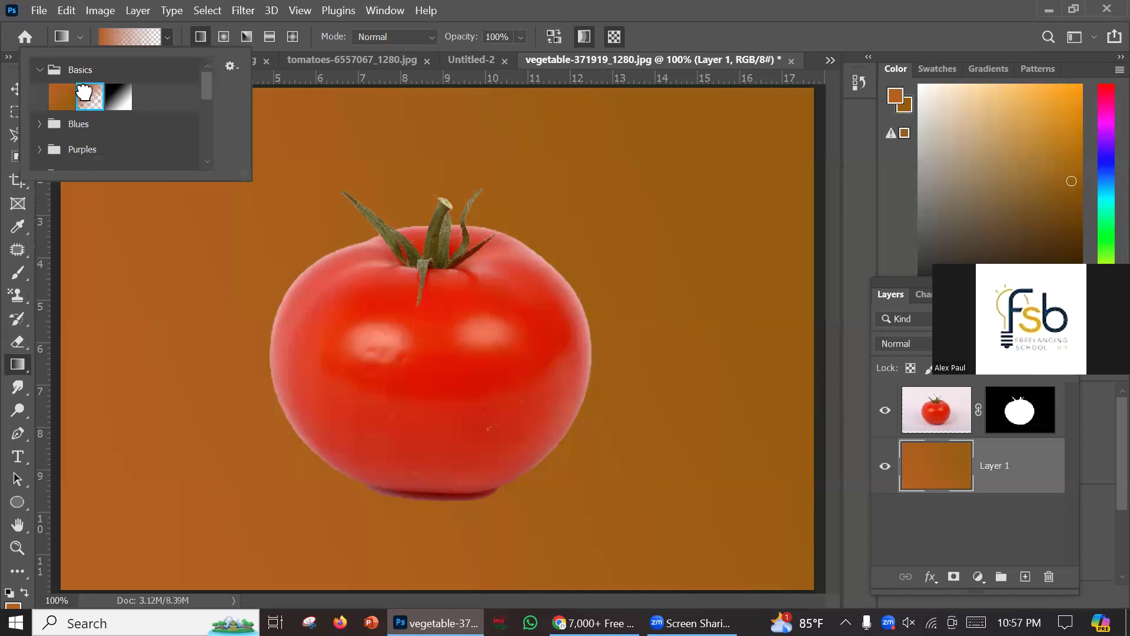
left_click(119, 97)
left_click_drag(55, 521, 830, 117)
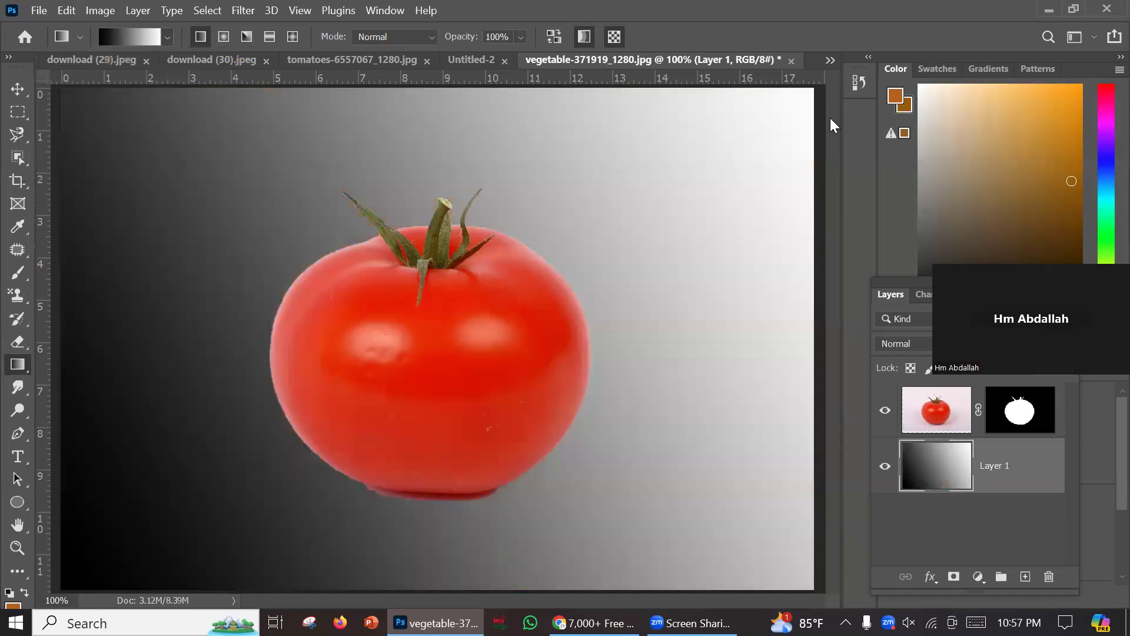
Draw a diagonal gradient on Layer 1 with the cyan-to-magenta preset from the Purples gradients.
left_click(168, 37)
scroll(59, 137, "down", 1)
left_click(42, 137)
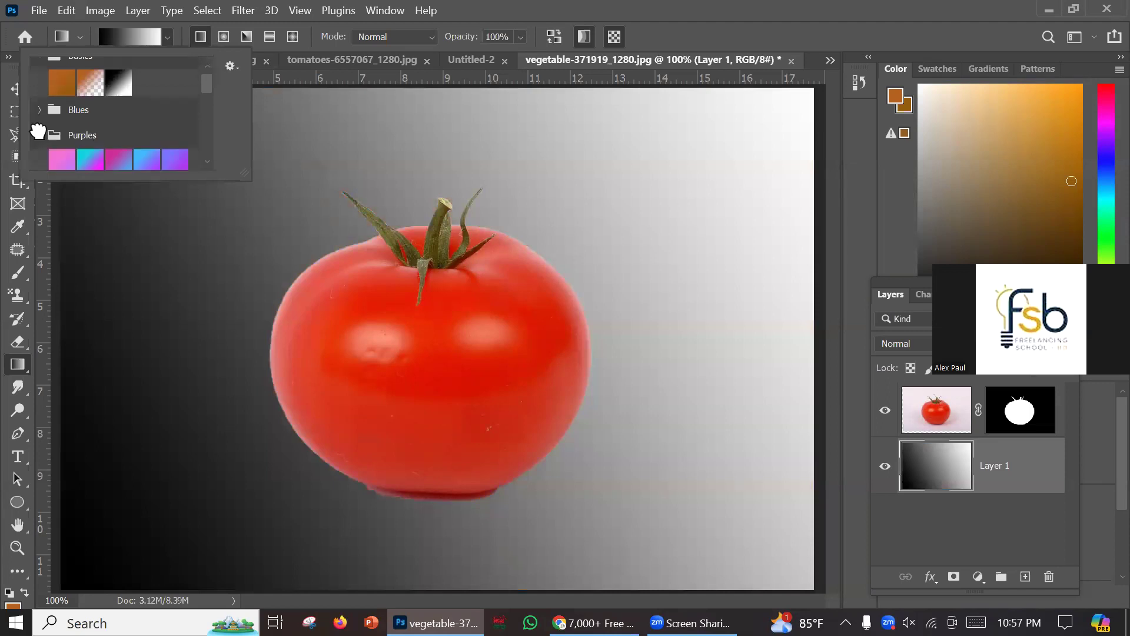
scroll(121, 118, "down", 1)
left_click(115, 144)
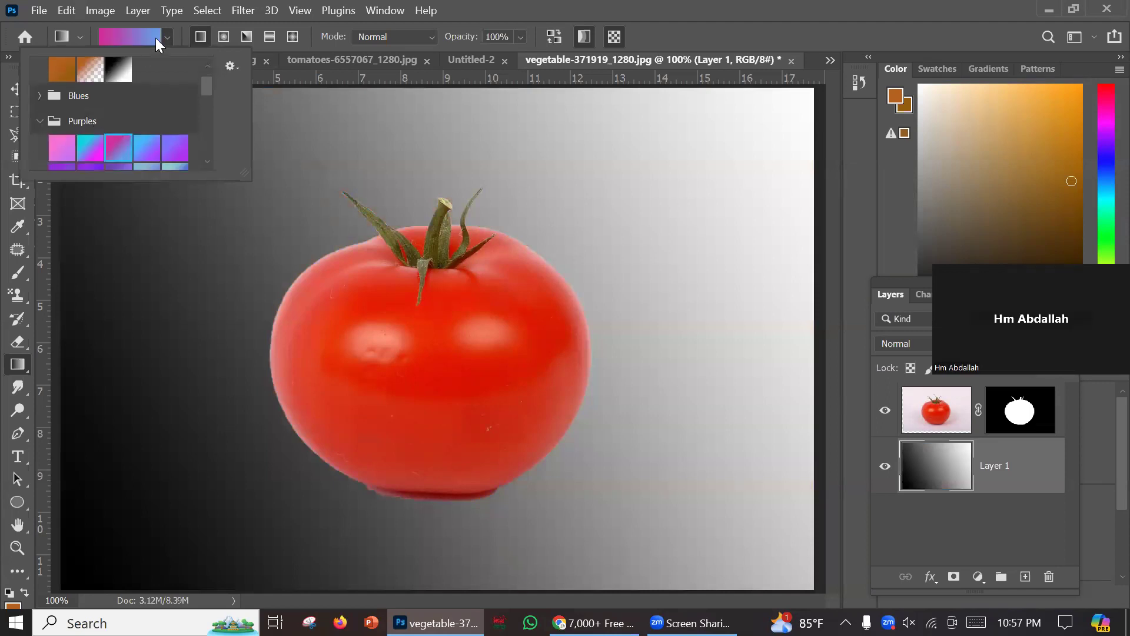
left_click(90, 148)
left_click_drag(56, 557, 802, 122)
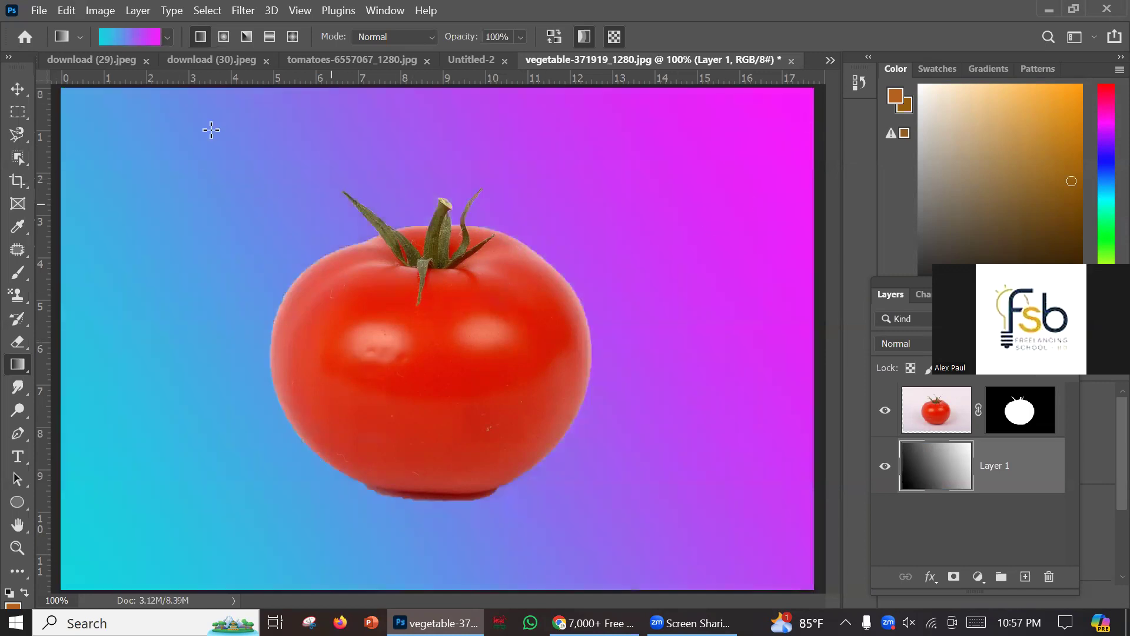
Fill Layer 1 with the peach-to-blue Purples preset gradient, drawn from the canvas's lower left corner to its upper right.
left_click(167, 35)
scroll(92, 118, "down", 3)
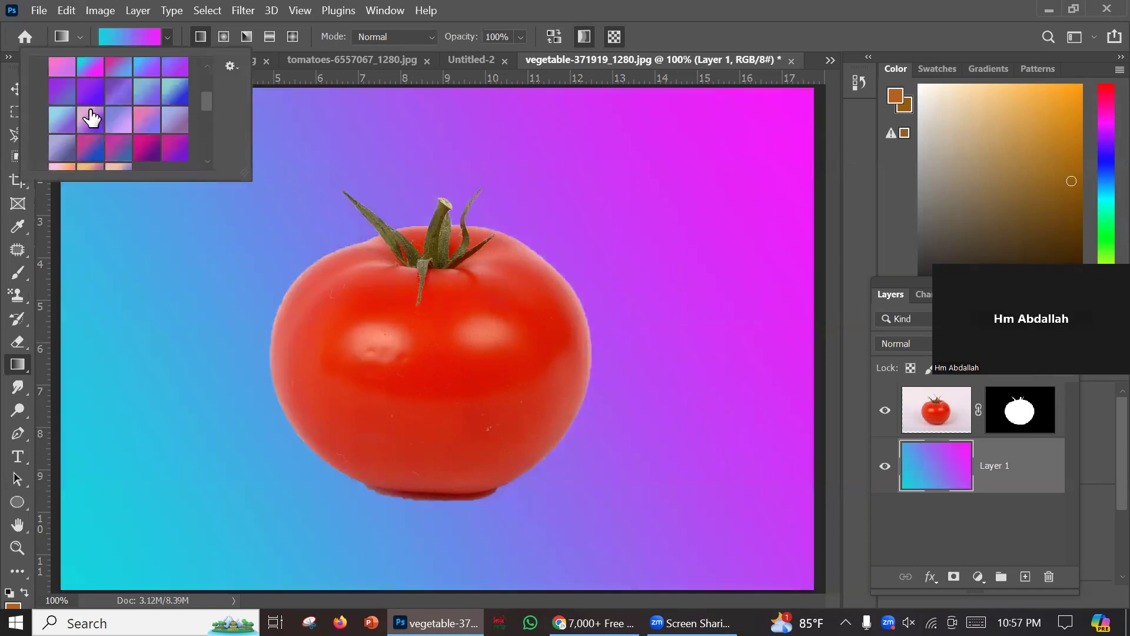
scroll(92, 118, "down", 3)
left_click(109, 87)
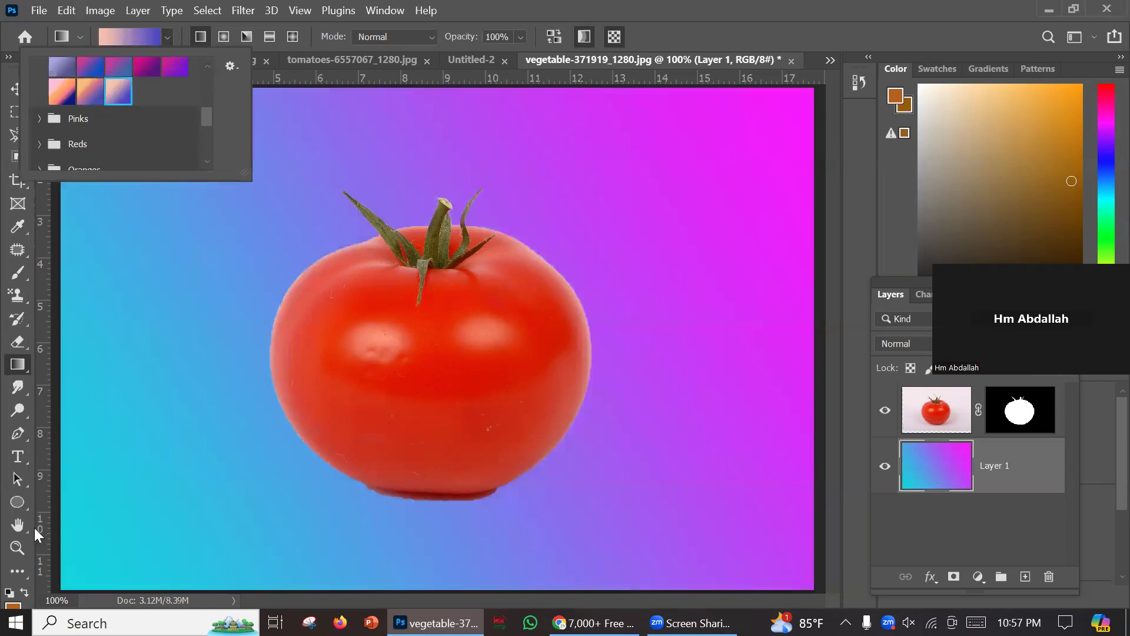
left_click_drag(69, 586, 754, 75)
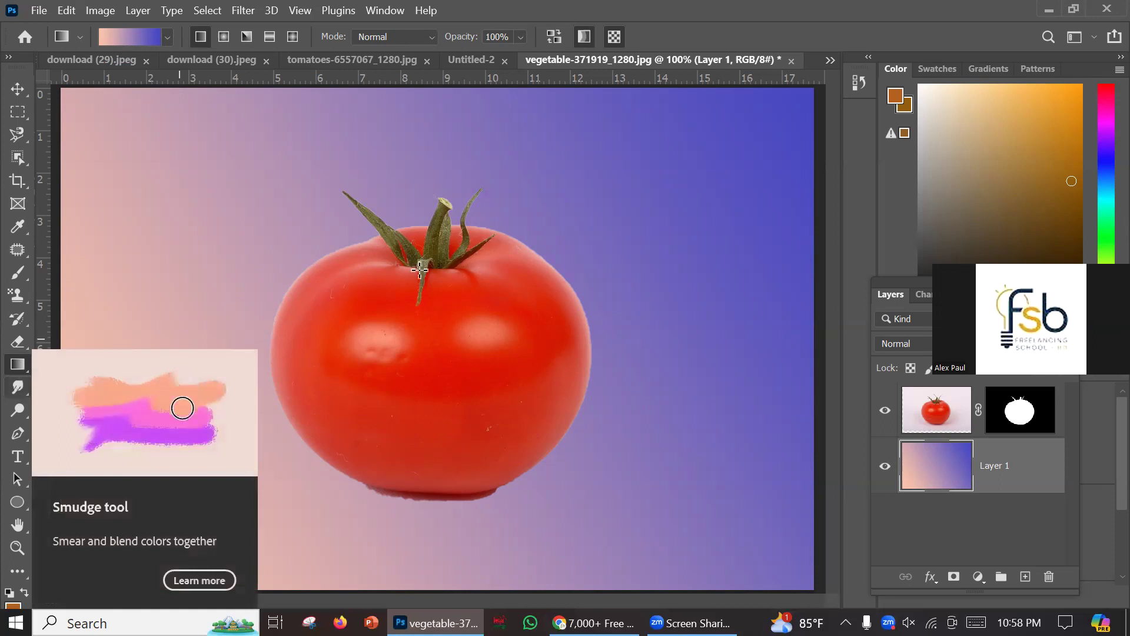
Try a very short peach-to-blue gradient across the middle of Layer 1, and undo it.
left_click_drag(490, 281, 500, 277)
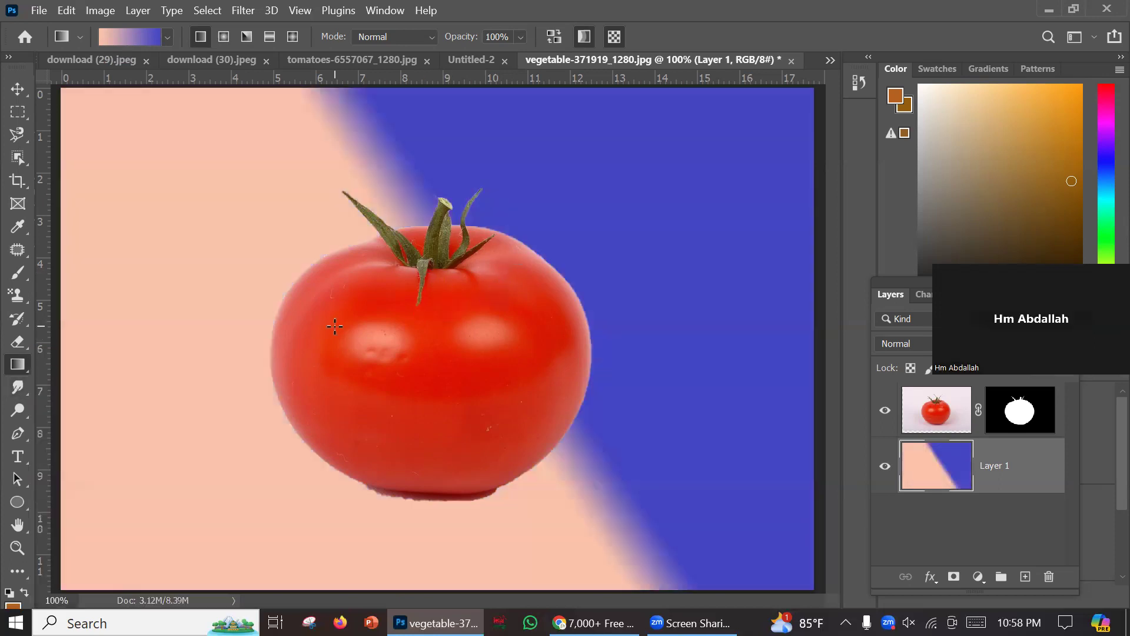
key("ctrl+z")
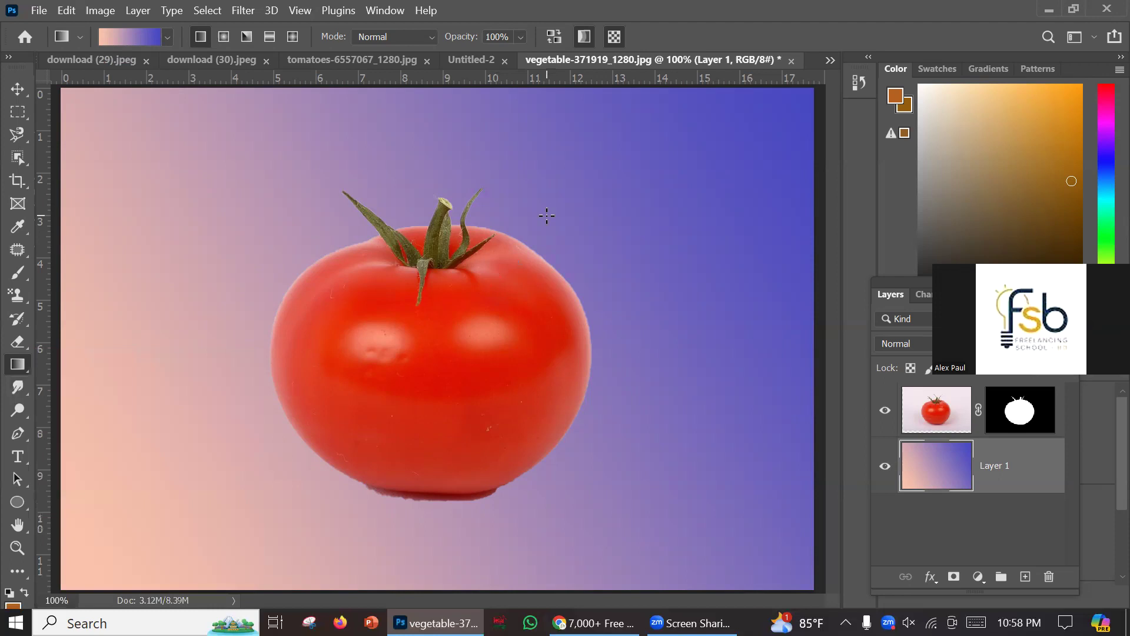
Make the tomato image on Layer 0 active and dab its upper left leaf with the Blur Tool at 50% strength.
left_click(936, 409)
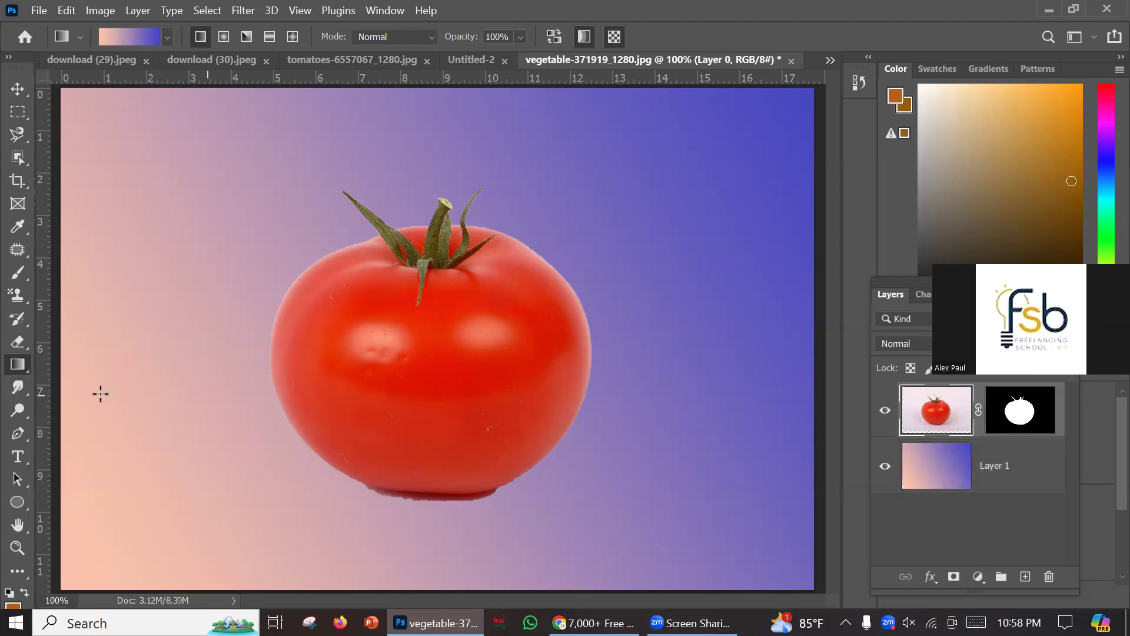
right_click(10, 391)
left_click(53, 389)
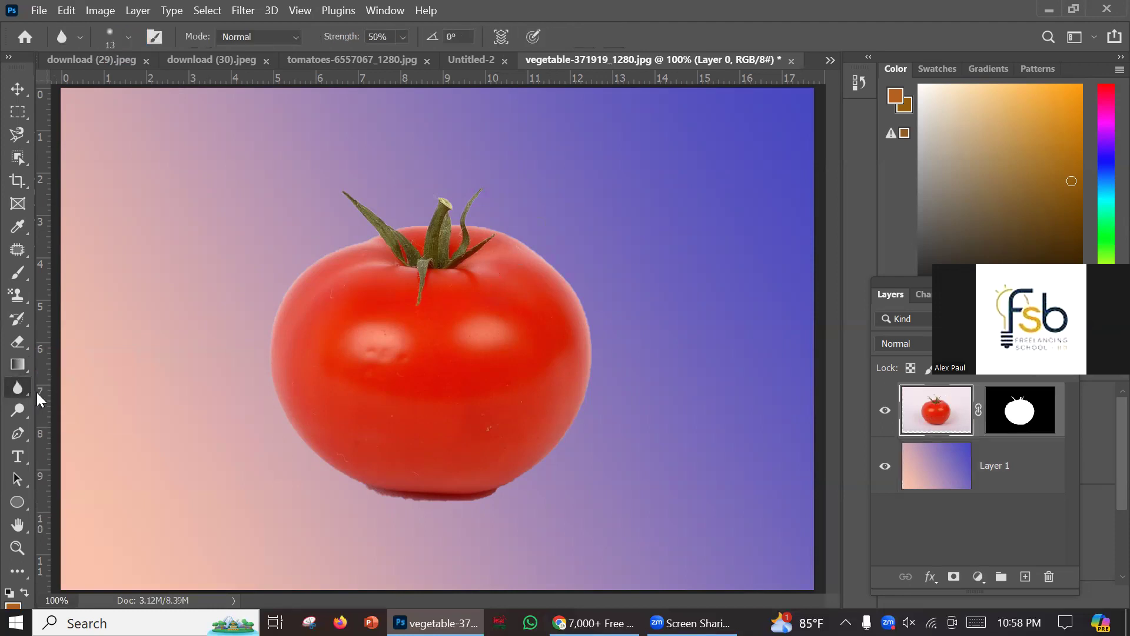
right_click(18, 391)
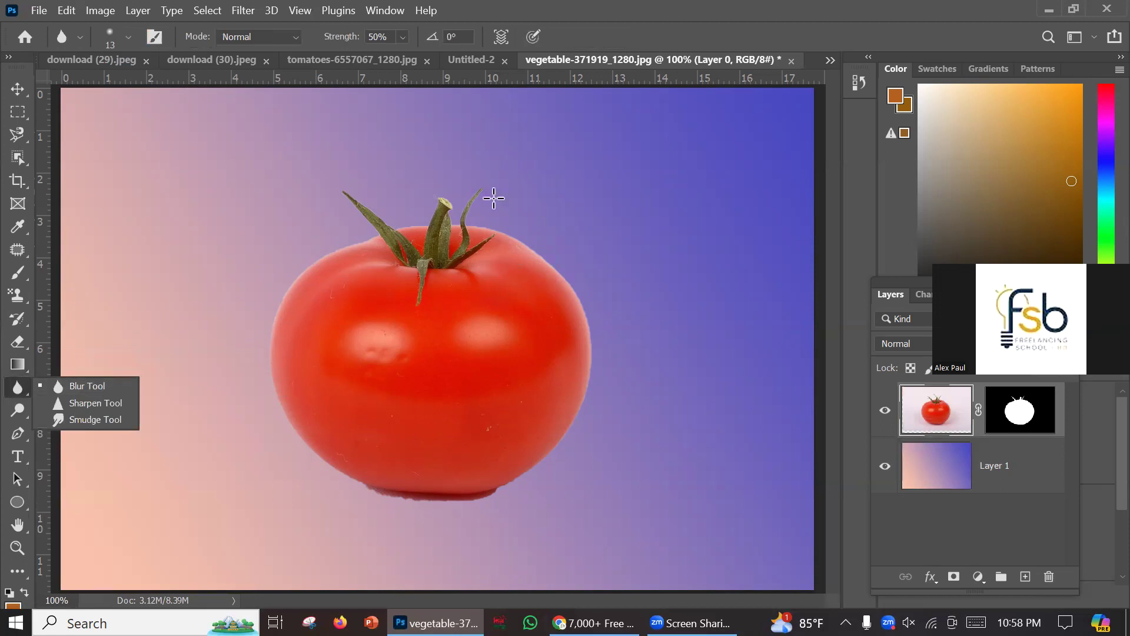
left_click(364, 207)
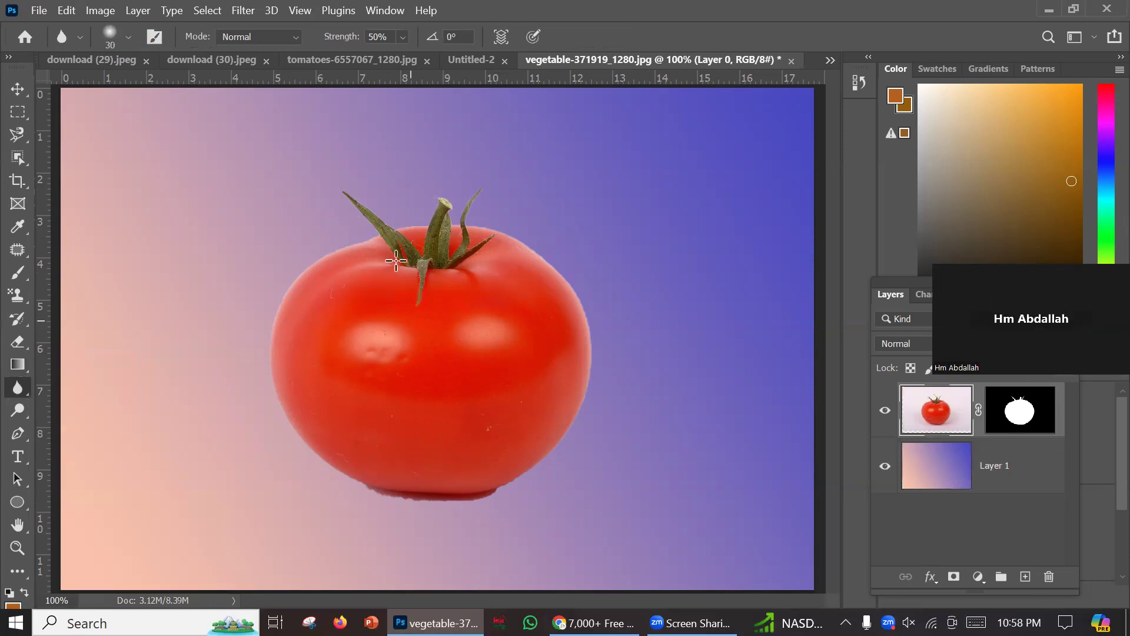
Look through the open sample documents and close download (30).jpeg without saving its changes.
left_click(376, 57)
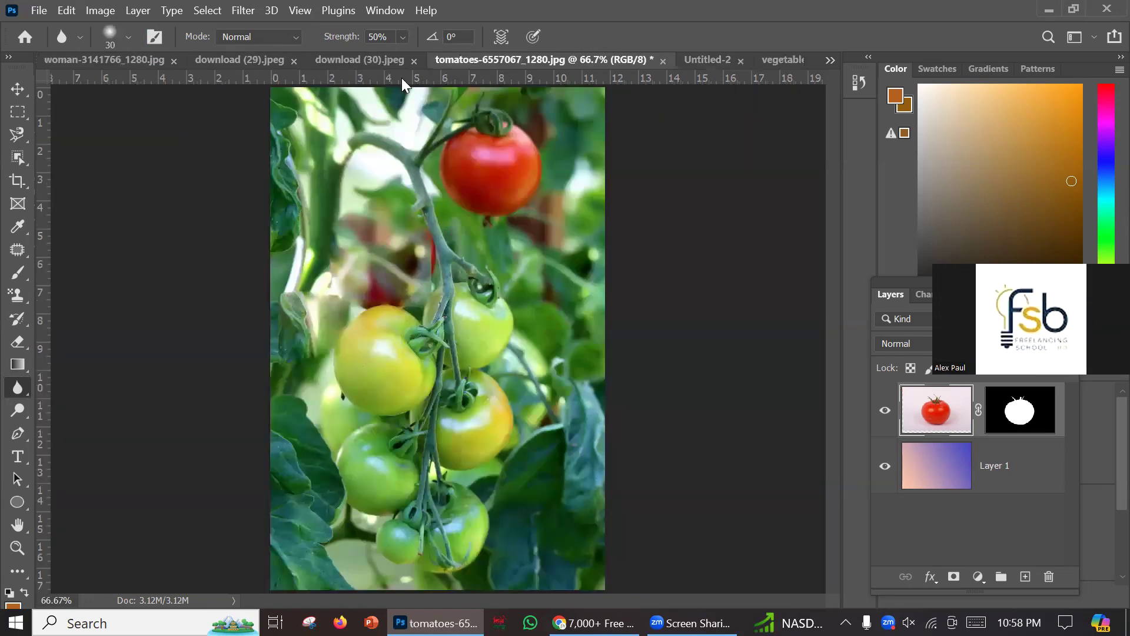
left_click(124, 57)
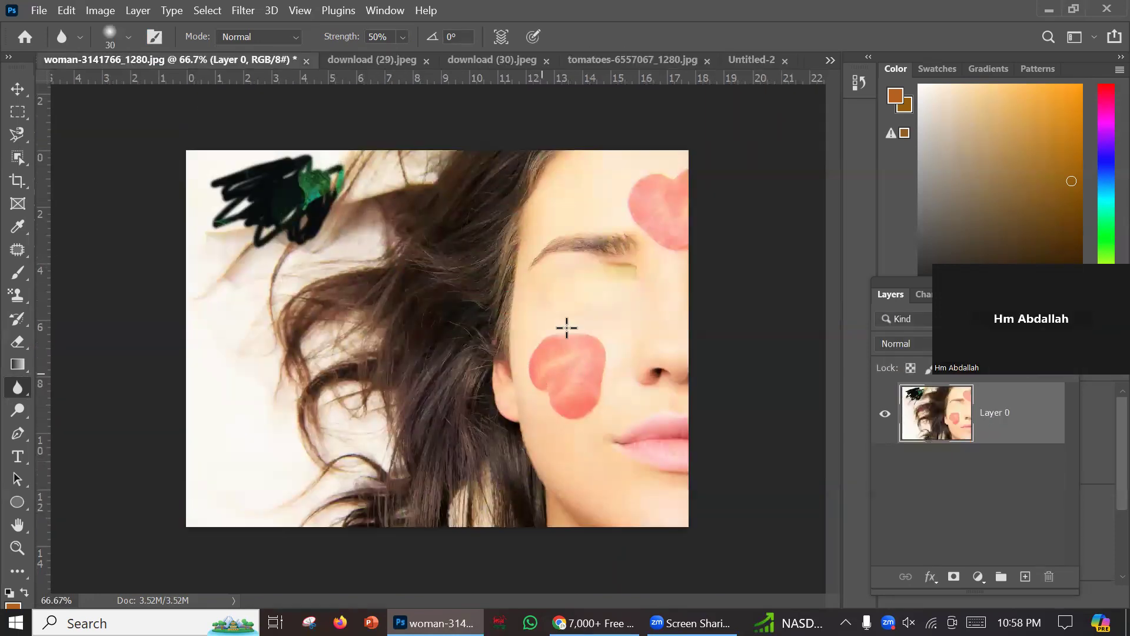
left_click(743, 58)
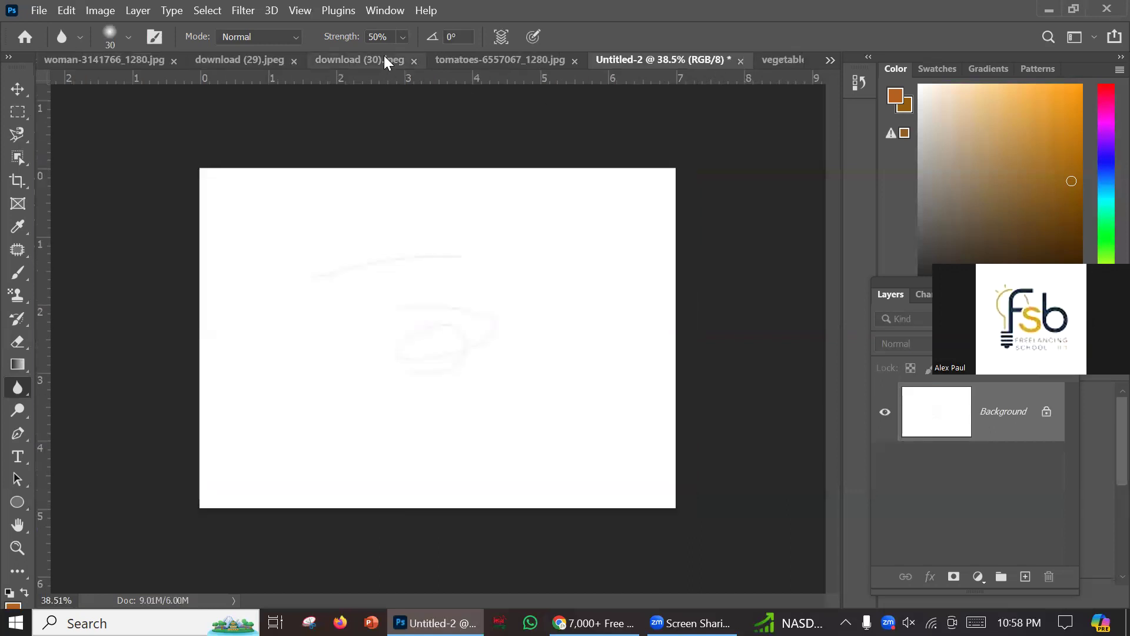
left_click(384, 59)
left_click(505, 61)
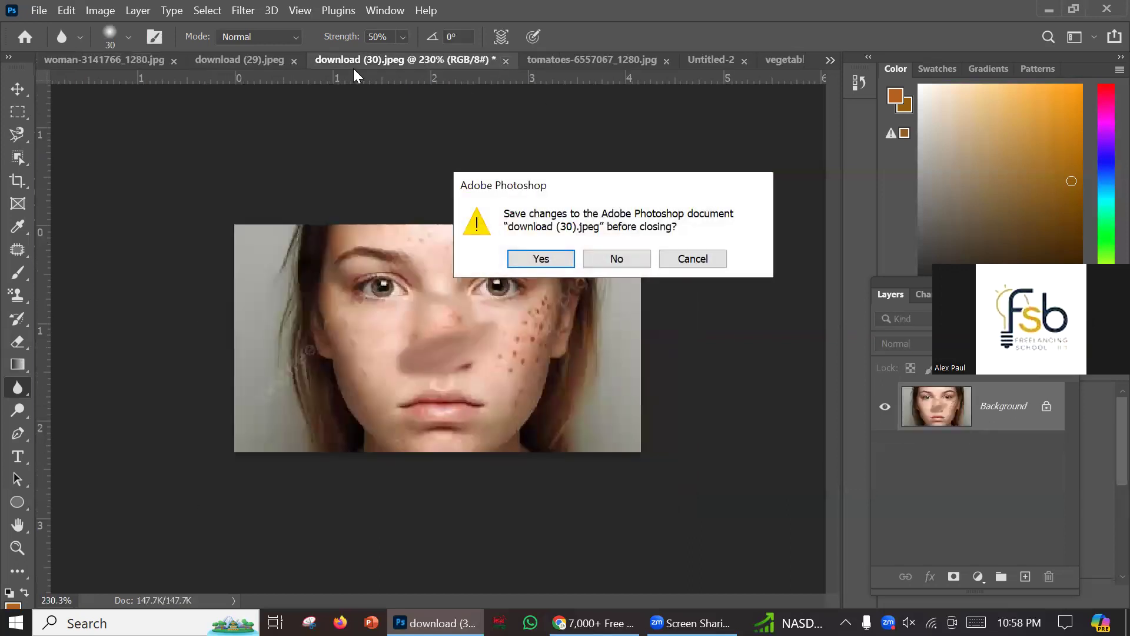
left_click(625, 253)
Open the flying bird image Screenshot_186 from the Downloads folder.
left_click(63, 60)
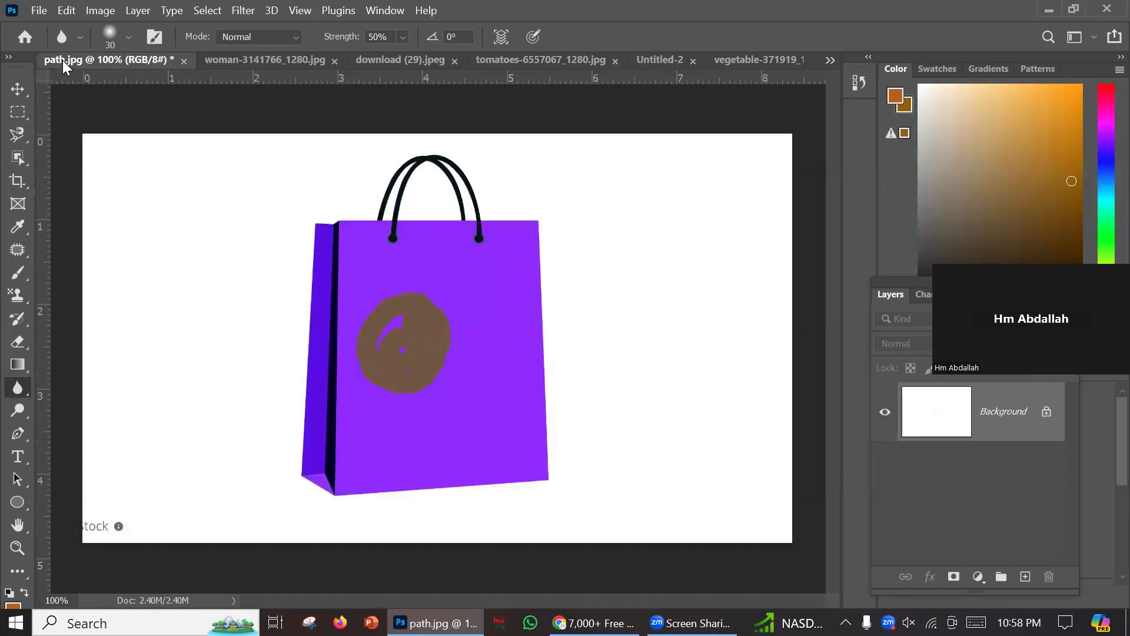
left_click(413, 61)
left_click(39, 11)
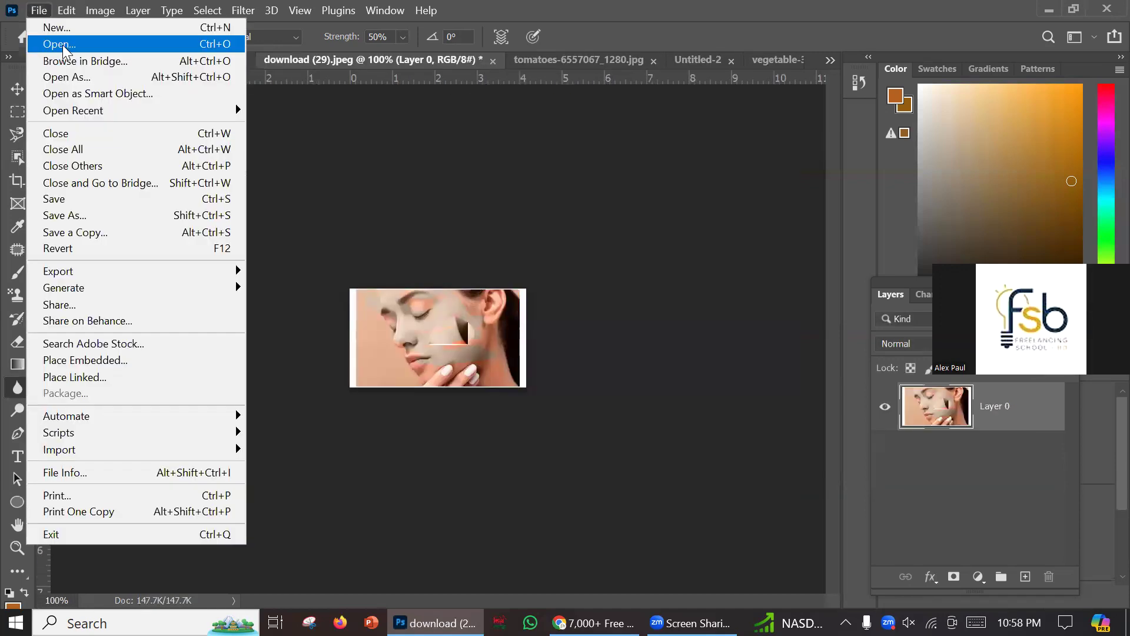
left_click(59, 45)
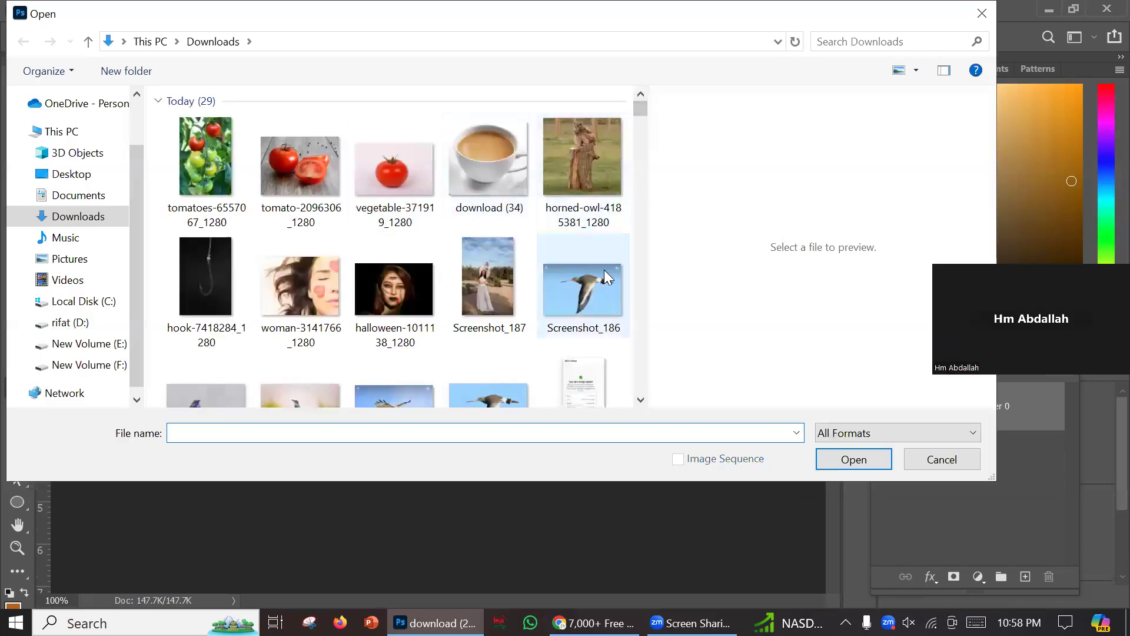
left_click(604, 272)
left_click(855, 465)
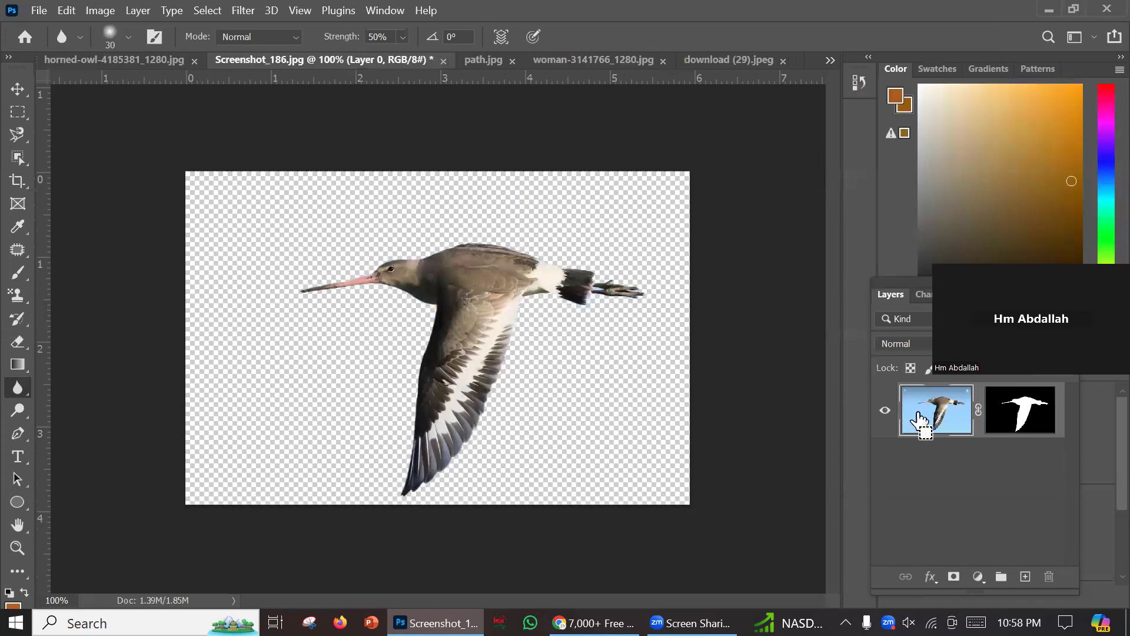
Undo the bird's layer mask to bring back the full Background image, and clear the selection.
left_click(921, 415, "ctrl")
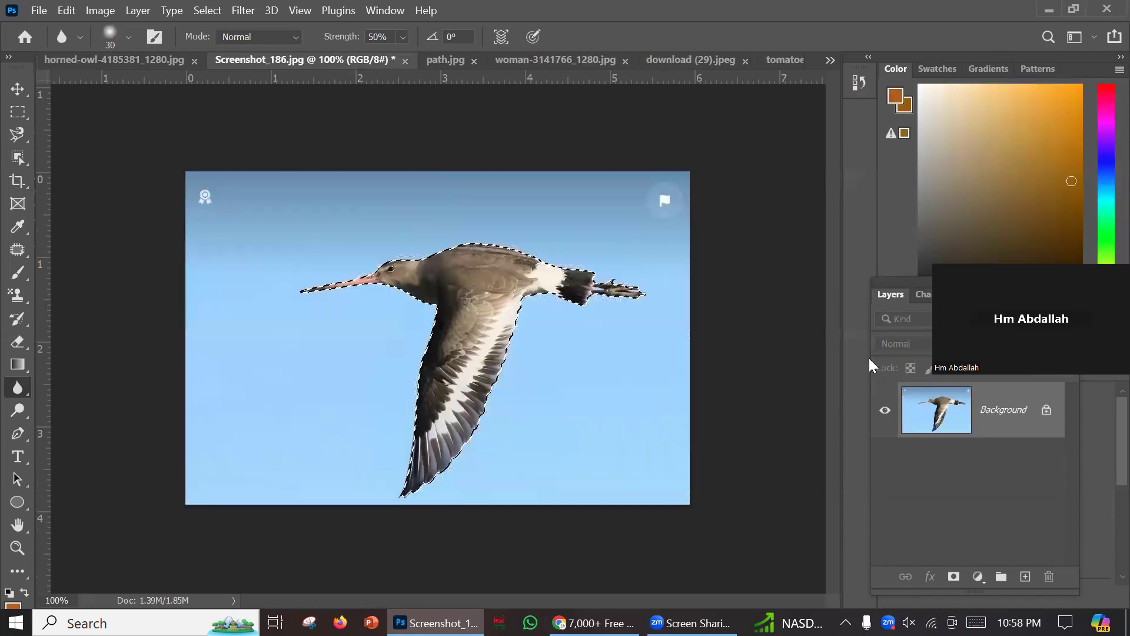
key("ctrl+d")
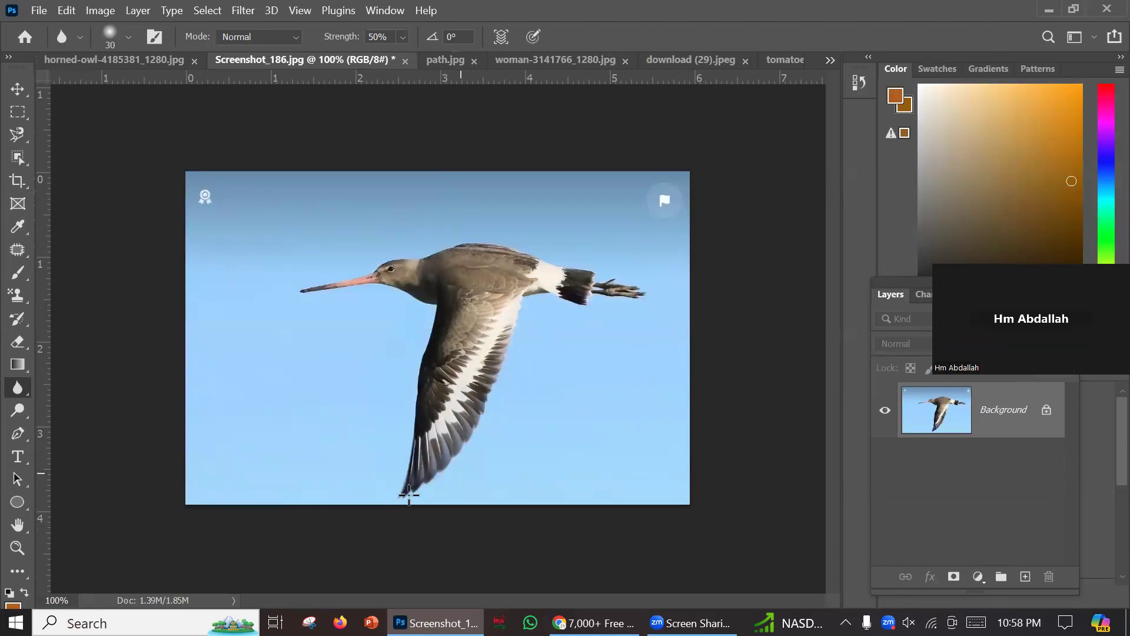
Enlarge the Blur Tool brush to 50 px and blur the feathers at the bird's lower wing tip.
key("bracketright")
key("bracketright")
key("bracketright")
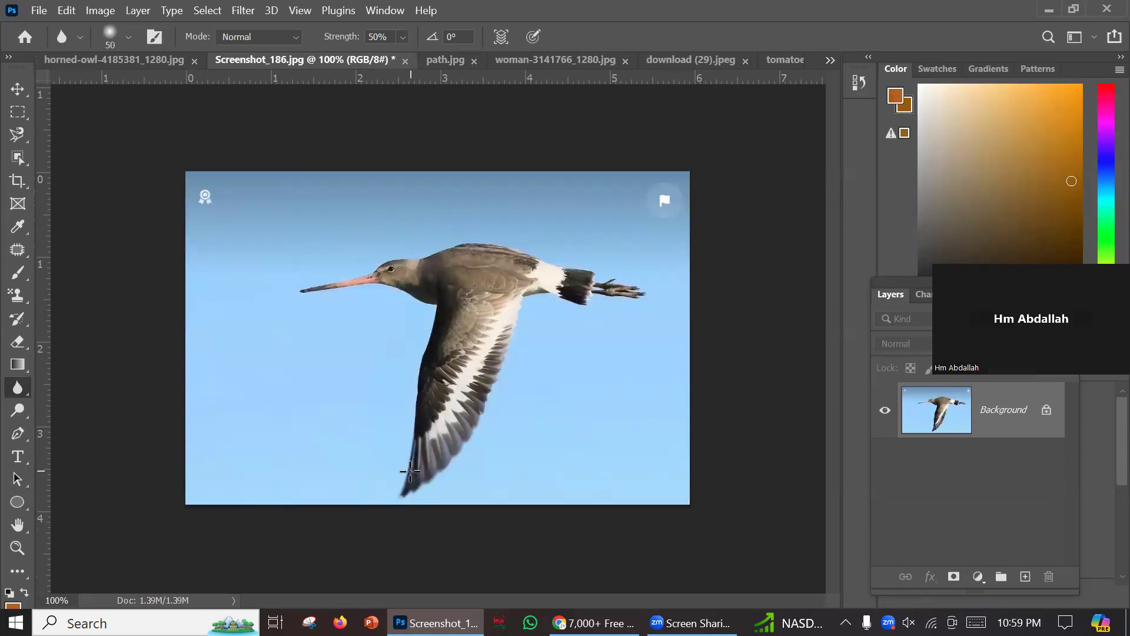
Examine the Blur filter options, marking several blur types with red arrows on a temporary screen capture.
left_click(242, 10)
mouse_move(292, 213)
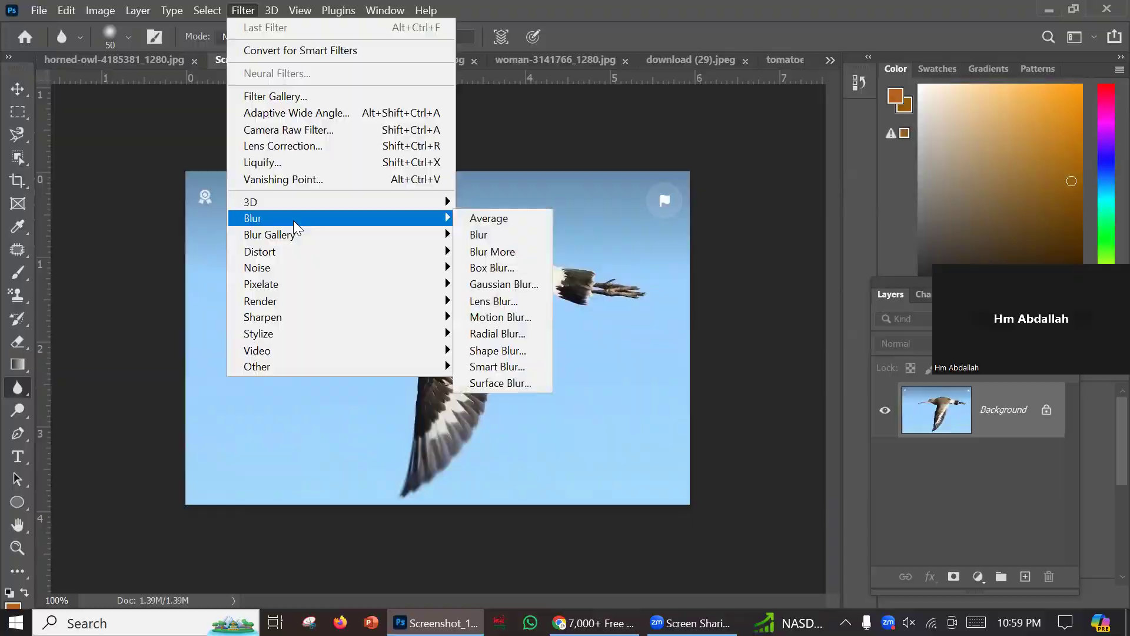
key("Print")
left_click_drag(410, 183, 634, 484)
left_click_drag(584, 219, 514, 289)
left_click_drag(523, 245, 510, 266)
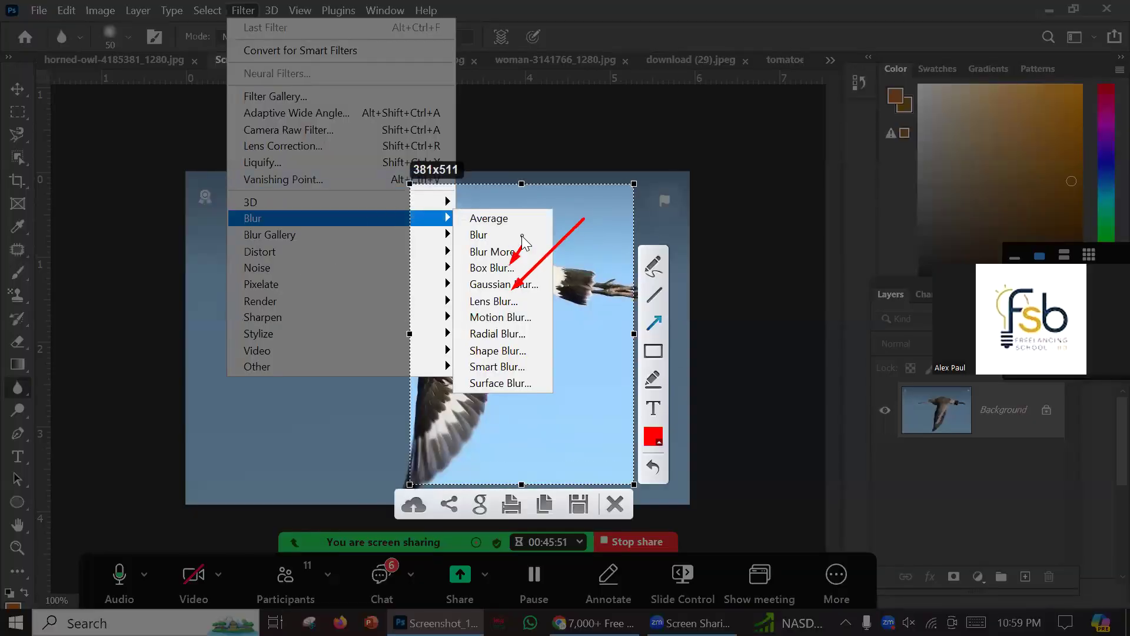
mouse_move(535, 219)
left_mouse_down()
mouse_move(506, 248)
mouse_move(508, 322)
mouse_move(517, 318)
left_mouse_up()
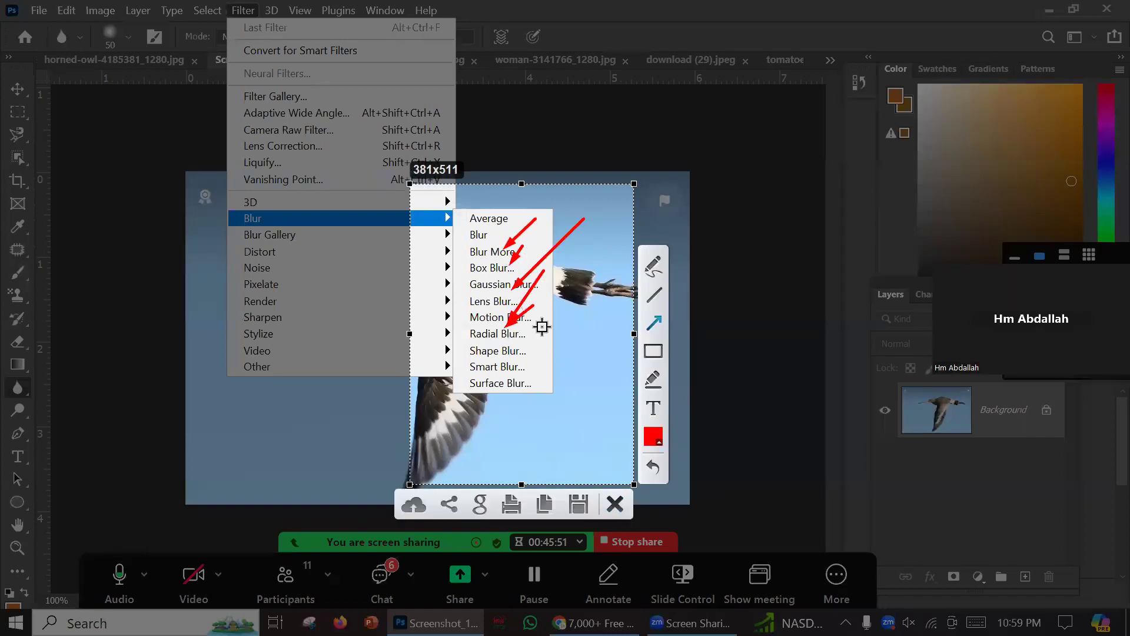
key("Escape")
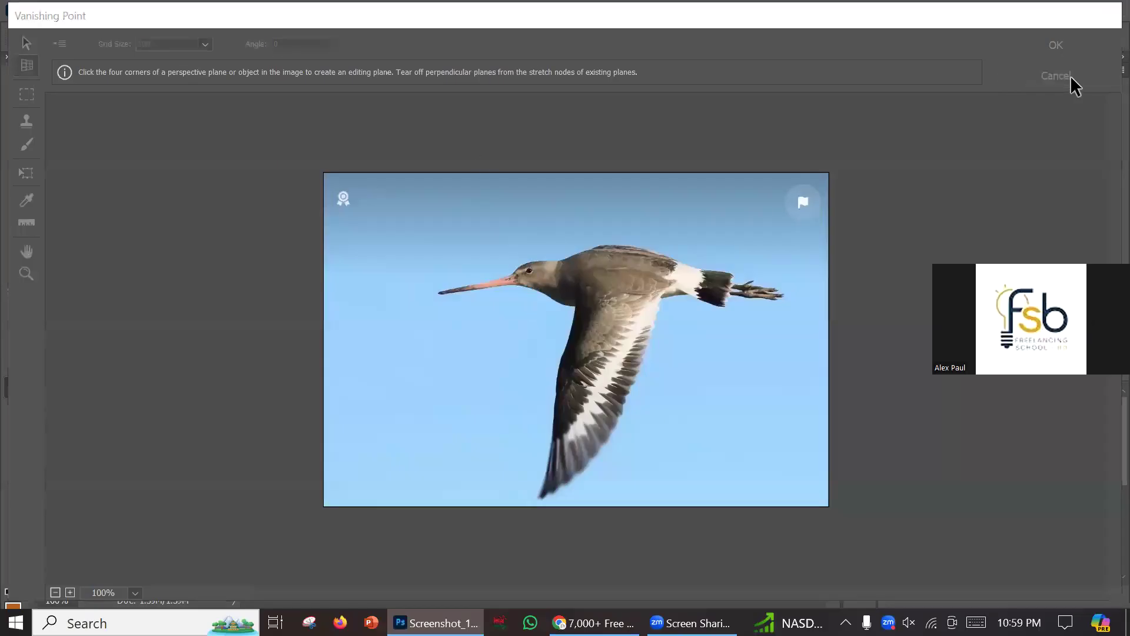
left_click(1075, 83)
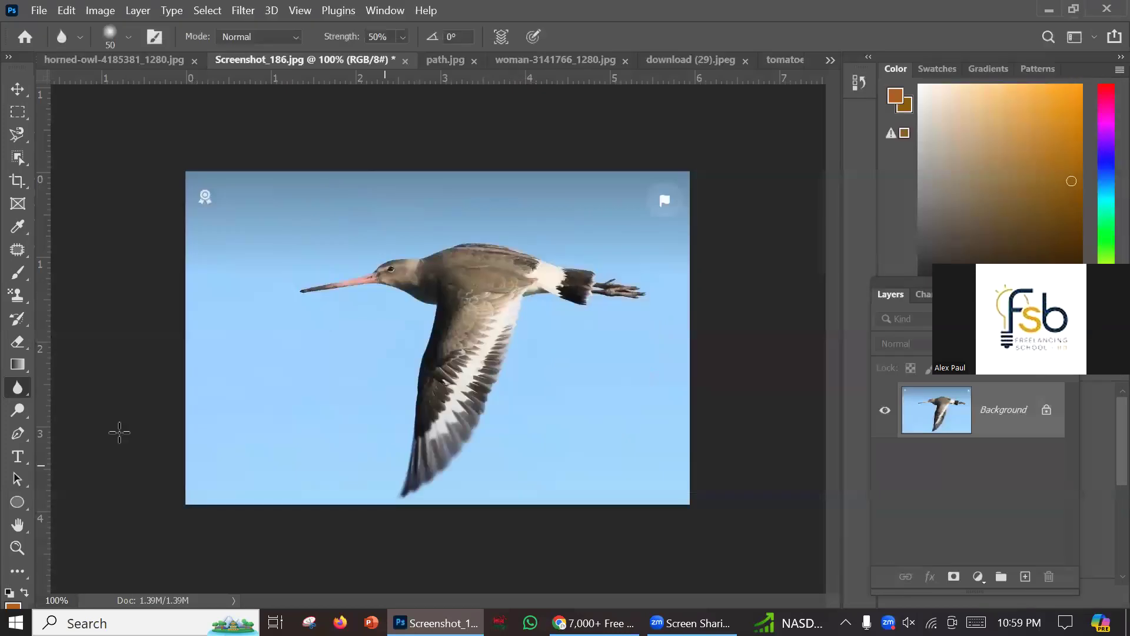
Lighten the bird's body and wing with the Dodge Tool, using a 60 px brush, Midtones range and 50% exposure.
right_click(20, 388)
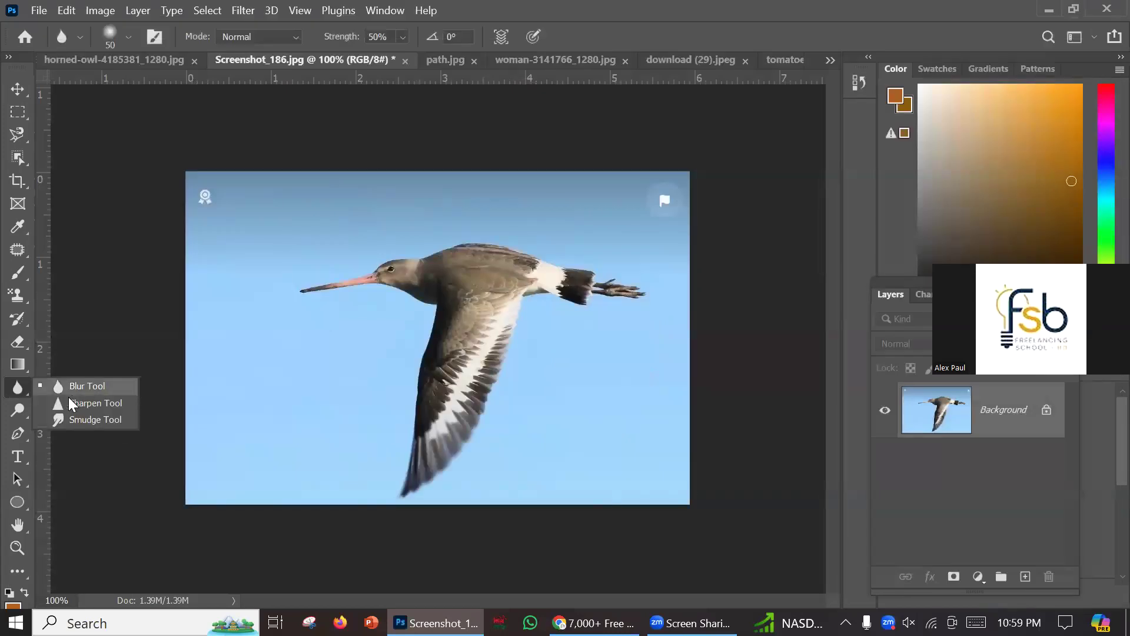
left_click(19, 410)
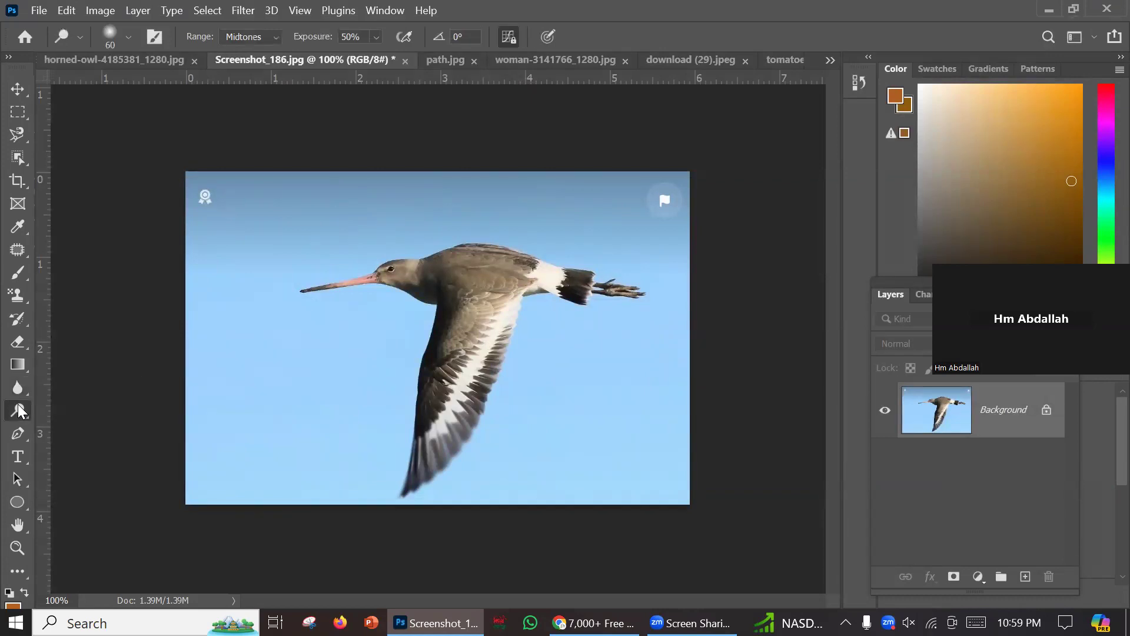
right_click(21, 410)
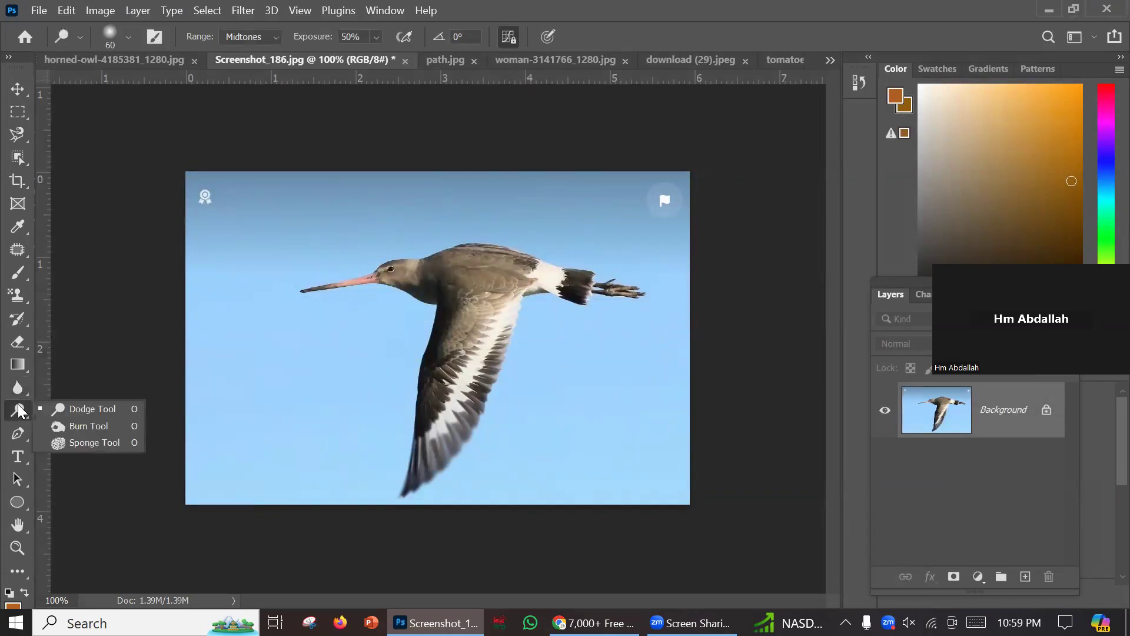
left_click(89, 410)
mouse_move(454, 378)
left_mouse_down()
mouse_move(468, 327)
mouse_move(454, 270)
mouse_move(518, 268)
mouse_move(540, 282)
left_mouse_up()
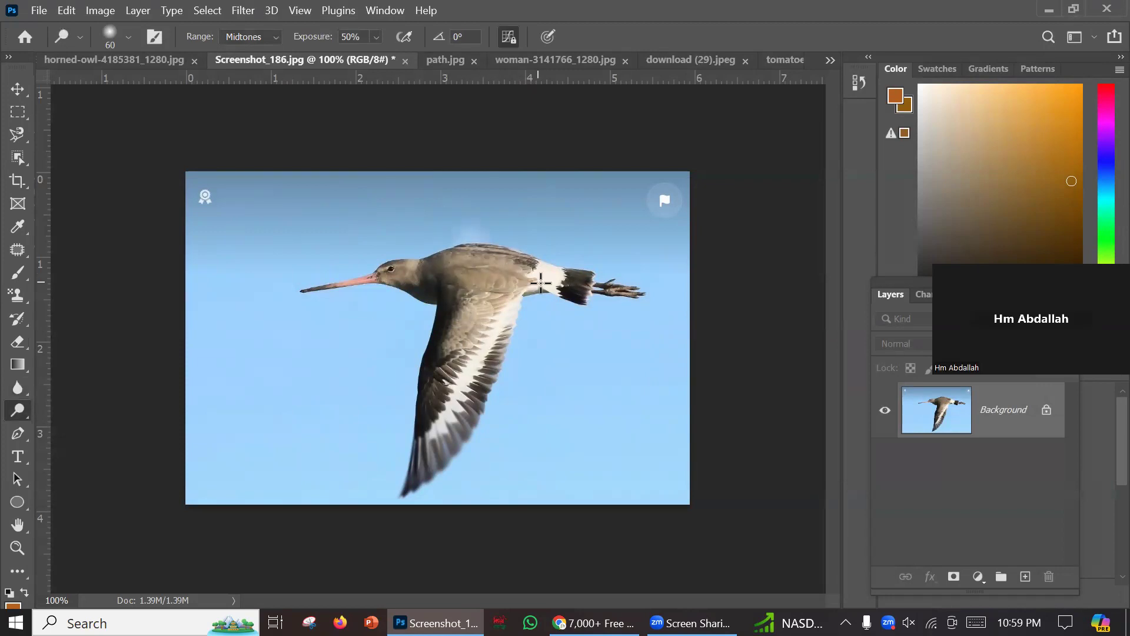
mouse_move(446, 388)
left_mouse_down()
mouse_move(467, 353)
mouse_move(441, 436)
mouse_move(445, 414)
left_mouse_up()
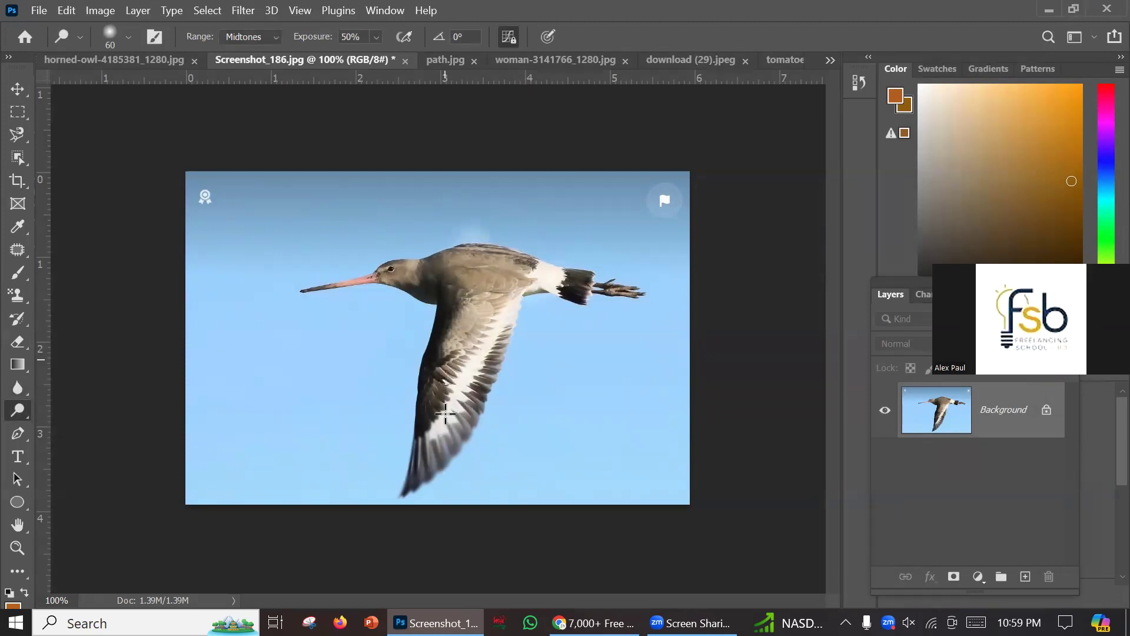
mouse_move(436, 454)
left_mouse_down()
mouse_move(501, 381)
mouse_move(494, 329)
mouse_move(465, 401)
mouse_move(432, 354)
left_mouse_up()
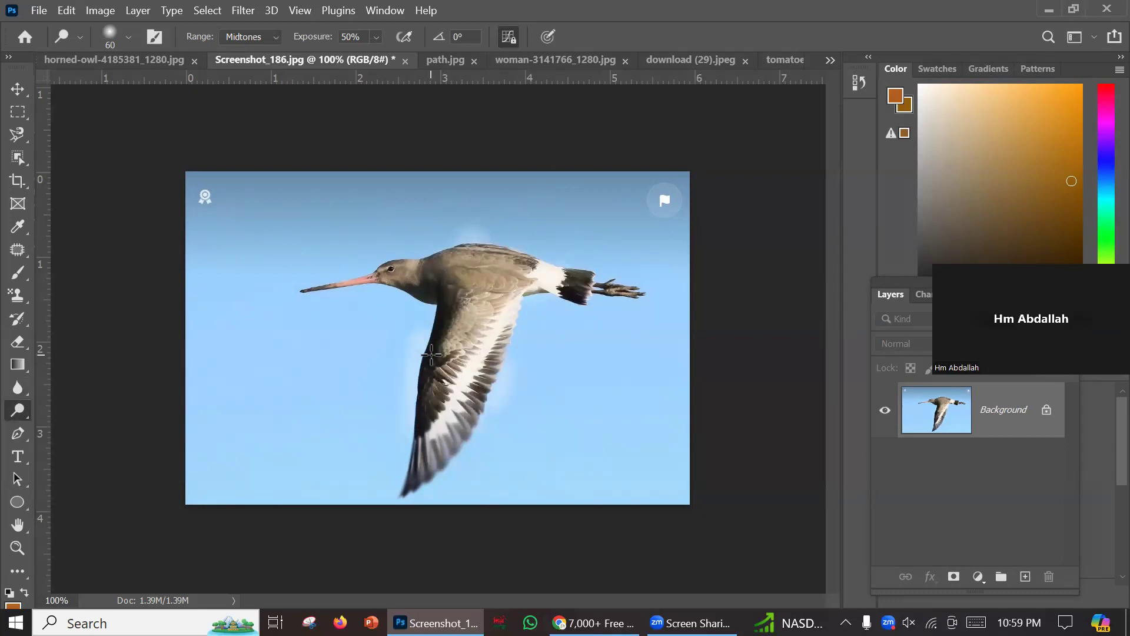
Open the halloween-1011138_1280 image from the Downloads folder.
left_click(40, 12)
left_click(53, 43)
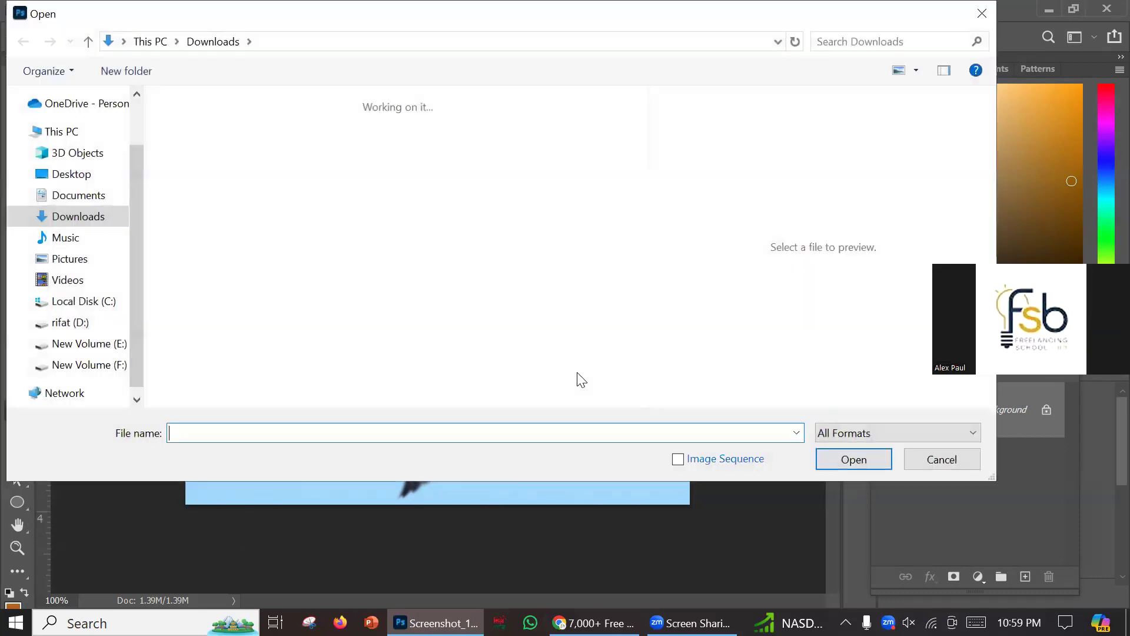
left_click(404, 292)
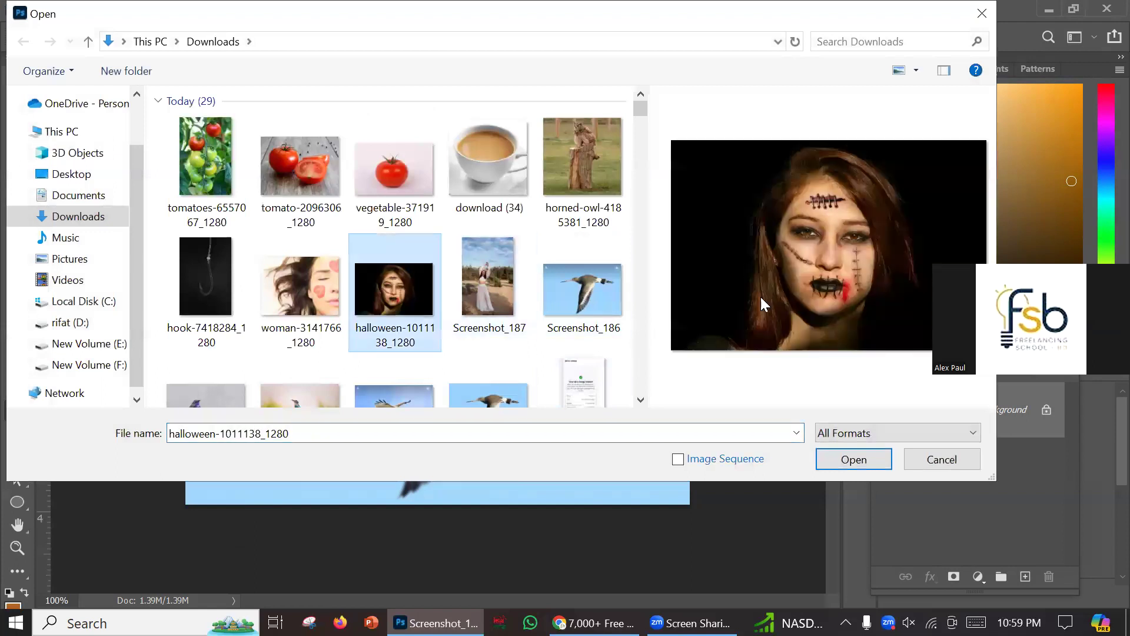
left_click(575, 152)
scroll(560, 310, "down", 4)
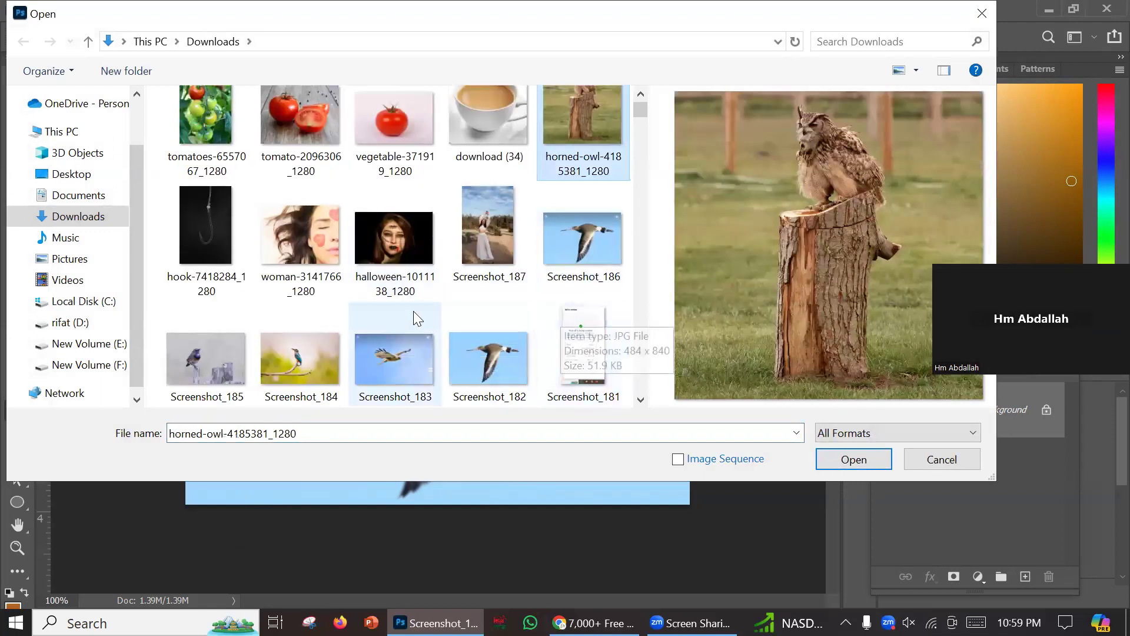
scroll(415, 311, "down", 6)
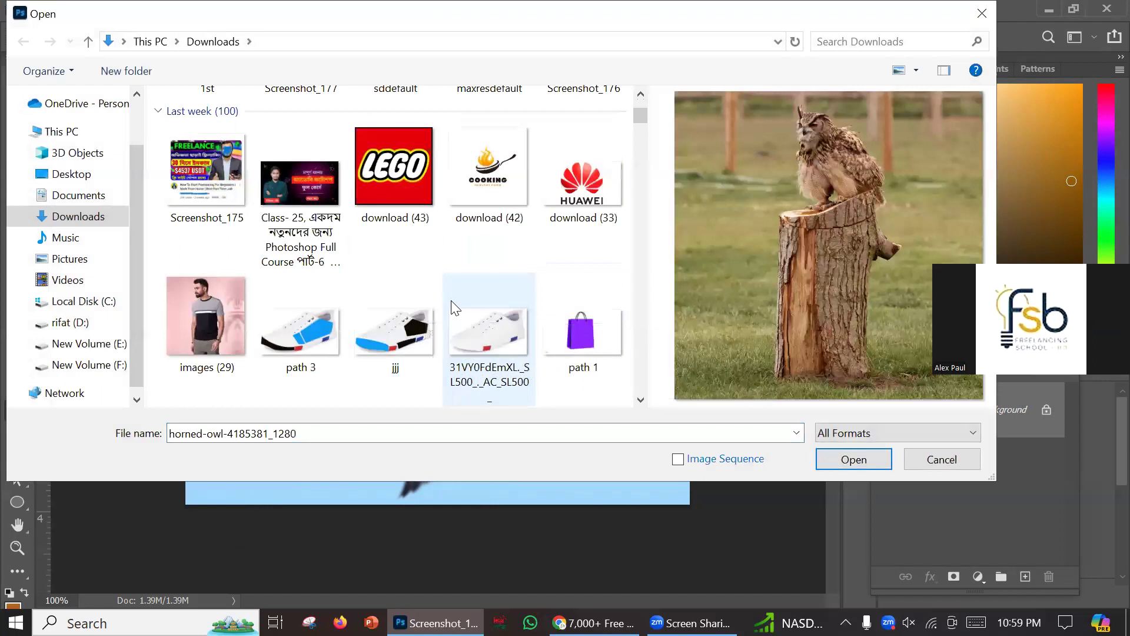
left_click(240, 304)
scroll(428, 241, "up", 10)
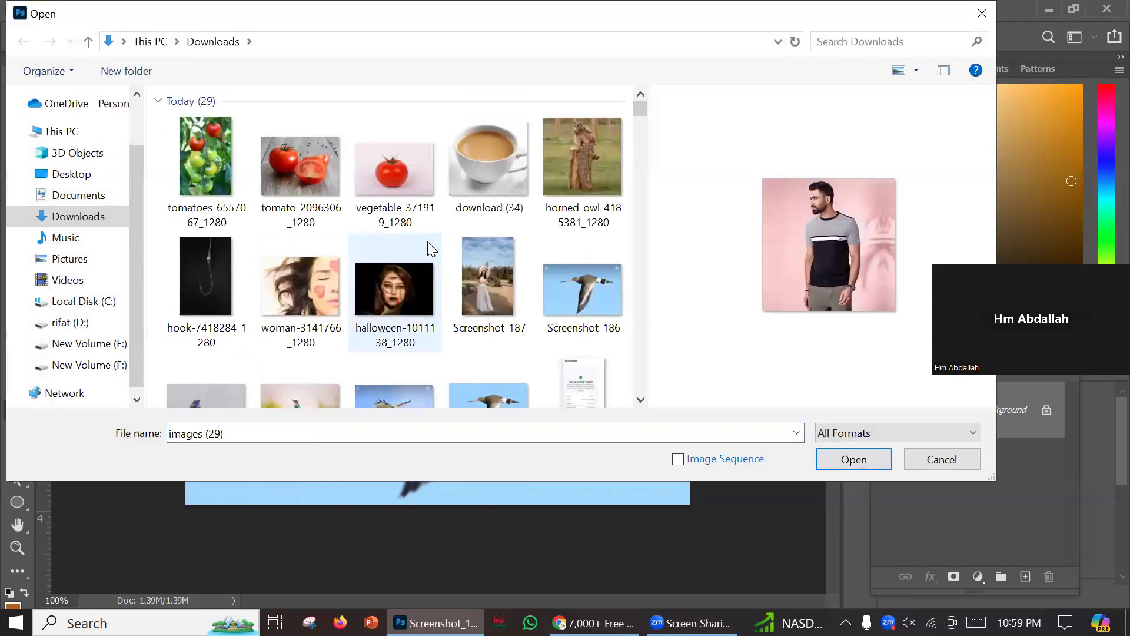
left_click(388, 276)
left_click(864, 461)
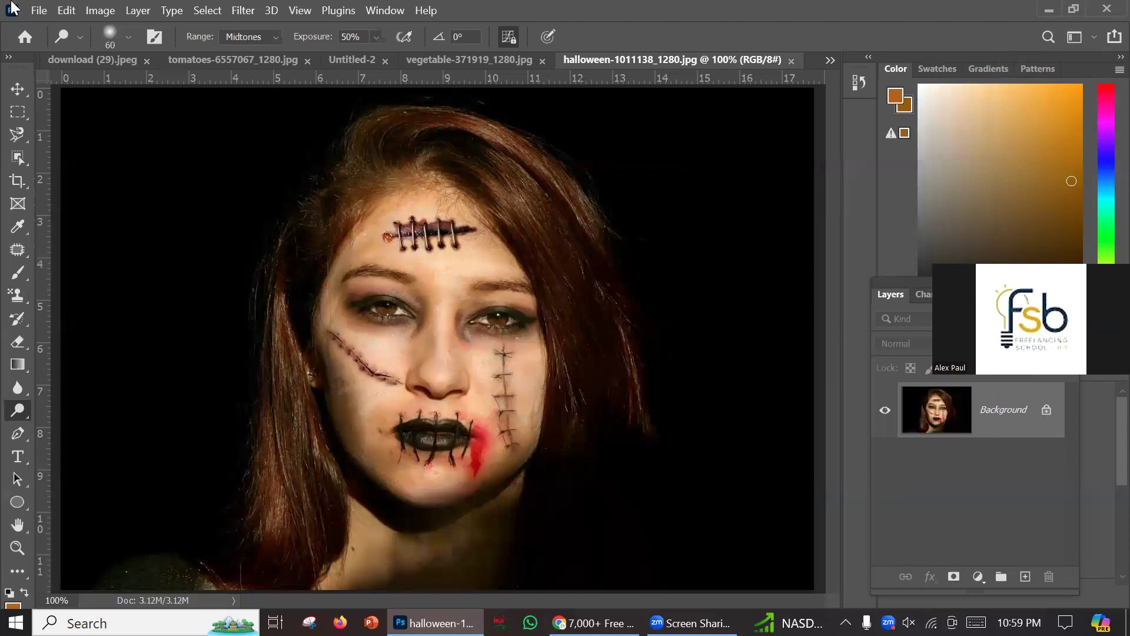
left_click(39, 10)
left_click(47, 25)
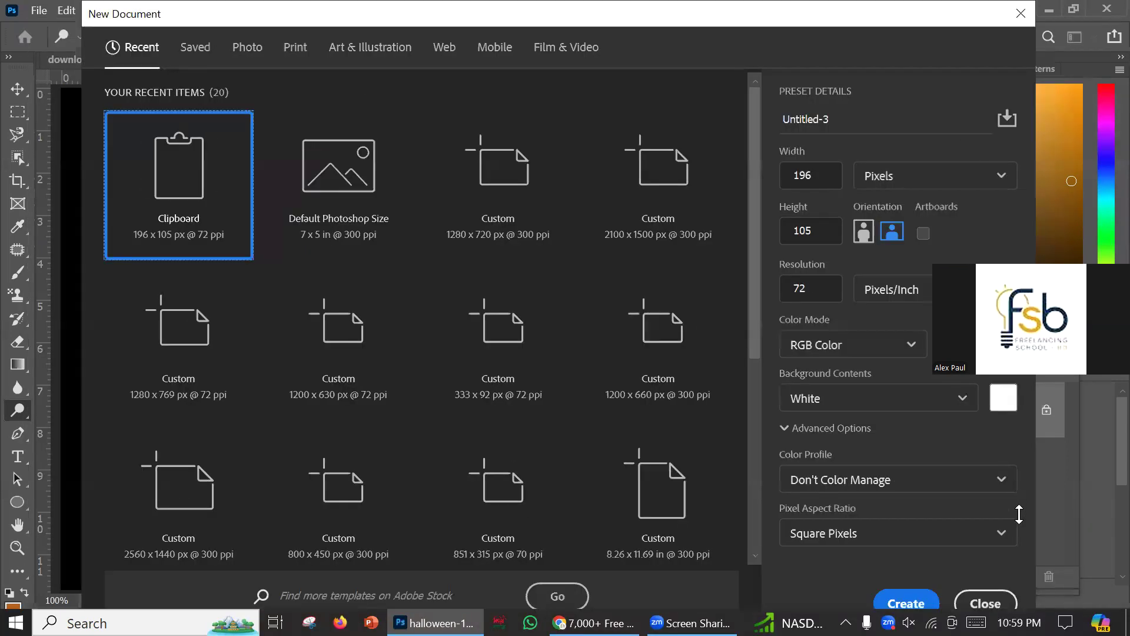
left_click(994, 601)
Bring up the woman-3141766_1280 image from the Downloads folder.
left_click(65, 10)
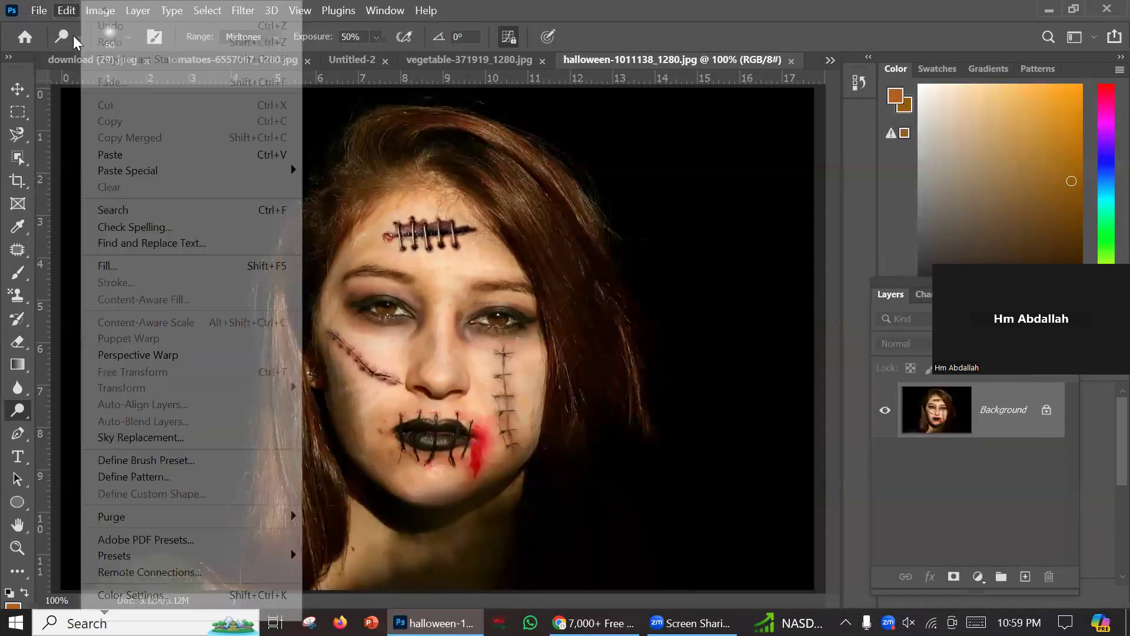
mouse_move(39, 10)
left_click(41, 43)
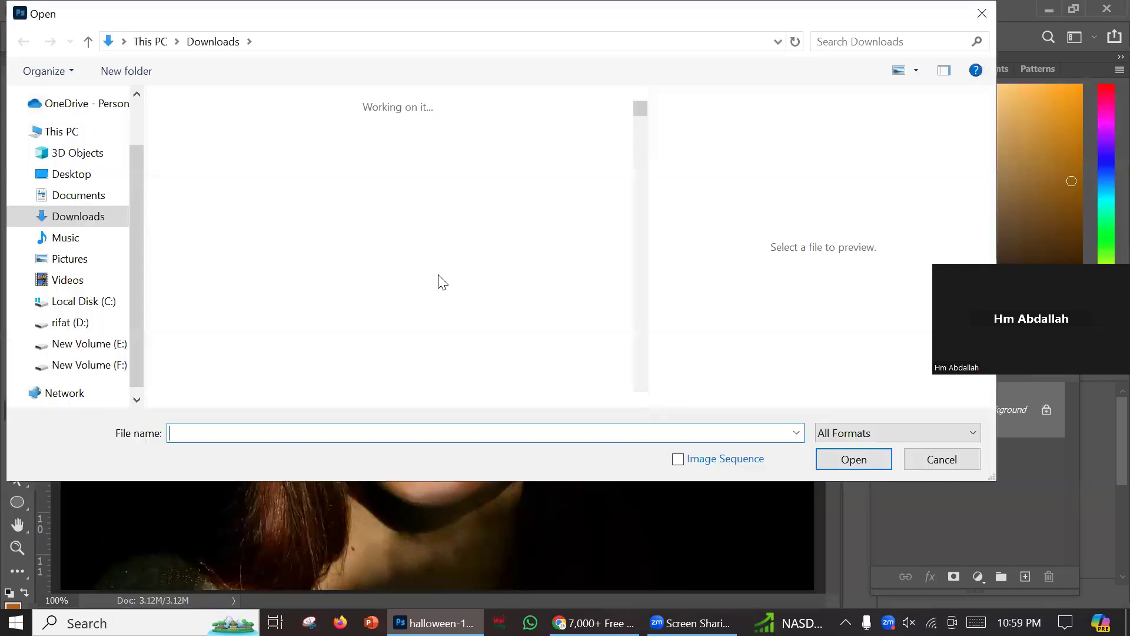
left_click(297, 278)
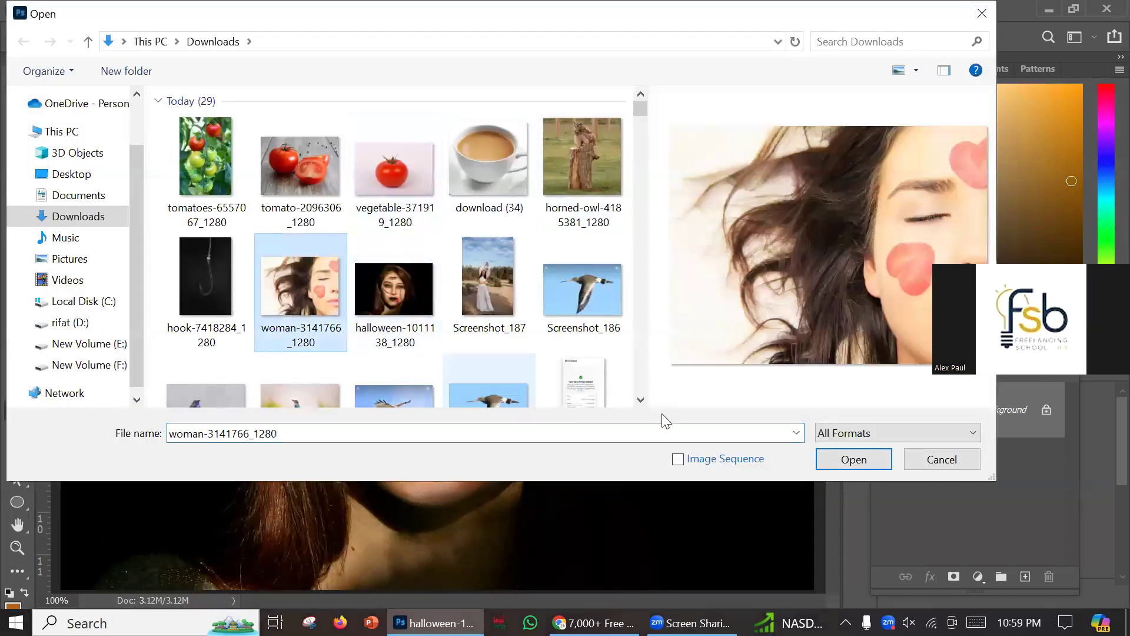
left_click(834, 462)
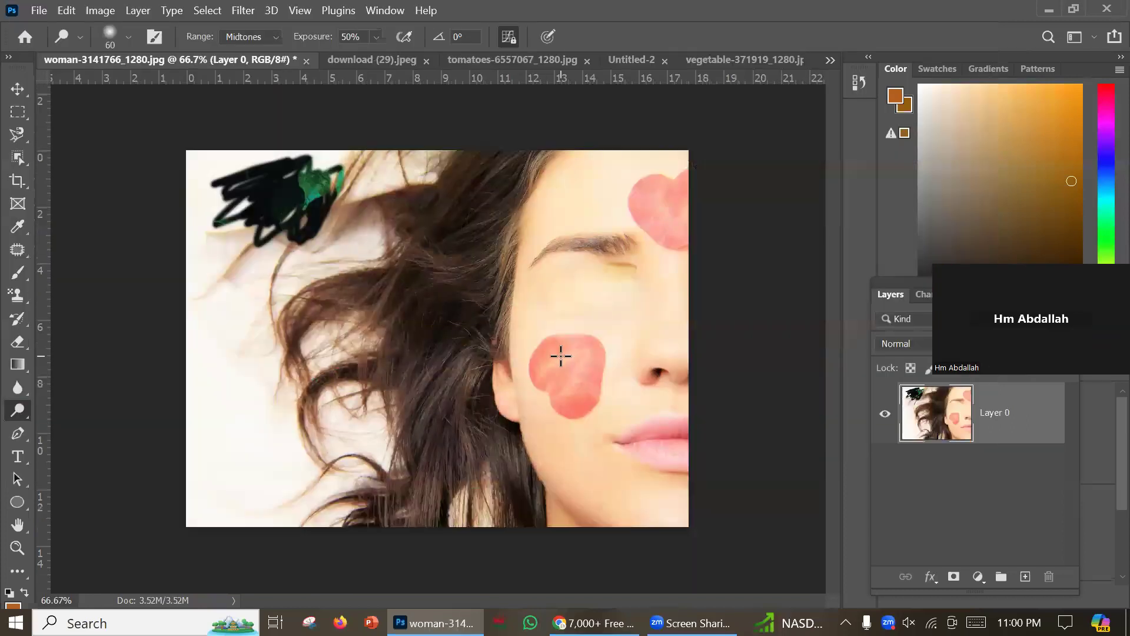
Lighten the red heart on the woman's cheek and the skin up to her forehead with the Dodge Tool.
mouse_move(575, 366)
left_mouse_down()
mouse_move(542, 353)
mouse_move(600, 333)
mouse_move(585, 406)
left_mouse_up()
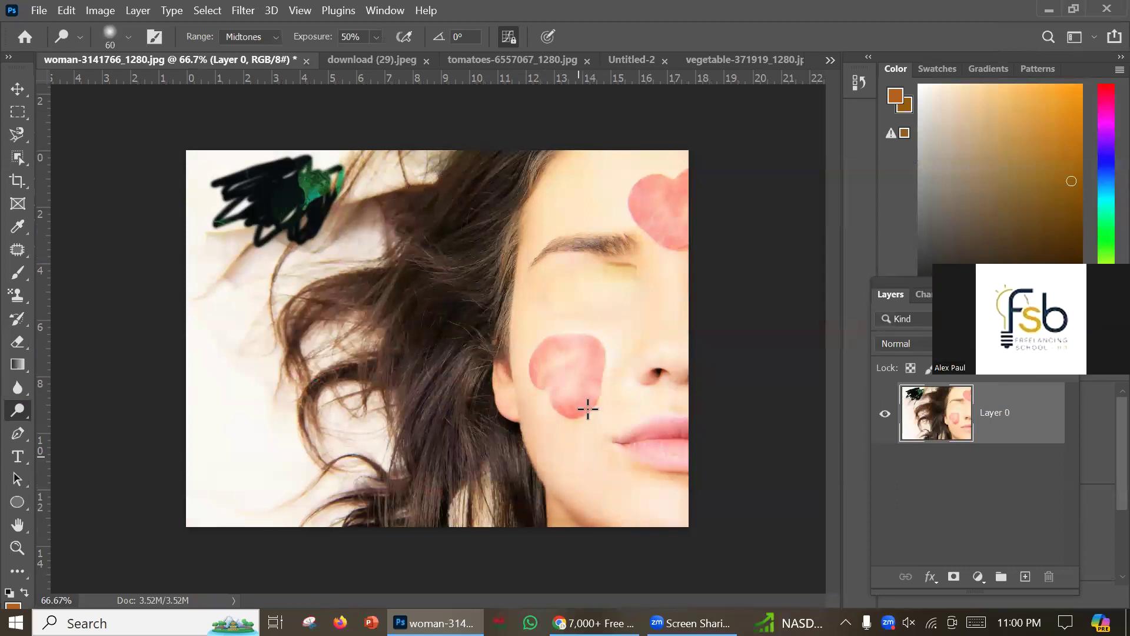
mouse_move(510, 318)
left_mouse_down()
mouse_move(611, 259)
mouse_move(557, 290)
mouse_move(613, 227)
mouse_move(640, 151)
left_mouse_up()
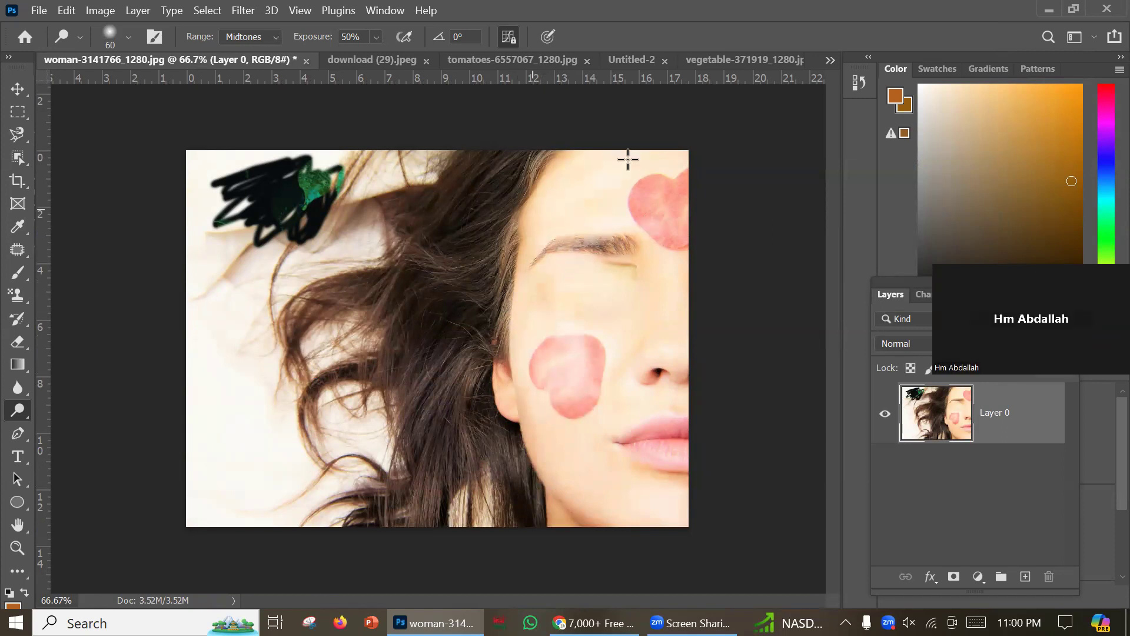
Darken the woman's cheek, its red heart and the jaw area with the Burn Tool at Midtones and 50% exposure.
right_click(14, 414)
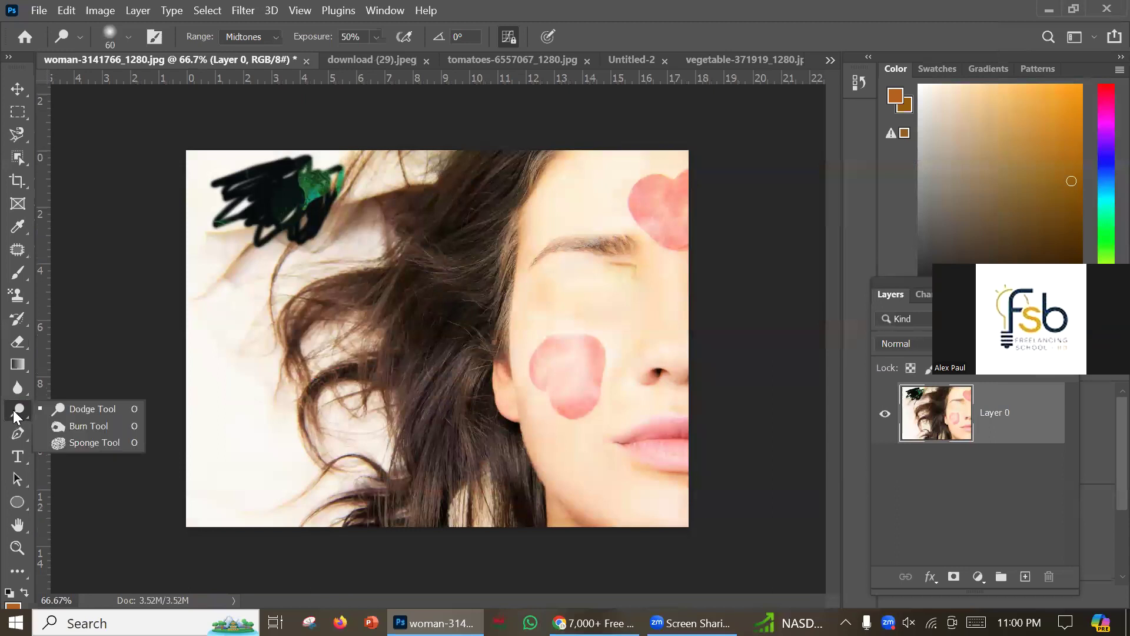
left_click(88, 425)
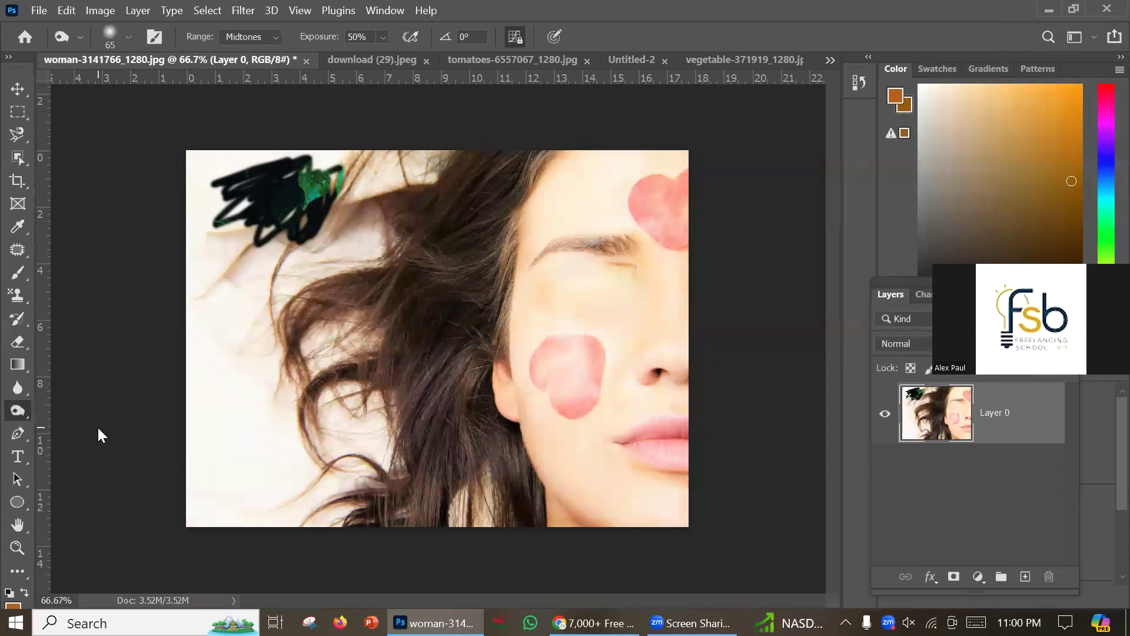
mouse_move(521, 298)
left_mouse_down()
mouse_move(531, 358)
mouse_move(555, 308)
left_mouse_up()
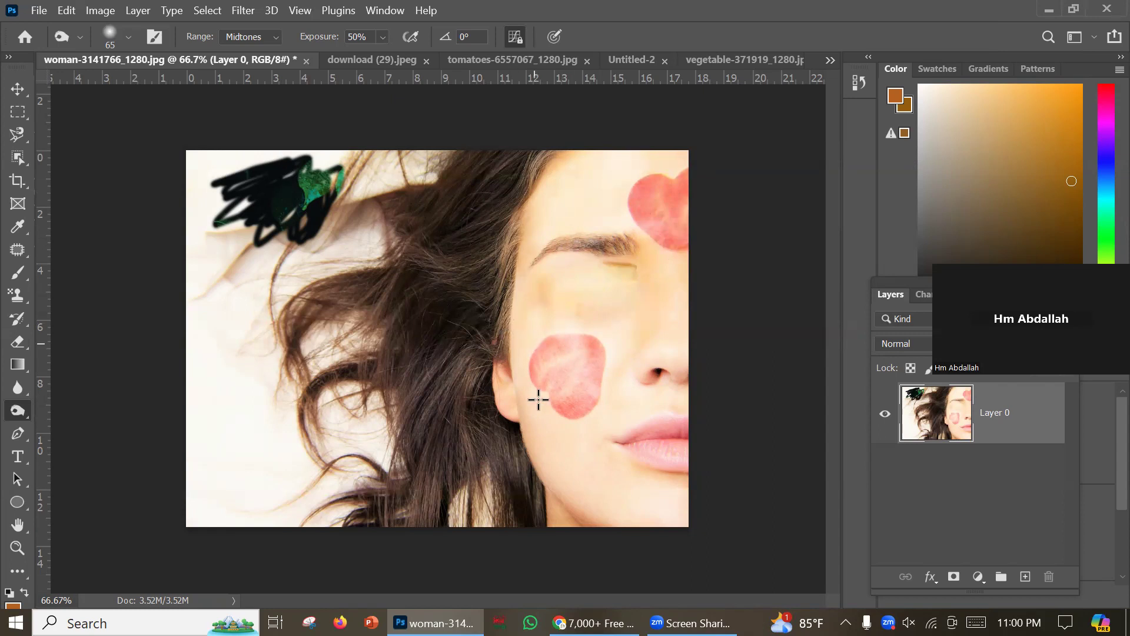
left_click_drag(534, 507, 615, 487)
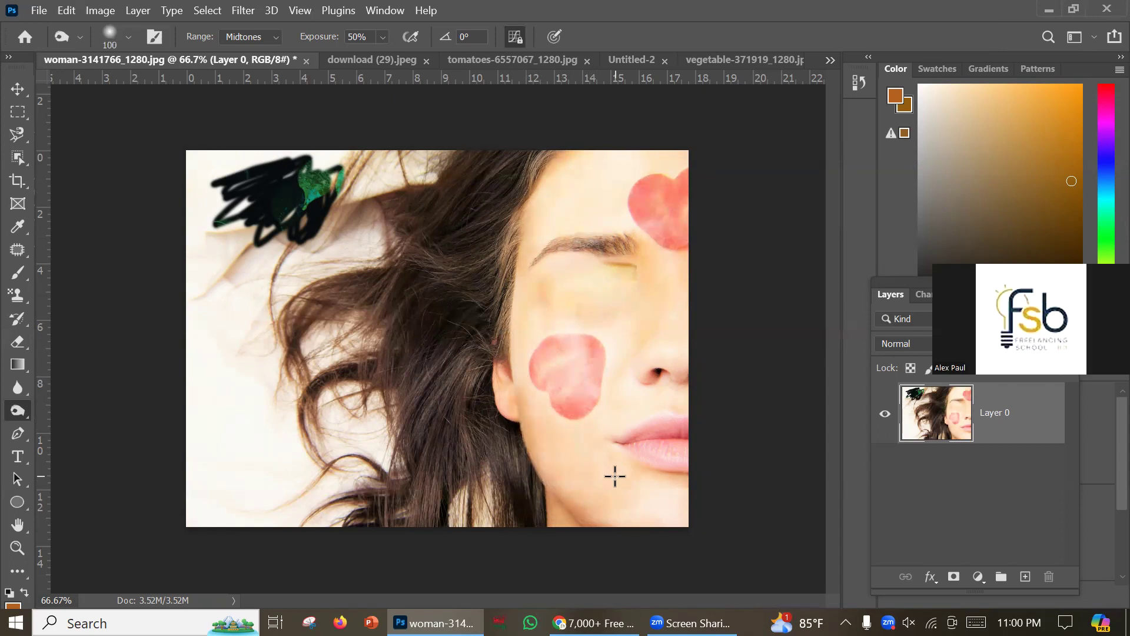
Choose the Hard Round Pressure Size brush at 150 px and burn the woman's cheek, jaw, forehead and mouth area.
left_click(128, 35)
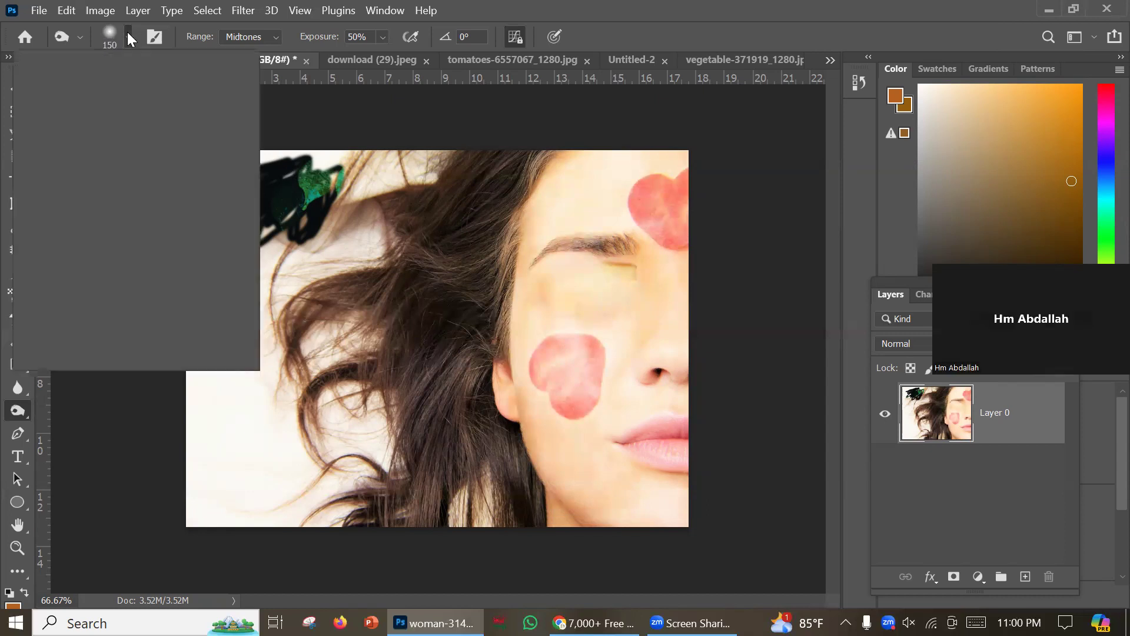
left_click(142, 257)
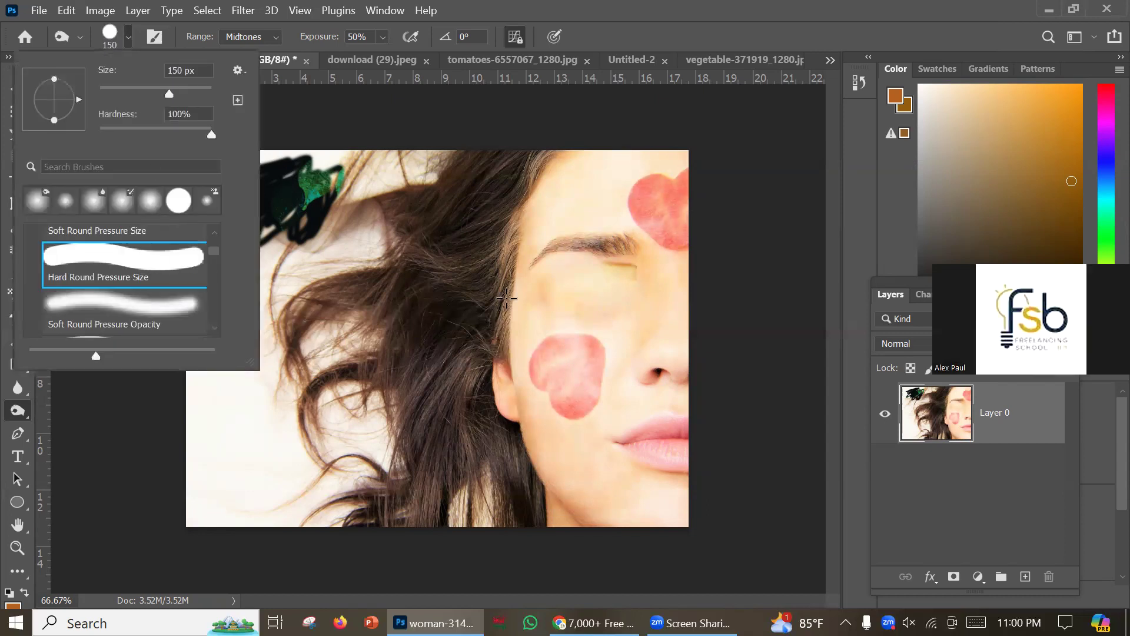
left_click(524, 318)
mouse_move(564, 330)
left_mouse_down()
mouse_move(518, 365)
mouse_move(591, 498)
mouse_move(626, 492)
left_mouse_up()
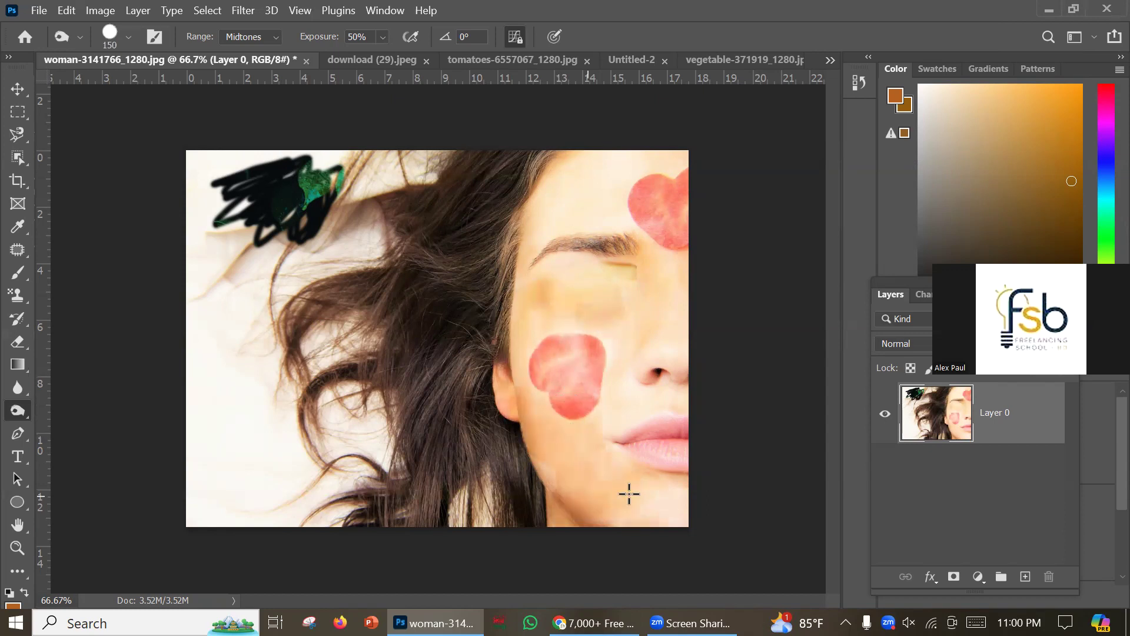
mouse_move(578, 187)
left_mouse_down()
mouse_move(568, 224)
mouse_move(656, 224)
left_mouse_up()
mouse_move(634, 346)
left_mouse_down()
mouse_move(675, 431)
mouse_move(679, 479)
left_mouse_up()
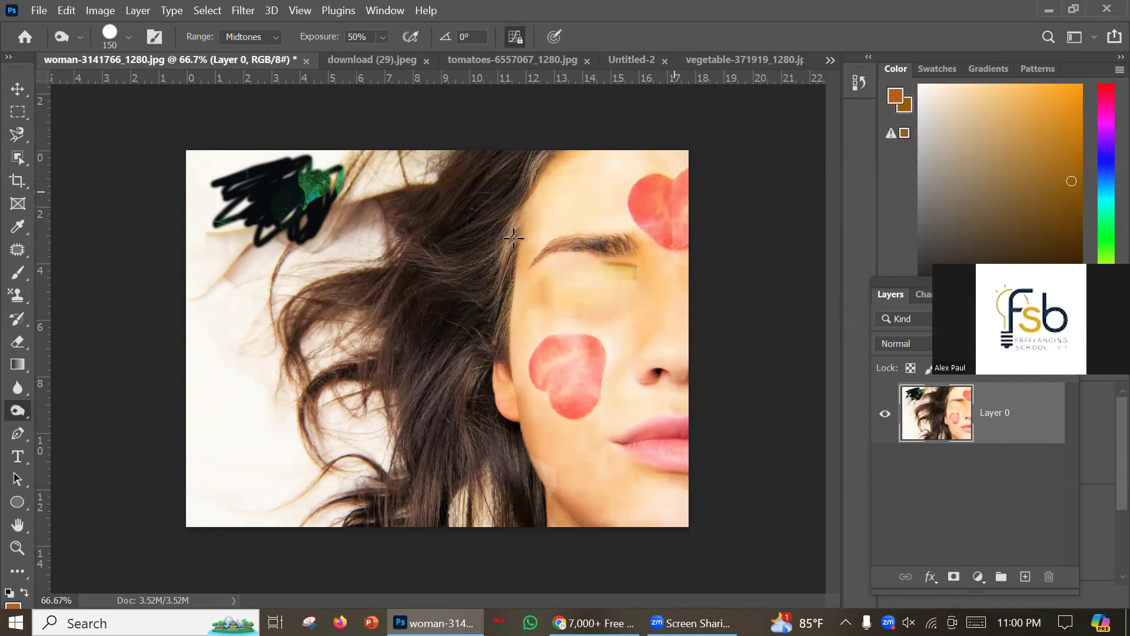
right_click(14, 415)
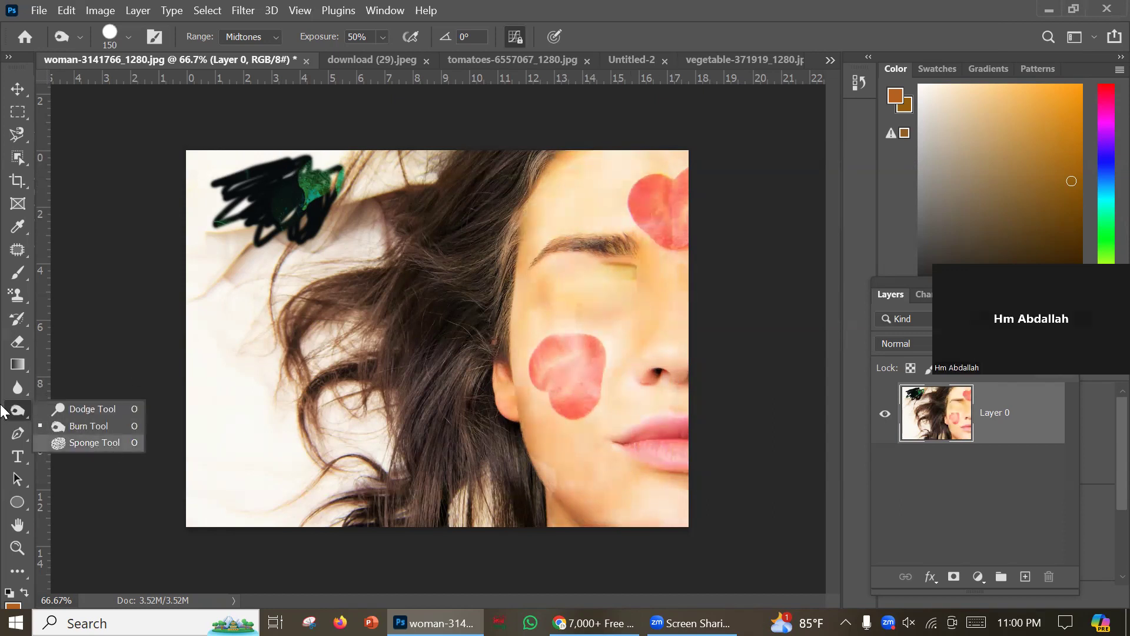
left_click(18, 433)
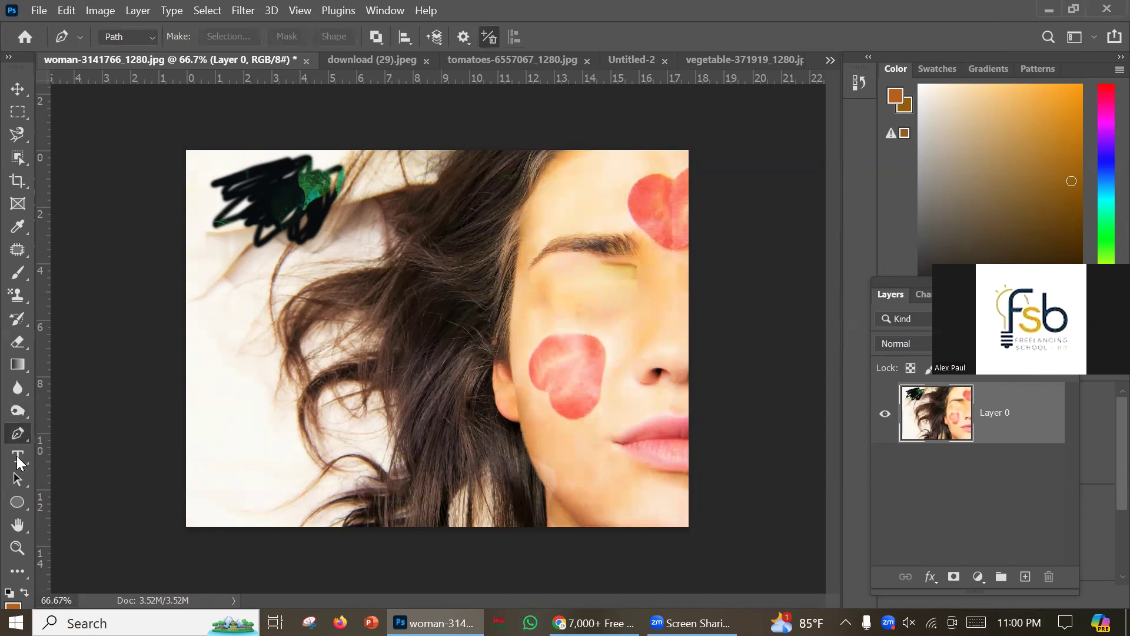
left_click(16, 478)
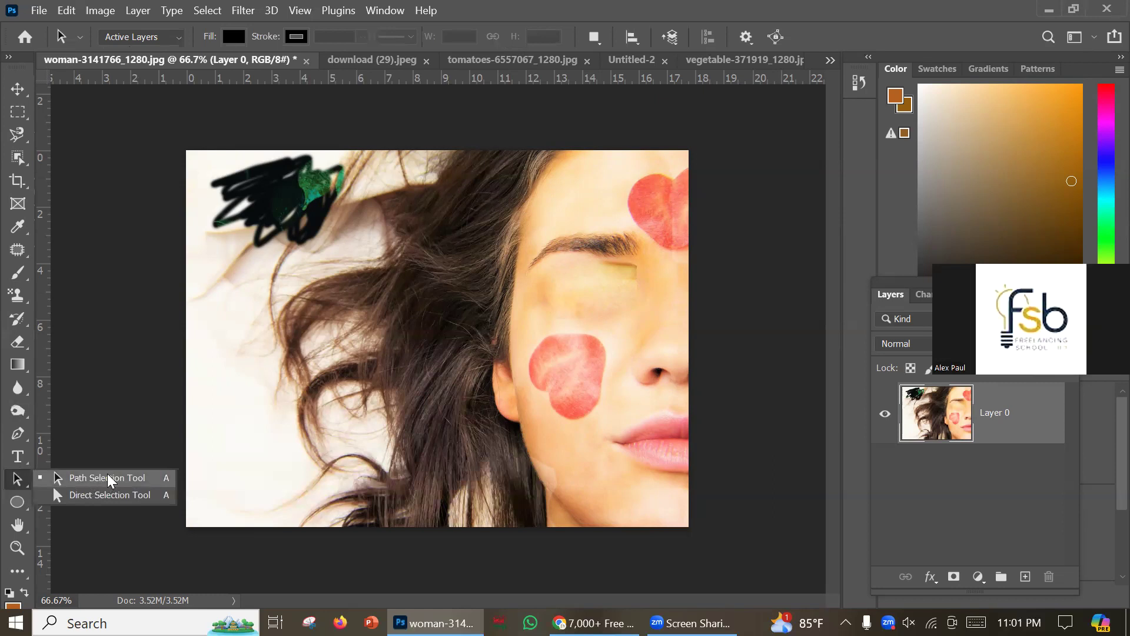
Draw an orange-brown rectangle shape about 751 × 335 px over the woman's hair.
left_click(17, 502)
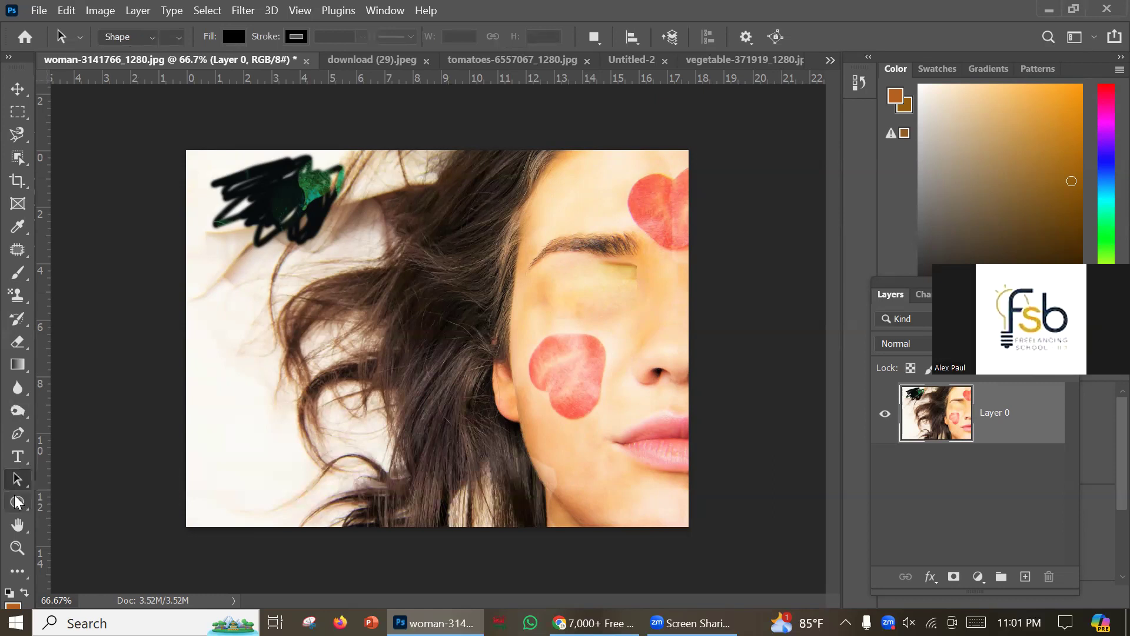
left_click(76, 500)
left_click_drag(198, 286, 492, 417)
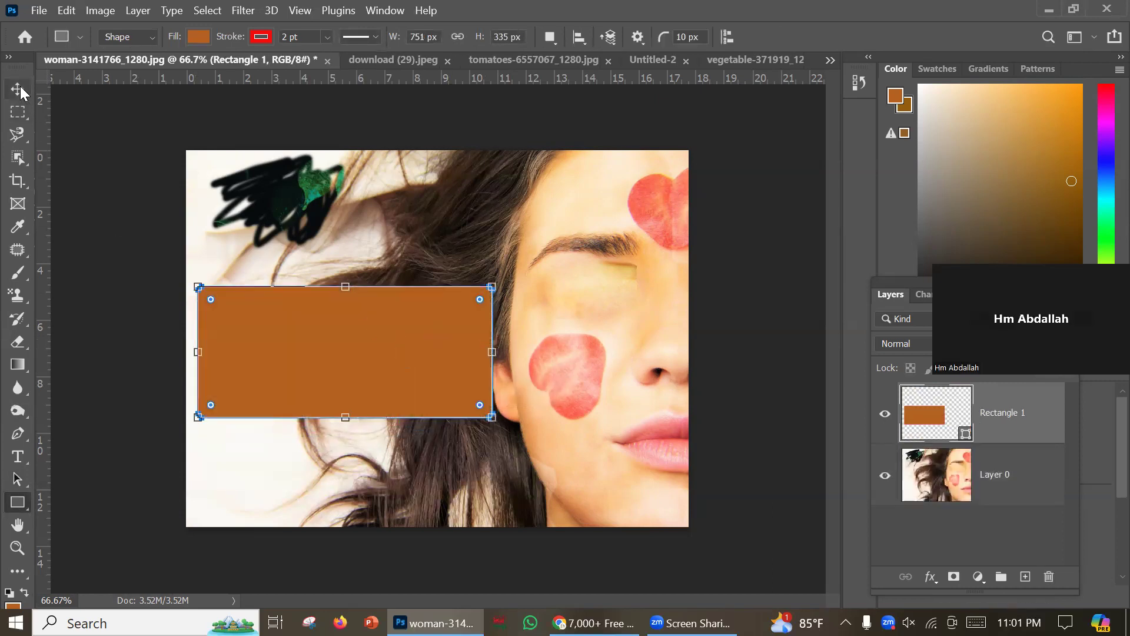
Zoom in on the woman's cheek with the Hand Tool and draw three red arrows across it in a temporary screen capture.
left_click(17, 525)
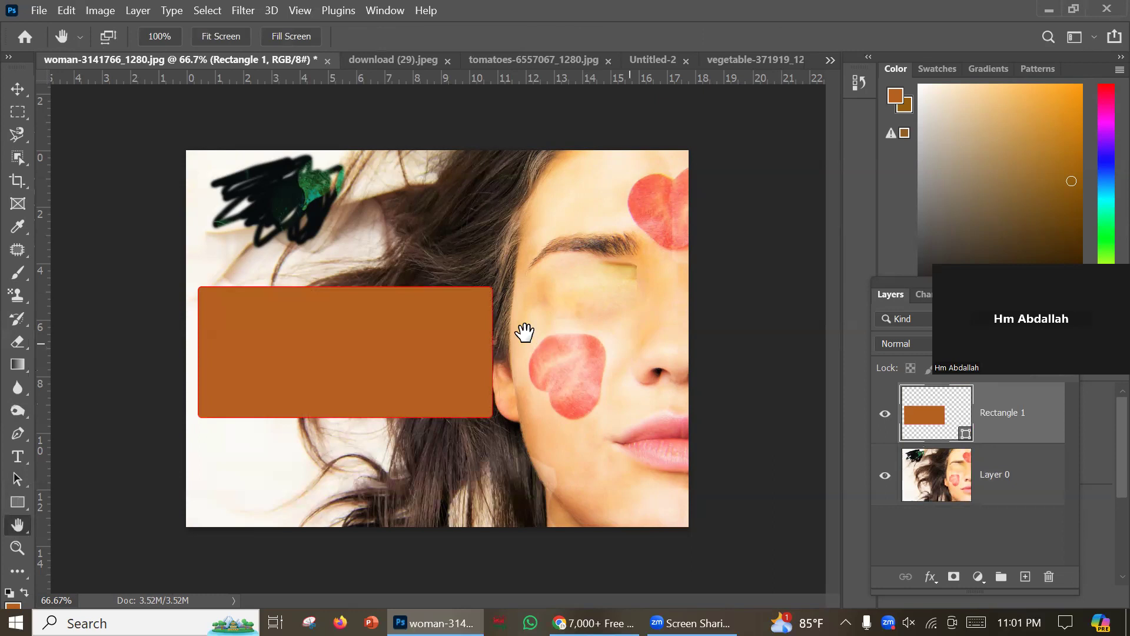
scroll(524, 332, "up", 6)
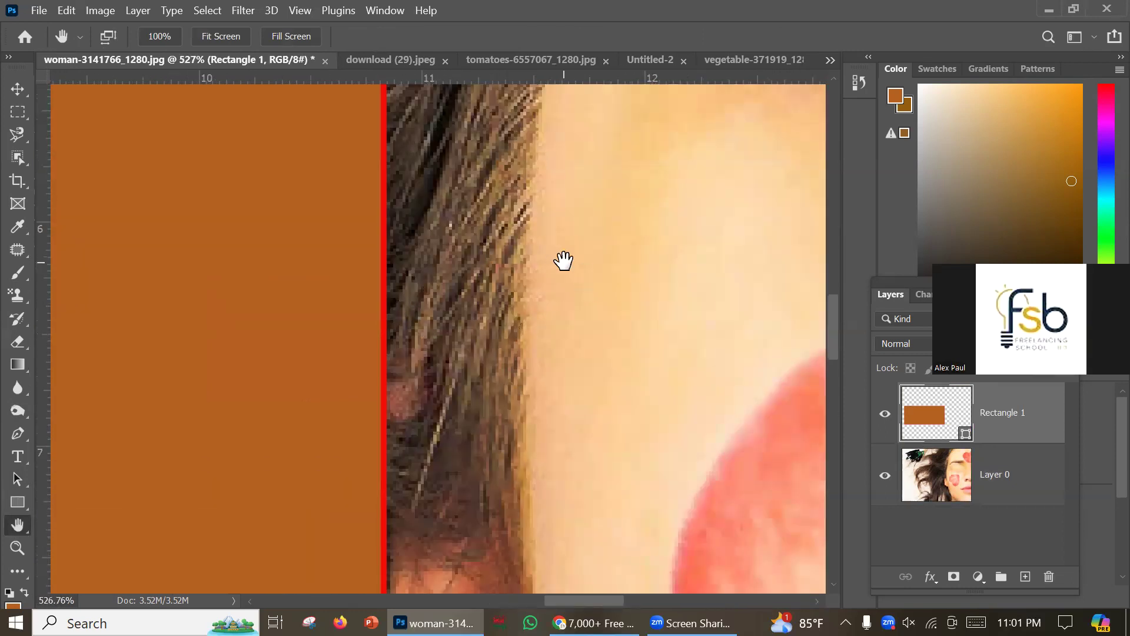
key("Print")
mouse_move(33, 3)
left_mouse_down()
mouse_move(213, 204)
mouse_move(1082, 607)
left_mouse_up()
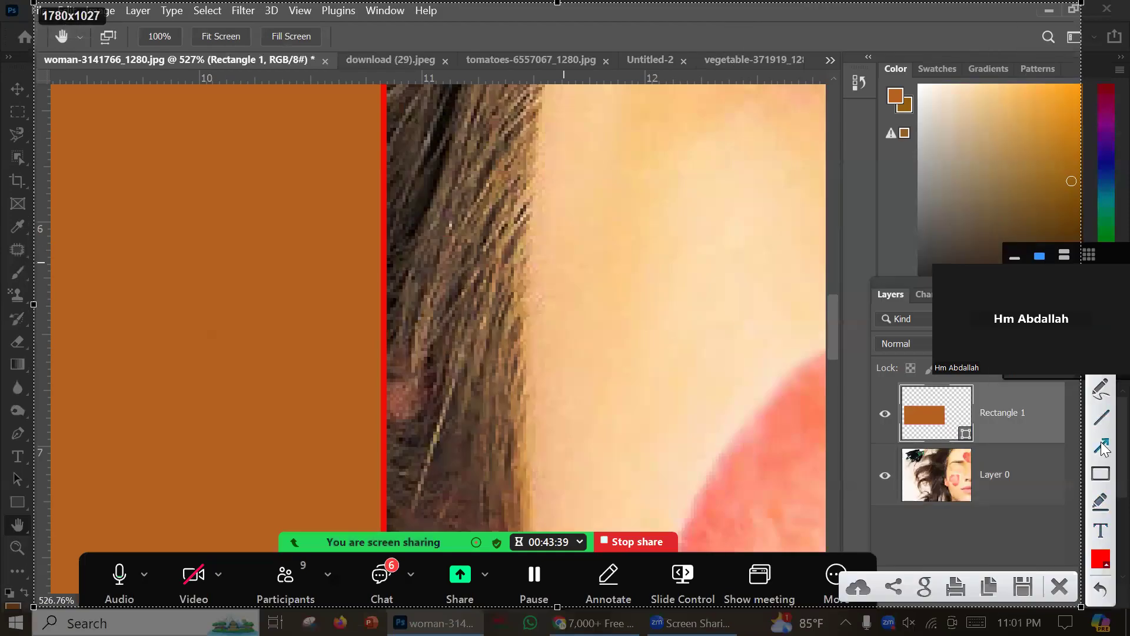
left_click_drag(370, 385, 852, 385)
left_click_drag(410, 311, 768, 272)
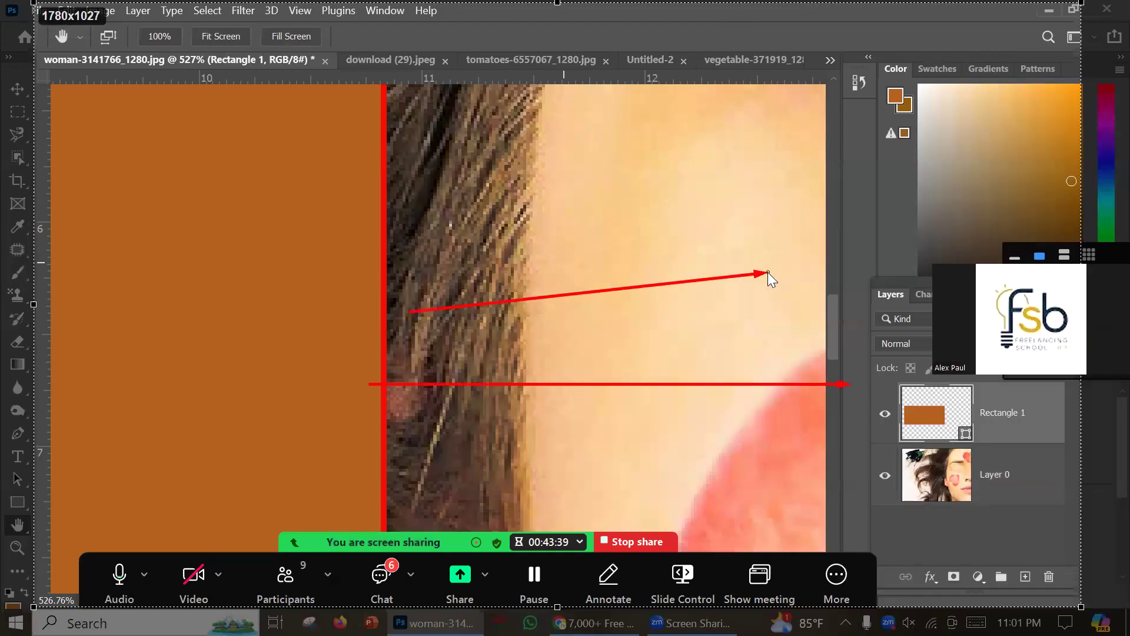
left_click_drag(375, 259, 777, 234)
left_click(1060, 586)
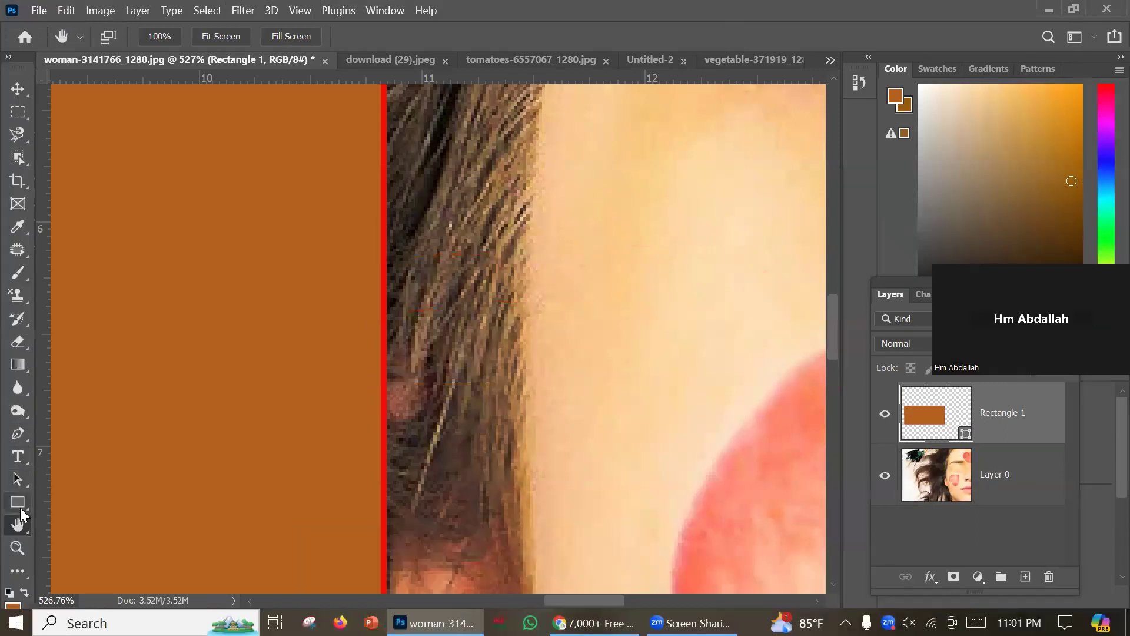
Pan the enlarged image across the woman's face to its outer edge and back with the Hand Tool.
left_click_drag(656, 303, 346, 302)
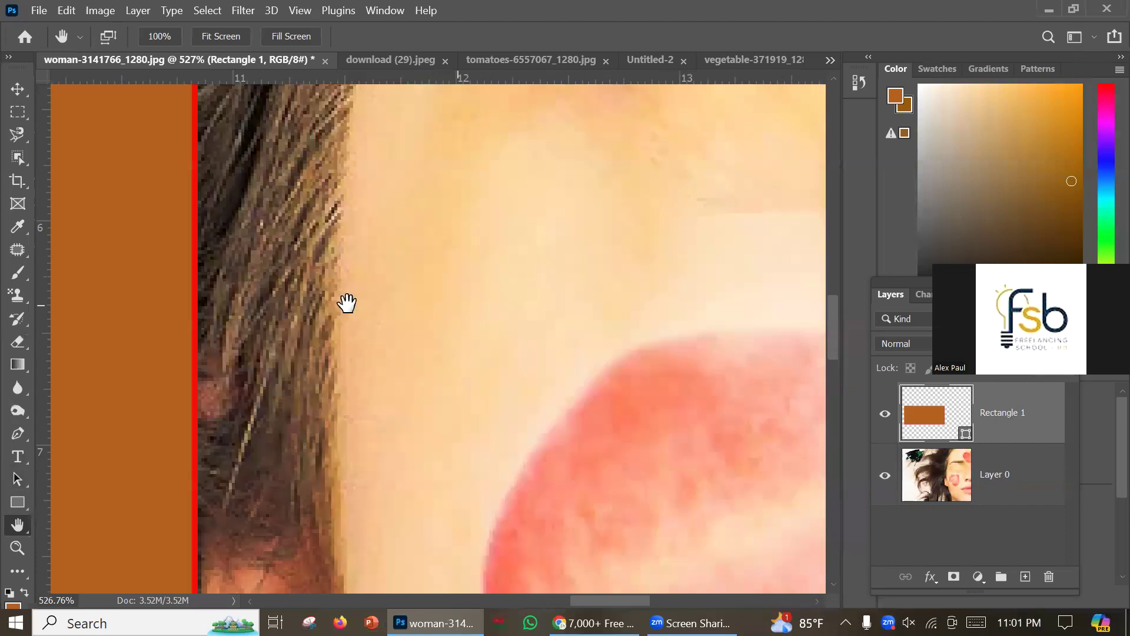
left_click_drag(676, 299, 341, 297)
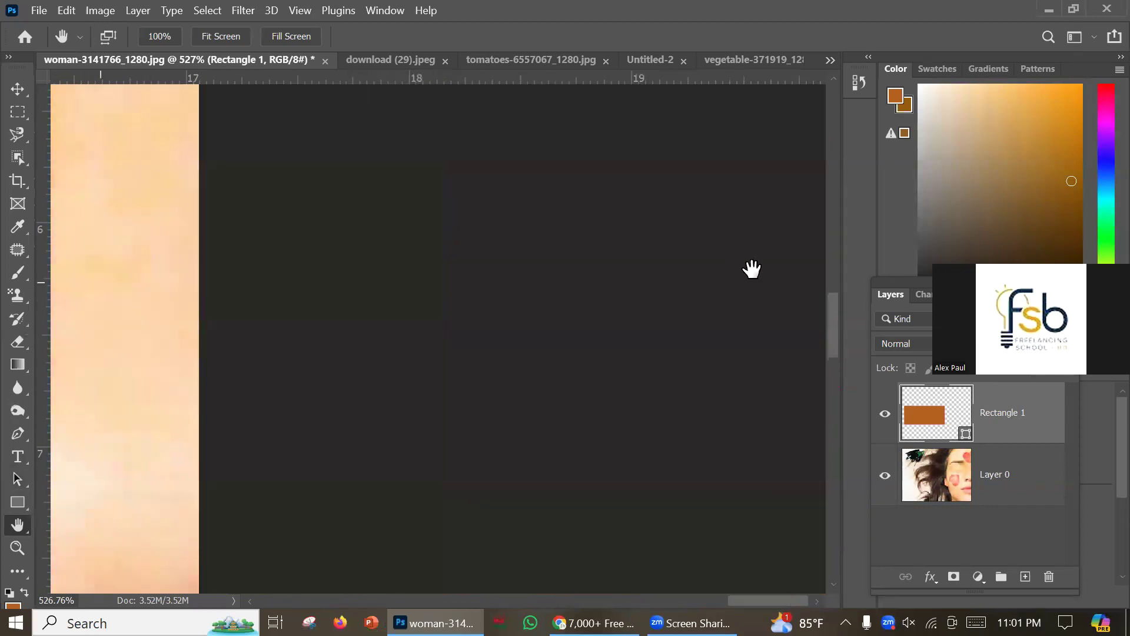
left_click_drag(750, 267, 798, 312)
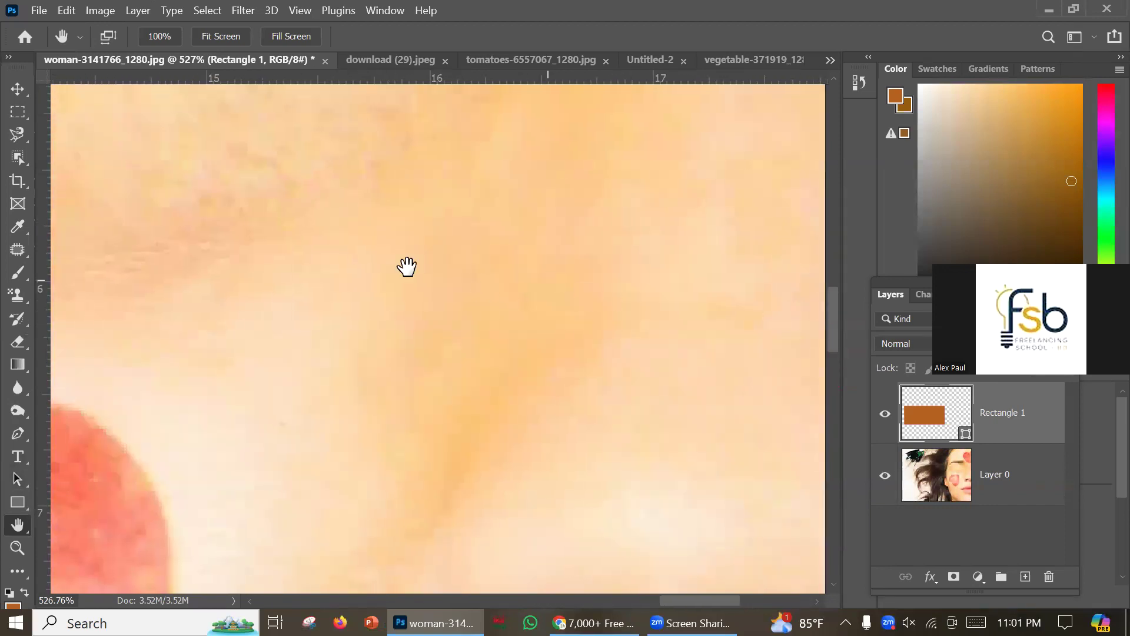
left_click_drag(407, 265, 525, 293)
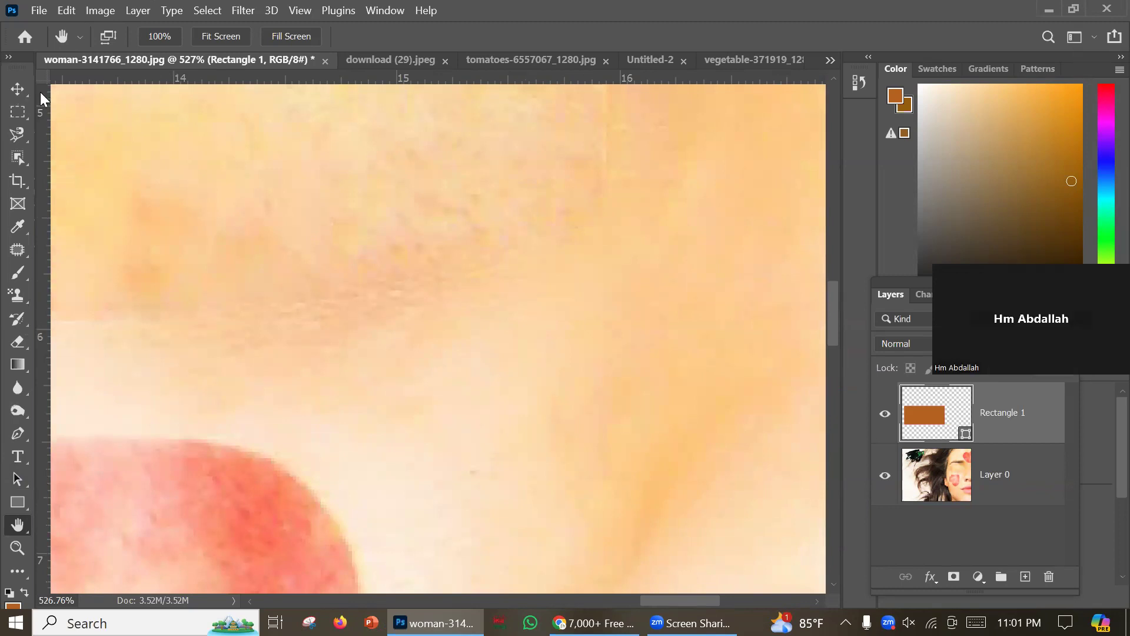
Move the orange-brown rectangle over the upper middle of the image, across the hair and eye, with the Move Tool.
left_click(18, 89)
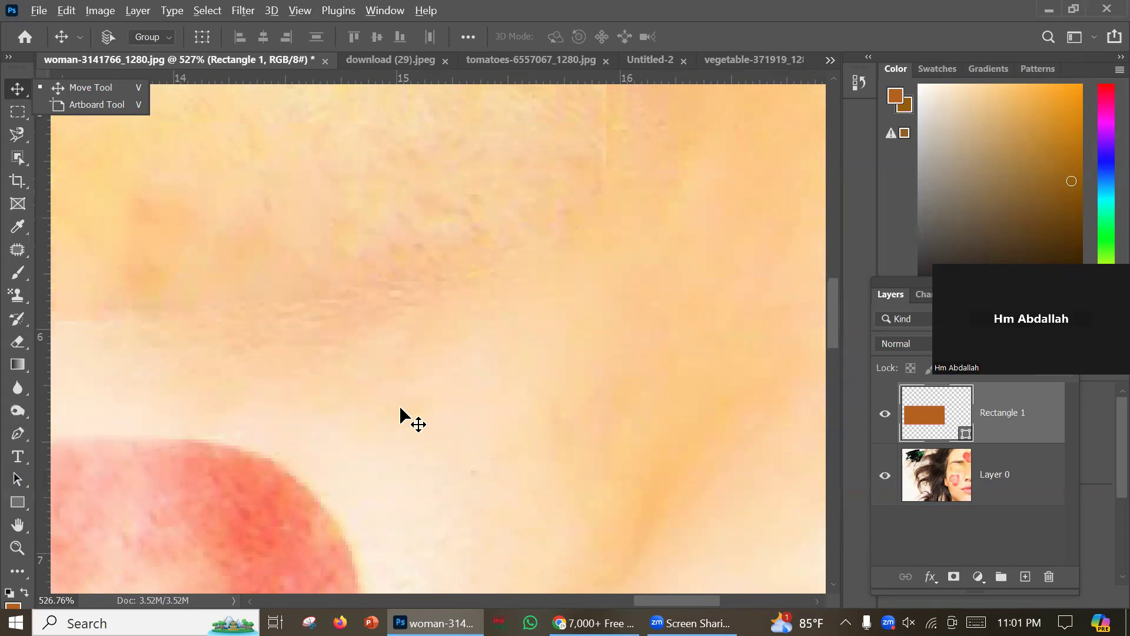
scroll(399, 406, "down", 5)
scroll(401, 408, "down", 1)
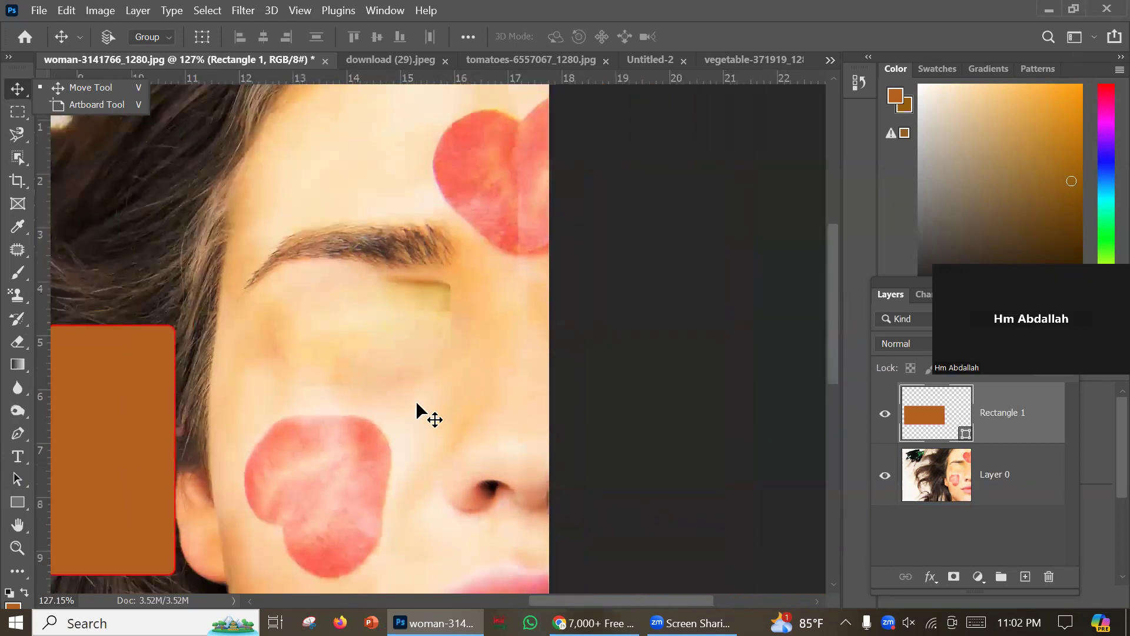
left_click_drag(338, 283, 475, 292)
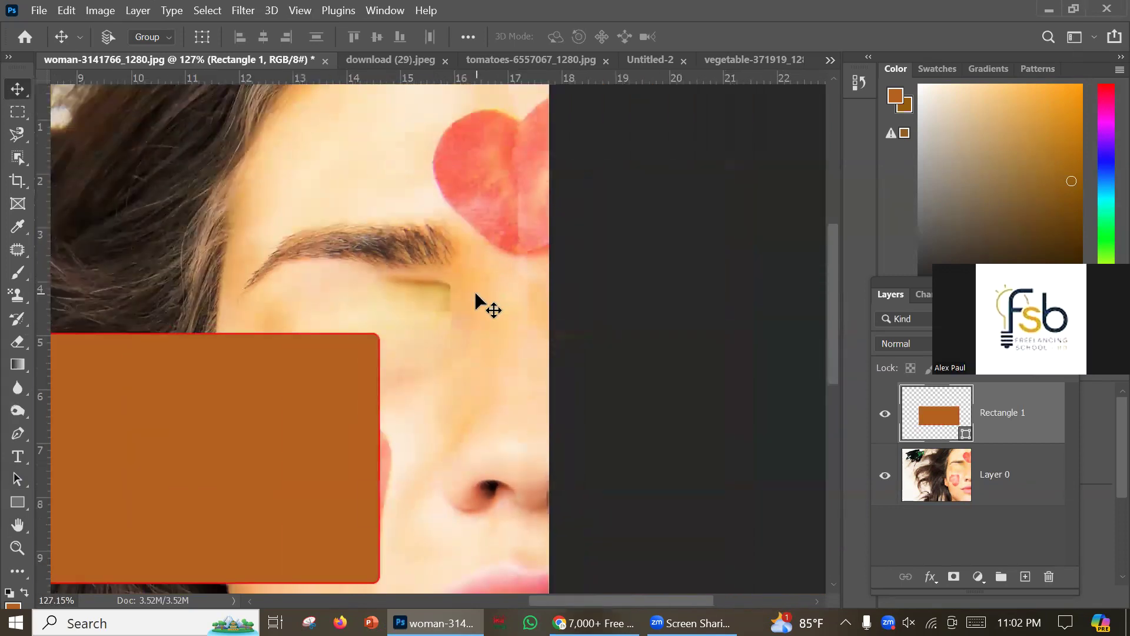
scroll(399, 285, "down", 2)
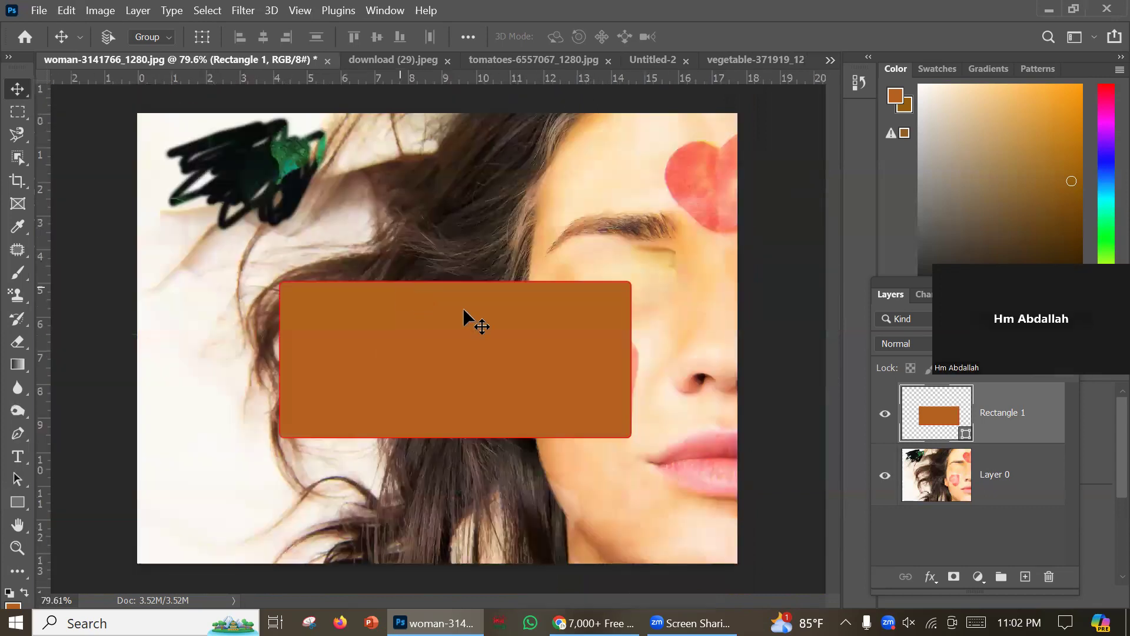
left_click_drag(487, 355, 513, 256)
Draw an ellipse below the rectangle and a triangle about 261 × 184 px beside the woman's lips.
left_click_drag(17, 502, 88, 521)
left_click_drag(245, 365, 441, 490)
left_click_drag(17, 502, 71, 527)
left_click(73, 526)
key("shift+u")
left_click_drag(552, 393, 674, 479)
Draw a five-pointed star about 225 × 272 px beside the rectangle with the Polygon Tool.
left_click_drag(21, 501, 20, 501)
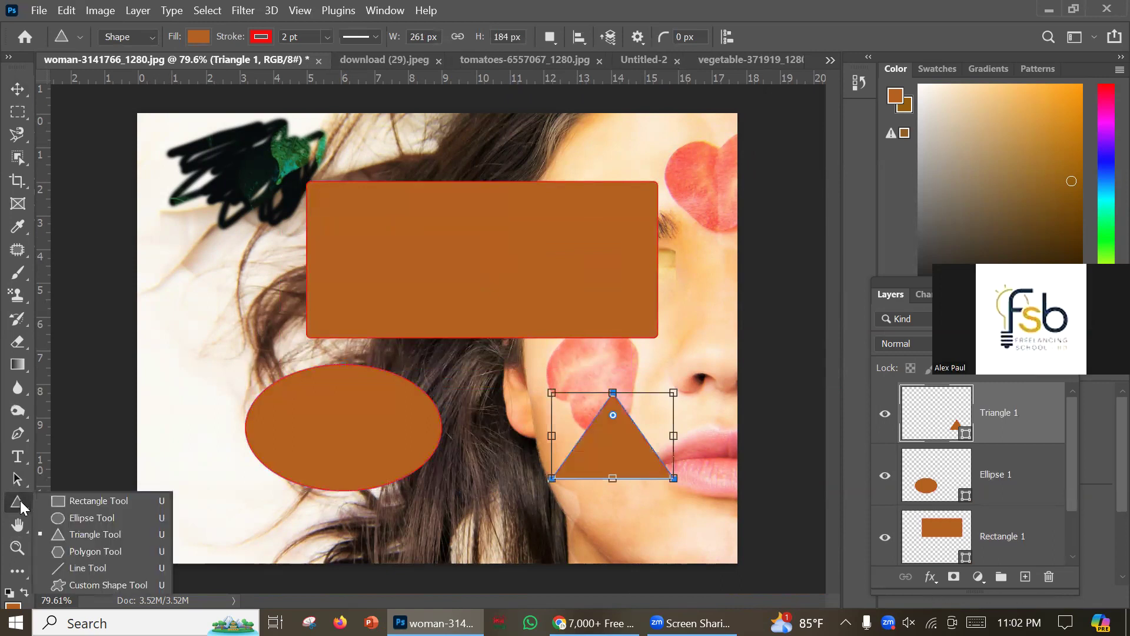
left_click(51, 544)
left_click_drag(214, 285, 266, 306)
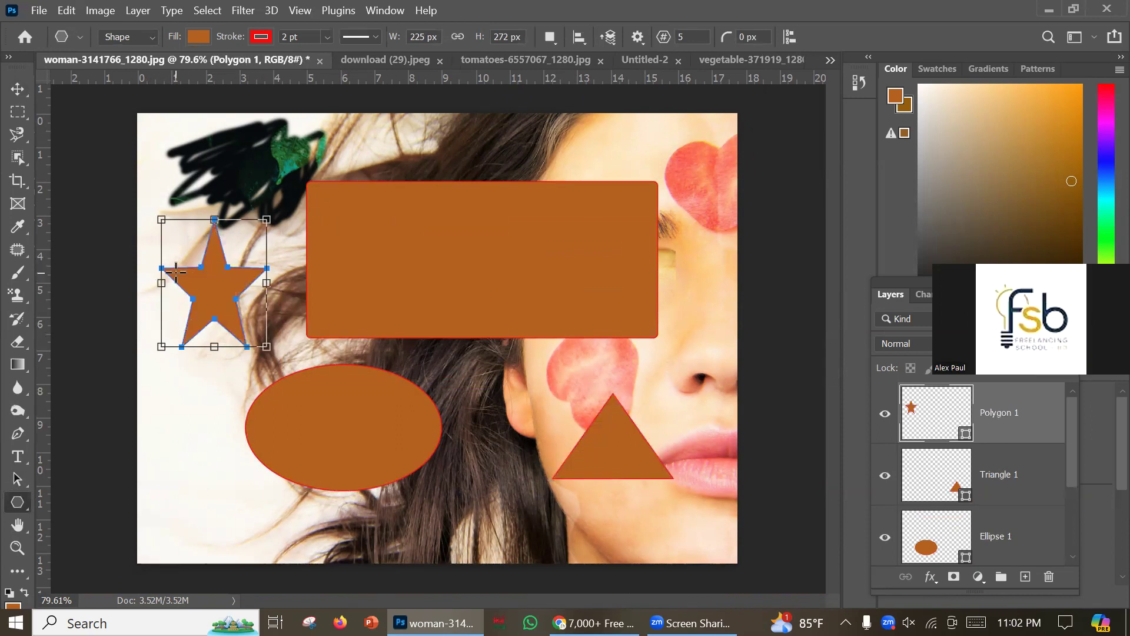
left_click(17, 88)
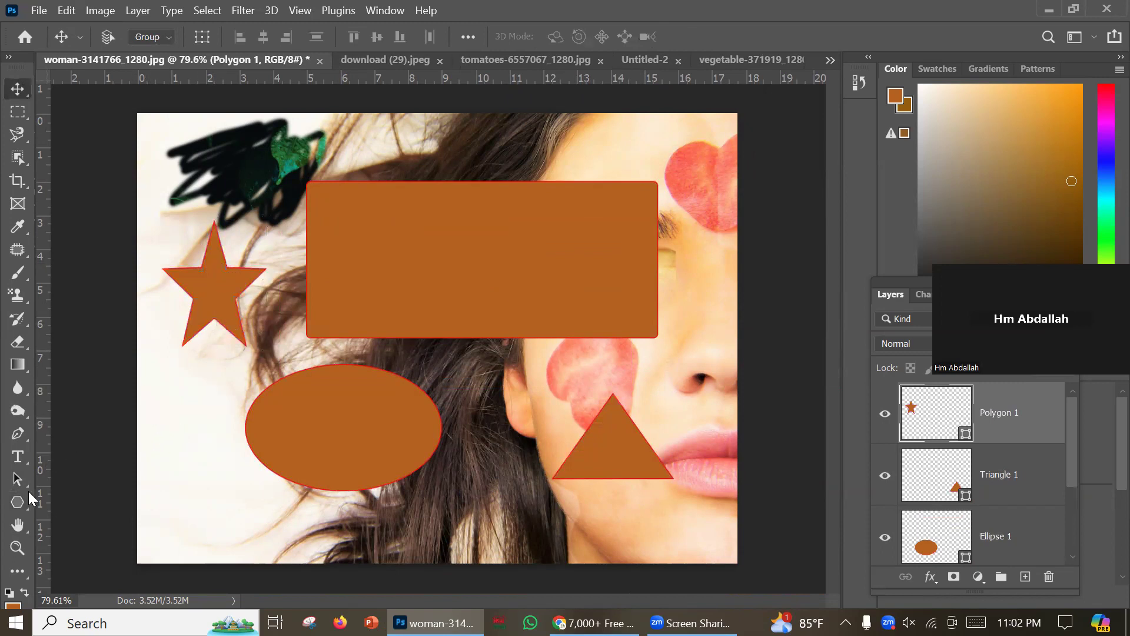
Draw a second five-pointed star about 192 × 191 px below the first one, next to the ellipse.
left_click(17, 502)
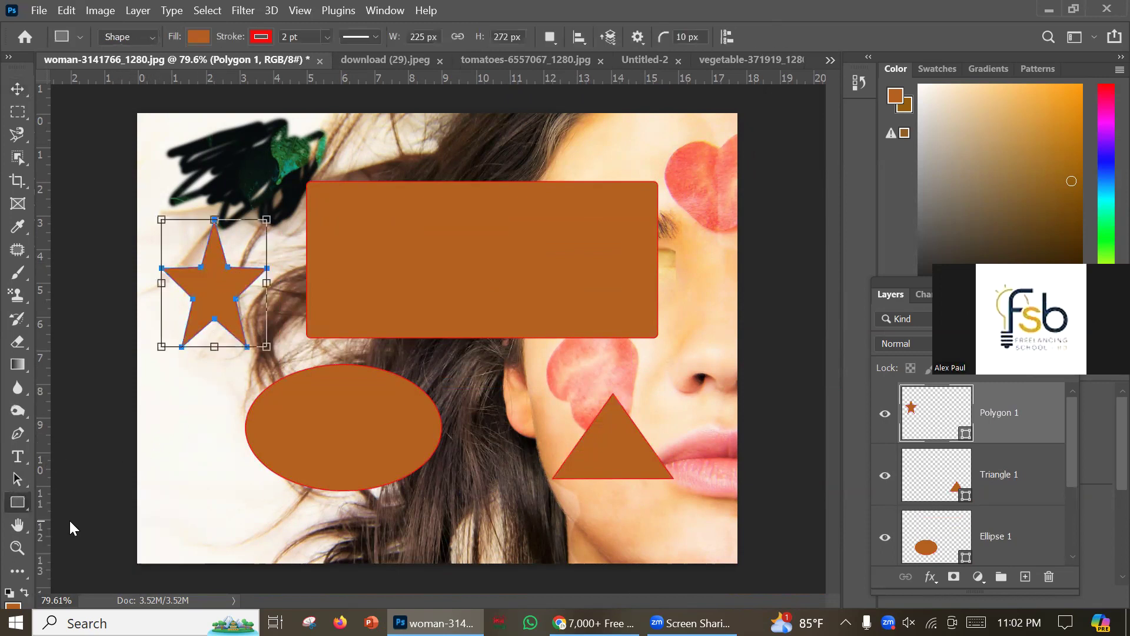
right_click(12, 504)
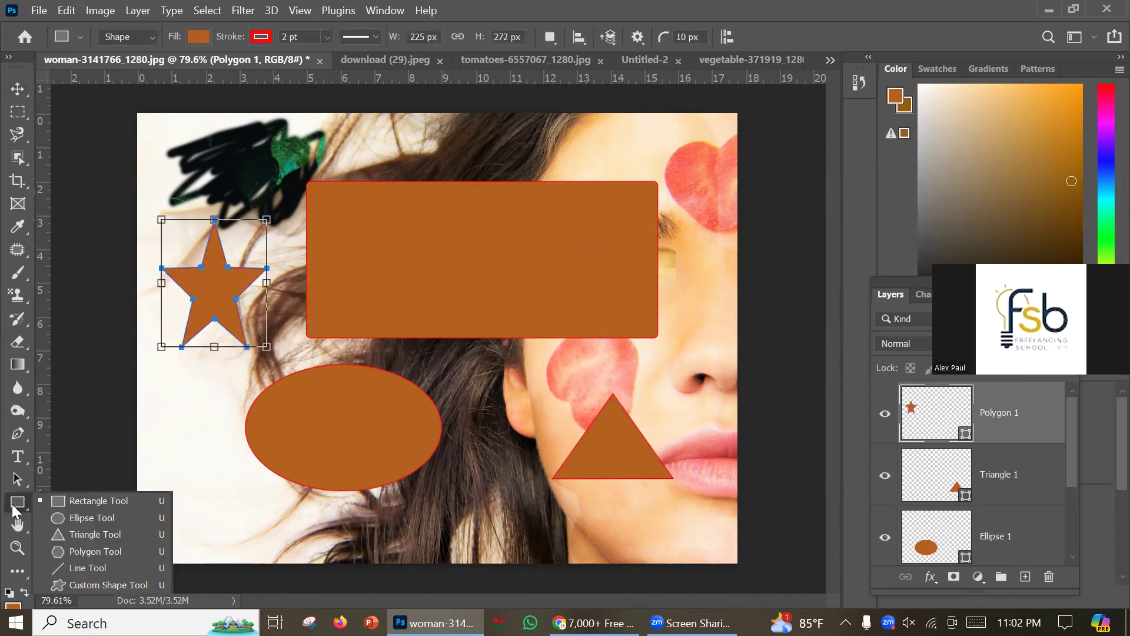
left_click(68, 551)
left_click_drag(161, 376, 252, 463)
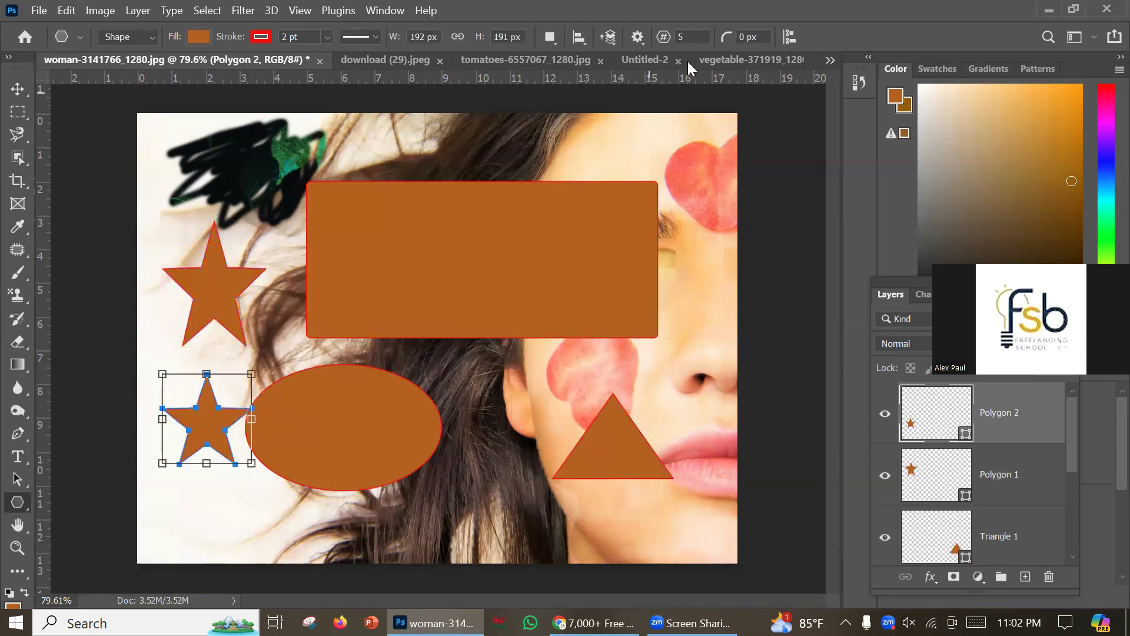
Set the polygon sides to 10 and draw ten-pointed stars on the forehead heart and, about 171 × 117 px, beside the triangle.
double_click(692, 34)
type("10")
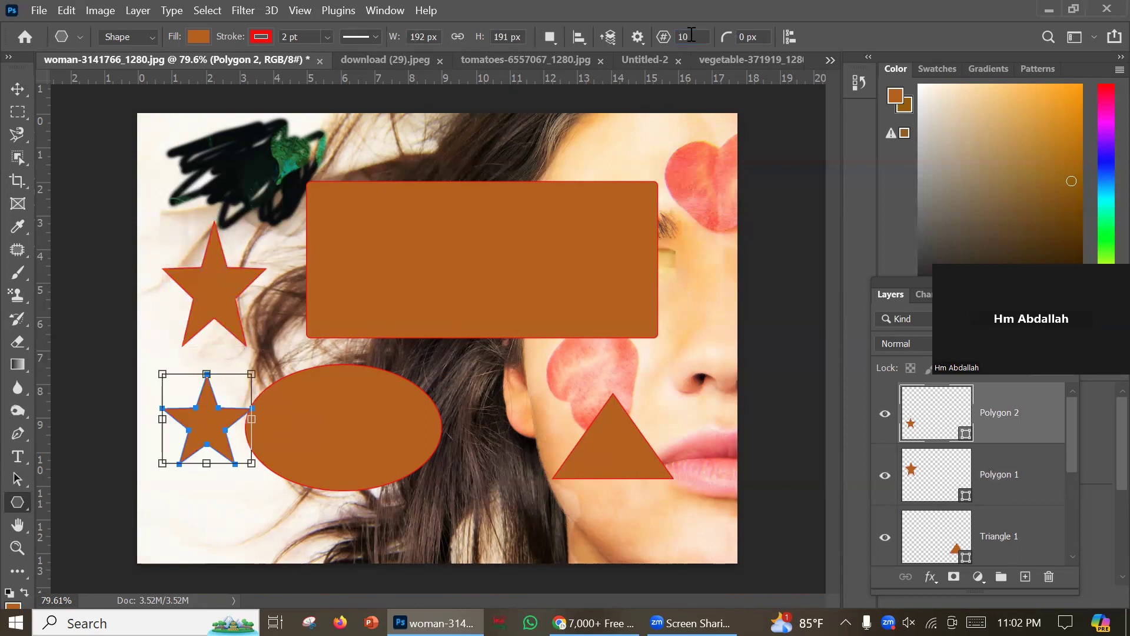
left_click_drag(724, 238, 701, 252)
mouse_move(530, 418)
left_mouse_down()
mouse_move(580, 414)
mouse_move(570, 419)
left_mouse_up()
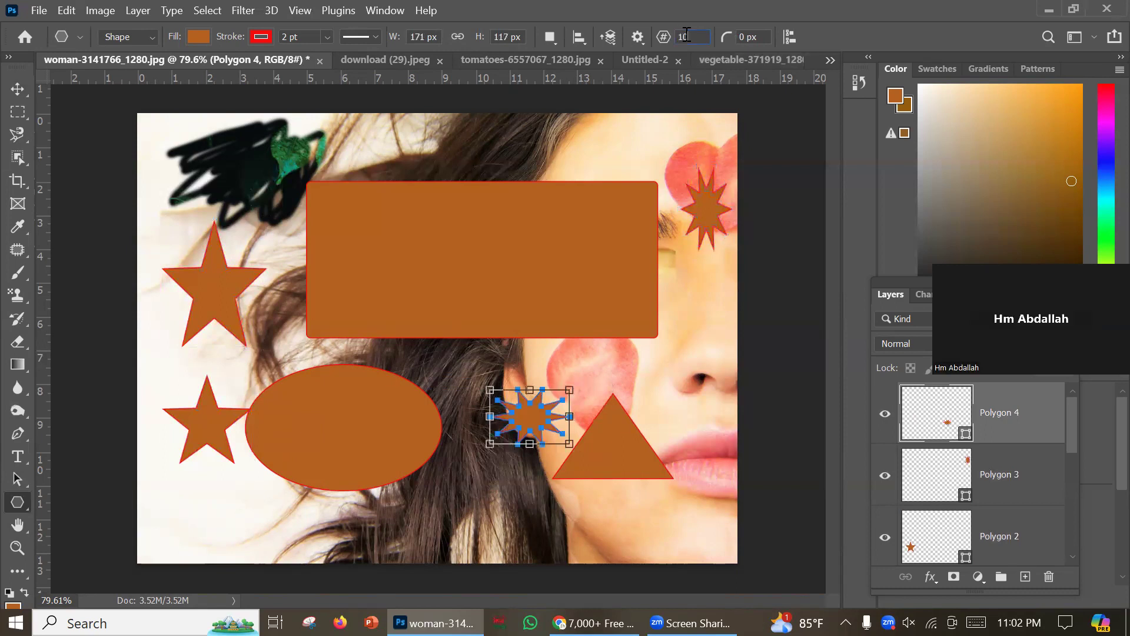
Draw a 50-pointed star about 114 × 209 px beside the woman's nose and move it up beneath the forehead star.
key("BackSpace")
type("5")
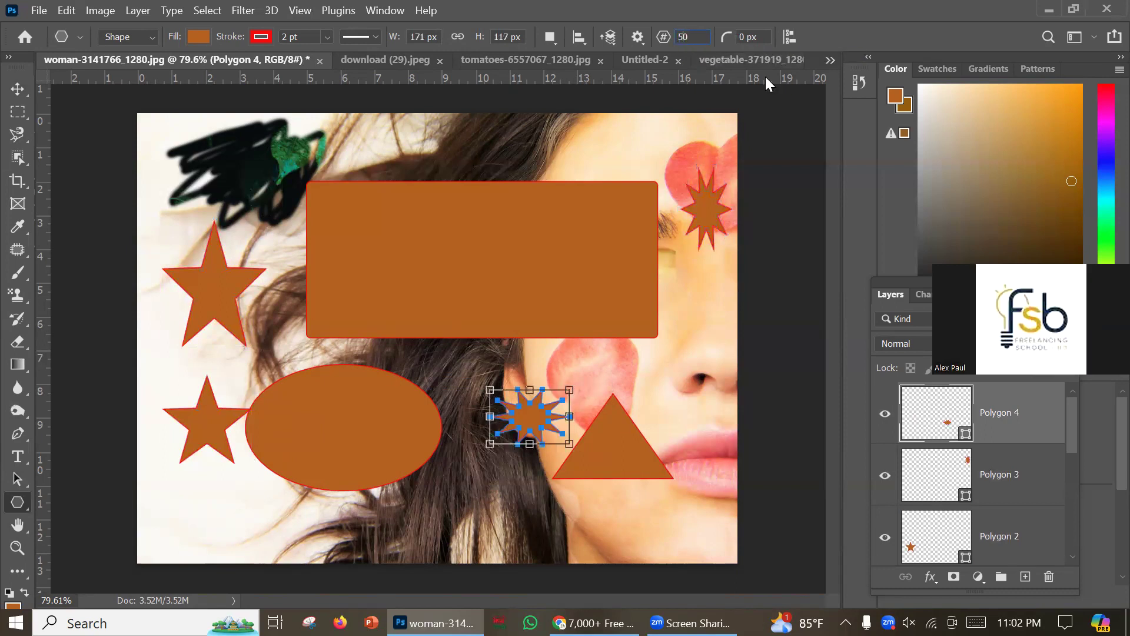
left_click_drag(661, 331, 713, 429)
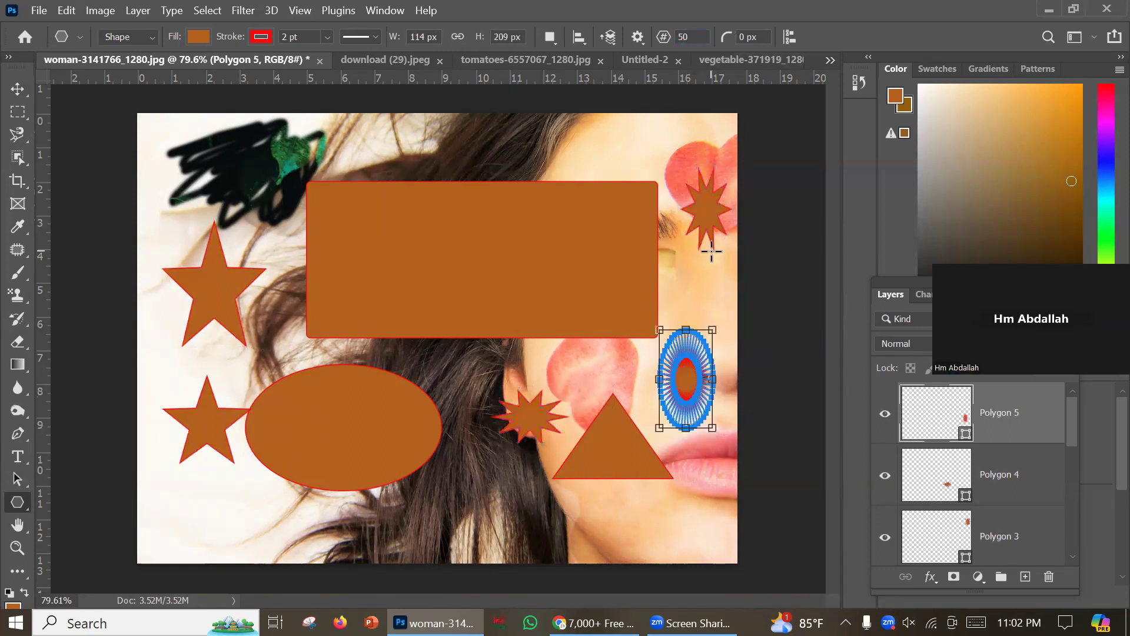
key("Return")
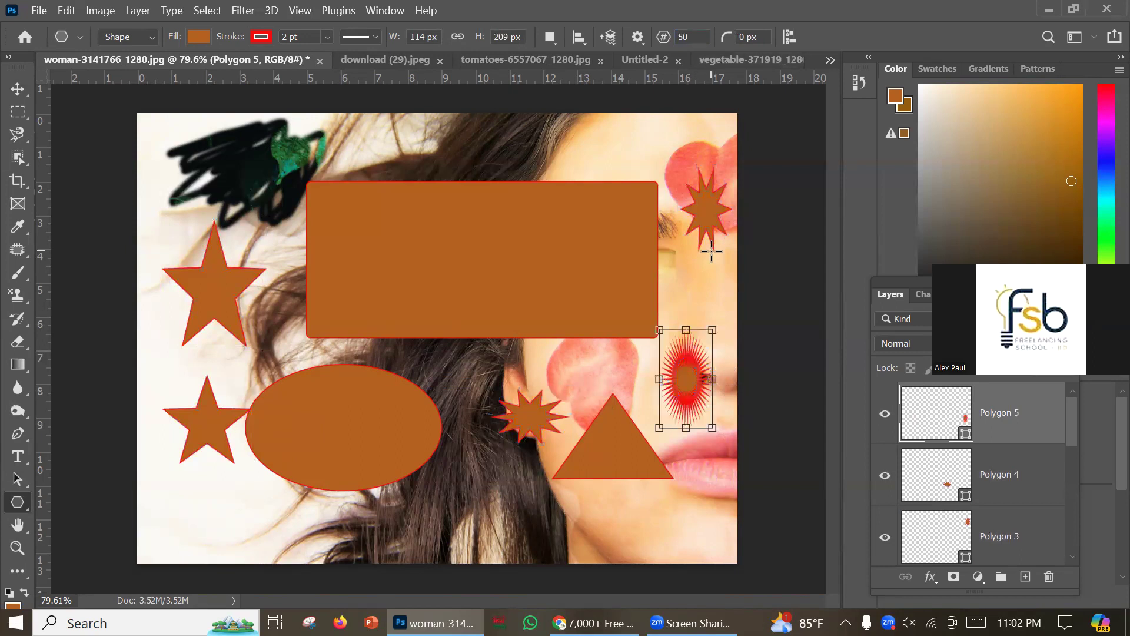
left_click(23, 89)
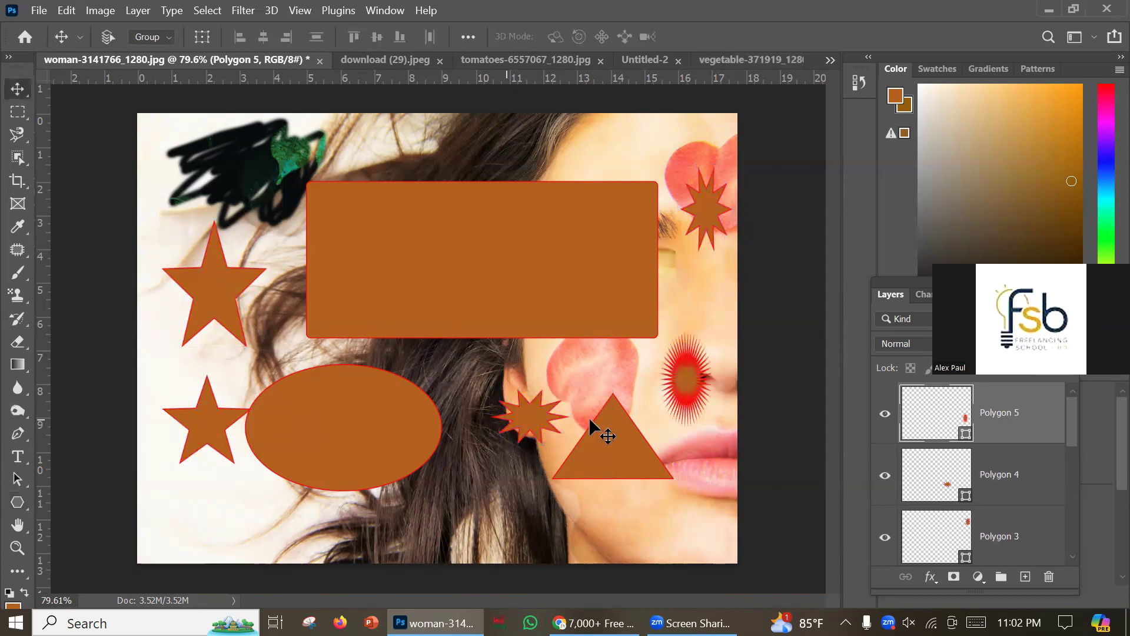
left_click_drag(683, 345, 697, 294)
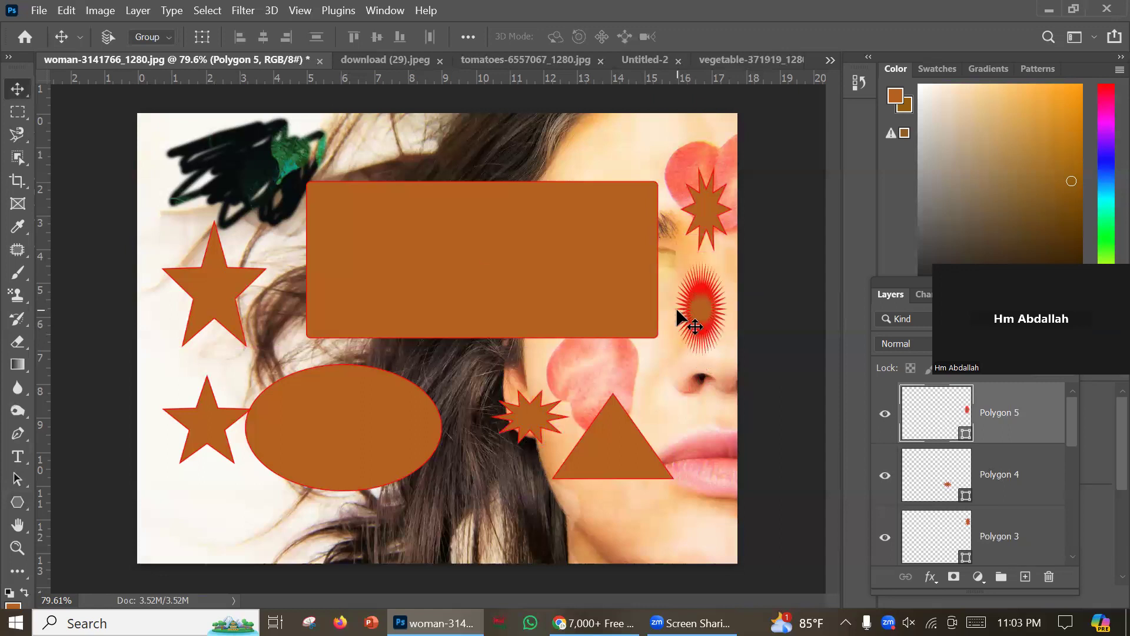
Switch to the blank Untitled-2 document and draw a 50-pointed star about 856 × 697 px on its canvas.
left_click(358, 59)
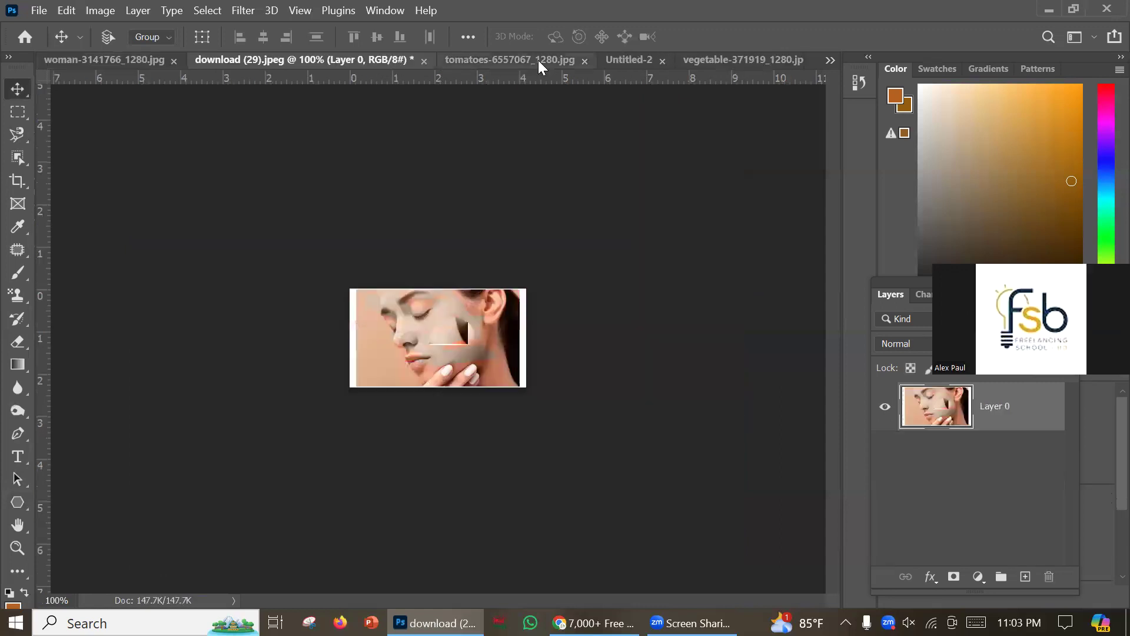
left_click(538, 60)
left_click(645, 59)
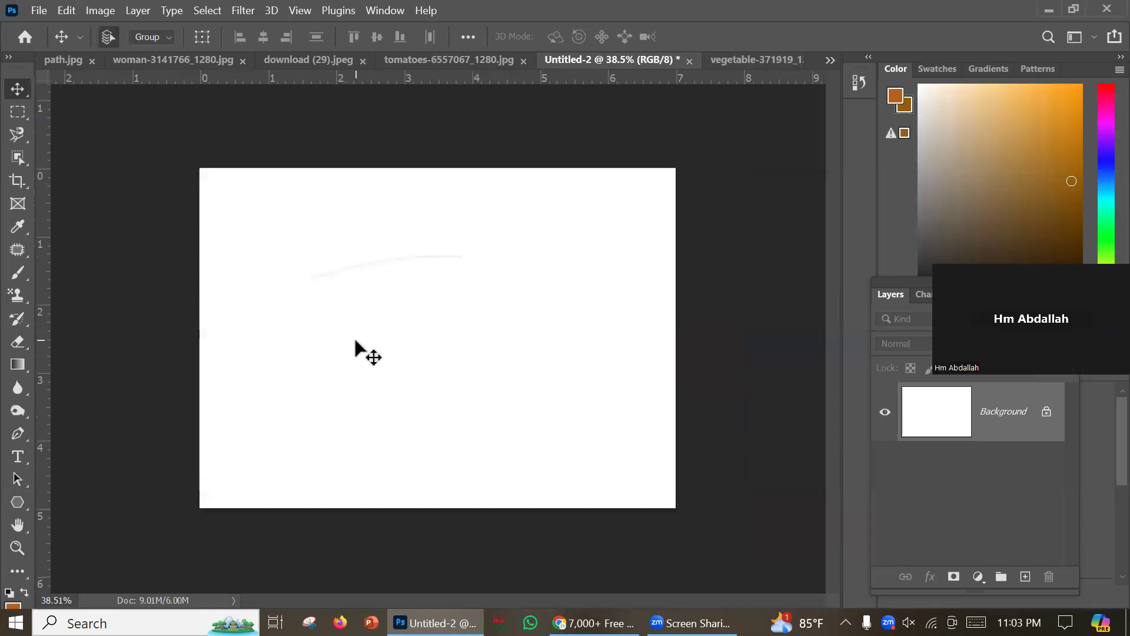
left_click(17, 501)
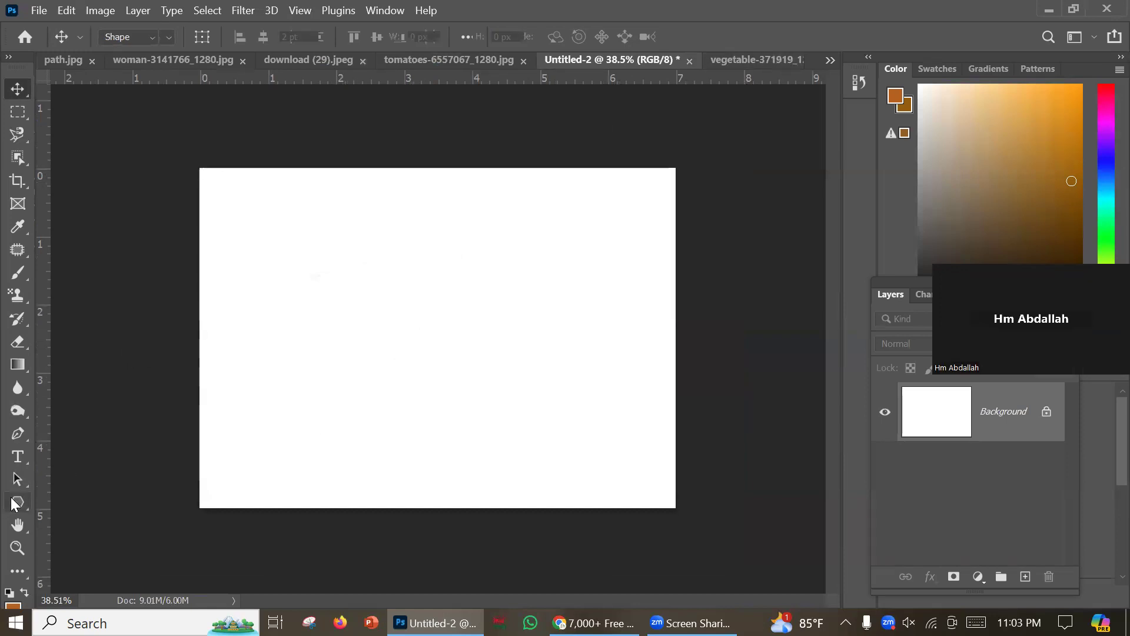
left_click_drag(299, 261, 492, 418)
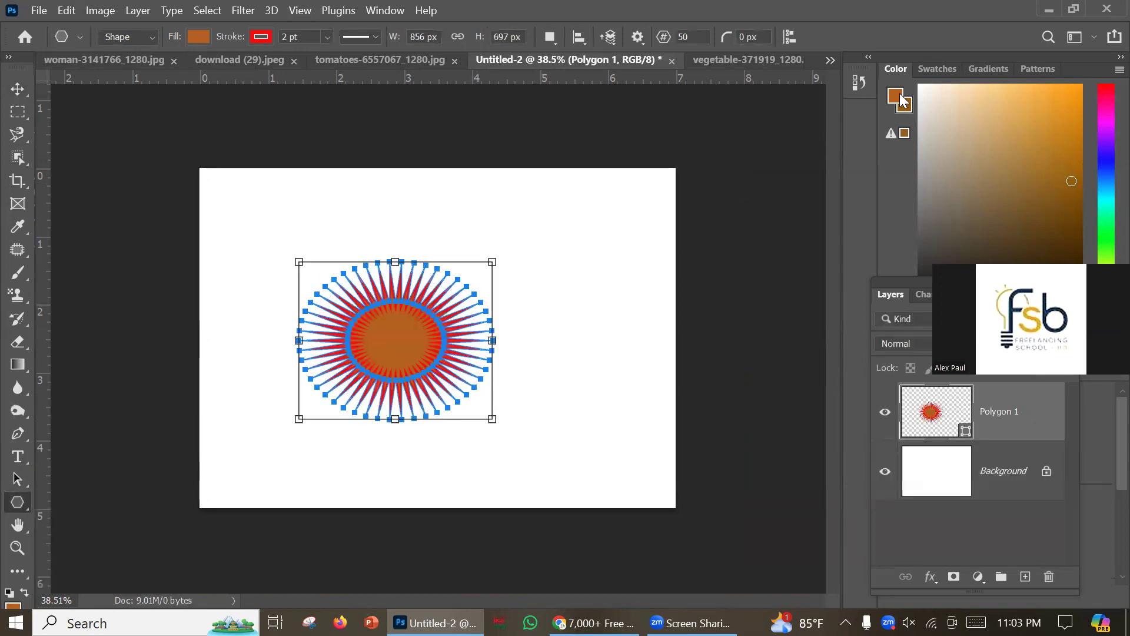
Set the foreground color to a bright red in the Color Picker.
left_click(892, 132)
left_click(893, 99)
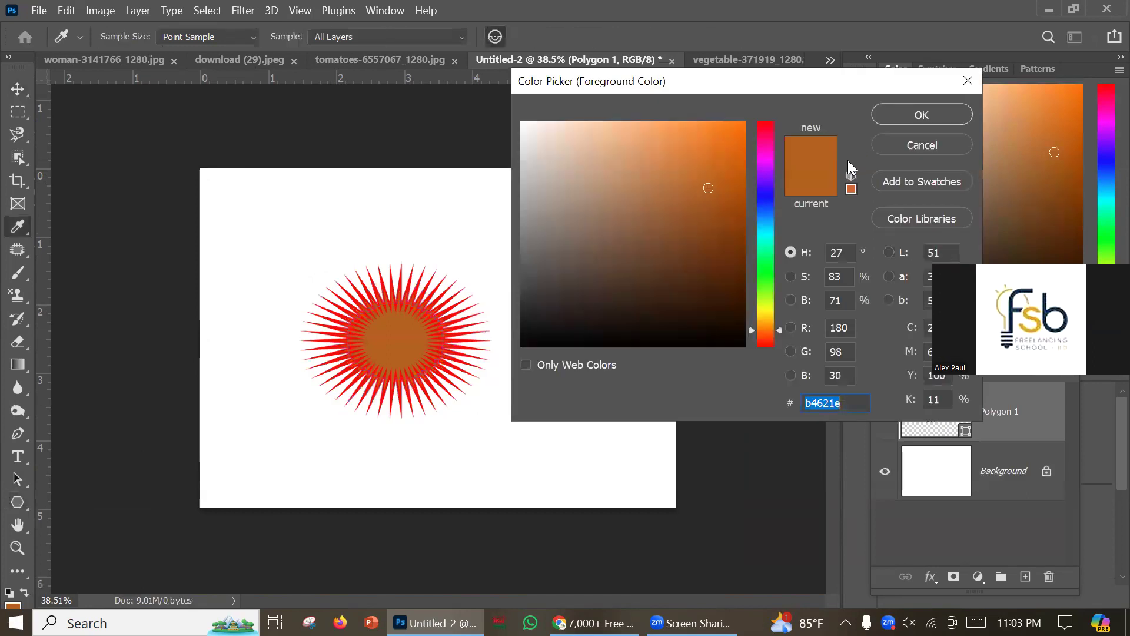
left_click(771, 144)
left_click(732, 137)
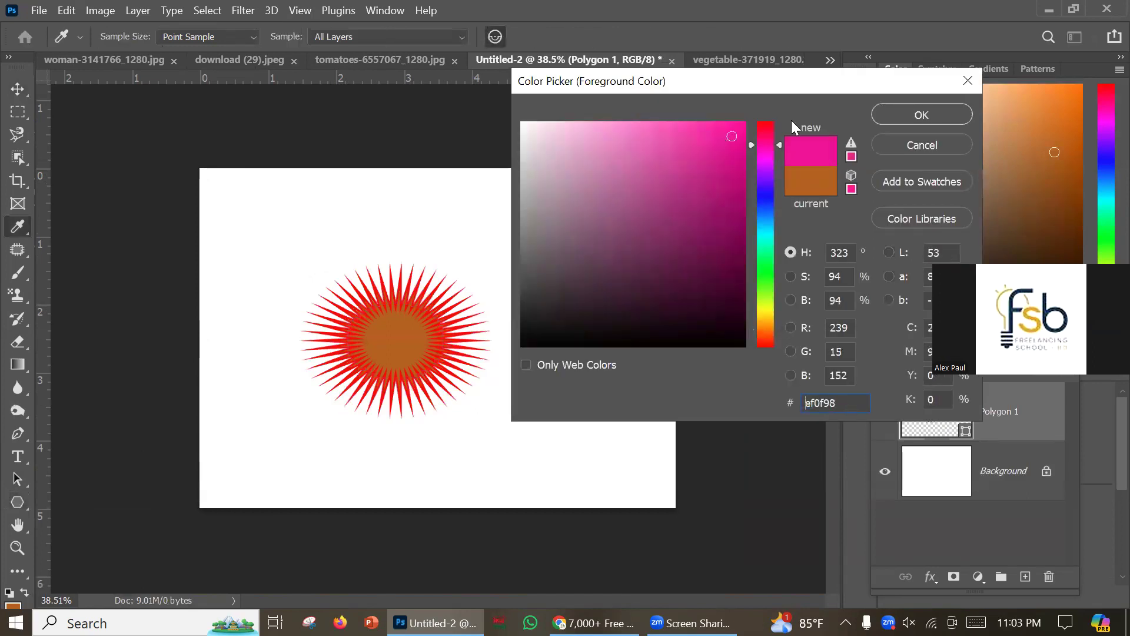
left_click(763, 346)
left_click(726, 134)
left_click(893, 114)
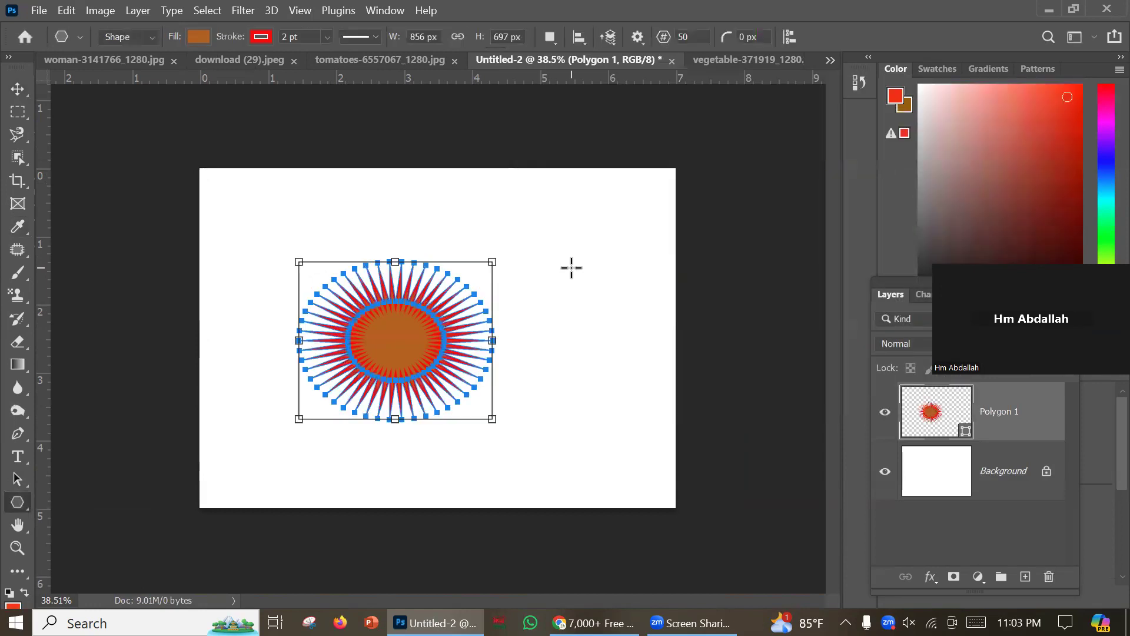
Delete the brown-filled 50-pointed star's layer from the Untitled-2 document.
left_click(14, 89)
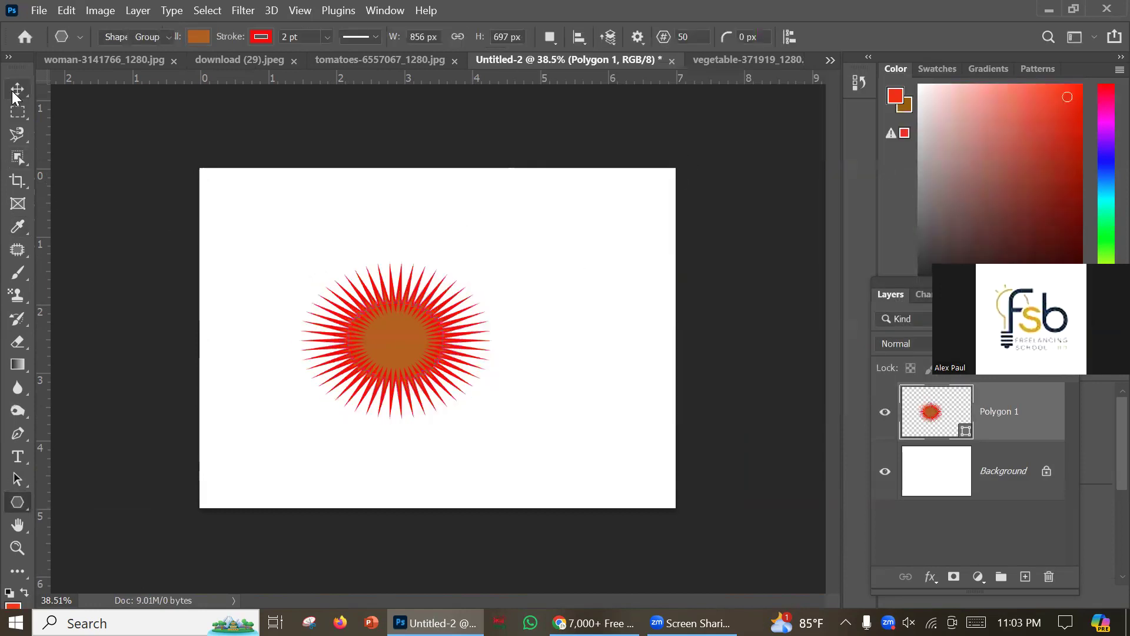
right_click(340, 333)
left_click(1024, 418)
right_click(1024, 418)
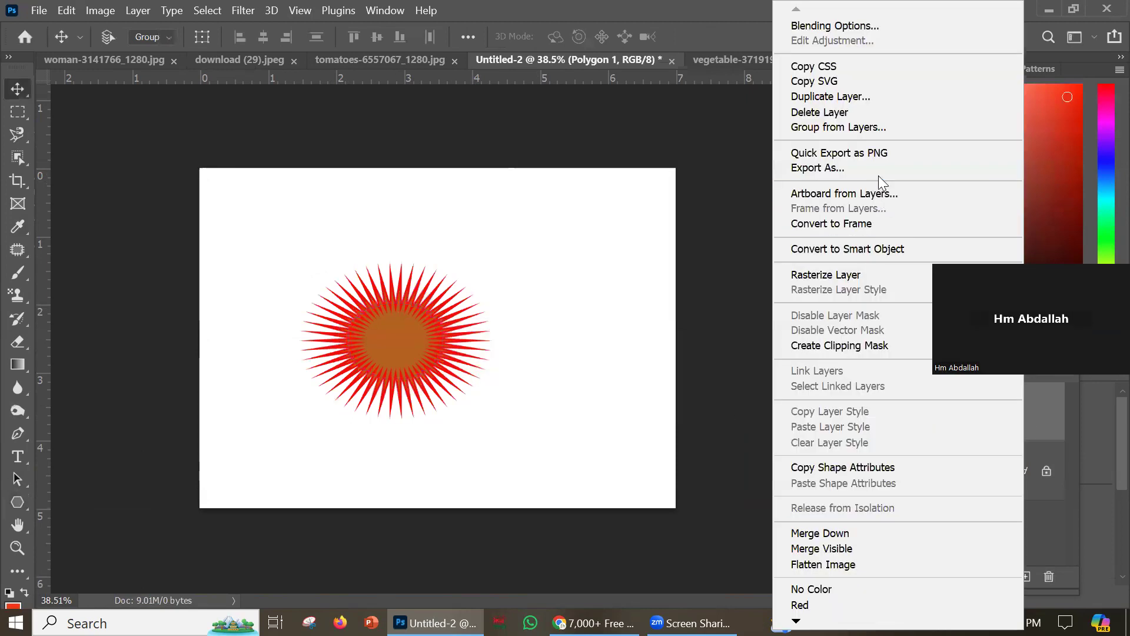
left_click(844, 113)
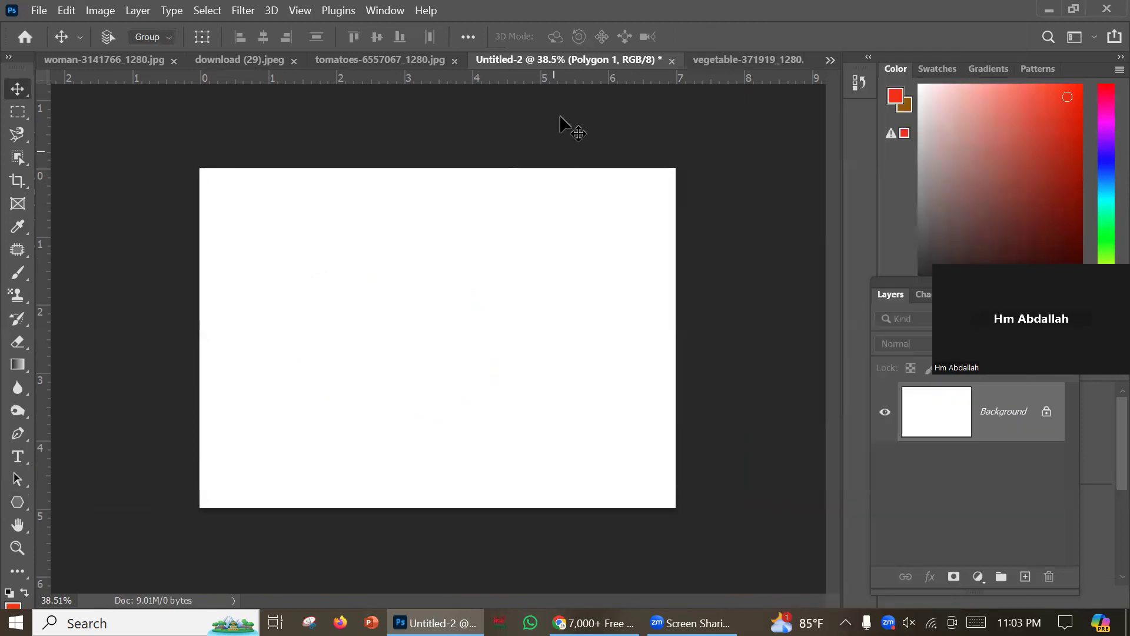
Draw a red 50-pointed star about 612 × 566 px near the canvas center and move it slightly up and left.
left_click(18, 502)
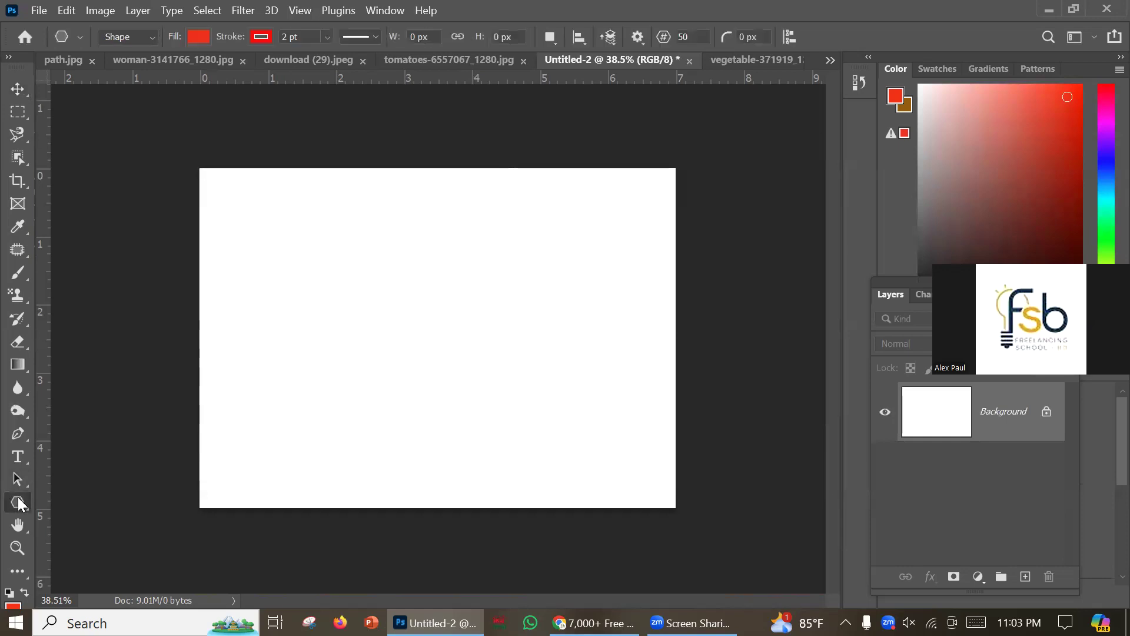
left_click_drag(374, 277, 513, 404)
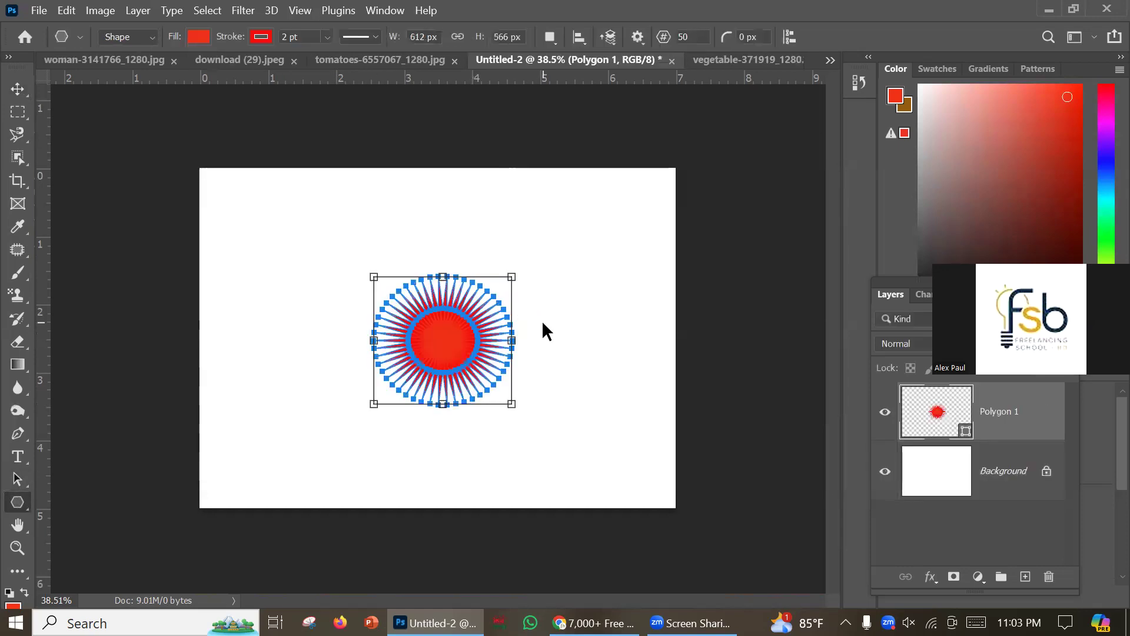
key("Return")
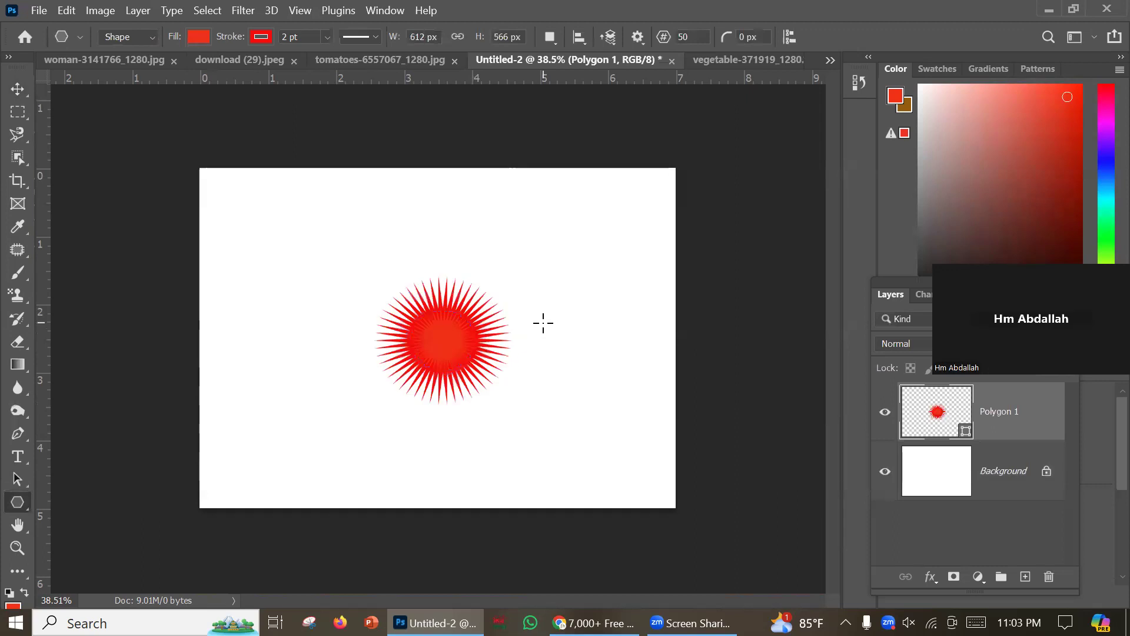
left_click(17, 91)
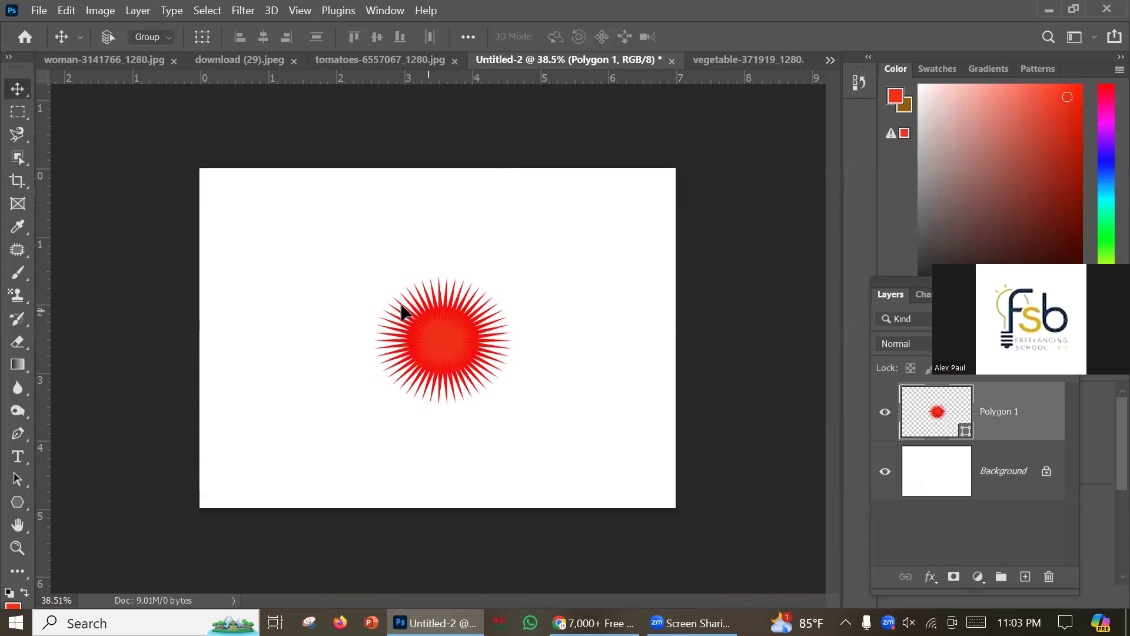
left_click_drag(403, 312, 396, 298)
Draw a steep, slightly slanted line about 863 px long and 1 px in weight left of the star with the Line tool.
left_click(18, 502)
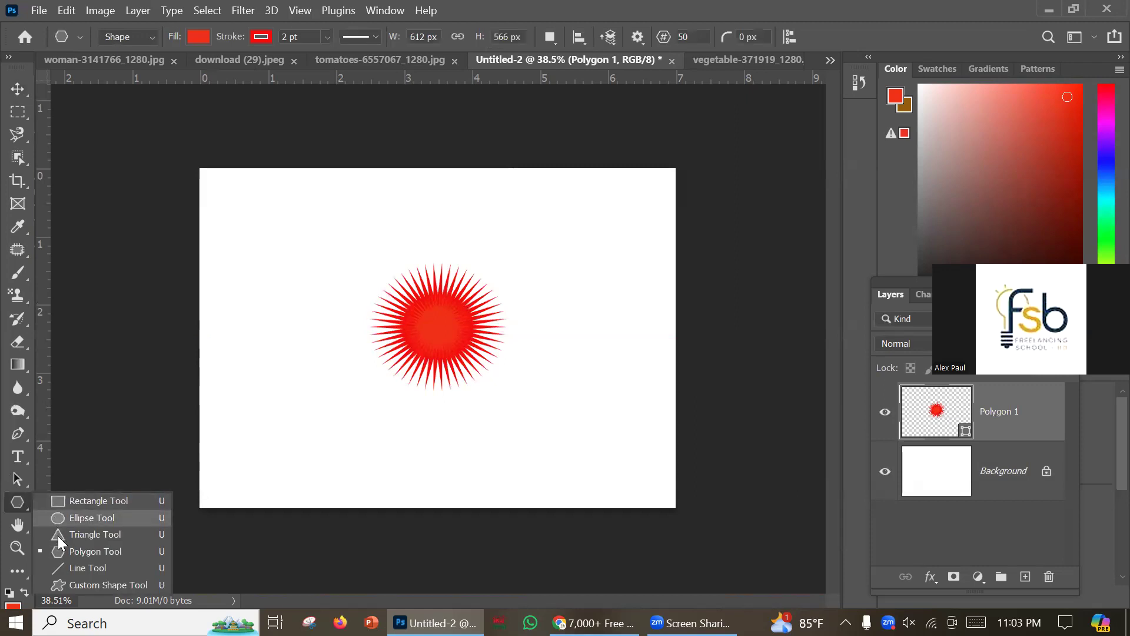
left_click(60, 566)
left_click_drag(277, 235, 306, 429)
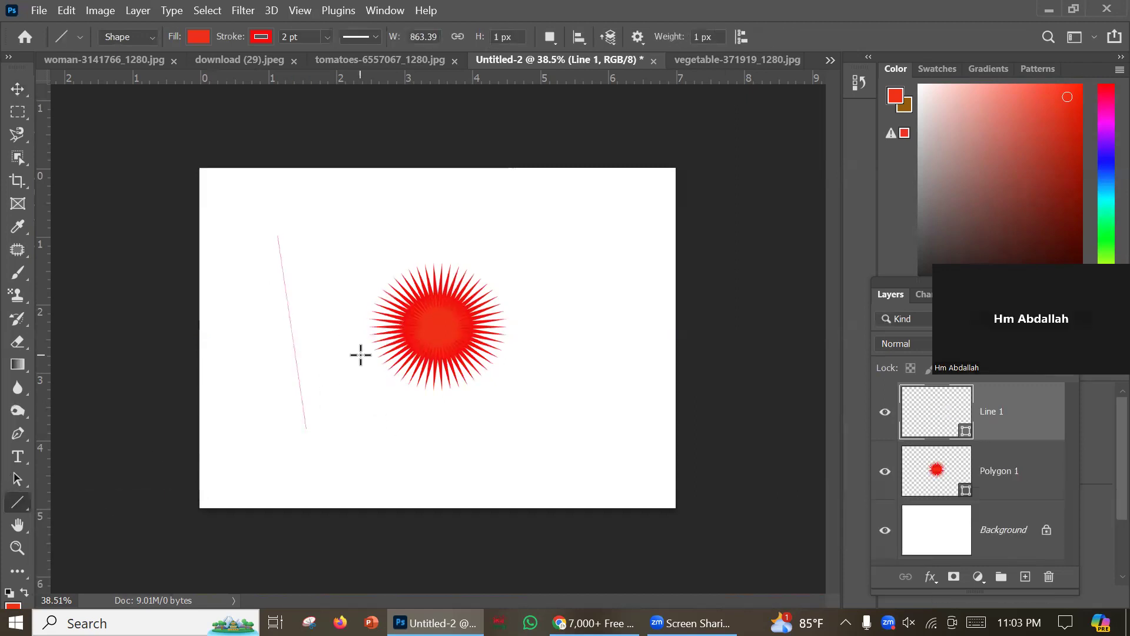
Draw the tiger custom shape about 899 × 285 px over the star's upper edge and move it up above the star.
left_click(19, 501)
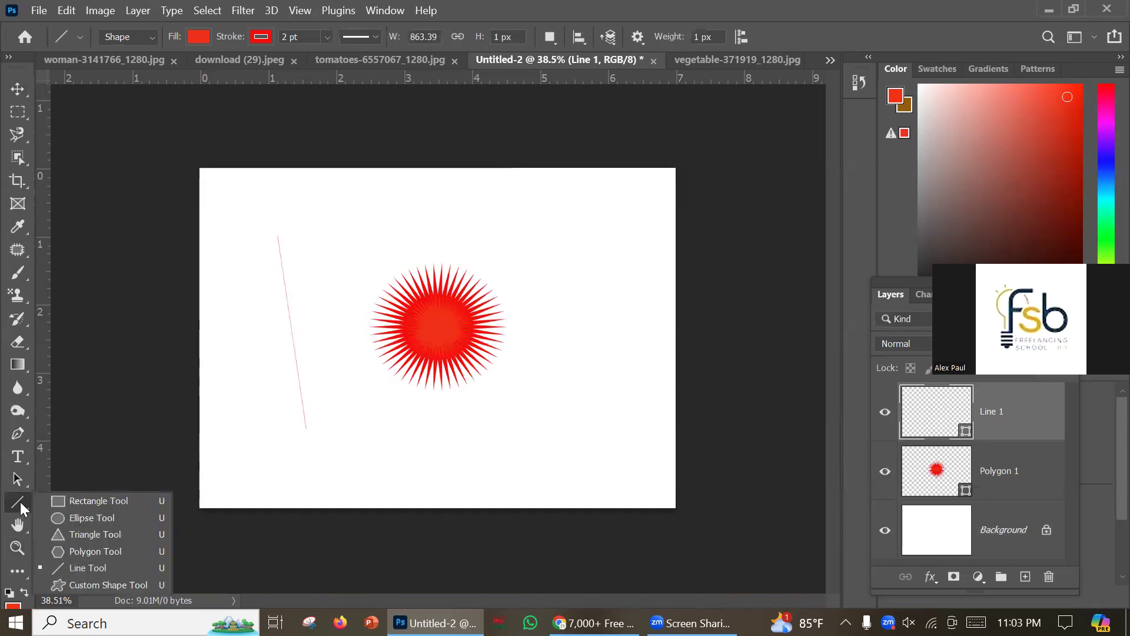
left_click(61, 584)
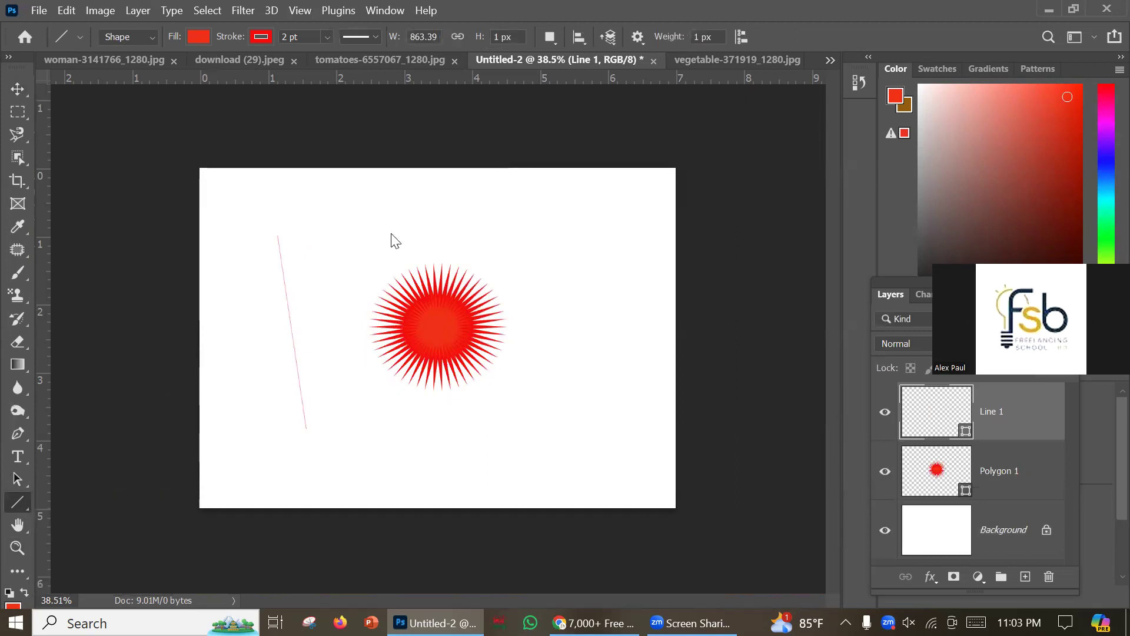
left_click_drag(513, 282, 307, 215)
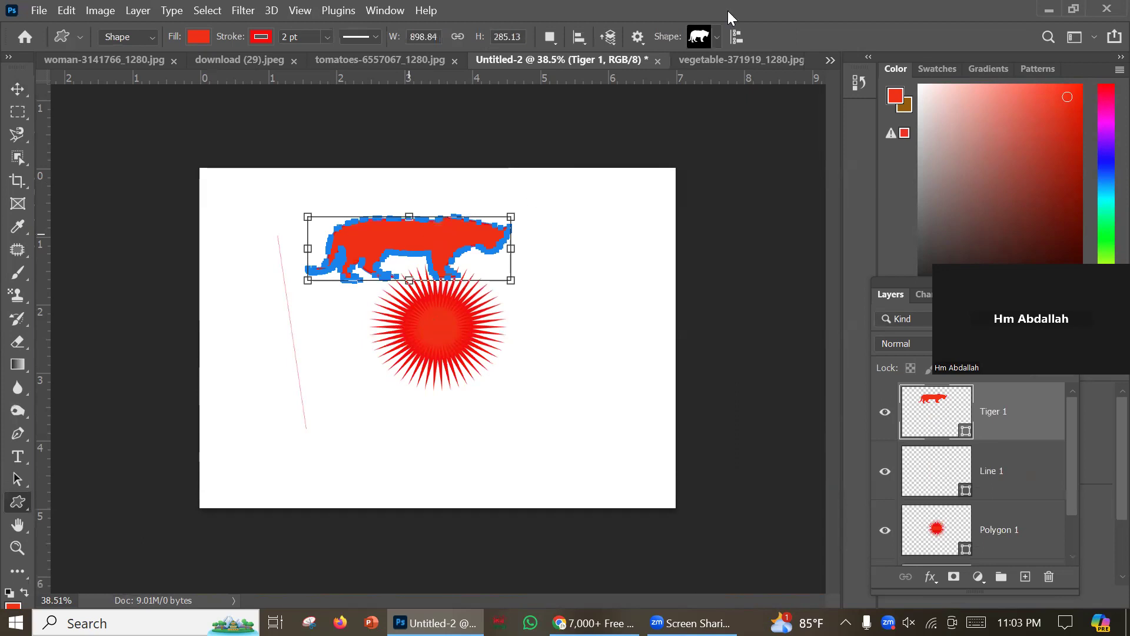
left_click(17, 89)
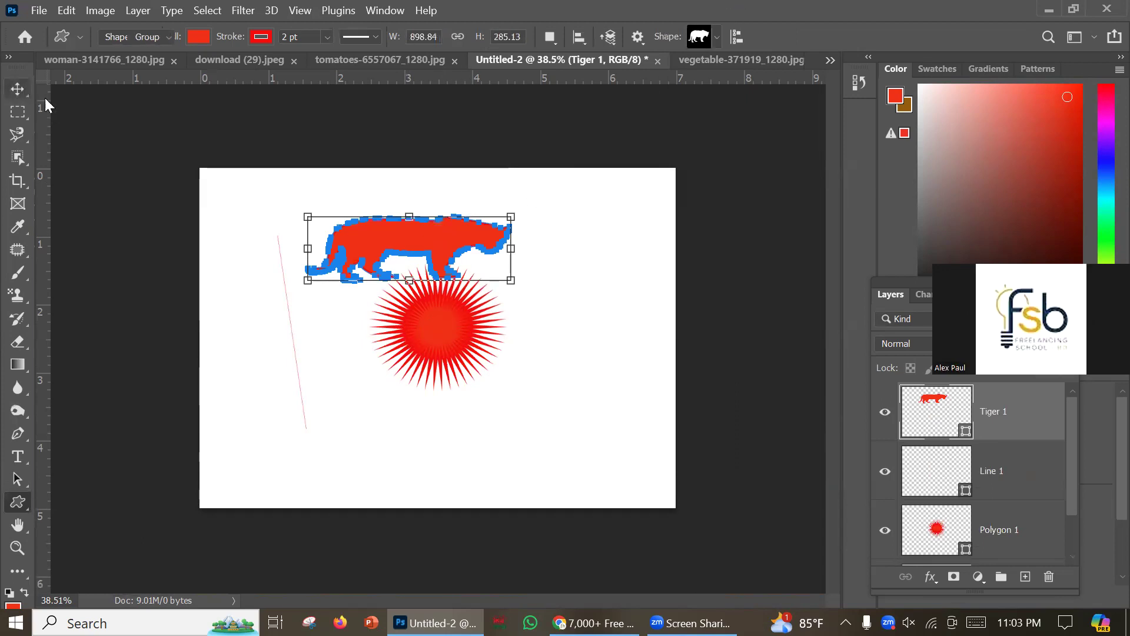
left_click_drag(377, 236, 373, 209)
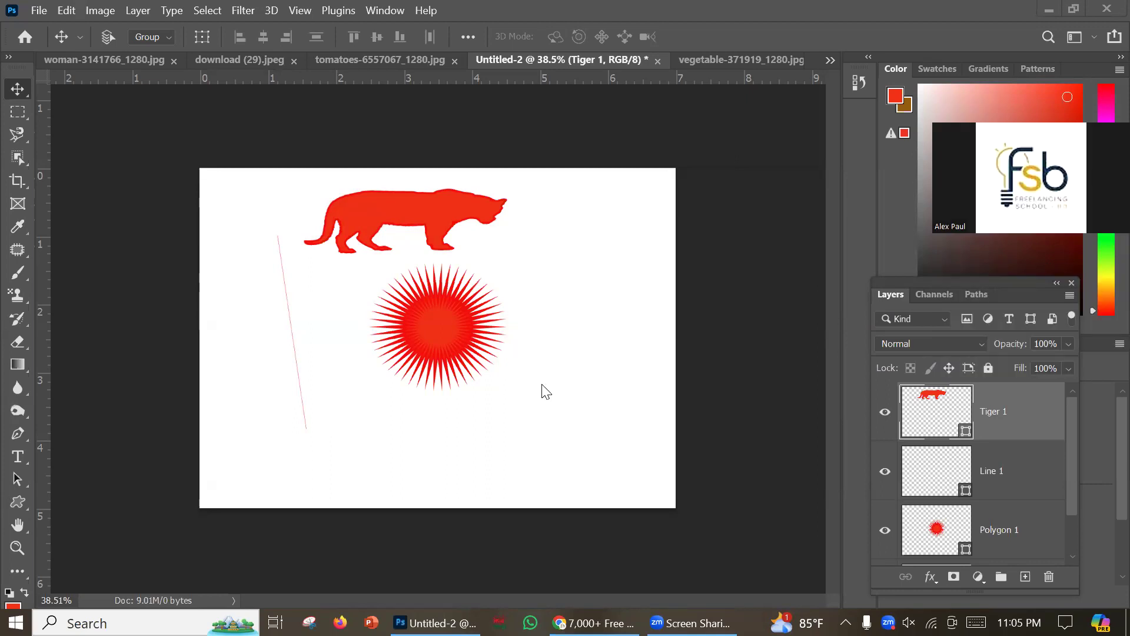
scroll(954, 441, "down", 1)
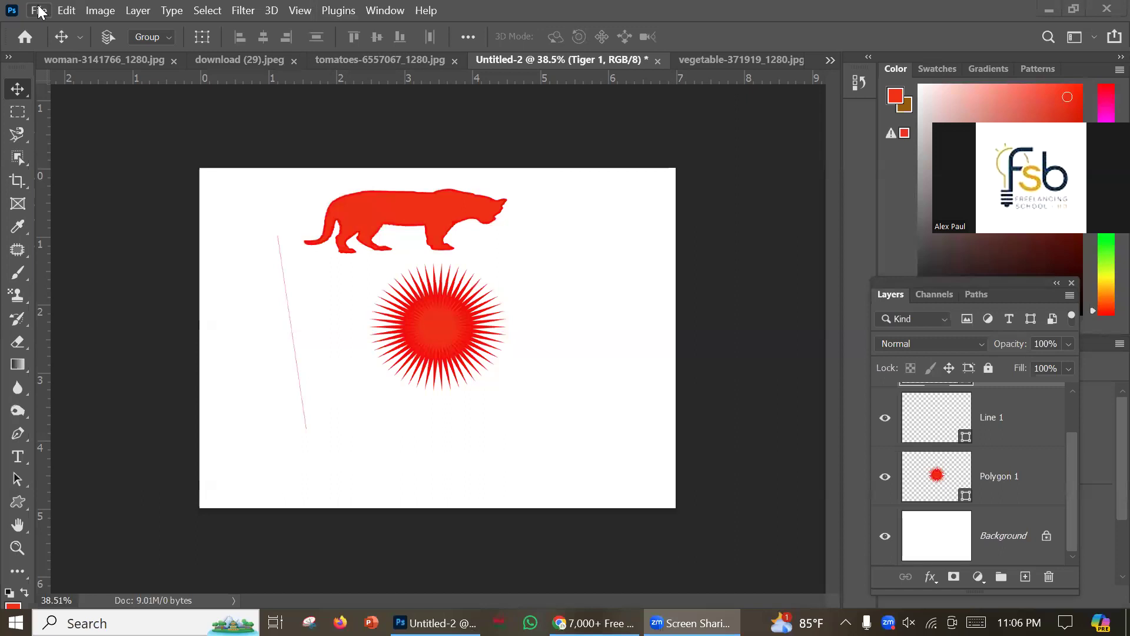
key("alt+e")
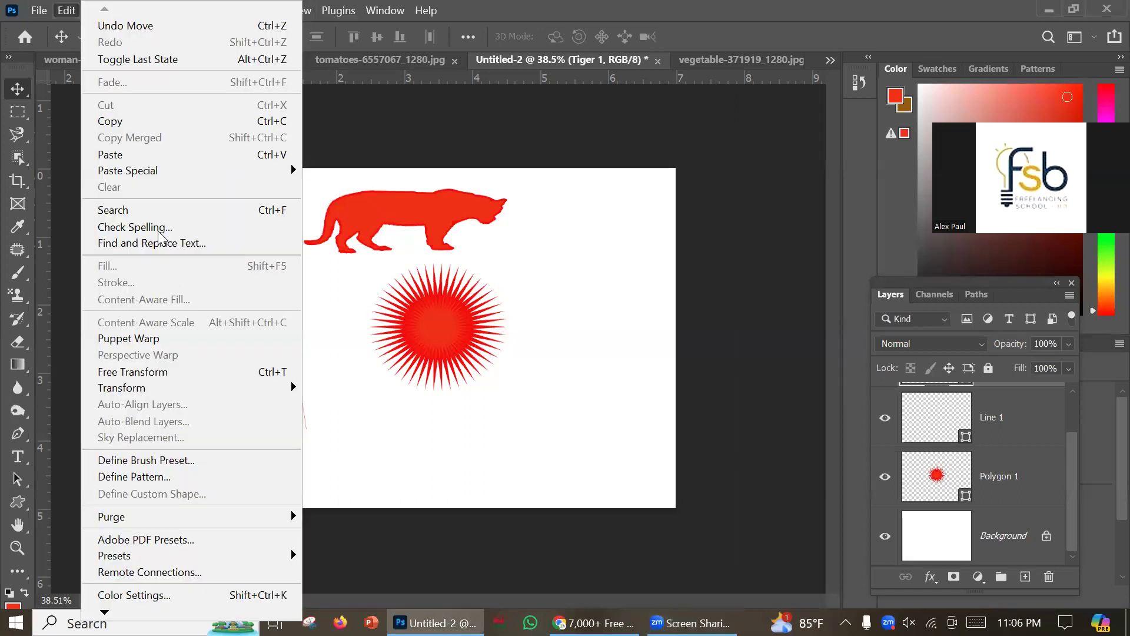
left_click(39, 21)
left_click(38, 15)
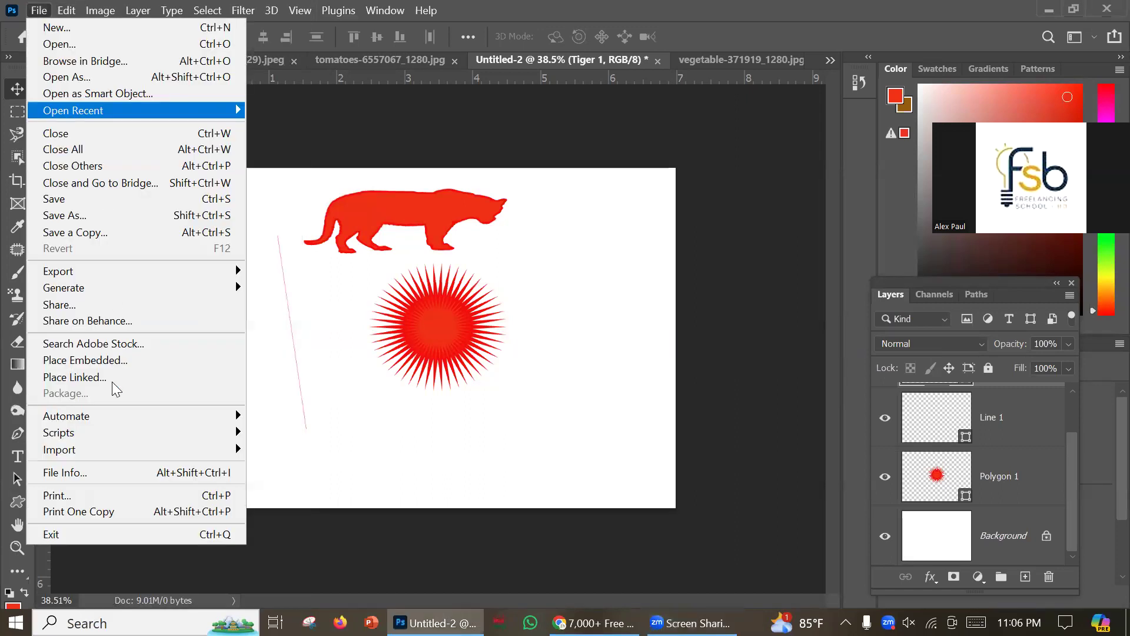
left_click(106, 222)
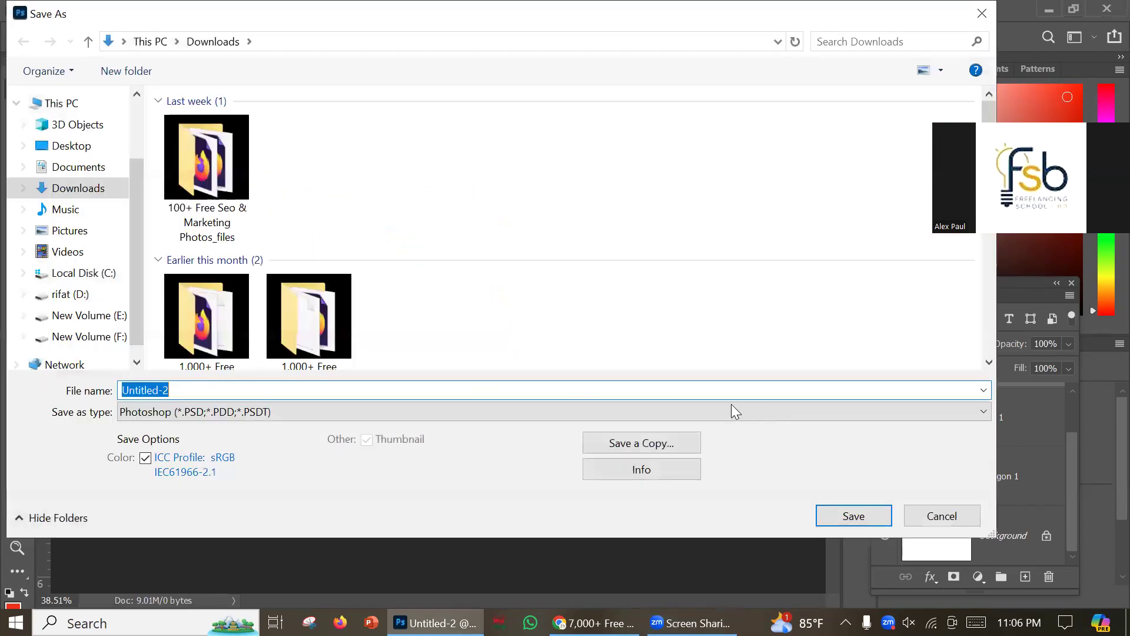
left_click(735, 410)
left_click(542, 278)
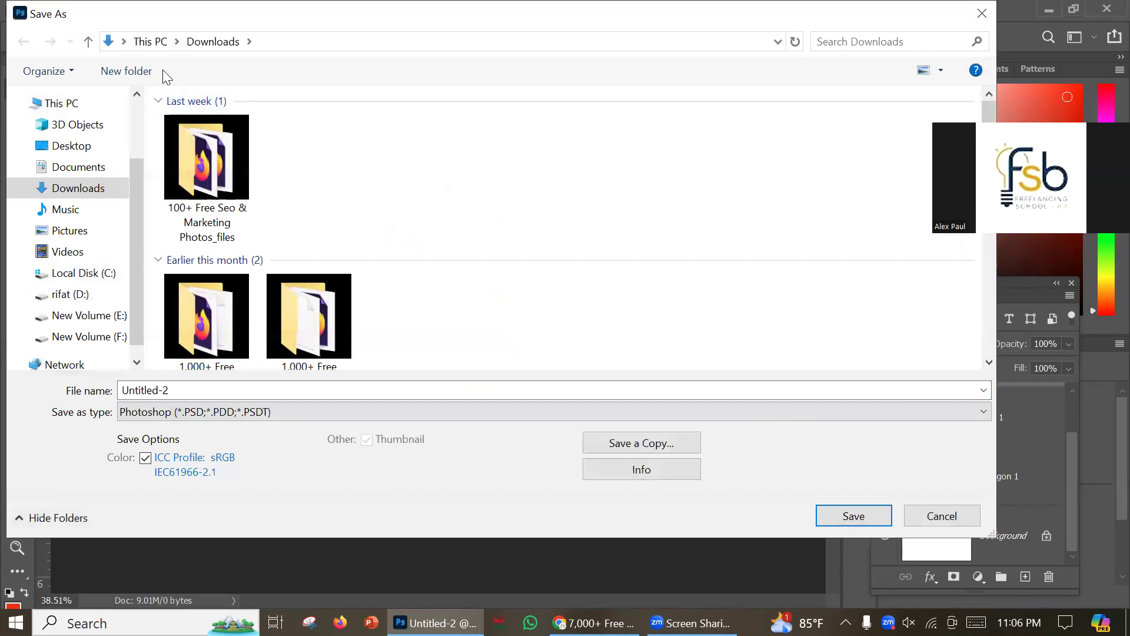
left_click(933, 515)
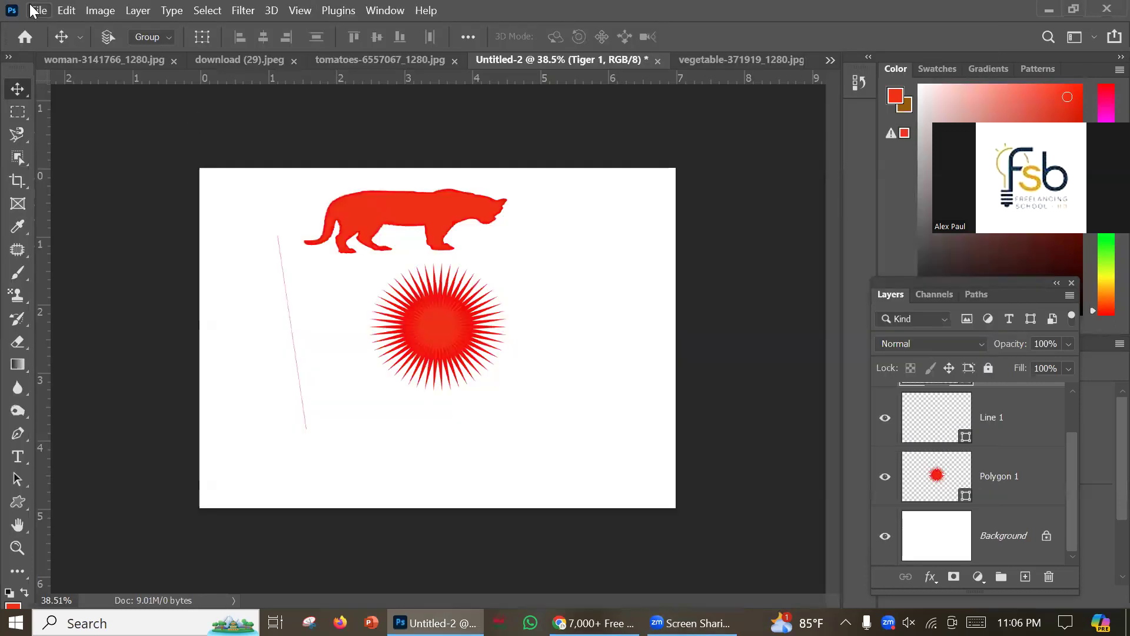
Save a copy of the Untitled-2 document as a JPEG in Downloads with quality 12.
left_click(37, 10)
left_click(96, 230)
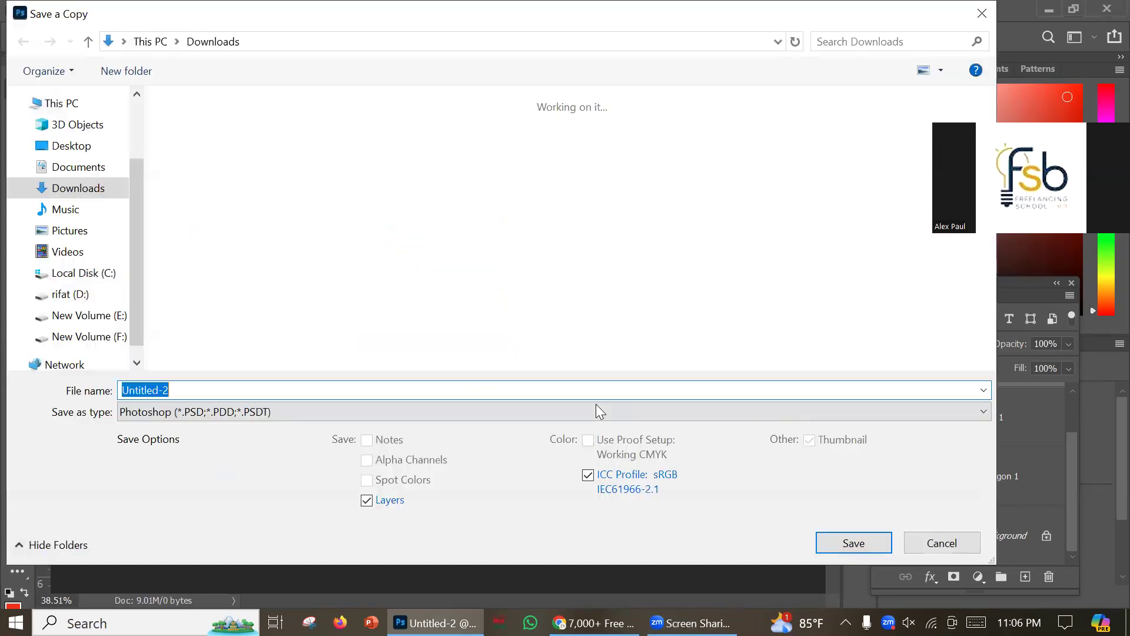
left_click(414, 416)
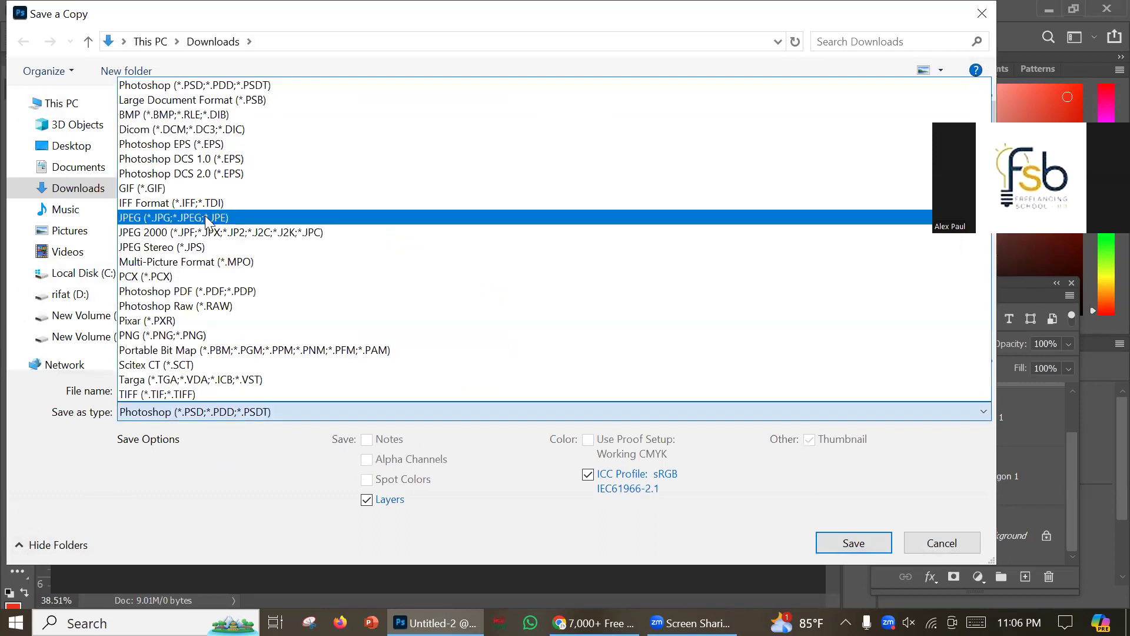
left_click(206, 217)
left_click(860, 536)
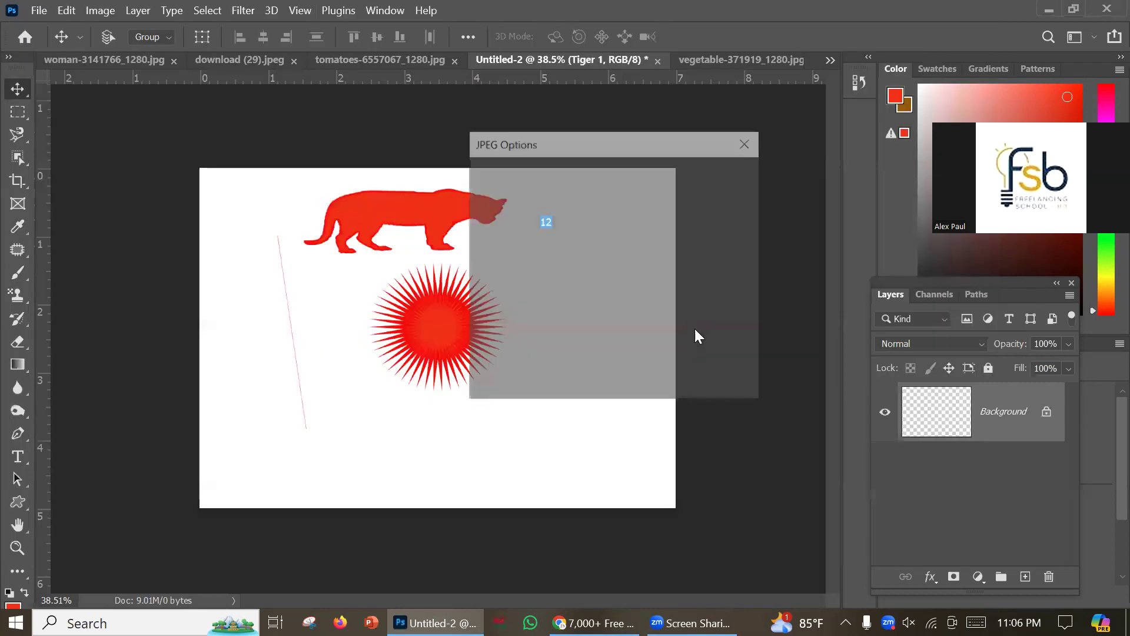
left_click(688, 178)
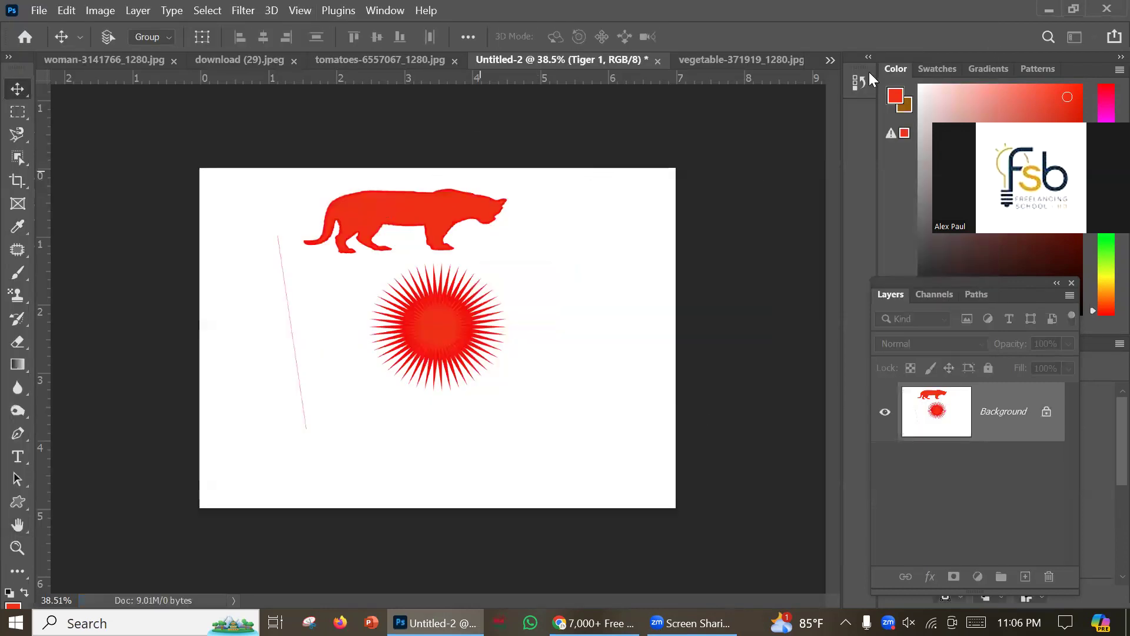
left_click(1043, 8)
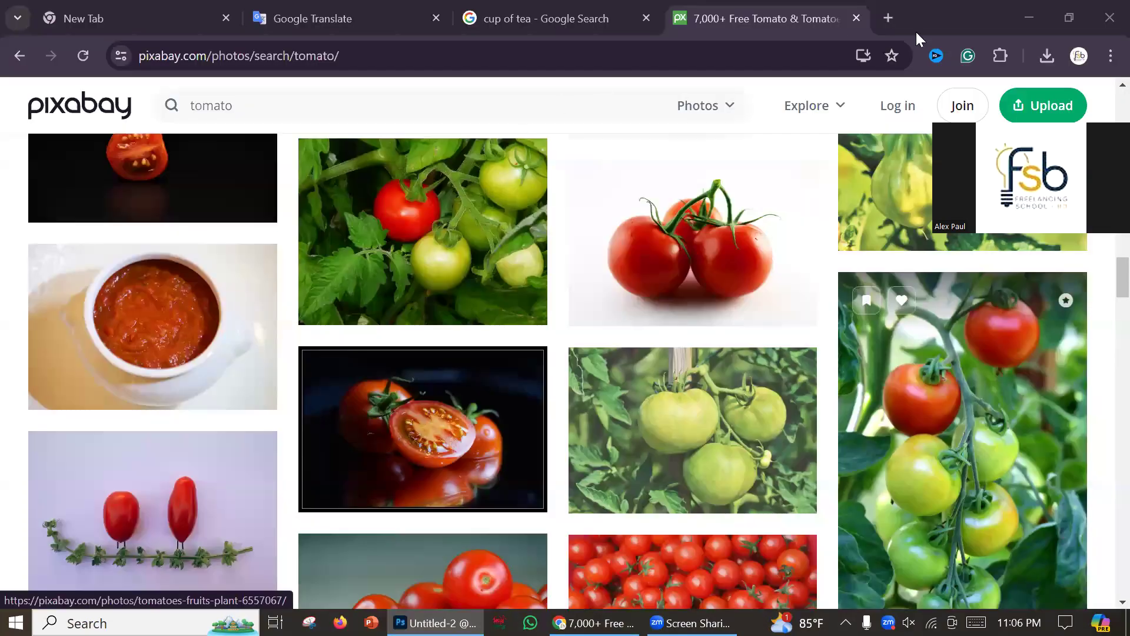
left_click(610, 520)
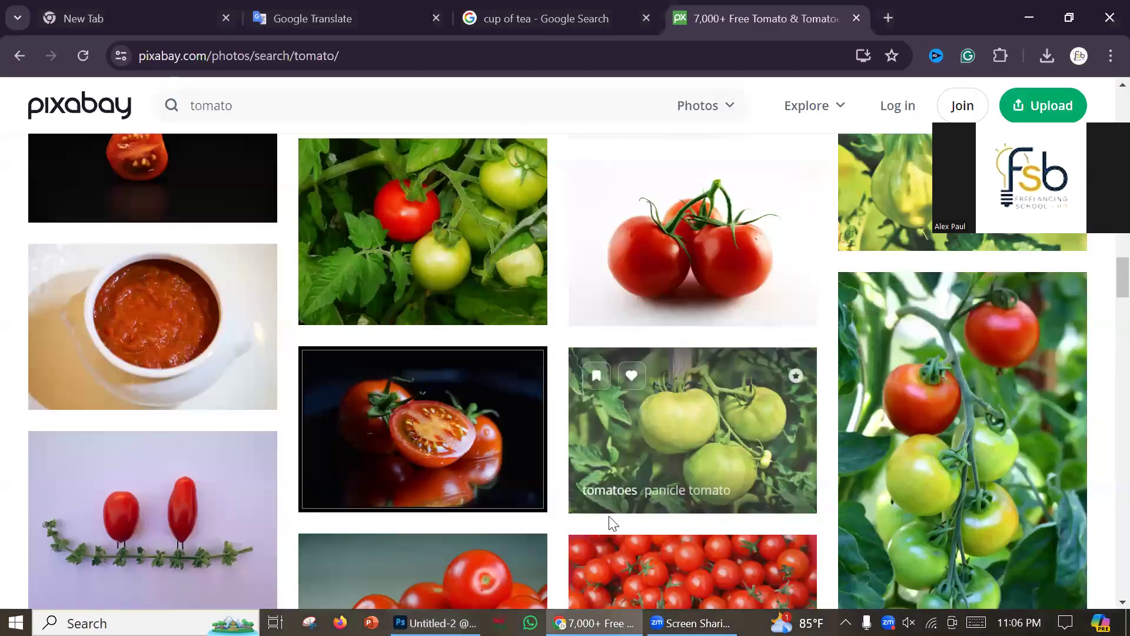
key("alt+Tab")
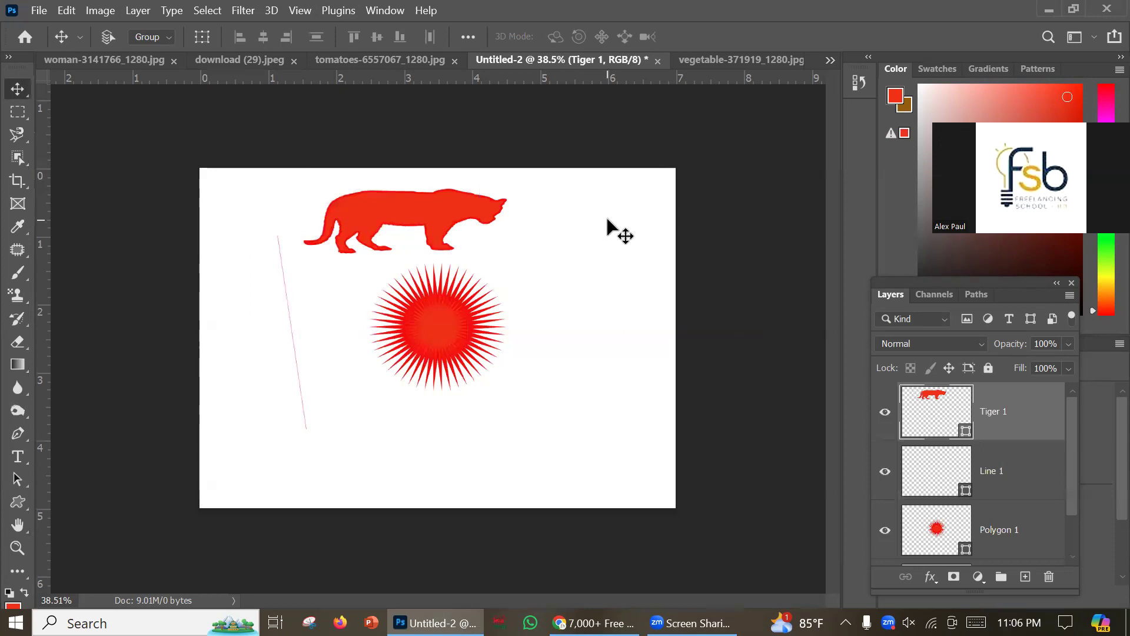